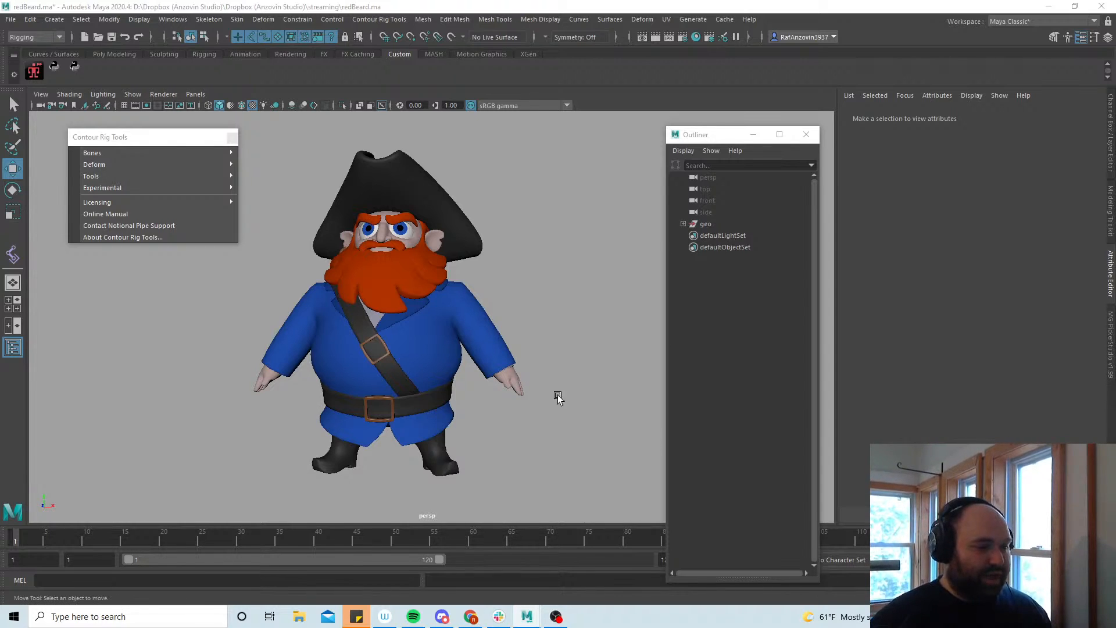
# Examine the pirate character and its coat top from several angles and distances
pyautogui.keyDown('alt'); pyautogui.moveTo(496, 412); pyautogui.dragTo(521, 406); pyautogui.keyUp('alt')
pyautogui.keyDown('alt'); pyautogui.moveTo(521, 405); pyautogui.dragTo(574, 419, button='right'); pyautogui.keyUp('alt')
pyautogui.keyDown('alt'); pyautogui.moveTo(575, 419); pyautogui.dragTo(533, 423); pyautogui.keyUp('alt')
pyautogui.keyDown('alt'); pyautogui.moveTo(508, 386); pyautogui.dragTo(519, 417, button='middle'); pyautogui.keyUp('alt')
pyautogui.keyDown('alt'); pyautogui.moveTo(519, 417); pyautogui.dragTo(531, 424); pyautogui.keyUp('alt')
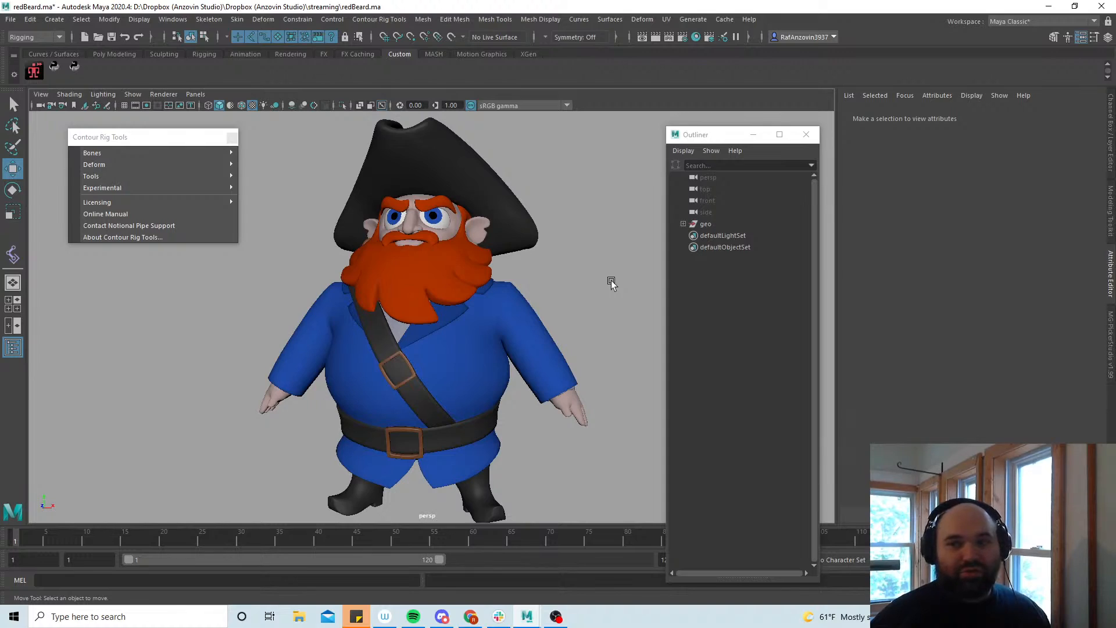
pyautogui.click(470, 341)
pyautogui.keyDown('alt'); pyautogui.moveTo(504, 356); pyautogui.dragTo(555, 410); pyautogui.keyUp('alt')
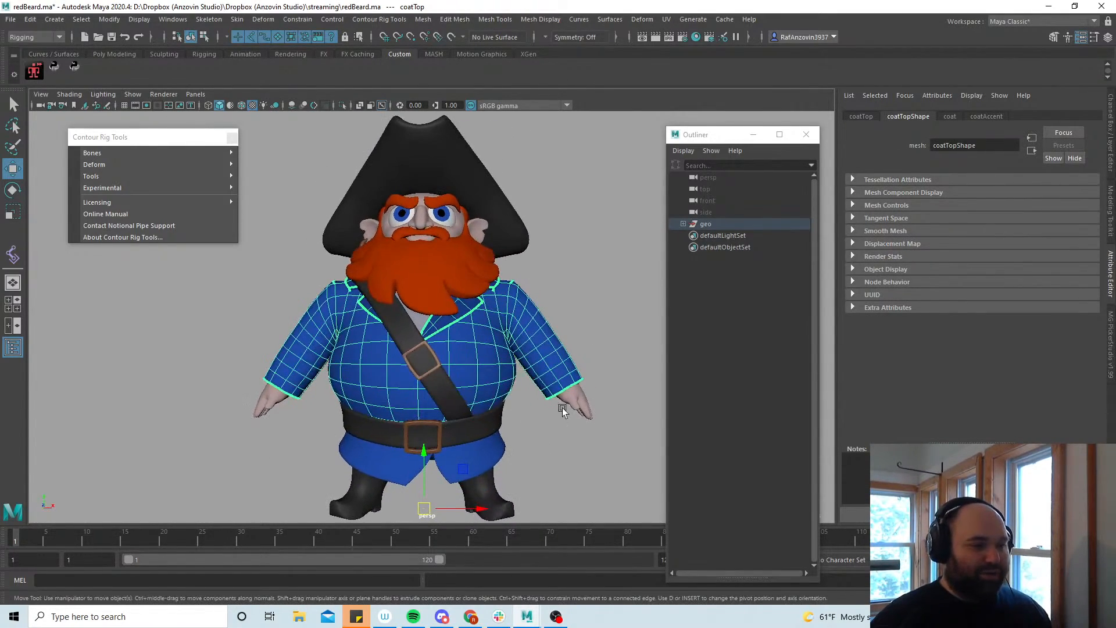
pyautogui.keyDown('alt'); pyautogui.moveTo(555, 410); pyautogui.dragTo(517, 403, button='right'); pyautogui.keyUp('alt')
pyautogui.keyDown('alt'); pyautogui.moveTo(509, 394); pyautogui.dragTo(502, 385, button='middle'); pyautogui.keyUp('alt')
pyautogui.keyDown('alt'); pyautogui.moveTo(545, 401); pyautogui.dragTo(519, 393); pyautogui.keyUp('alt')
pyautogui.keyDown('alt'); pyautogui.moveTo(518, 393); pyautogui.dragTo(505, 387, button='middle'); pyautogui.keyUp('alt')
pyautogui.keyDown('alt'); pyautogui.moveTo(505, 387); pyautogui.dragTo(517, 380, button='right'); pyautogui.keyUp('alt')
pyautogui.keyDown('alt'); pyautogui.moveTo(525, 378); pyautogui.dragTo(532, 388, button='middle'); pyautogui.keyUp('alt')
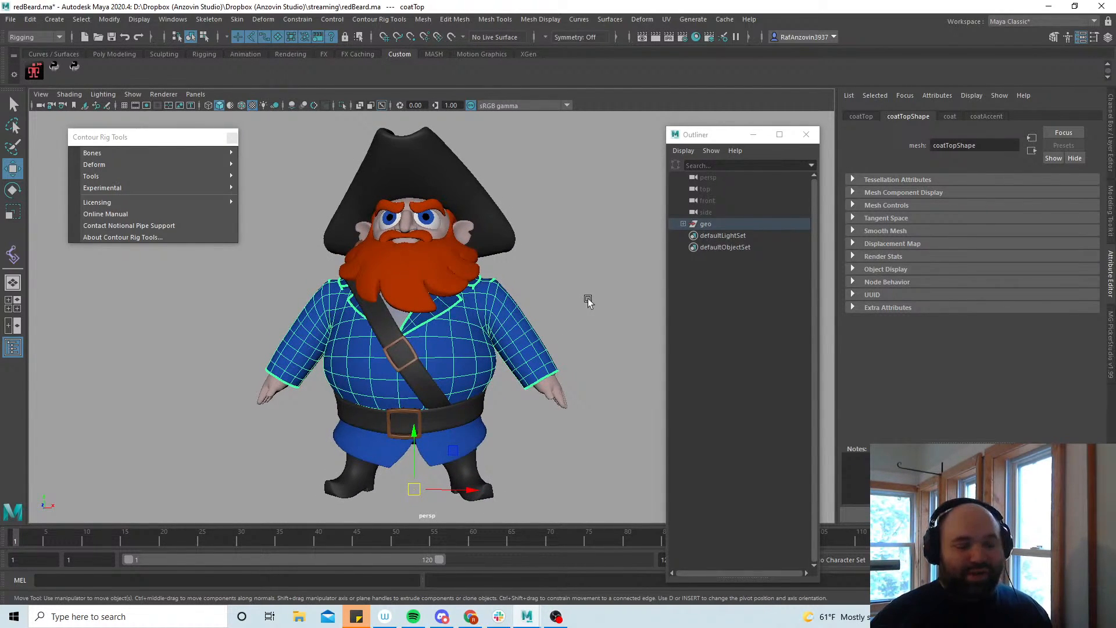
pyautogui.moveTo(518, 404)
pyautogui.keyDown('alt'); pyautogui.mouseDown()
pyautogui.moveTo(480, 407)
pyautogui.moveTo(528, 411)
pyautogui.mouseUp(); pyautogui.keyUp('alt')
pyautogui.keyDown('alt'); pyautogui.moveTo(528, 409); pyautogui.dragTo(531, 395, button='middle'); pyautogui.keyUp('alt')
pyautogui.keyDown('alt'); pyautogui.moveTo(531, 395); pyautogui.dragTo(568, 401, button='right'); pyautogui.keyUp('alt')
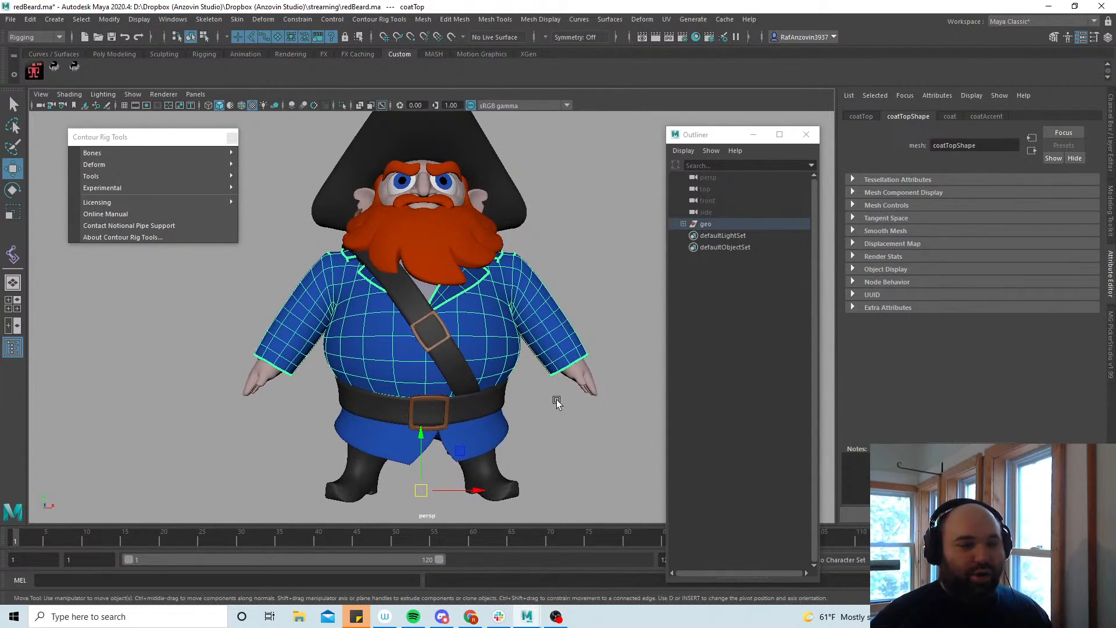
pyautogui.click(529, 423)
pyautogui.click(499, 343)
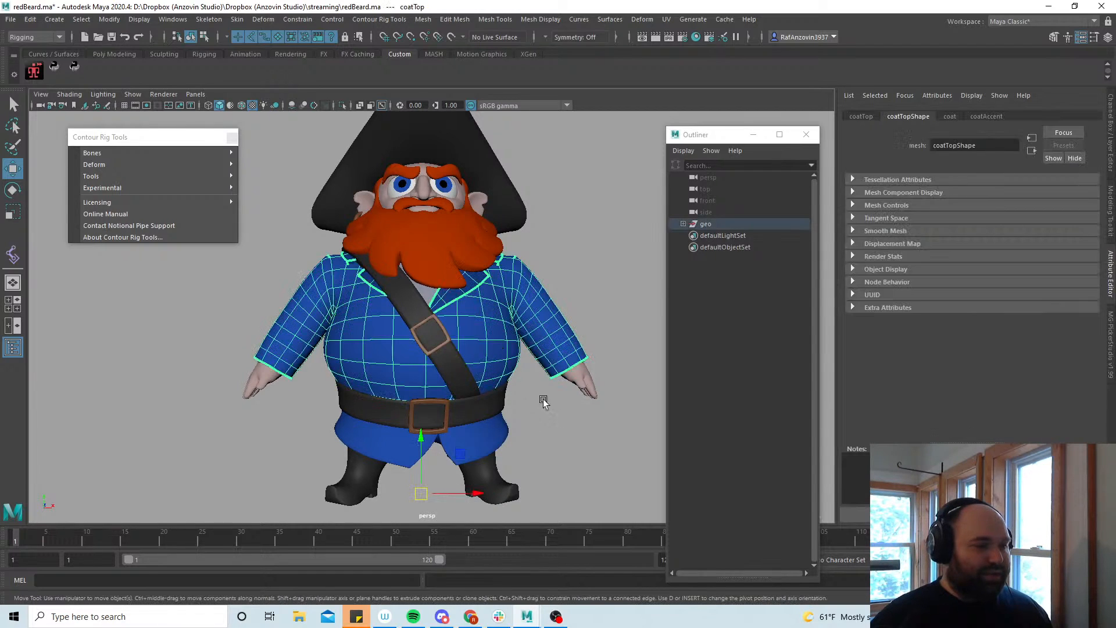
pyautogui.keyDown('alt'); pyautogui.moveTo(528, 387); pyautogui.dragTo(515, 385); pyautogui.keyUp('alt')
pyautogui.keyDown('alt'); pyautogui.moveTo(527, 417); pyautogui.dragTo(556, 404, button='middle'); pyautogui.keyUp('alt')
pyautogui.keyDown('alt'); pyautogui.moveTo(557, 404); pyautogui.dragTo(562, 417, button='right'); pyautogui.keyUp('alt')
pyautogui.keyDown('alt'); pyautogui.moveTo(562, 416); pyautogui.dragTo(562, 426, button='middle'); pyautogui.keyUp('alt')
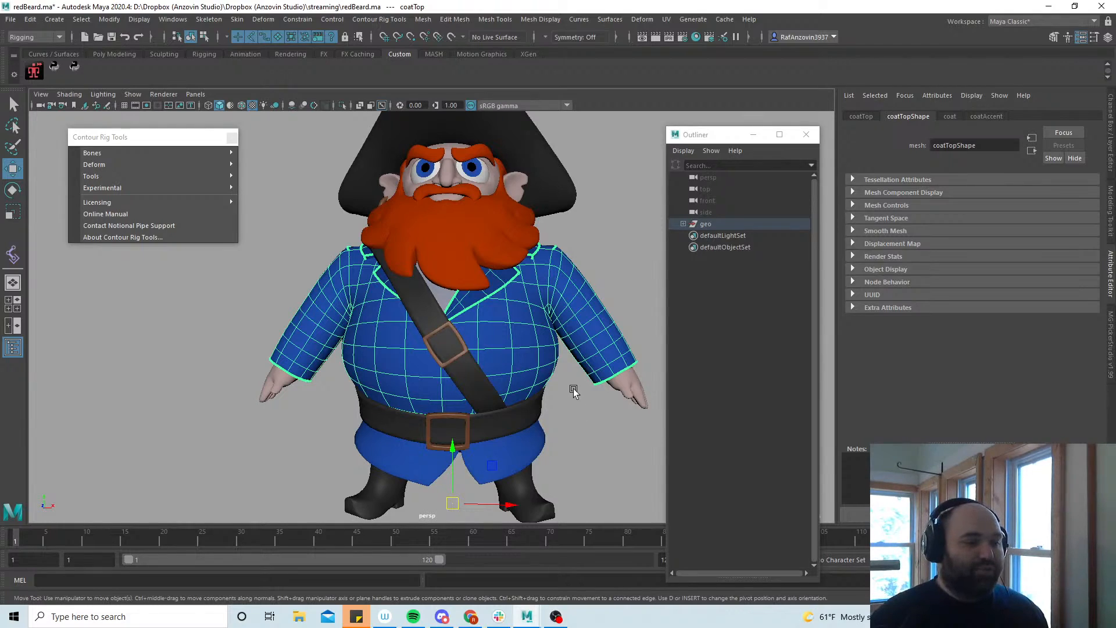
# Hide the hat, head, eyes and beard meshes and frame the rest of the body
pyautogui.keyDown('alt'); pyautogui.moveTo(562, 397); pyautogui.dragTo(555, 396, button='middle'); pyautogui.keyUp('alt')
pyautogui.keyDown('alt'); pyautogui.moveTo(554, 395); pyautogui.dragTo(527, 334, button='right'); pyautogui.keyUp('alt')
pyautogui.keyDown('alt'); pyautogui.moveTo(527, 334); pyautogui.dragTo(530, 381, button='middle'); pyautogui.keyUp('alt')
pyautogui.moveTo(564, 196); pyautogui.dragTo(321, 285)
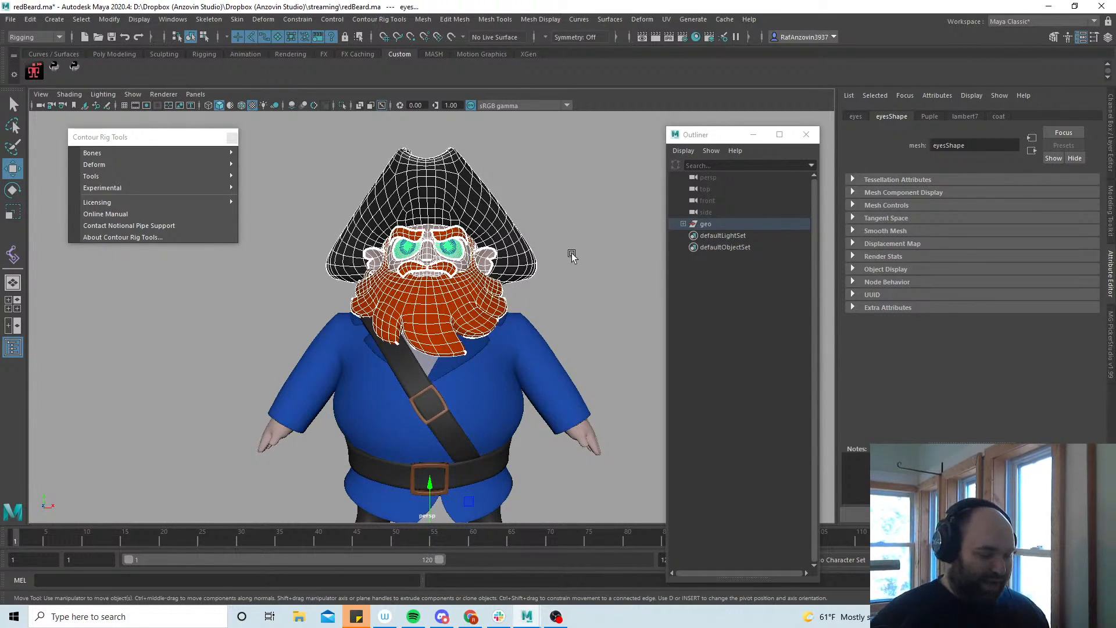
pyautogui.hotkey('ctrl', 'h')
pyautogui.press('a')
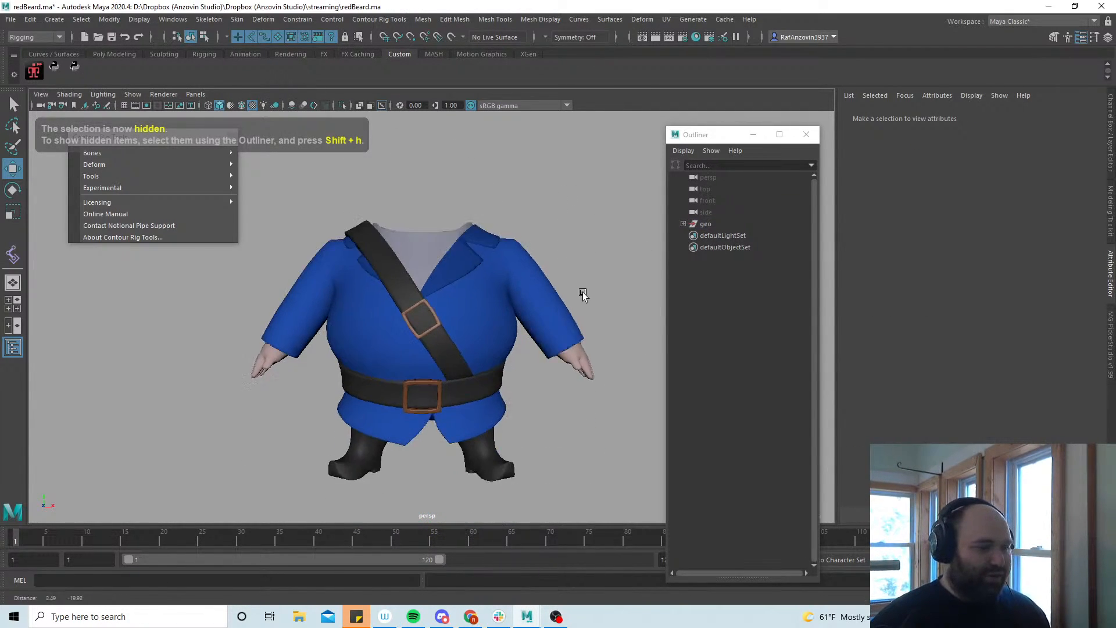
# Hide the boots and the lower coat below the belt, and frame what remains
pyautogui.moveTo(560, 429); pyautogui.dragTo(289, 344)
pyautogui.click(572, 400)
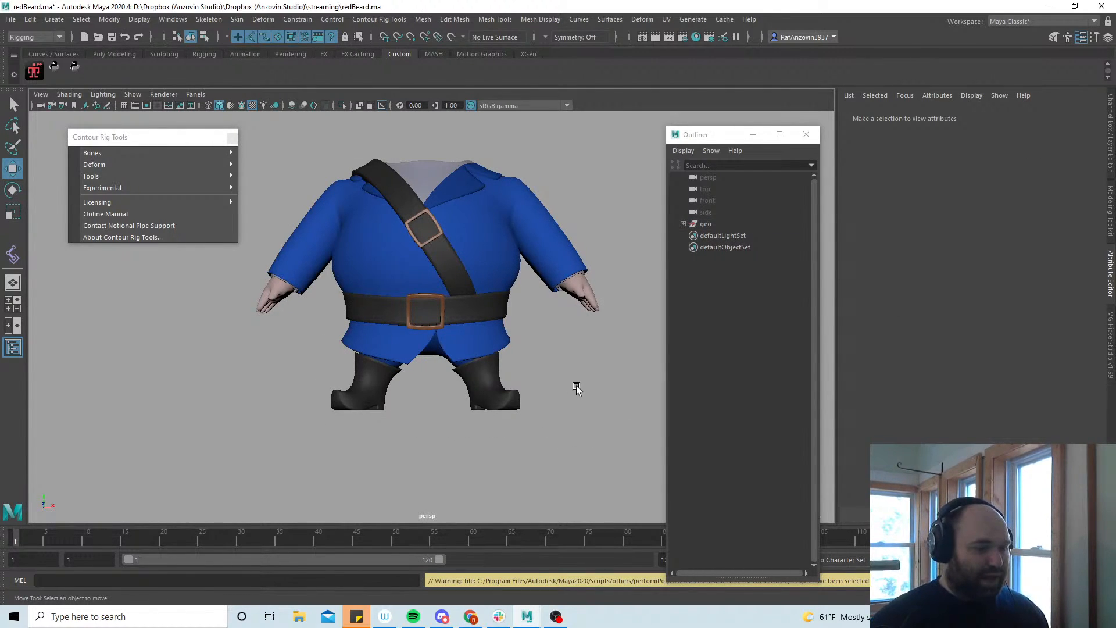
pyautogui.press('a')
pyautogui.moveTo(561, 463); pyautogui.dragTo(277, 360)
pyautogui.hotkey('ctrl', 'h')
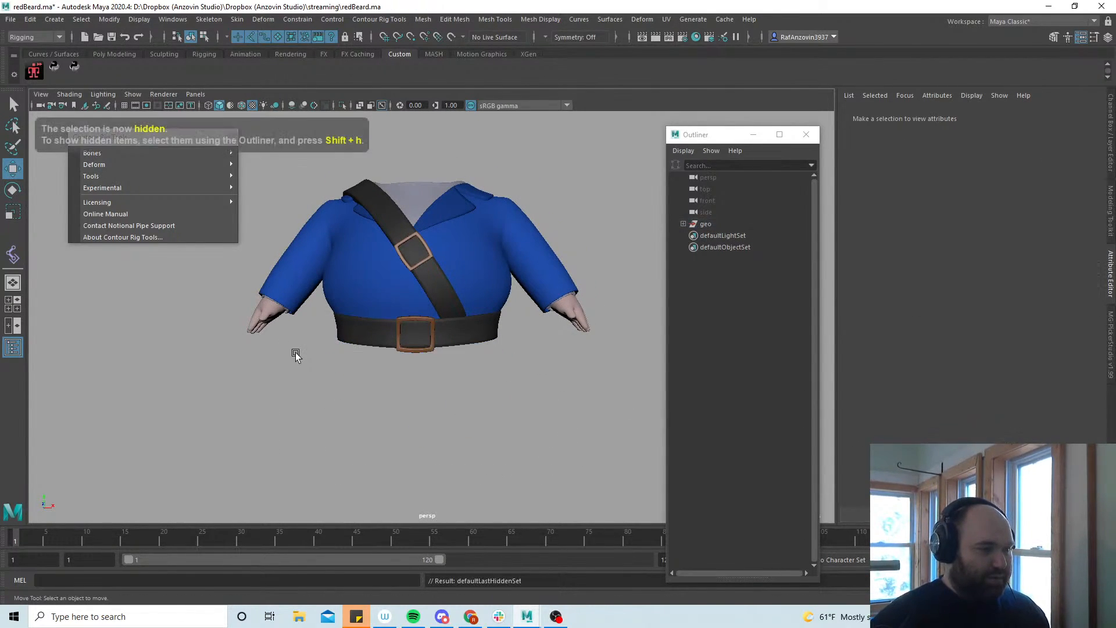
pyautogui.press('a')
# Hide the hands, the diagonal strap and the buckles, leaving only the coat top, neck and belt
pyautogui.click(575, 355)
pyautogui.keyDown('alt'); pyautogui.moveTo(526, 386); pyautogui.dragTo(534, 391); pyautogui.keyUp('alt')
pyautogui.keyDown('alt'); pyautogui.moveTo(519, 279); pyautogui.dragTo(409, 372); pyautogui.keyUp('alt')
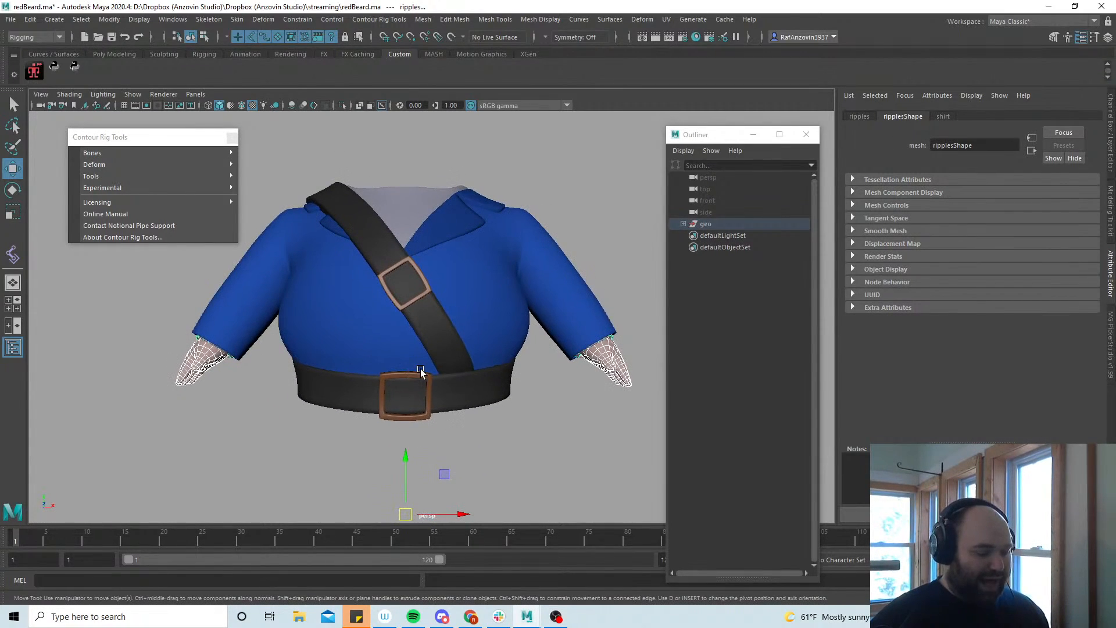
pyautogui.hotkey('ctrl', 'h')
pyautogui.click(424, 326)
pyautogui.keyDown('shift'); pyautogui.click(424, 283); pyautogui.keyUp('shift')
pyautogui.hotkey('ctrl', 'h')
# Switch to the full-size side view with the torso meshes framed, dismissing the stack trace dialog
pyautogui.keyDown('alt'); pyautogui.moveTo(544, 362); pyautogui.dragTo(438, 402); pyautogui.keyUp('alt')
pyautogui.keyDown('alt'); pyautogui.moveTo(438, 402); pyautogui.dragTo(441, 364, button='middle'); pyautogui.keyUp('alt')
pyautogui.keyDown('alt'); pyautogui.moveTo(440, 364); pyautogui.dragTo(464, 365, button='right'); pyautogui.keyUp('alt')
pyautogui.keyDown('alt'); pyautogui.moveTo(464, 366); pyautogui.dragTo(457, 364, button='middle'); pyautogui.keyUp('alt')
pyautogui.moveTo(457, 364)
pyautogui.keyDown('alt'); pyautogui.mouseDown()
pyautogui.moveTo(457, 380)
pyautogui.moveTo(449, 377)
pyautogui.mouseUp(); pyautogui.keyUp('alt')
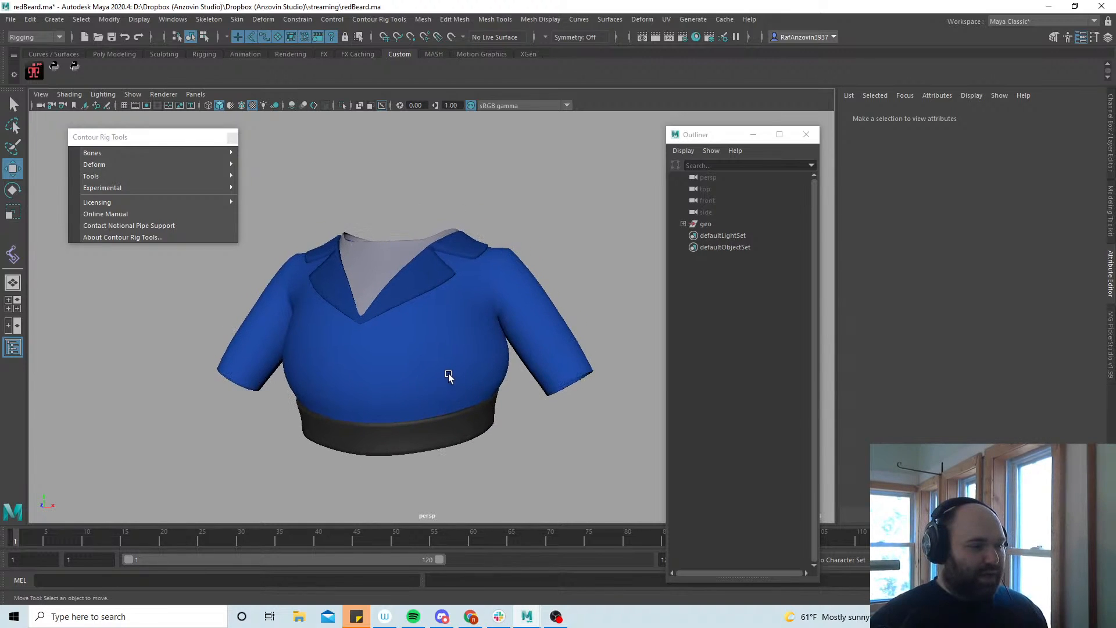
pyautogui.press('space')
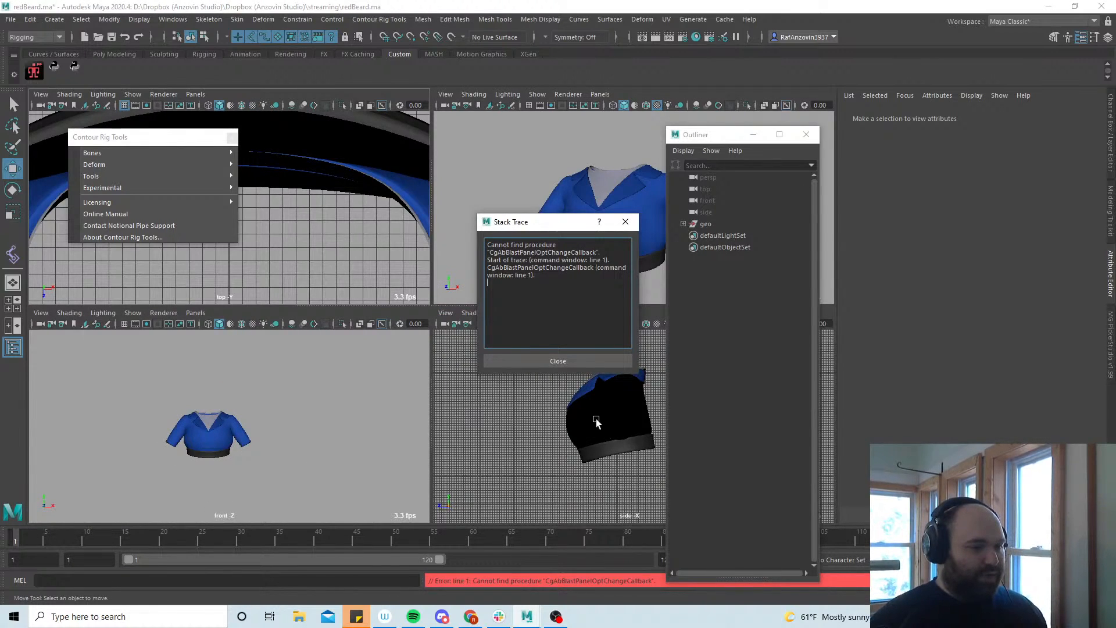
pyautogui.click(574, 360)
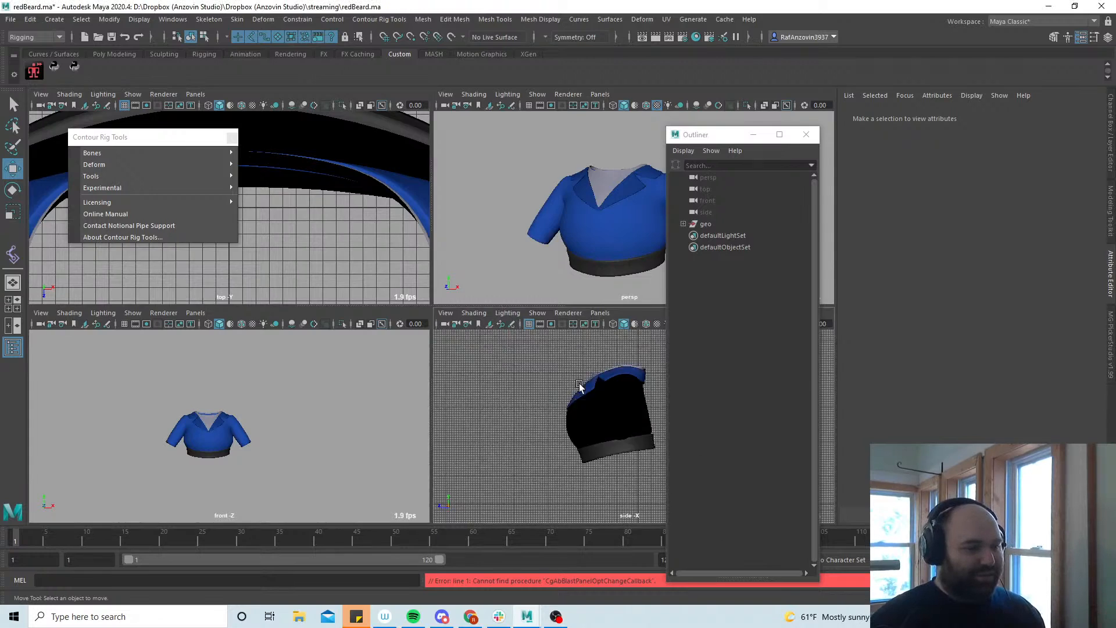
pyautogui.press('space')
pyautogui.press('f')
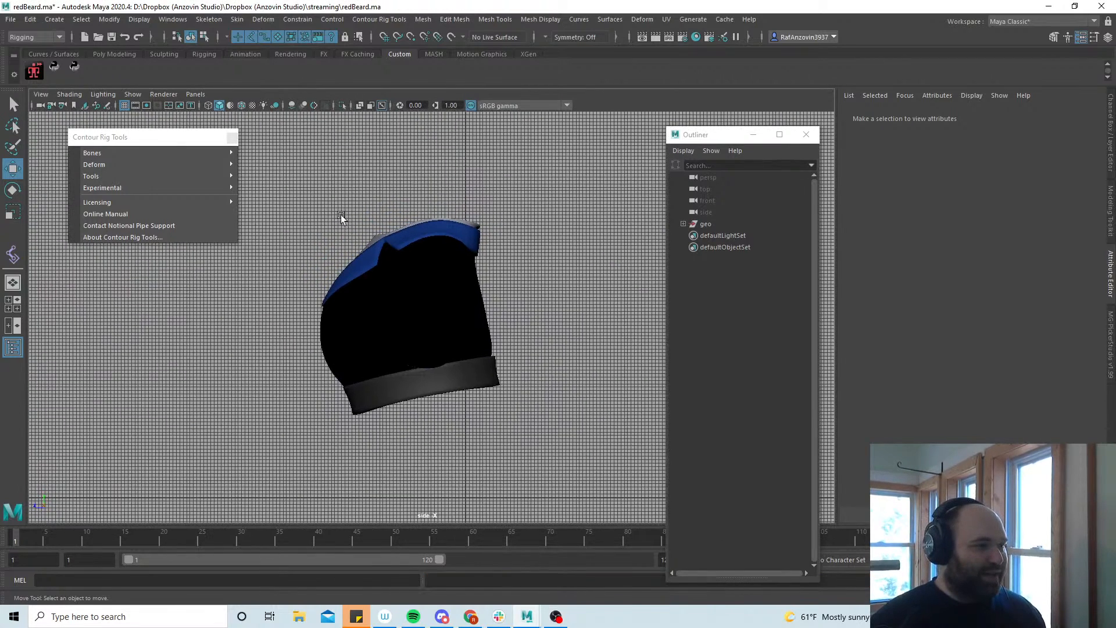
# Hide the grid and turn on two-sided lighting in the side view
pyautogui.click(124, 105)
pyautogui.click(103, 94)
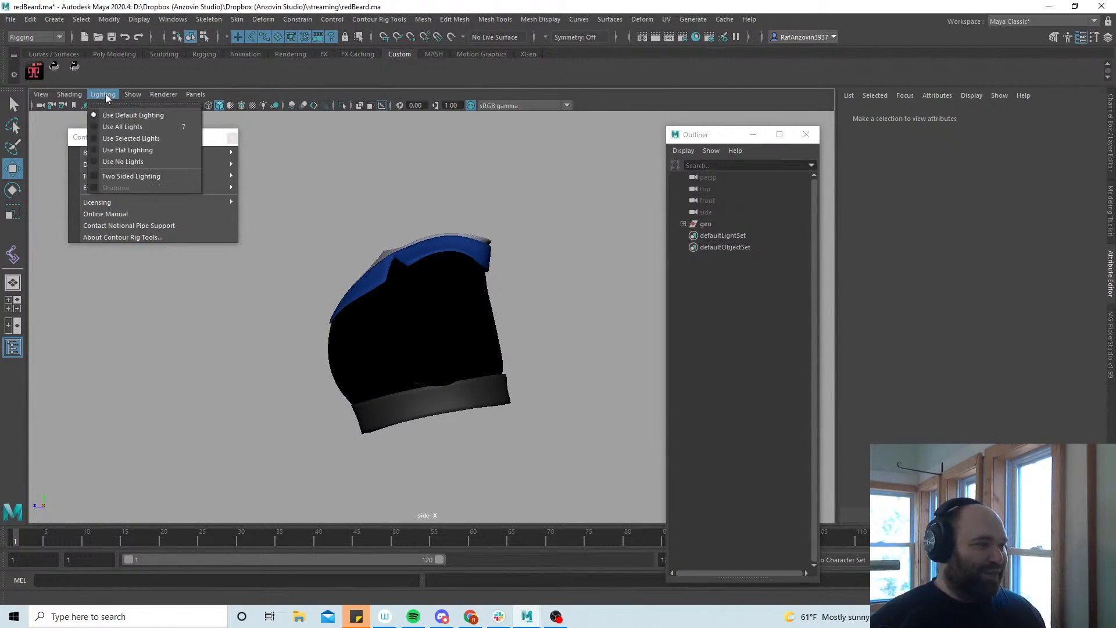
pyautogui.click(136, 178)
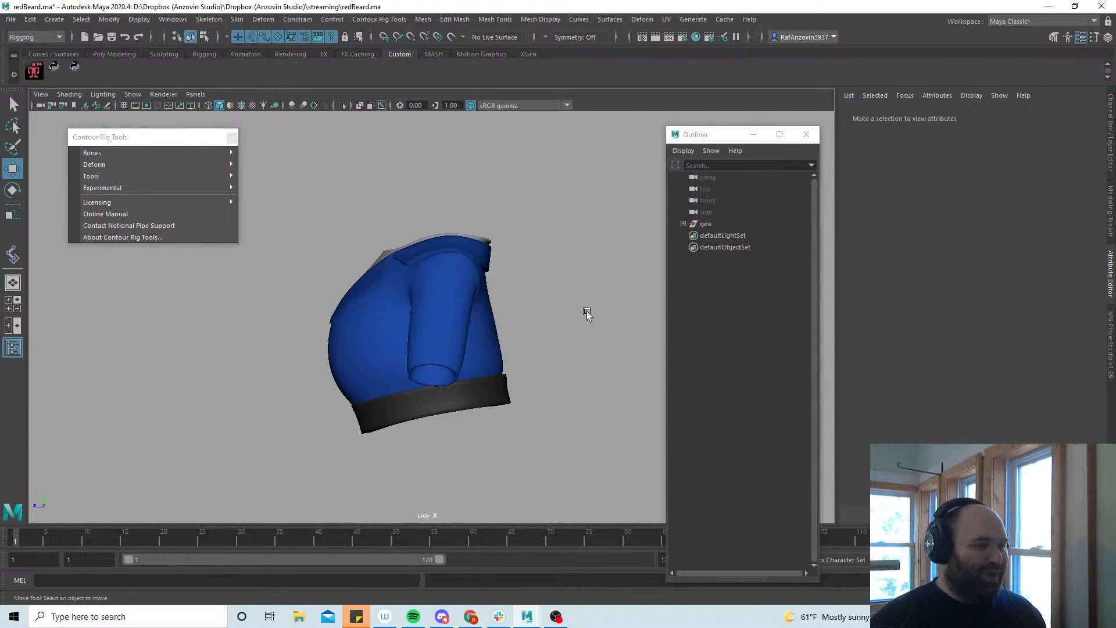
pyautogui.scroll(1, 526, 310)
# Keep the Contour Rig Tools and Bones command sets open as separate floating windows, with the Contour Joint Tool active
pyautogui.click(12, 254)
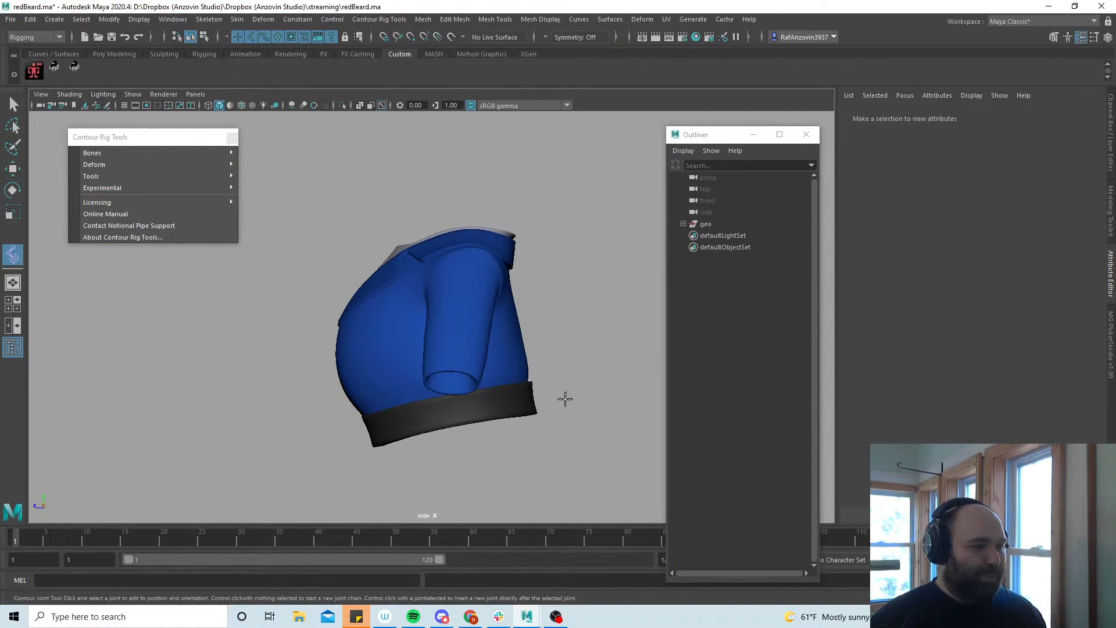
pyautogui.scroll(2, 567, 381)
pyautogui.click(381, 19)
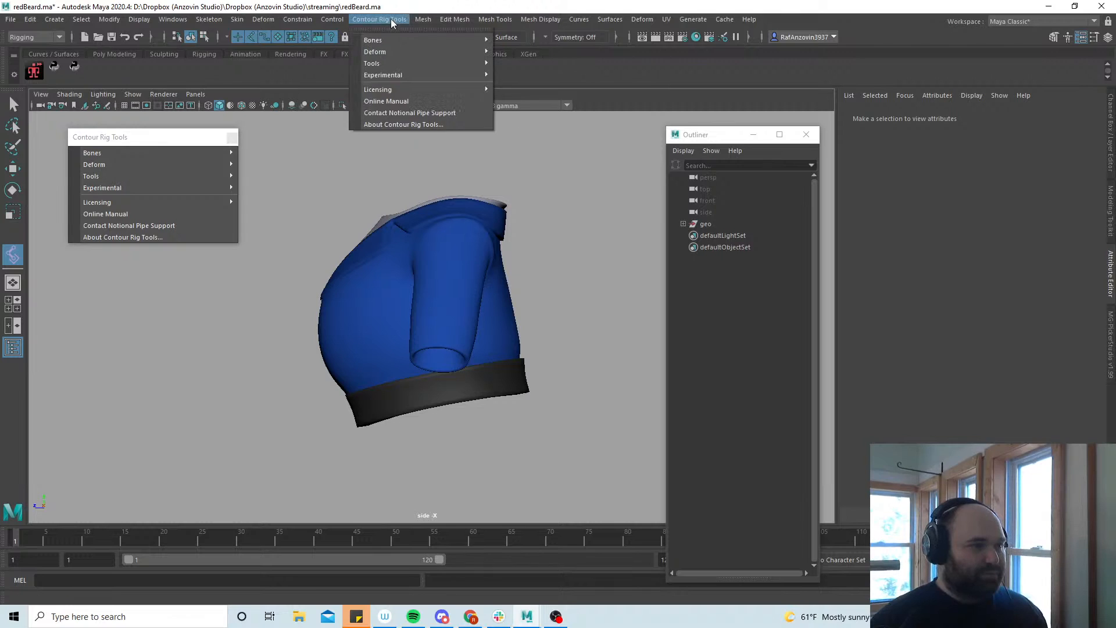
pyautogui.click(423, 27)
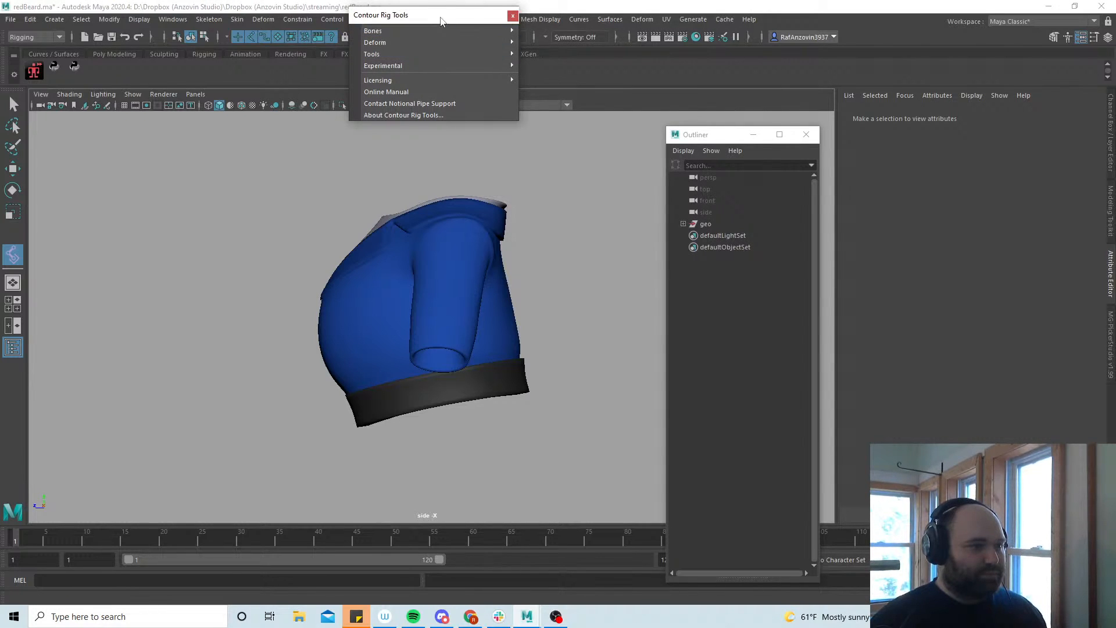
pyautogui.moveTo(440, 19); pyautogui.dragTo(649, 161)
pyautogui.moveTo(629, 172)
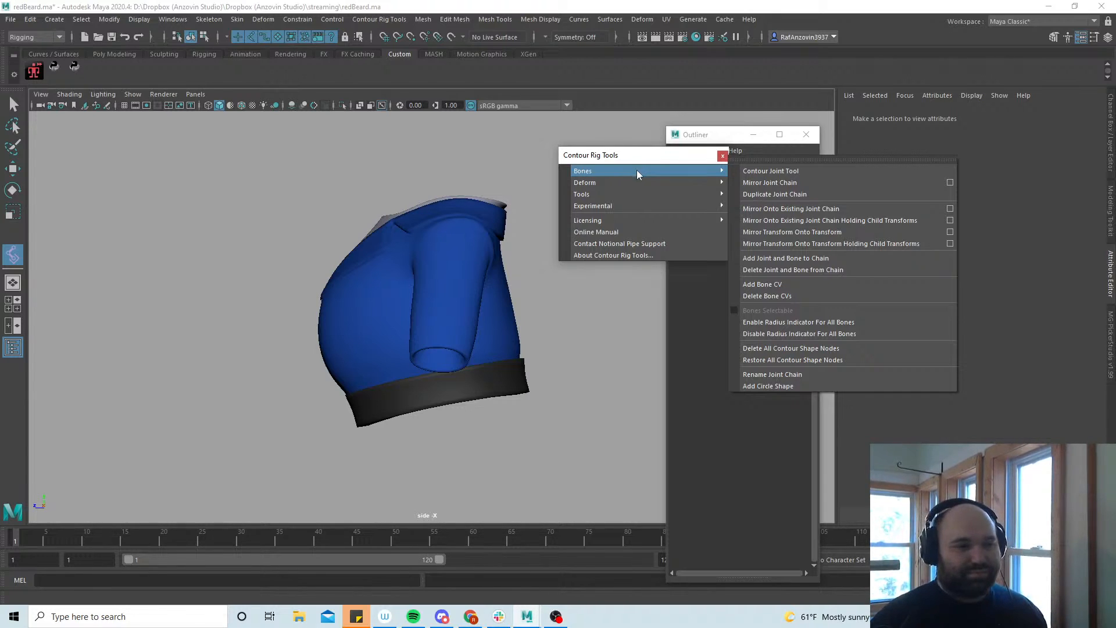
pyautogui.click(779, 160)
pyautogui.moveTo(807, 147); pyautogui.dragTo(781, 219)
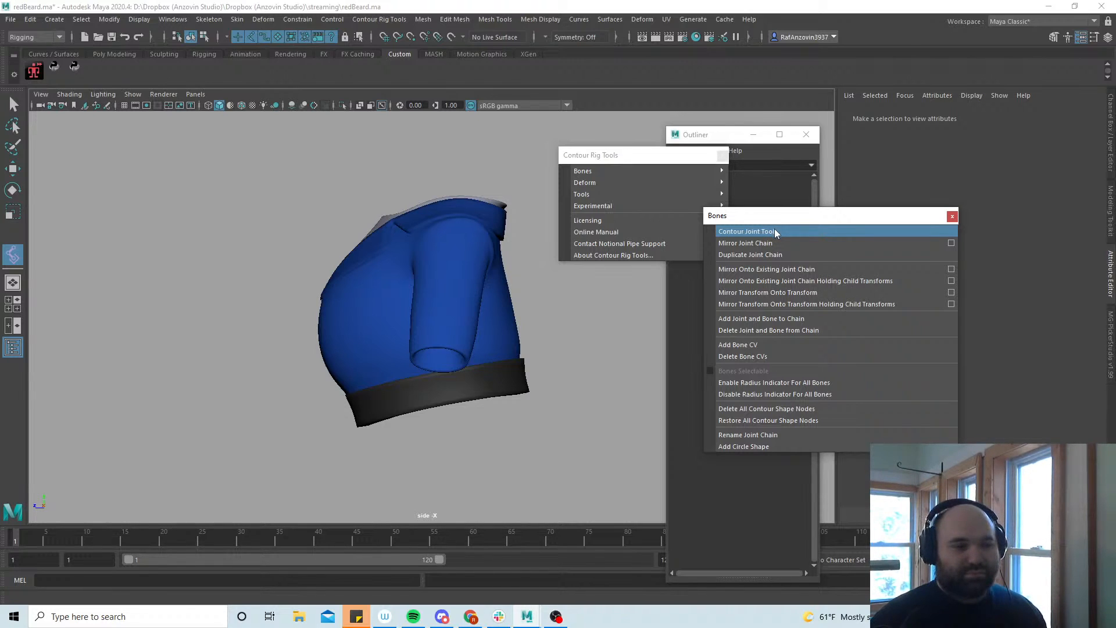
# Draw a four-joint contour spine chain up the middle of the torso, from the belt to the neck
pyautogui.keyDown('alt'); pyautogui.moveTo(486, 372); pyautogui.dragTo(471, 376, button='middle'); pyautogui.keyUp('alt')
pyautogui.keyDown('alt'); pyautogui.moveTo(471, 377); pyautogui.dragTo(488, 389, button='right'); pyautogui.keyUp('alt')
pyautogui.click(425, 431)
pyautogui.moveTo(406, 390); pyautogui.dragTo(427, 385)
pyautogui.click(421, 275)
pyautogui.moveTo(440, 226); pyautogui.dragTo(427, 228)
# Select the spine chain's root socket, return to the perspective view and set its Radius to 29.1
pyautogui.click(13, 104)
pyautogui.click(429, 434)
pyautogui.press('space')
pyautogui.press('space')
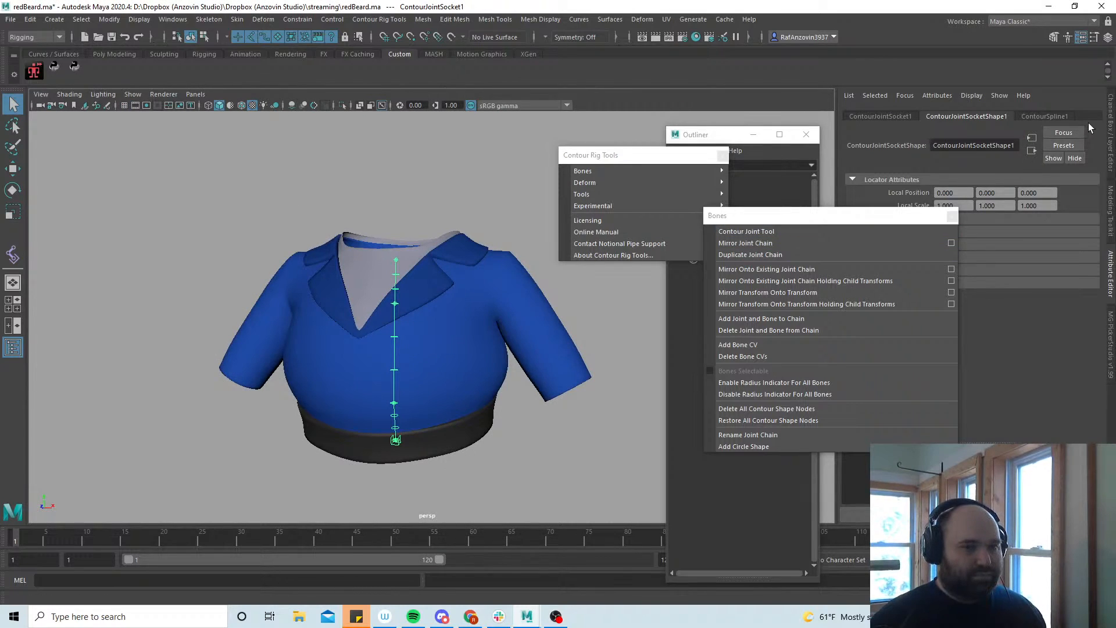
pyautogui.click(1108, 37)
pyautogui.moveTo(875, 218); pyautogui.dragTo(858, 289)
pyautogui.click(1040, 238)
pyautogui.moveTo(454, 388); pyautogui.dragTo(613, 400, button='middle')
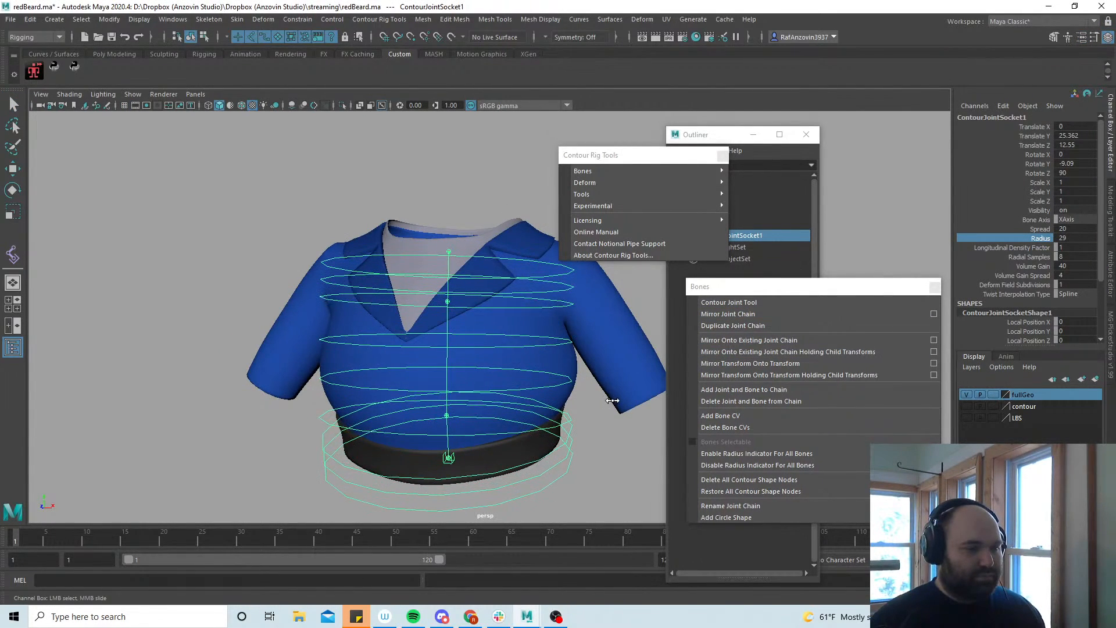
pyautogui.keyDown('alt'); pyautogui.moveTo(613, 400); pyautogui.dragTo(472, 400); pyautogui.keyUp('alt')
pyautogui.keyDown('alt'); pyautogui.moveTo(473, 398); pyautogui.dragTo(476, 367, button='middle'); pyautogui.keyUp('alt')
pyautogui.keyDown('alt'); pyautogui.moveTo(476, 367); pyautogui.dragTo(493, 383, button='right'); pyautogui.keyUp('alt')
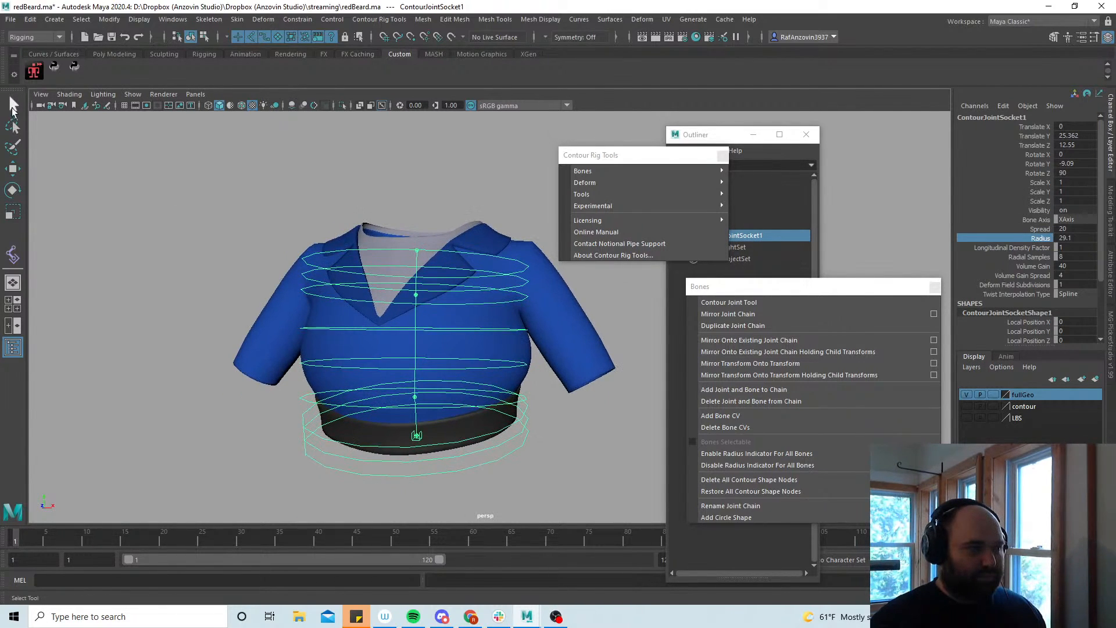
# Bind the contour deformer of the spine chain to the coat top mesh
pyautogui.click(13, 104)
pyautogui.click(122, 136)
pyautogui.click(419, 434)
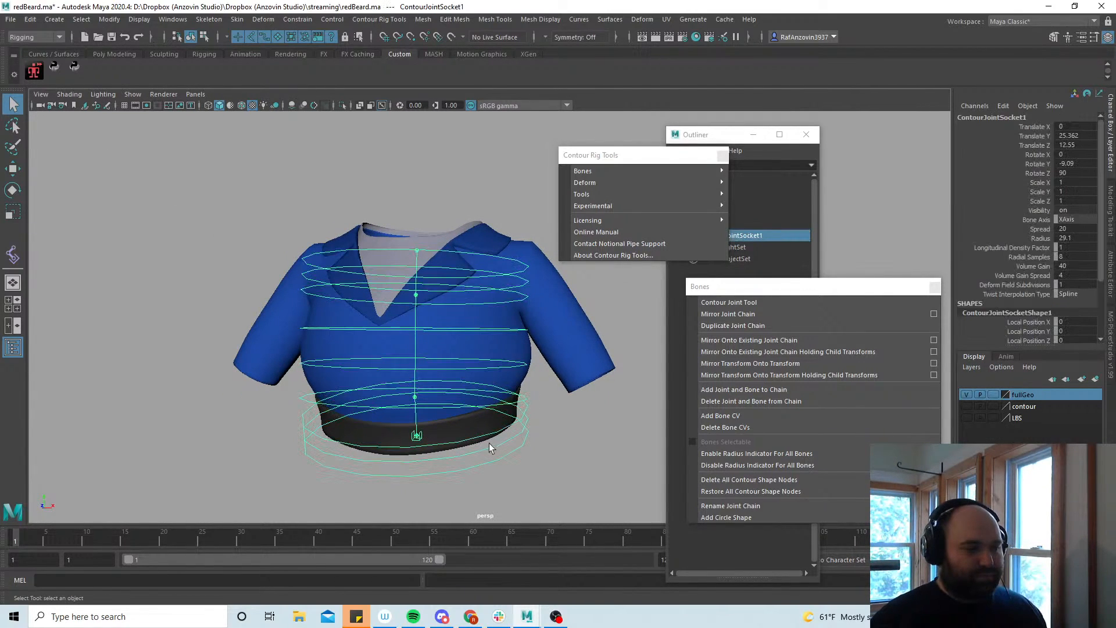
pyautogui.keyDown('alt'); pyautogui.moveTo(476, 431); pyautogui.dragTo(484, 415, button='right'); pyautogui.keyUp('alt')
pyautogui.click(493, 344)
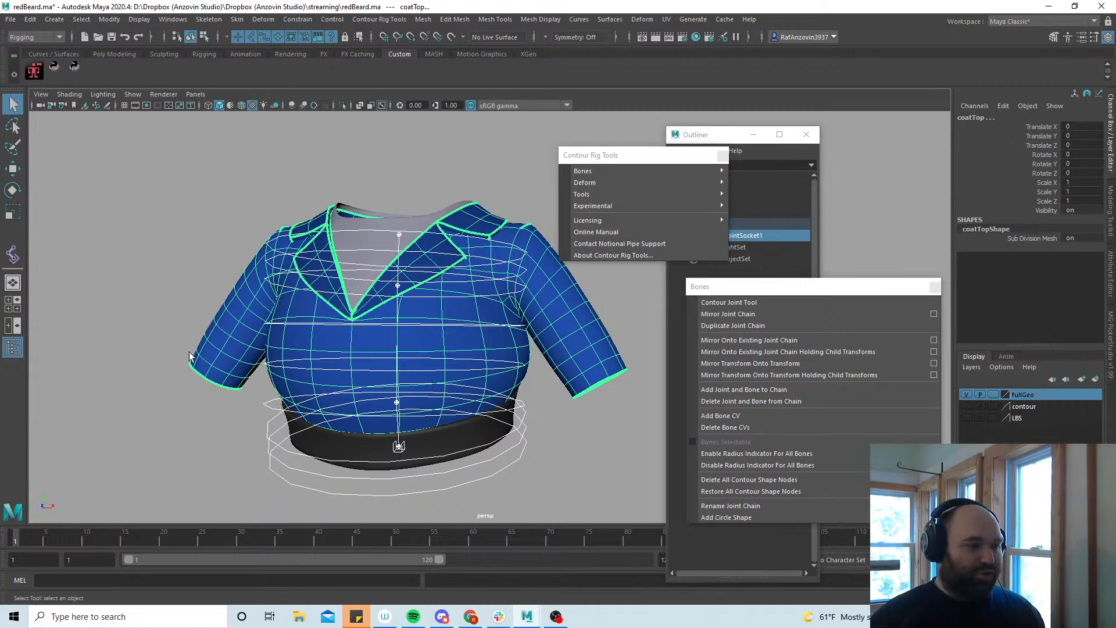
pyautogui.keyDown('alt'); pyautogui.moveTo(568, 369); pyautogui.dragTo(453, 356); pyautogui.keyUp('alt')
pyautogui.moveTo(654, 185)
pyautogui.click(762, 183)
# Bind the contour deformer of the same spine chain to the belt and the neck mesh
pyautogui.click(397, 457)
pyautogui.moveTo(646, 183)
pyautogui.click(797, 185)
pyautogui.click(405, 455)
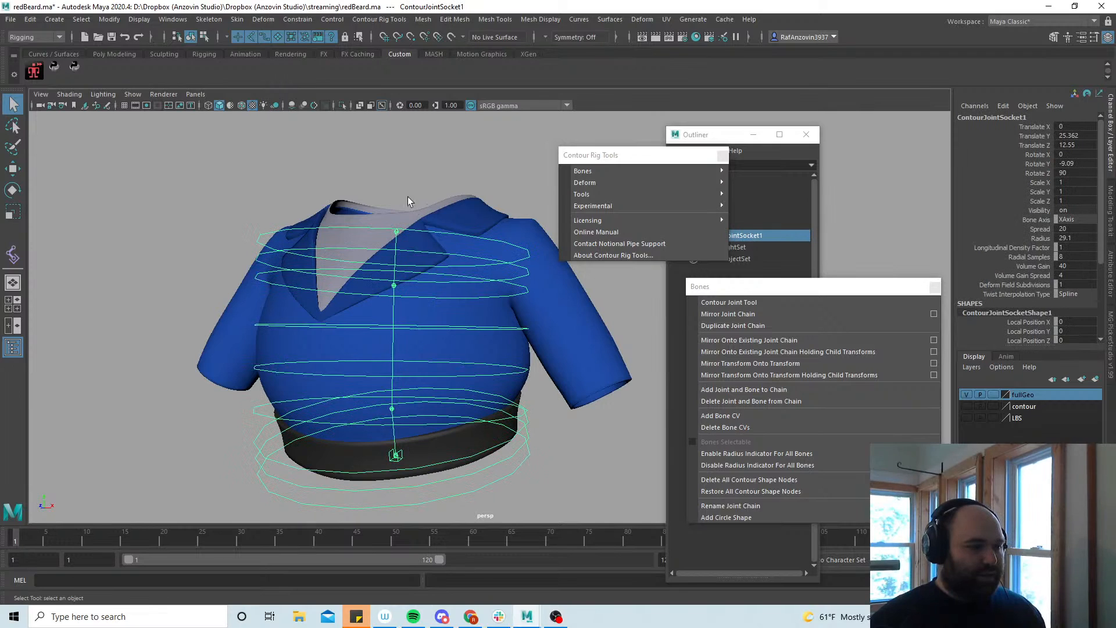
pyautogui.click(410, 211)
pyautogui.moveTo(647, 173)
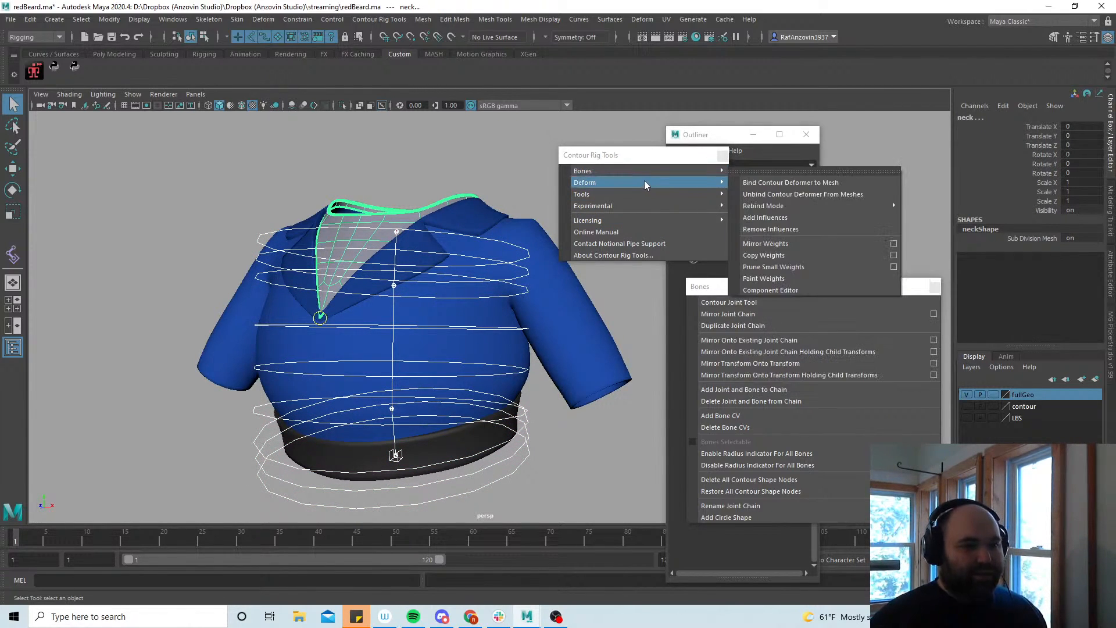
pyautogui.click(800, 181)
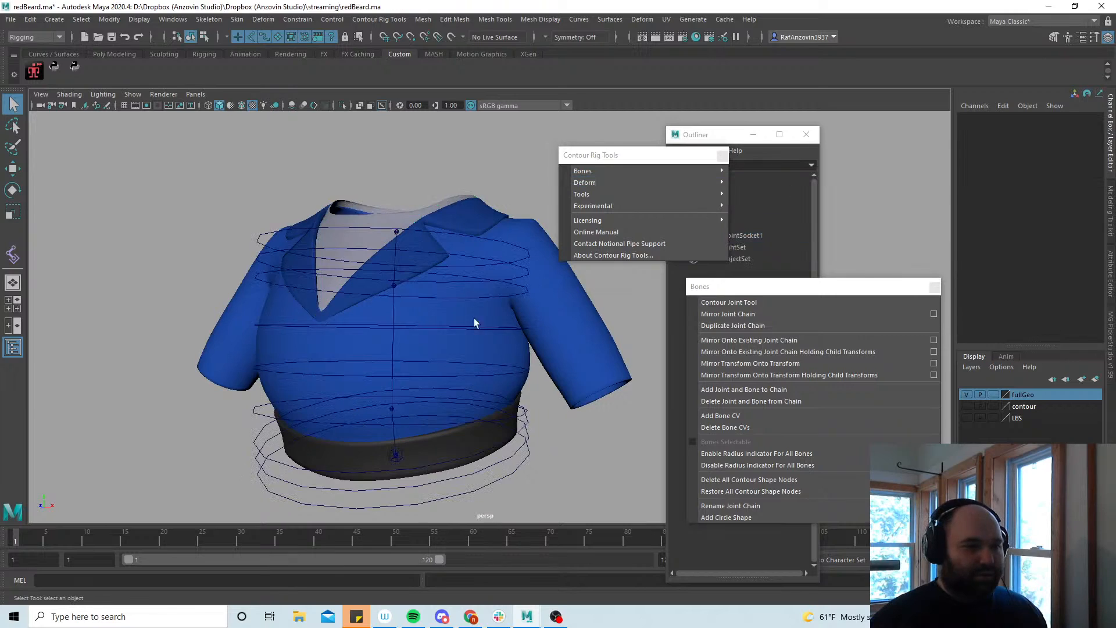
# Move the chest joint of the spine chain upward to test how the bound torso stretches
pyautogui.click(398, 285)
pyautogui.press('w')
pyautogui.keyDown('alt'); pyautogui.moveTo(427, 343); pyautogui.dragTo(464, 340); pyautogui.keyUp('alt')
pyautogui.moveTo(401, 284); pyautogui.dragTo(393, 224)
pyautogui.press('e')
# Turn on wireframe on shaded and reposition the chest joint to check the mesh deformation
pyautogui.click(241, 105)
pyautogui.click(567, 358)
pyautogui.press('w')
pyautogui.keyDown('alt'); pyautogui.moveTo(491, 302); pyautogui.dragTo(460, 313, button='middle'); pyautogui.keyUp('alt')
pyautogui.keyDown('alt'); pyautogui.moveTo(462, 315); pyautogui.dragTo(433, 307); pyautogui.keyUp('alt')
pyautogui.moveTo(374, 257); pyautogui.dragTo(376, 271)
# Disable the radius indicator for all bones and rotate the chest joint in several directions to test the torso's twisting and bending
pyautogui.moveTo(611, 171)
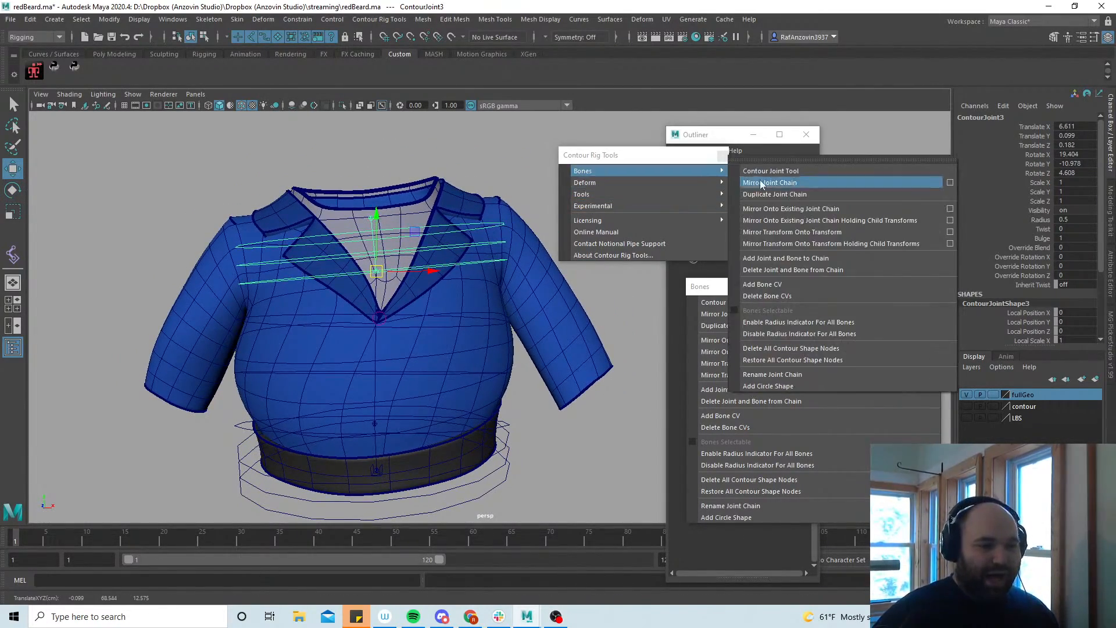
pyautogui.click(837, 334)
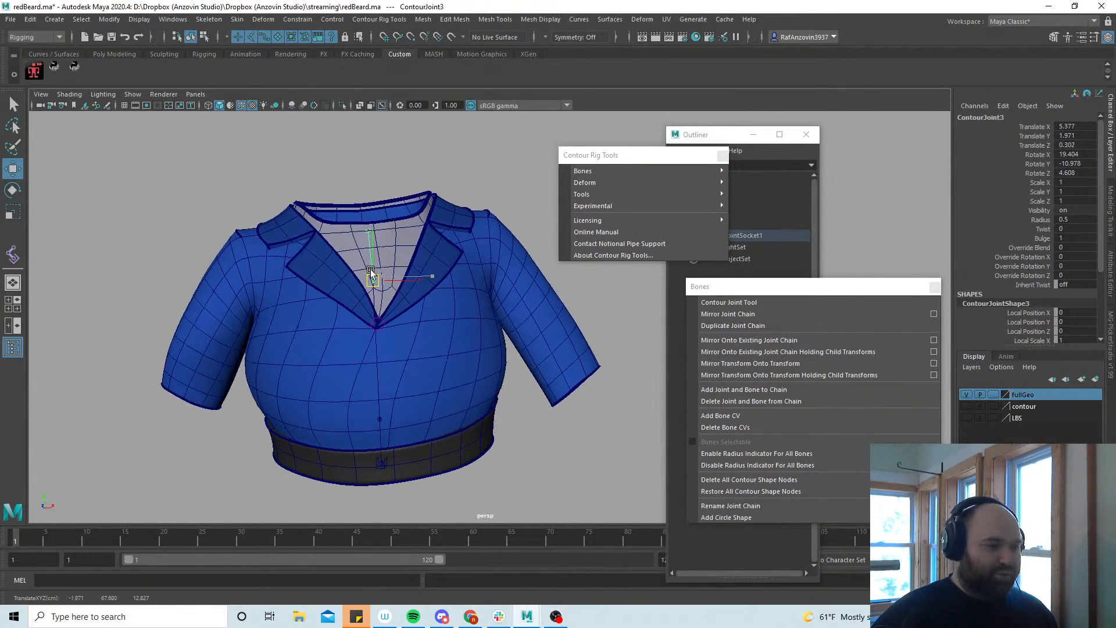
pyautogui.press('e')
pyautogui.moveTo(410, 280); pyautogui.dragTo(377, 402)
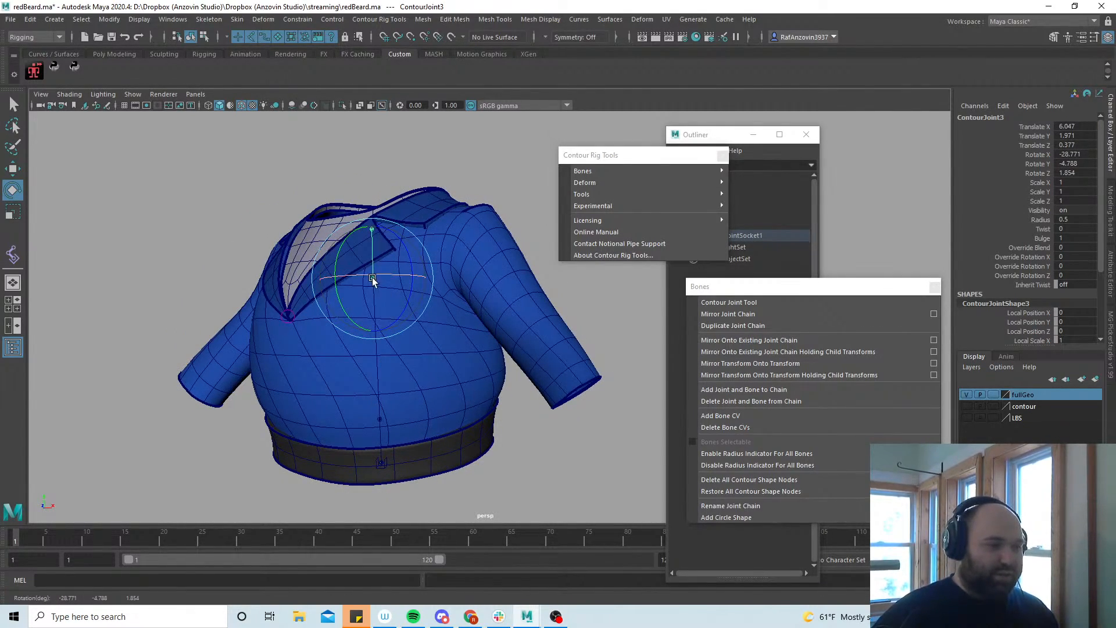
pyautogui.moveTo(351, 282); pyautogui.dragTo(373, 265)
pyautogui.keyDown('alt'); pyautogui.moveTo(462, 348); pyautogui.dragTo(467, 349); pyautogui.keyUp('alt')
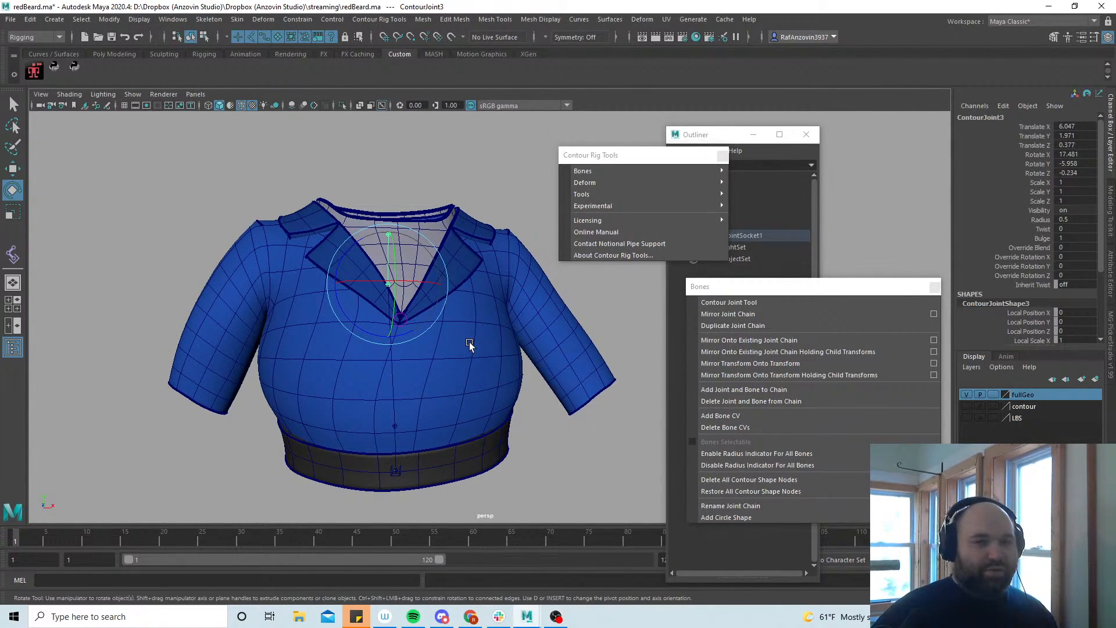
pyautogui.moveTo(371, 326); pyautogui.dragTo(369, 293)
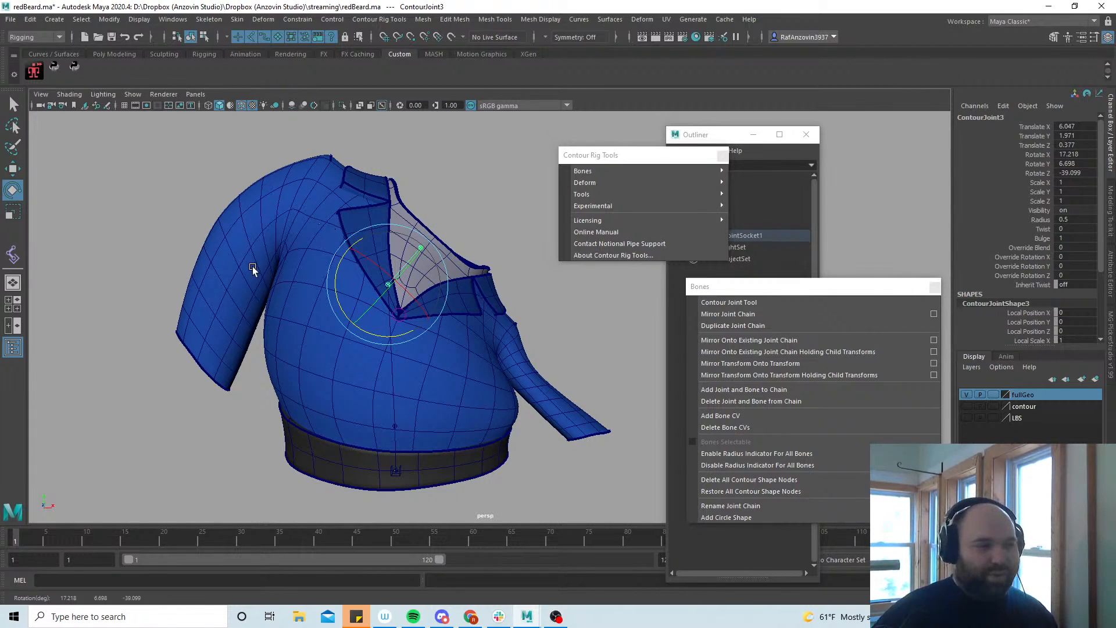
# Rotate the chest joint from one side to the other to check how the shirt mesh bends
pyautogui.keyDown('alt'); pyautogui.moveTo(545, 395); pyautogui.dragTo(319, 243); pyautogui.keyUp('alt')
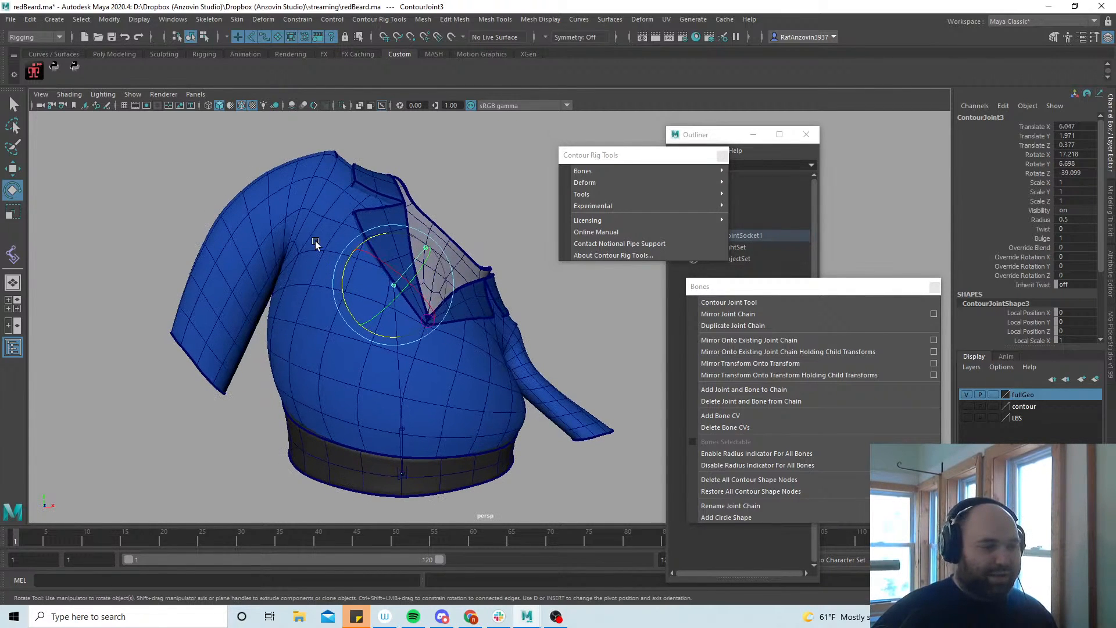
pyautogui.moveTo(418, 278); pyautogui.dragTo(343, 282)
pyautogui.moveTo(430, 302)
pyautogui.mouseDown()
pyautogui.moveTo(410, 280)
pyautogui.moveTo(419, 282)
pyautogui.moveTo(405, 246)
pyautogui.moveTo(432, 283)
pyautogui.mouseUp()
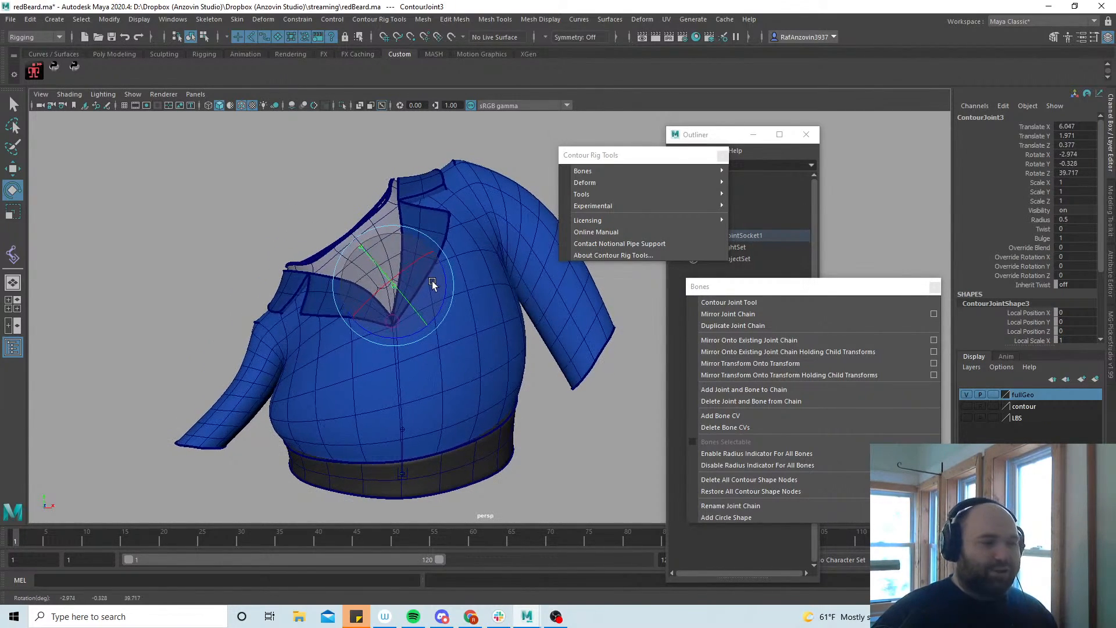
pyautogui.keyDown('alt'); pyautogui.moveTo(459, 308); pyautogui.dragTo(476, 332, button='middle'); pyautogui.keyUp('alt')
pyautogui.scroll(1, 467, 316)
pyautogui.scroll(-1, 480, 333)
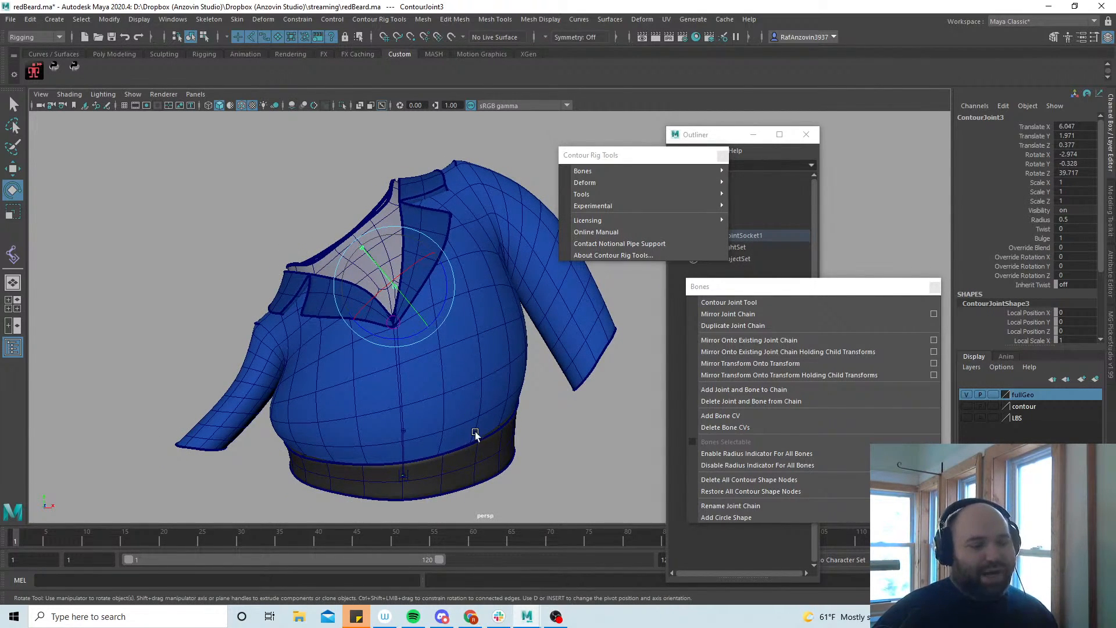
# Set the chest joint's radius to 5.9
pyautogui.keyDown('alt'); pyautogui.moveTo(467, 337); pyautogui.dragTo(487, 333); pyautogui.keyUp('alt')
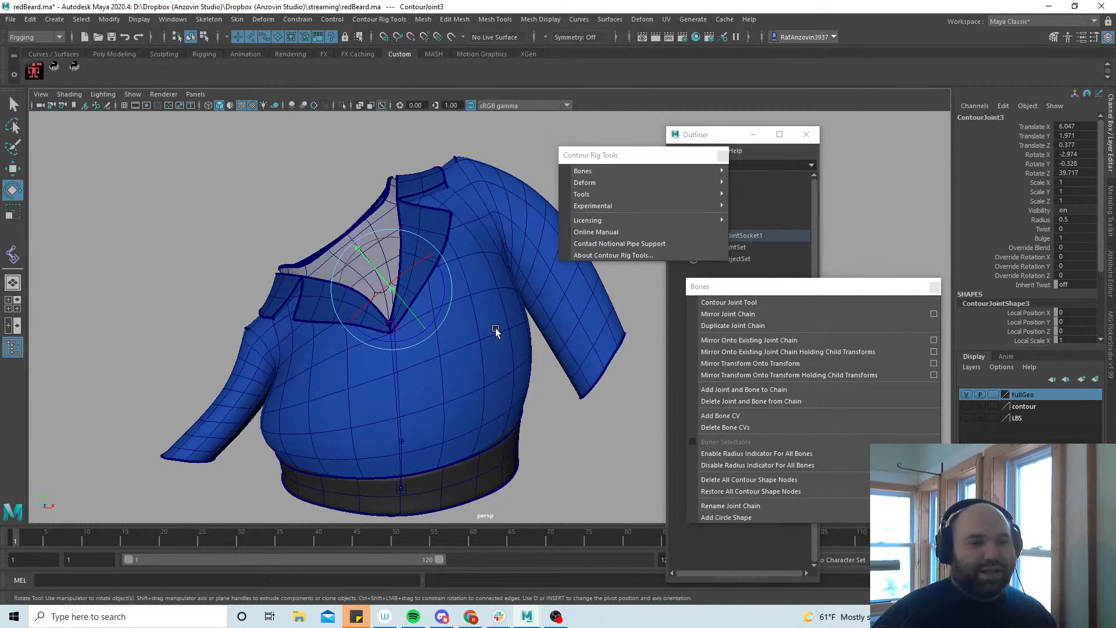
pyautogui.click(1021, 220)
pyautogui.moveTo(573, 295); pyautogui.dragTo(597, 296, button='middle')
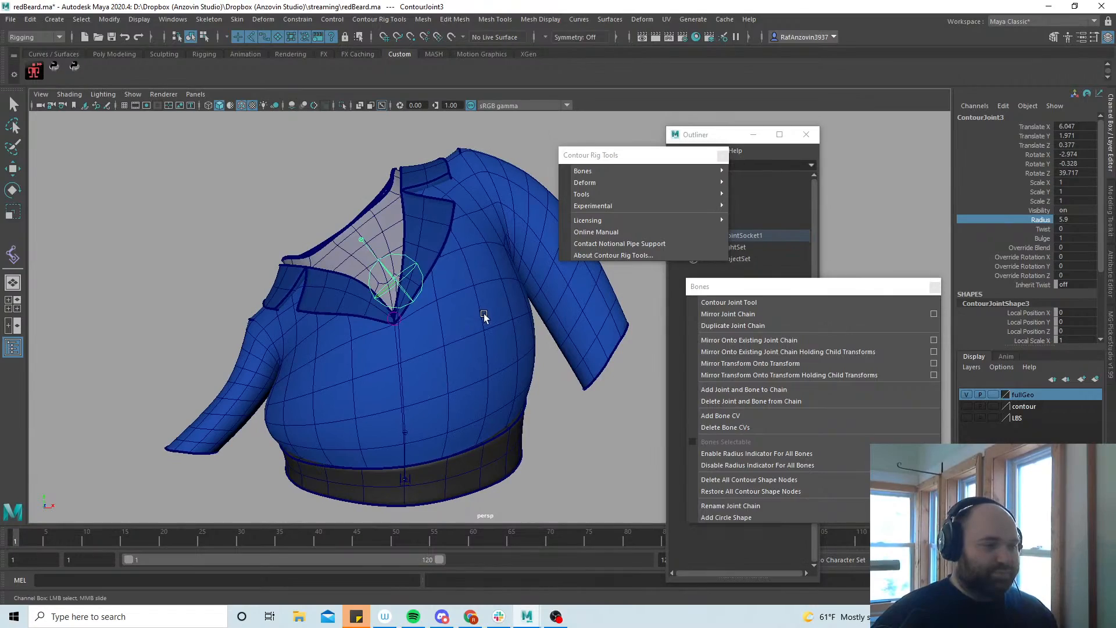
# Rotate and reposition the chest joint to test the torso deformation with the larger radius
pyautogui.press('e')
pyautogui.moveTo(448, 302); pyautogui.dragTo(389, 305)
pyautogui.press('w')
# Reset the chest joint's X, Y and Z translation and rotation to 0
pyautogui.moveTo(1076, 126); pyautogui.dragTo(1078, 169)
pyautogui.write('0')
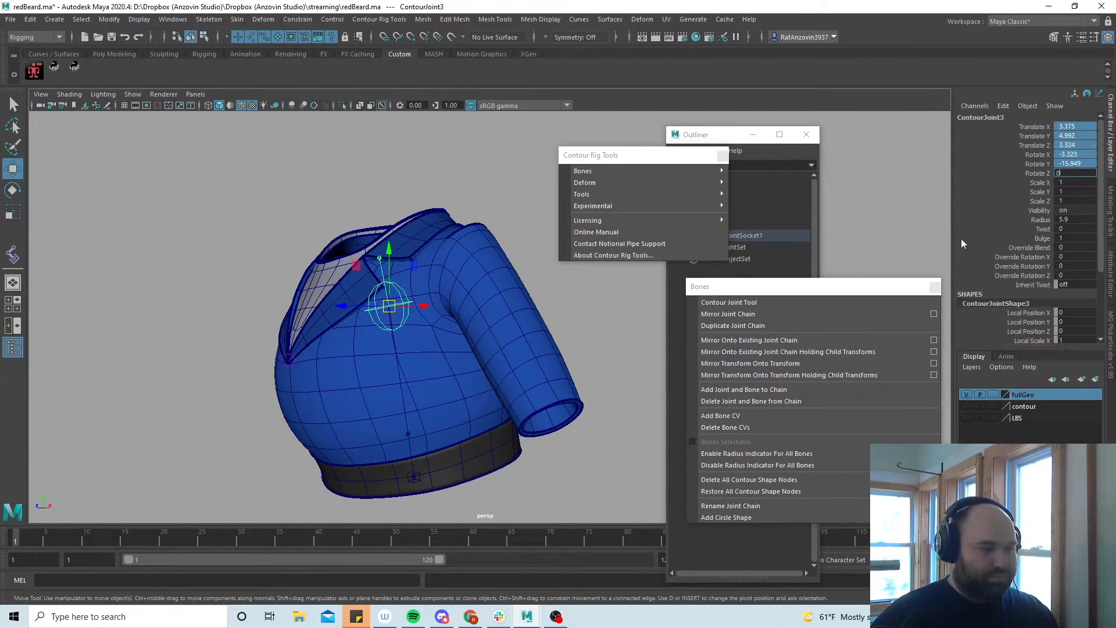
pyautogui.press('Return')
# Add a bone CV to the spine bone that runs from the joint above the belt to the chest joint
pyautogui.click(409, 434)
pyautogui.keyDown('alt'); pyautogui.moveTo(429, 442); pyautogui.dragTo(419, 480); pyautogui.keyUp('alt')
pyautogui.click(416, 476)
pyautogui.keyDown('alt'); pyautogui.moveTo(473, 492); pyautogui.dragTo(520, 378, button='middle'); pyautogui.keyUp('alt')
pyautogui.keyDown('alt'); pyautogui.moveTo(520, 378); pyautogui.dragTo(709, 454, button='right'); pyautogui.keyUp('alt')
pyautogui.keyDown('alt'); pyautogui.moveTo(607, 433); pyautogui.dragTo(634, 303, button='middle'); pyautogui.keyUp('alt')
pyautogui.keyDown('alt'); pyautogui.moveTo(634, 303); pyautogui.dragTo(441, 327, button='right'); pyautogui.keyUp('alt')
pyautogui.keyDown('alt'); pyautogui.moveTo(514, 301); pyautogui.dragTo(481, 414, button='middle'); pyautogui.keyUp('alt')
pyautogui.click(653, 453)
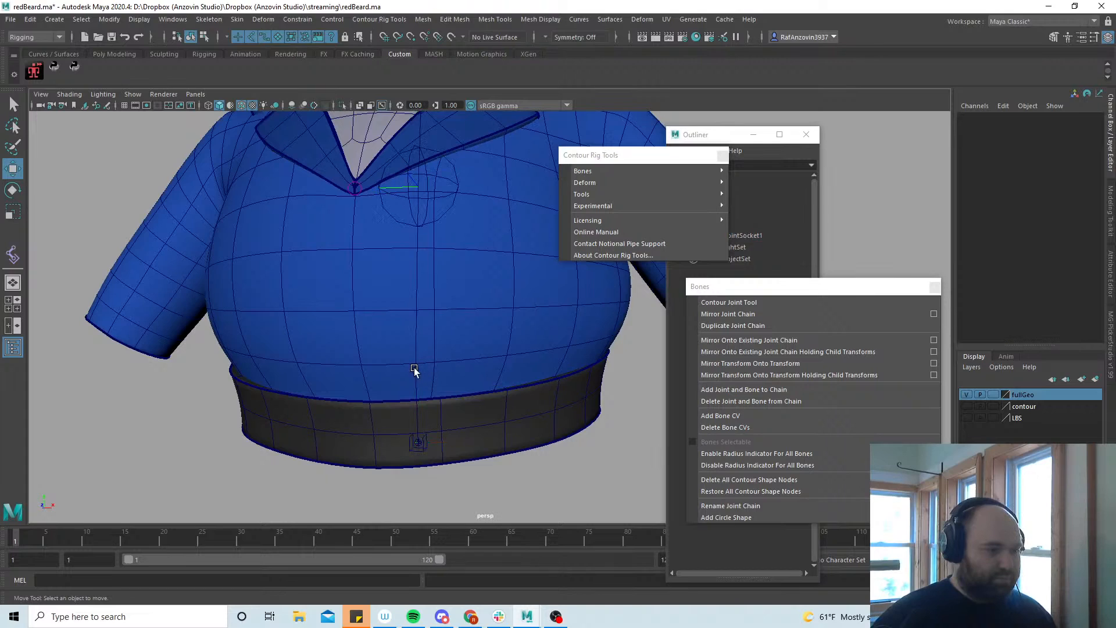
pyautogui.click(419, 367)
pyautogui.keyDown('alt'); pyautogui.moveTo(525, 308); pyautogui.dragTo(511, 357, button='middle'); pyautogui.keyUp('alt')
pyautogui.keyDown('alt'); pyautogui.moveTo(511, 357); pyautogui.dragTo(488, 357, button='right'); pyautogui.keyUp('alt')
pyautogui.click(761, 415)
# Shift the new bone CV sideways, and move and rotate the chest joint to test the torso's bend
pyautogui.moveTo(414, 325); pyautogui.dragTo(443, 324)
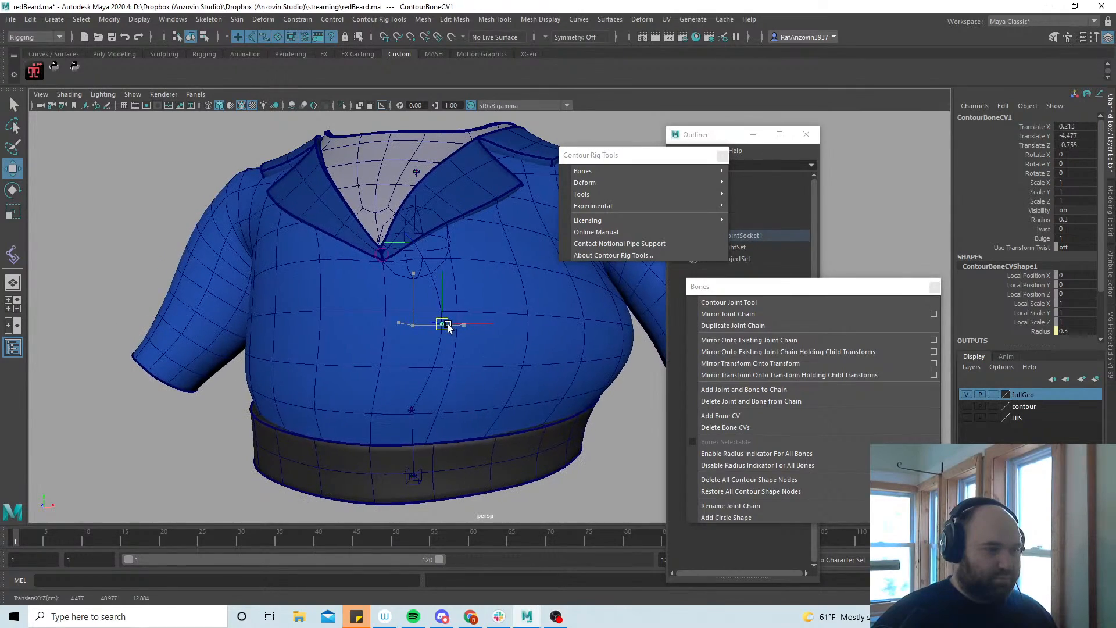
pyautogui.click(452, 239)
pyautogui.keyDown('alt'); pyautogui.moveTo(466, 247); pyautogui.dragTo(448, 304, button='right'); pyautogui.keyUp('alt')
pyautogui.keyDown('alt'); pyautogui.moveTo(448, 304); pyautogui.dragTo(434, 327, button='middle'); pyautogui.keyUp('alt')
pyautogui.moveTo(418, 282); pyautogui.dragTo(382, 213)
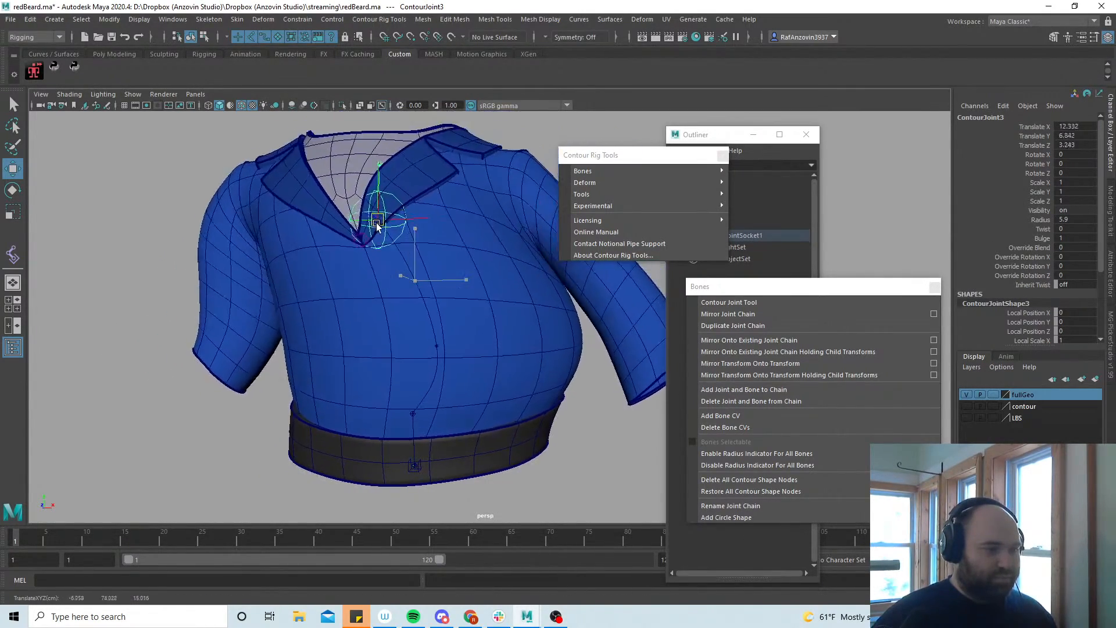
pyautogui.press('e')
pyautogui.moveTo(417, 254); pyautogui.dragTo(452, 291)
# Reposition the bone CV with the chest joint posed to test how it shapes the torso's curve
pyautogui.click(436, 347)
pyautogui.press('w')
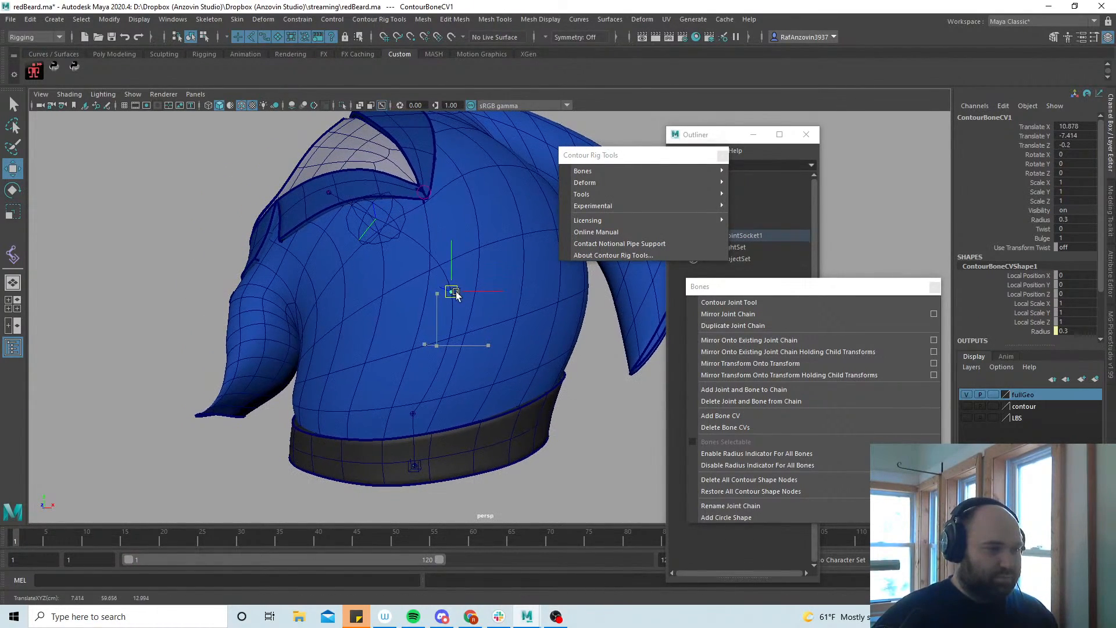
pyautogui.keyDown('alt'); pyautogui.moveTo(524, 315); pyautogui.dragTo(494, 359, button='middle'); pyautogui.keyUp('alt')
pyautogui.keyDown('alt'); pyautogui.moveTo(494, 360); pyautogui.dragTo(470, 359, button='right'); pyautogui.keyUp('alt')
pyautogui.moveTo(441, 339)
pyautogui.mouseDown()
pyautogui.moveTo(375, 357)
pyautogui.moveTo(448, 334)
pyautogui.moveTo(454, 347)
pyautogui.mouseUp()
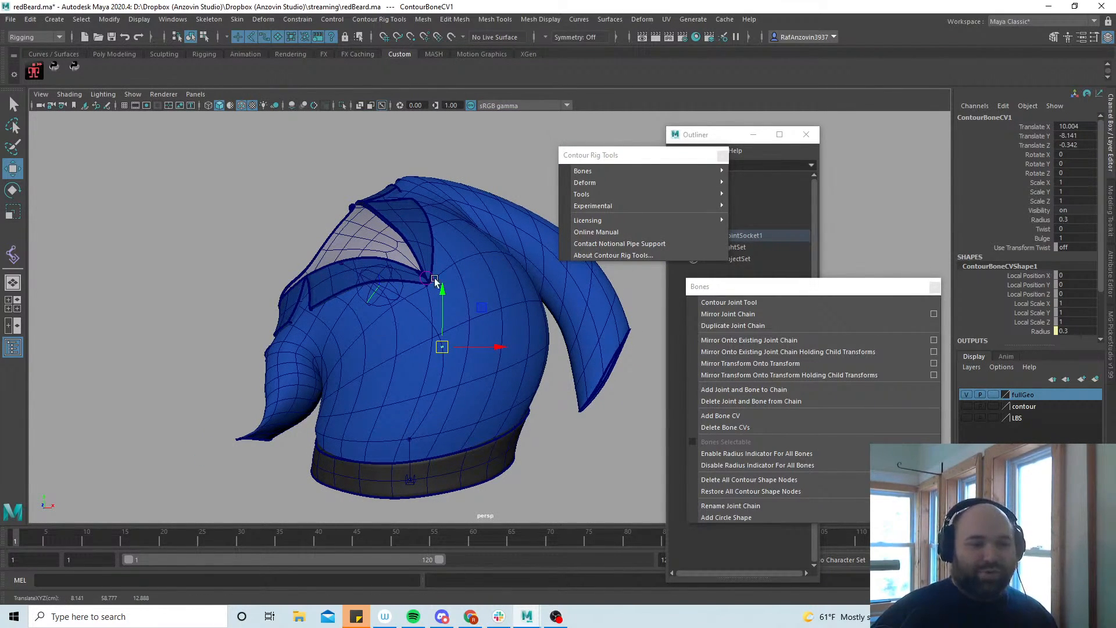
pyautogui.keyDown('alt'); pyautogui.moveTo(454, 382); pyautogui.dragTo(445, 371, button='middle'); pyautogui.keyUp('alt')
pyautogui.keyDown('alt'); pyautogui.moveTo(446, 371); pyautogui.dragTo(449, 367, button='right'); pyautogui.keyUp('alt')
# Zero the bone CV's translation and the chest joint's translation and rotation on all axes
pyautogui.moveTo(1073, 126); pyautogui.dragTo(1078, 145)
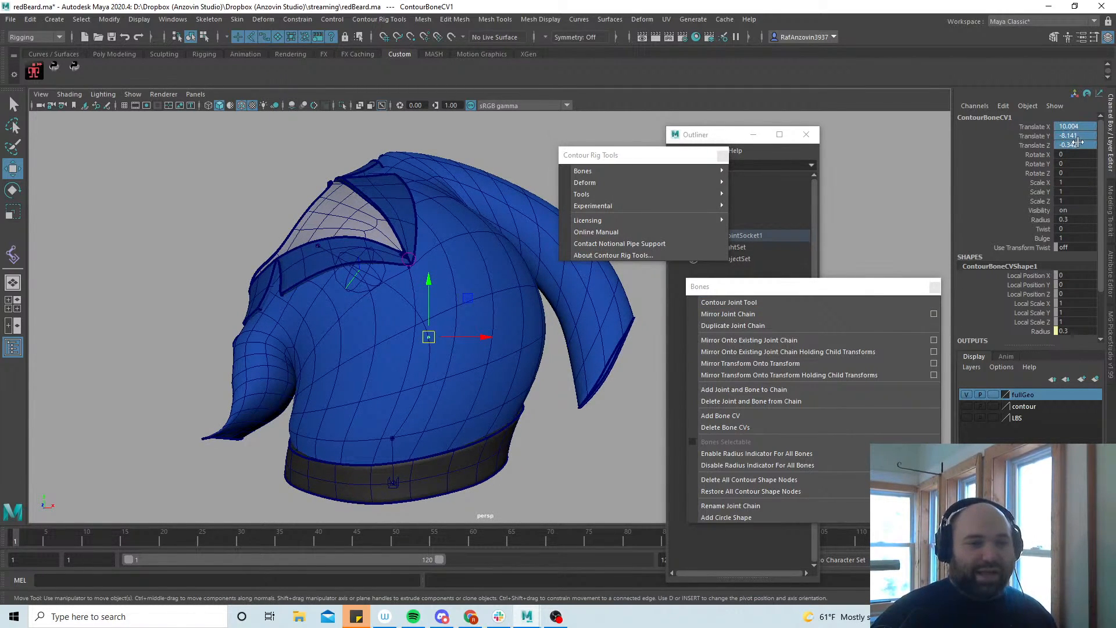
pyautogui.press('Return')
pyautogui.click(352, 289)
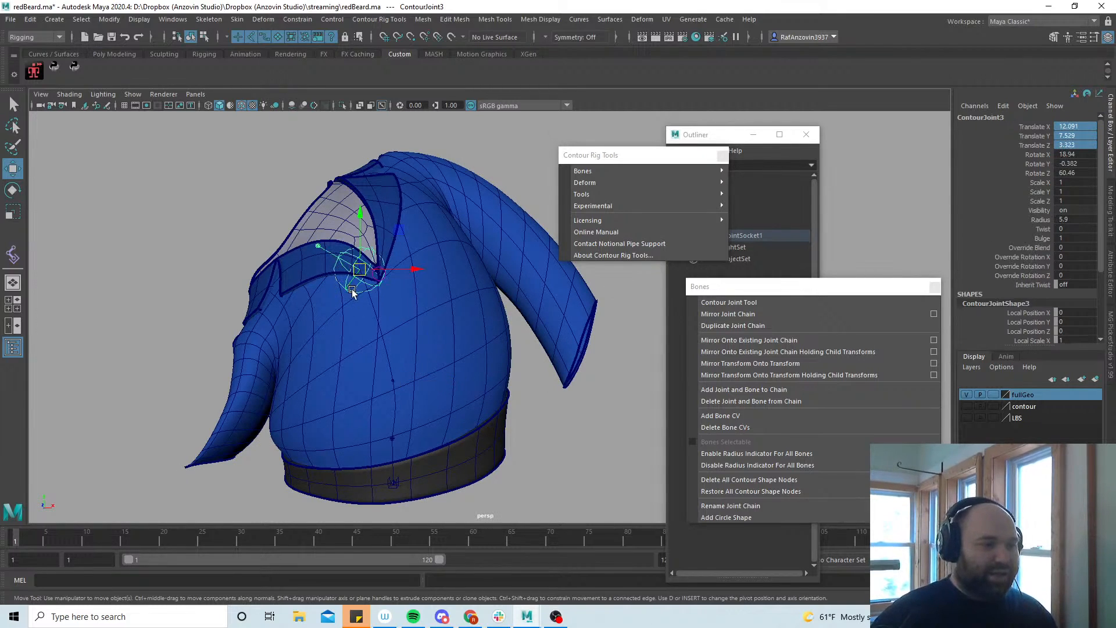
pyautogui.moveTo(1073, 127); pyautogui.dragTo(1082, 173)
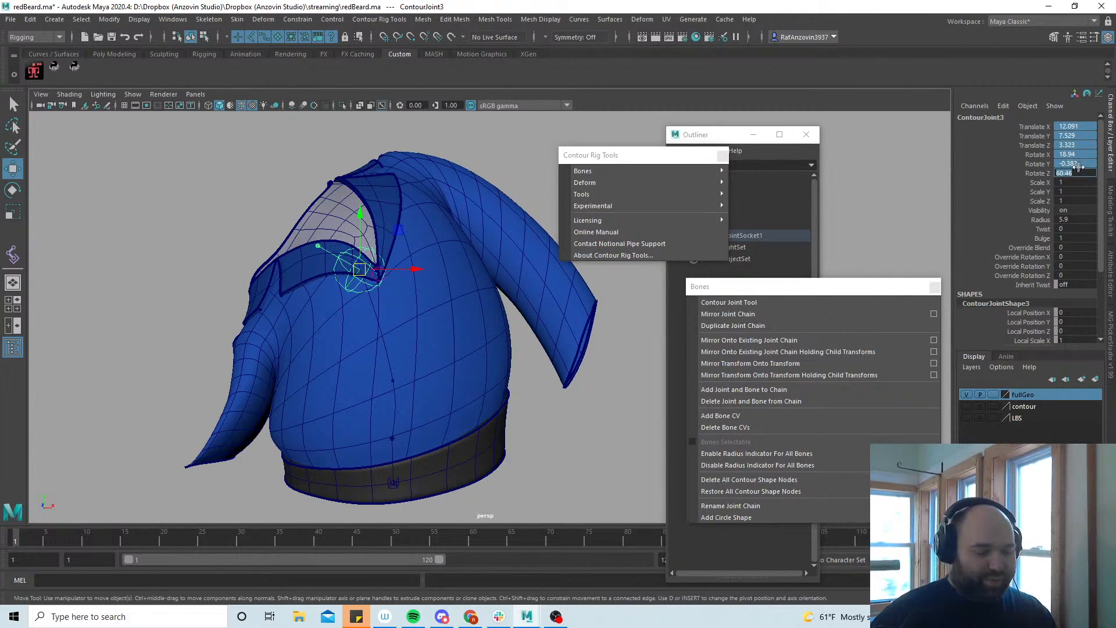
pyautogui.write('0')
pyautogui.press('Return')
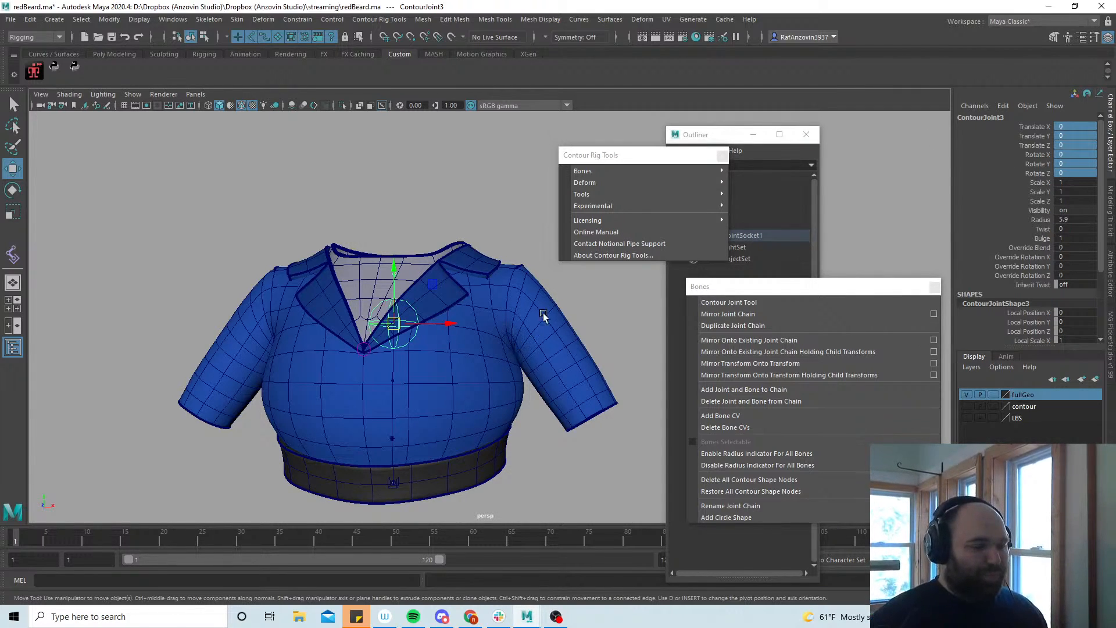
pyautogui.keyDown('alt'); pyautogui.moveTo(516, 435); pyautogui.dragTo(528, 402); pyautogui.keyUp('alt')
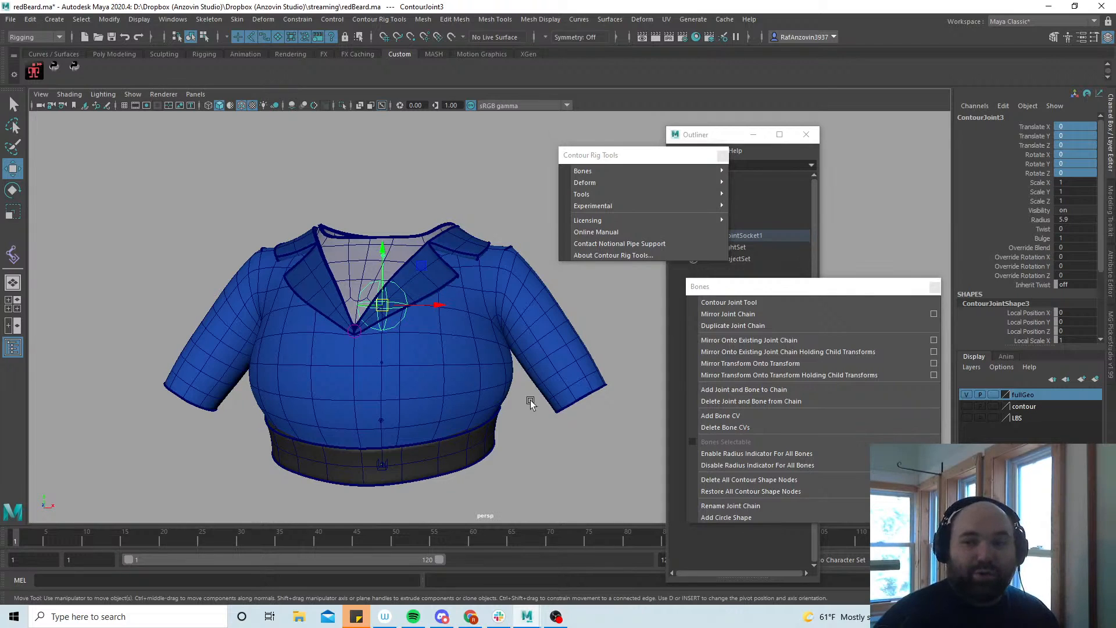
pyautogui.keyDown('alt'); pyautogui.moveTo(533, 408); pyautogui.dragTo(541, 401); pyautogui.keyUp('alt')
pyautogui.moveTo(608, 196)
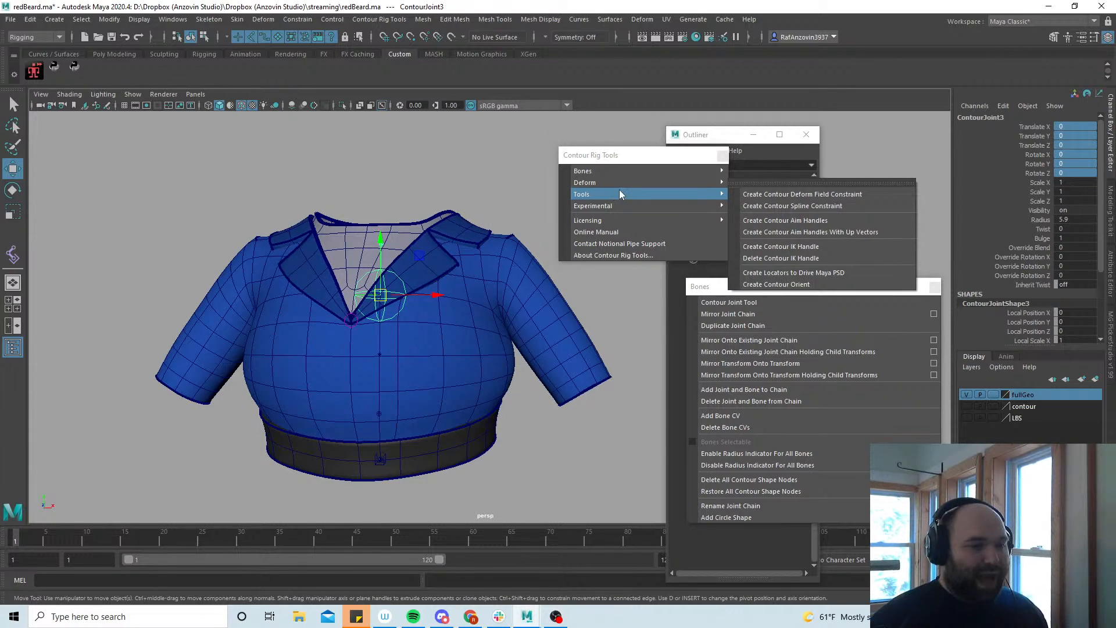
pyautogui.click(459, 166)
# Pose the chest joint up and to the side with a slight rotation and offset the bone CV to match
pyautogui.click(400, 281)
pyautogui.moveTo(383, 293); pyautogui.dragTo(375, 328)
pyautogui.press('e')
pyautogui.click(381, 355)
pyautogui.press('w')
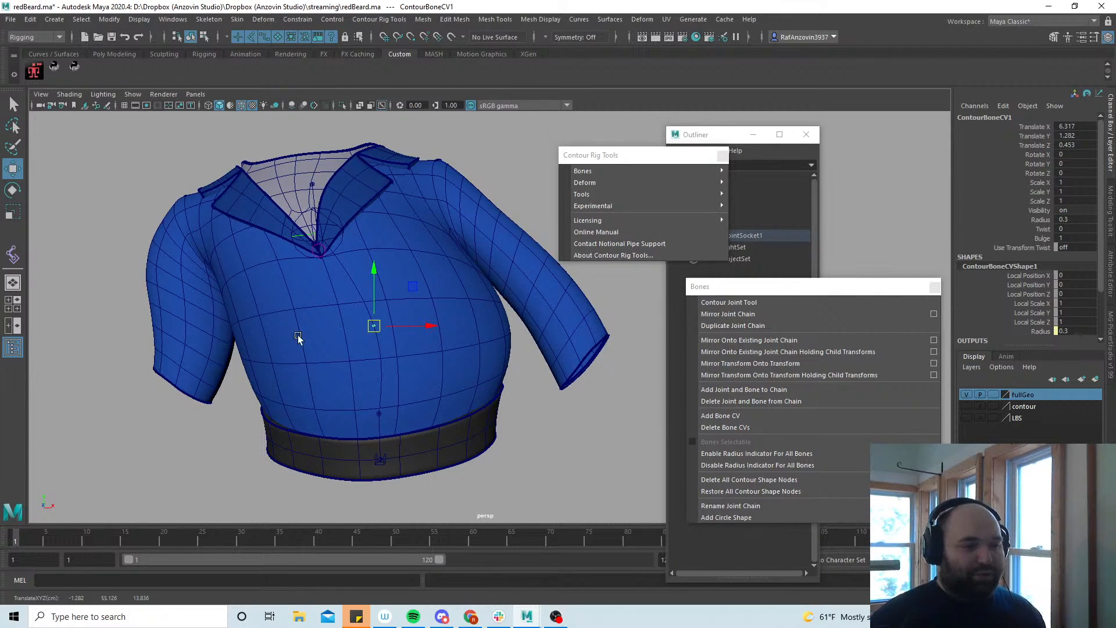
# Undo the test pose of the chest joint and the bone CV
pyautogui.hotkey('ctrl', 'z')
pyautogui.hotkey('ctrl', 'z')
pyautogui.hotkey('ctrl', 'z')
pyautogui.hotkey('ctrl', 'z')
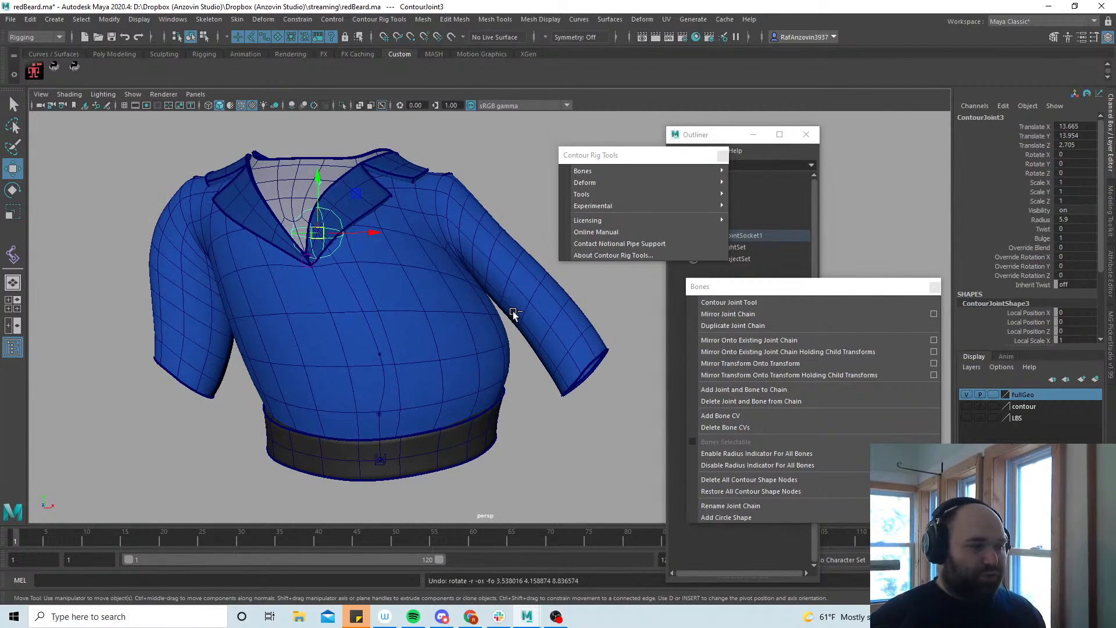
pyautogui.hotkey('ctrl', 'z')
pyautogui.hotkey('ctrl', 'z')
pyautogui.hotkey('ctrl', 'z')
pyautogui.hotkey('ctrl', 'z')
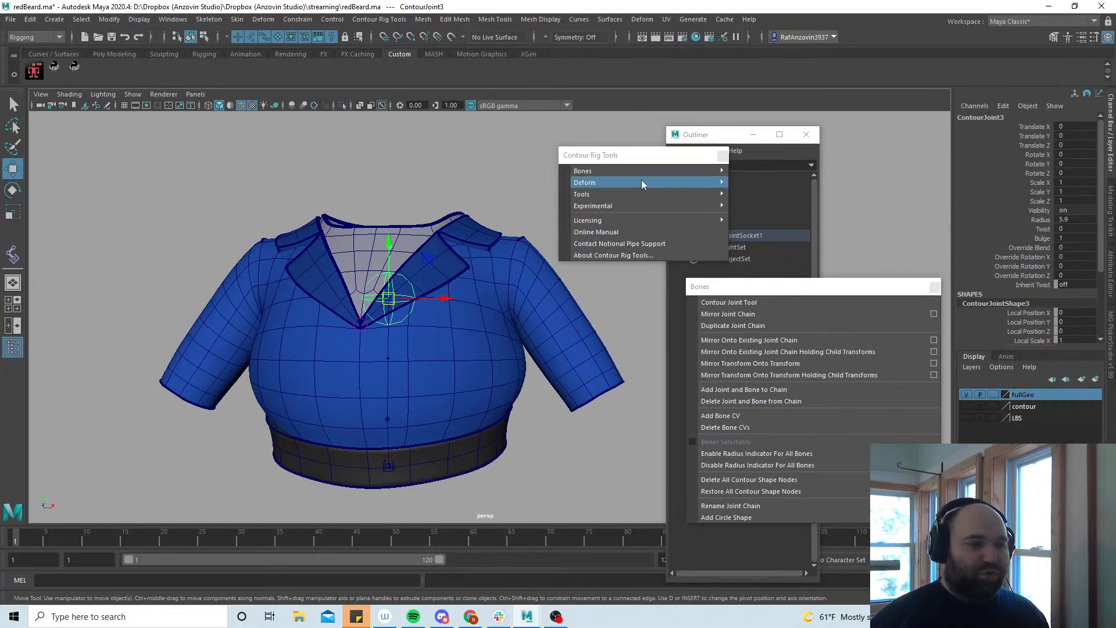
# Create contour aim handles for the chest joint and select the aim control inside its buffer group in the Outliner
pyautogui.moveTo(642, 194)
pyautogui.click(820, 221)
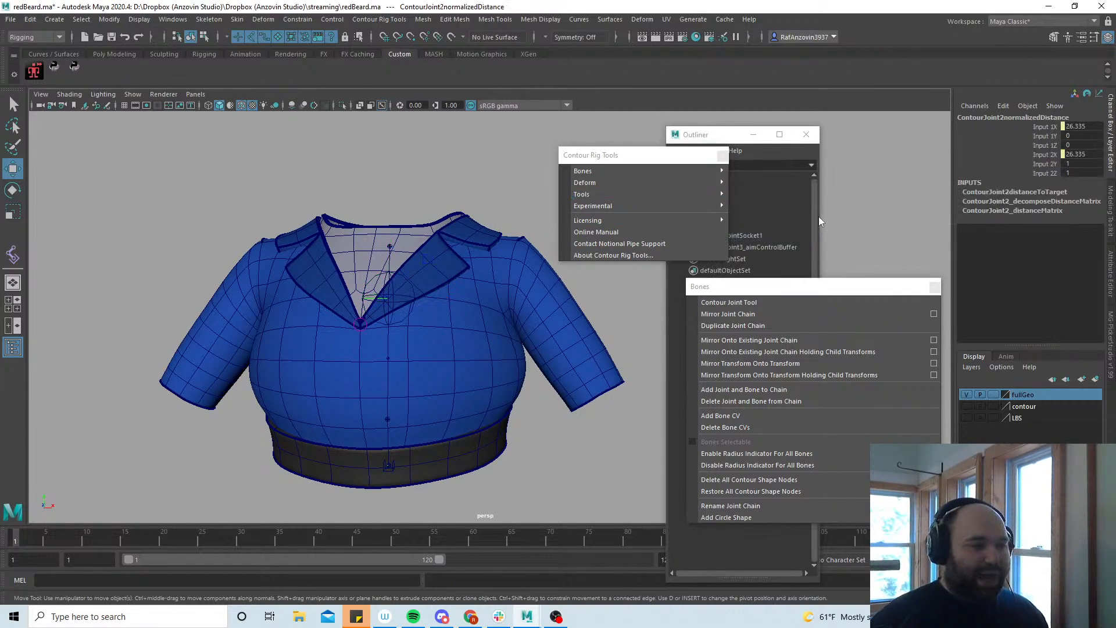
pyautogui.moveTo(823, 286); pyautogui.dragTo(827, 221)
pyautogui.click(745, 473)
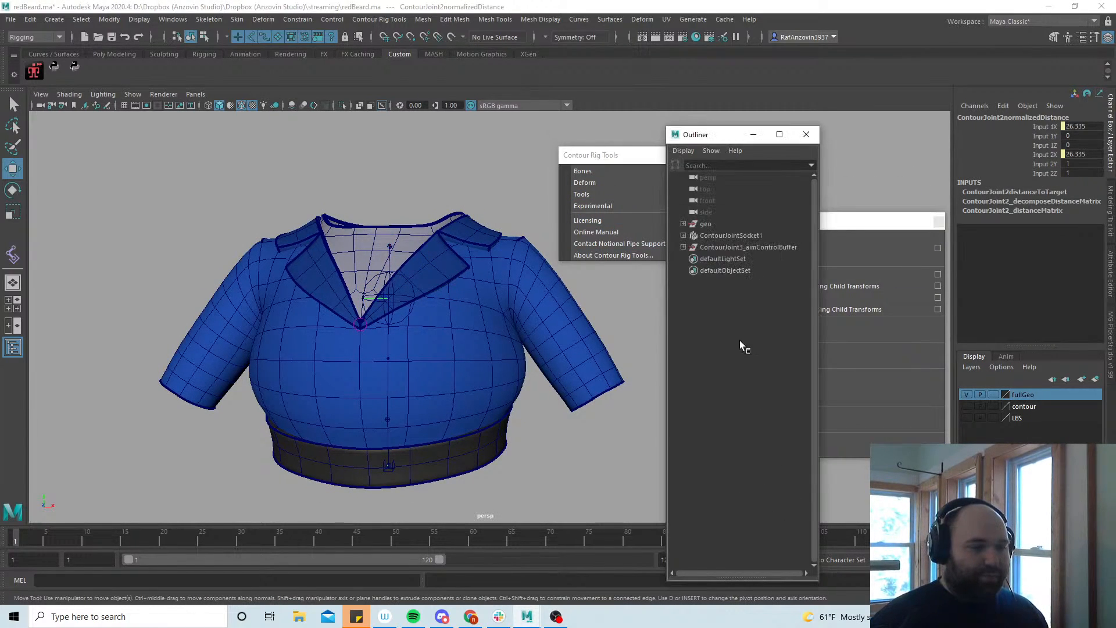
pyautogui.click(684, 248)
pyautogui.click(750, 259)
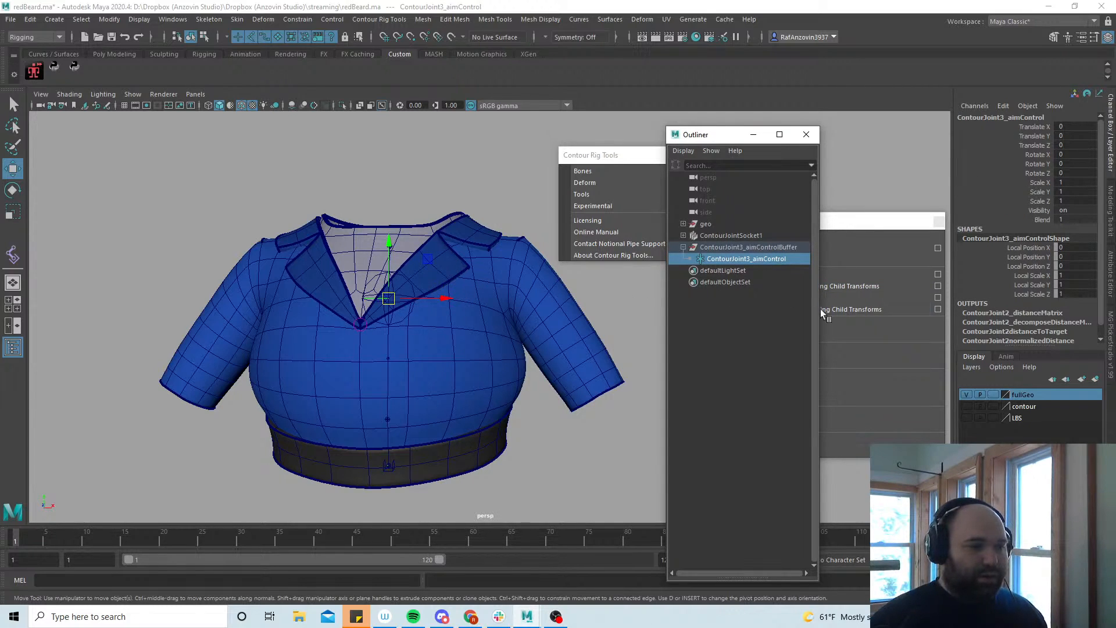
# Try to enlarge the aim control through its Local Scale X, Y and Z
pyautogui.moveTo(1035, 275); pyautogui.dragTo(1035, 294)
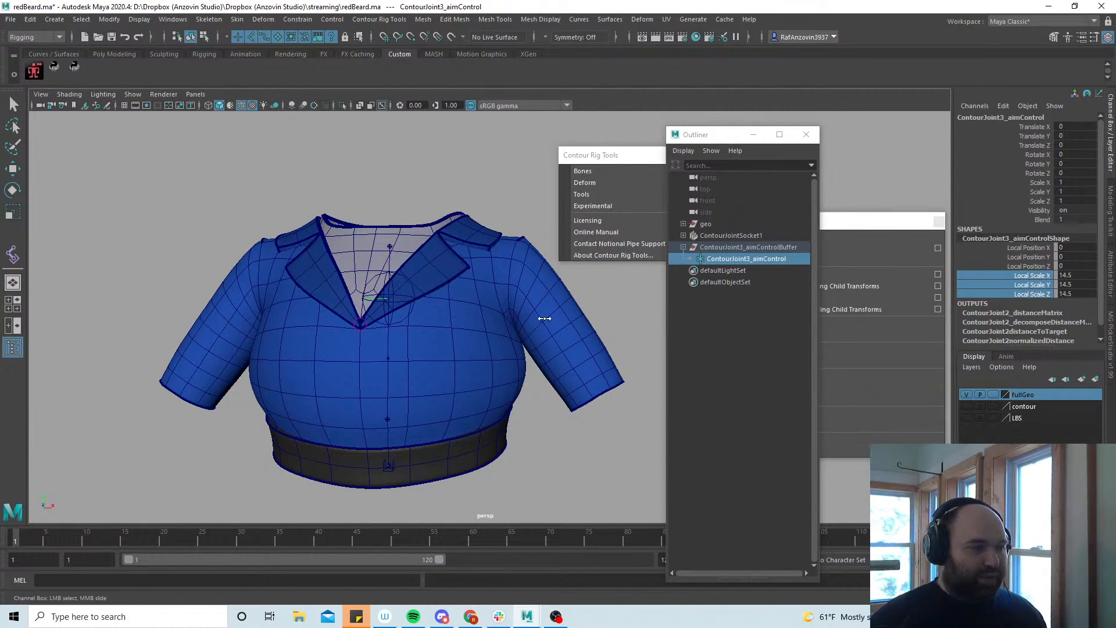
pyautogui.moveTo(701, 336); pyautogui.dragTo(654, 335, button='middle')
pyautogui.hotkey('ctrl', 'z')
# Add a circle shape to the aim control
pyautogui.keyDown('alt'); pyautogui.moveTo(478, 331); pyautogui.dragTo(481, 339, button='middle'); pyautogui.keyUp('alt')
pyautogui.keyDown('alt'); pyautogui.moveTo(481, 340); pyautogui.dragTo(490, 338, button='right'); pyautogui.keyUp('alt')
pyautogui.click(602, 172)
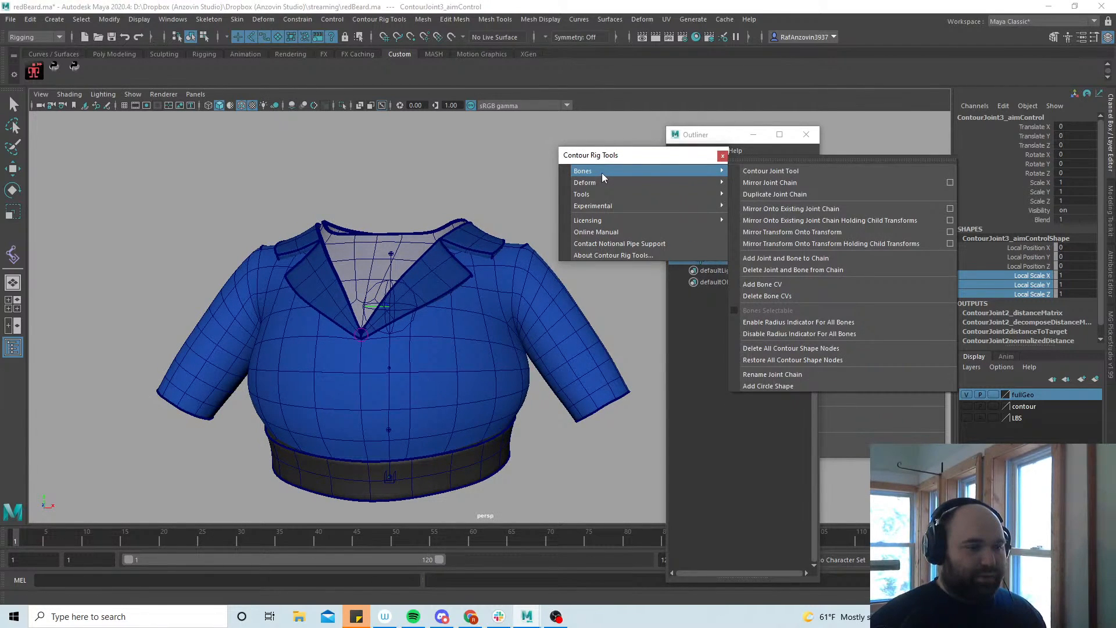
pyautogui.click(797, 384)
# Set the radius of the aim control's circle shape to 40
pyautogui.click(1002, 136)
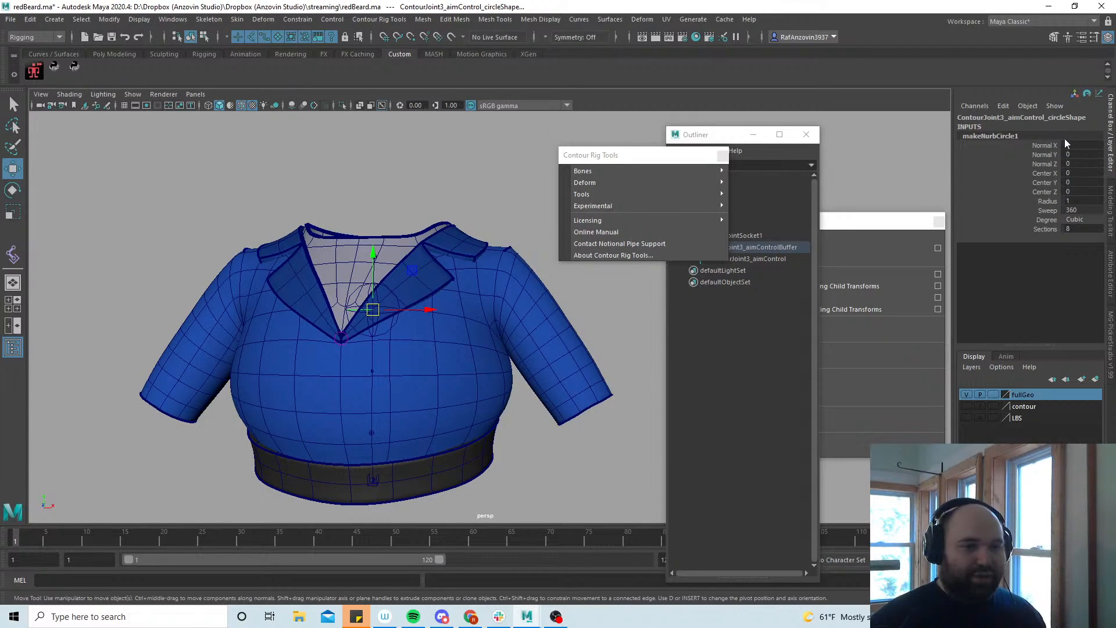
pyautogui.click(1046, 200)
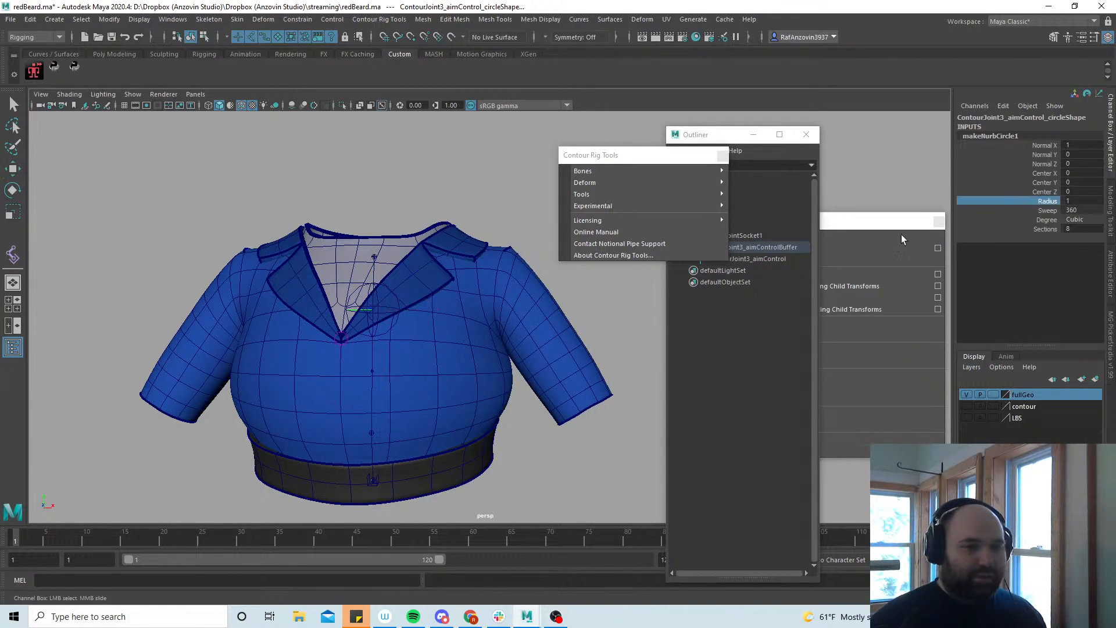
pyautogui.doubleClick(1076, 200)
pyautogui.write('20')
pyautogui.press('Return')
pyautogui.doubleClick(1080, 201)
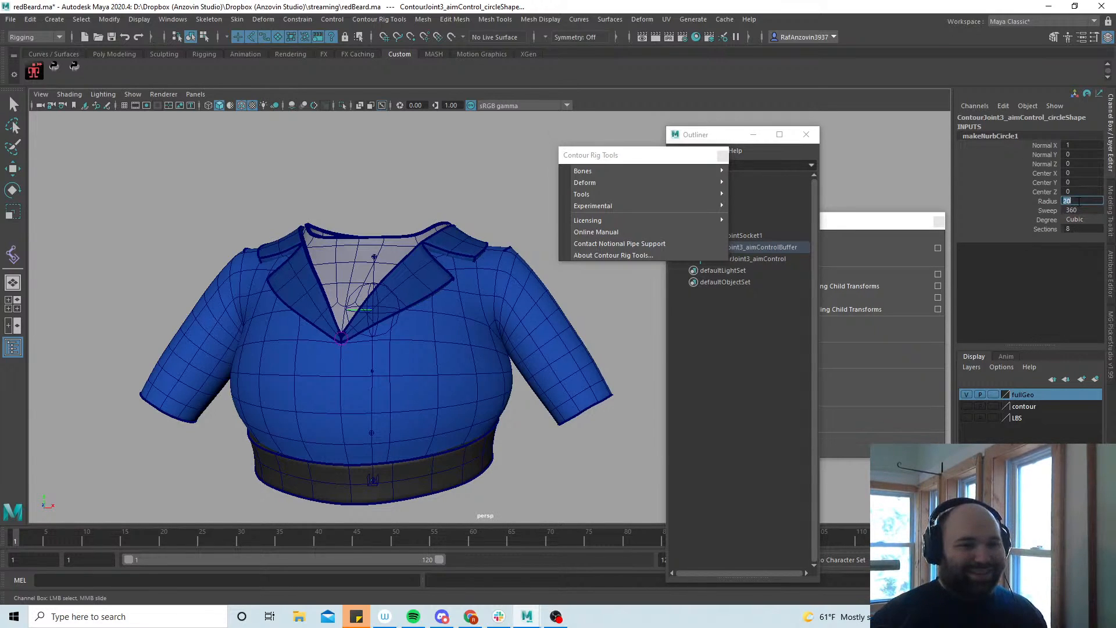
pyautogui.press('Return')
# Select the aim control by its circle and move and rotate it to test how it drives the torso
pyautogui.press('w')
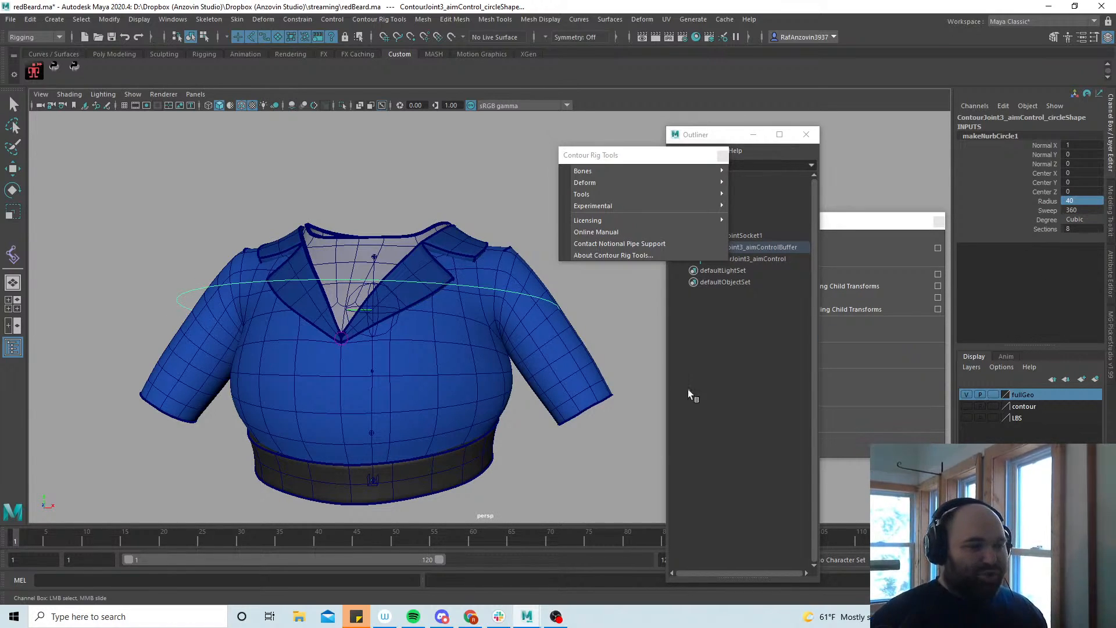
pyautogui.click(617, 295)
pyautogui.click(446, 282)
pyautogui.moveTo(438, 365)
pyautogui.keyDown('alt'); pyautogui.mouseDown()
pyautogui.moveTo(462, 378)
pyautogui.moveTo(456, 356)
pyautogui.moveTo(454, 369)
pyautogui.mouseUp(); pyautogui.keyUp('alt')
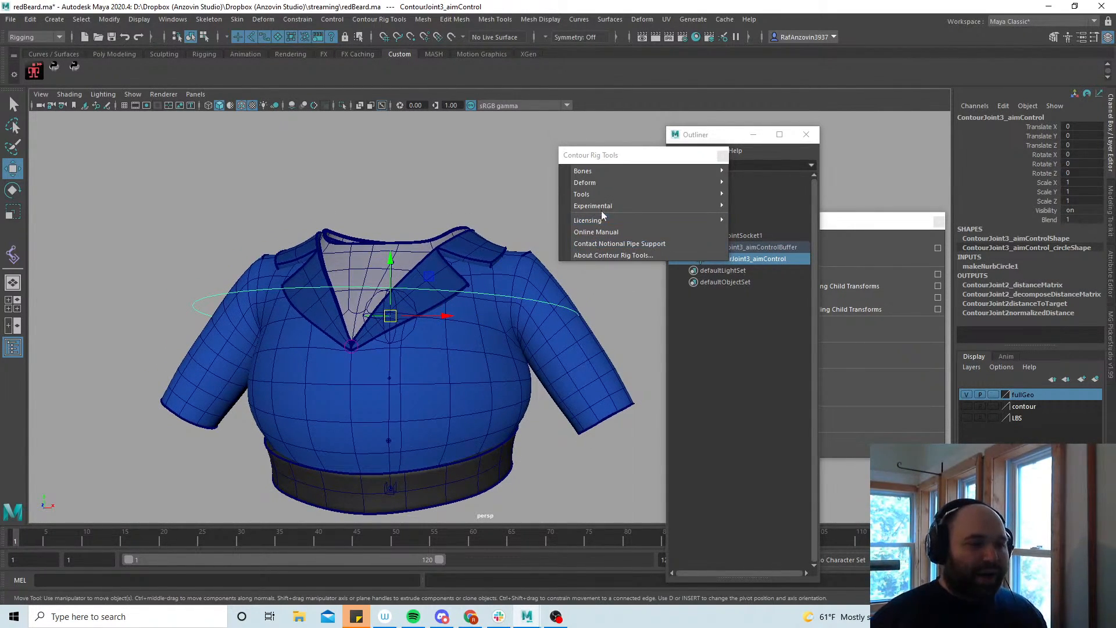
pyautogui.moveTo(595, 196)
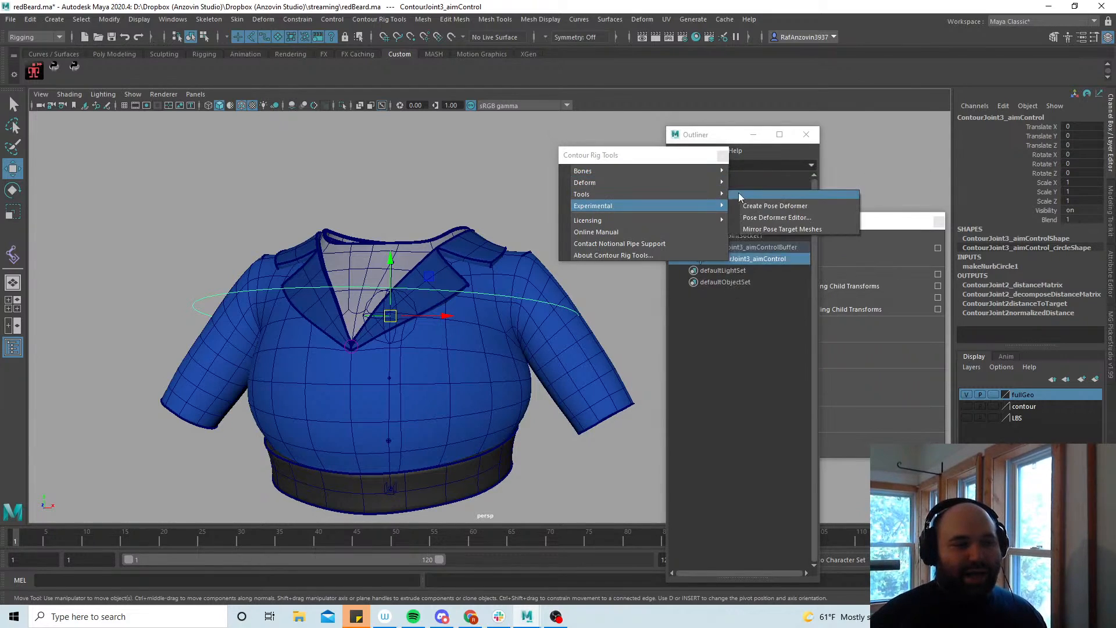
pyautogui.click(393, 309)
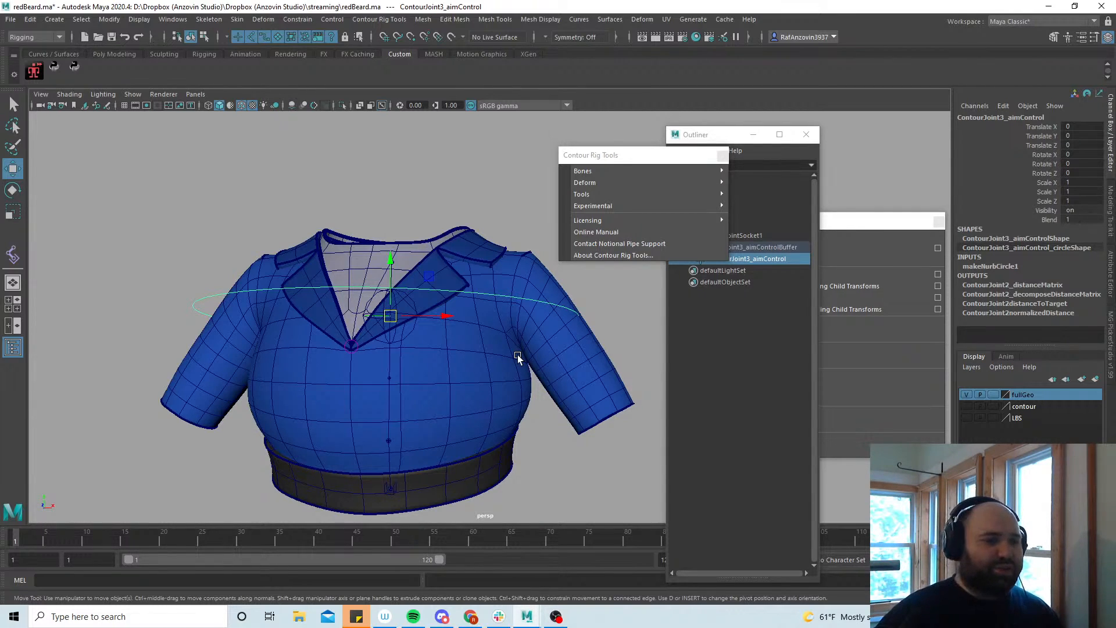
pyautogui.keyDown('alt'); pyautogui.moveTo(514, 312); pyautogui.dragTo(480, 394); pyautogui.keyUp('alt')
pyautogui.moveTo(405, 330); pyautogui.dragTo(376, 244)
pyautogui.press('e')
# Undo the test moves of the aim control
pyautogui.hotkey('ctrl', 'z')
pyautogui.hotkey('ctrl', 'z')
pyautogui.hotkey('ctrl', 'z')
pyautogui.hotkey('ctrl', 'z')
pyautogui.hotkey('ctrl', 'z')
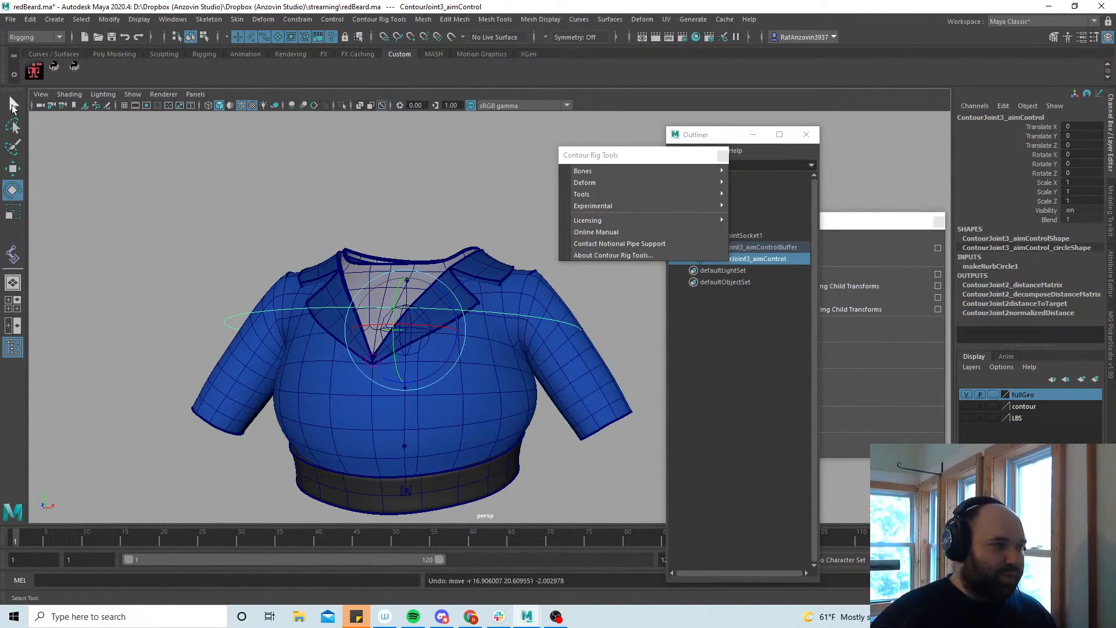
# Add the chest joint ContourJoint3 to the aim control selection and create a Contour Orient between them
pyautogui.click(13, 105)
pyautogui.click(424, 315)
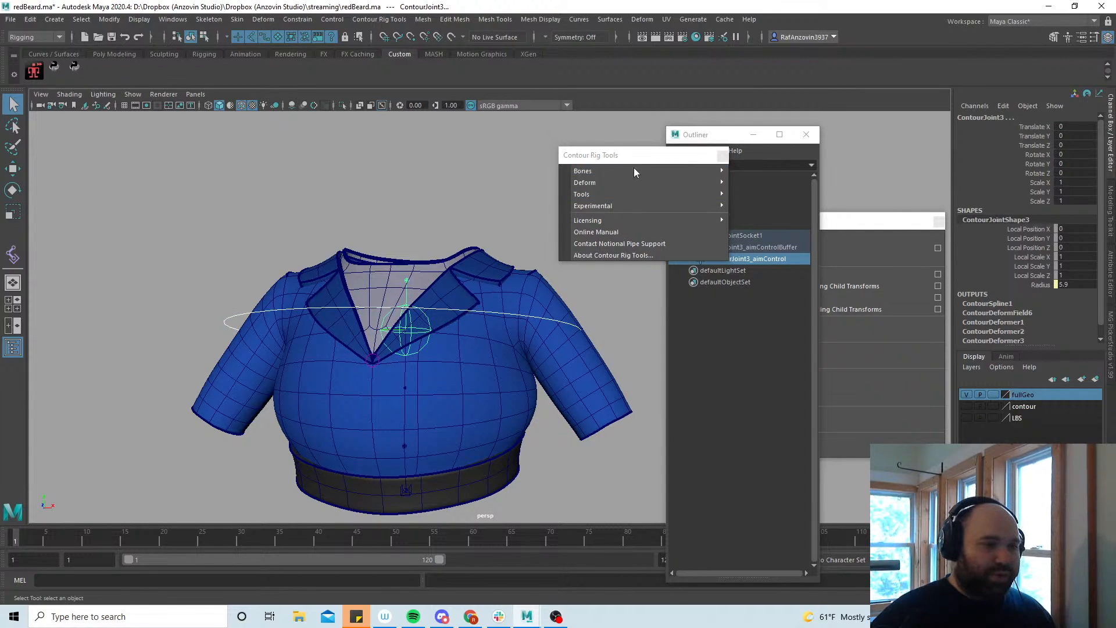
pyautogui.moveTo(634, 171)
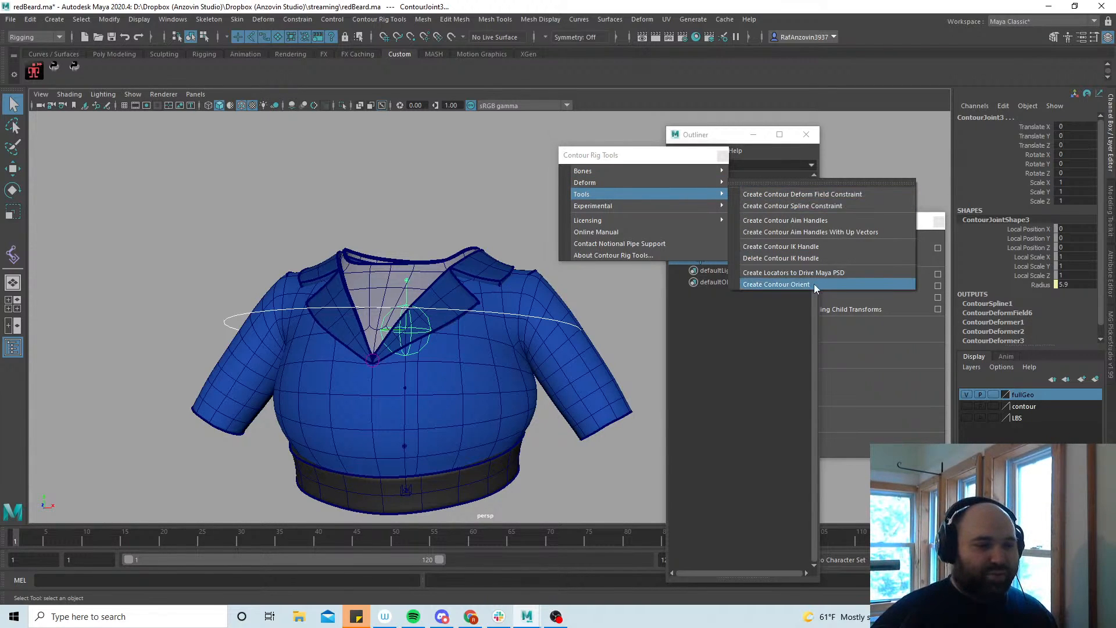
pyautogui.click(776, 284)
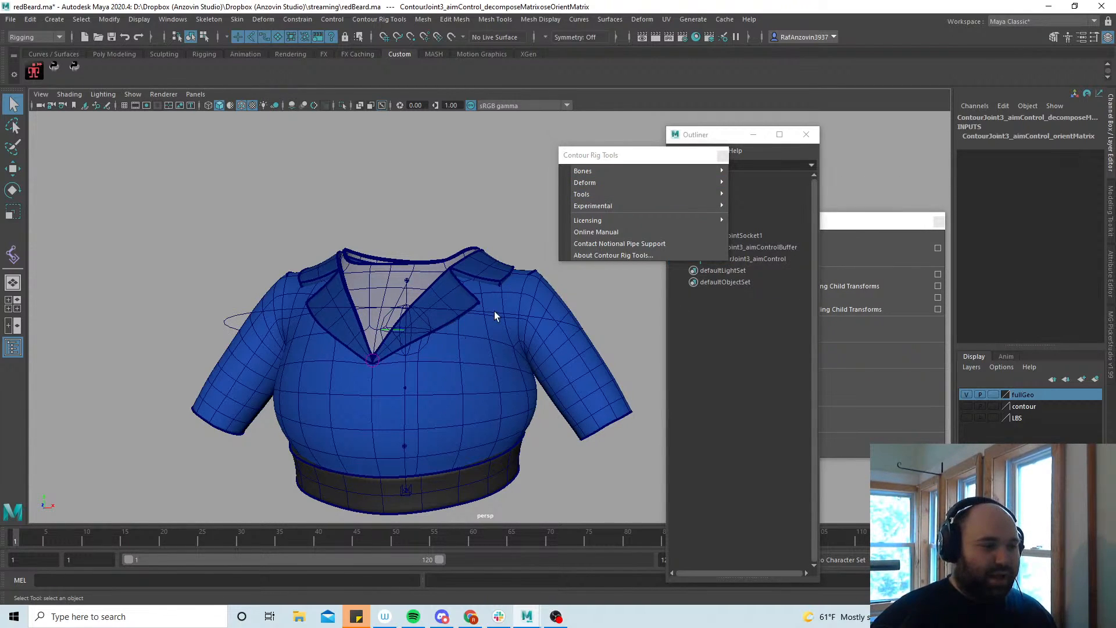
# Rotate and move the aim control and shift the spine's middle CV sideways to test the torso's deformation
pyautogui.press('e')
pyautogui.moveTo(502, 329); pyautogui.dragTo(396, 290)
pyautogui.press('w')
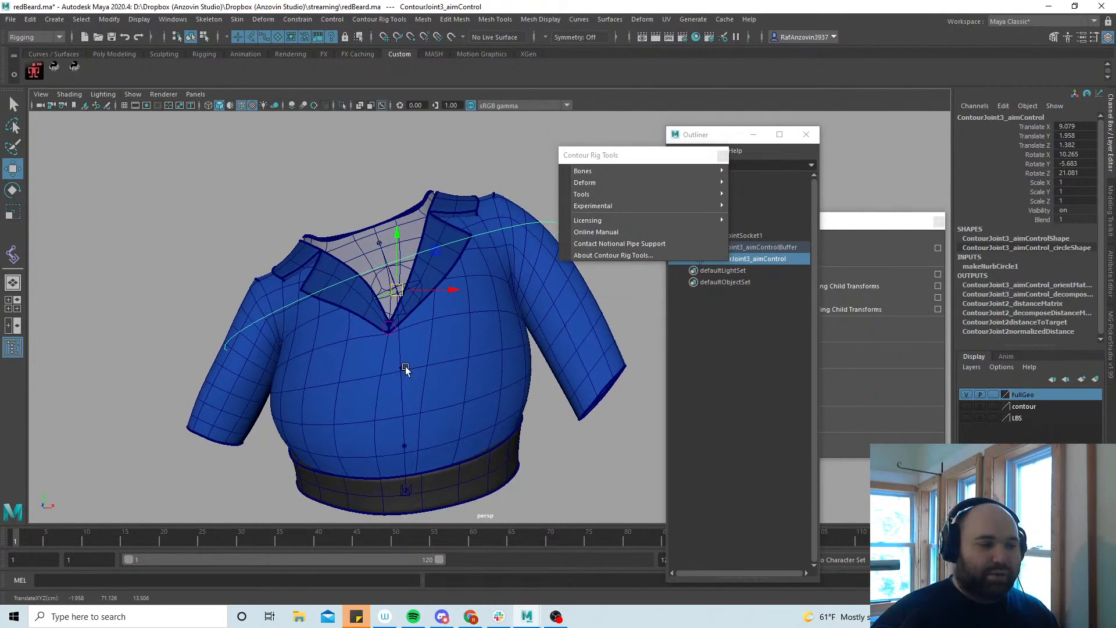
pyautogui.click(401, 367)
pyautogui.moveTo(401, 368); pyautogui.dragTo(446, 368)
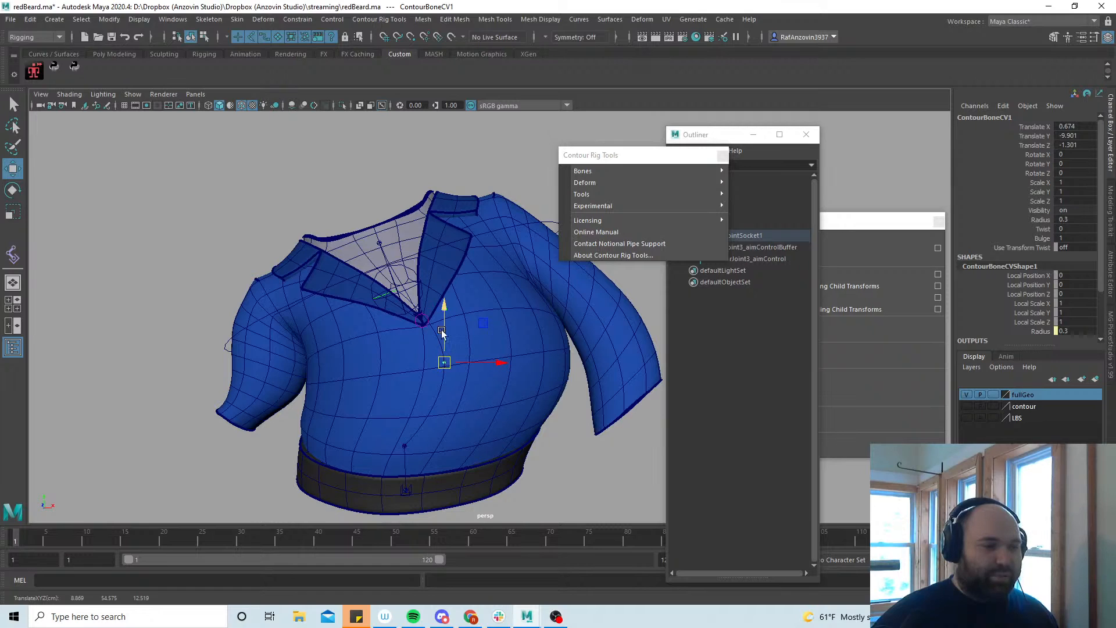
# Reselect the aim control, raise it further and rotate it to test how the chest follows
pyautogui.click(418, 254)
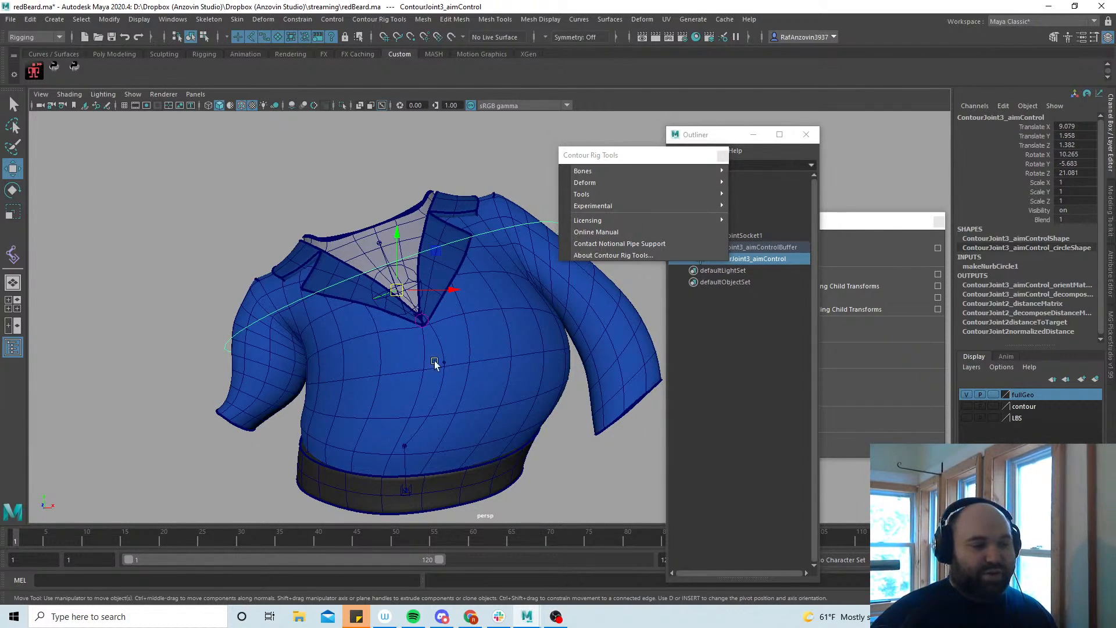
pyautogui.moveTo(398, 279); pyautogui.dragTo(435, 249)
pyautogui.press('e')
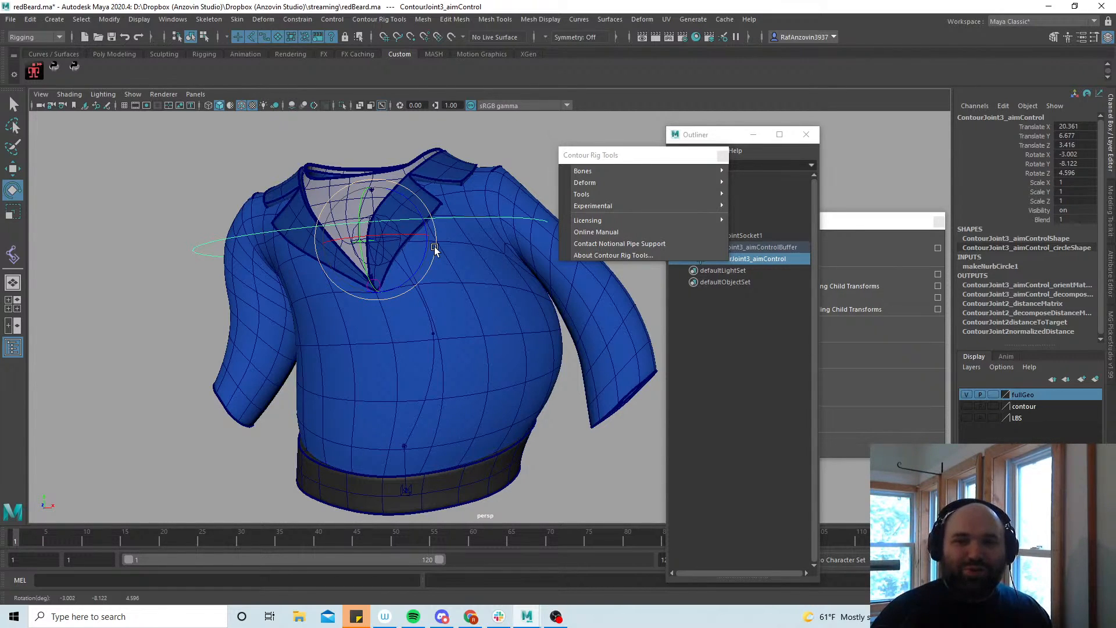
pyautogui.moveTo(460, 247); pyautogui.dragTo(421, 252)
pyautogui.keyDown('alt'); pyautogui.moveTo(520, 306); pyautogui.dragTo(504, 311, button='middle'); pyautogui.keyUp('alt')
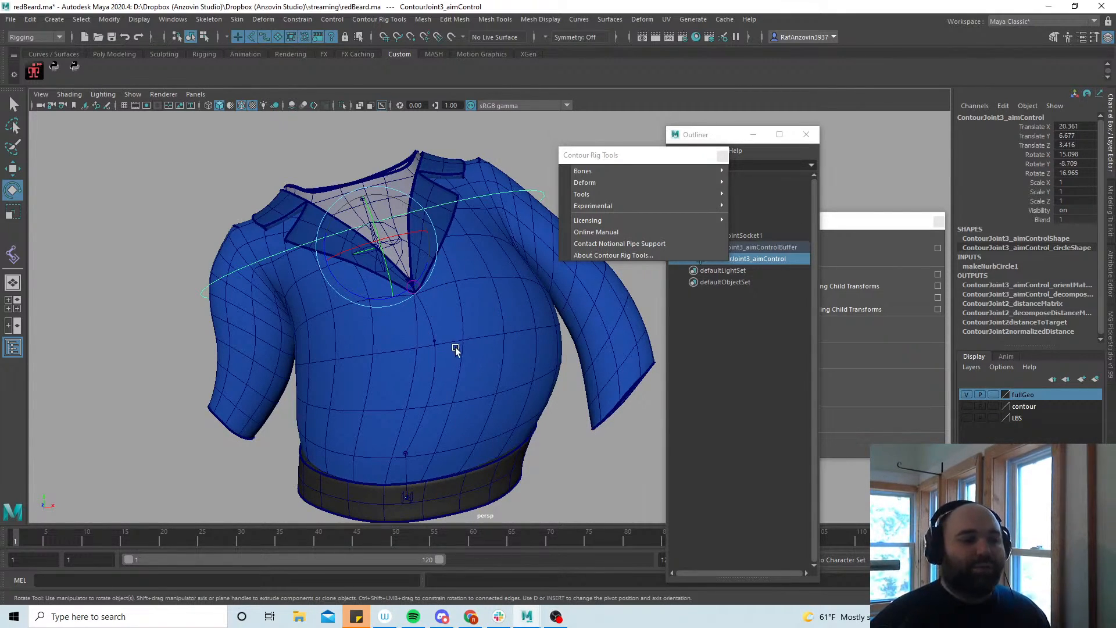
# Try another small shift of ContourBoneCV1 and reset its translation to 0 on all axes
pyautogui.click(431, 340)
pyautogui.press('w')
pyautogui.moveTo(434, 341)
pyautogui.mouseDown()
pyautogui.moveTo(455, 342)
pyautogui.moveTo(418, 341)
pyautogui.mouseUp()
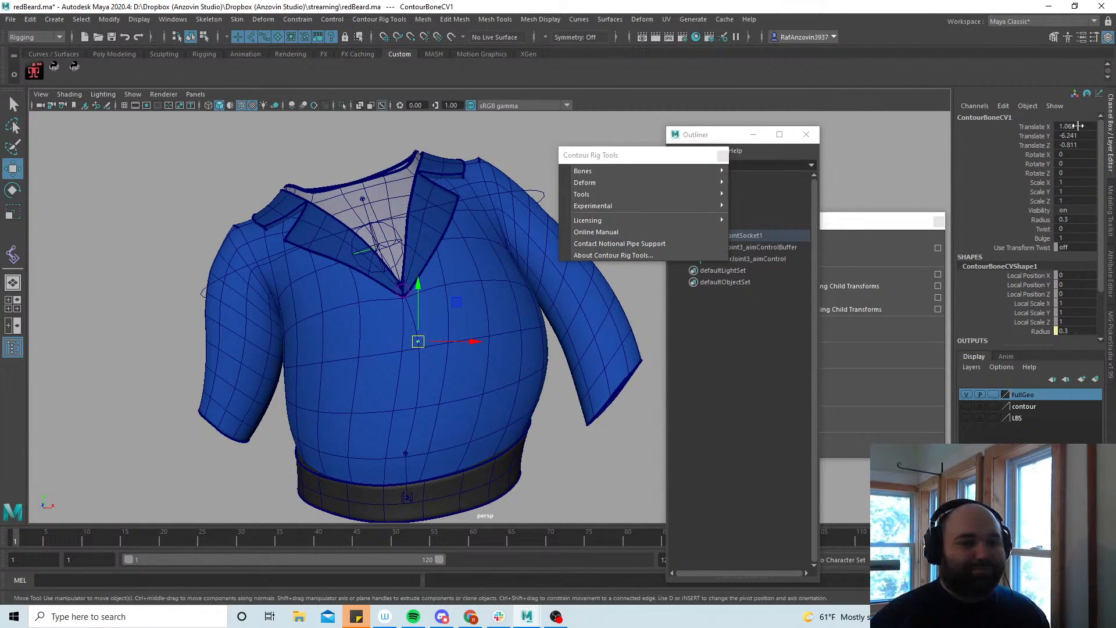
pyautogui.moveTo(1070, 126); pyautogui.dragTo(1077, 144)
pyautogui.hotkey('ctrl', 'z')
pyautogui.hotkey('ctrl', 'z')
pyautogui.hotkey('ctrl', 'z')
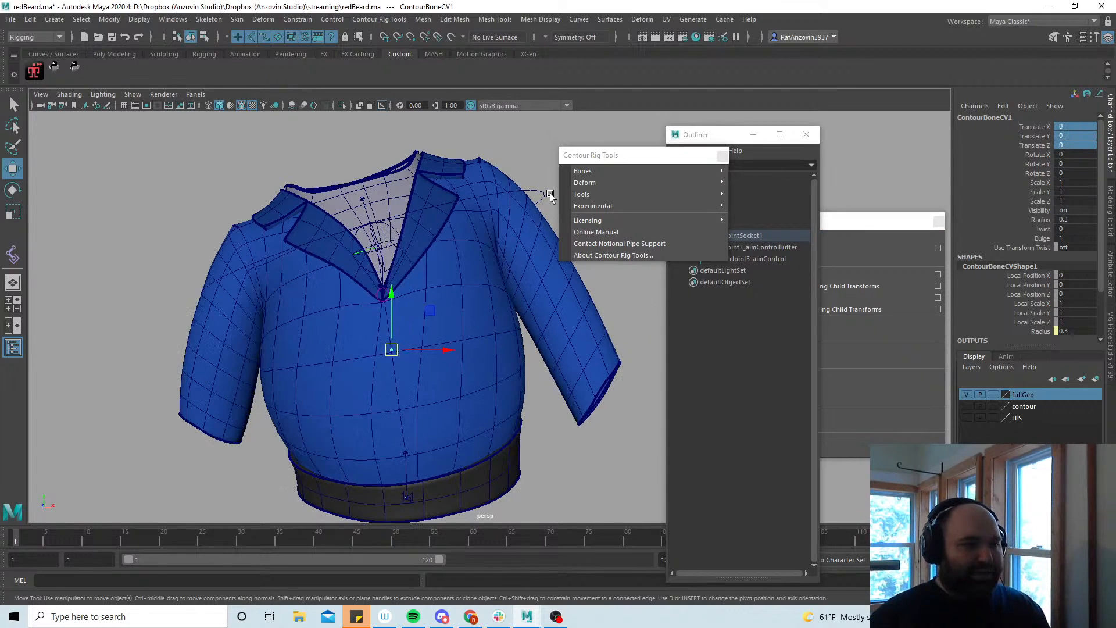
# Reset the aim control's translation and rotation to 0 on all axes and clear the selection
pyautogui.moveTo(1080, 126); pyautogui.dragTo(1077, 173)
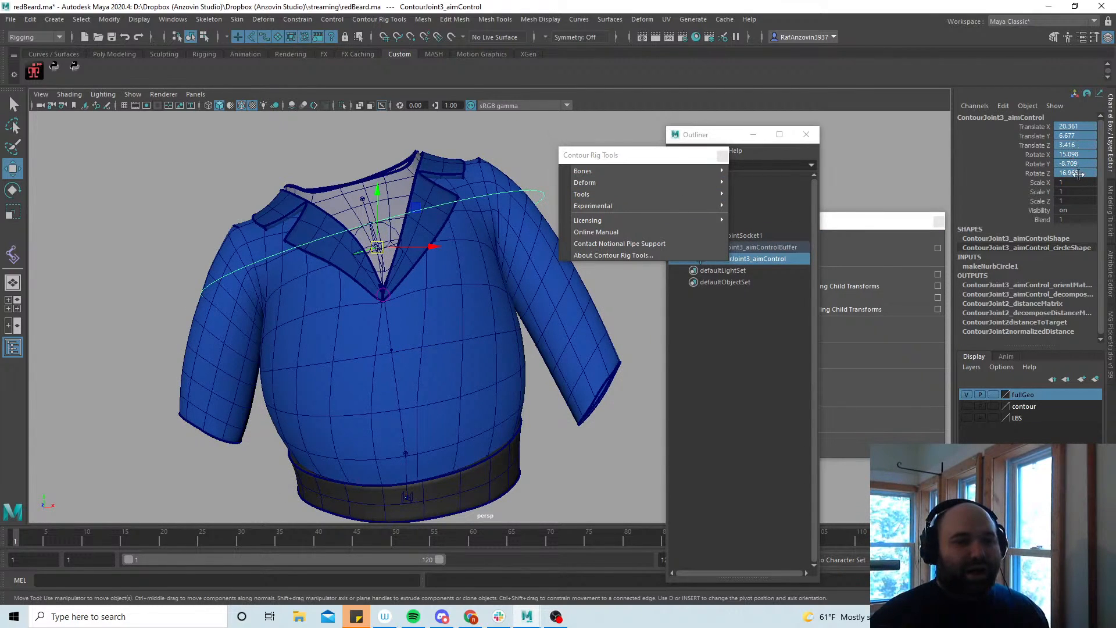
pyautogui.write('0')
pyautogui.press('Return')
pyautogui.click(620, 302)
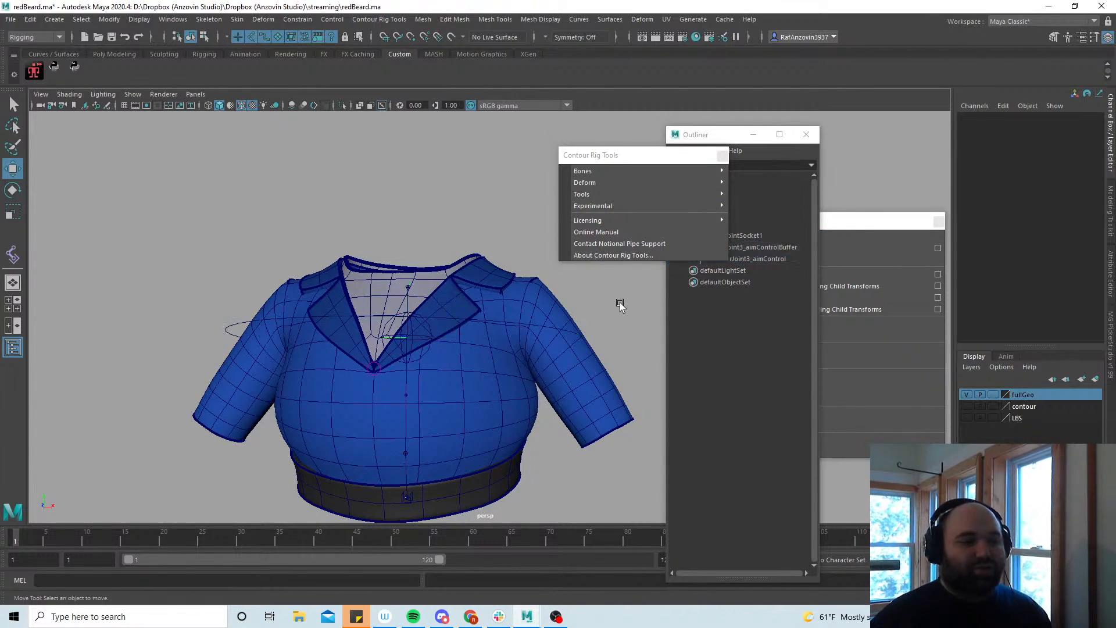
# Try moving the aim control on the neutral torso and undo the move
pyautogui.keyDown('alt'); pyautogui.moveTo(554, 370); pyautogui.dragTo(516, 375); pyautogui.keyUp('alt')
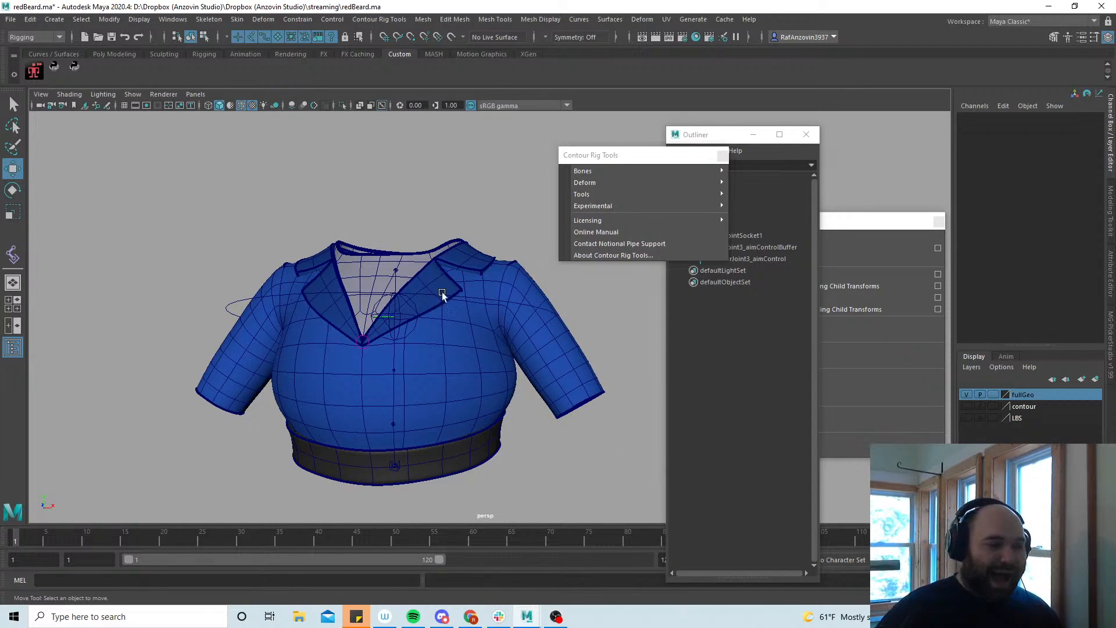
pyautogui.click(464, 296)
pyautogui.moveTo(394, 316)
pyautogui.mouseDown()
pyautogui.moveTo(368, 319)
pyautogui.moveTo(378, 317)
pyautogui.mouseUp()
pyautogui.hotkey('ctrl', 'z')
pyautogui.keyDown('alt'); pyautogui.moveTo(535, 427); pyautogui.dragTo(526, 441, button='middle'); pyautogui.keyUp('alt')
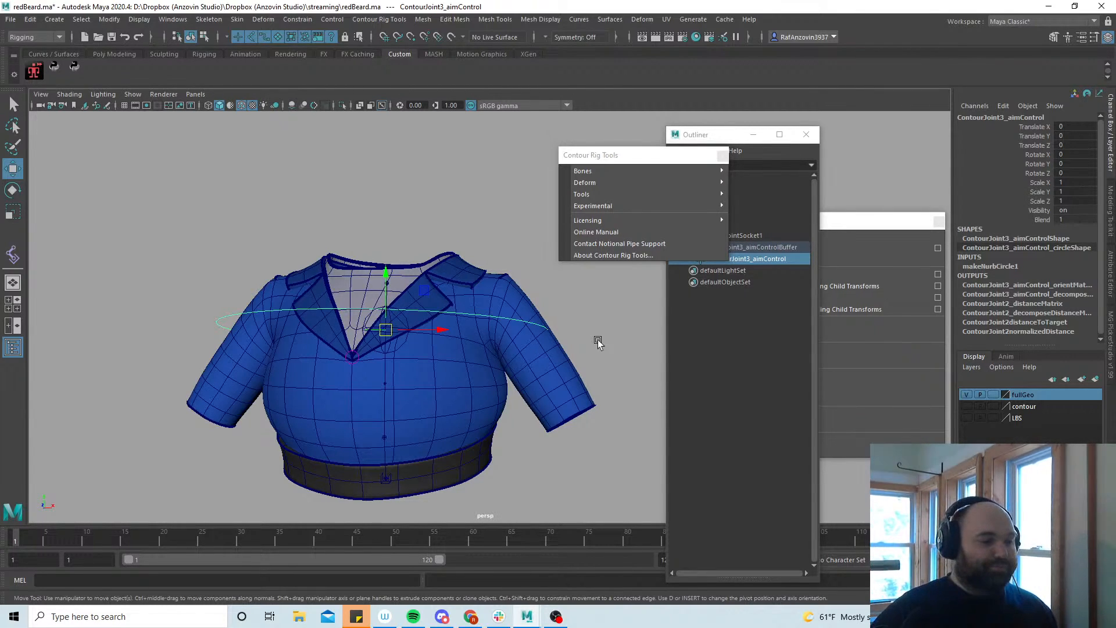
# Test the aim control by rotating and moving it, and undo all the test transforms
pyautogui.keyDown('alt'); pyautogui.moveTo(523, 432); pyautogui.dragTo(525, 415, button='middle'); pyautogui.keyUp('alt')
pyautogui.press('e')
pyautogui.moveTo(405, 287); pyautogui.dragTo(353, 286)
pyautogui.press('w')
pyautogui.hotkey('ctrl', 'z')
pyautogui.hotkey('ctrl', 'z')
pyautogui.hotkey('ctrl', 'z')
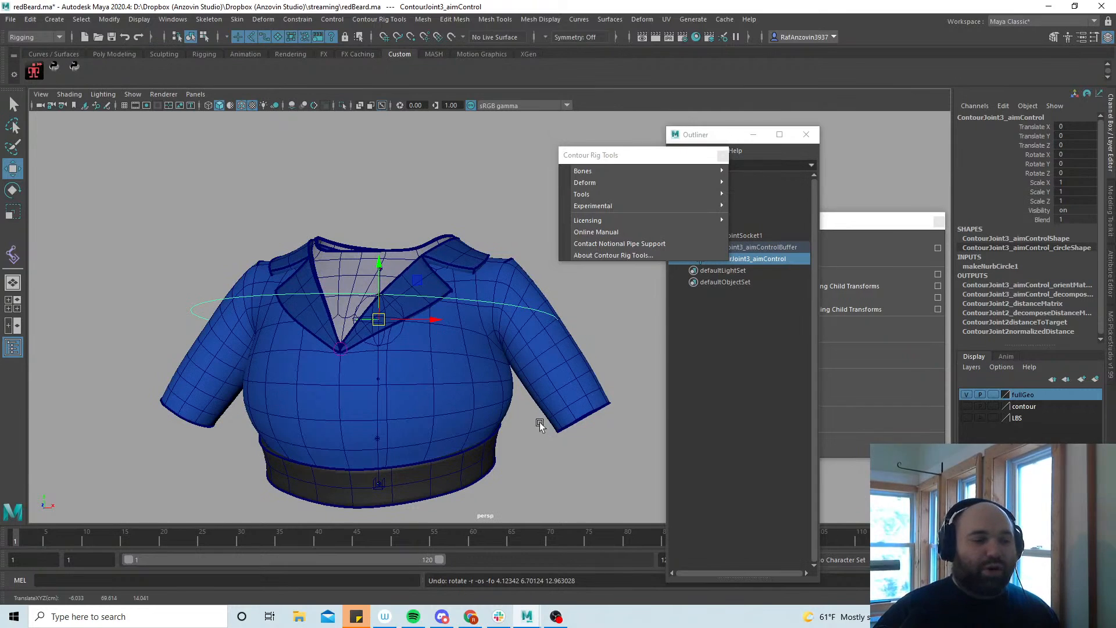
pyautogui.hotkey('ctrl', 'z')
pyautogui.hotkey('ctrl', 'z')
pyautogui.hotkey('ctrl', 'z')
pyautogui.keyDown('alt'); pyautogui.moveTo(509, 403); pyautogui.dragTo(526, 403); pyautogui.keyUp('alt')
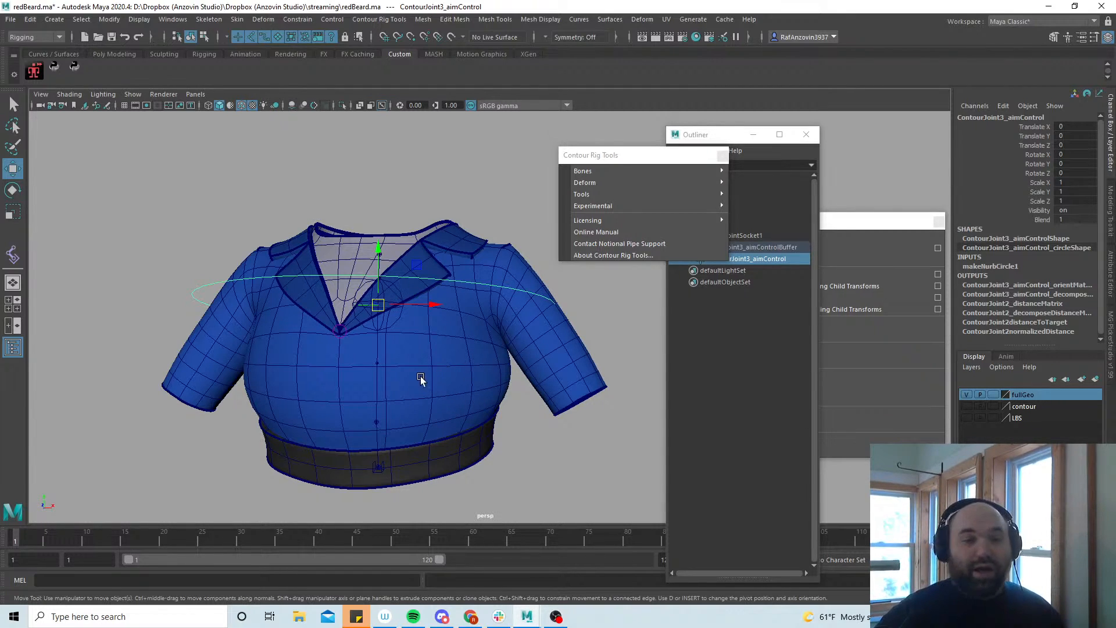
# Raise the aim control by about 23.3 in Translate X to stretch the torso and select ContourBone2
pyautogui.keyDown('alt'); pyautogui.moveTo(401, 357); pyautogui.dragTo(426, 363, button='middle'); pyautogui.keyUp('alt')
pyautogui.keyDown('alt'); pyautogui.moveTo(425, 363); pyautogui.dragTo(435, 362, button='right'); pyautogui.keyUp('alt')
pyautogui.moveTo(399, 318); pyautogui.dragTo(373, 210)
pyautogui.click(386, 289)
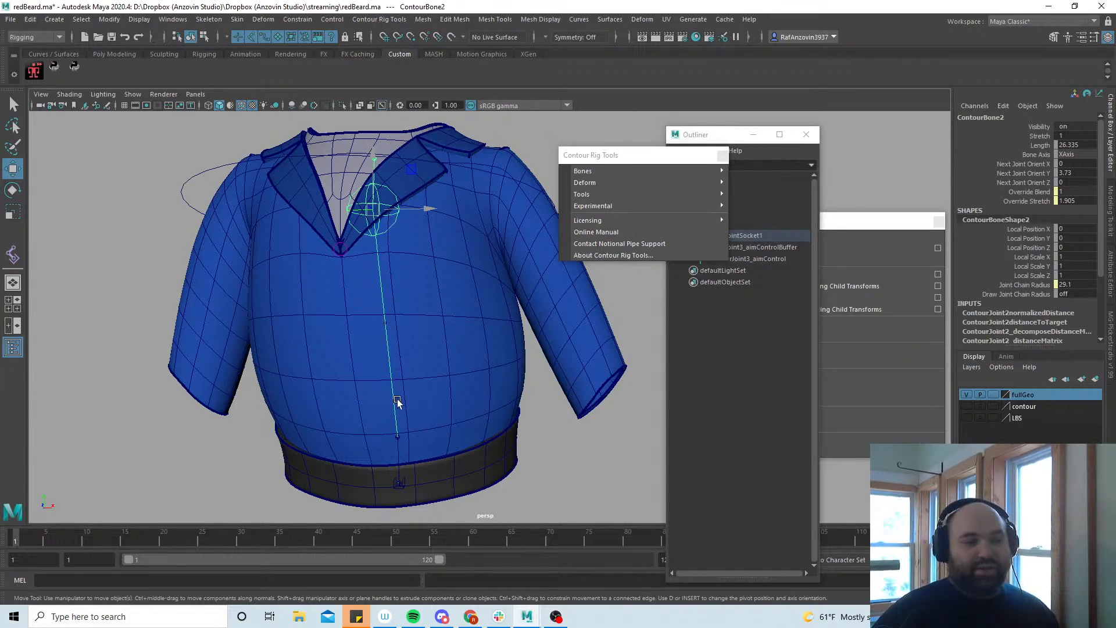
pyautogui.keyDown('alt'); pyautogui.moveTo(442, 316); pyautogui.dragTo(448, 322, button='middle'); pyautogui.keyUp('alt')
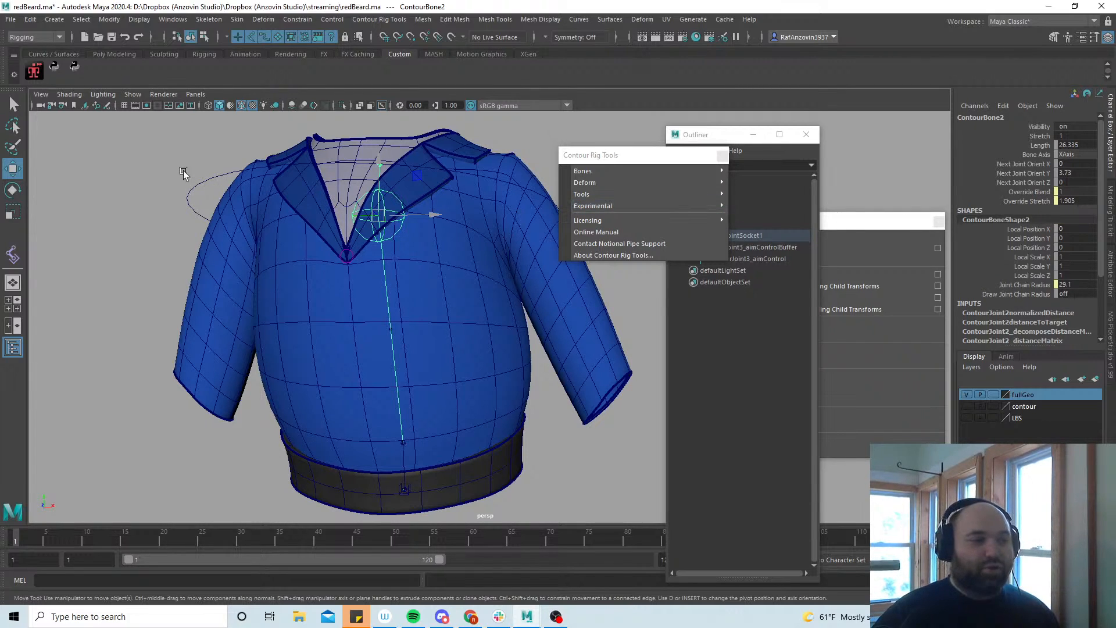
# Set the aim control's Blend to 0, try moving the control and undo that move
pyautogui.click(208, 184)
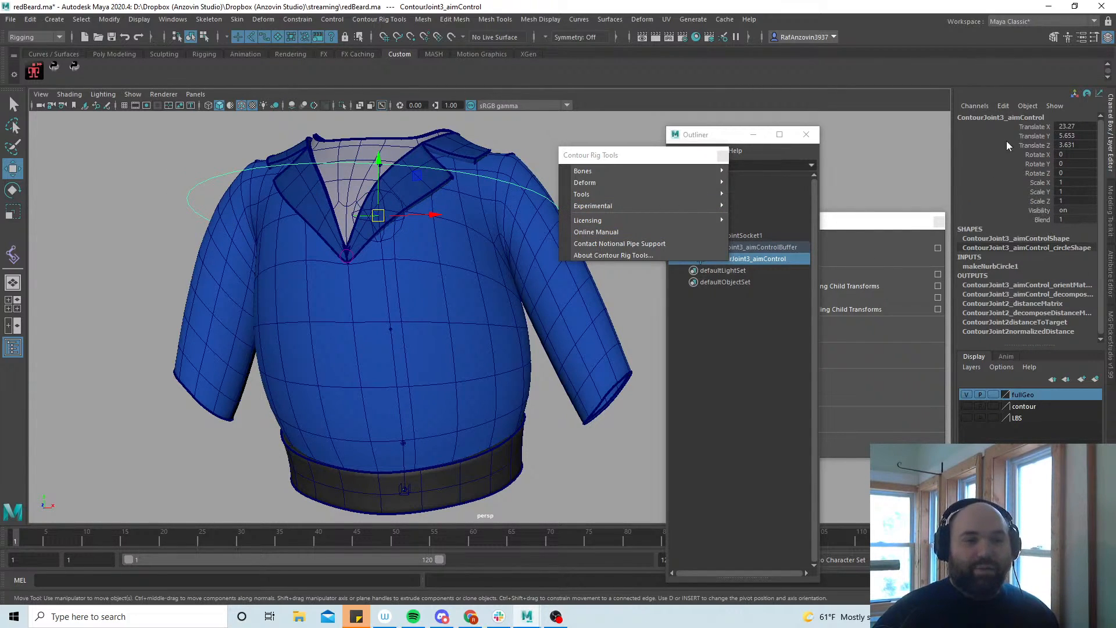
pyautogui.click(1042, 219)
pyautogui.moveTo(599, 373); pyautogui.dragTo(604, 314, button='middle')
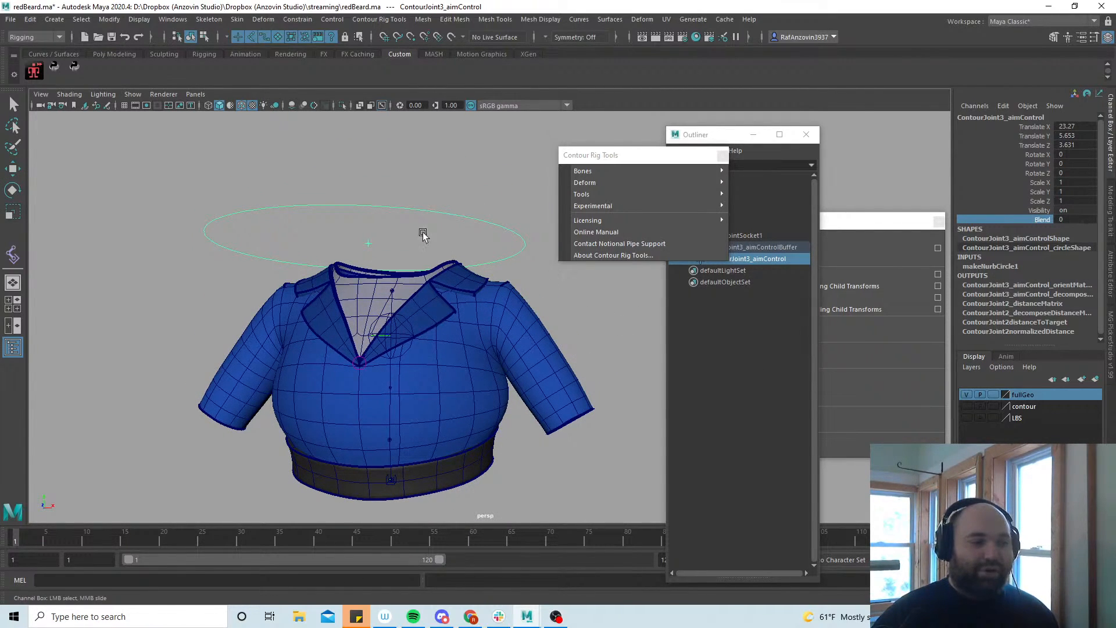
pyautogui.press('w')
pyautogui.moveTo(368, 244); pyautogui.dragTo(404, 210)
pyautogui.hotkey('ctrl', 'z')
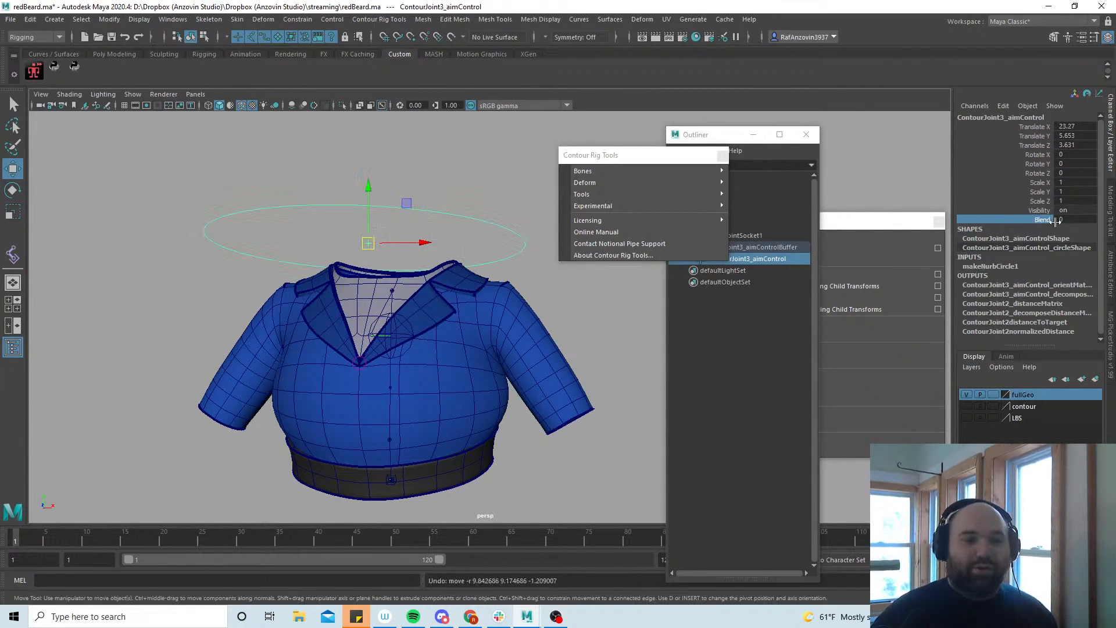
# Set the aim control's Blend back to 1
pyautogui.click(1055, 221)
pyautogui.moveTo(491, 199); pyautogui.dragTo(564, 180, button='middle')
pyautogui.moveTo(599, 198)
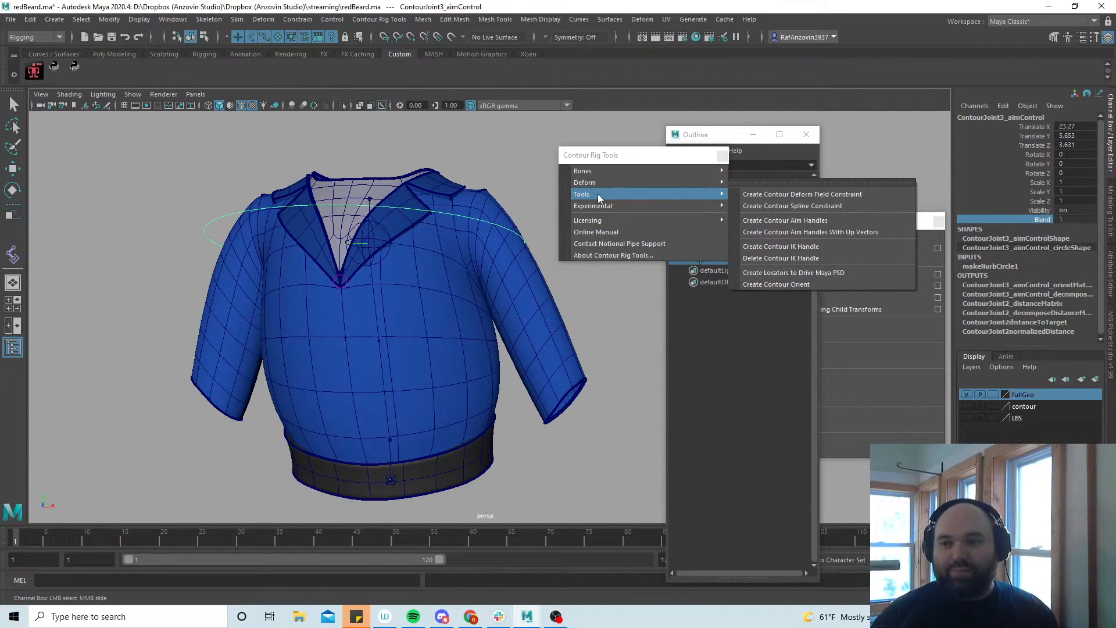
# Examine ContourBone2's Override Blend and Override Stretch attributes and compare them with the aim control's channels
pyautogui.click(377, 309)
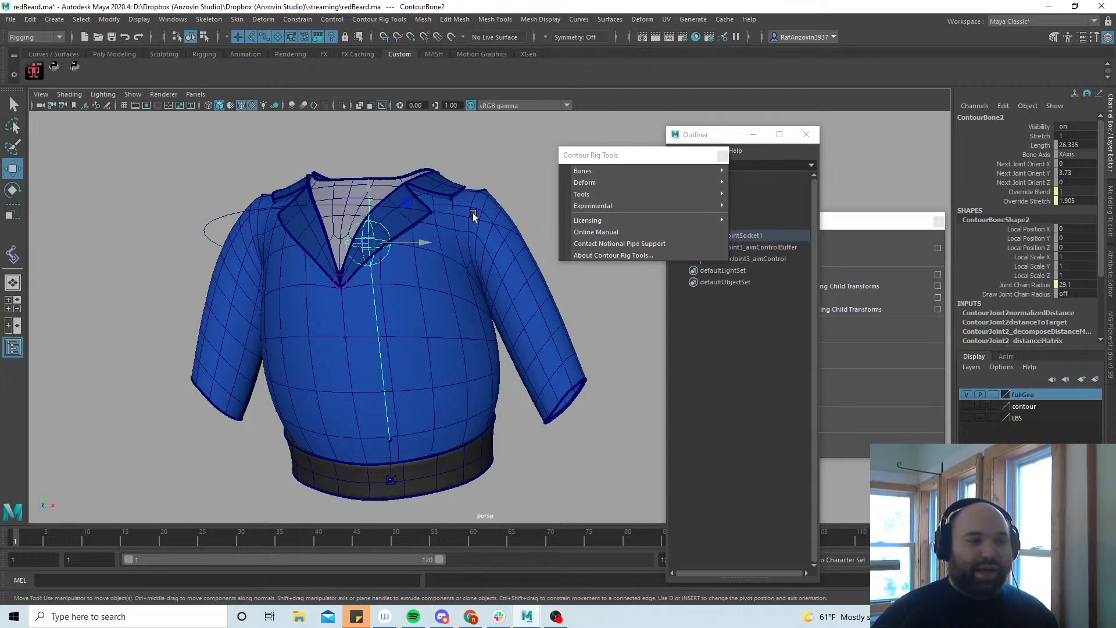
pyautogui.click(1038, 193)
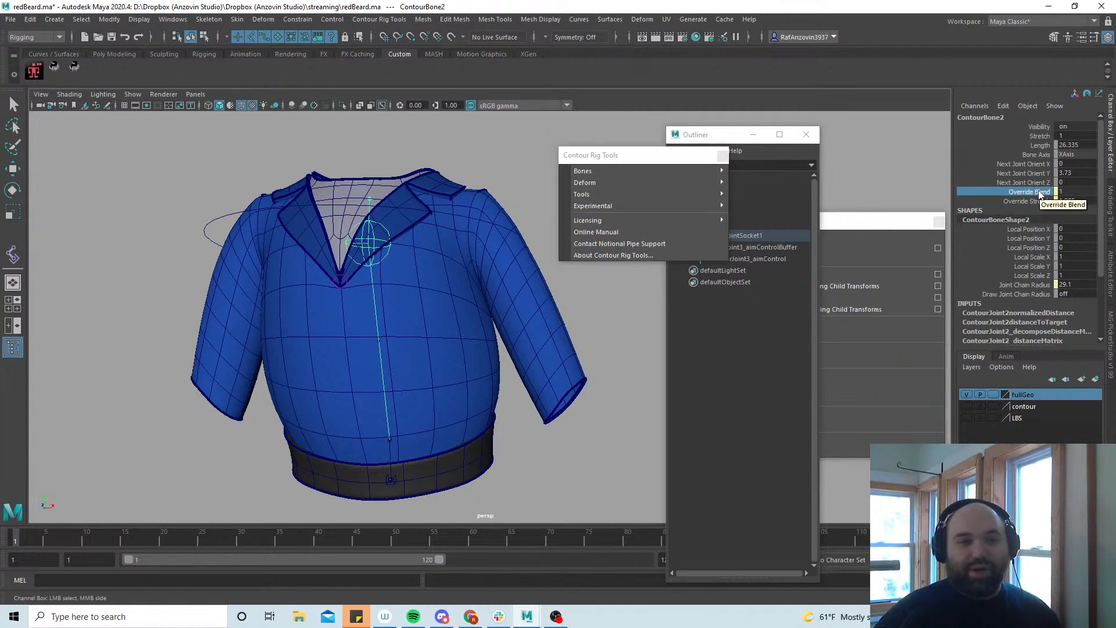
pyautogui.click(1030, 201)
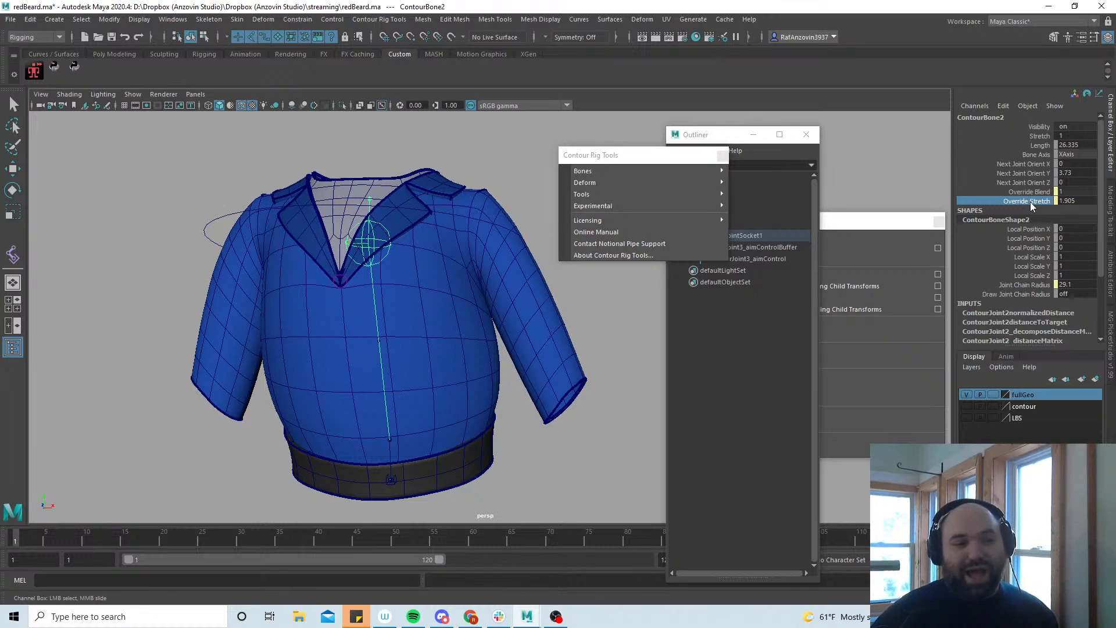
pyautogui.click(216, 209)
pyautogui.press('w')
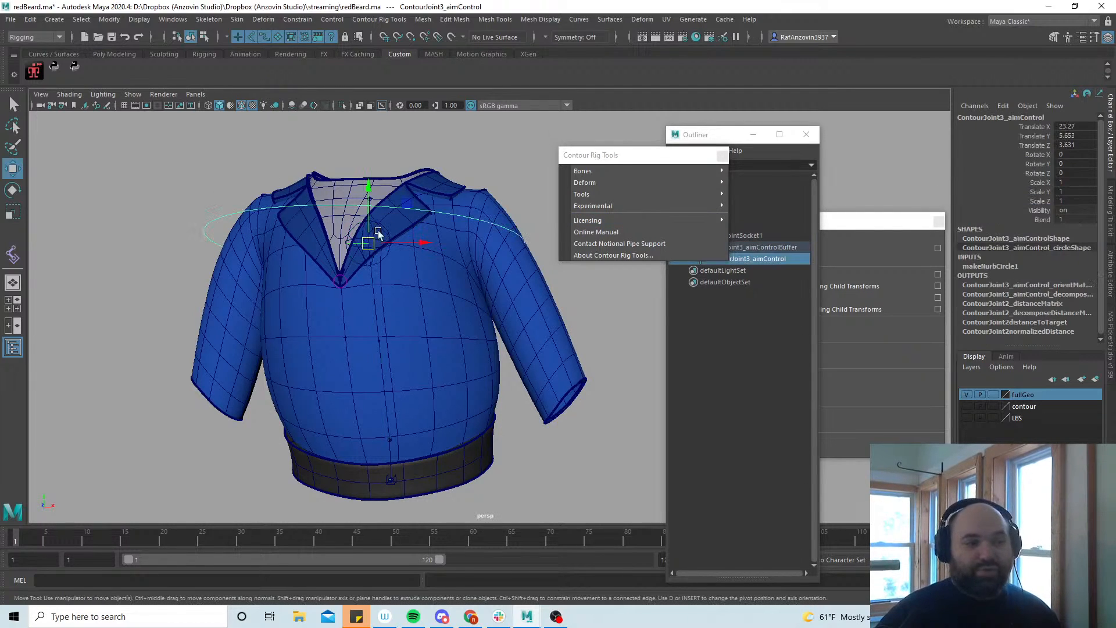
pyautogui.click(375, 299)
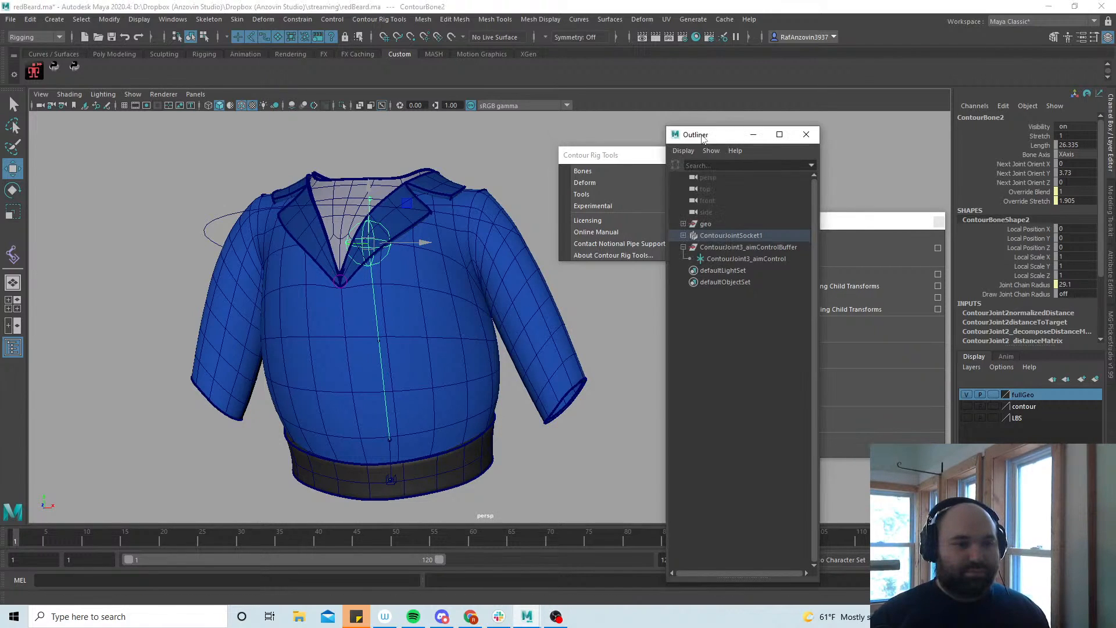
# Reveal ContourBone2 in the widened Outliner, expand its hierarchy through ContourJoint3, and inspect the joint's and bone's override attributes
pyautogui.rightClick(738, 221)
pyautogui.click(772, 253)
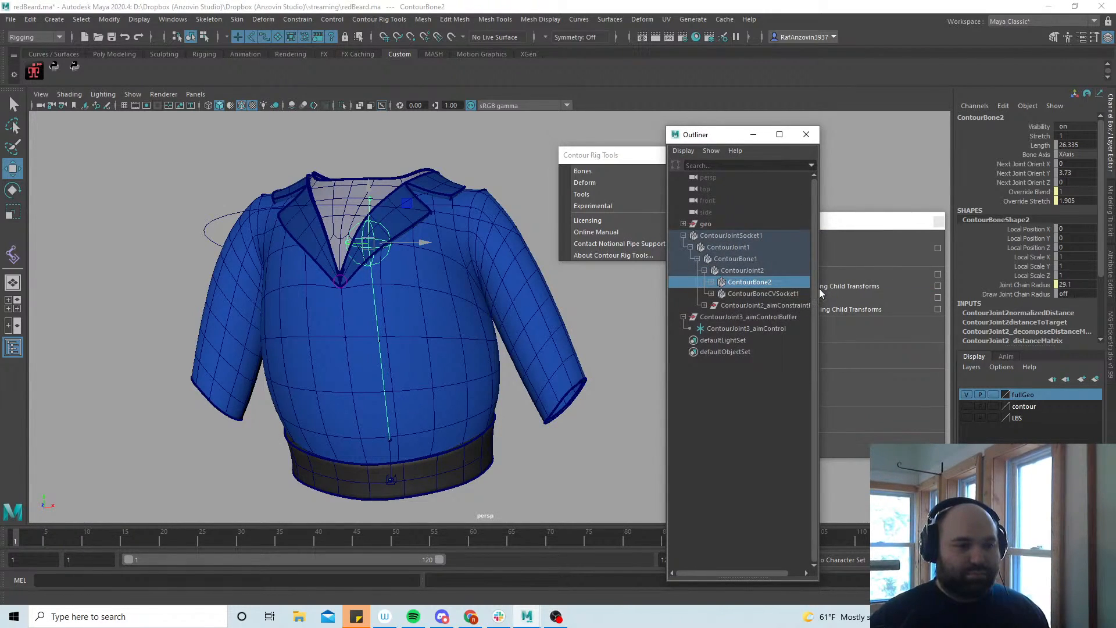
pyautogui.moveTo(819, 289); pyautogui.dragTo(882, 289)
pyautogui.click(711, 282)
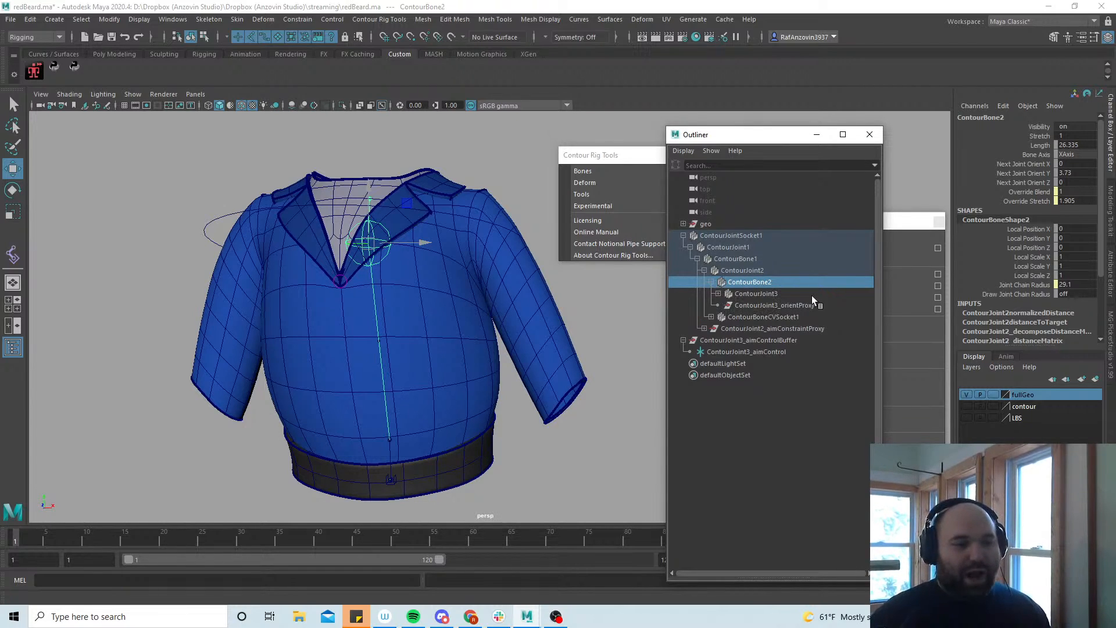
pyautogui.click(767, 294)
pyautogui.click(719, 294)
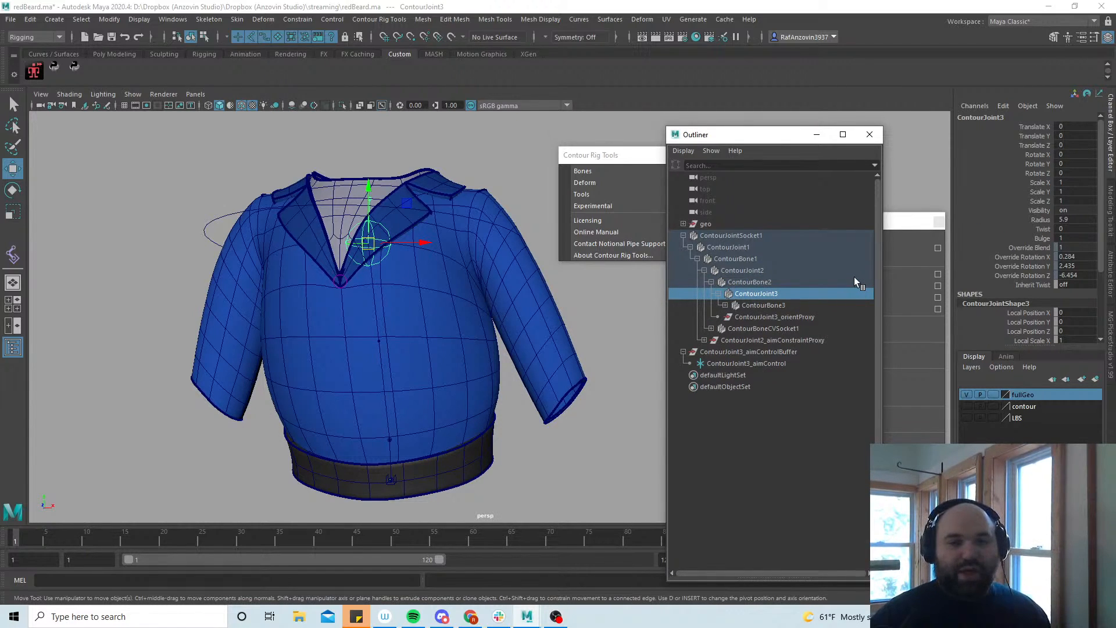
pyautogui.click(778, 283)
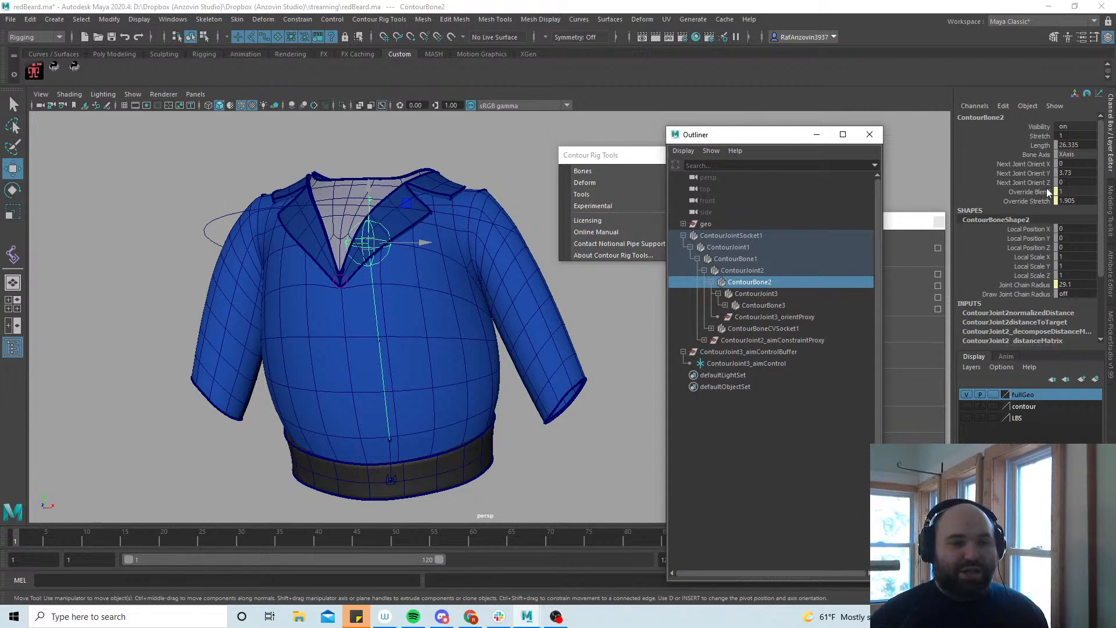
# Break the connection on ContourBone2's Override Blend and set the attribute to 0
pyautogui.click(1029, 192)
pyautogui.rightClick(1029, 192)
pyautogui.click(1008, 177)
pyautogui.click(1028, 194)
pyautogui.rightClick(1033, 192)
pyautogui.click(1049, 413)
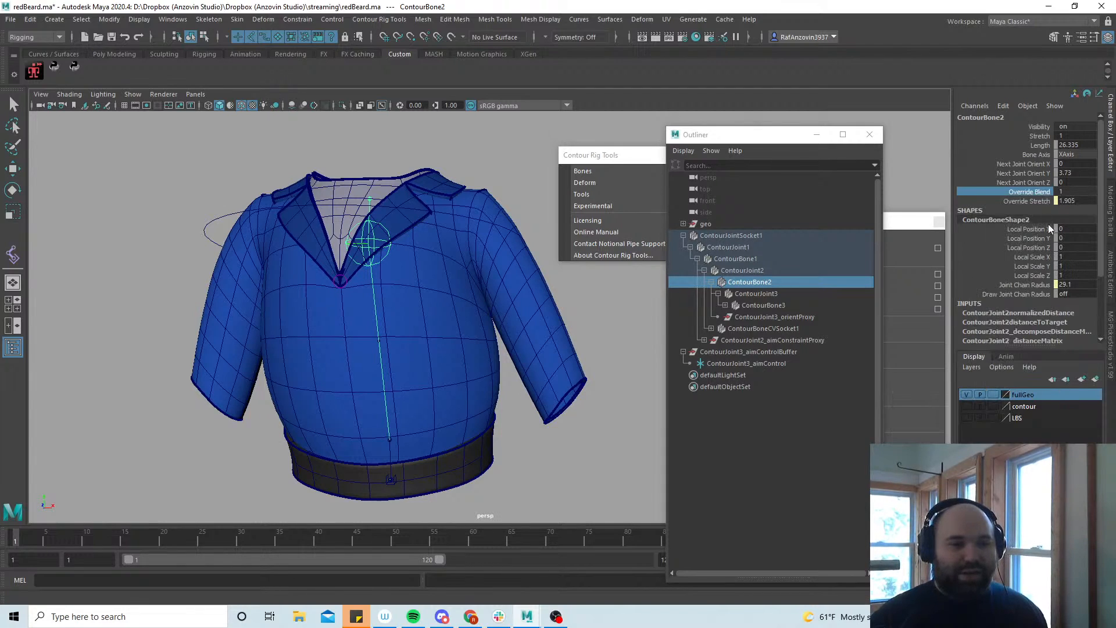
pyautogui.click(1076, 191)
pyautogui.write('0')
pyautogui.press('Return')
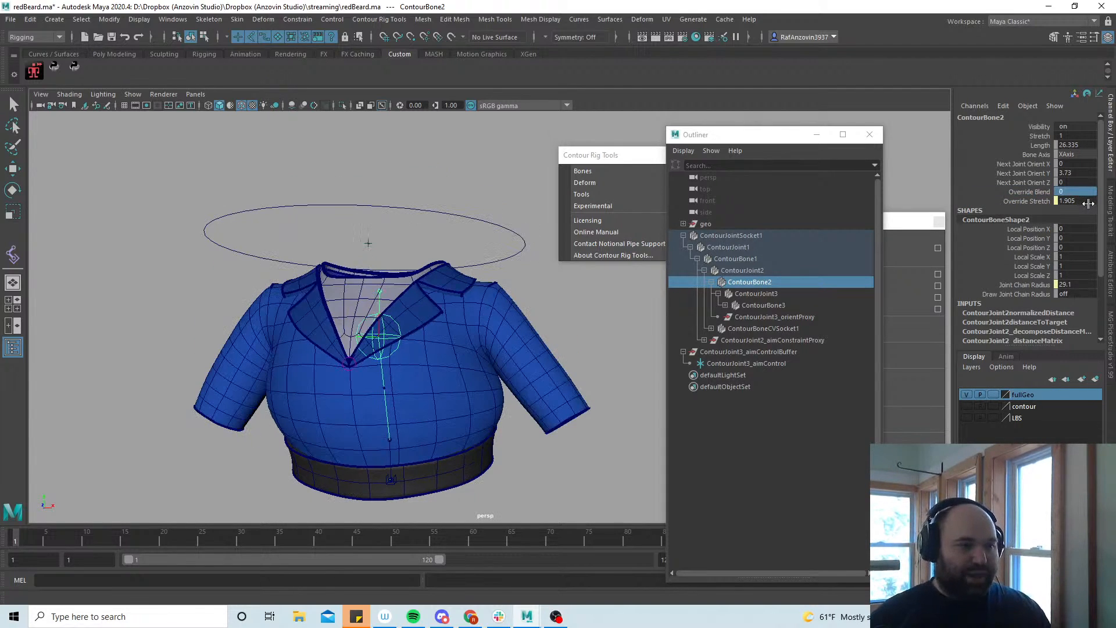
# Raise the aim control to about 32.6 in Translate X to test the disconnected override, and reselect ContourBone2
pyautogui.moveTo(481, 183); pyautogui.dragTo(462, 227)
pyautogui.press('w')
pyautogui.moveTo(376, 242); pyautogui.dragTo(391, 206)
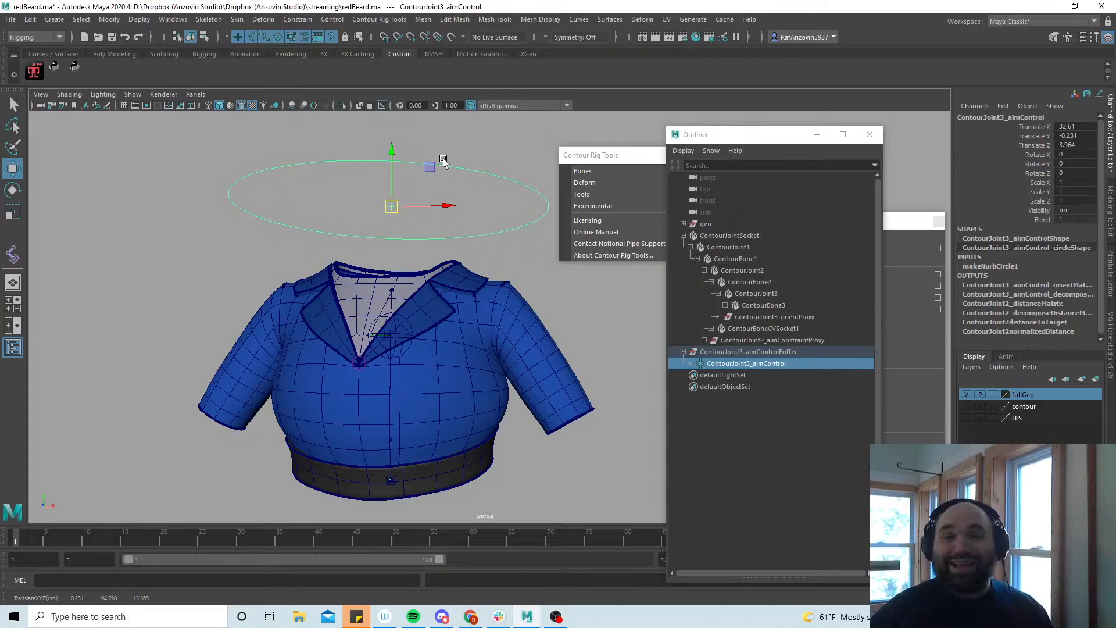
pyautogui.click(389, 373)
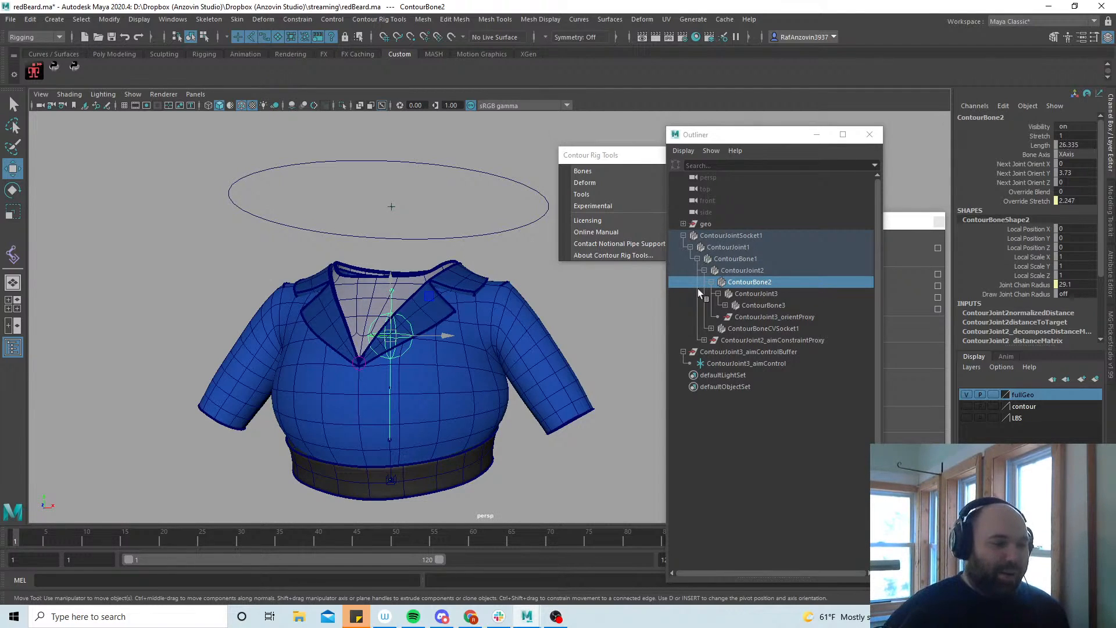
# Test the disconnected override by moving the aim control down into the torso, selecting ContourJoint2, and raising the control back above the collar
pyautogui.click(394, 214)
pyautogui.moveTo(394, 215); pyautogui.dragTo(363, 394)
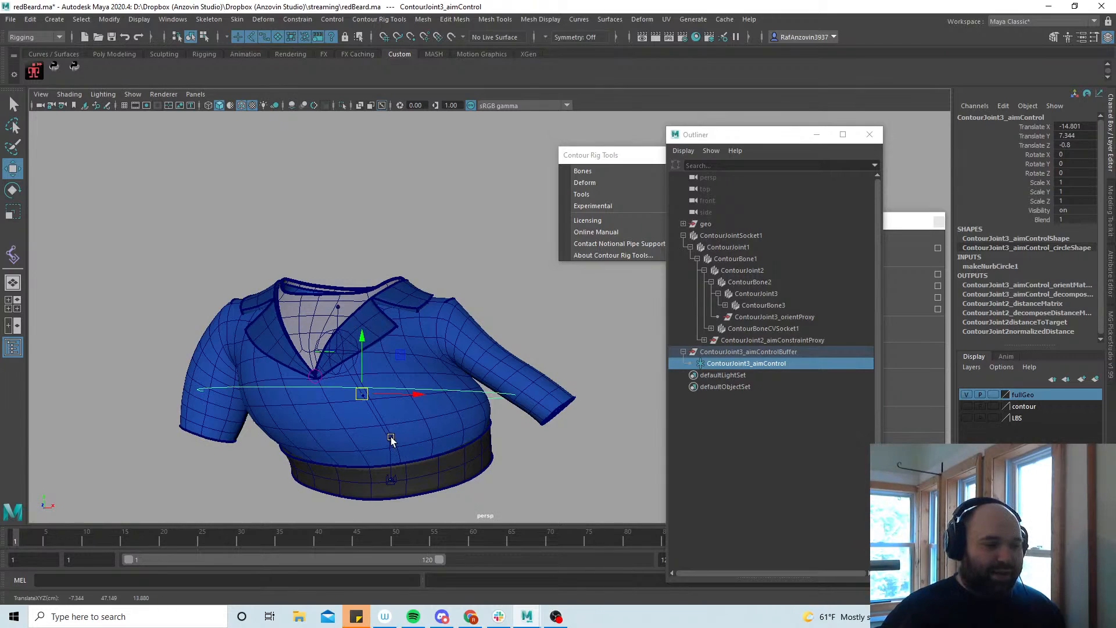
pyautogui.click(389, 438)
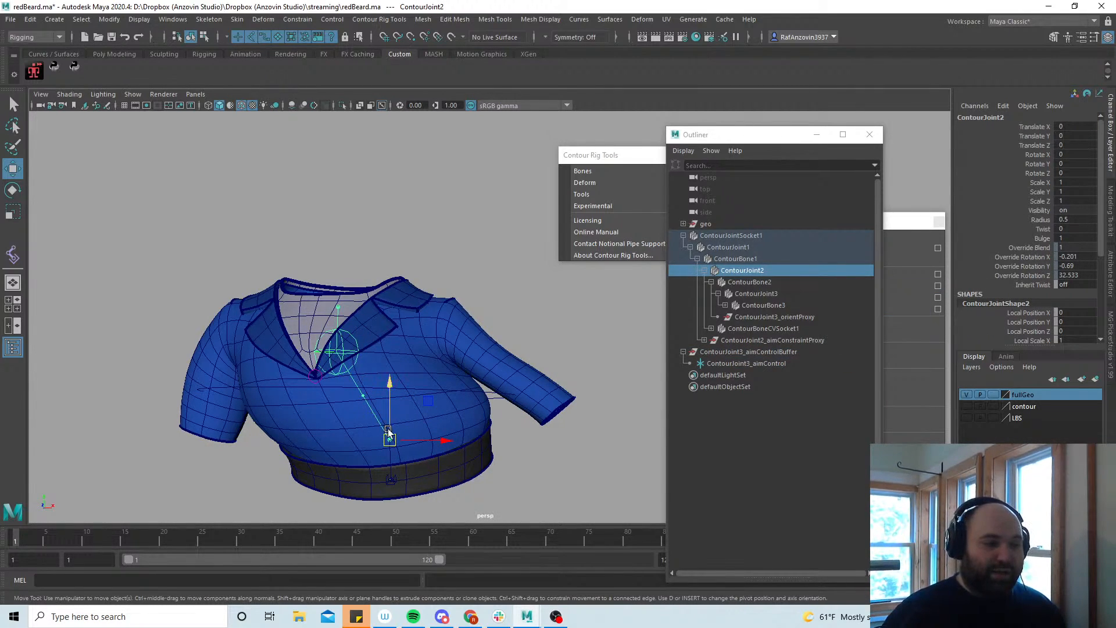
pyautogui.click(361, 393)
pyautogui.moveTo(361, 396); pyautogui.dragTo(414, 210)
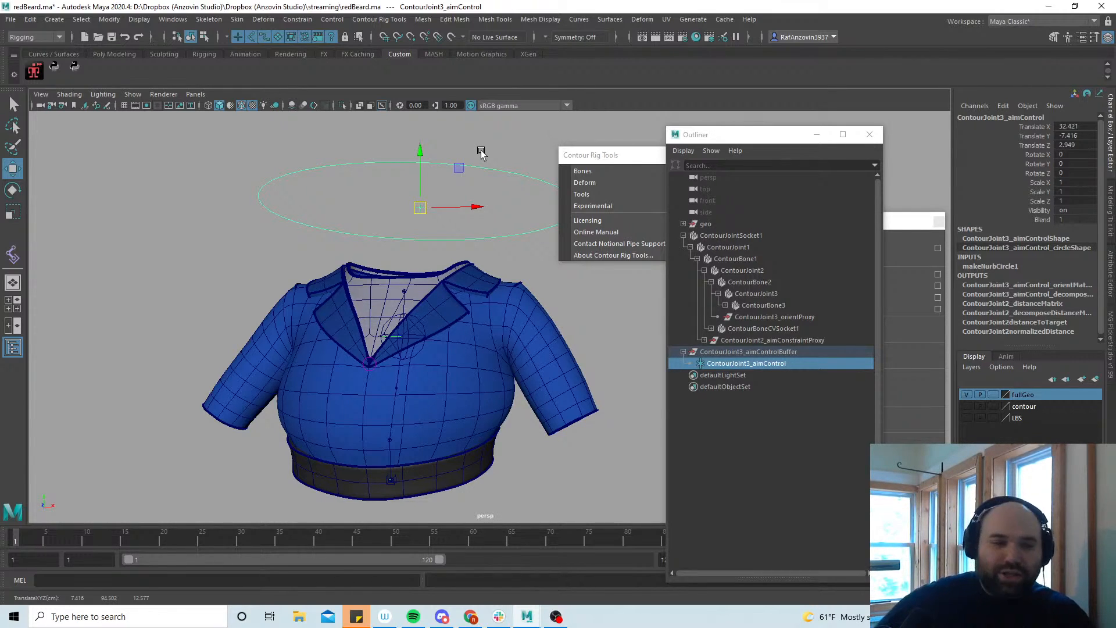
# Deselect the aim control and save the current redBeard.ma scene
pyautogui.click(10, 19)
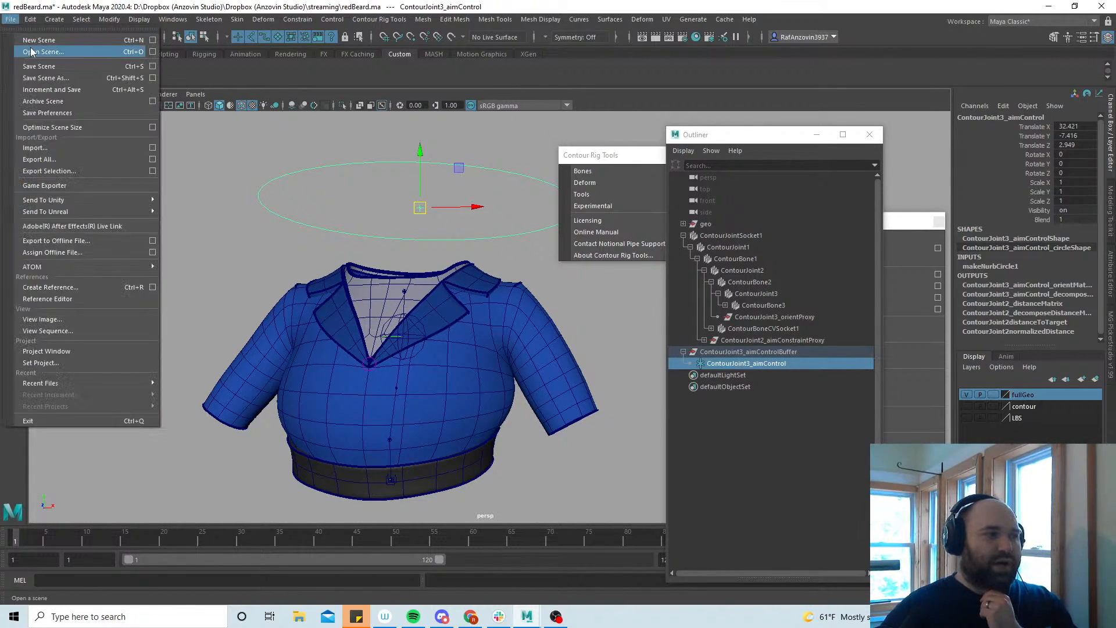
pyautogui.click(35, 51)
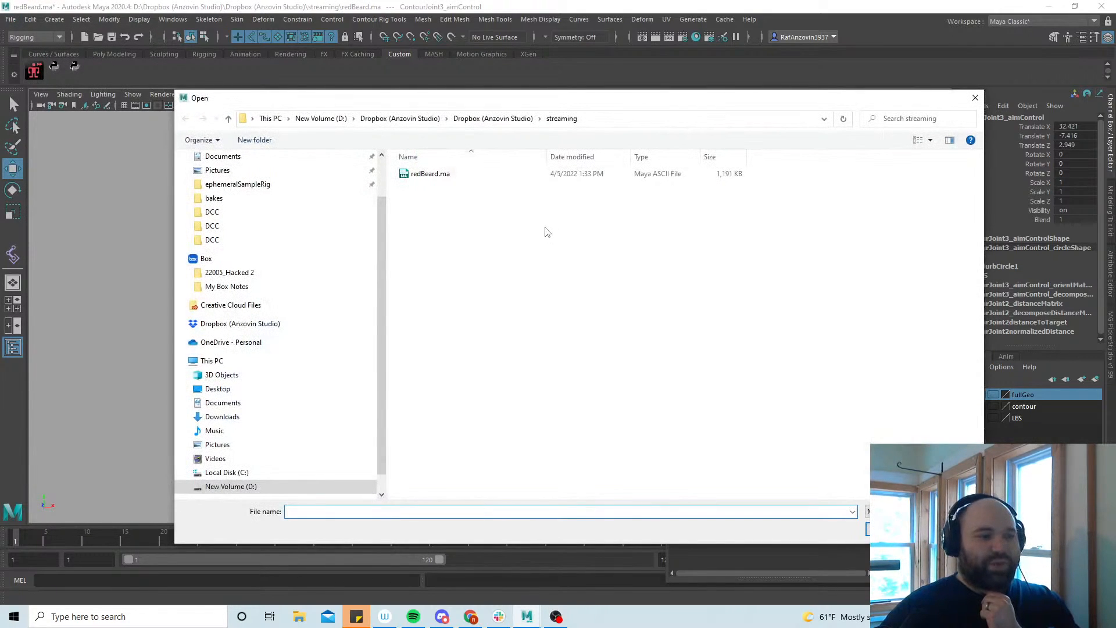
pyautogui.press('Escape')
pyautogui.click(151, 180)
pyautogui.hotkey('ctrl', 's')
pyautogui.click(18, 22)
pyautogui.click(50, 54)
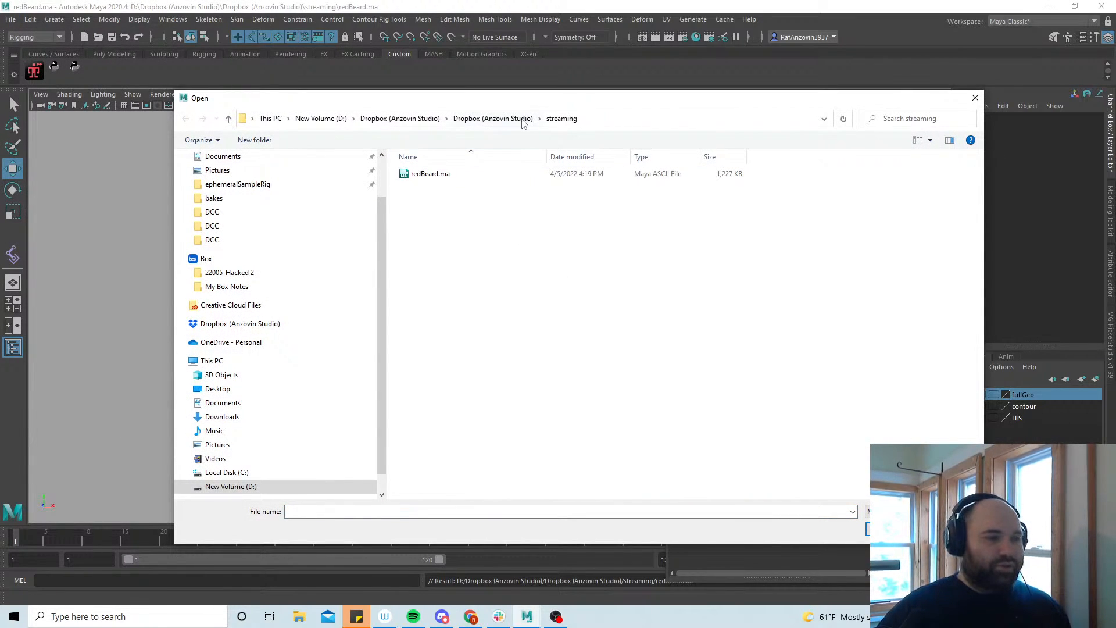
pyautogui.moveTo(555, 100); pyautogui.dragTo(537, 101)
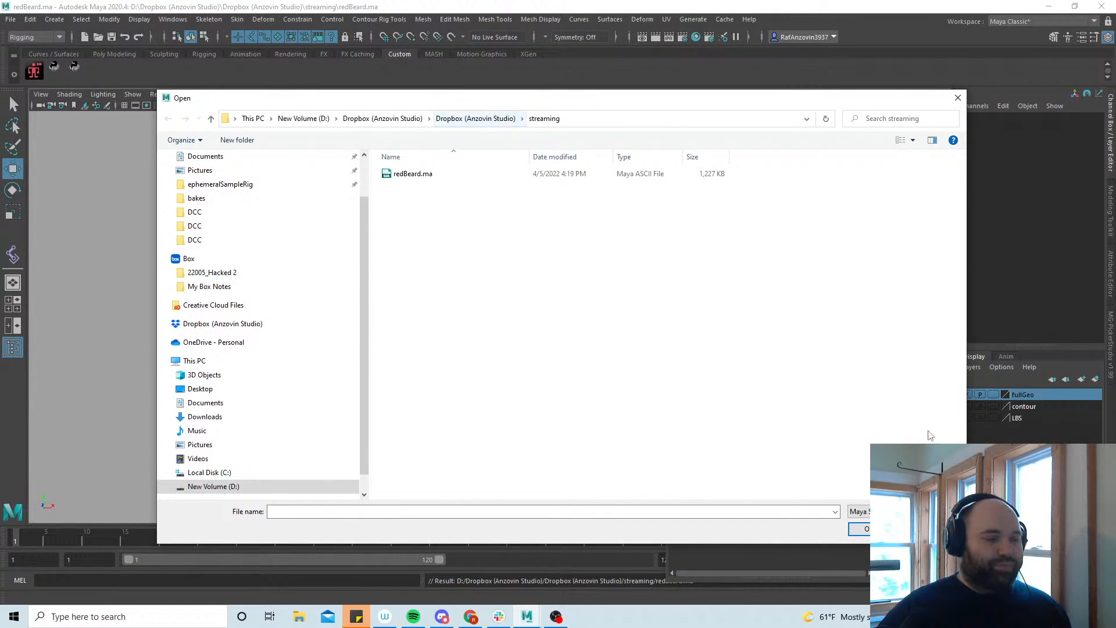
pyautogui.click(933, 530)
# Undo the recent aim control moves and override edits, clear the selection, and save the redBeard.ma scene
pyautogui.hotkey('ctrl', 'z')
pyautogui.hotkey('ctrl', 'z')
pyautogui.hotkey('ctrl', 'z')
pyautogui.hotkey('ctrl', 'z')
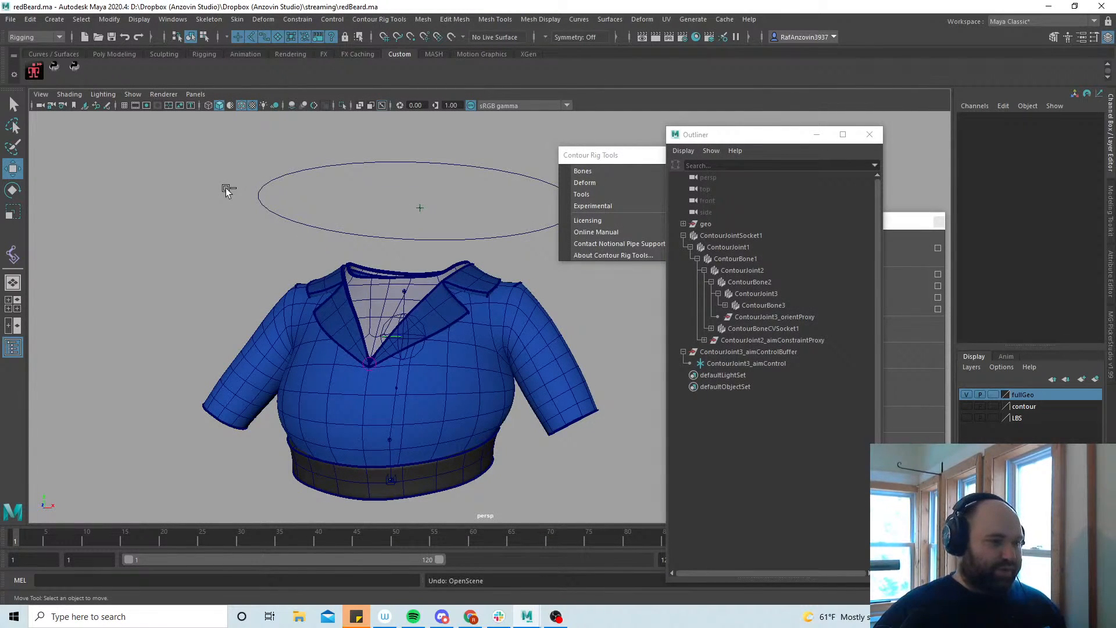
pyautogui.hotkey('ctrl', 'z')
pyautogui.hotkey('ctrl', 'z')
pyautogui.hotkey('ctrl', 'z')
pyautogui.hotkey('ctrl', 'z')
pyautogui.hotkey('ctrl', 'z')
pyautogui.hotkey('ctrl', 'z')
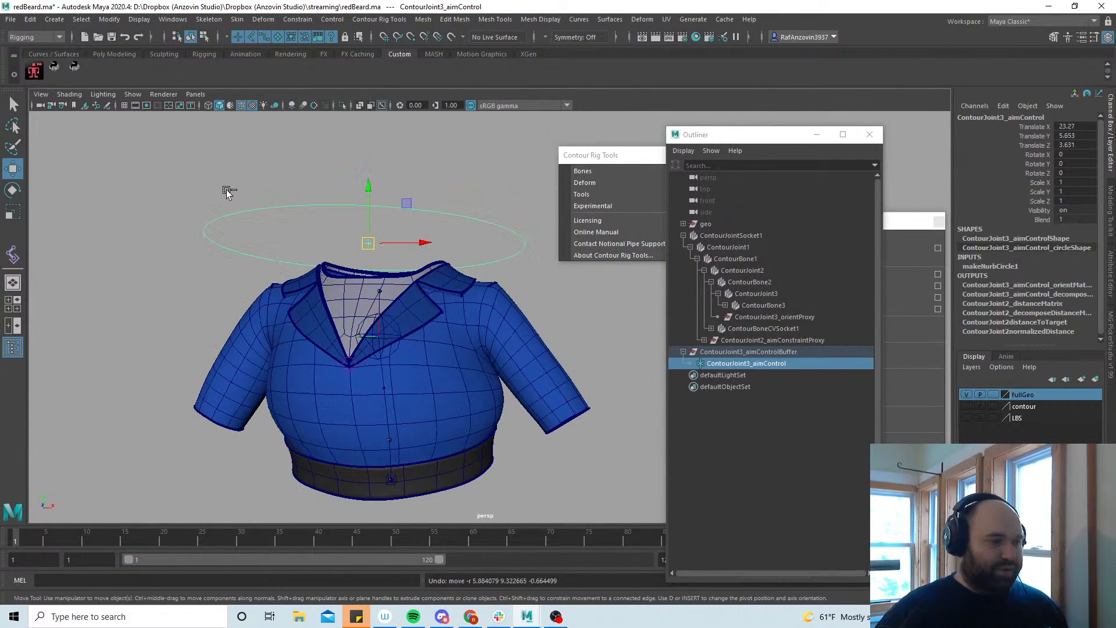
pyautogui.click(281, 152)
pyautogui.hotkey('ctrl', 's')
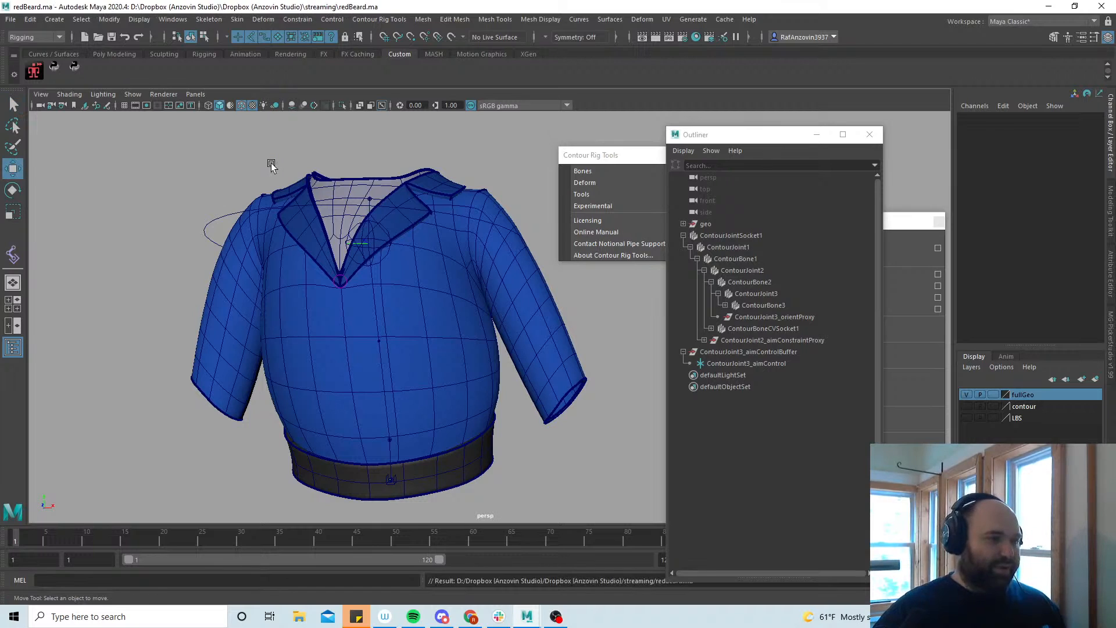
# Open the ContourMan_v01.1.ma scene from the NotionalPipe/rigtools/sampleRigs folder
pyautogui.click(11, 20)
pyautogui.click(43, 53)
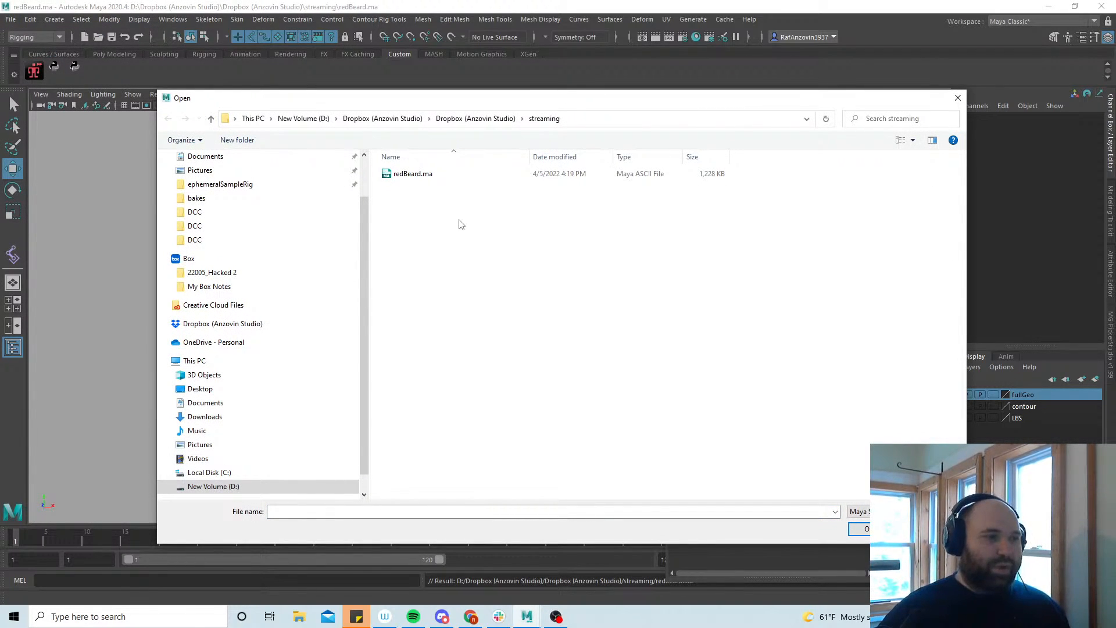
pyautogui.click(472, 119)
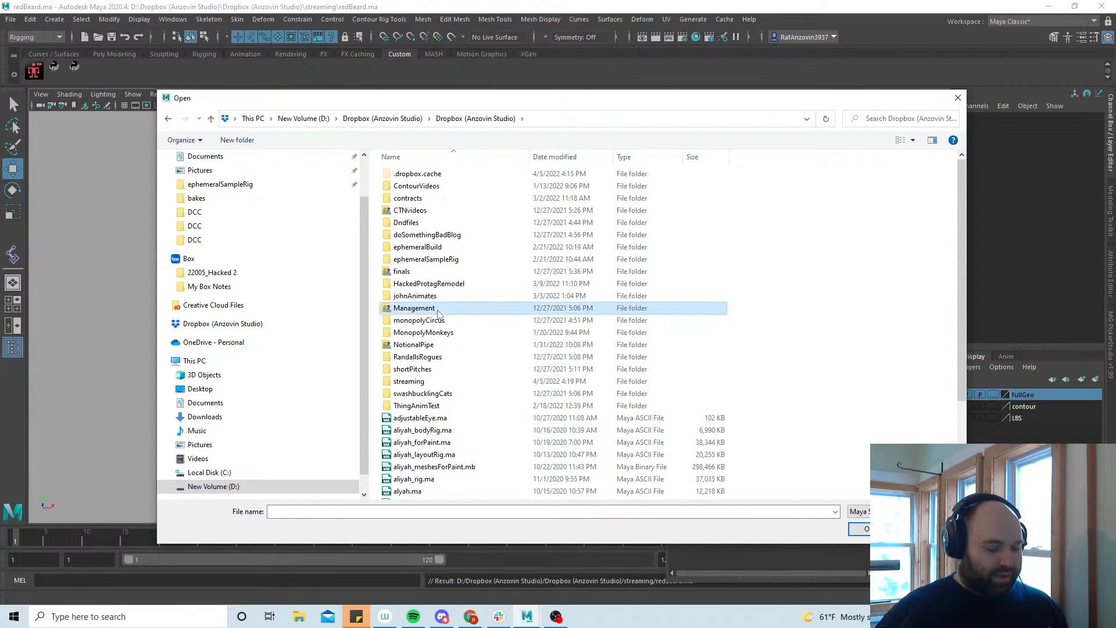
pyautogui.doubleClick(433, 346)
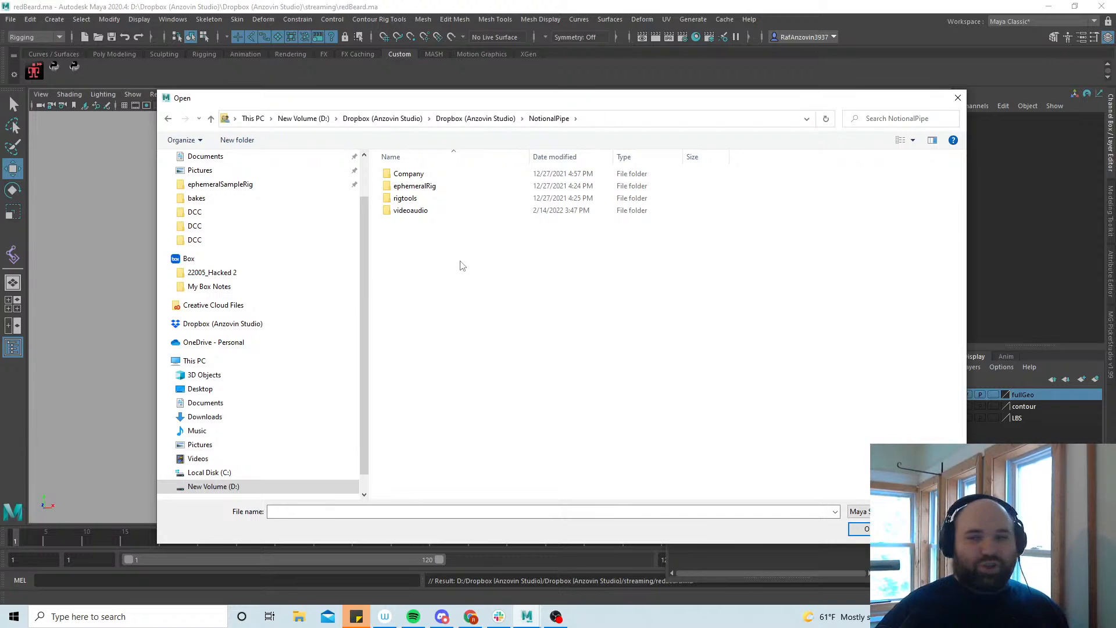
pyautogui.doubleClick(415, 198)
pyautogui.doubleClick(418, 222)
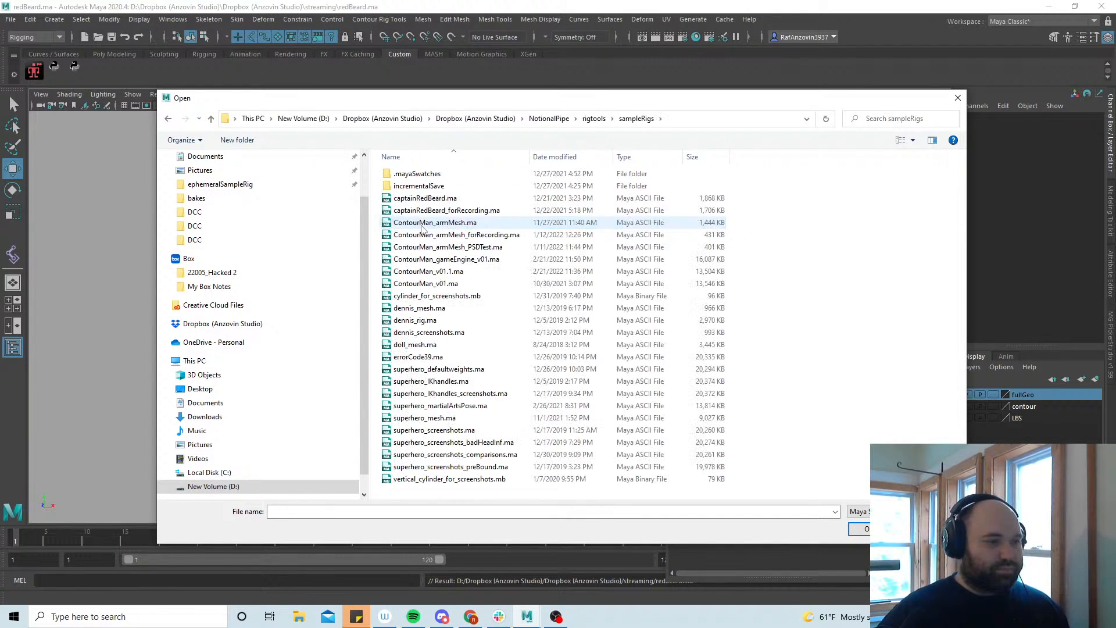
pyautogui.click(469, 223)
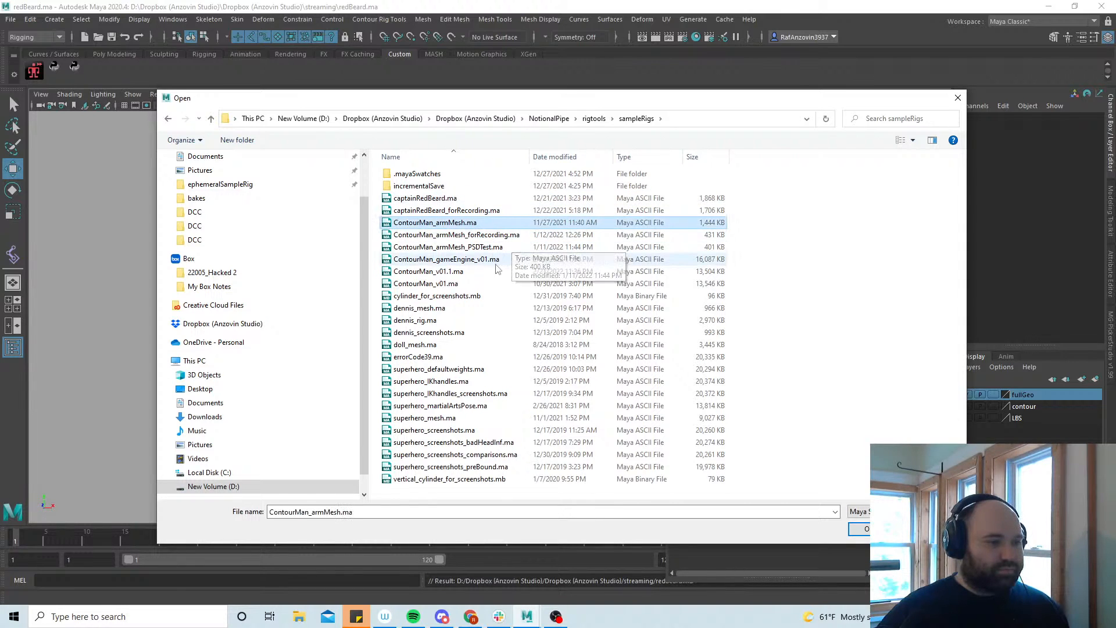
pyautogui.click(498, 265)
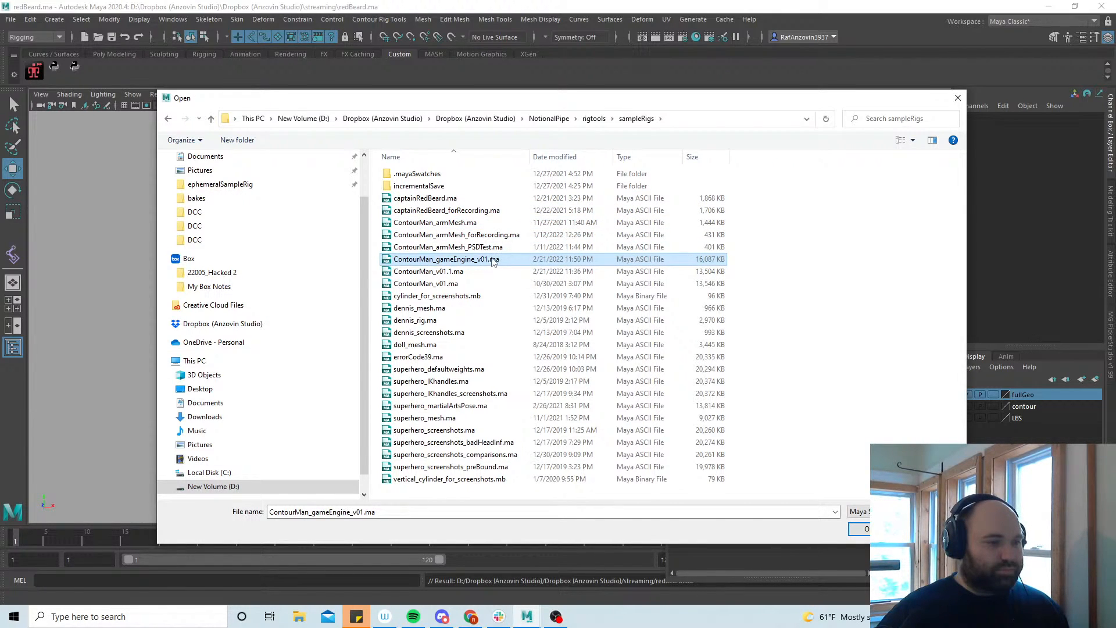
pyautogui.doubleClick(471, 272)
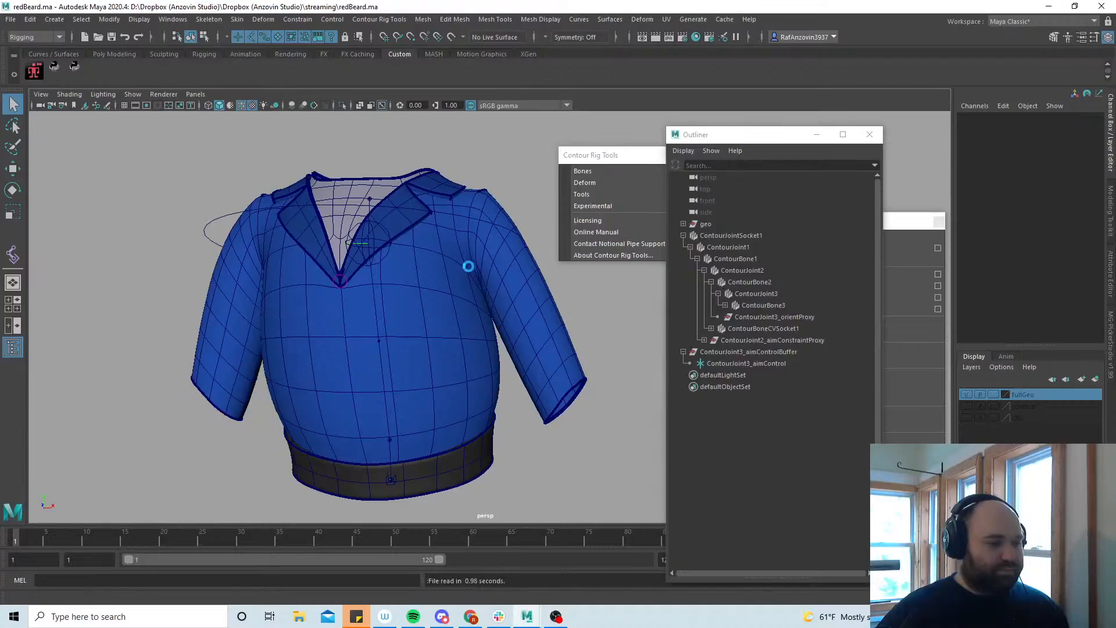
# Focus on ContourMan's left hand and select the base control of its pointer finger
pyautogui.click(561, 358)
pyautogui.keyDown('alt'); pyautogui.moveTo(343, 308); pyautogui.dragTo(576, 381, button='right'); pyautogui.keyUp('alt')
pyautogui.keyDown('alt'); pyautogui.moveTo(317, 361); pyautogui.dragTo(523, 378, button='middle'); pyautogui.keyUp('alt')
pyautogui.keyDown('alt'); pyautogui.moveTo(351, 358); pyautogui.dragTo(312, 354, button='right'); pyautogui.keyUp('alt')
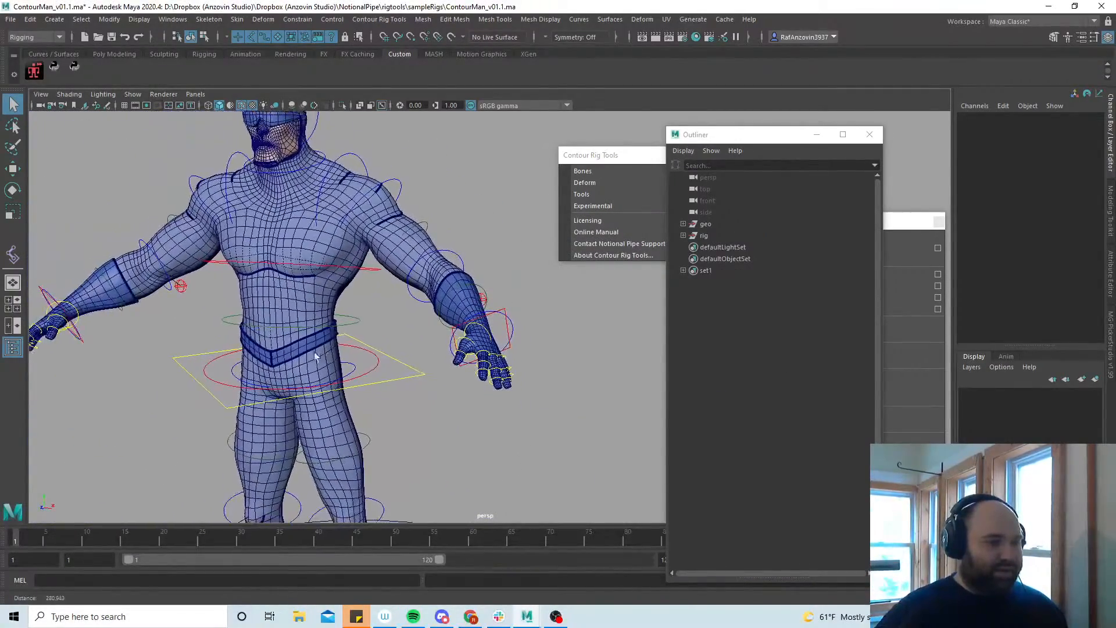
pyautogui.keyDown('alt'); pyautogui.moveTo(312, 354); pyautogui.dragTo(285, 358, button='middle'); pyautogui.keyUp('alt')
pyautogui.keyDown('alt'); pyautogui.moveTo(350, 332); pyautogui.dragTo(435, 388, button='right'); pyautogui.keyUp('alt')
pyautogui.click(427, 390)
pyautogui.press('e')
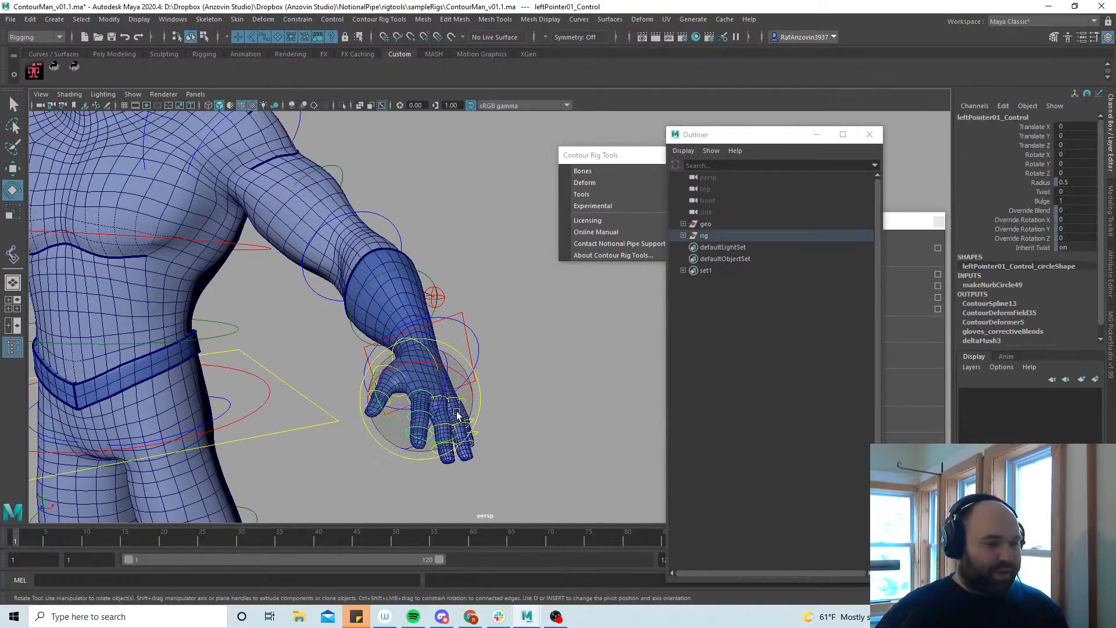
pyautogui.keyDown('alt'); pyautogui.moveTo(442, 414); pyautogui.dragTo(439, 357, button='middle'); pyautogui.keyUp('alt')
pyautogui.keyDown('alt'); pyautogui.moveTo(438, 356); pyautogui.dragTo(465, 368, button='right'); pyautogui.keyUp('alt')
pyautogui.keyDown('alt'); pyautogui.moveTo(465, 369); pyautogui.dragTo(637, 386); pyautogui.keyUp('alt')
pyautogui.hotkey('ctrl', 'z')
pyautogui.press('q')
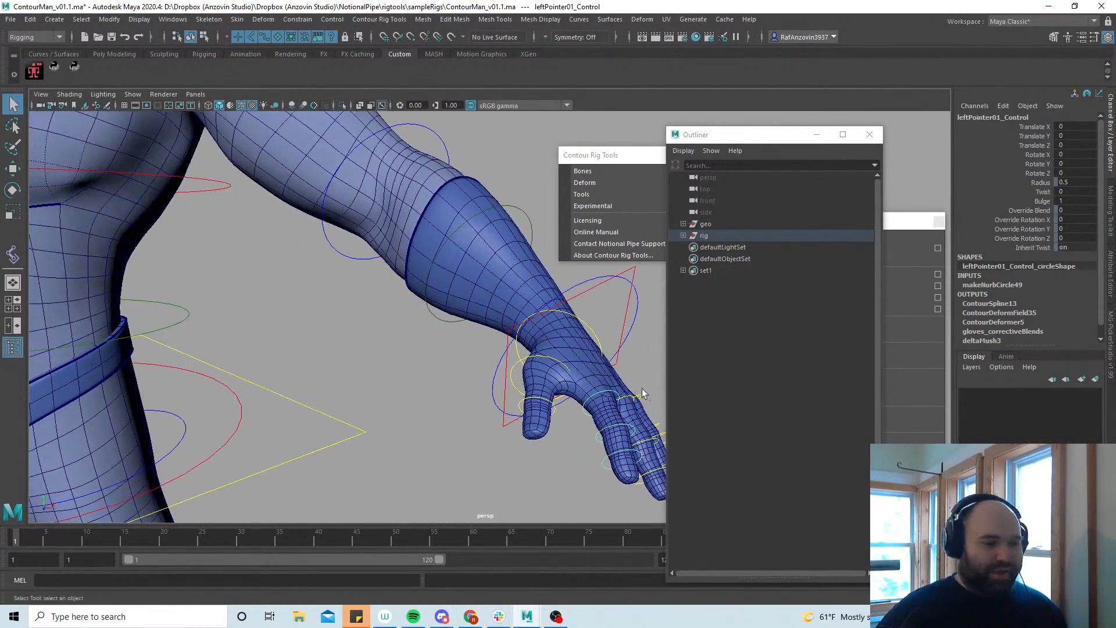
# Restrict selection to the control curves, select the left hand's finger controls, and rotate them to -76.464 in Z to form a fist
pyautogui.keyDown('alt'); pyautogui.moveTo(637, 386); pyautogui.dragTo(560, 348, button='middle'); pyautogui.keyUp('alt')
pyautogui.keyDown('alt'); pyautogui.moveTo(560, 348); pyautogui.dragTo(540, 372); pyautogui.keyUp('alt')
pyautogui.moveTo(615, 427); pyautogui.dragTo(567, 345)
pyautogui.click(448, 149)
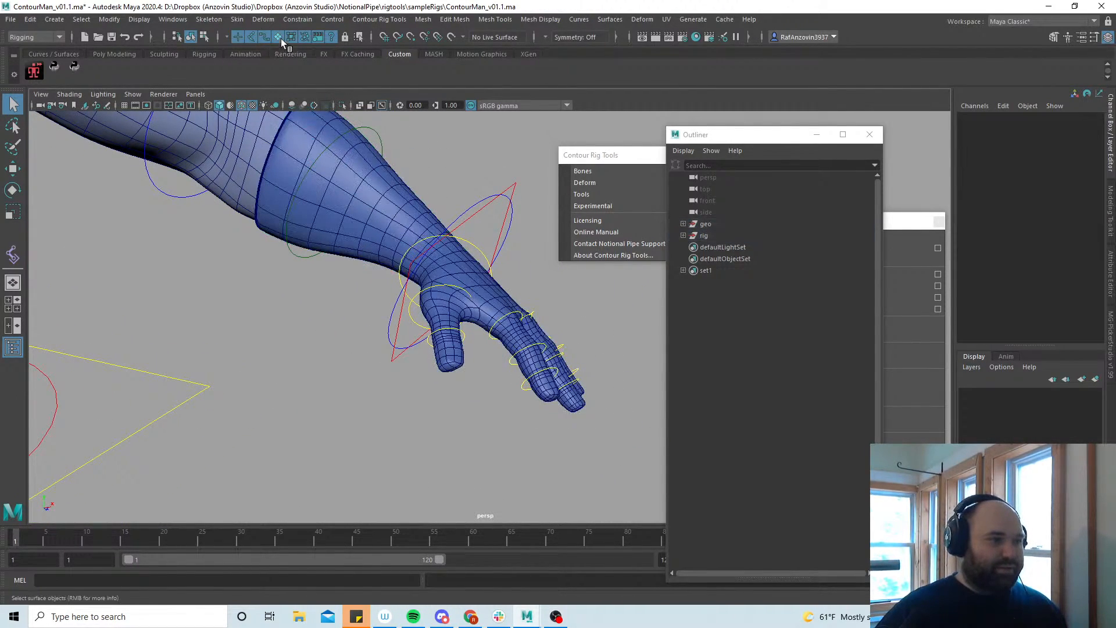
pyautogui.moveTo(588, 317); pyautogui.dragTo(566, 400)
pyautogui.press('e')
pyautogui.moveTo(560, 305); pyautogui.dragTo(565, 360)
pyautogui.keyDown('alt'); pyautogui.moveTo(409, 369); pyautogui.dragTo(288, 319); pyautogui.keyUp('alt')
pyautogui.press('f')
pyautogui.keyDown('alt'); pyautogui.moveTo(479, 386); pyautogui.dragTo(421, 360); pyautogui.keyUp('alt')
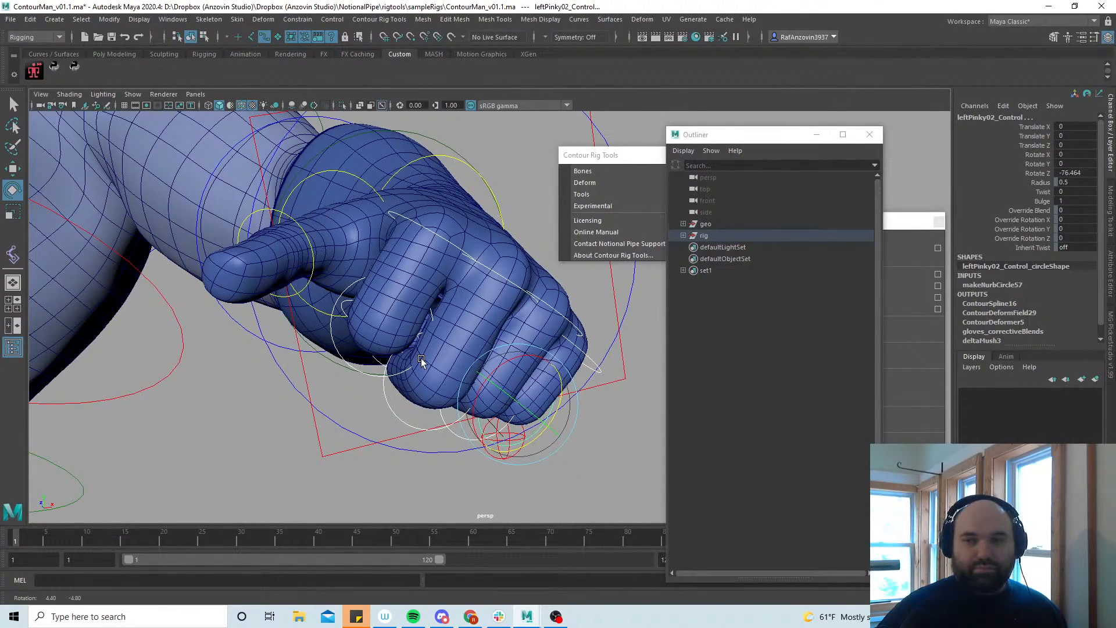
# Inspect the curled fist up close, then select leftPointer02_Control and adjust the pointer finger's position
pyautogui.keyDown('alt'); pyautogui.moveTo(422, 361); pyautogui.dragTo(432, 351); pyautogui.keyUp('alt')
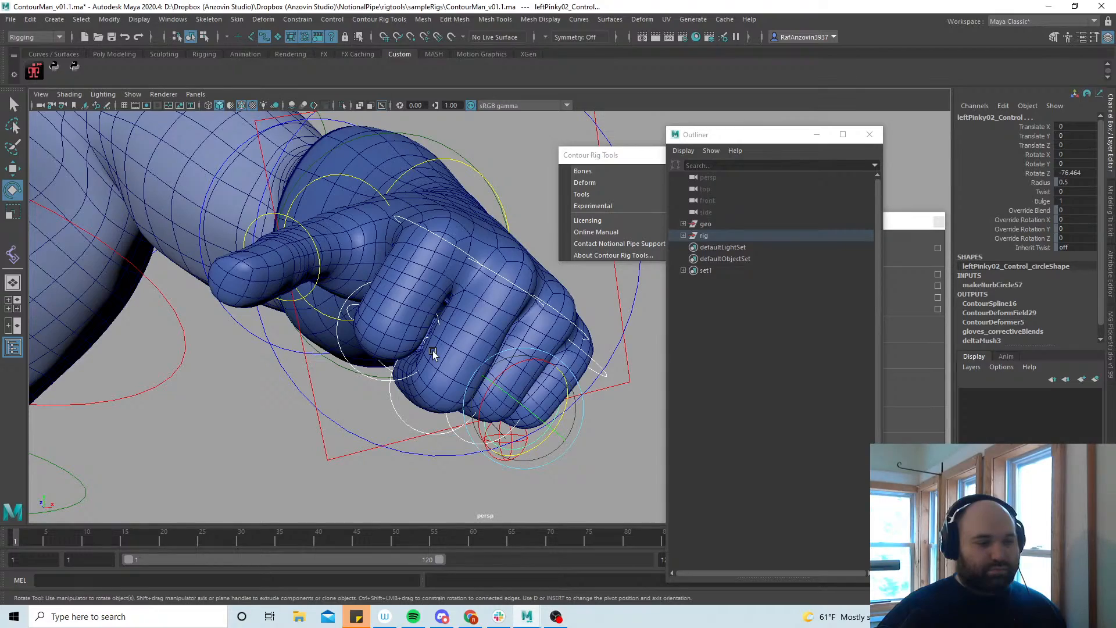
pyautogui.moveTo(424, 362)
pyautogui.keyDown('alt'); pyautogui.mouseDown()
pyautogui.moveTo(449, 376)
pyautogui.moveTo(374, 380)
pyautogui.moveTo(407, 386)
pyautogui.moveTo(430, 367)
pyautogui.mouseUp(); pyautogui.keyUp('alt')
pyautogui.click(399, 396)
pyautogui.press('w')
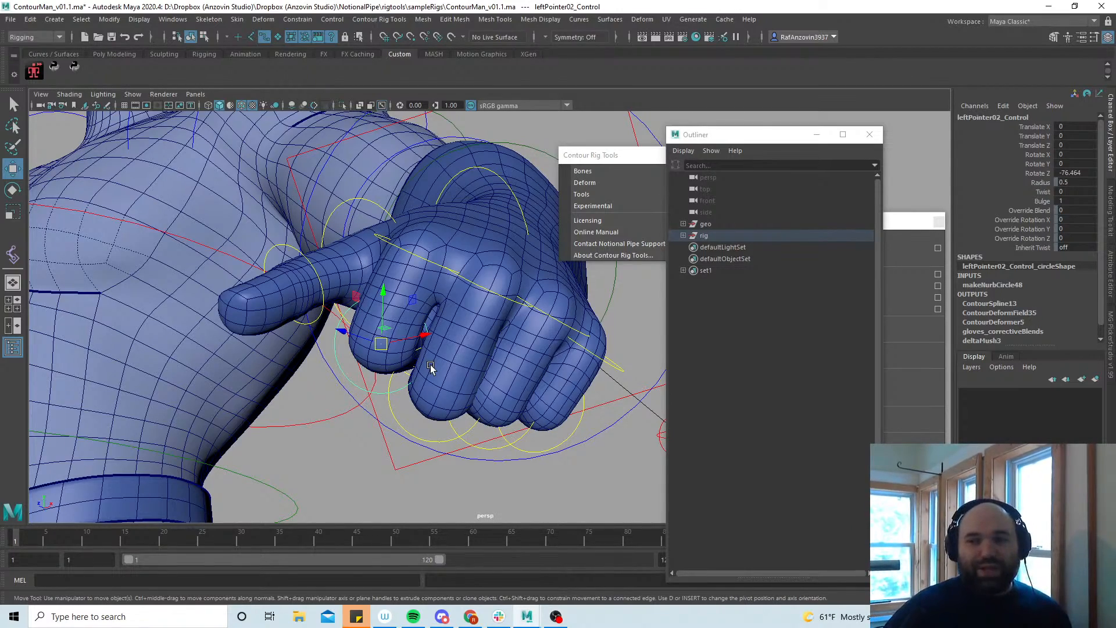
pyautogui.keyDown('alt'); pyautogui.moveTo(438, 381); pyautogui.dragTo(486, 424); pyautogui.keyUp('alt')
pyautogui.moveTo(424, 372); pyautogui.dragTo(469, 389)
pyautogui.click(457, 440)
pyautogui.keyDown('alt'); pyautogui.moveTo(457, 440); pyautogui.dragTo(442, 388); pyautogui.keyUp('alt')
# Fine-tune the left fist with small moves of the neighbouring hand controls
pyautogui.click(415, 374)
pyautogui.press('e')
pyautogui.press('w')
pyautogui.click(429, 428)
pyautogui.click(448, 244)
pyautogui.moveTo(449, 247); pyautogui.dragTo(455, 249)
pyautogui.click(359, 321)
pyautogui.moveTo(406, 338); pyautogui.dragTo(400, 342)
# Select leftPinky03_Control and rotate it to -97.644 in Z to curl the pinky tip tighter
pyautogui.keyDown('alt'); pyautogui.moveTo(504, 392); pyautogui.dragTo(558, 389); pyautogui.keyUp('alt')
pyautogui.click(614, 336)
pyautogui.press('e')
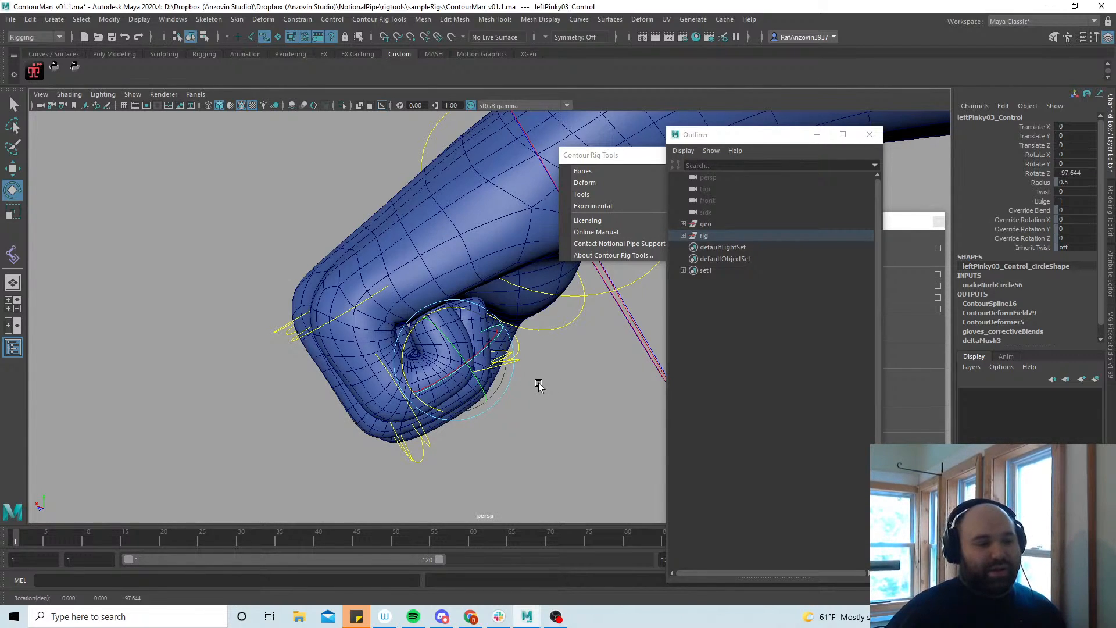
# Select the gloves mesh and start painting its Contour deformer weights, placing the tool settings beside the fist
pyautogui.keyDown('alt'); pyautogui.moveTo(424, 413); pyautogui.dragTo(492, 401, button='right'); pyautogui.keyUp('alt')
pyautogui.keyDown('alt'); pyautogui.moveTo(492, 401); pyautogui.dragTo(357, 393); pyautogui.keyUp('alt')
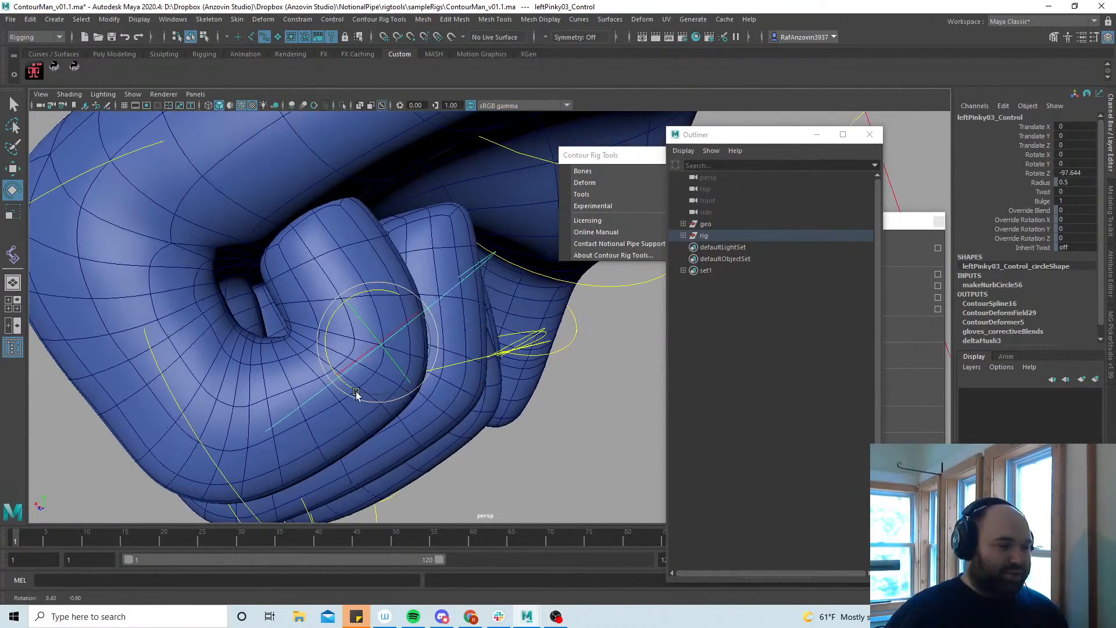
pyautogui.click(270, 370)
pyautogui.click(344, 254)
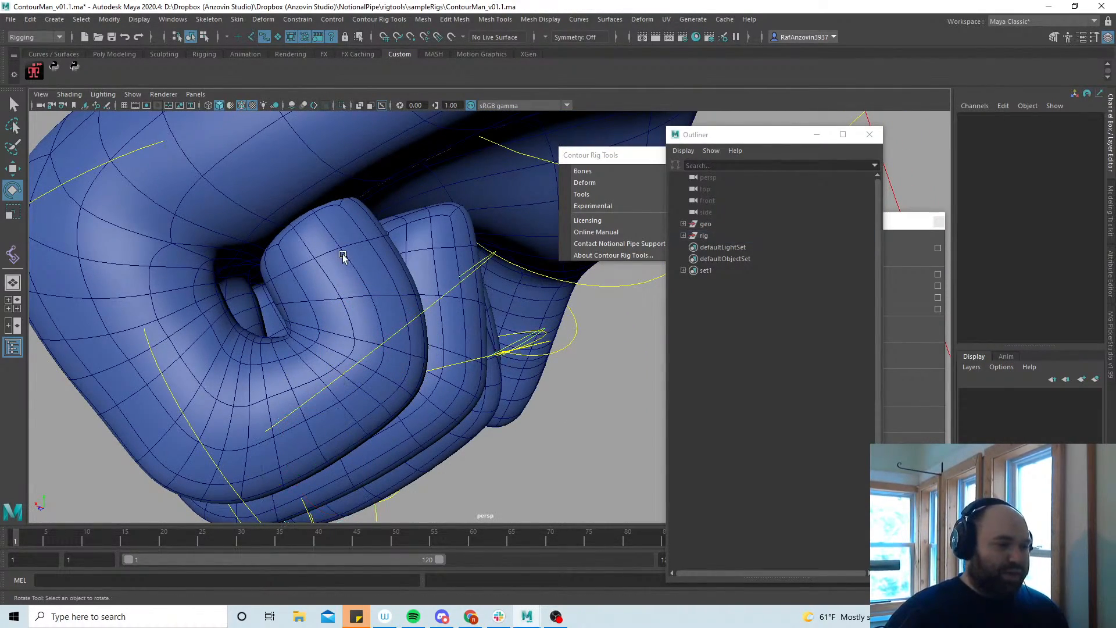
pyautogui.keyDown('alt'); pyautogui.moveTo(91, 327); pyautogui.dragTo(125, 330); pyautogui.keyUp('alt')
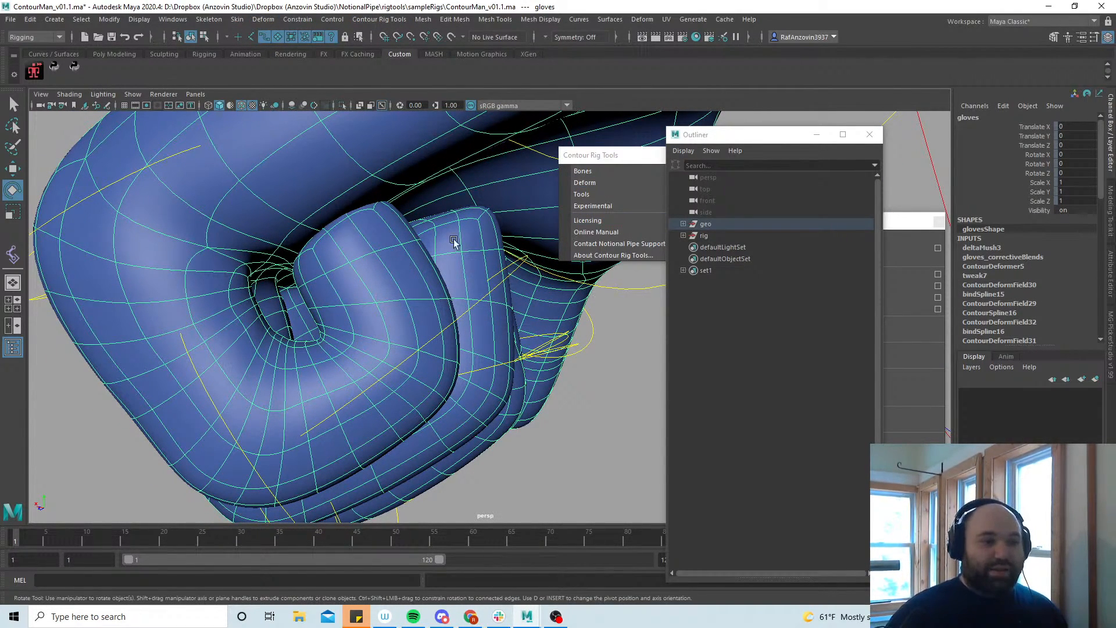
pyautogui.moveTo(599, 182)
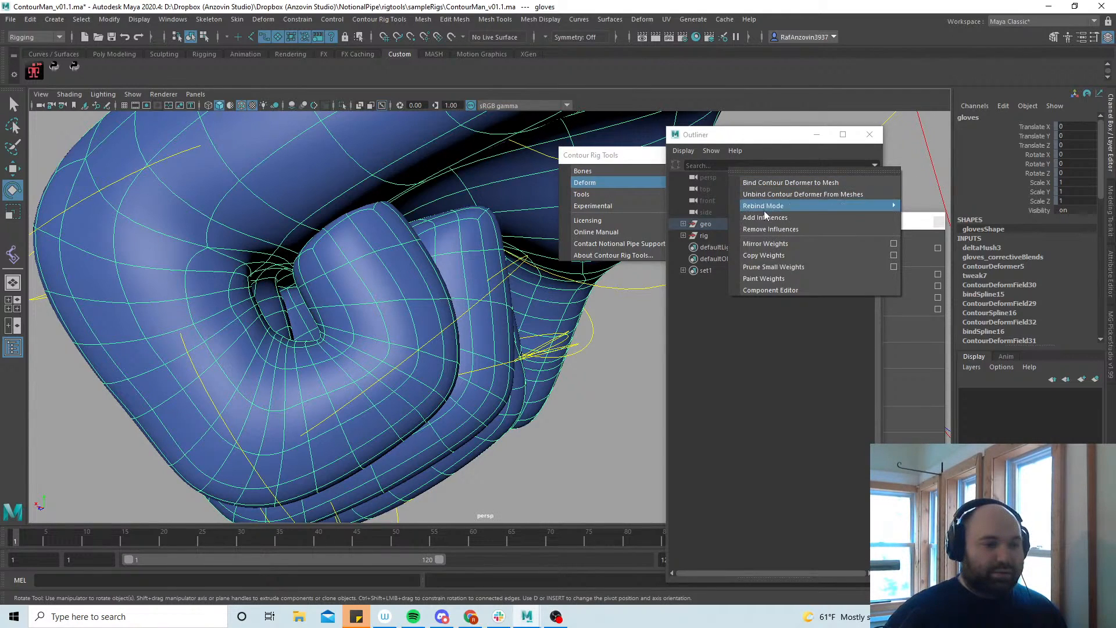
pyautogui.click(798, 277)
pyautogui.moveTo(255, 112); pyautogui.dragTo(698, 111)
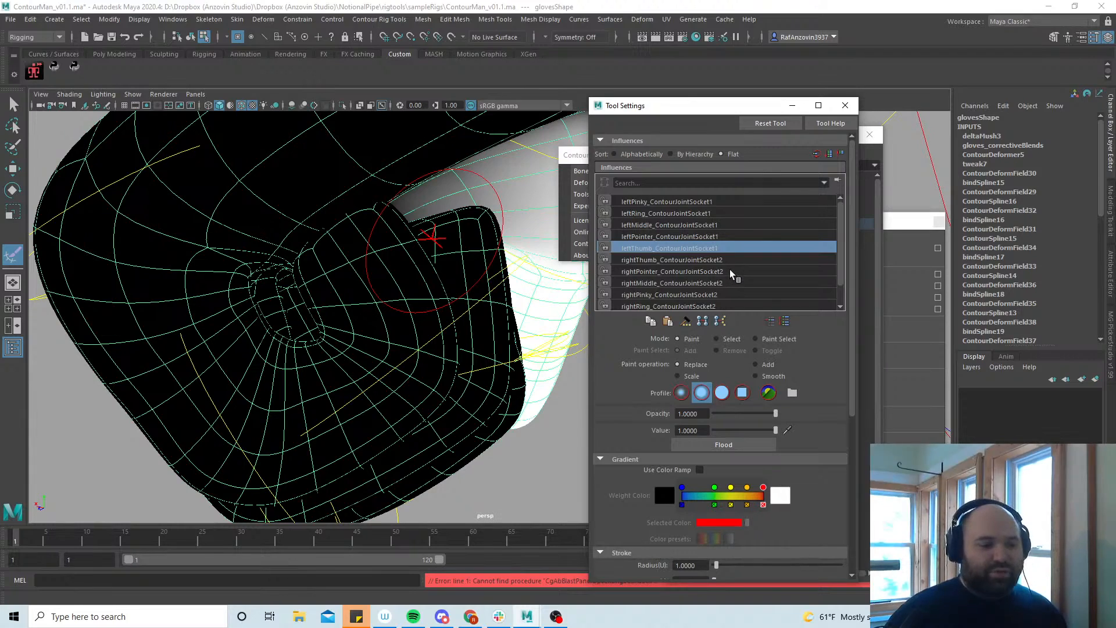
# Review the gloves' weight maps for the right thumb and the left thumb, pointer, middle, ring and pinky socket influences
pyautogui.click(712, 262)
pyautogui.keyDown('alt'); pyautogui.moveTo(507, 335); pyautogui.dragTo(364, 314, button='right'); pyautogui.keyUp('alt')
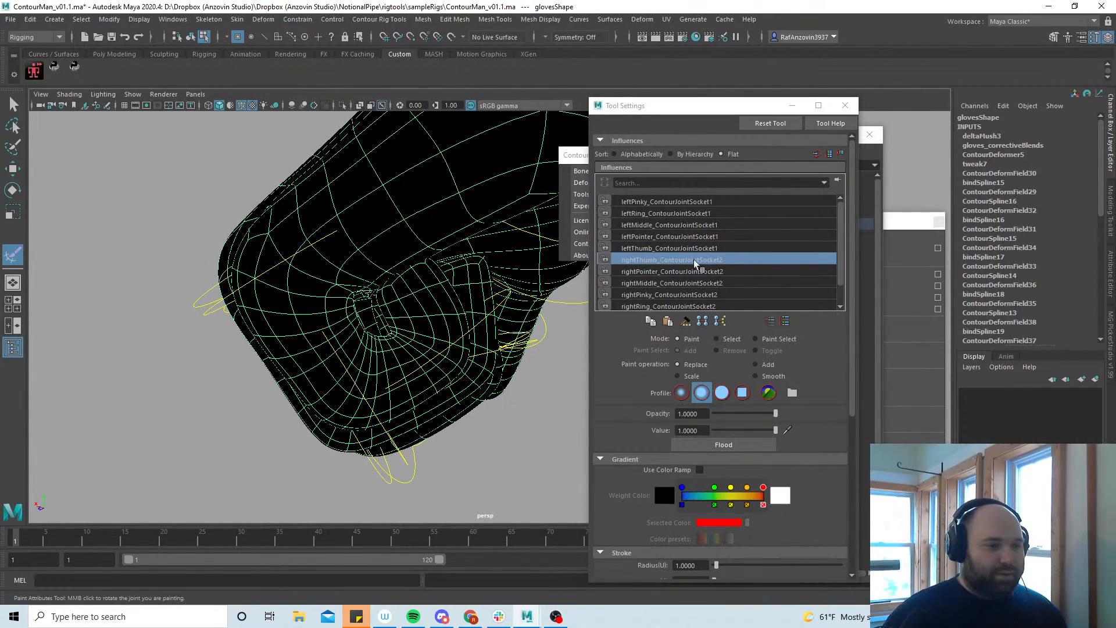
pyautogui.click(677, 248)
pyautogui.click(673, 237)
pyautogui.click(672, 225)
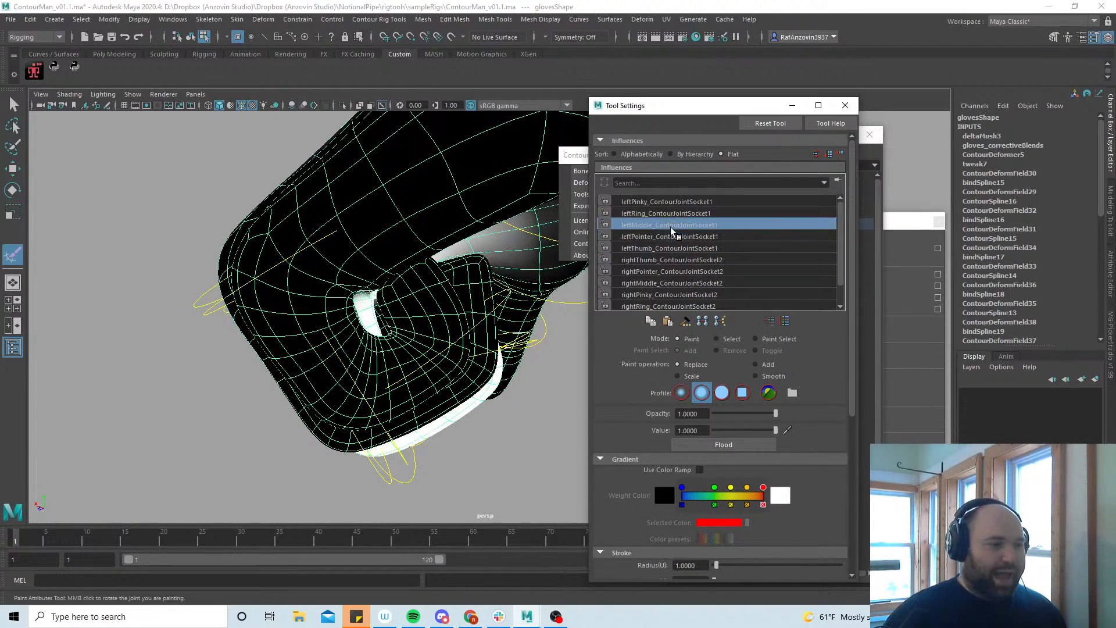
pyautogui.click(672, 214)
pyautogui.click(674, 202)
# Turn on Use Color Ramp and examine the leftPinky_ContourJointSocket1 weights around the curled pinky
pyautogui.moveTo(459, 343)
pyautogui.keyDown('alt'); pyautogui.mouseDown()
pyautogui.moveTo(429, 332)
pyautogui.moveTo(379, 250)
pyautogui.moveTo(406, 369)
pyautogui.moveTo(480, 370)
pyautogui.moveTo(363, 372)
pyautogui.moveTo(448, 352)
pyautogui.moveTo(427, 372)
pyautogui.moveTo(439, 349)
pyautogui.moveTo(397, 405)
pyautogui.moveTo(393, 367)
pyautogui.moveTo(348, 386)
pyautogui.mouseUp(); pyautogui.keyUp('alt')
pyautogui.click(701, 470)
pyautogui.keyDown('alt'); pyautogui.moveTo(410, 398); pyautogui.dragTo(486, 406, button='right'); pyautogui.keyUp('alt')
pyautogui.moveTo(486, 406)
pyautogui.keyDown('alt'); pyautogui.mouseDown()
pyautogui.moveTo(414, 393)
pyautogui.moveTo(413, 344)
pyautogui.mouseUp(); pyautogui.keyUp('alt')
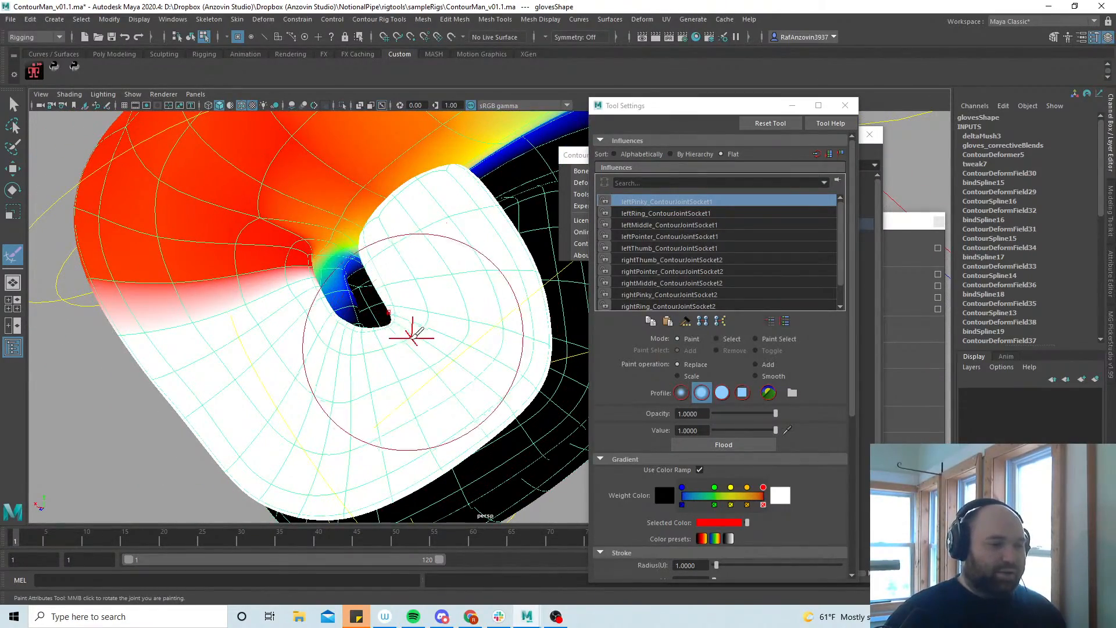
pyautogui.keyDown('alt'); pyautogui.moveTo(437, 372); pyautogui.dragTo(376, 369); pyautogui.keyUp('alt')
pyautogui.keyDown('alt'); pyautogui.moveTo(377, 369); pyautogui.dragTo(389, 376, button='middle'); pyautogui.keyUp('alt')
# Leave weight painting for the Move tool and examine the clenched fist from the knuckle side
pyautogui.press('w')
pyautogui.moveTo(389, 376)
pyautogui.keyDown('alt'); pyautogui.mouseDown()
pyautogui.moveTo(383, 387)
pyautogui.moveTo(444, 391)
pyautogui.moveTo(436, 387)
pyautogui.mouseUp(); pyautogui.keyUp('alt')
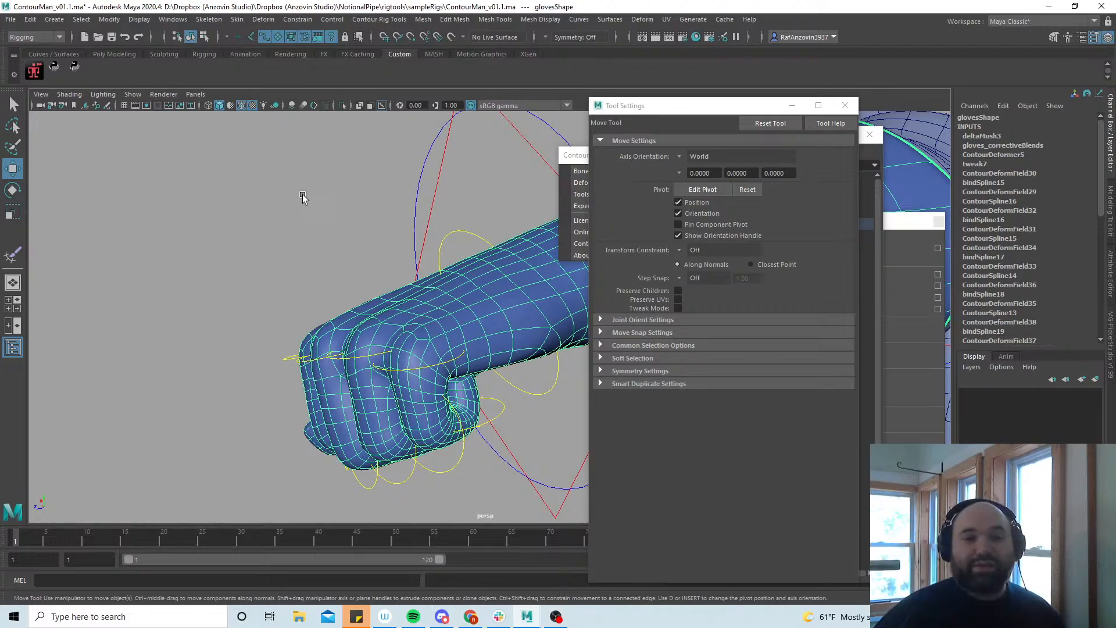
pyautogui.keyDown('alt'); pyautogui.moveTo(326, 220); pyautogui.dragTo(220, 164); pyautogui.keyUp('alt')
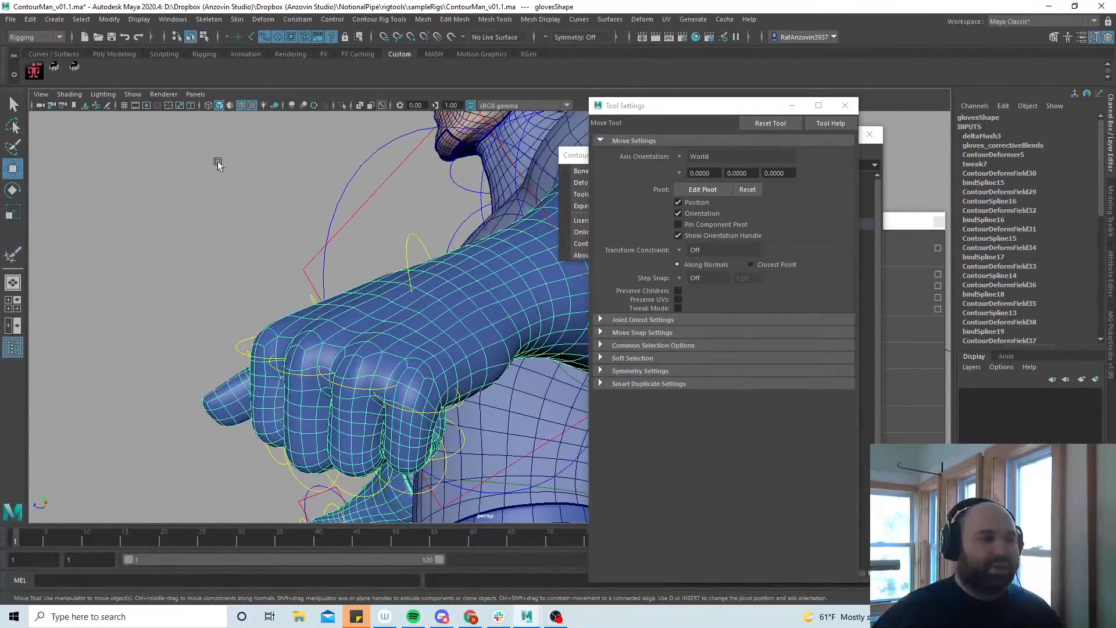
# Open the recent scene redBeard.ma
pyautogui.click(11, 19)
pyautogui.moveTo(87, 385)
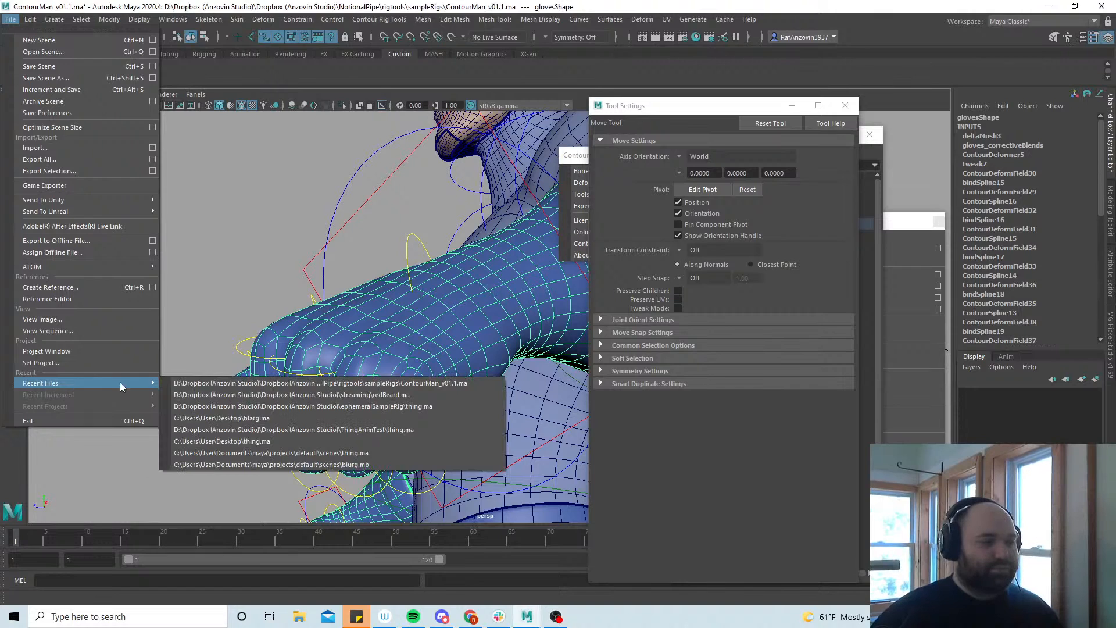
pyautogui.click(269, 389)
pyautogui.click(555, 317)
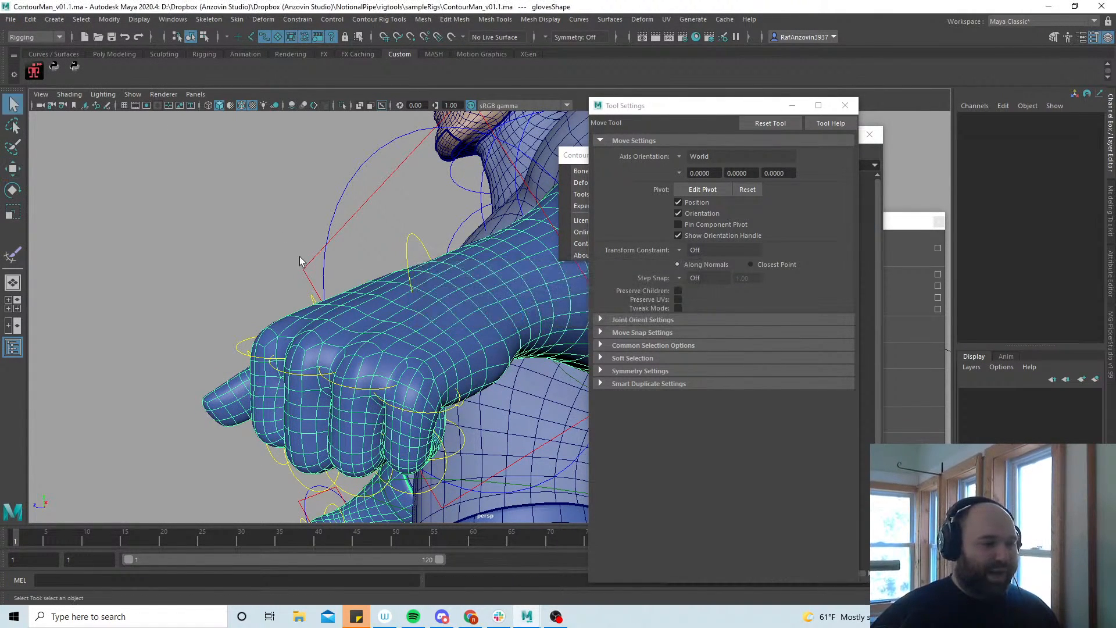
# Select ContourJoint3_aimControl at the shirt's chest and move it down to about 14.529, 0.7, 1.806, squashing the torso
pyautogui.press('w')
pyautogui.click(216, 229)
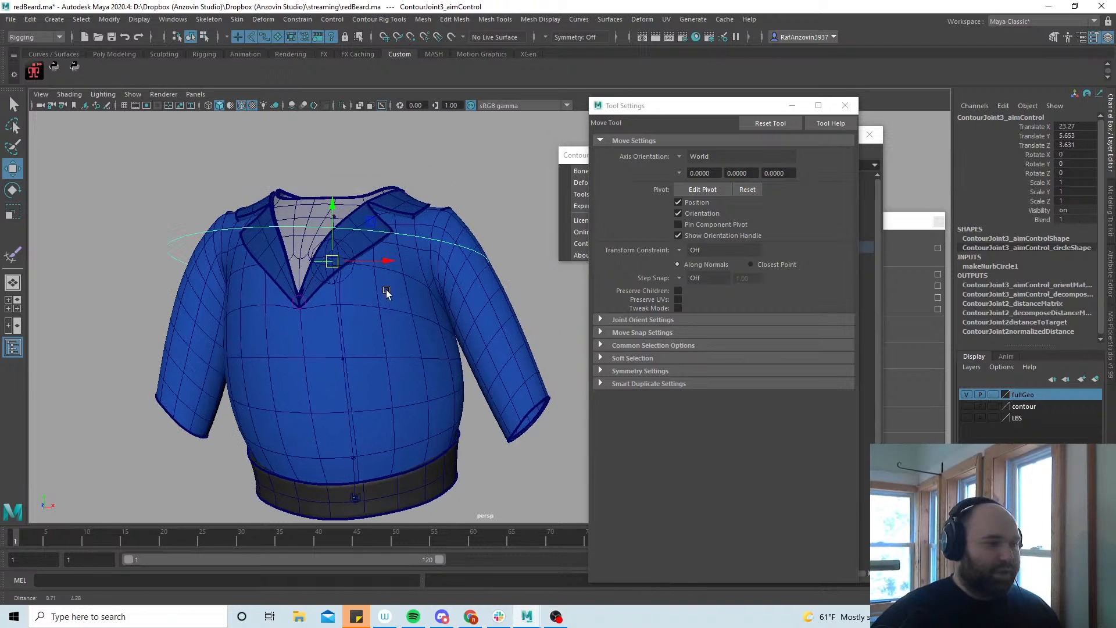
pyautogui.keyDown('alt'); pyautogui.moveTo(387, 290); pyautogui.dragTo(366, 290, button='right'); pyautogui.keyUp('alt')
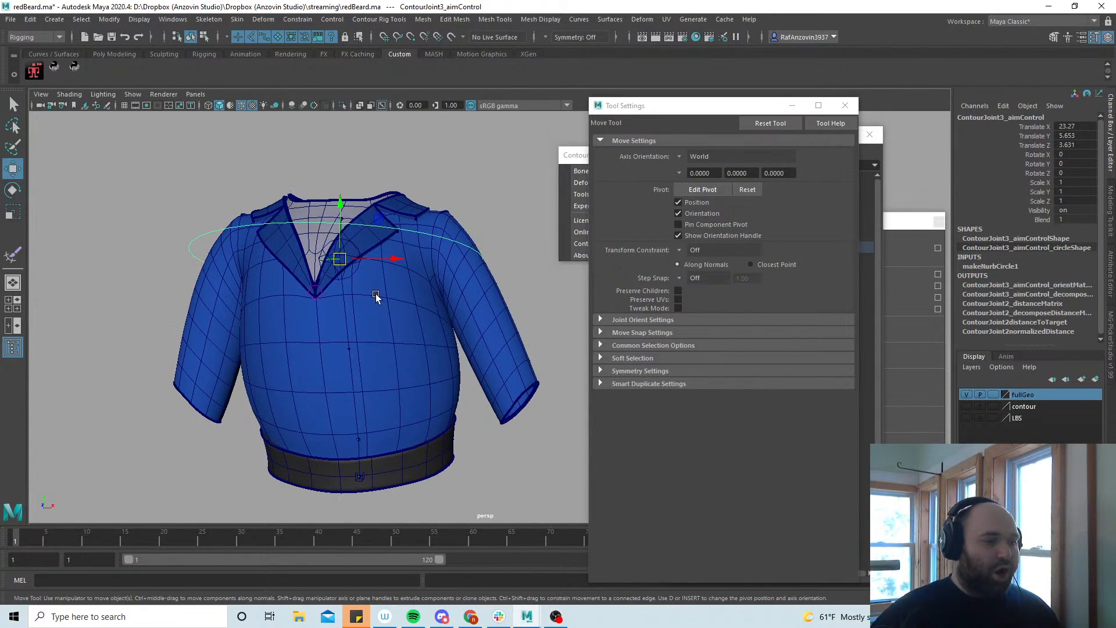
pyautogui.moveTo(340, 256); pyautogui.dragTo(356, 289)
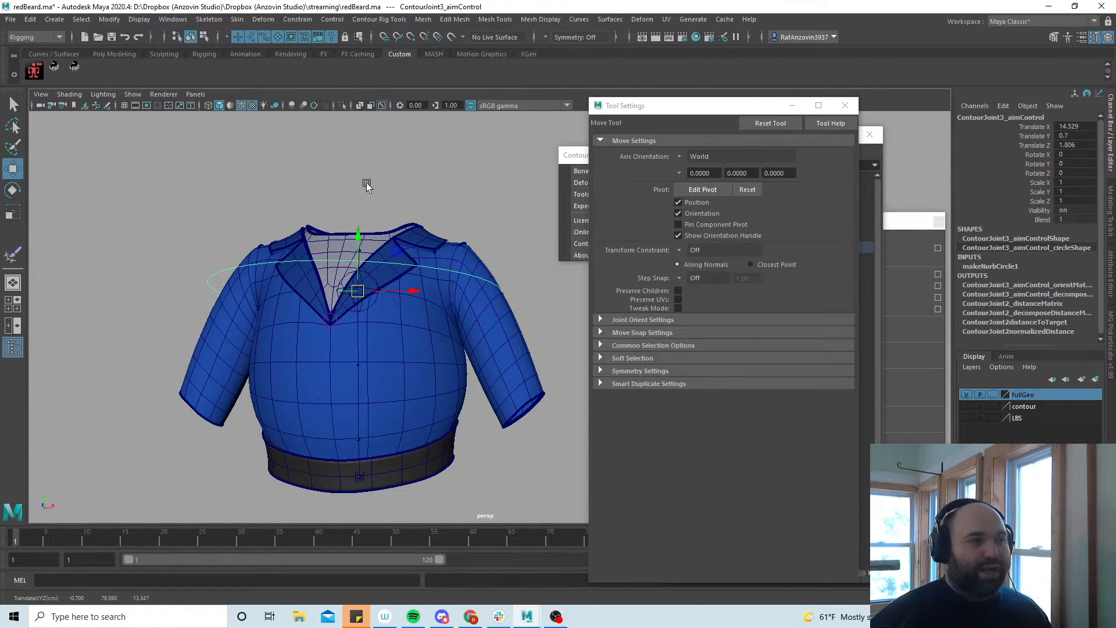
# Open the Node Editor, close the tool settings window and place the graph beside the torso
pyautogui.click(173, 19)
pyautogui.click(235, 155)
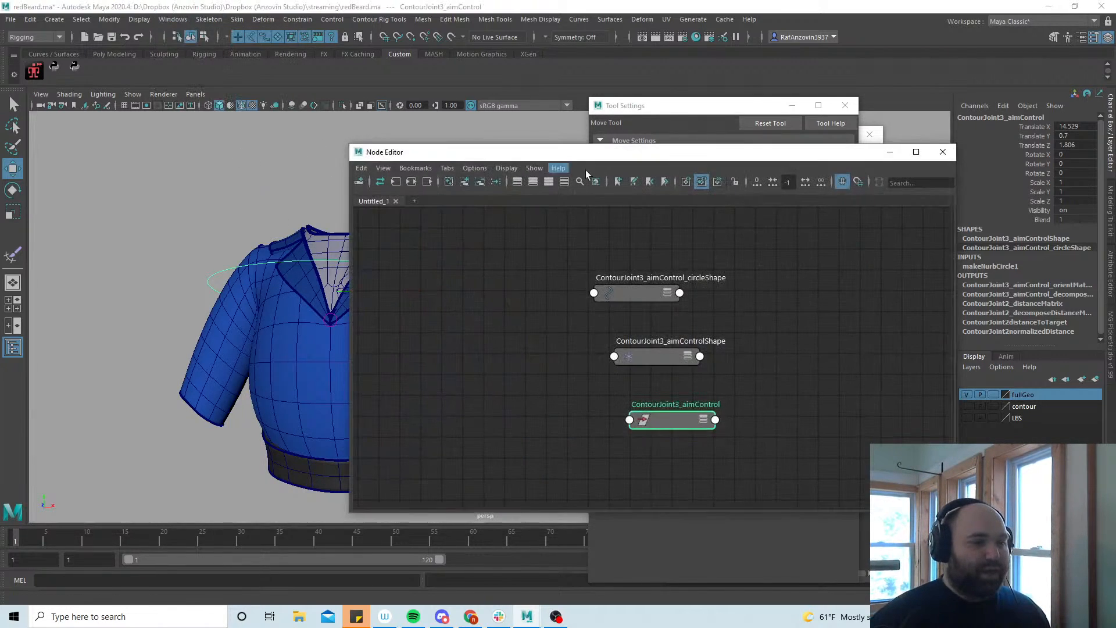
pyautogui.moveTo(590, 160); pyautogui.dragTo(621, 166)
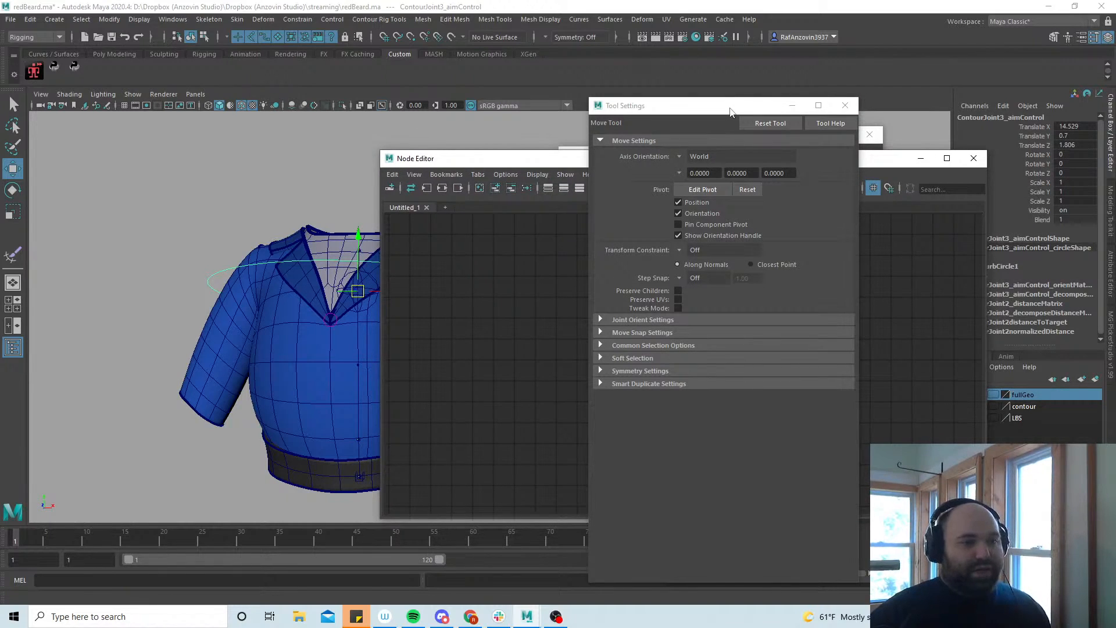
pyautogui.moveTo(731, 112); pyautogui.dragTo(767, 146)
pyautogui.click(882, 140)
pyautogui.moveTo(610, 163); pyautogui.dragTo(670, 125)
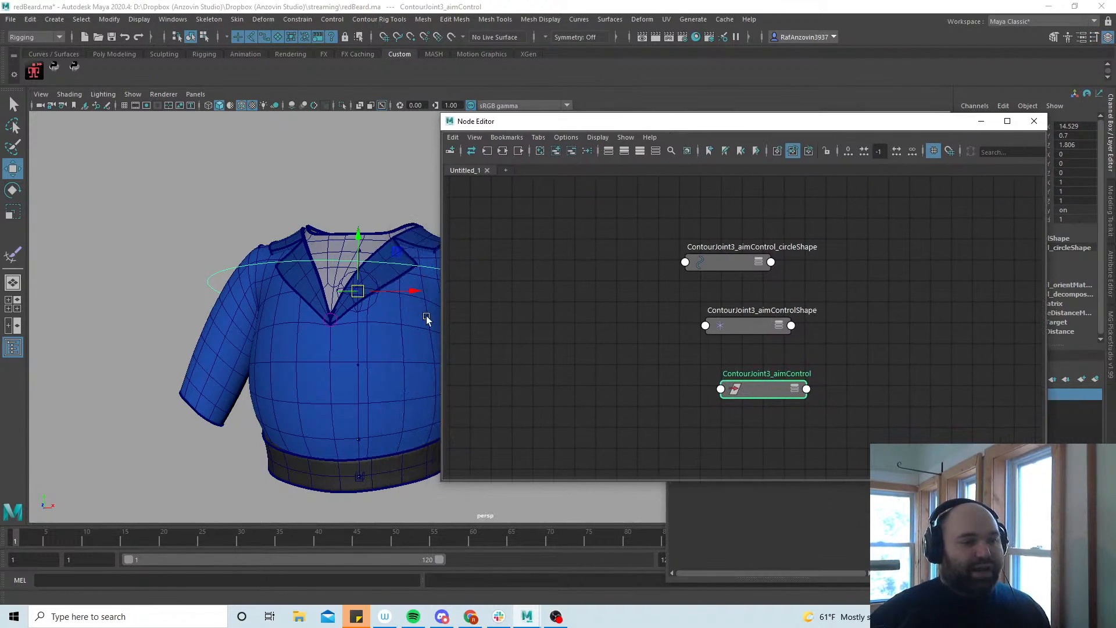
pyautogui.keyDown('alt'); pyautogui.moveTo(426, 319); pyautogui.dragTo(332, 342); pyautogui.keyUp('alt')
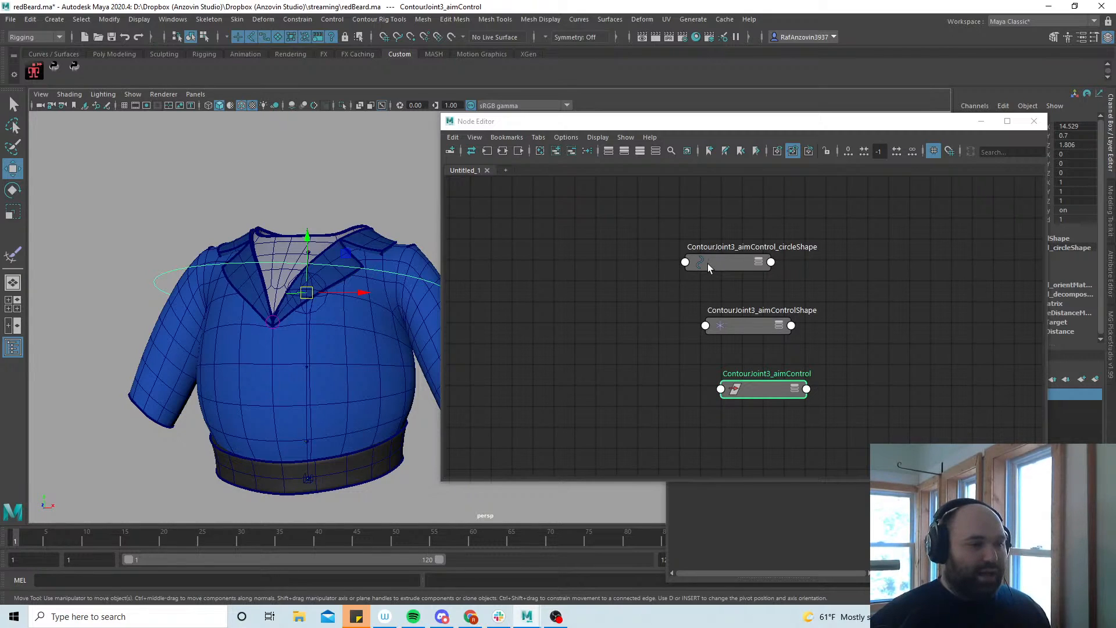
# Clear the node graph, reveal the selected upper torso bone in the Outliner and add ContourBone2 to the graph
pyautogui.click(307, 340)
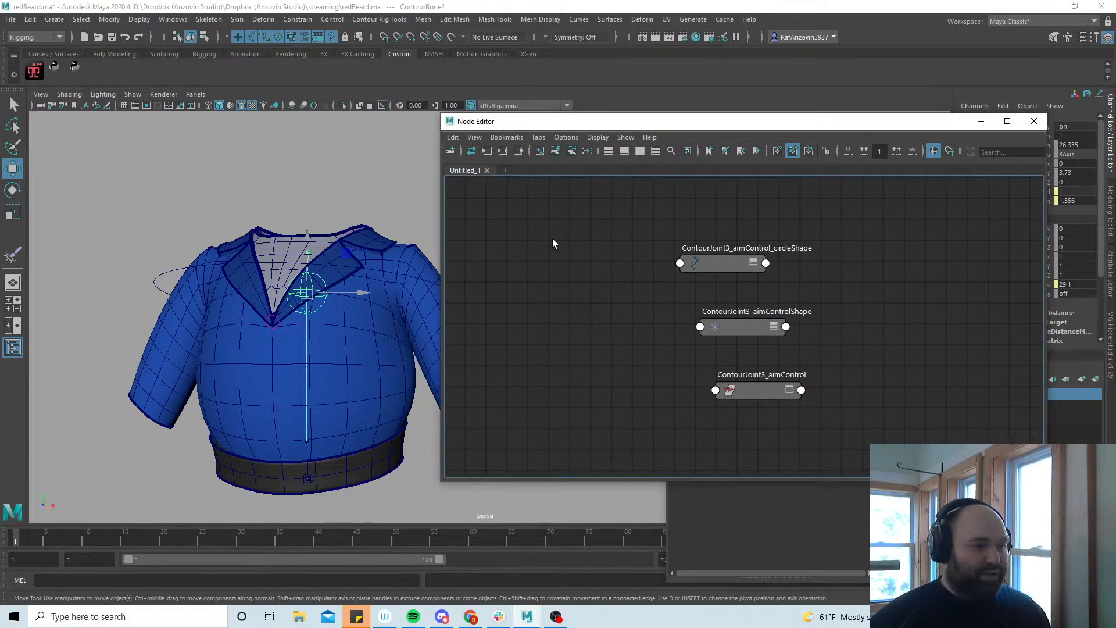
pyautogui.click(540, 151)
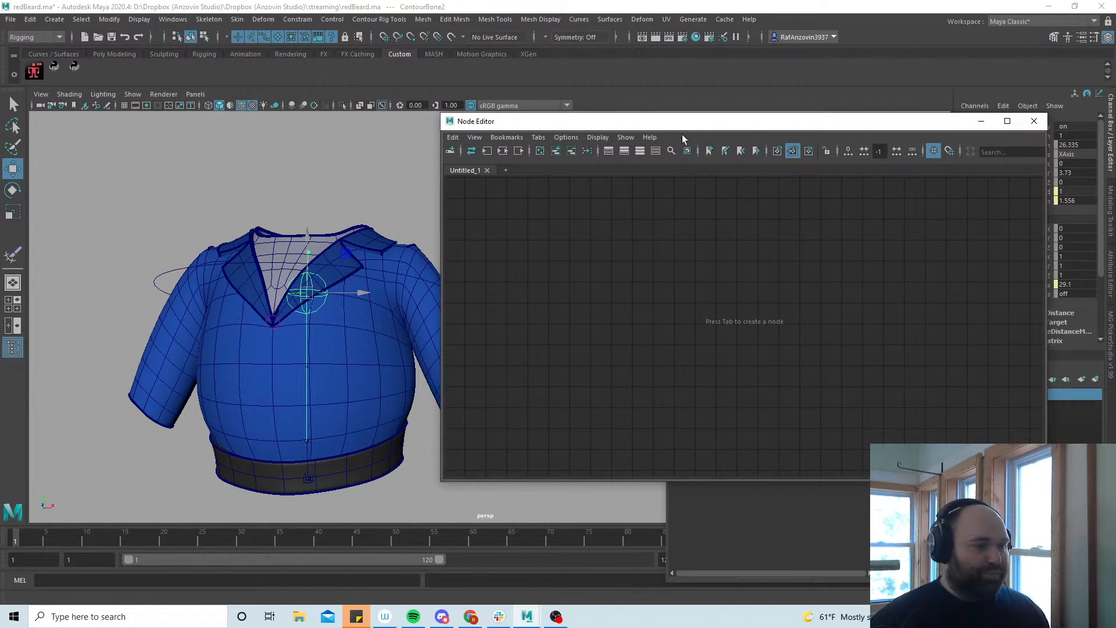
pyautogui.moveTo(707, 123); pyautogui.dragTo(724, 203)
pyautogui.click(744, 136)
pyautogui.rightClick(730, 236)
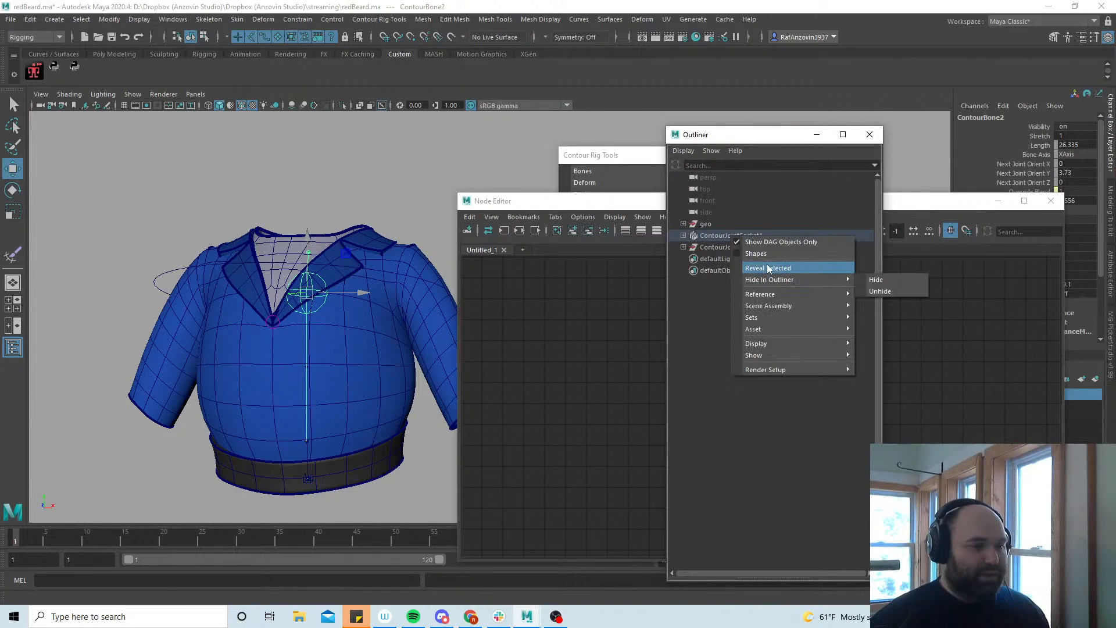
pyautogui.click(767, 266)
pyautogui.moveTo(753, 283); pyautogui.dragTo(536, 350)
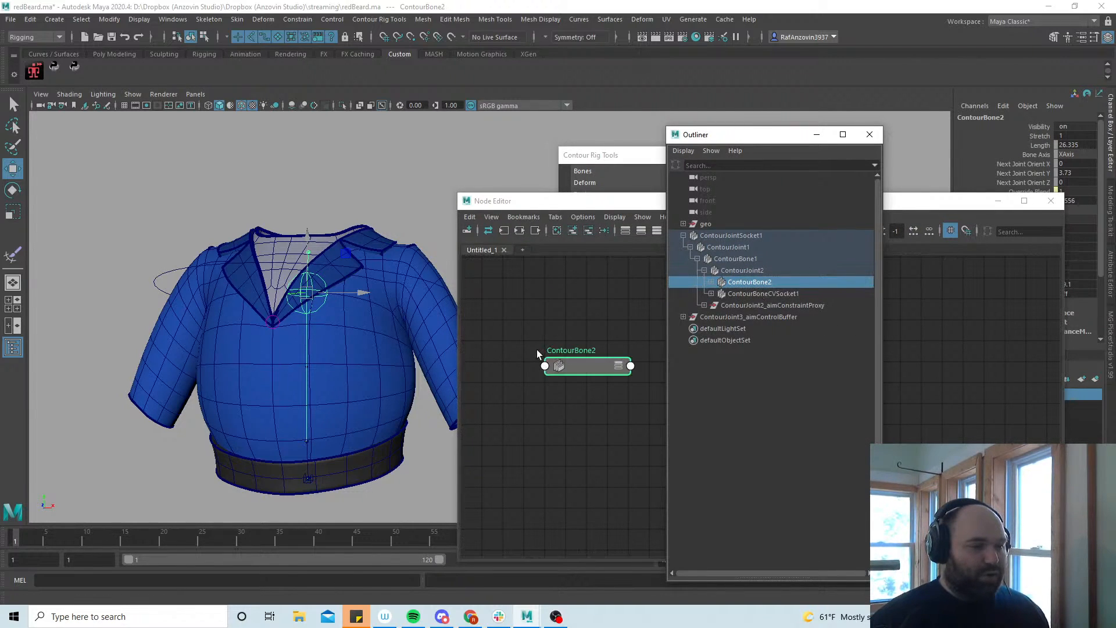
# Expand the ContourBone2 node to show its attributes, including Stretch Out
pyautogui.click(602, 323)
pyautogui.click(617, 366)
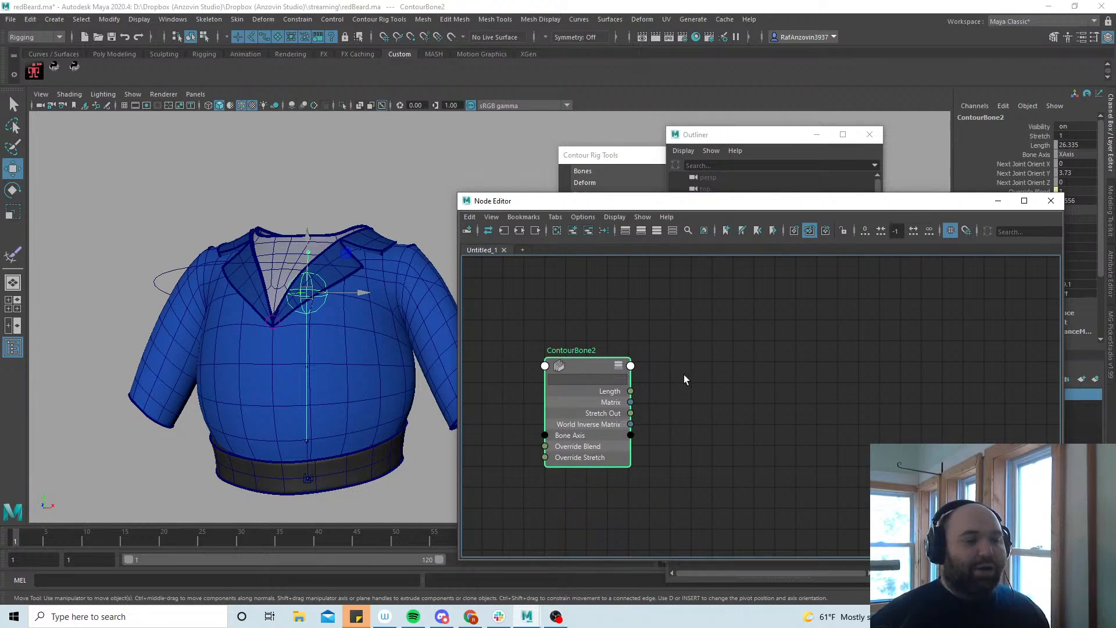
pyautogui.keyDown('alt'); pyautogui.moveTo(684, 374); pyautogui.dragTo(683, 350, button='middle'); pyautogui.keyUp('alt')
pyautogui.keyDown('alt'); pyautogui.moveTo(683, 350); pyautogui.dragTo(686, 351, button='right'); pyautogui.keyUp('alt')
pyautogui.keyDown('alt'); pyautogui.moveTo(686, 352); pyautogui.dragTo(678, 344, button='middle'); pyautogui.keyUp('alt')
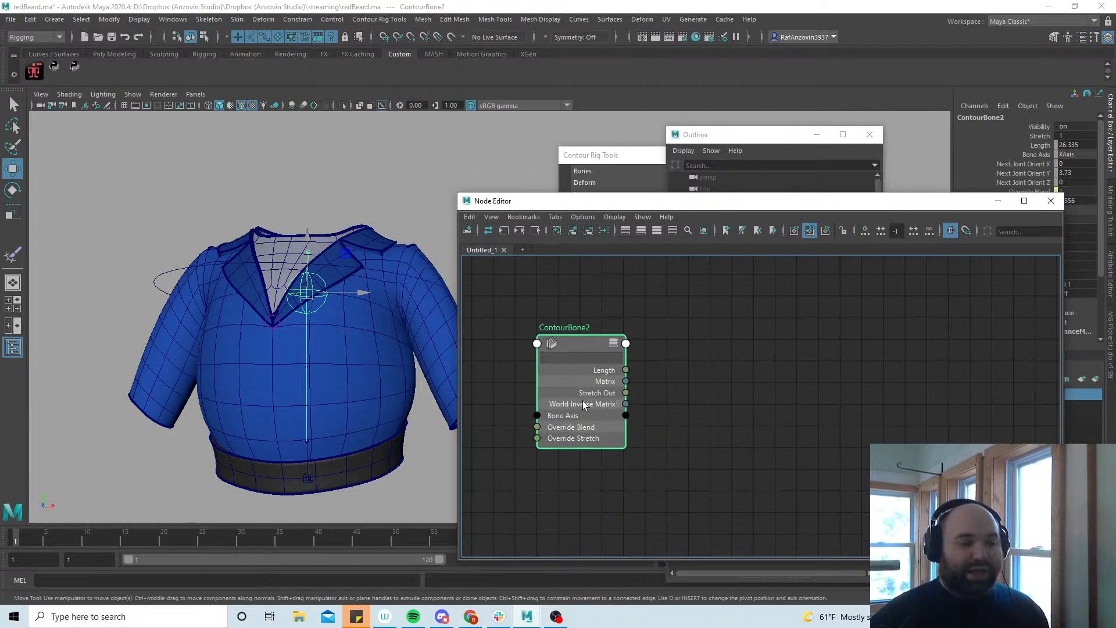
pyautogui.keyDown('alt'); pyautogui.moveTo(667, 384); pyautogui.dragTo(671, 389, button='middle'); pyautogui.keyUp('alt')
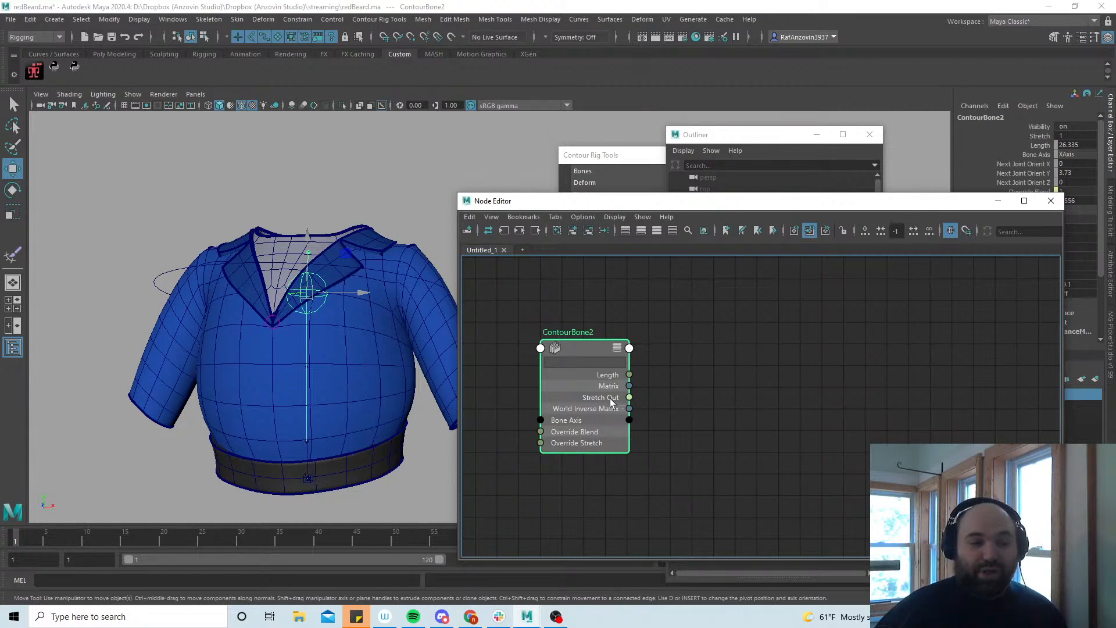
# Create a multiplyDivide node beside ContourBone2 and expand its Input 1 and Input 2 attributes
pyautogui.click(718, 382)
pyautogui.press('Tab')
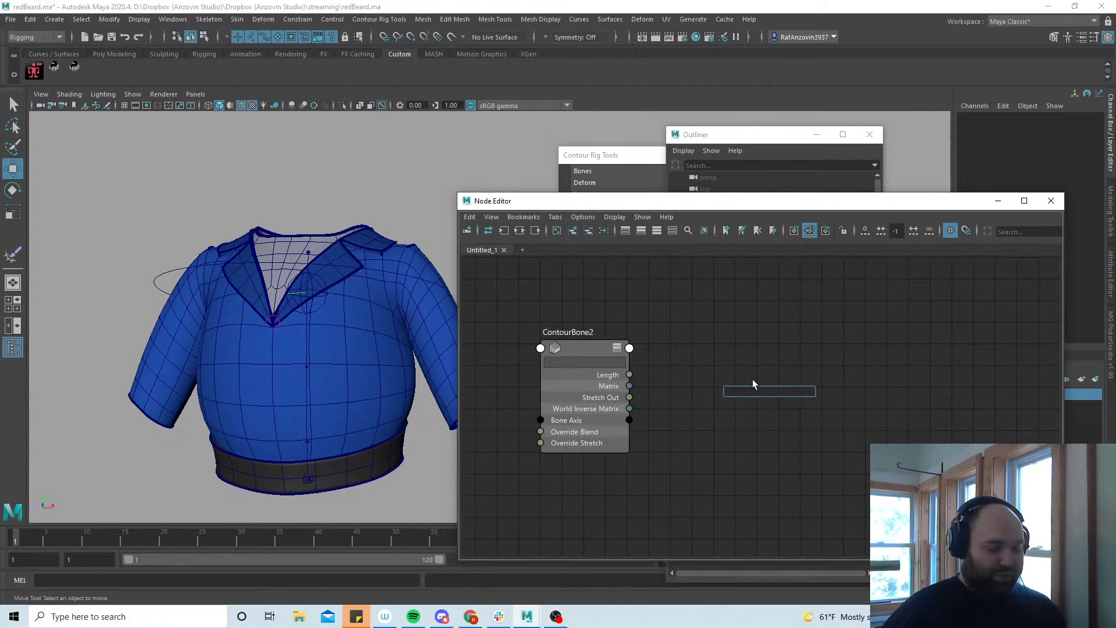
pyautogui.write('multi')
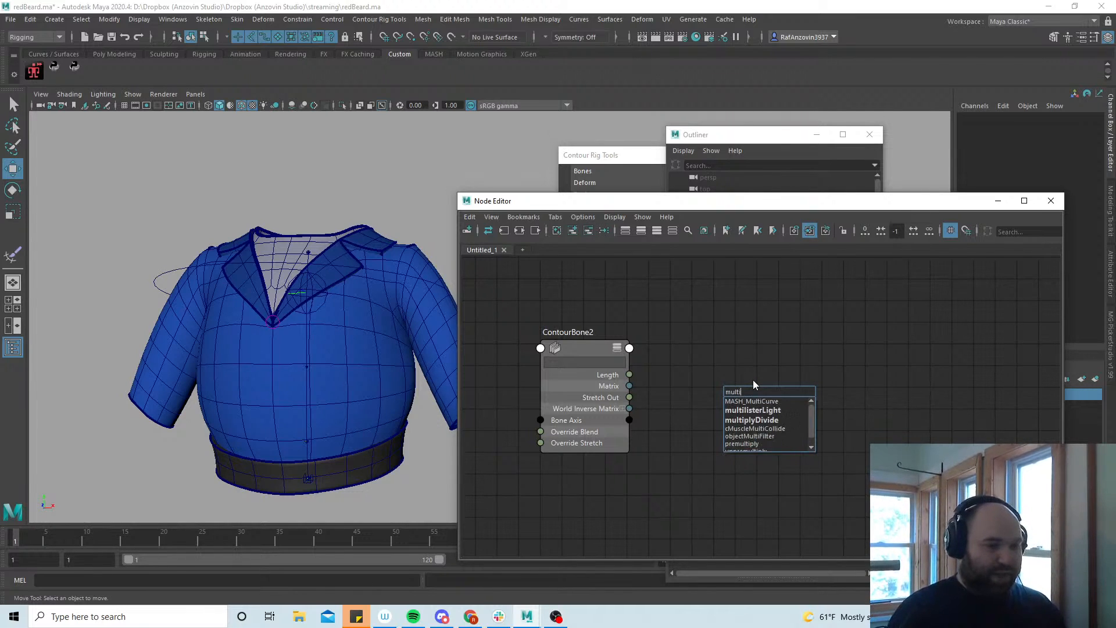
pyautogui.click(769, 420)
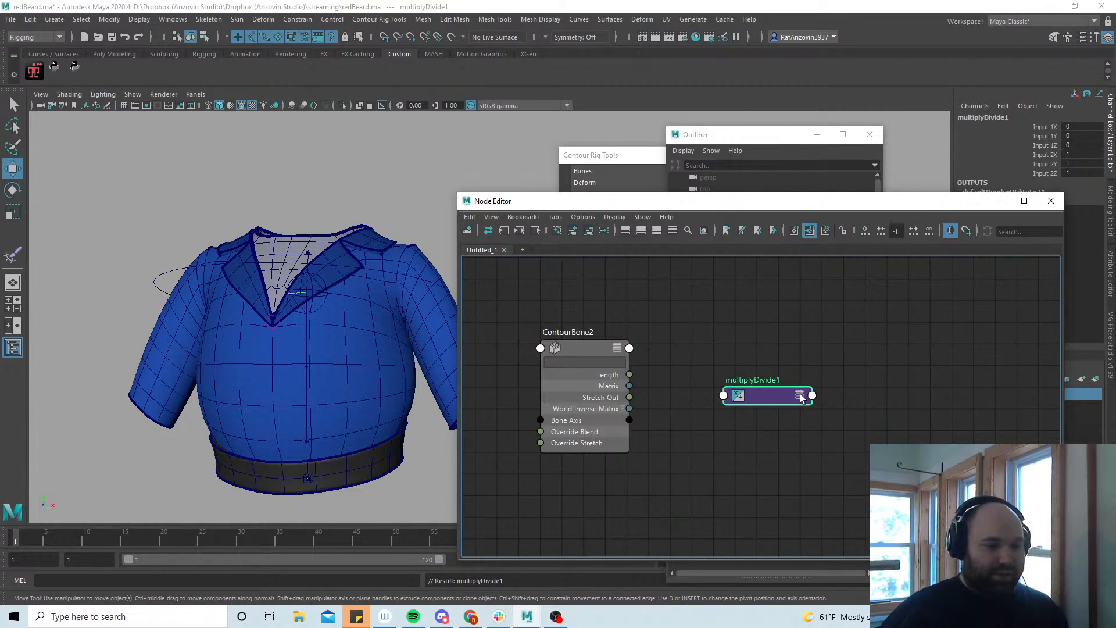
pyautogui.click(801, 397)
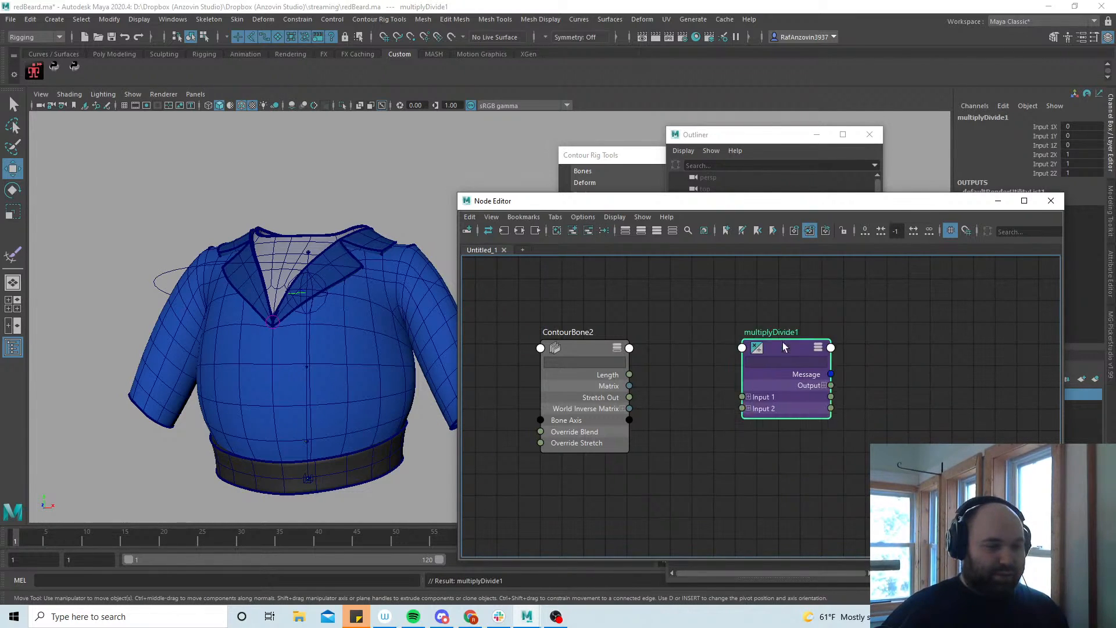
pyautogui.click(745, 400)
# Connect ContourBone2's Stretch Out to Input 2X of the multiplyDivide node
pyautogui.moveTo(810, 203); pyautogui.dragTo(780, 193)
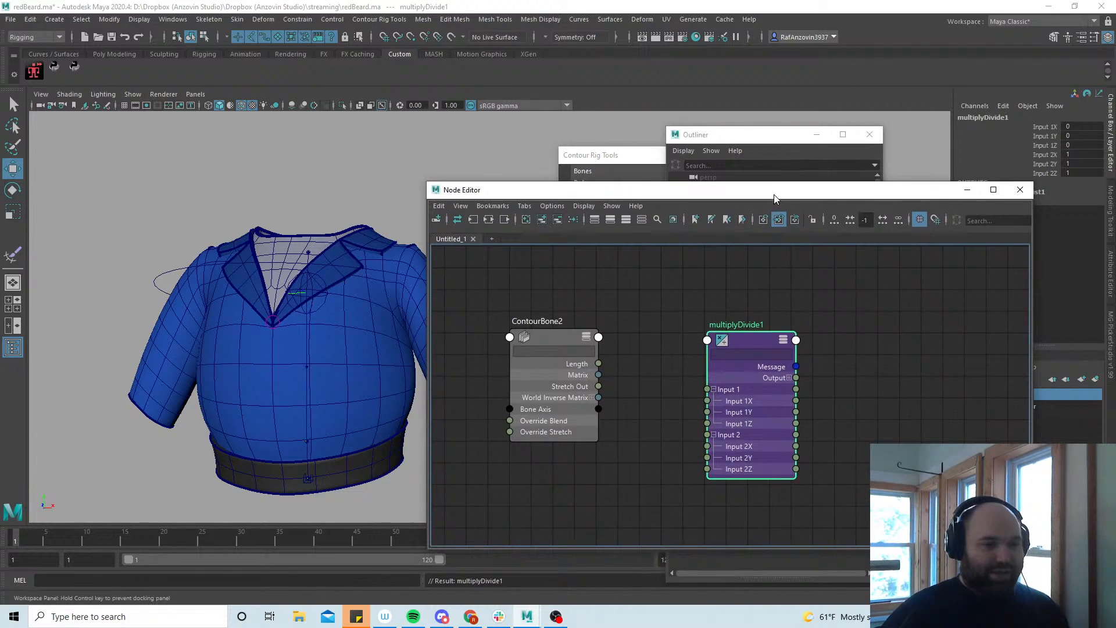
pyautogui.click(552, 353)
pyautogui.moveTo(651, 442); pyautogui.dragTo(707, 446)
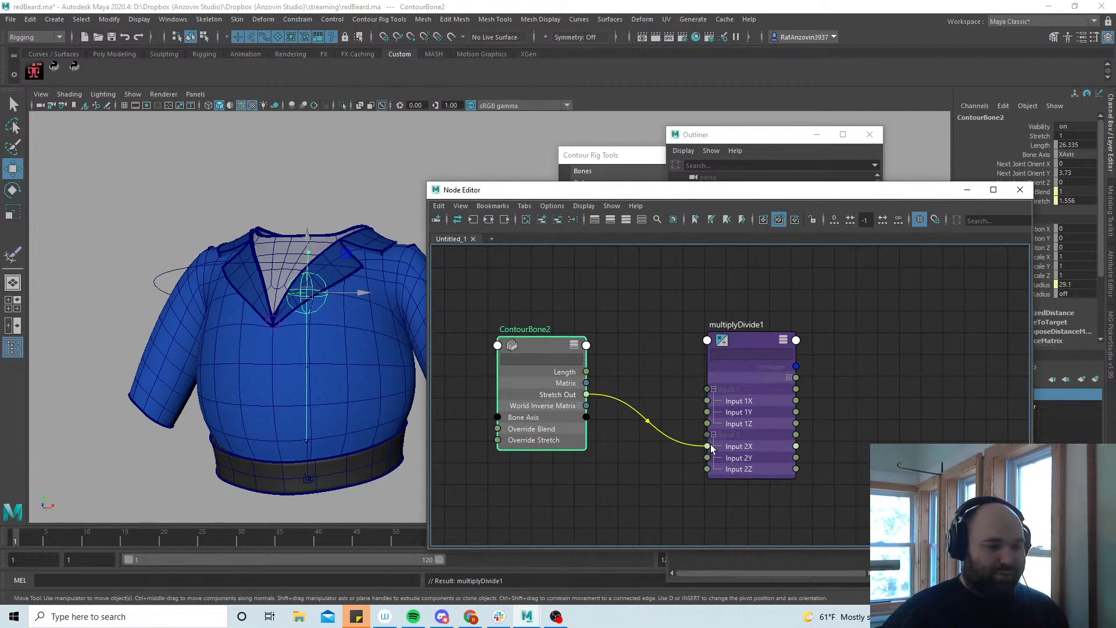
# Set multiplyDivide1's Input 1X to 1 and its operation to Divide in the Attribute Editor
pyautogui.click(760, 347)
pyautogui.moveTo(860, 189); pyautogui.dragTo(691, 201)
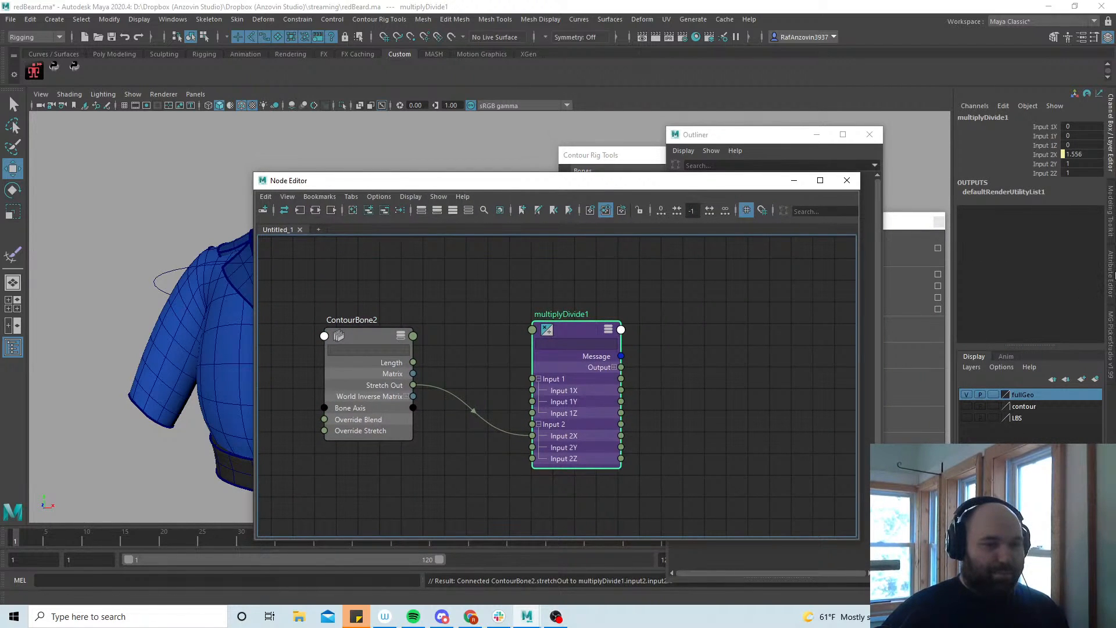
pyautogui.click(1112, 274)
pyautogui.moveTo(892, 221); pyautogui.dragTo(354, 103)
pyautogui.moveTo(675, 182); pyautogui.dragTo(560, 214)
pyautogui.click(746, 140)
pyautogui.moveTo(746, 140); pyautogui.dragTo(685, 129)
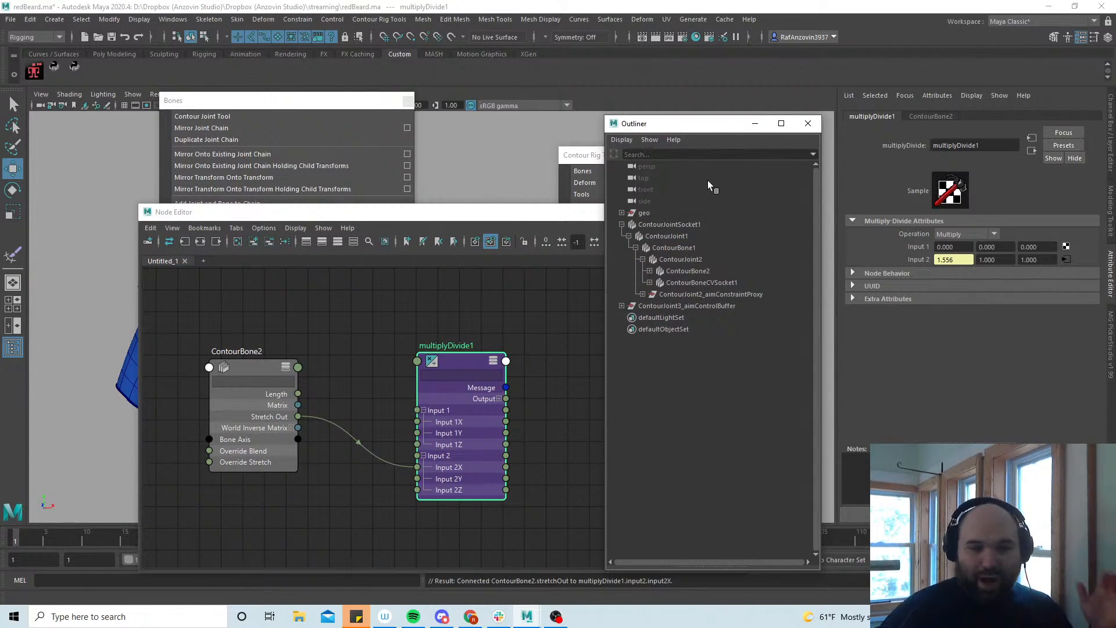
pyautogui.click(952, 247)
pyautogui.write('1')
pyautogui.press('Return')
pyautogui.click(958, 235)
pyautogui.click(958, 250)
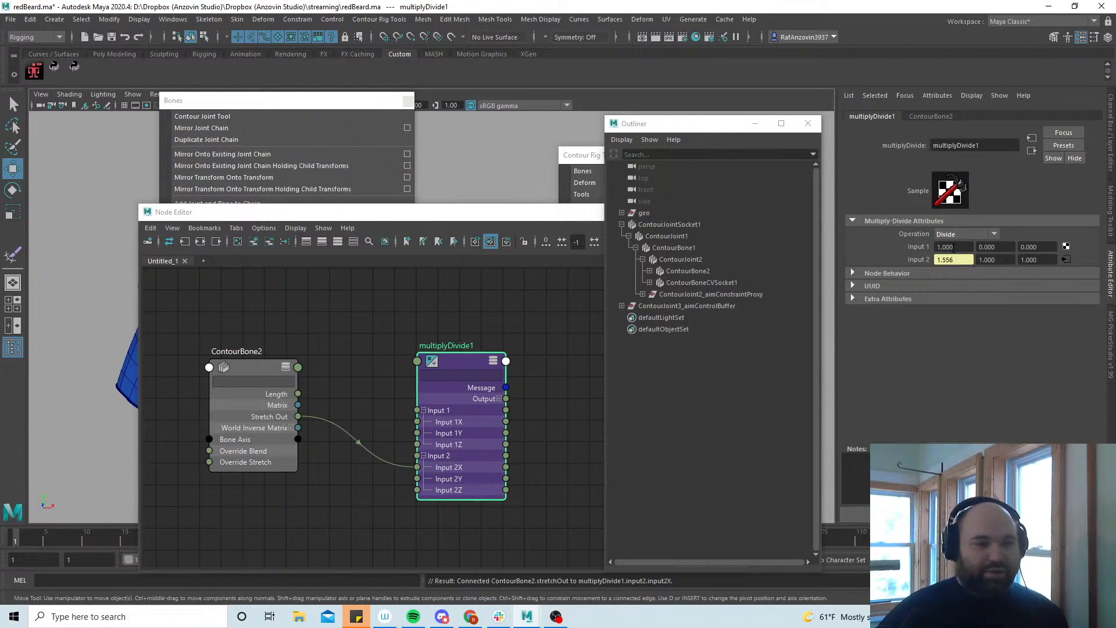
# Clear the floating windows off the torso, select ContourBoneCV1 at its middle and show its attributes in the Channel Box
pyautogui.moveTo(379, 211); pyautogui.dragTo(711, 213)
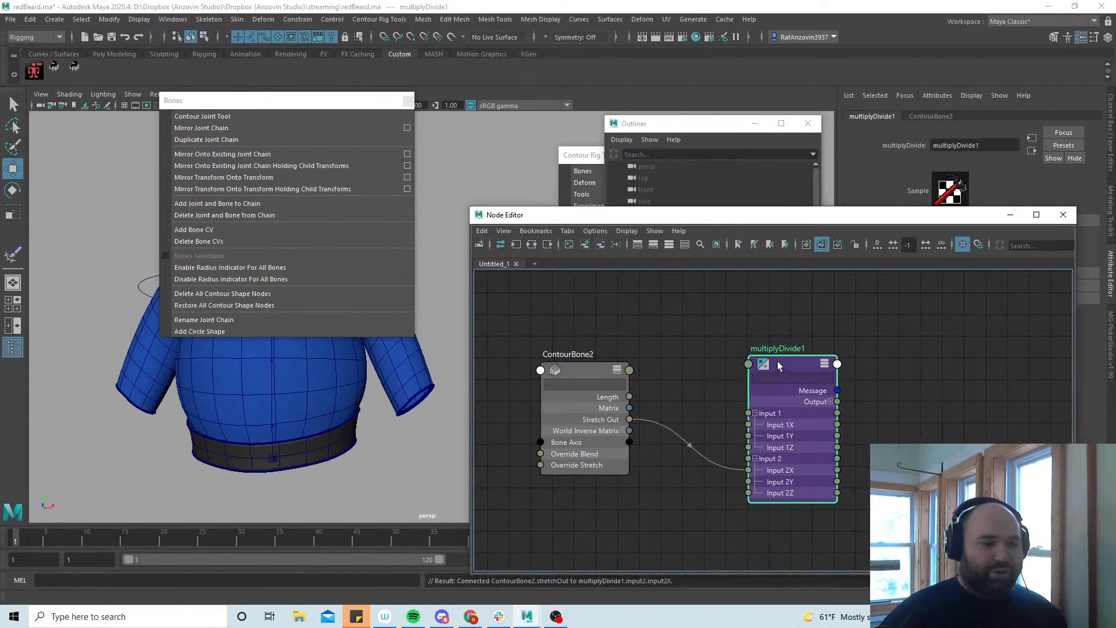
pyautogui.moveTo(778, 365); pyautogui.dragTo(768, 327)
pyautogui.moveTo(277, 101); pyautogui.dragTo(266, 429)
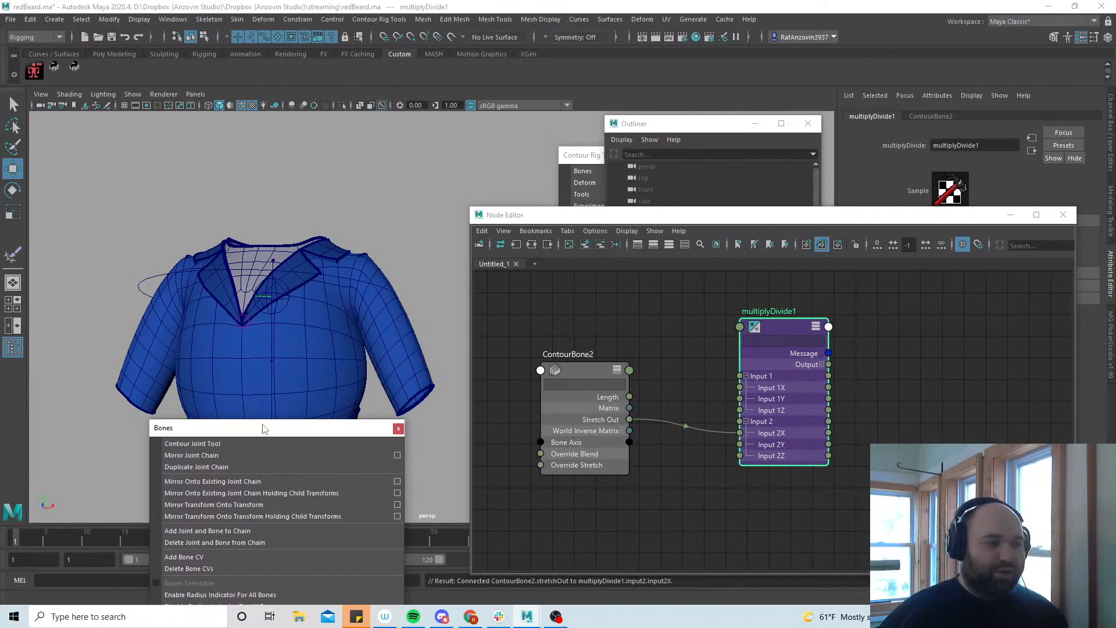
pyautogui.click(272, 360)
pyautogui.click(712, 168)
pyautogui.rightClick(689, 246)
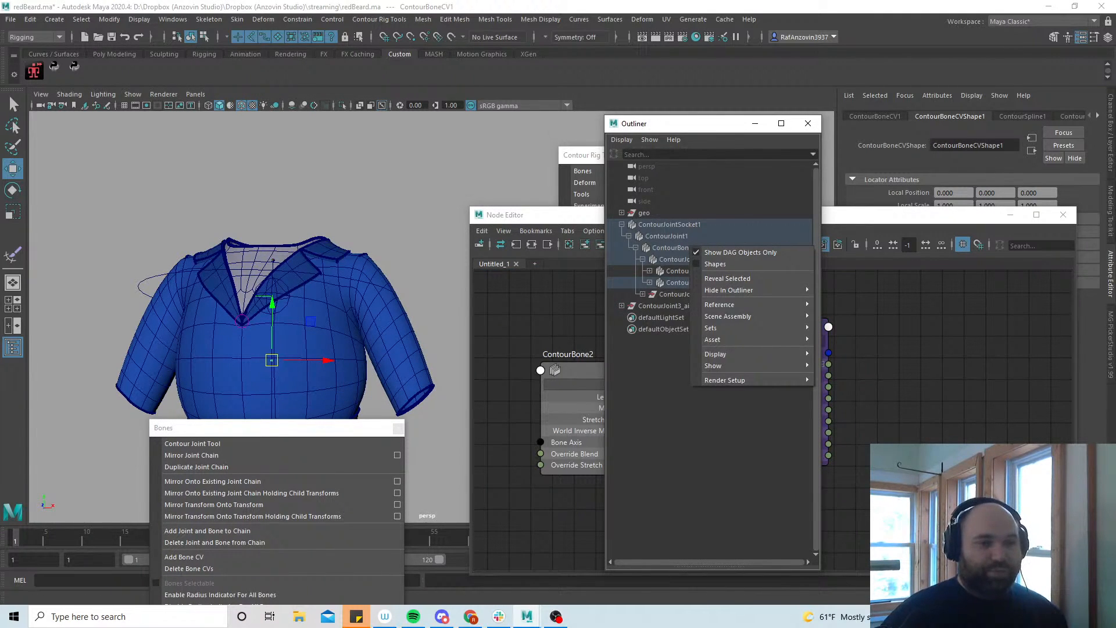
pyautogui.click(1111, 129)
pyautogui.moveTo(914, 215); pyautogui.dragTo(908, 344)
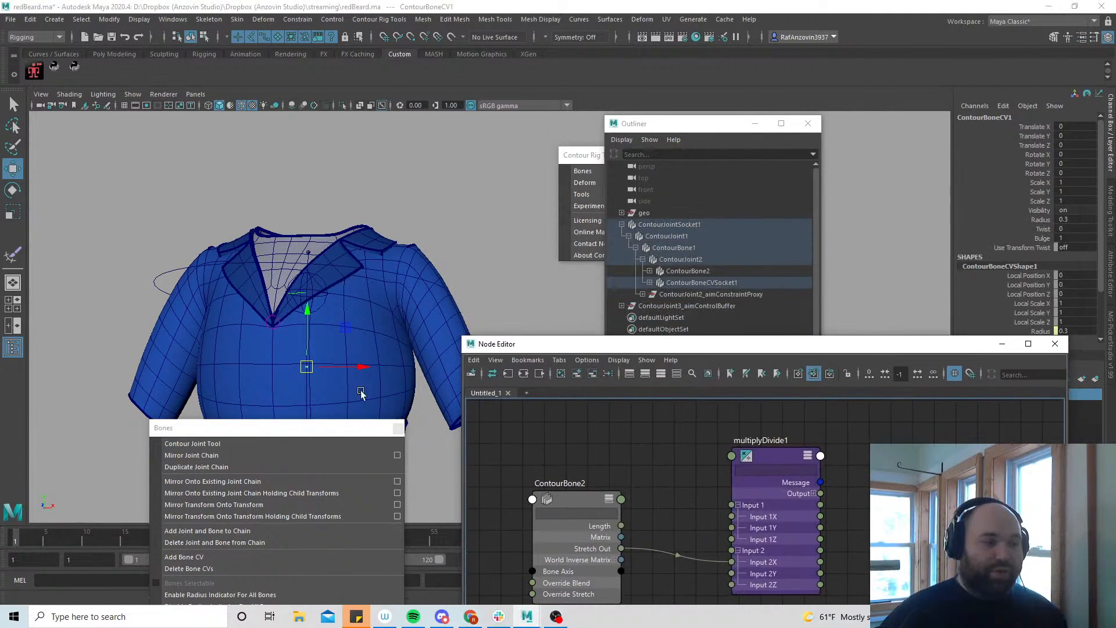
# Try a Bulge value of 1.4 on ContourBoneCV1 and undo it
pyautogui.click(1043, 239)
pyautogui.moveTo(852, 260); pyautogui.dragTo(849, 260, button='middle')
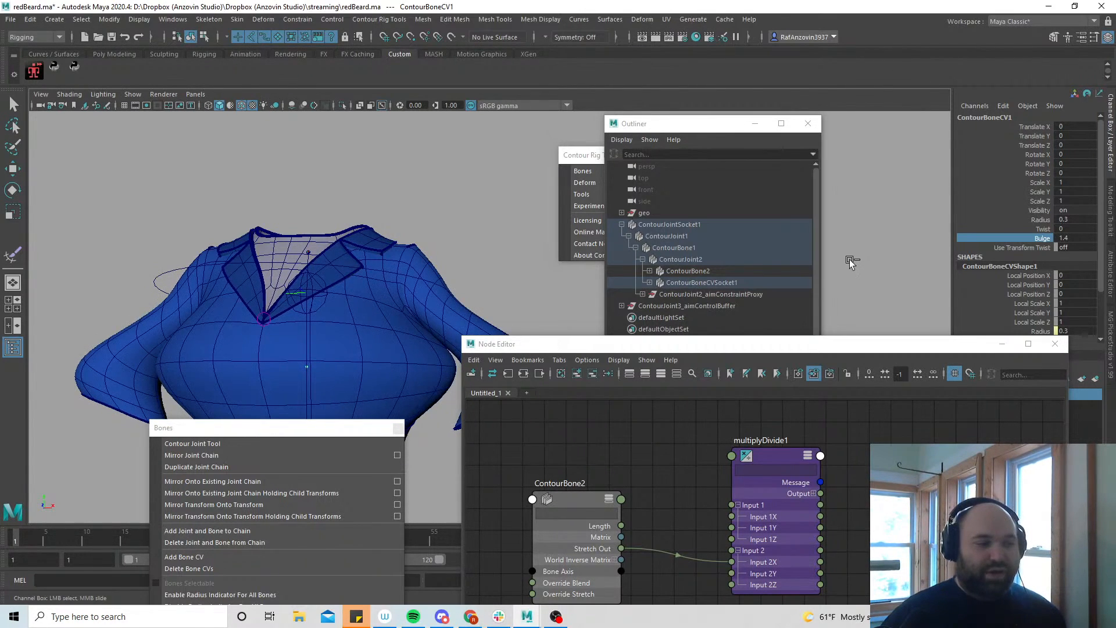
pyautogui.hotkey('ctrl', 'z')
# Reveal ContourBoneCV1 in the Outliner and add it to the node graph beside multiplyDivide1
pyautogui.click(766, 353)
pyautogui.moveTo(759, 348); pyautogui.dragTo(530, 279)
pyautogui.click(694, 118)
pyautogui.rightClick(712, 275)
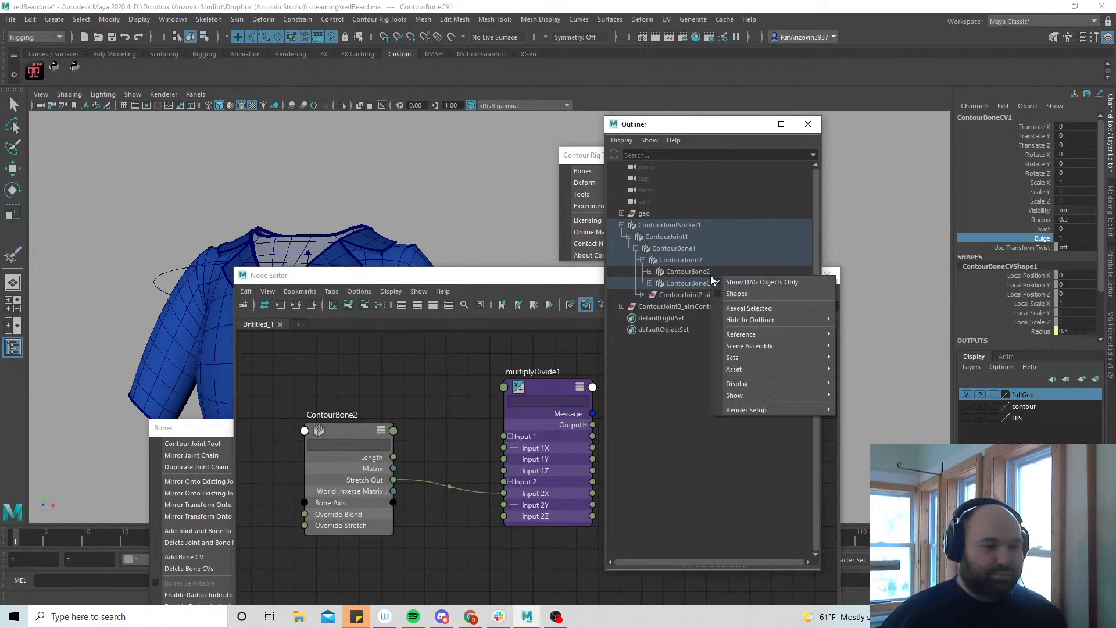
pyautogui.click(748, 308)
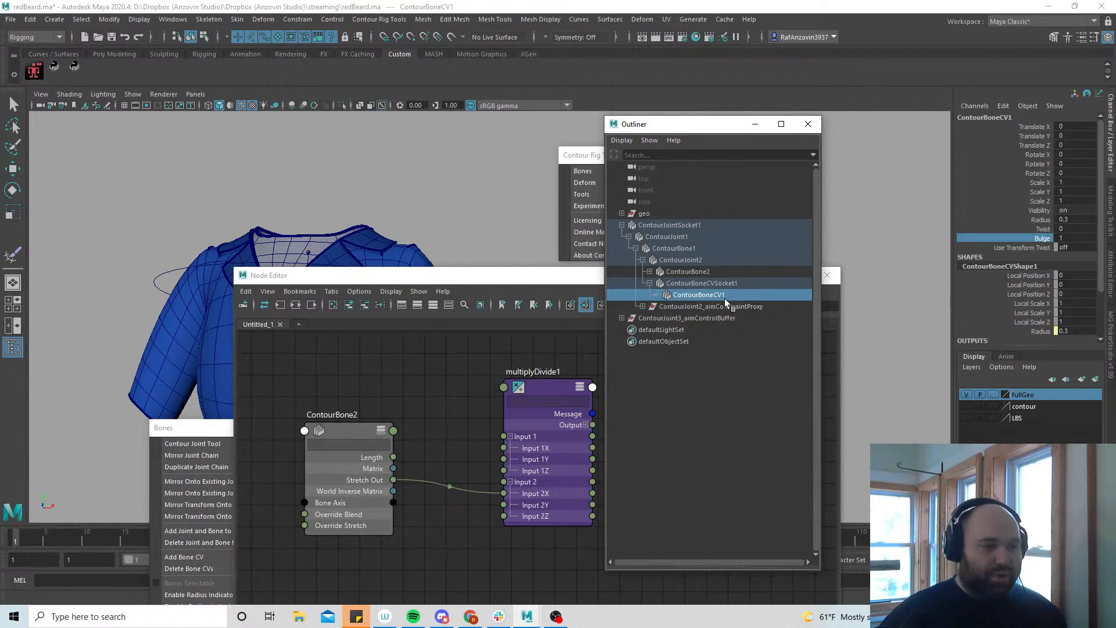
pyautogui.moveTo(701, 129); pyautogui.dragTo(837, 145)
pyautogui.moveTo(875, 313); pyautogui.dragTo(685, 379, button='middle')
# Expand multiplyDivide1's output and connect Output X to ContourBoneCV1's Bulge
pyautogui.click(586, 425)
pyautogui.moveTo(593, 442); pyautogui.dragTo(673, 380)
pyautogui.click(694, 386)
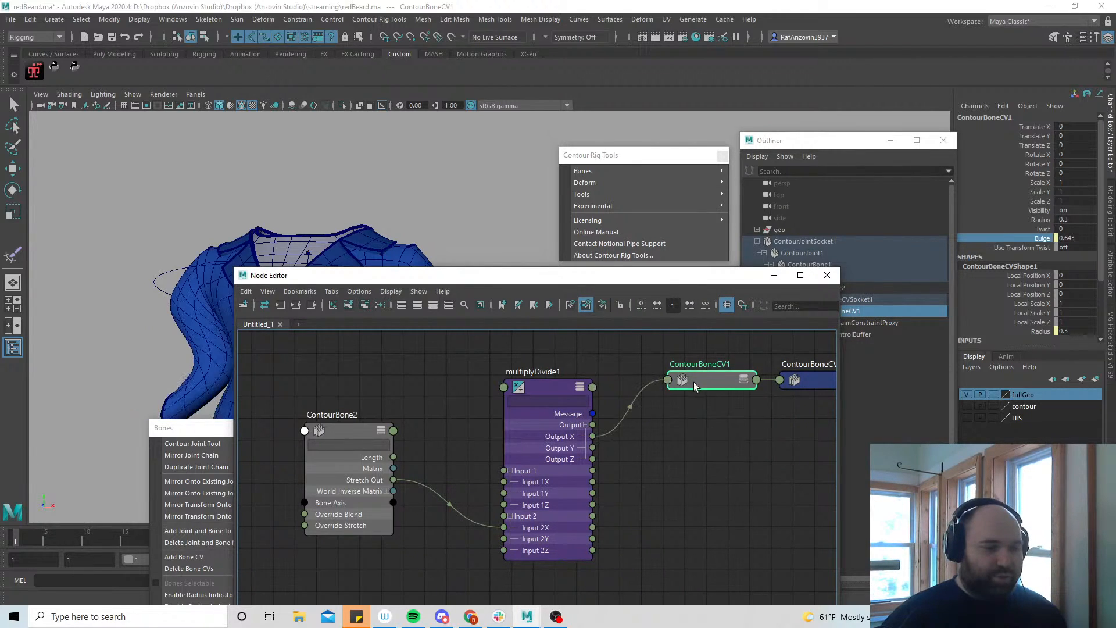
# Uncover the torso and raise ContourJoint3_aimControl to about 29.21, 3.05, 4.301 to test the stretch-driven bulge
pyautogui.moveTo(456, 278); pyautogui.dragTo(705, 301)
pyautogui.click(178, 267)
pyautogui.press('w')
pyautogui.moveTo(257, 429); pyautogui.dragTo(500, 472)
pyautogui.moveTo(306, 291); pyautogui.dragTo(297, 239)
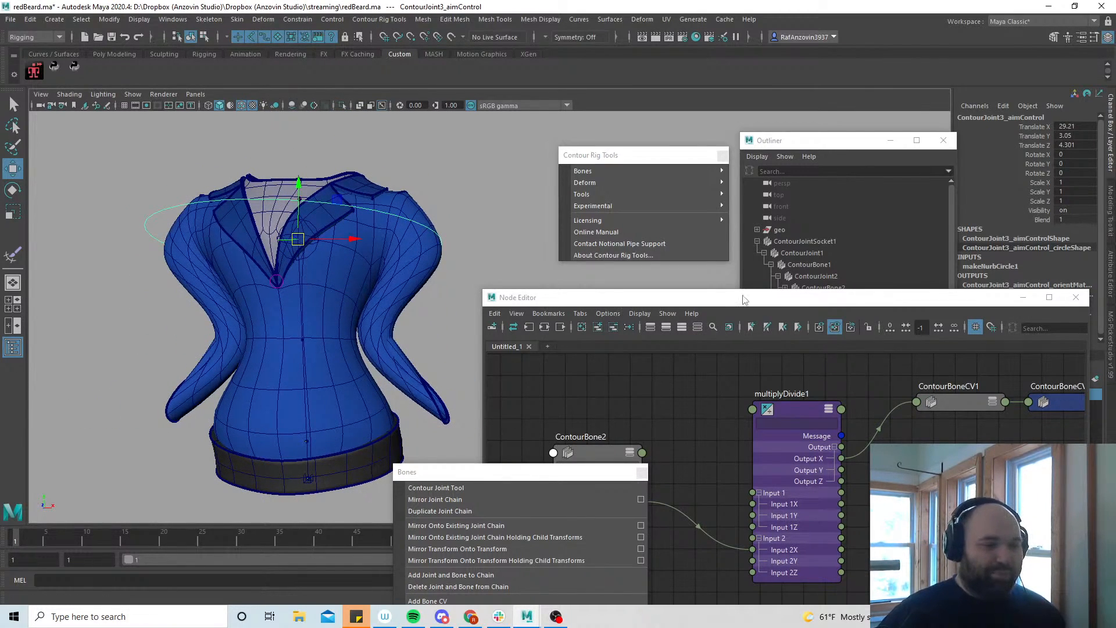
# Make room between multiplyDivide1 and ContourBoneCV1 in the node graph and create a blendColors node there with its attributes shown
pyautogui.moveTo(743, 300); pyautogui.dragTo(569, 246)
pyautogui.keyDown('alt'); pyautogui.moveTo(808, 398); pyautogui.dragTo(671, 399, button='middle'); pyautogui.keyUp('alt')
pyautogui.click(669, 355)
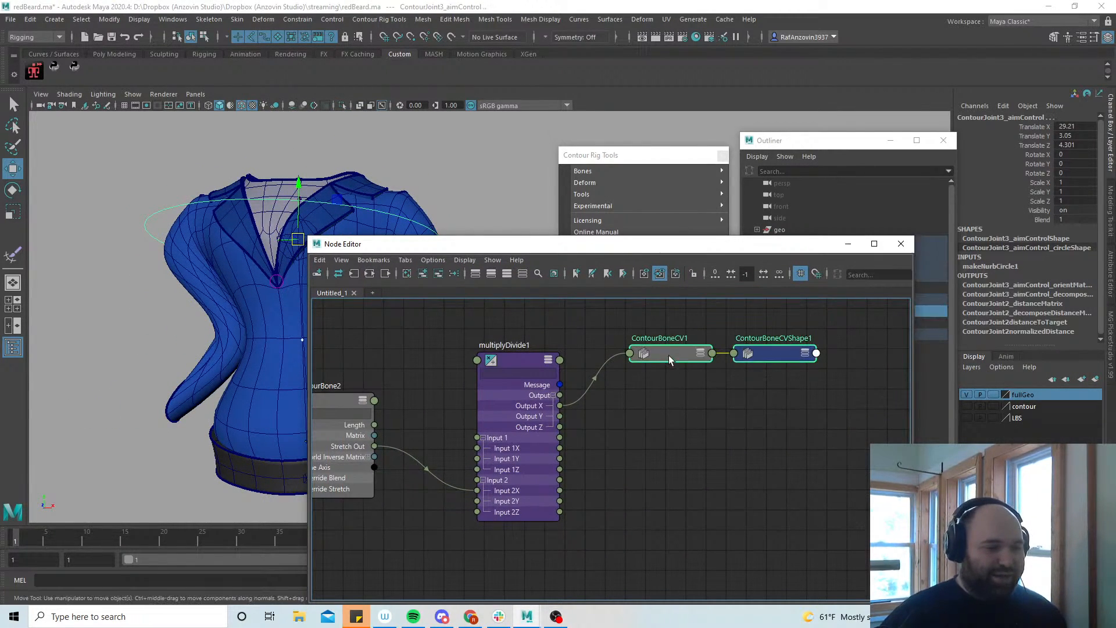
pyautogui.moveTo(669, 355); pyautogui.dragTo(784, 362)
pyautogui.click(640, 438)
pyautogui.press('Tab')
pyautogui.write('blendcol')
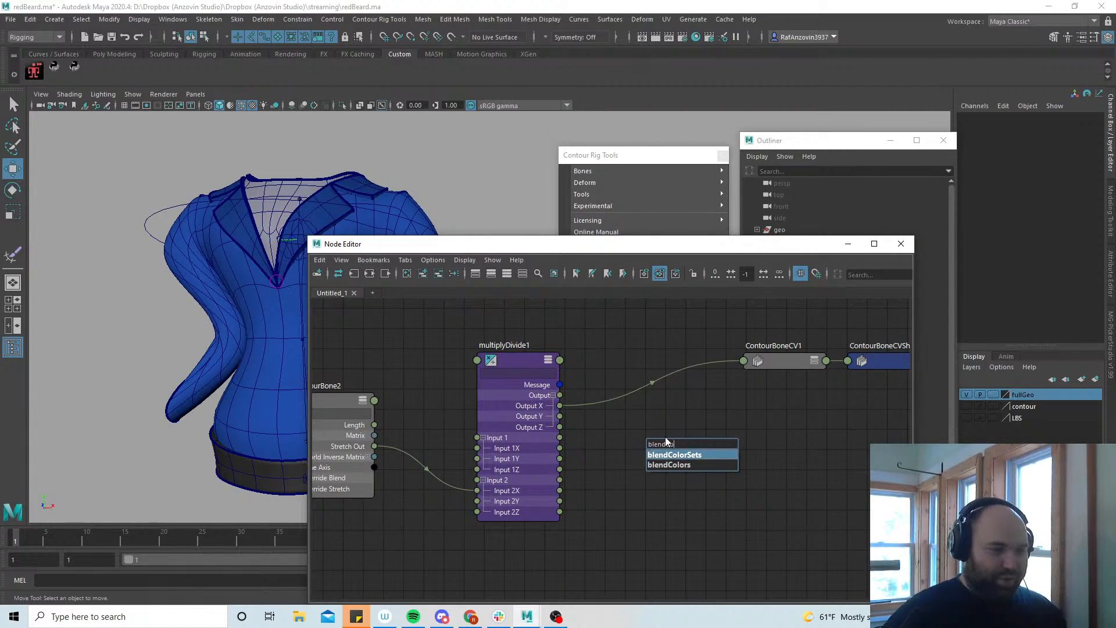
pyautogui.press('Down')
pyautogui.press('Return')
pyautogui.click(718, 446)
pyautogui.click(719, 447)
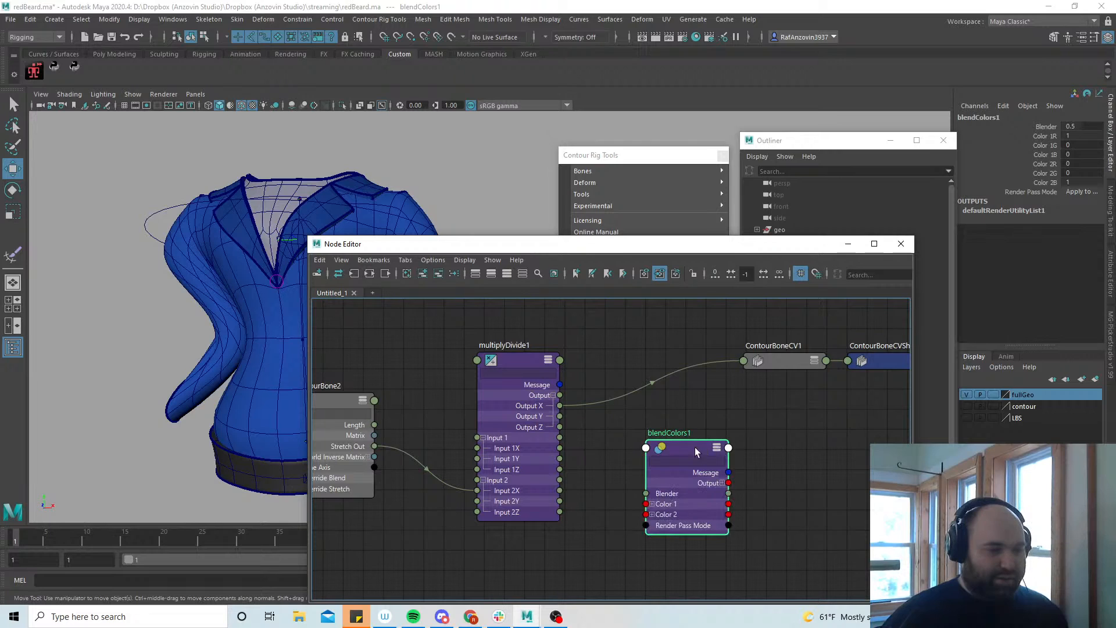
# Expand Color 1 and Color 2 on blendColors1 and connect multiplyDivide1's Output X to Color 1R
pyautogui.moveTo(695, 448); pyautogui.dragTo(698, 424)
pyautogui.click(659, 472)
pyautogui.click(658, 515)
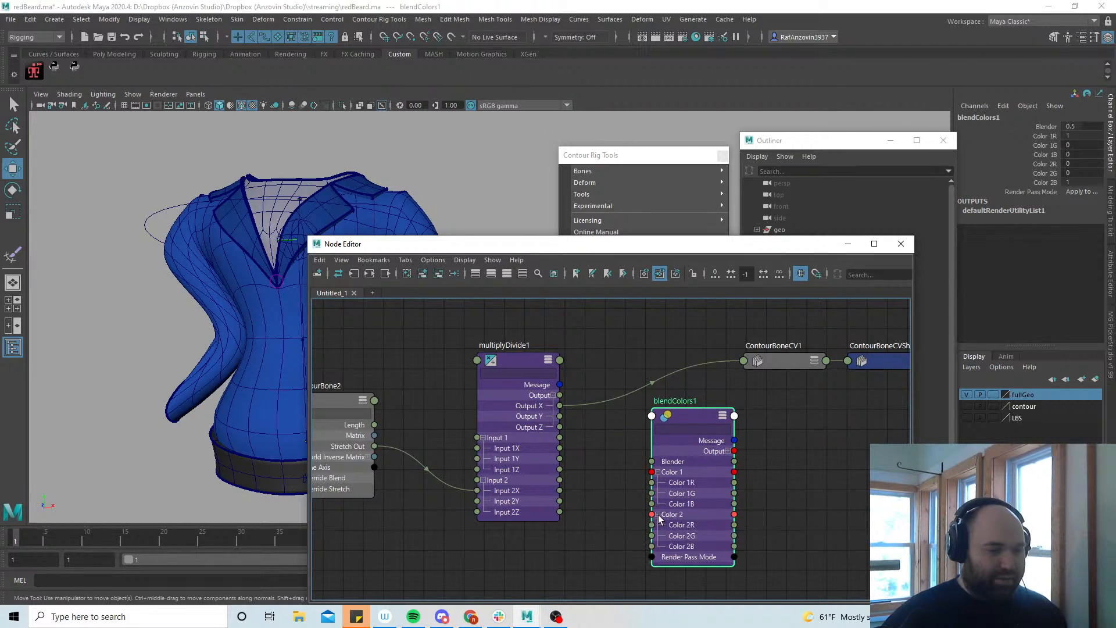
pyautogui.moveTo(560, 406); pyautogui.dragTo(652, 483)
# Show blendColors1 in the Attribute Editor and set its Color 2 to white
pyautogui.click(1111, 277)
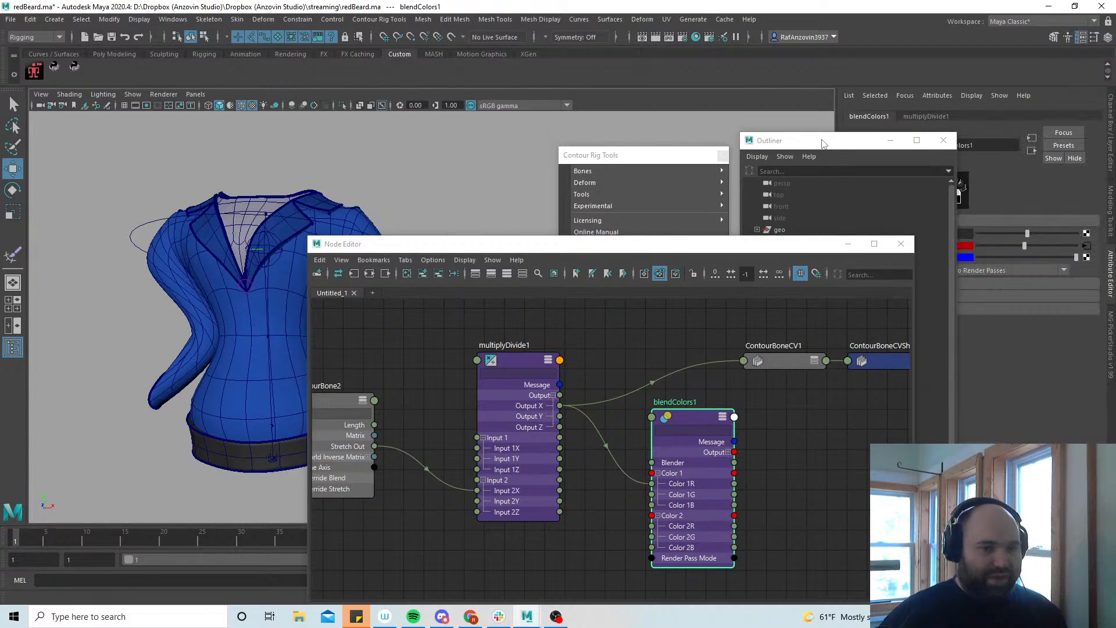
pyautogui.moveTo(830, 147); pyautogui.dragTo(767, 143)
pyautogui.click(958, 259)
pyautogui.click(996, 291)
pyautogui.click(624, 316)
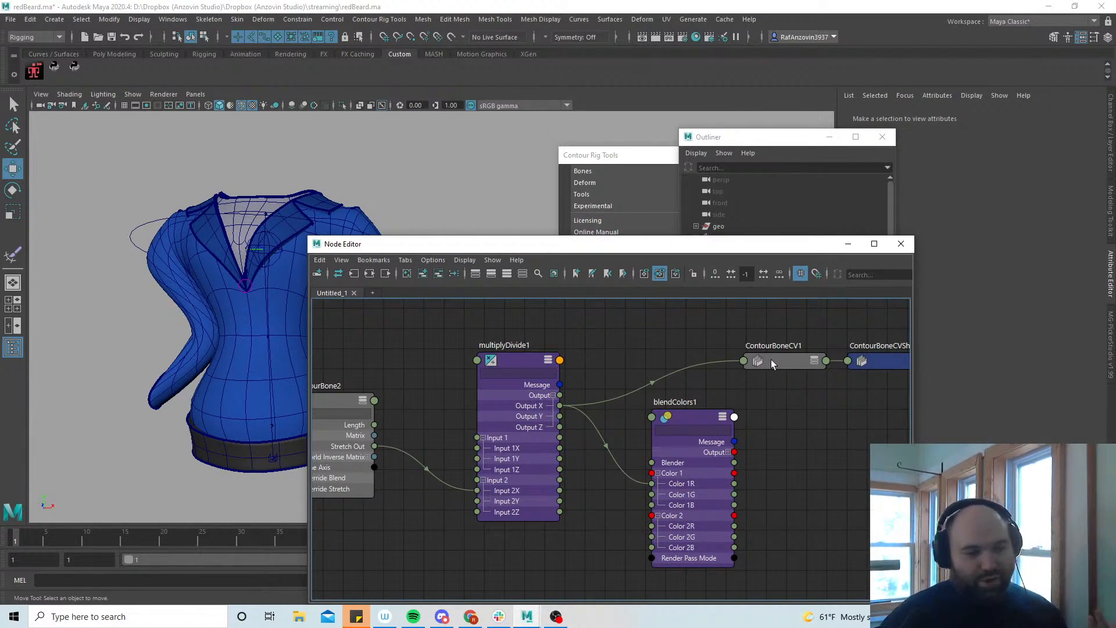
# Expand blendColors1's output and connect Output R to ContourBoneCV1's Bulge in place of the direct multiplyDivide1 connection
pyautogui.moveTo(700, 417); pyautogui.dragTo(683, 414)
pyautogui.click(713, 451)
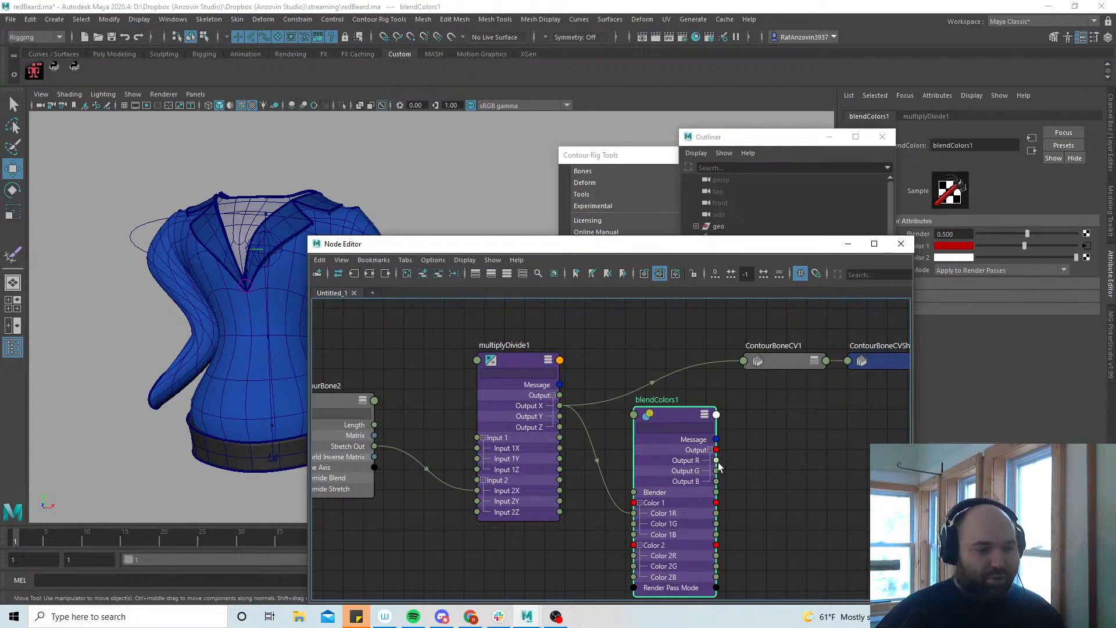
pyautogui.moveTo(745, 446); pyautogui.dragTo(744, 357)
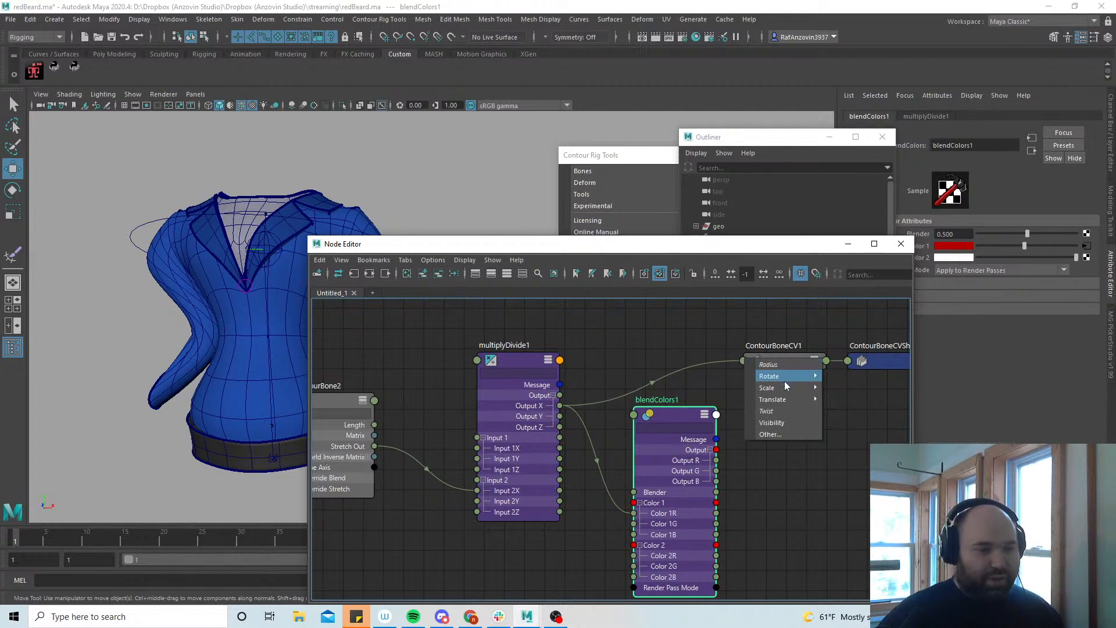
pyautogui.click(790, 432)
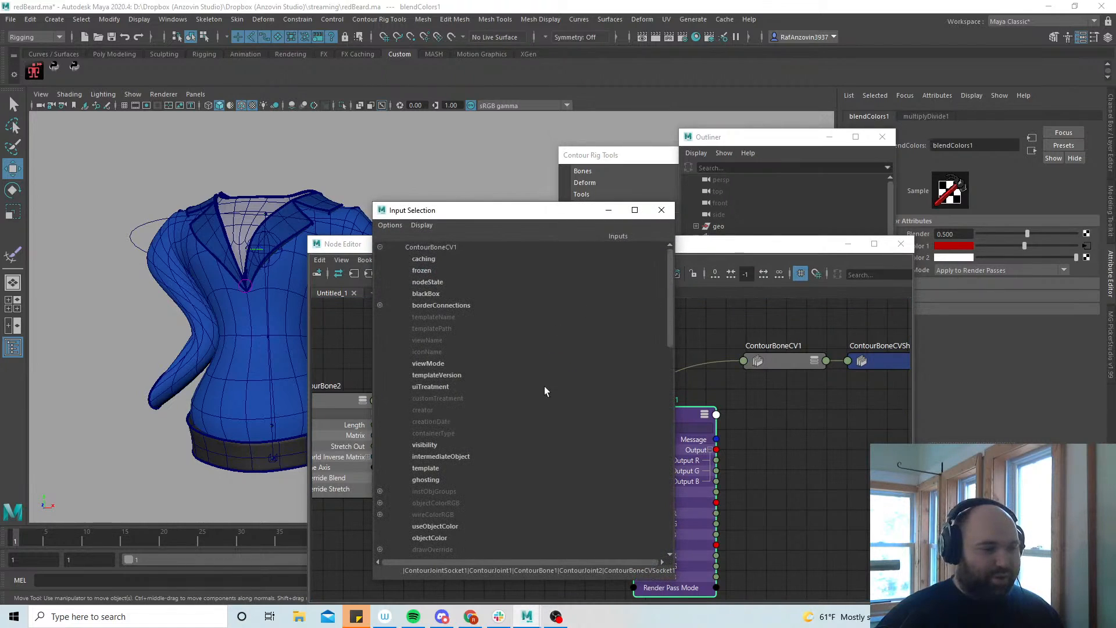
pyautogui.scroll(-10, 542, 403)
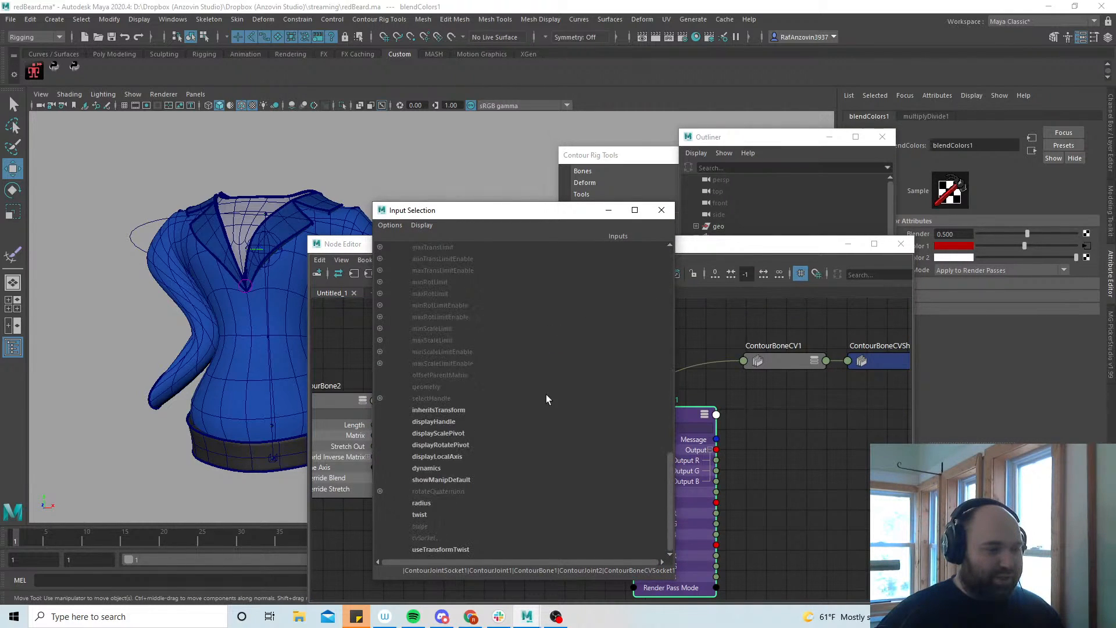
pyautogui.click(662, 210)
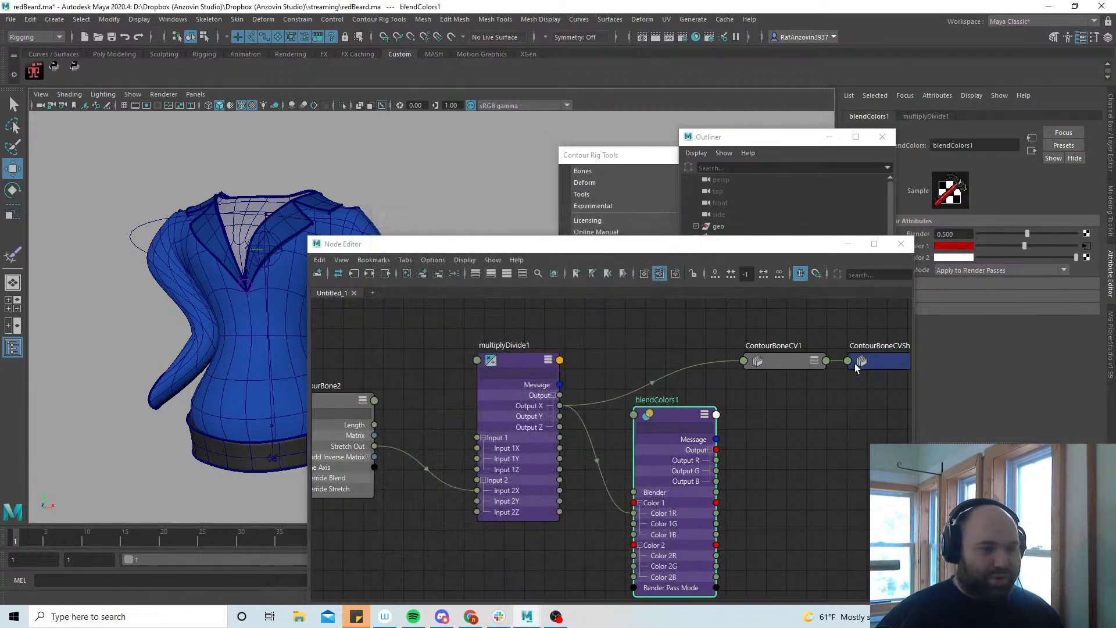
pyautogui.scroll(-2, 796, 367)
pyautogui.click(812, 373)
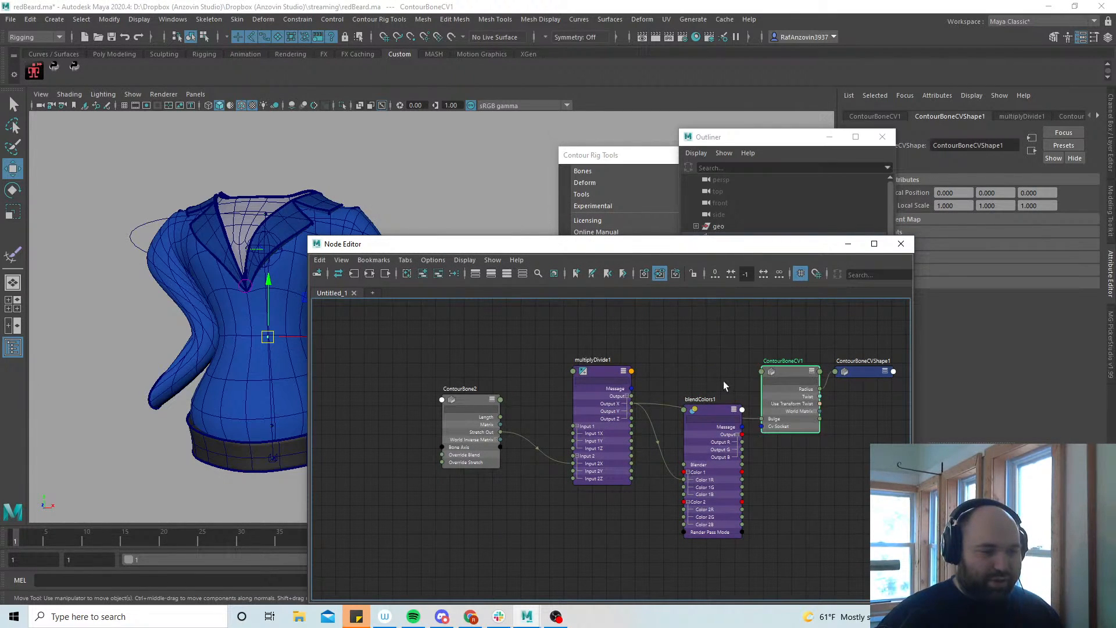
pyautogui.keyDown('alt'); pyautogui.moveTo(707, 357); pyautogui.dragTo(631, 345, button='middle'); pyautogui.keyUp('alt')
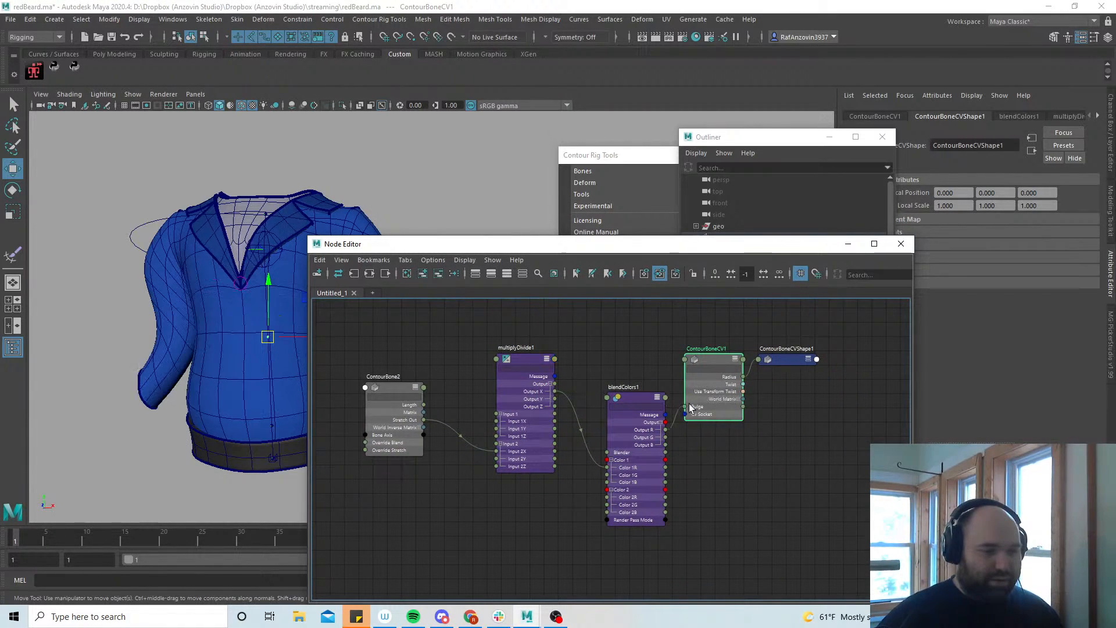
pyautogui.moveTo(469, 248); pyautogui.dragTo(604, 237)
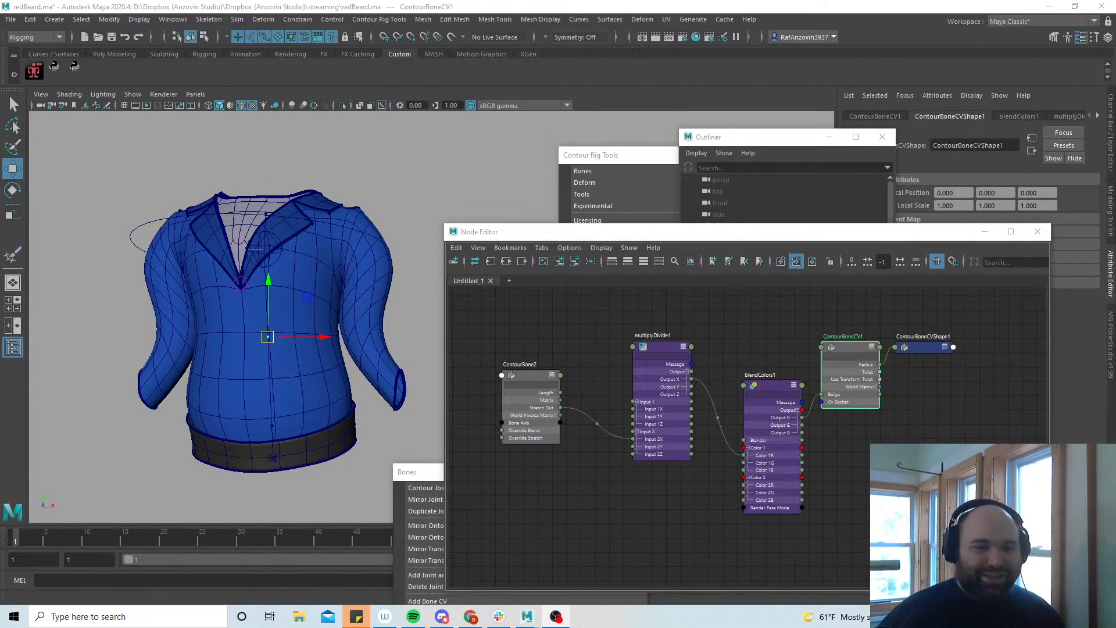
# Select ContourJoint3 and ContourJoint2 on the torso and add both joints to the node graph
pyautogui.click(135, 225)
pyautogui.keyDown('alt'); pyautogui.moveTo(314, 318); pyautogui.dragTo(280, 280); pyautogui.keyUp('alt')
pyautogui.click(291, 291)
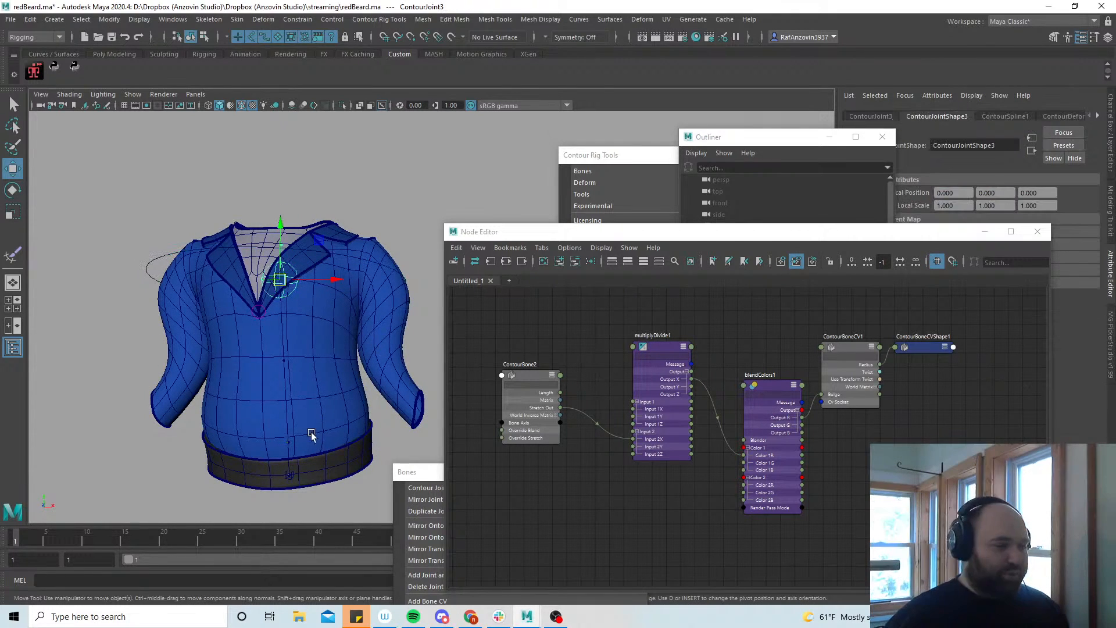
pyautogui.click(291, 445)
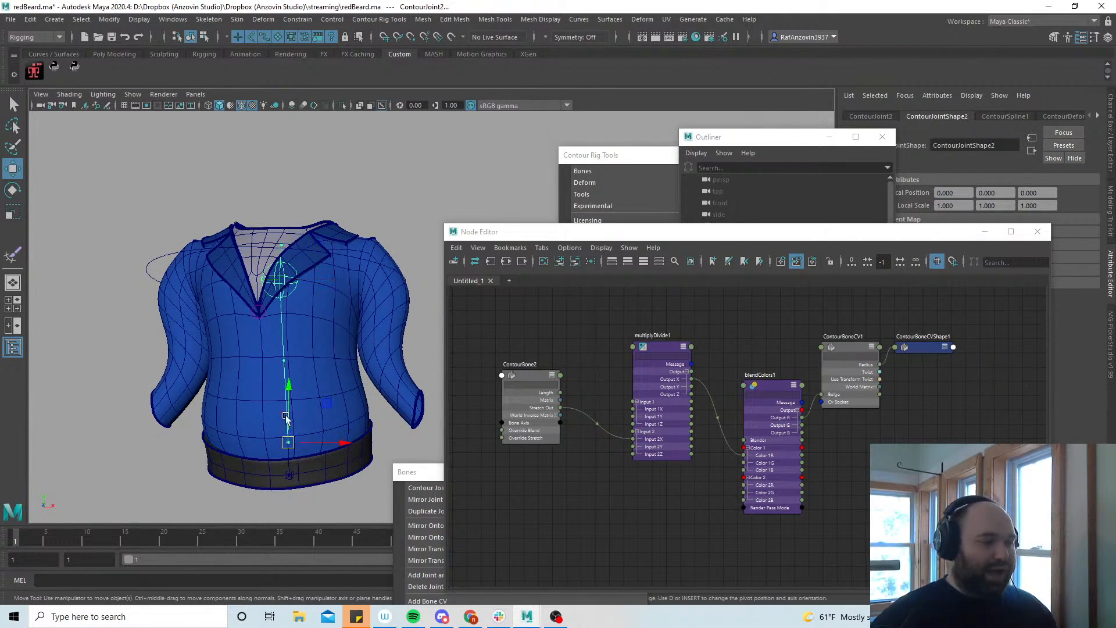
pyautogui.click(762, 138)
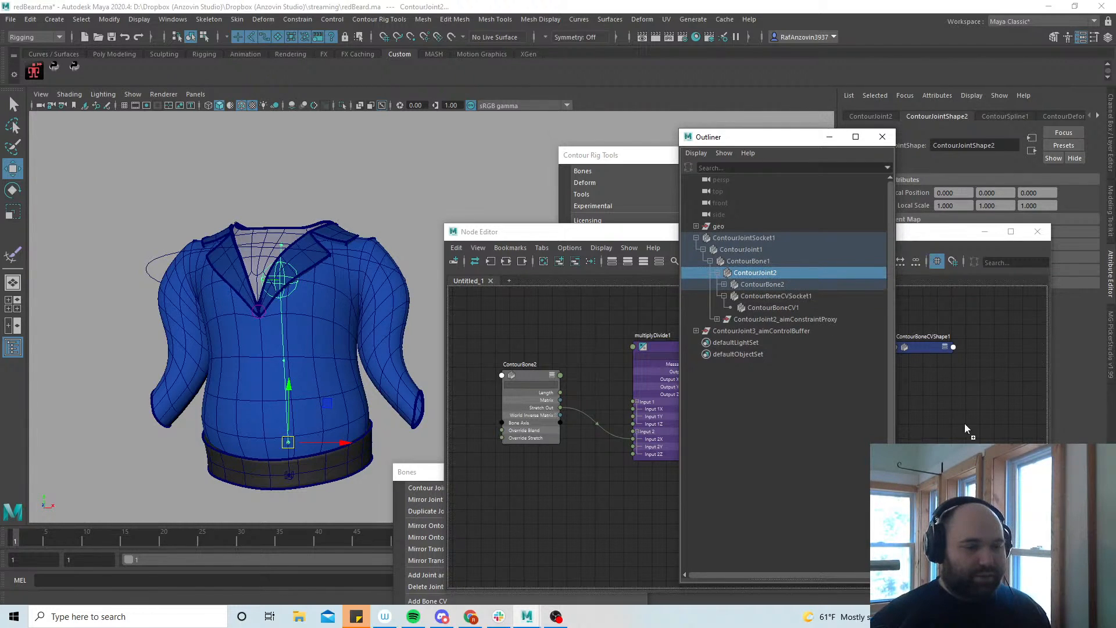
pyautogui.click(933, 389)
pyautogui.moveTo(898, 395); pyautogui.dragTo(824, 430)
# Create a second blendColors node beside the joint nodes and expand its Color 1 and Color 2 channels
pyautogui.press('Tab')
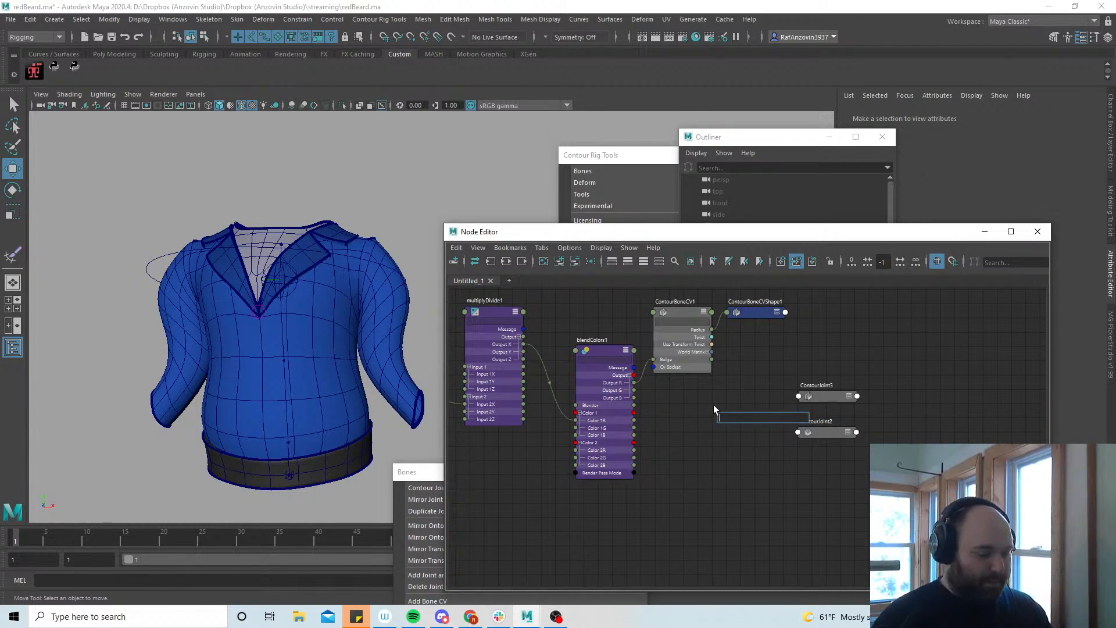
pyautogui.write('blend')
pyautogui.click(738, 438)
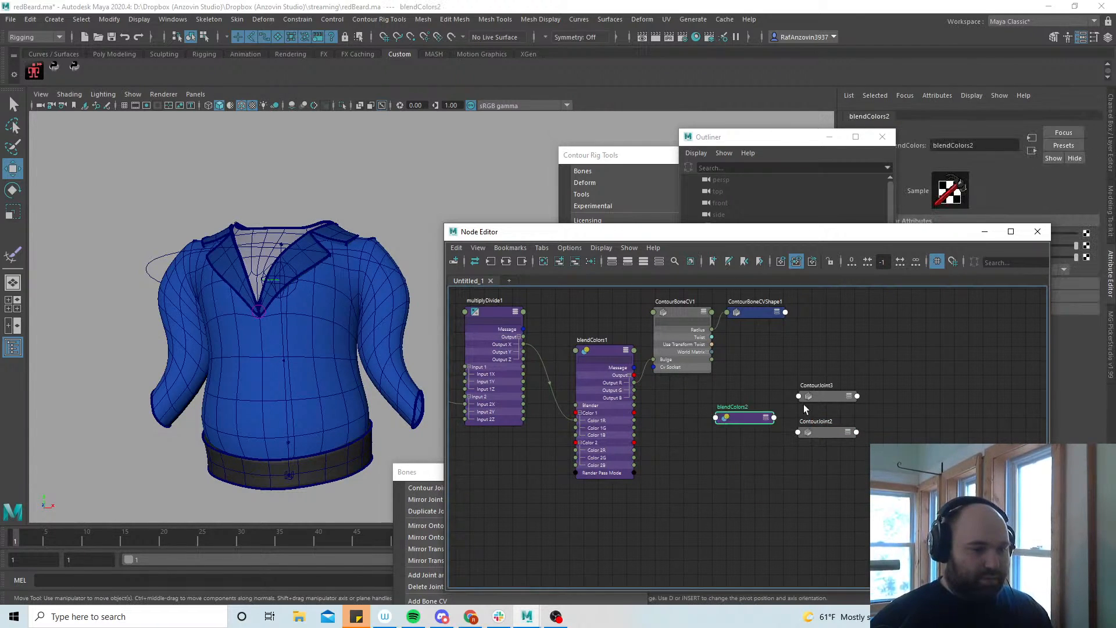
pyautogui.click(766, 419)
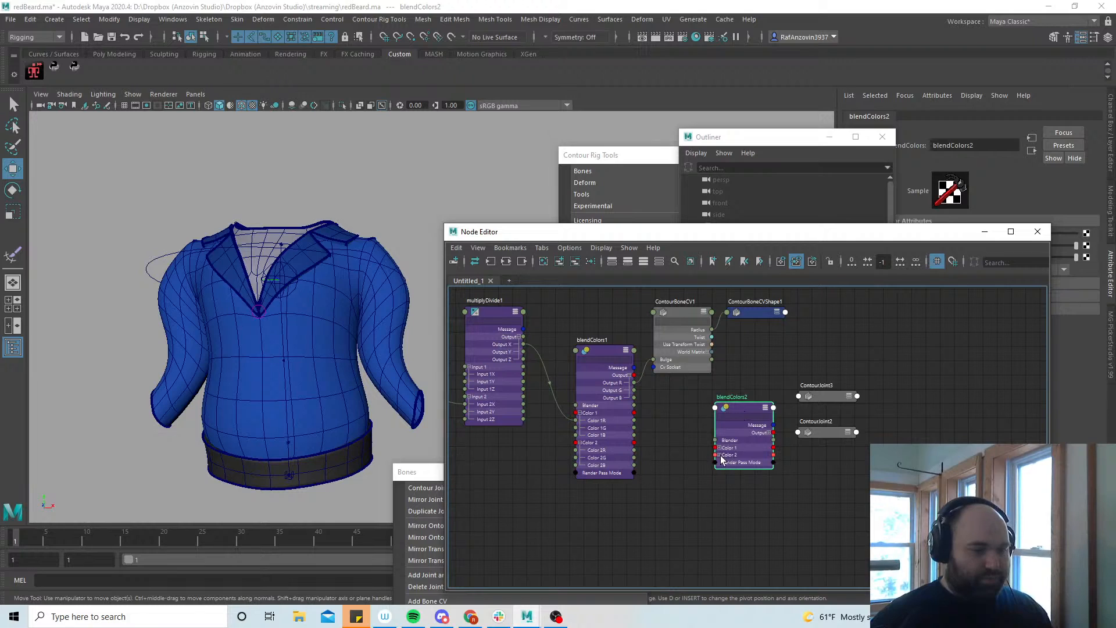
pyautogui.click(720, 455)
pyautogui.click(720, 448)
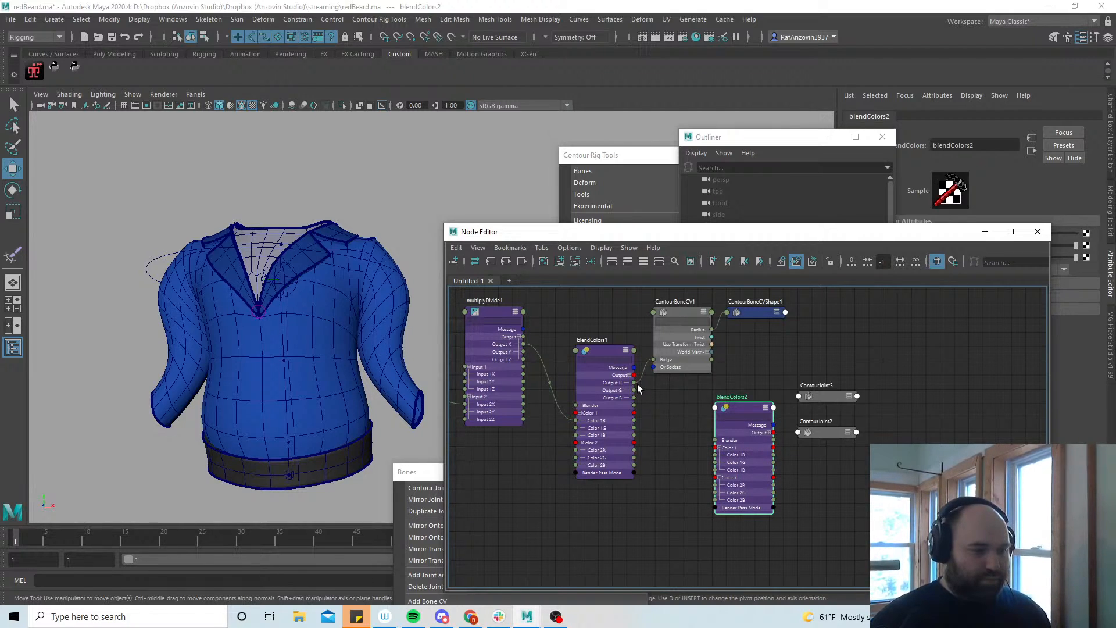
# Connect blendColors1's Output R to blendColors2's Color 1R and edit the Color 2 swatch of blendColors2
pyautogui.moveTo(658, 396); pyautogui.dragTo(733, 442)
pyautogui.moveTo(873, 235); pyautogui.dragTo(686, 239)
pyautogui.click(967, 258)
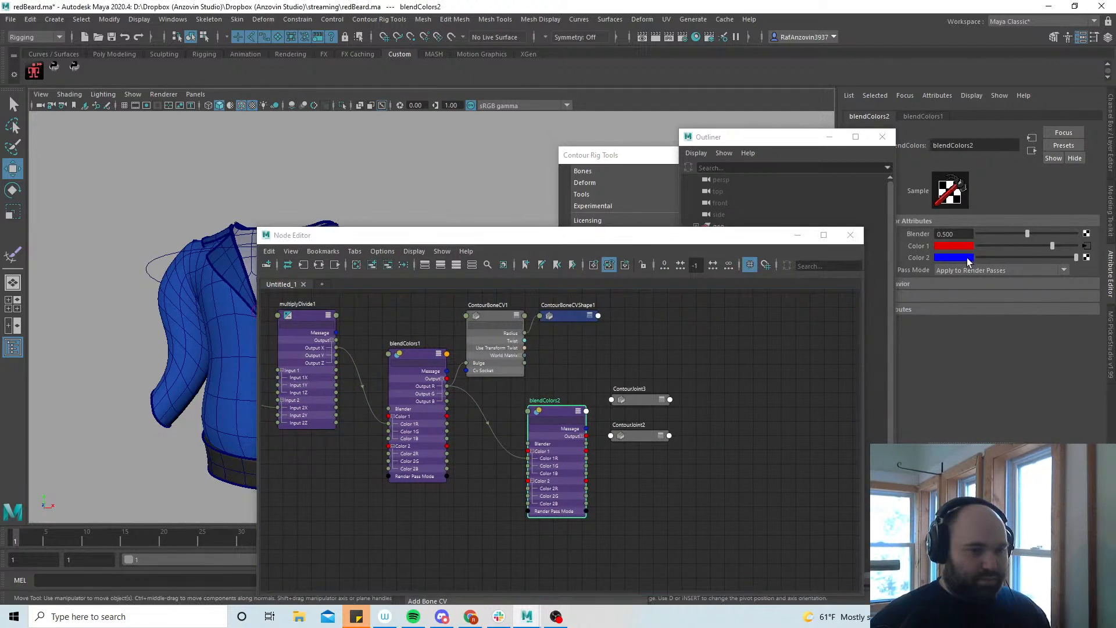
pyautogui.click(895, 254)
# Space out the two joint nodes and connect blendColors2's Output R to the Bulge of ContourJoint3 and ContourJoint2
pyautogui.click(702, 453)
pyautogui.keyDown('alt'); pyautogui.moveTo(640, 477); pyautogui.dragTo(676, 472, button='middle'); pyautogui.keyUp('alt')
pyautogui.keyDown('alt'); pyautogui.moveTo(676, 472); pyautogui.dragTo(711, 458, button='right'); pyautogui.keyUp('alt')
pyautogui.moveTo(691, 418); pyautogui.dragTo(740, 440)
pyautogui.click(754, 439)
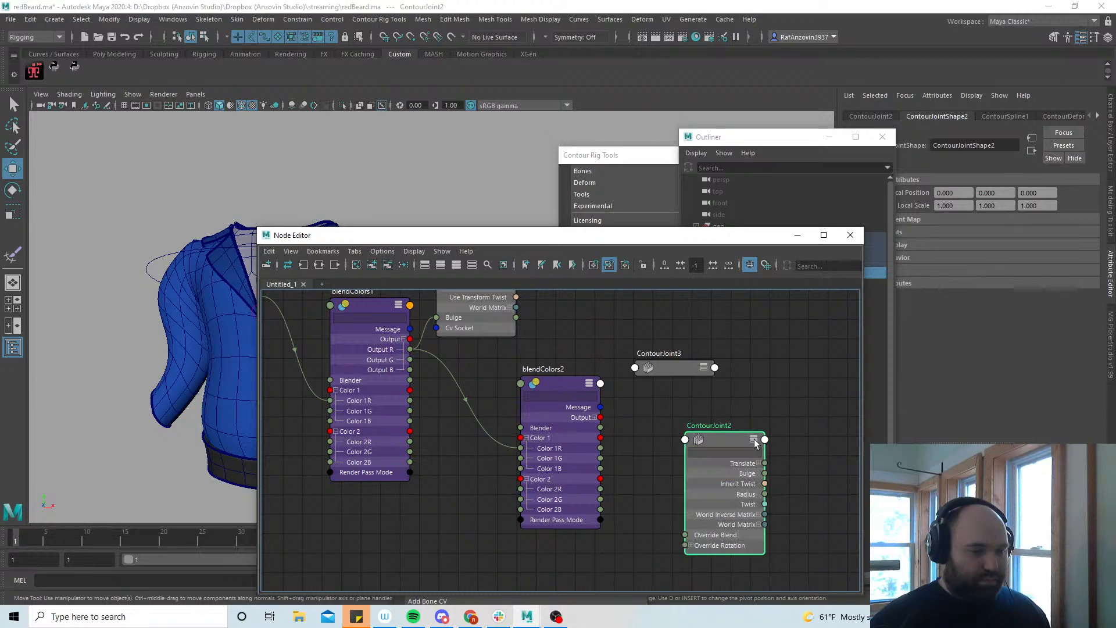
pyautogui.moveTo(680, 369); pyautogui.dragTo(721, 343)
pyautogui.click(593, 417)
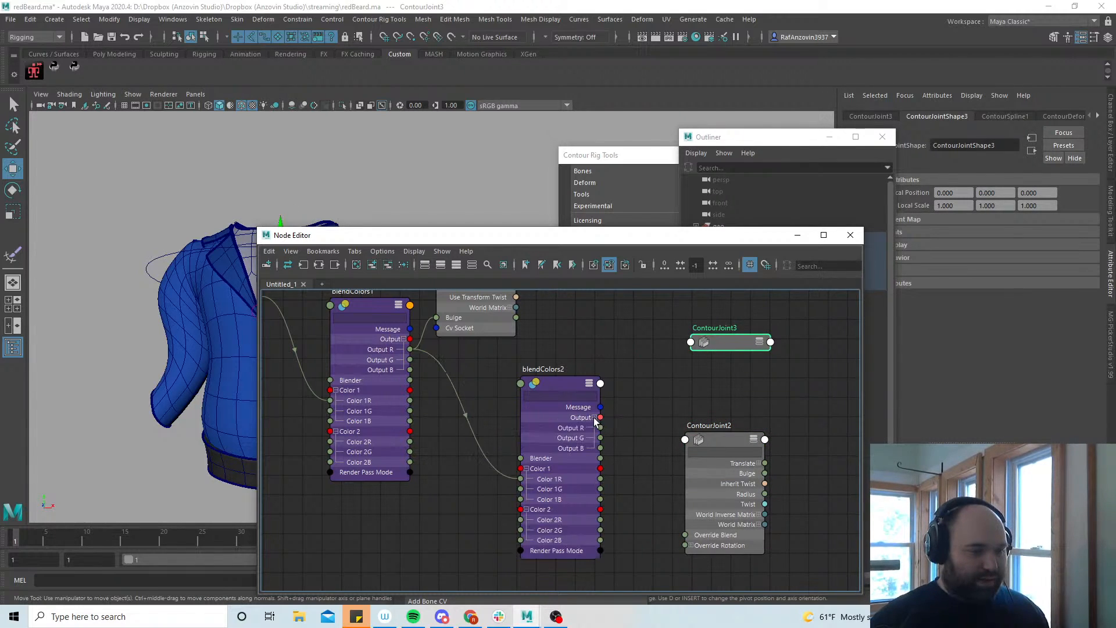
pyautogui.moveTo(600, 428); pyautogui.dragTo(690, 343)
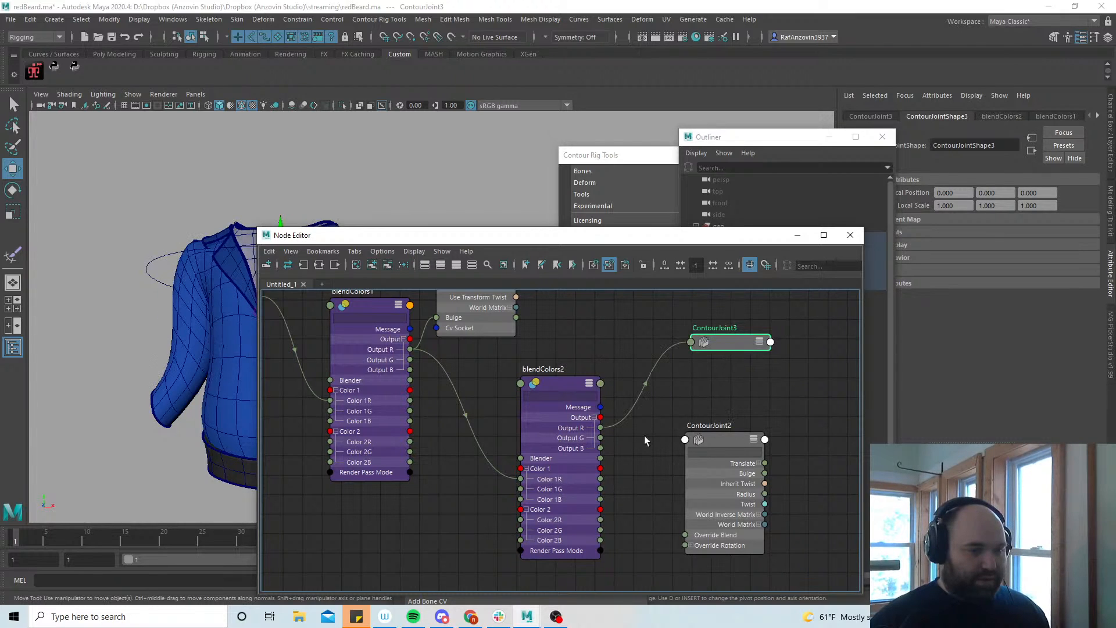
pyautogui.moveTo(678, 441); pyautogui.dragTo(685, 440)
# Uncover the torso, then lower and rotate ContourJoint3_aimControl to test the squash and stretch bulge
pyautogui.moveTo(455, 235); pyautogui.dragTo(681, 306)
pyautogui.click(148, 266)
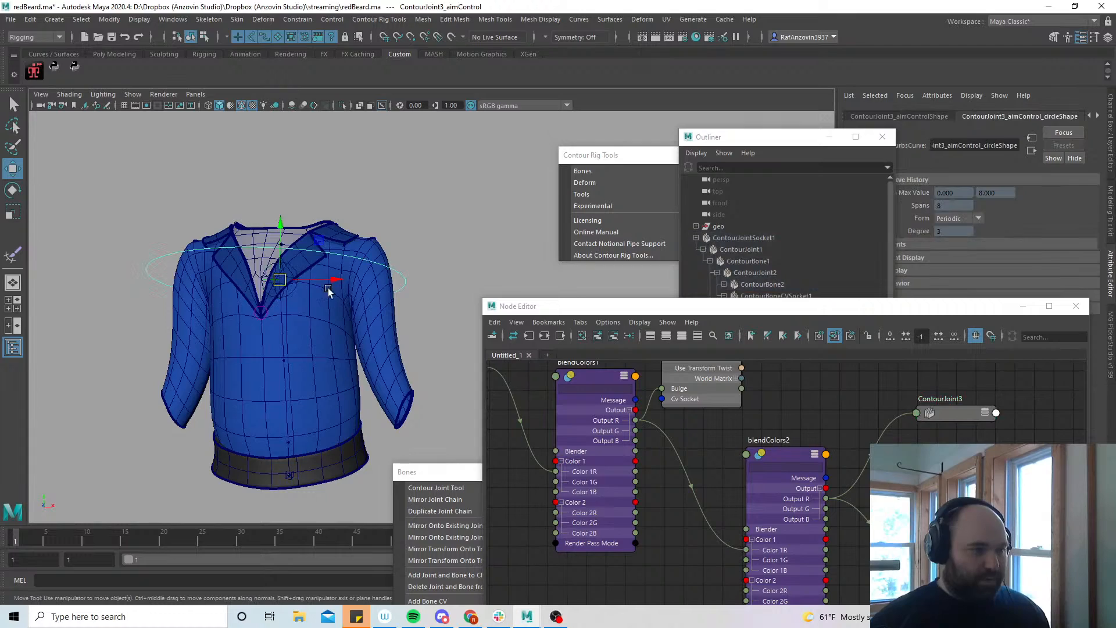
pyautogui.moveTo(279, 279); pyautogui.dragTo(272, 342)
pyautogui.press('e')
pyautogui.press('w')
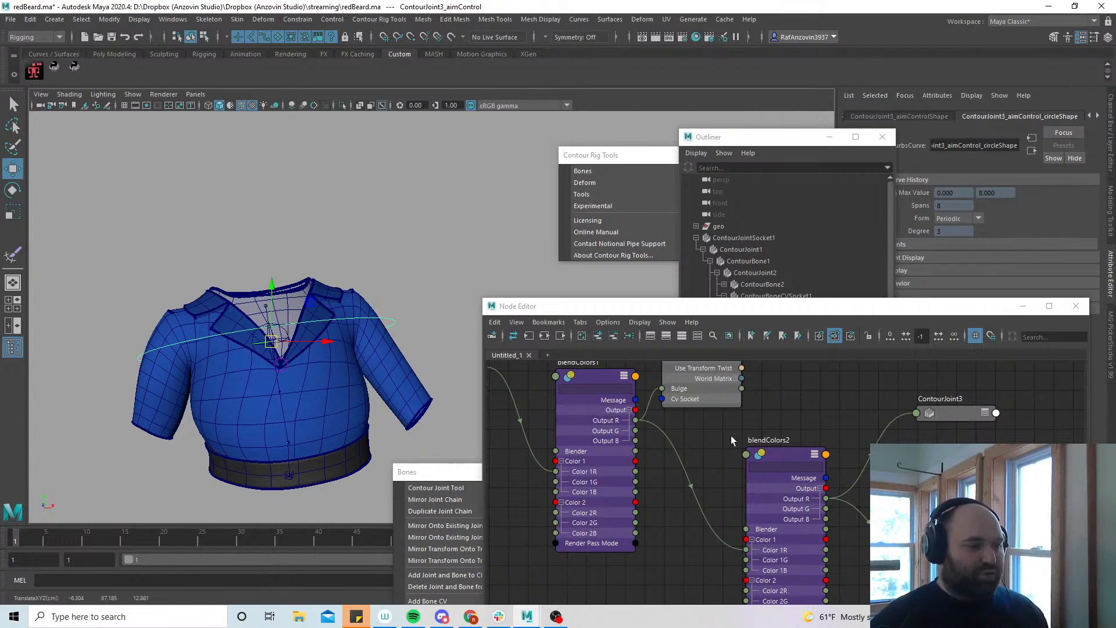
pyautogui.moveTo(271, 342); pyautogui.dragTo(327, 334)
pyautogui.press('e')
pyautogui.press('w')
pyautogui.press('e')
# Bring the whole node network into view and move multiplyDivide1 and ContourBone2 lower in the graph
pyautogui.moveTo(746, 306); pyautogui.dragTo(690, 134)
pyautogui.keyDown('alt'); pyautogui.moveTo(658, 313); pyautogui.dragTo(791, 367, button='middle'); pyautogui.keyUp('alt')
pyautogui.keyDown('alt'); pyautogui.moveTo(792, 367); pyautogui.dragTo(661, 351, button='right'); pyautogui.keyUp('alt')
pyautogui.keyDown('alt'); pyautogui.moveTo(661, 351); pyautogui.dragTo(688, 354, button='middle'); pyautogui.keyUp('alt')
pyautogui.moveTo(638, 267); pyautogui.dragTo(633, 336)
pyautogui.moveTo(511, 293); pyautogui.dragTo(529, 391)
pyautogui.keyDown('alt'); pyautogui.moveTo(579, 361); pyautogui.dragTo(561, 336, button='middle'); pyautogui.keyUp('alt')
pyautogui.keyDown('alt'); pyautogui.moveTo(562, 337); pyautogui.dragTo(573, 338, button='right'); pyautogui.keyUp('alt')
pyautogui.keyDown('alt'); pyautogui.moveTo(563, 335); pyautogui.dragTo(545, 336, button='middle'); pyautogui.keyUp('alt')
pyautogui.keyDown('alt'); pyautogui.moveTo(545, 332); pyautogui.dragTo(551, 328, button='right'); pyautogui.keyUp('alt')
pyautogui.keyDown('alt'); pyautogui.moveTo(550, 327); pyautogui.dragTo(546, 331, button='middle'); pyautogui.keyUp('alt')
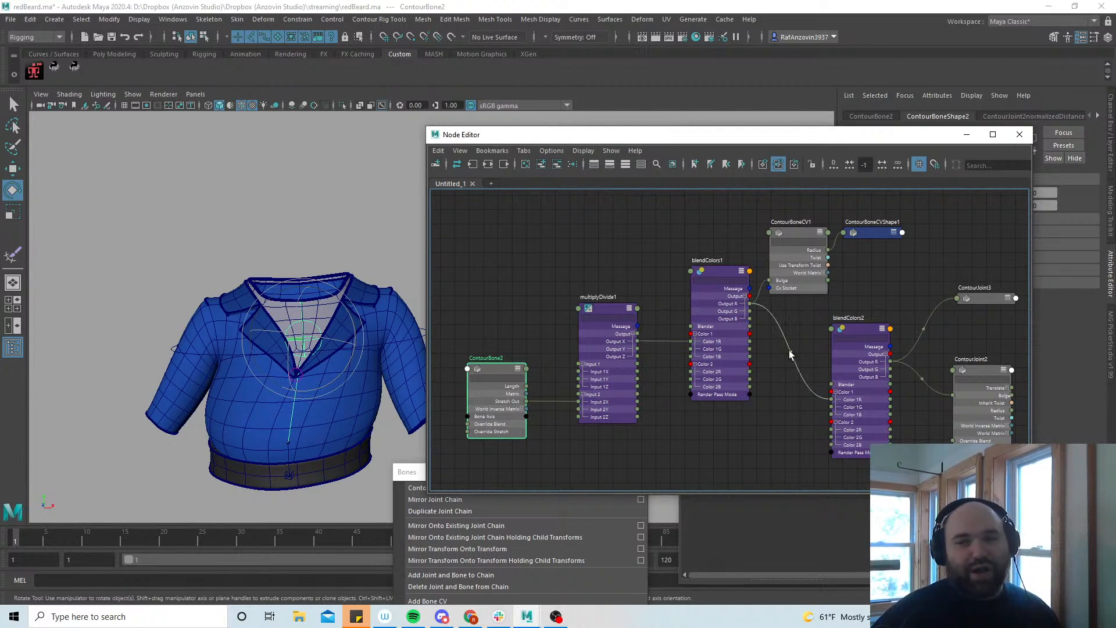
# Examine the network from ContourBone2's Stretch Out through multiplyDivide1 and both blendColors nodes to the bone CV and joint bulges
pyautogui.moveTo(493, 368)
pyautogui.mouseDown()
pyautogui.moveTo(487, 337)
pyautogui.moveTo(492, 368)
pyautogui.mouseUp()
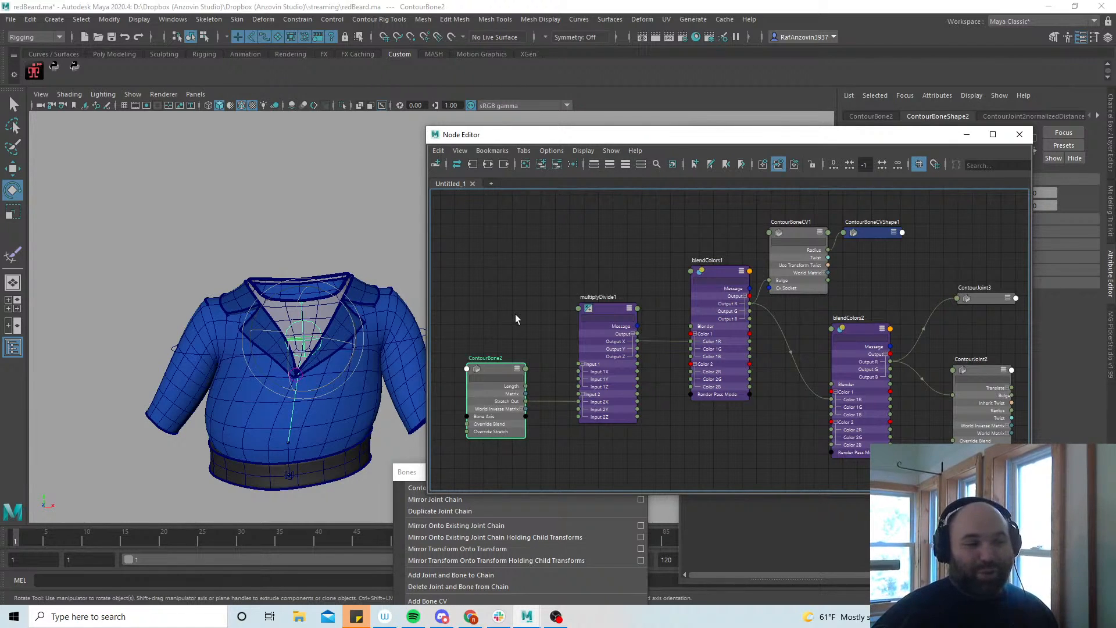
pyautogui.scroll(-3, 581, 366)
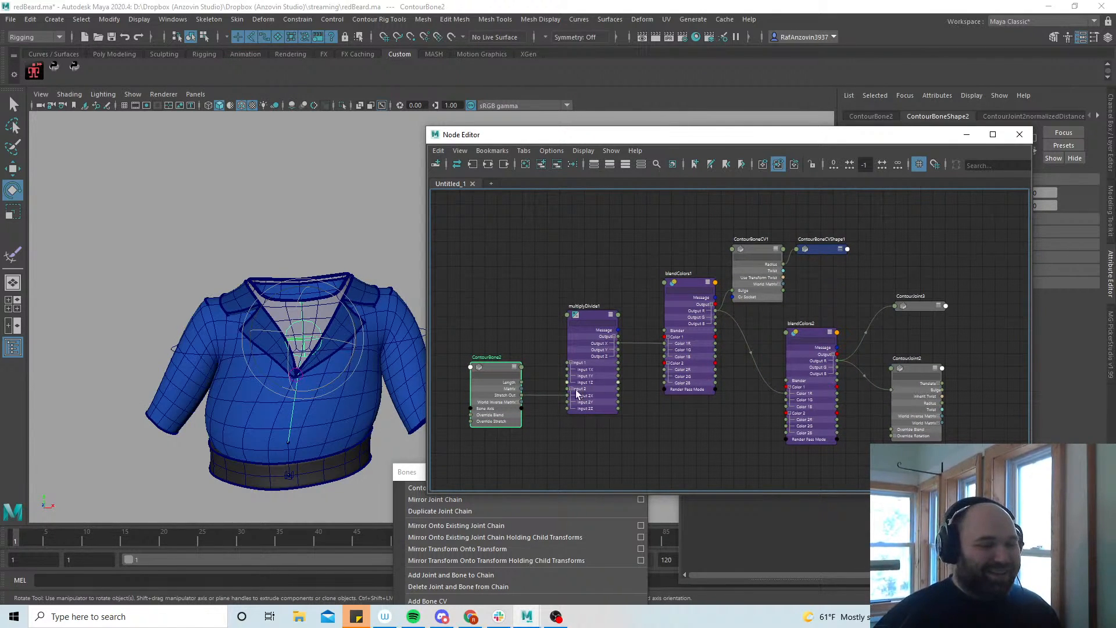
pyautogui.scroll(2, 688, 409)
pyautogui.scroll(-1, 705, 410)
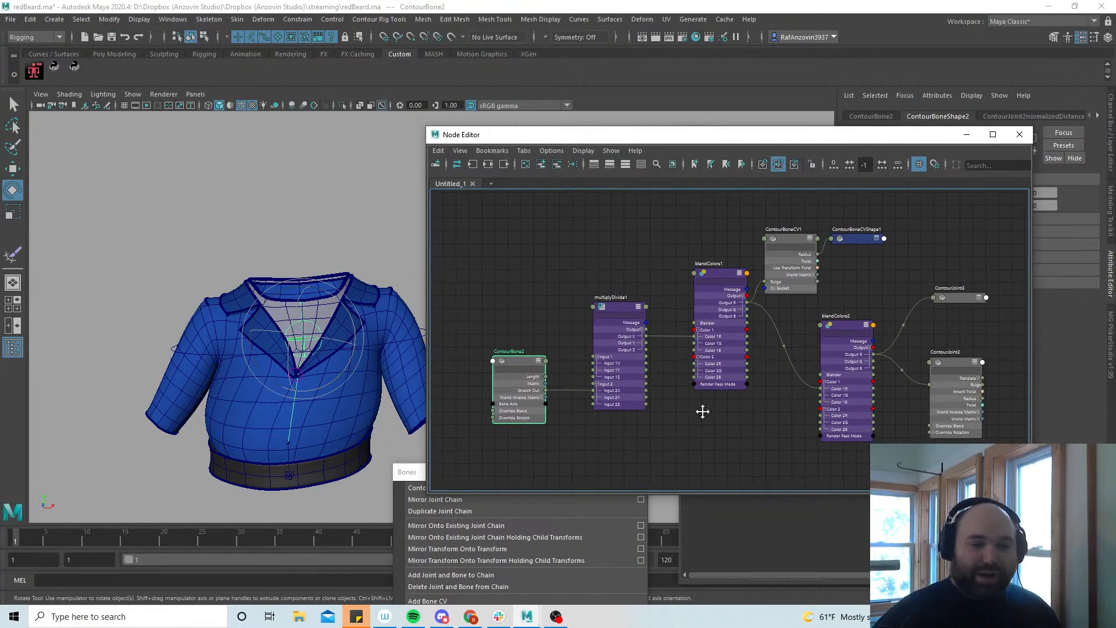
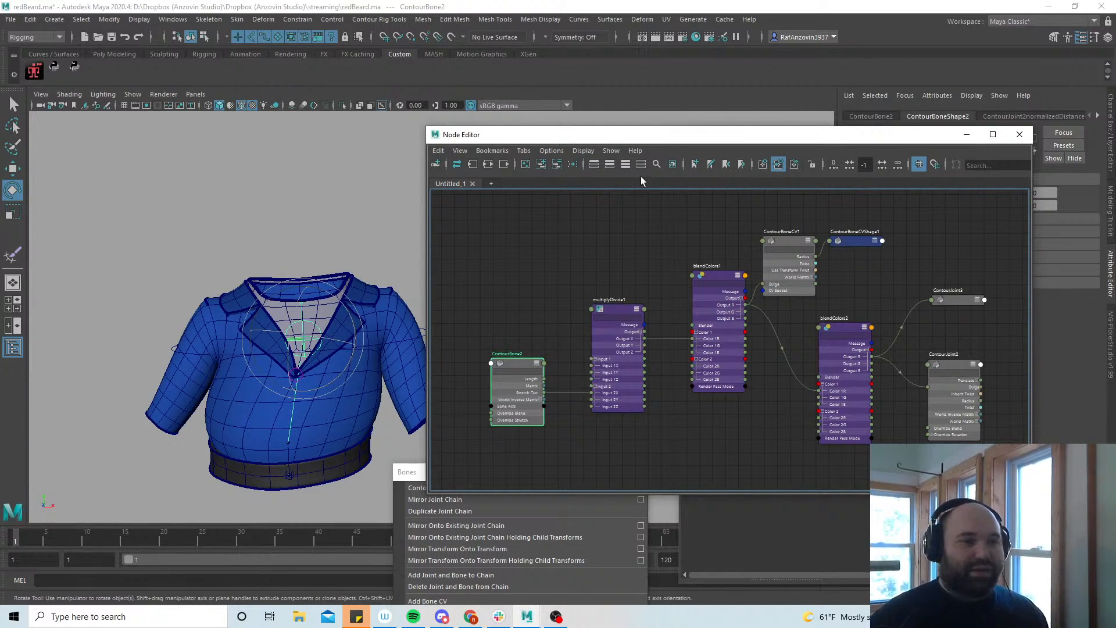
pyautogui.moveTo(642, 134); pyautogui.dragTo(645, 126)
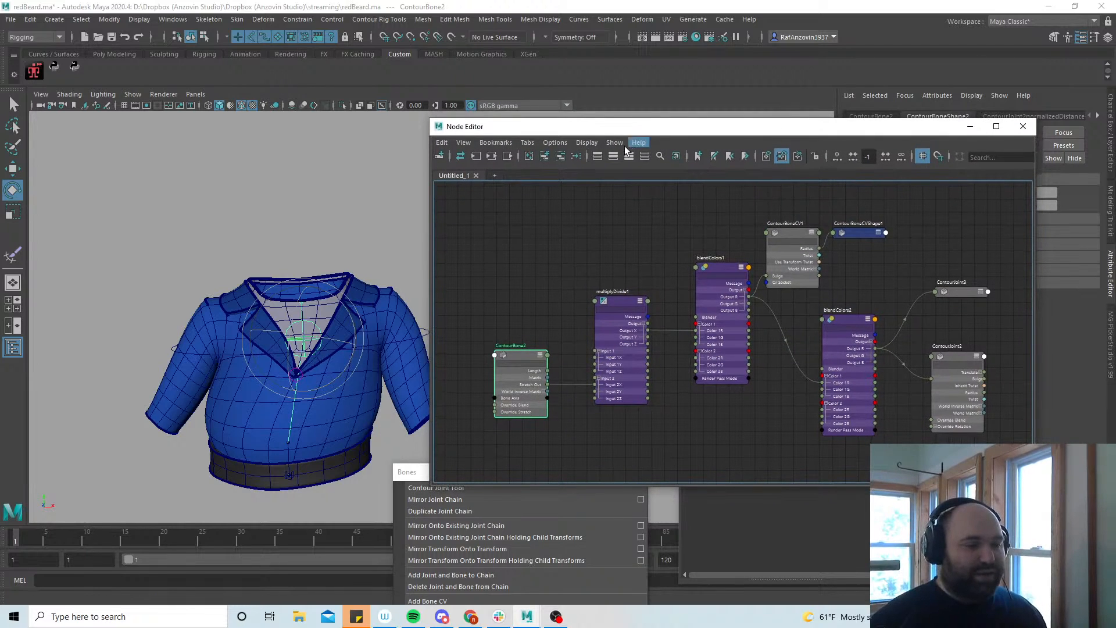
pyautogui.keyDown('alt'); pyautogui.moveTo(633, 272); pyautogui.dragTo(641, 262, button='middle'); pyautogui.keyUp('alt')
pyautogui.keyDown('alt'); pyautogui.moveTo(640, 262); pyautogui.dragTo(651, 257, button='right'); pyautogui.keyUp('alt')
pyautogui.keyDown('alt'); pyautogui.moveTo(651, 256); pyautogui.dragTo(650, 258, button='middle'); pyautogui.keyUp('alt')
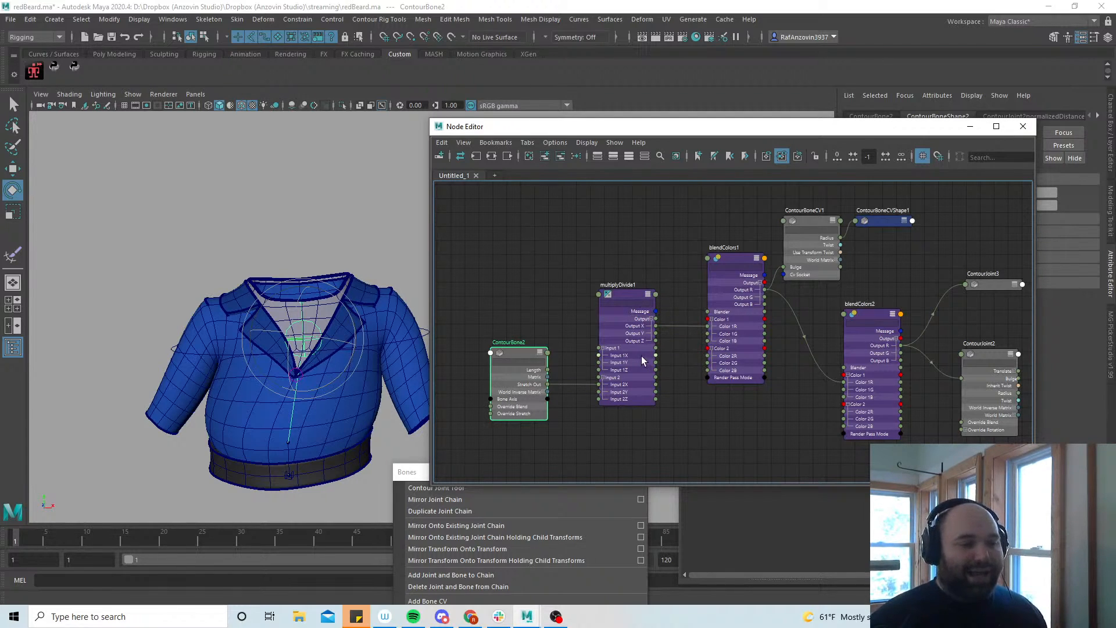
pyautogui.keyDown('alt'); pyautogui.moveTo(732, 292); pyautogui.dragTo(665, 293, button='middle'); pyautogui.keyUp('alt')
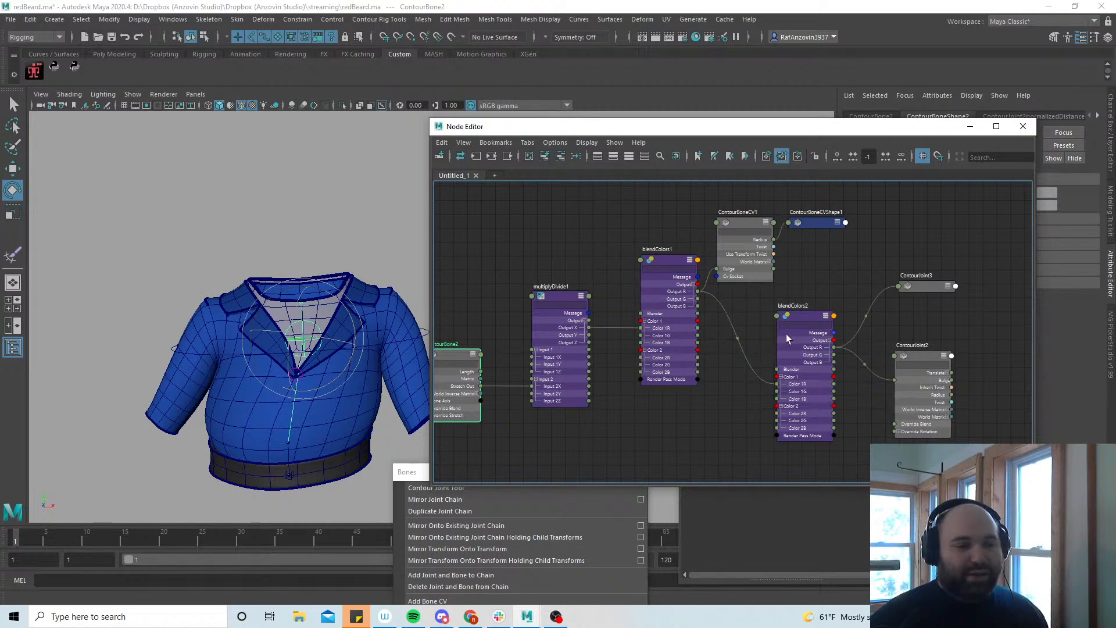
# Test the torso's squash and stretch by moving ContourJoint3_aimControl, and undo the test movement
pyautogui.keyDown('alt'); pyautogui.moveTo(793, 334); pyautogui.dragTo(766, 343, button='middle'); pyautogui.keyUp('alt')
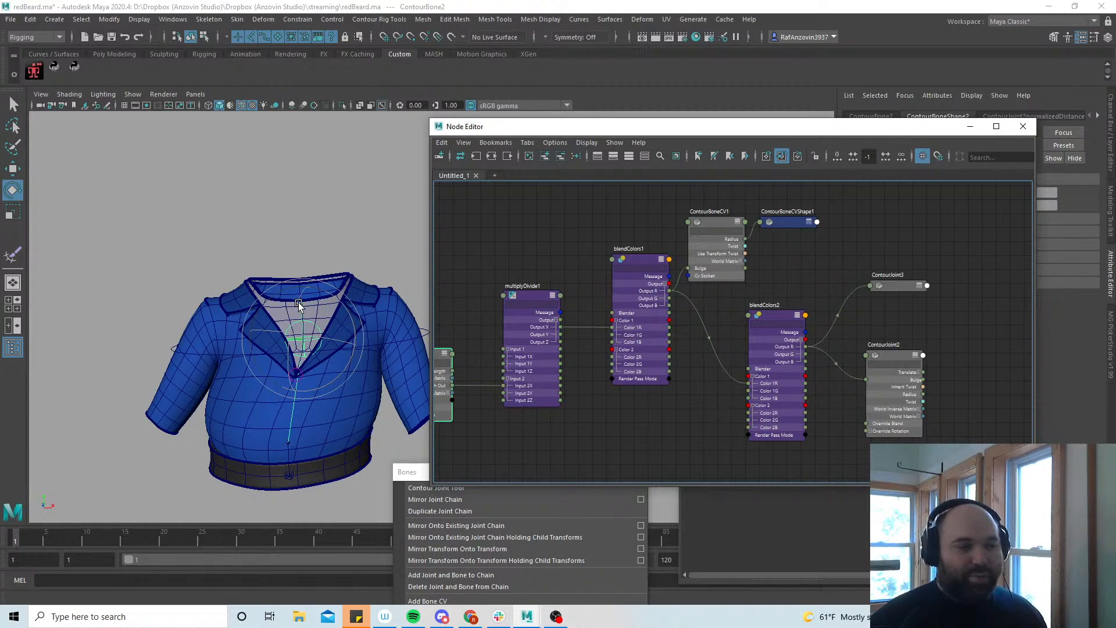
pyautogui.press('w')
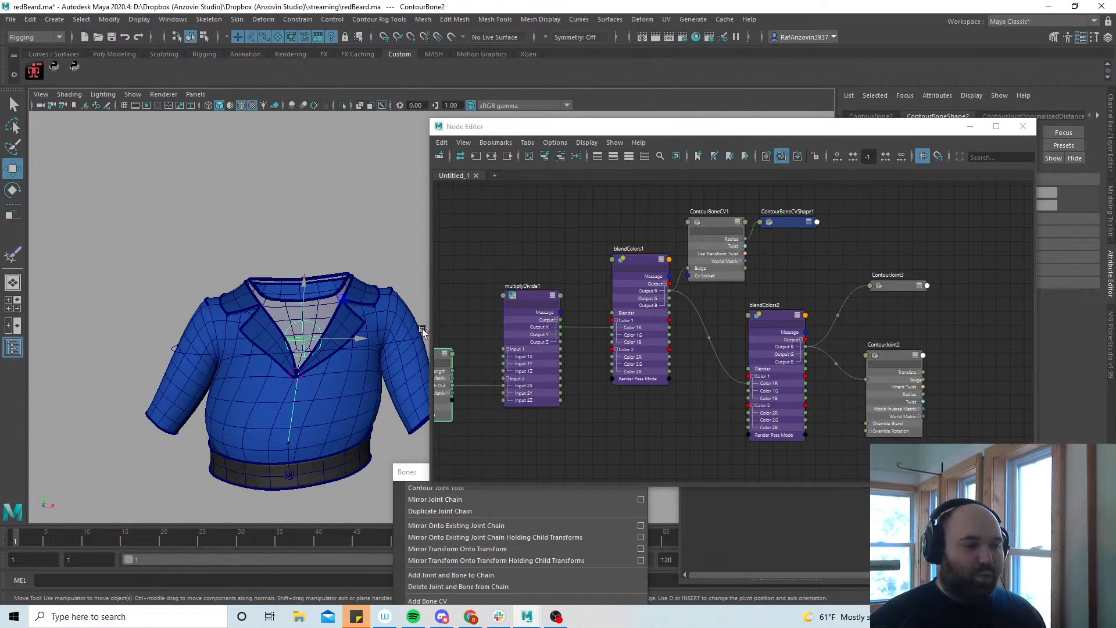
pyautogui.click(300, 391)
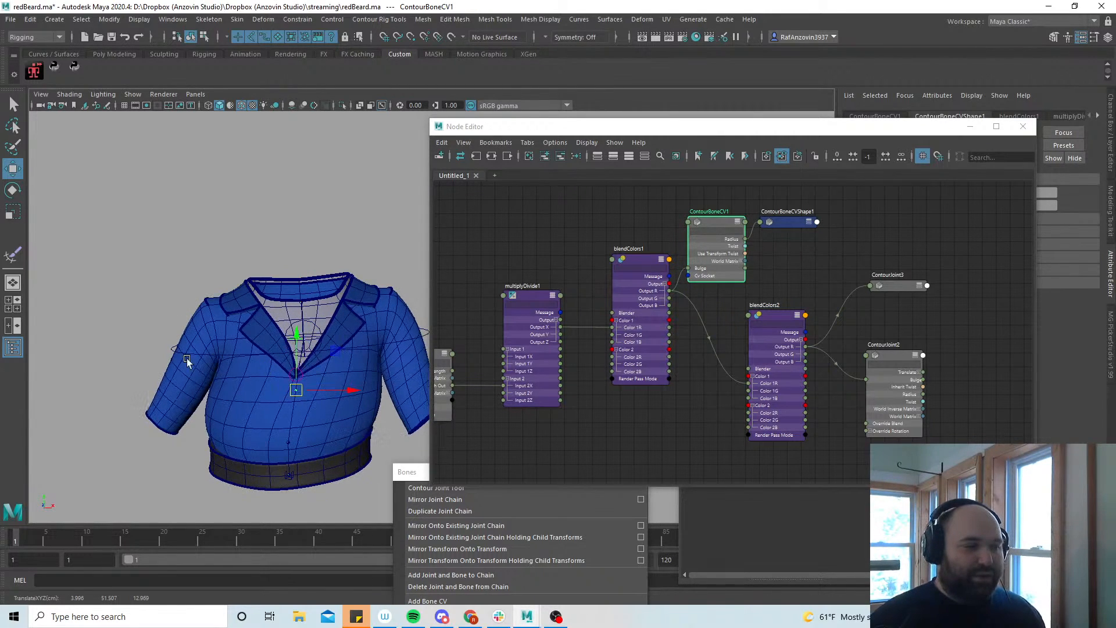
pyautogui.click(169, 349)
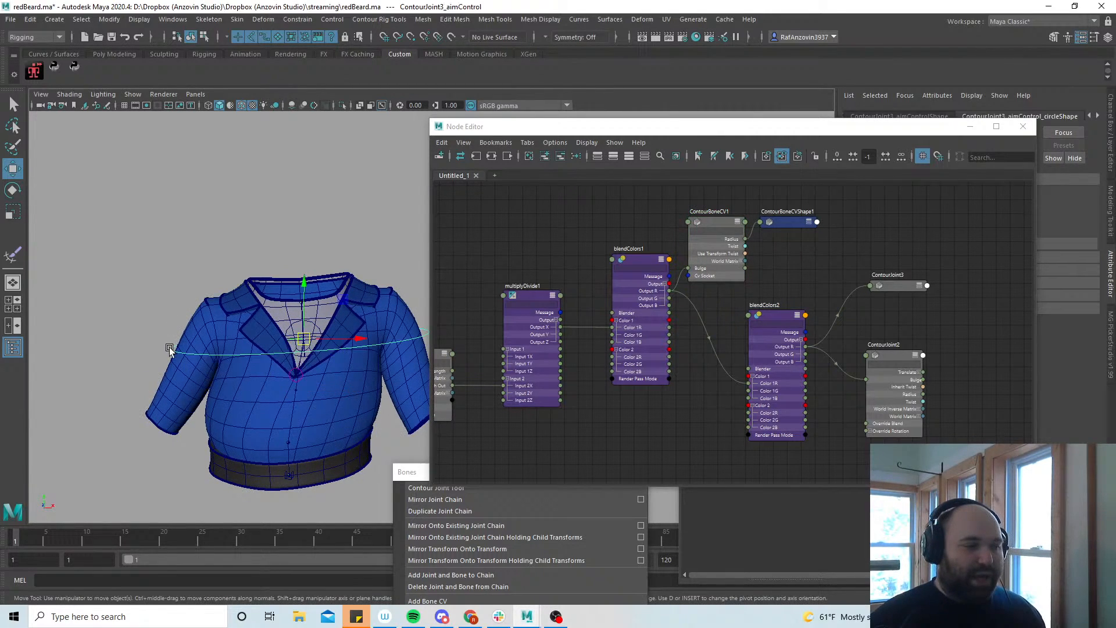
pyautogui.click(305, 344)
pyautogui.moveTo(301, 343)
pyautogui.mouseDown()
pyautogui.moveTo(280, 293)
pyautogui.moveTo(302, 340)
pyautogui.mouseUp()
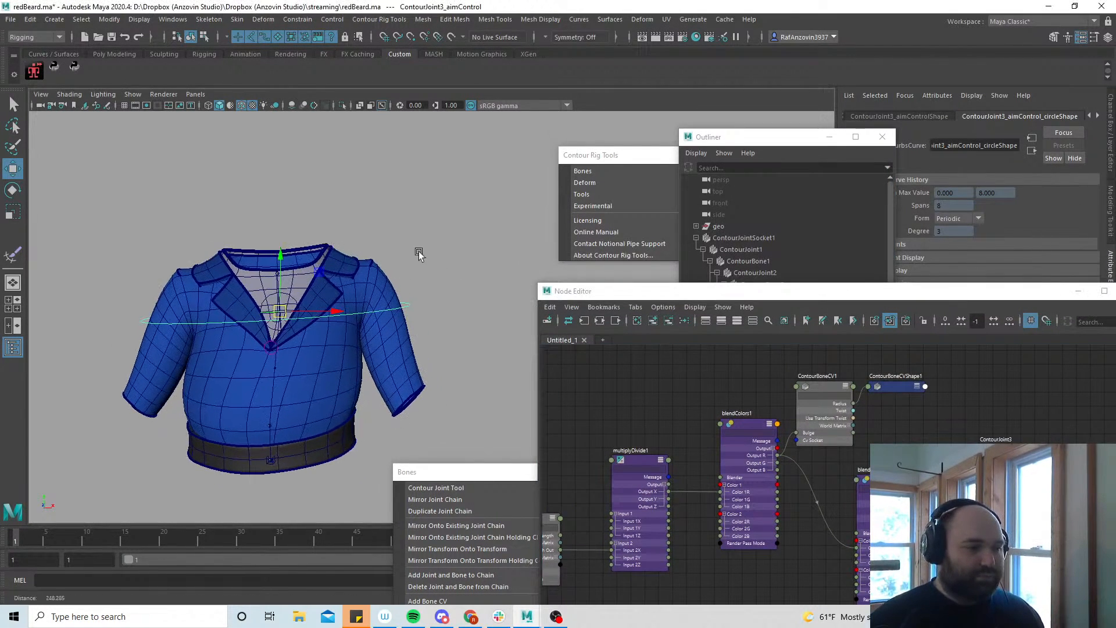
pyautogui.hotkey('ctrl', 'z')
pyautogui.hotkey('ctrl', 'z')
pyautogui.hotkey('ctrl', 'z')
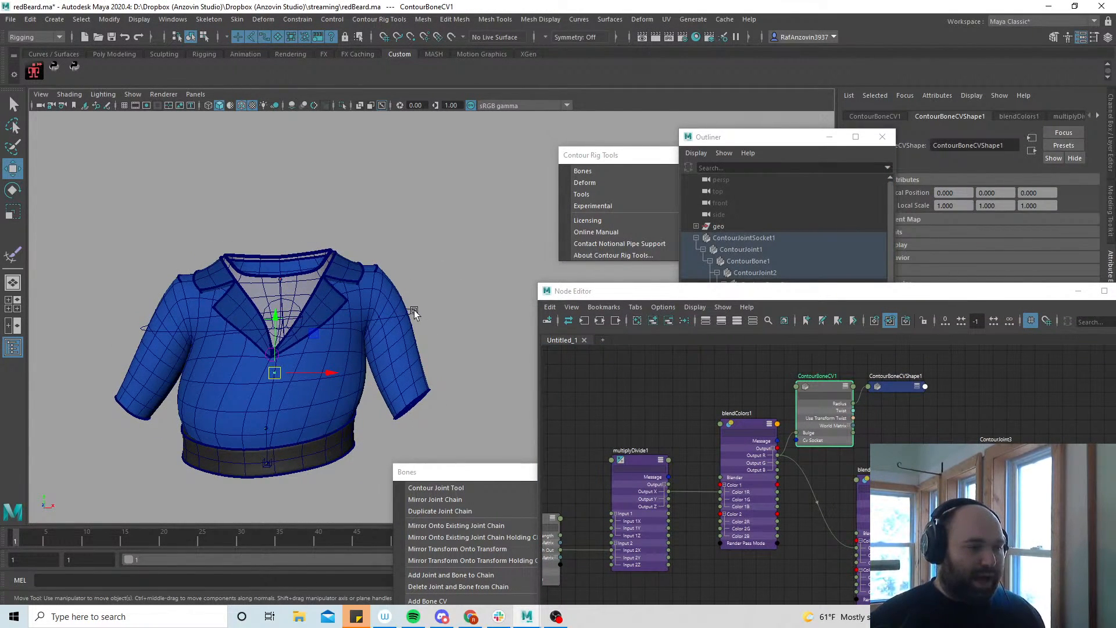
# Reset all translate and rotate channels of ContourJoint3_aimControl to 0
pyautogui.click(414, 310)
pyautogui.click(1111, 139)
pyautogui.moveTo(1070, 126); pyautogui.dragTo(1077, 173)
pyautogui.write('0')
pyautogui.press('Return')
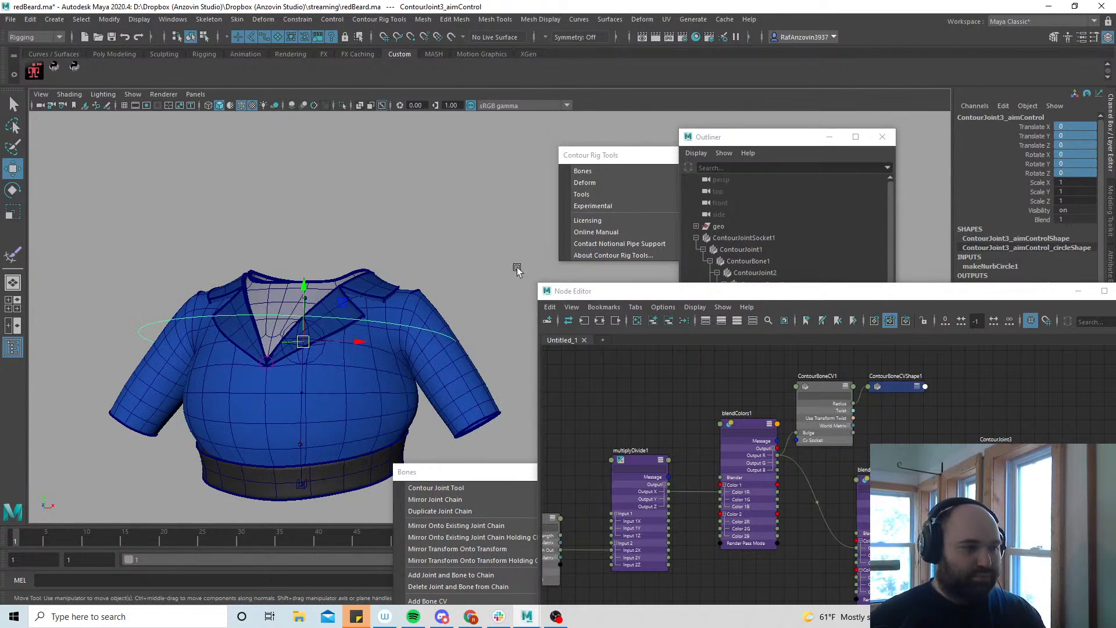
# Examine the driven Bulge channel on ContourBoneCV1, ContourJoint2 and ContourJoint3, one after another
pyautogui.click(434, 204)
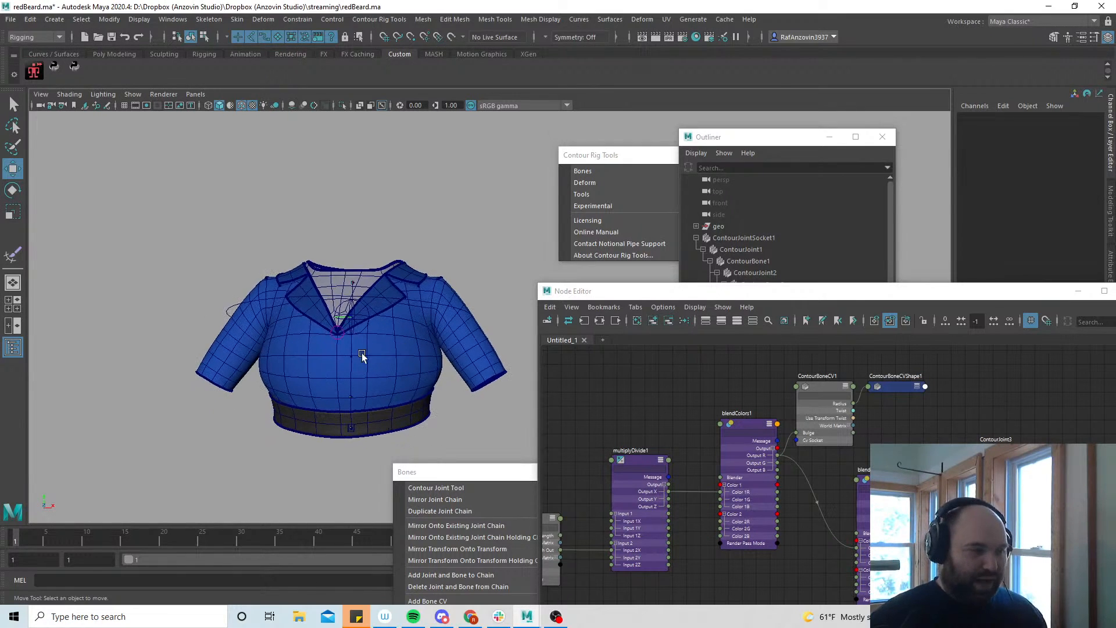
pyautogui.click(351, 358)
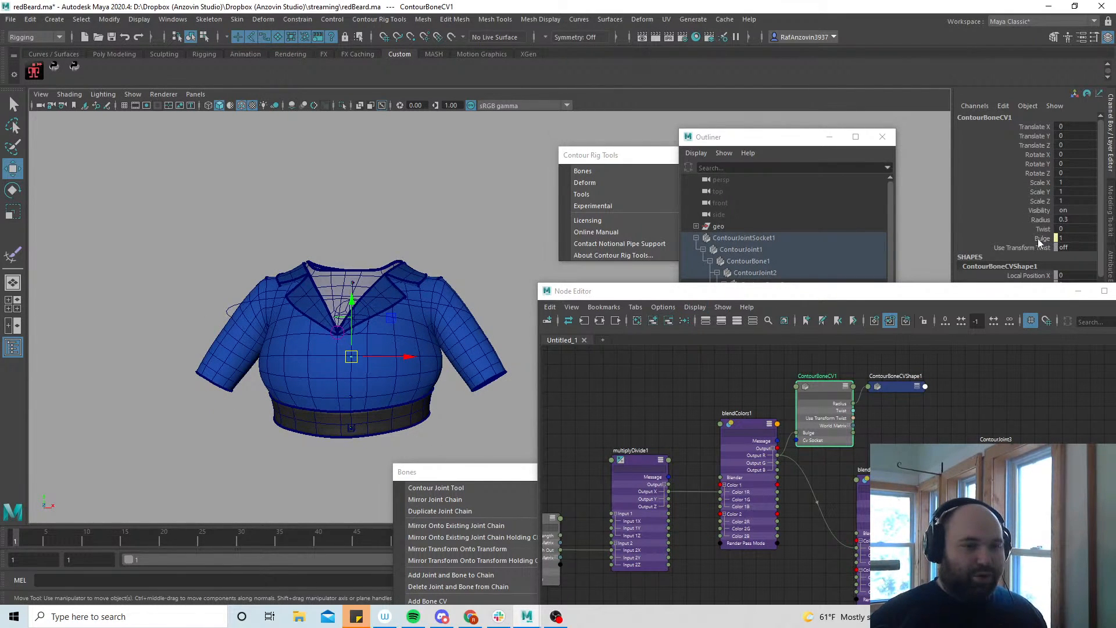
pyautogui.keyDown('alt'); pyautogui.moveTo(398, 414); pyautogui.dragTo(392, 390, button='middle'); pyautogui.keyUp('alt')
pyautogui.keyDown('alt'); pyautogui.moveTo(386, 390); pyautogui.dragTo(422, 398, button='right'); pyautogui.keyUp('alt')
pyautogui.click(297, 392)
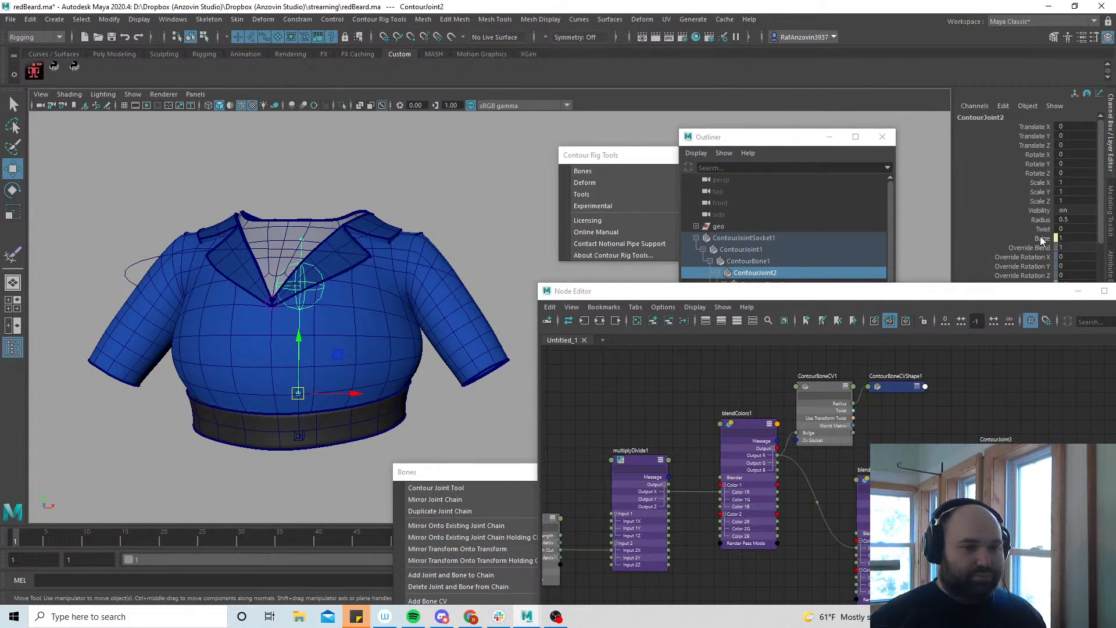
pyautogui.keyDown('alt'); pyautogui.moveTo(324, 309); pyautogui.dragTo(332, 327, button='middle'); pyautogui.keyUp('alt')
pyautogui.click(325, 317)
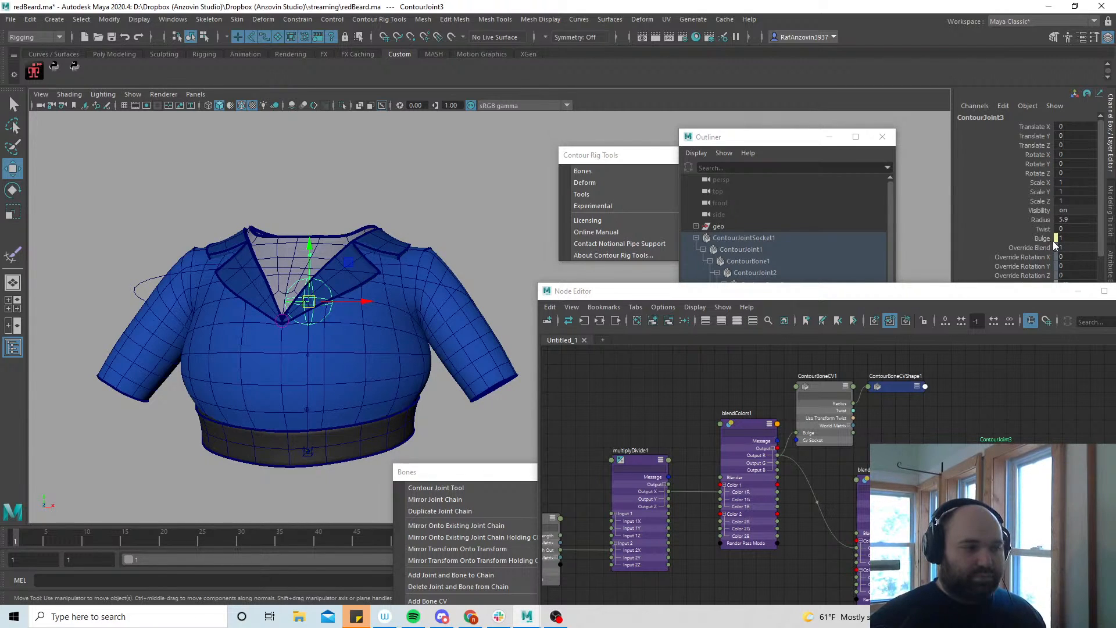
# Try moving ContourBoneCV1 and rotating ContourJoint3 directly, undoing the changes
pyautogui.keyDown('alt'); pyautogui.moveTo(334, 379); pyautogui.dragTo(338, 373, button='middle'); pyautogui.keyUp('alt')
pyautogui.keyDown('alt'); pyautogui.moveTo(338, 372); pyautogui.dragTo(343, 373, button='right'); pyautogui.keyUp('alt')
pyautogui.click(297, 352)
pyautogui.moveTo(296, 352)
pyautogui.mouseDown()
pyautogui.moveTo(264, 352)
pyautogui.moveTo(319, 354)
pyautogui.moveTo(306, 354)
pyautogui.mouseUp()
pyautogui.hotkey('ctrl', 'z')
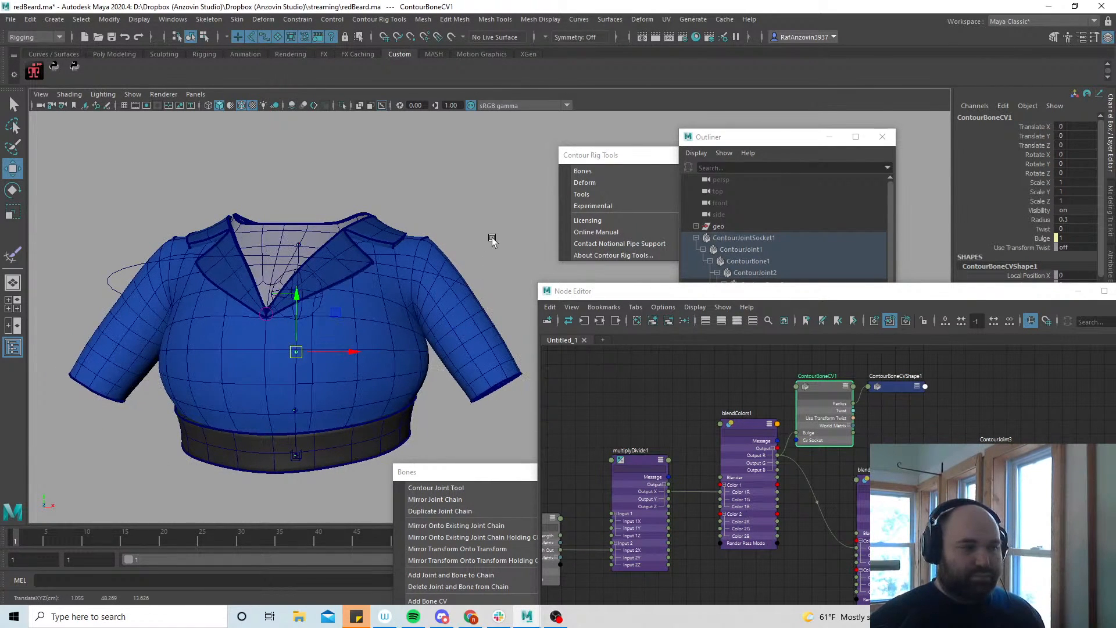
pyautogui.click(483, 218)
pyautogui.click(299, 297)
pyautogui.press('e')
pyautogui.moveTo(355, 309); pyautogui.dragTo(457, 219)
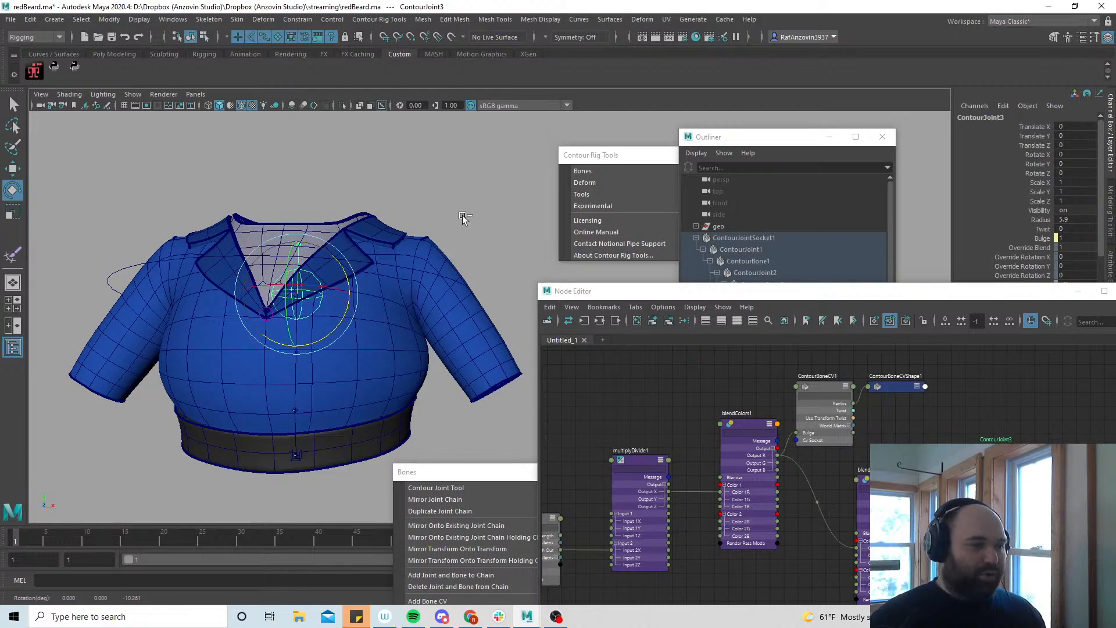
# Rotate ContourJoint3_aimControl to about 21.8 on Z, inspect the chest joint and collar up close, and undo the rotation
pyautogui.click(457, 218)
pyautogui.click(452, 277)
pyautogui.moveTo(346, 313); pyautogui.dragTo(347, 289)
pyautogui.keyDown('alt'); pyautogui.moveTo(307, 352); pyautogui.dragTo(326, 360, button='middle'); pyautogui.keyUp('alt')
pyautogui.keyDown('alt'); pyautogui.moveTo(326, 360); pyautogui.dragTo(410, 400, button='right'); pyautogui.keyUp('alt')
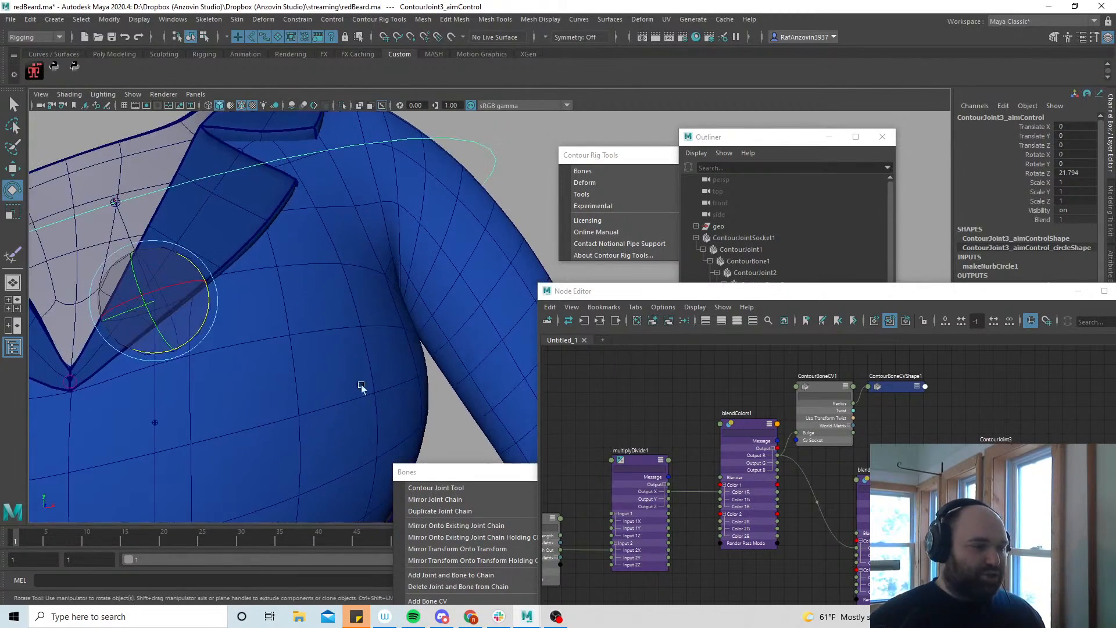
pyautogui.keyDown('alt'); pyautogui.moveTo(256, 356); pyautogui.dragTo(381, 372, button='middle'); pyautogui.keyUp('alt')
pyautogui.keyDown('alt'); pyautogui.moveTo(381, 371); pyautogui.dragTo(393, 376, button='right'); pyautogui.keyUp('alt')
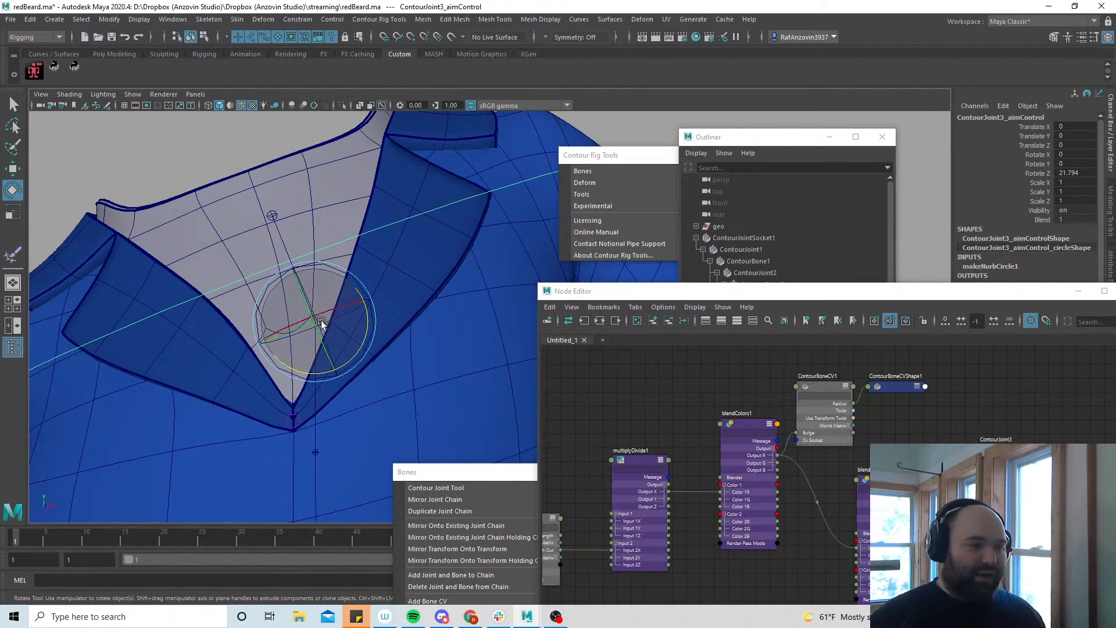
pyautogui.keyDown('alt'); pyautogui.moveTo(321, 320); pyautogui.dragTo(278, 303, button='right'); pyautogui.keyUp('alt')
pyautogui.keyDown('alt'); pyautogui.moveTo(278, 302); pyautogui.dragTo(232, 280, button='middle'); pyautogui.keyUp('alt')
pyautogui.hotkey('ctrl', 'z')
pyautogui.keyDown('alt'); pyautogui.moveTo(476, 371); pyautogui.dragTo(407, 354, button='right'); pyautogui.keyUp('alt')
pyautogui.keyDown('alt'); pyautogui.moveTo(407, 354); pyautogui.dragTo(357, 336, button='middle'); pyautogui.keyUp('alt')
pyautogui.keyDown('alt'); pyautogui.moveTo(356, 336); pyautogui.dragTo(403, 352, button='right'); pyautogui.keyUp('alt')
pyautogui.keyDown('alt'); pyautogui.moveTo(402, 350); pyautogui.dragTo(402, 352, button='middle'); pyautogui.keyUp('alt')
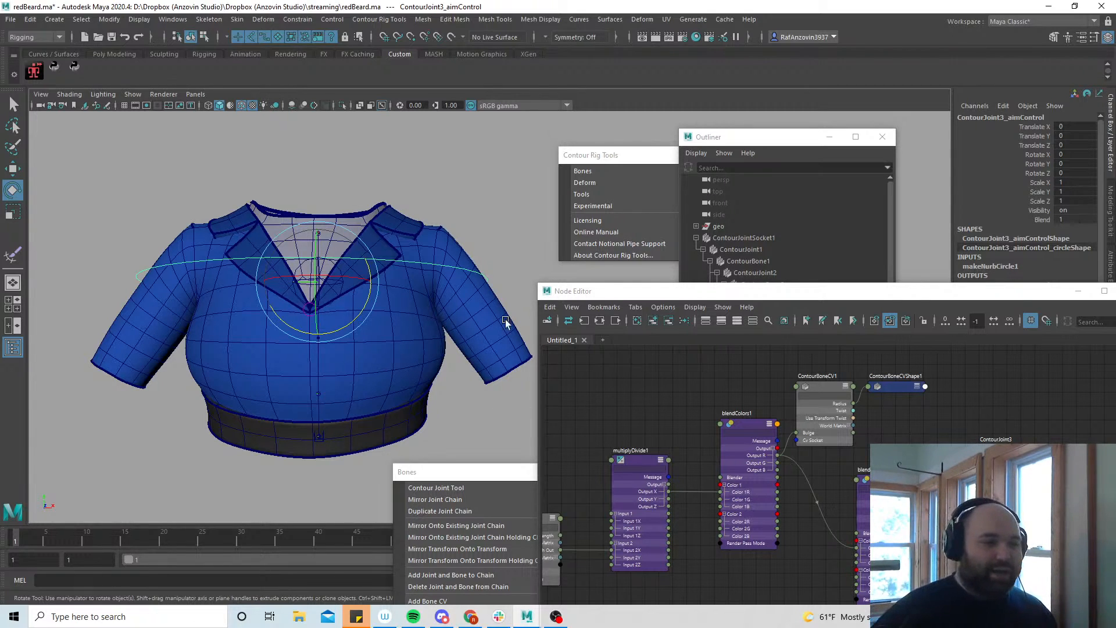
# Change from the perspective view to the front view, frame the torso in it and leave nothing selected
pyautogui.click(504, 252)
pyautogui.keyDown('alt'); pyautogui.moveTo(504, 252); pyautogui.dragTo(433, 291); pyautogui.keyUp('alt')
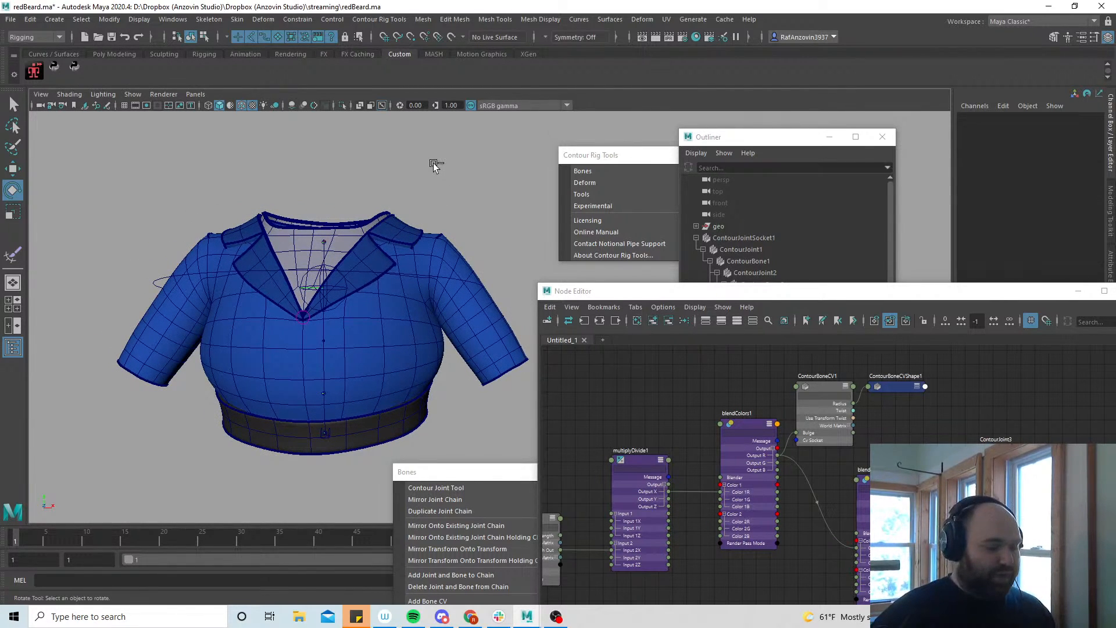
pyautogui.keyDown('alt'); pyautogui.moveTo(436, 209); pyautogui.dragTo(455, 220); pyautogui.keyUp('alt')
pyautogui.press('space')
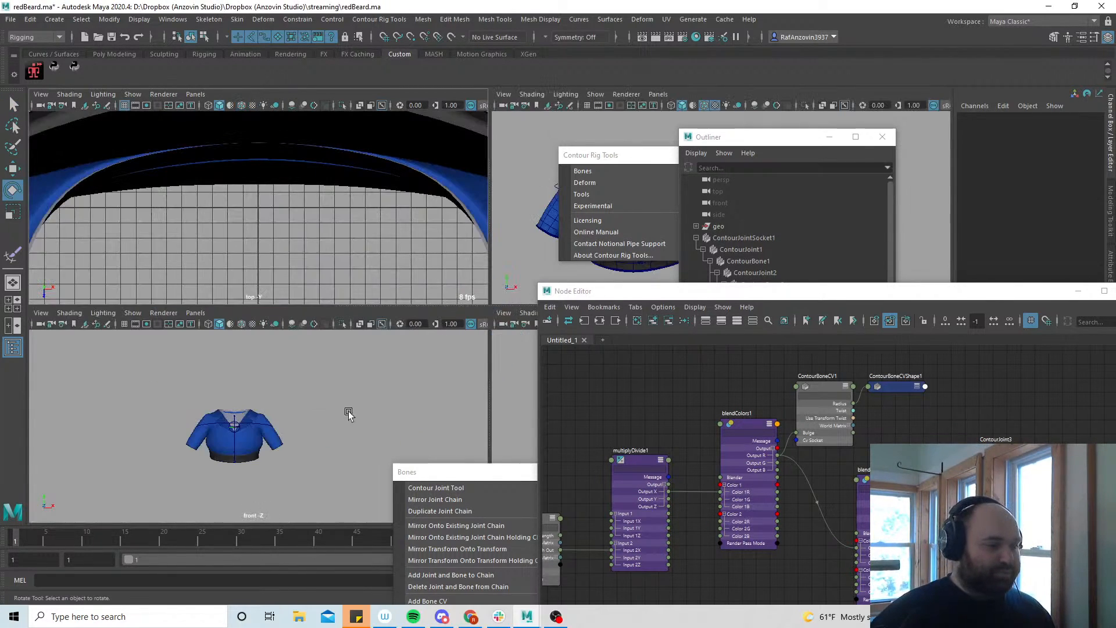
pyautogui.press('space')
pyautogui.scroll(6, 399, 414)
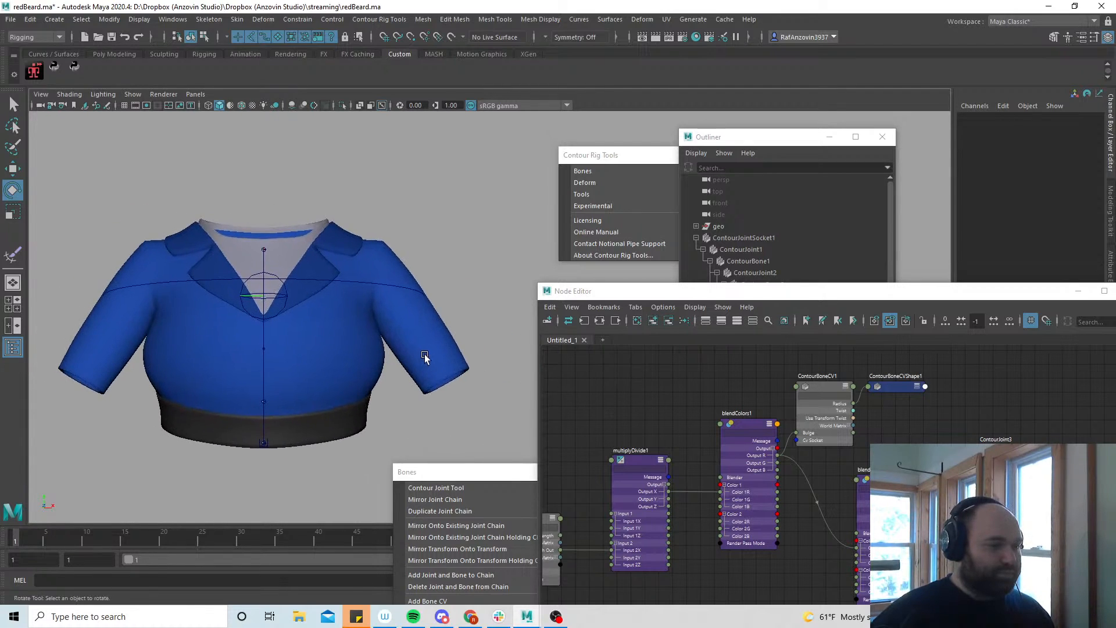
pyautogui.scroll(1, 422, 352)
pyautogui.keyDown('alt'); pyautogui.moveTo(413, 338); pyautogui.dragTo(429, 344, button='middle'); pyautogui.keyUp('alt')
pyautogui.click(434, 337)
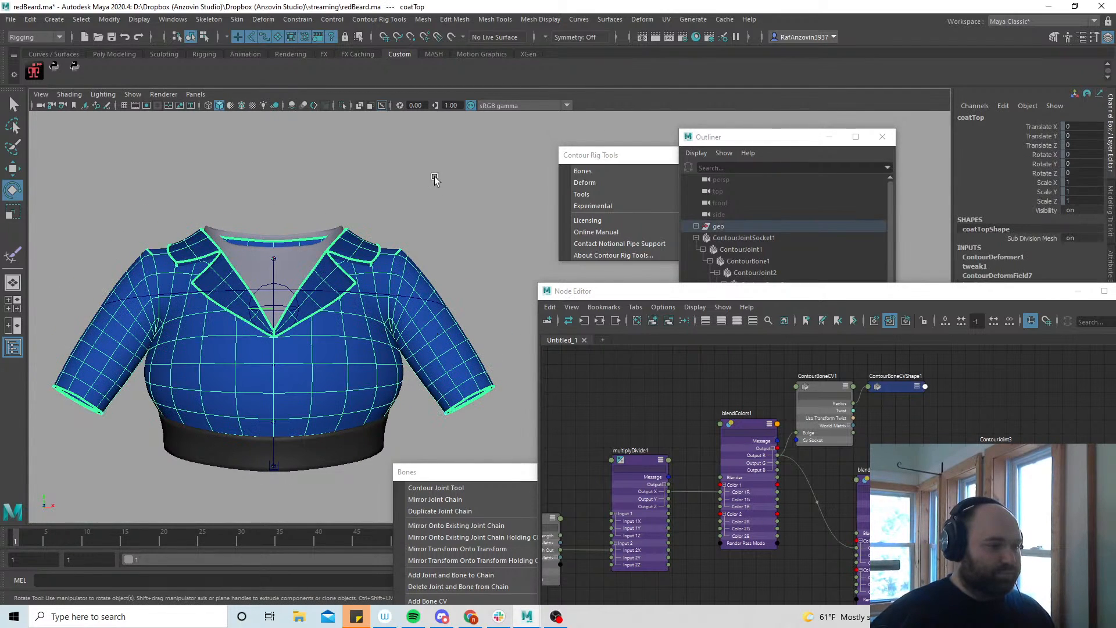
pyautogui.click(39, 37)
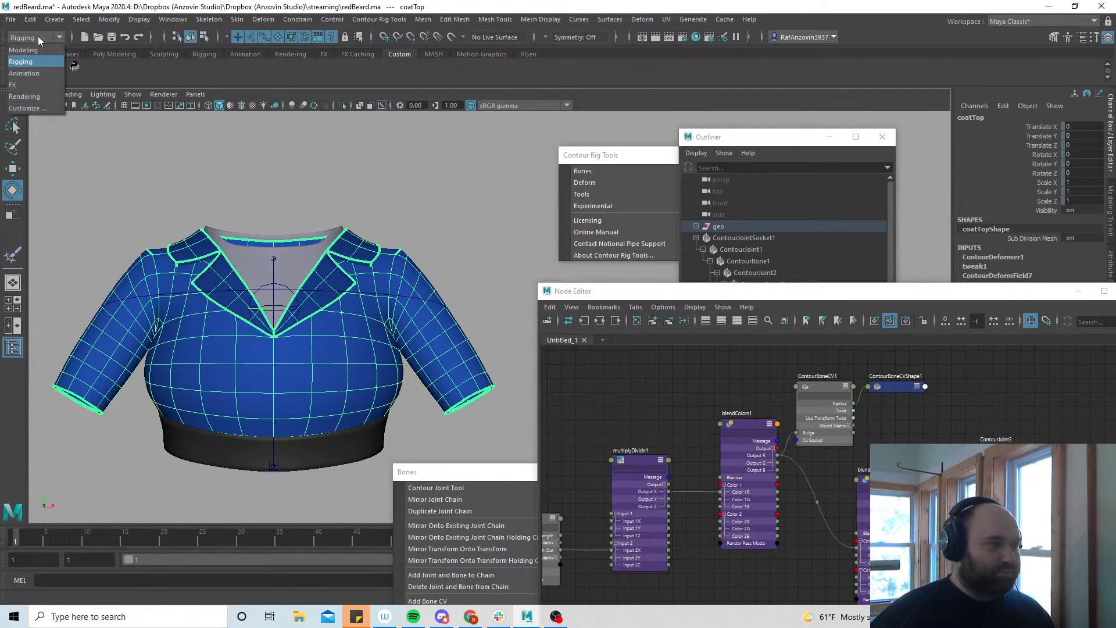
pyautogui.click(37, 36)
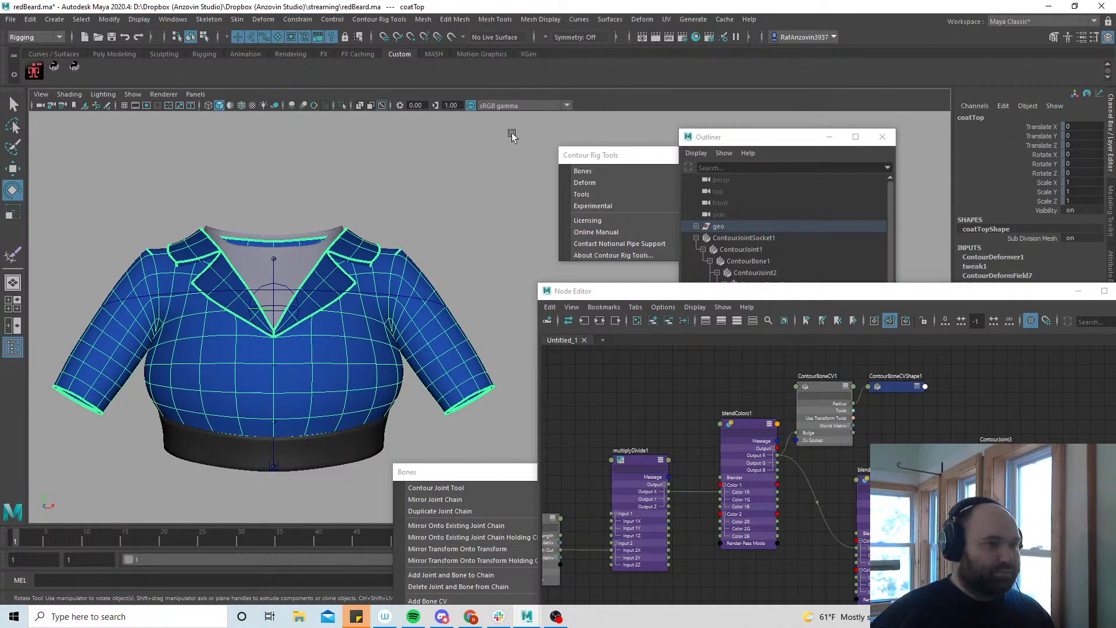
pyautogui.click(463, 196)
# Draw a contour joint chain from the collar through the shoulder and elbow to the cuff of the character's left sleeve
pyautogui.click(379, 20)
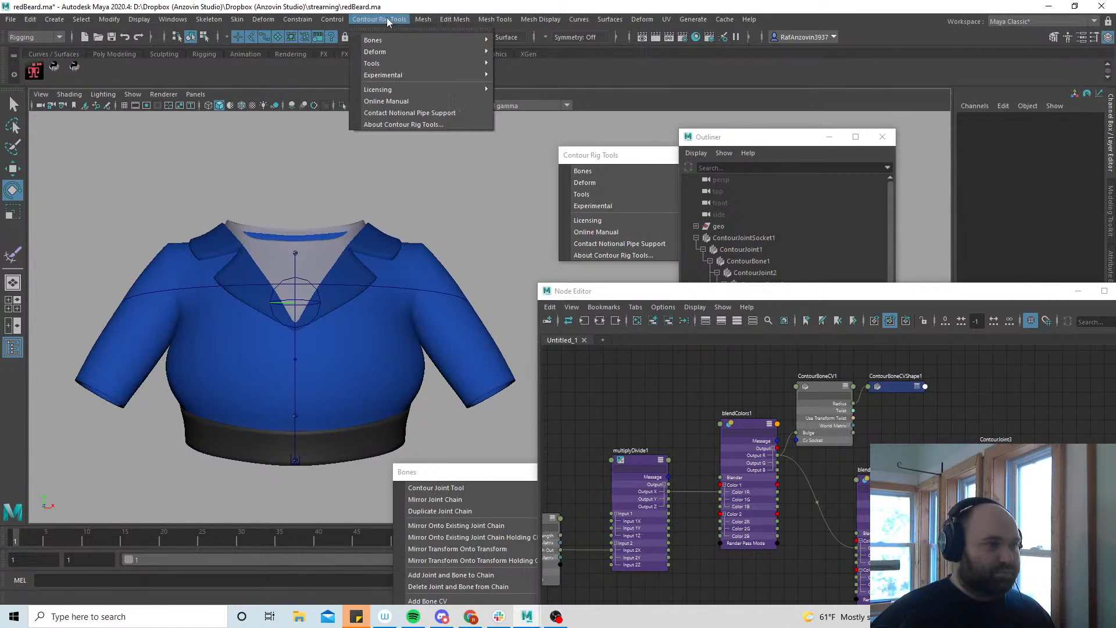
pyautogui.moveTo(472, 42)
pyautogui.click(588, 30)
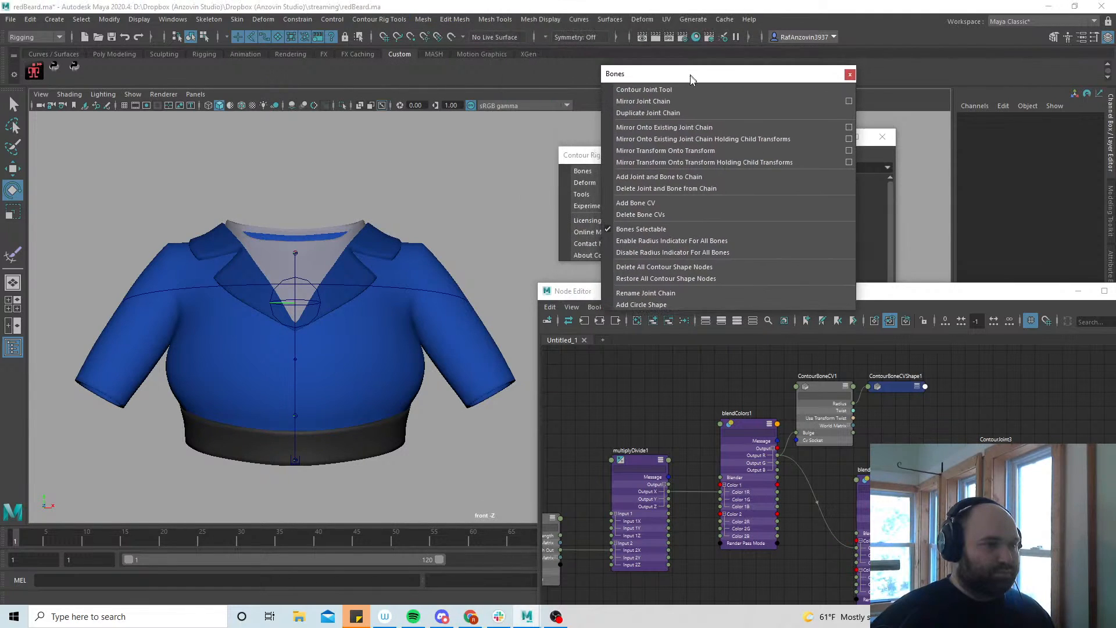
pyautogui.click(664, 94)
pyautogui.keyDown('alt'); pyautogui.moveTo(399, 279); pyautogui.dragTo(392, 267, button='middle'); pyautogui.keyUp('alt')
pyautogui.keyDown('alt'); pyautogui.moveTo(391, 267); pyautogui.dragTo(435, 266, button='right'); pyautogui.keyUp('alt')
pyautogui.keyDown('alt'); pyautogui.moveTo(435, 265); pyautogui.dragTo(444, 277, button='middle'); pyautogui.keyUp('alt')
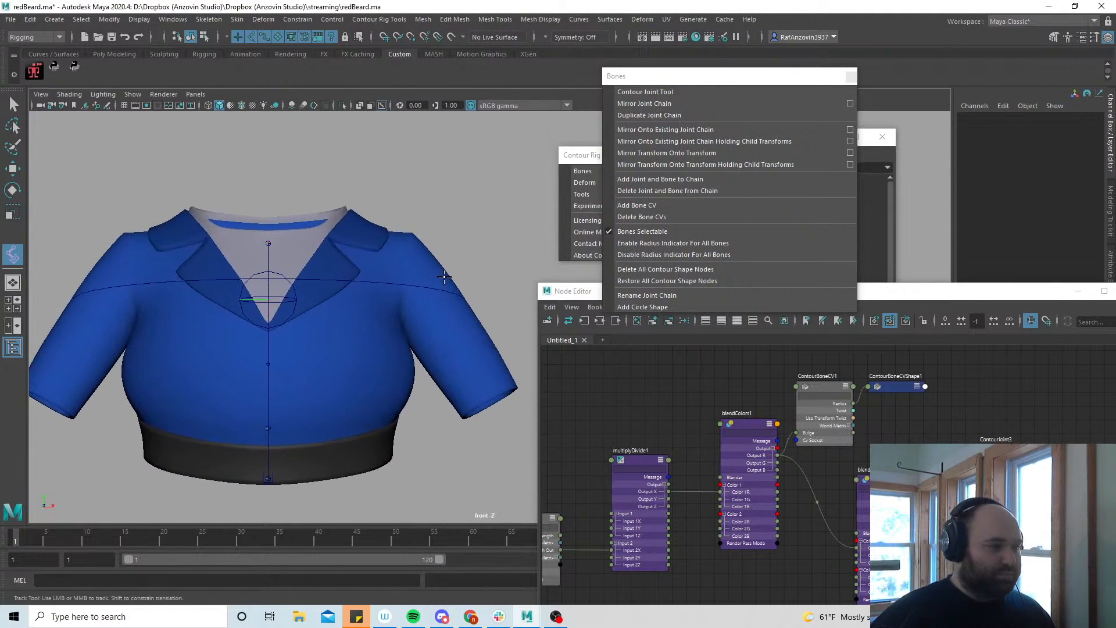
pyautogui.click(311, 270)
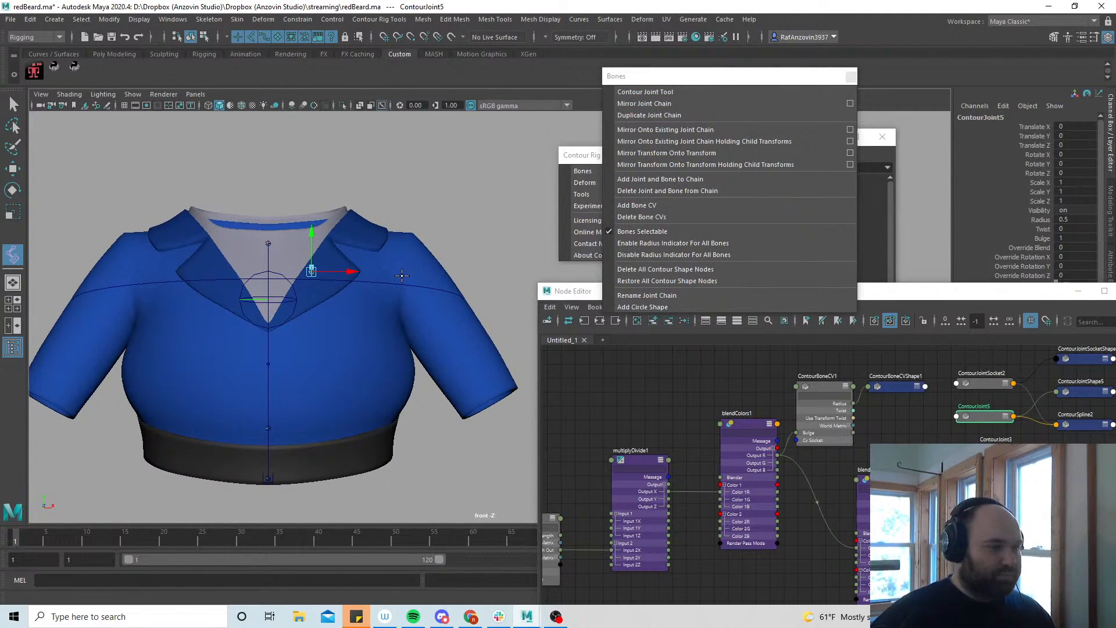
pyautogui.click(402, 275)
pyautogui.click(451, 341)
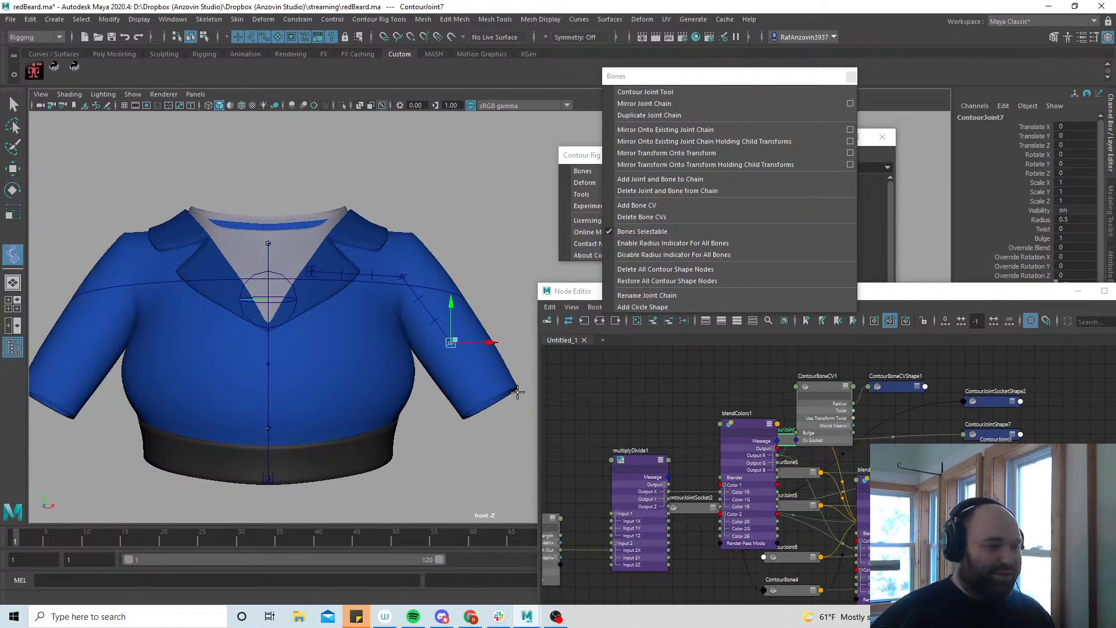
pyautogui.click(490, 400)
# Adjust the arm chain's elbow and shoulder joints and move its root joint to about X 10.32, Y 69.5
pyautogui.click(450, 342)
pyautogui.moveTo(451, 342); pyautogui.dragTo(446, 336)
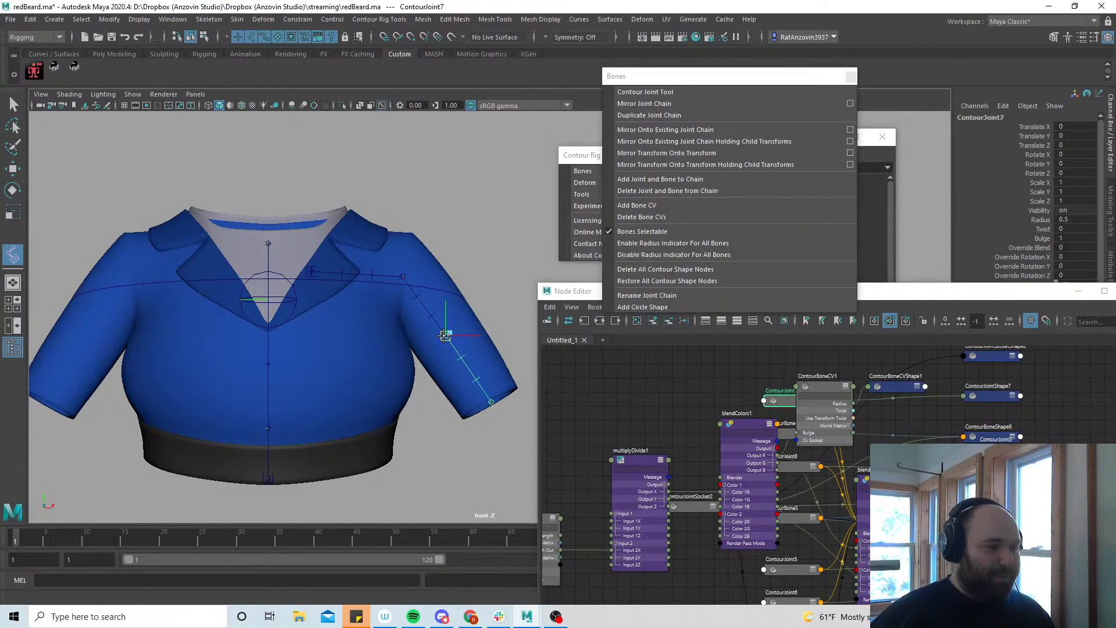
pyautogui.click(403, 275)
pyautogui.moveTo(406, 275); pyautogui.dragTo(403, 275)
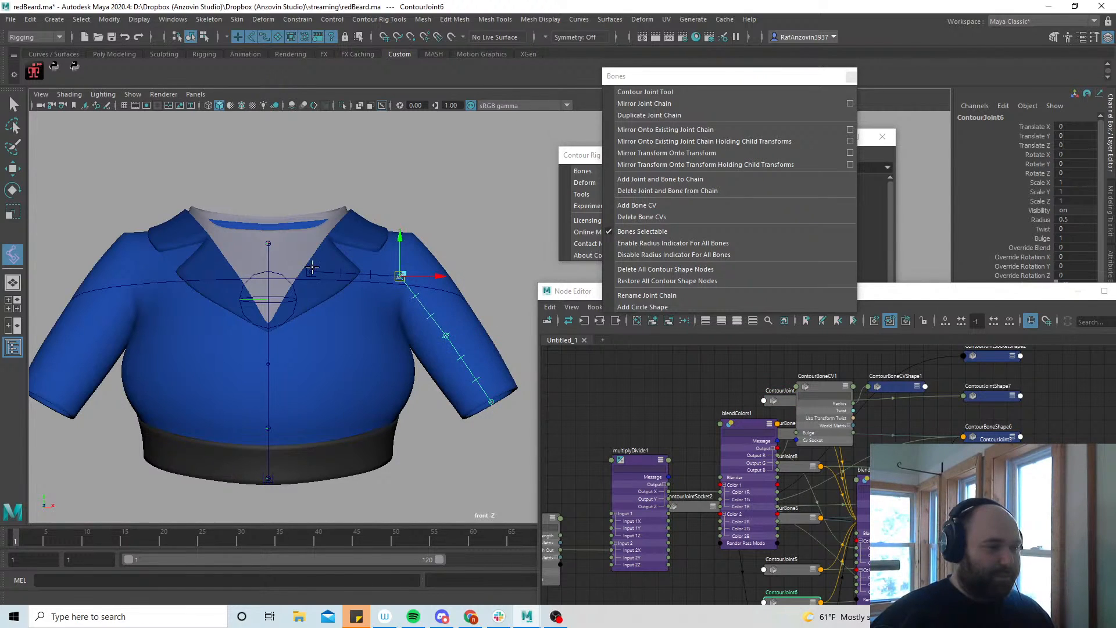
pyautogui.click(311, 270)
pyautogui.moveTo(312, 271); pyautogui.dragTo(320, 263)
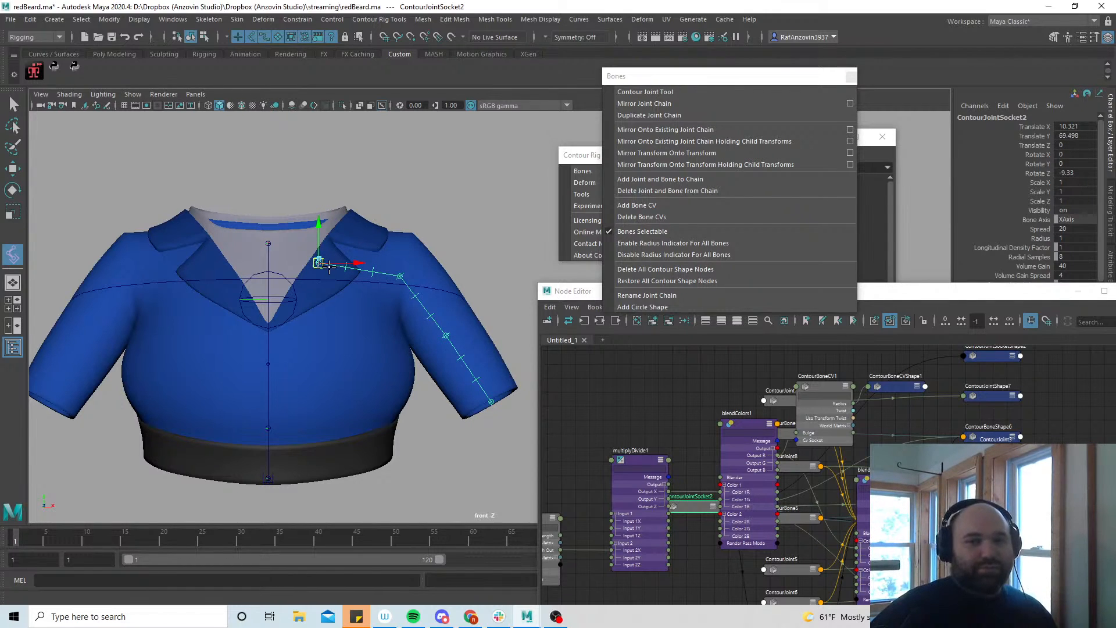
# Move the Node Editor clear of the webcam overlay and close it
pyautogui.keyDown('alt'); pyautogui.moveTo(381, 334); pyautogui.dragTo(362, 335, button='middle'); pyautogui.keyUp('alt')
pyautogui.keyDown('alt'); pyautogui.moveTo(363, 334); pyautogui.dragTo(465, 216, button='right'); pyautogui.keyUp('alt')
pyautogui.keyDown('alt'); pyautogui.moveTo(465, 215); pyautogui.dragTo(469, 223, button='middle'); pyautogui.keyUp('alt')
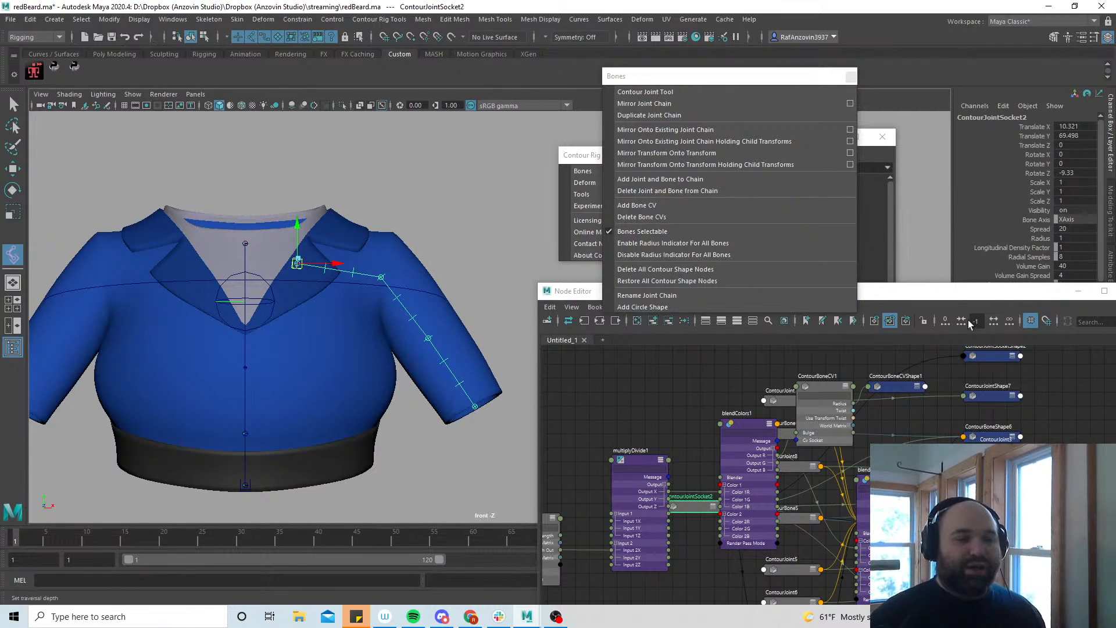
pyautogui.moveTo(977, 292); pyautogui.dragTo(846, 338)
pyautogui.click(999, 338)
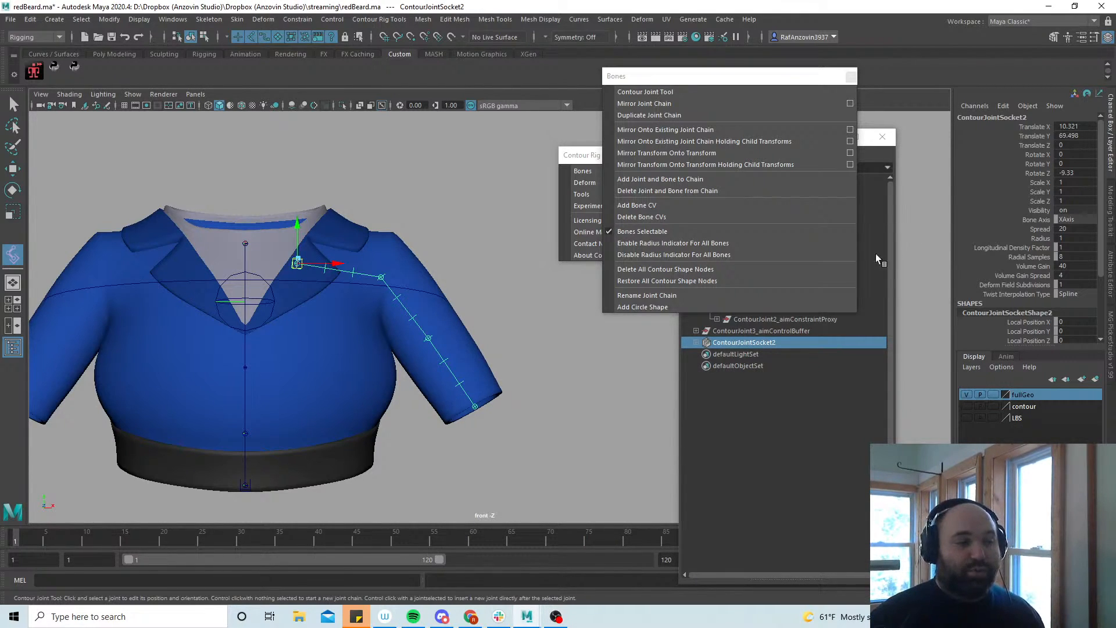
# Move the arm chain's root joint closer to the neck, to about X 9.08, Y 69.81
pyautogui.keyDown('alt'); pyautogui.moveTo(480, 326); pyautogui.dragTo(548, 327, button='middle'); pyautogui.keyUp('alt')
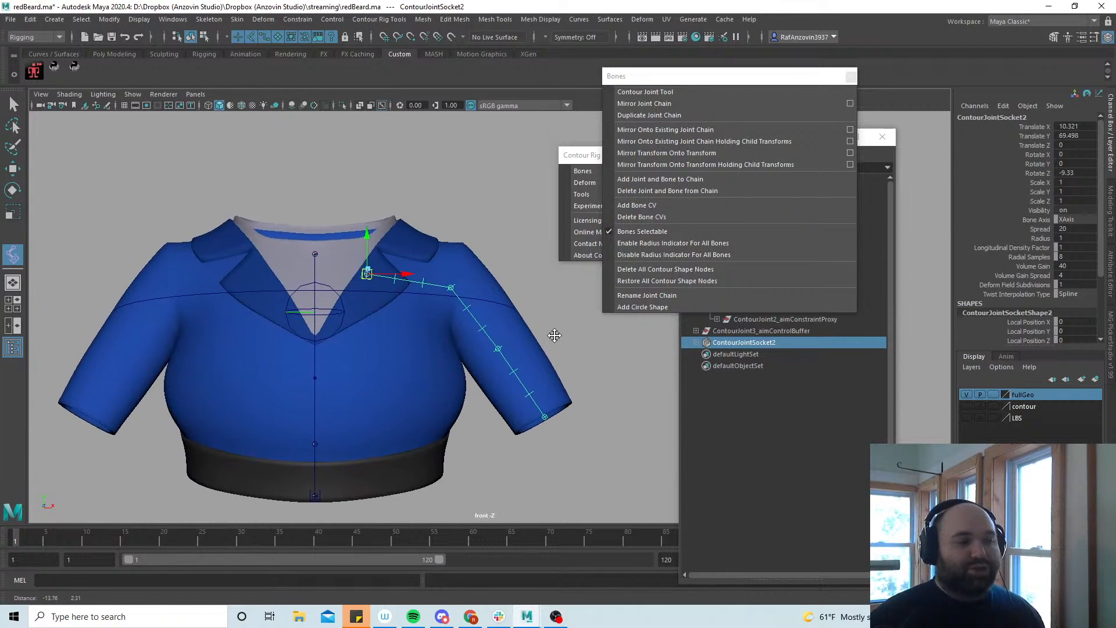
pyautogui.scroll(3, 517, 324)
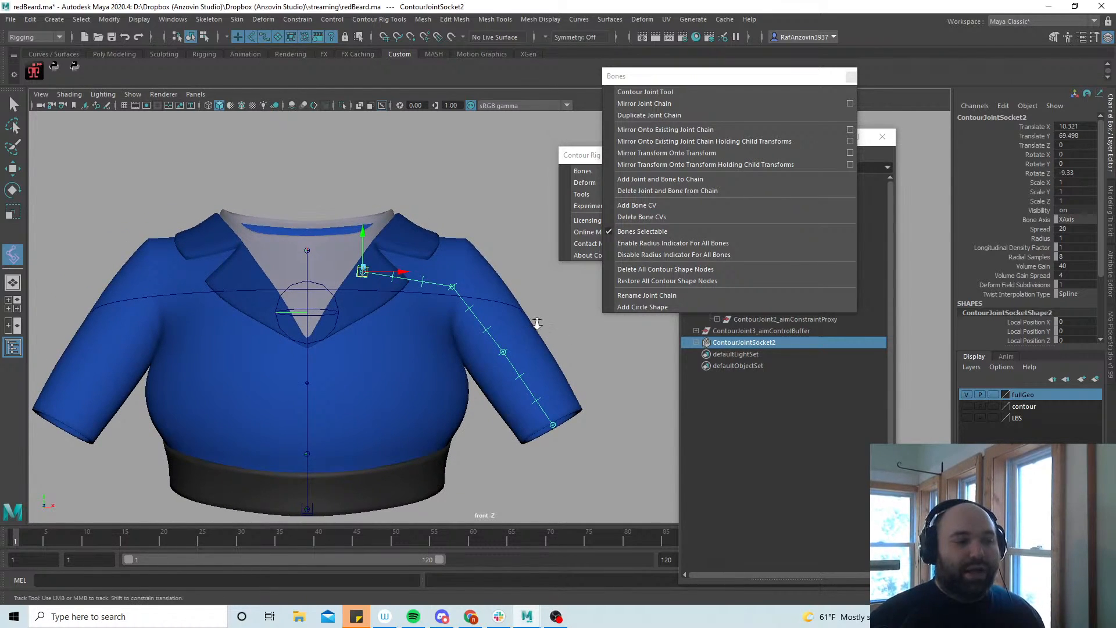
pyautogui.moveTo(357, 271); pyautogui.dragTo(351, 265)
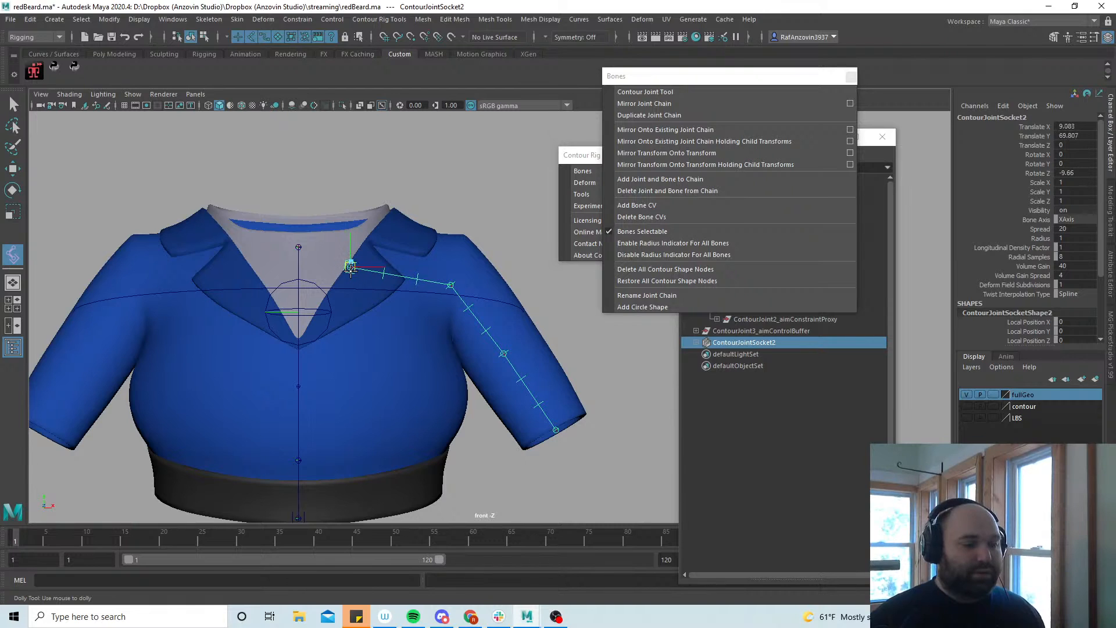
# Move the arm chain's root joint in depth to about Z 9.17, working in the perspective view
pyautogui.press('space')
pyautogui.press('space')
pyautogui.keyDown('alt'); pyautogui.moveTo(510, 245); pyautogui.dragTo(95, 131); pyautogui.keyUp('alt')
pyautogui.press('q')
pyautogui.click(485, 235)
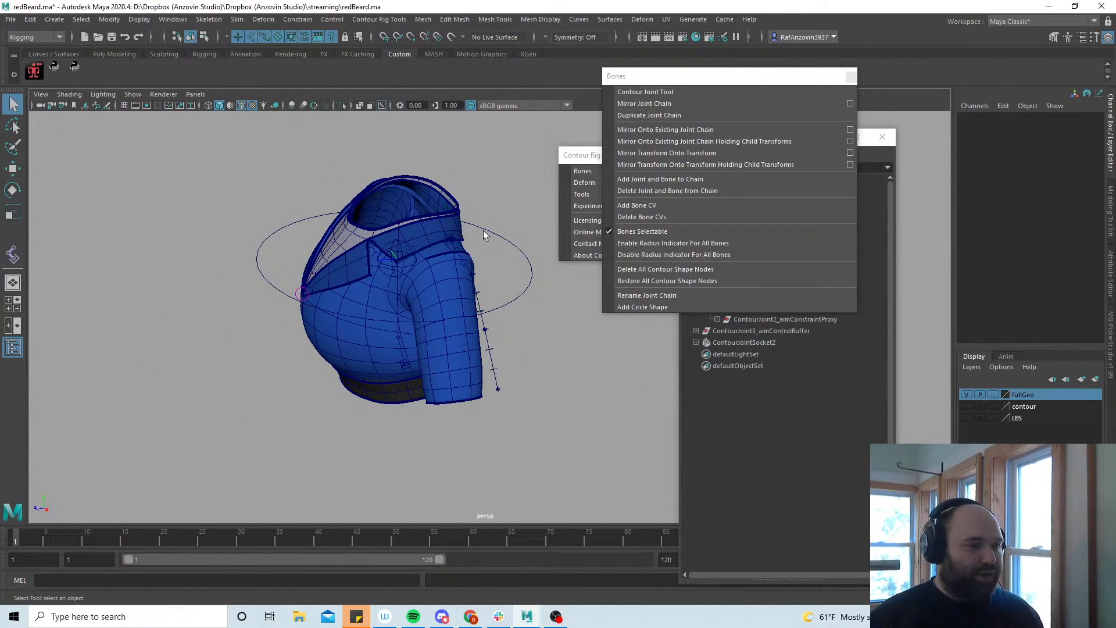
pyautogui.click(451, 237)
pyautogui.press('w')
pyautogui.keyDown('alt'); pyautogui.moveTo(419, 255); pyautogui.dragTo(408, 278); pyautogui.keyUp('alt')
pyautogui.click(18, 256)
# Shift the arm chain's elbow and cuff joints in depth so the chain runs through the middle of the sleeve
pyautogui.keyDown('alt'); pyautogui.moveTo(308, 323); pyautogui.dragTo(372, 333, button='right'); pyautogui.keyUp('alt')
pyautogui.click(429, 342)
pyautogui.moveTo(404, 344); pyautogui.dragTo(394, 344)
pyautogui.click(439, 442)
pyautogui.moveTo(399, 445); pyautogui.dragTo(467, 385)
pyautogui.click(425, 346)
pyautogui.moveTo(391, 346); pyautogui.dragTo(389, 348)
pyautogui.click(418, 440)
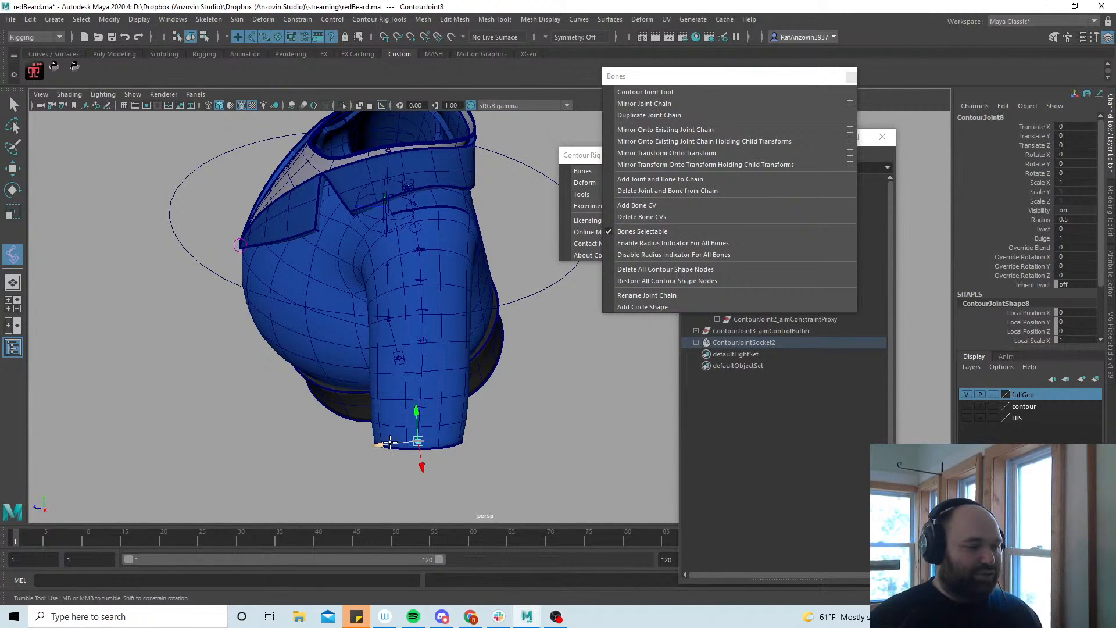
# Examine the arm chain's placement inside the sleeve from the side and through the cuff opening
pyautogui.keyDown('alt'); pyautogui.moveTo(456, 342); pyautogui.dragTo(481, 375); pyautogui.keyUp('alt')
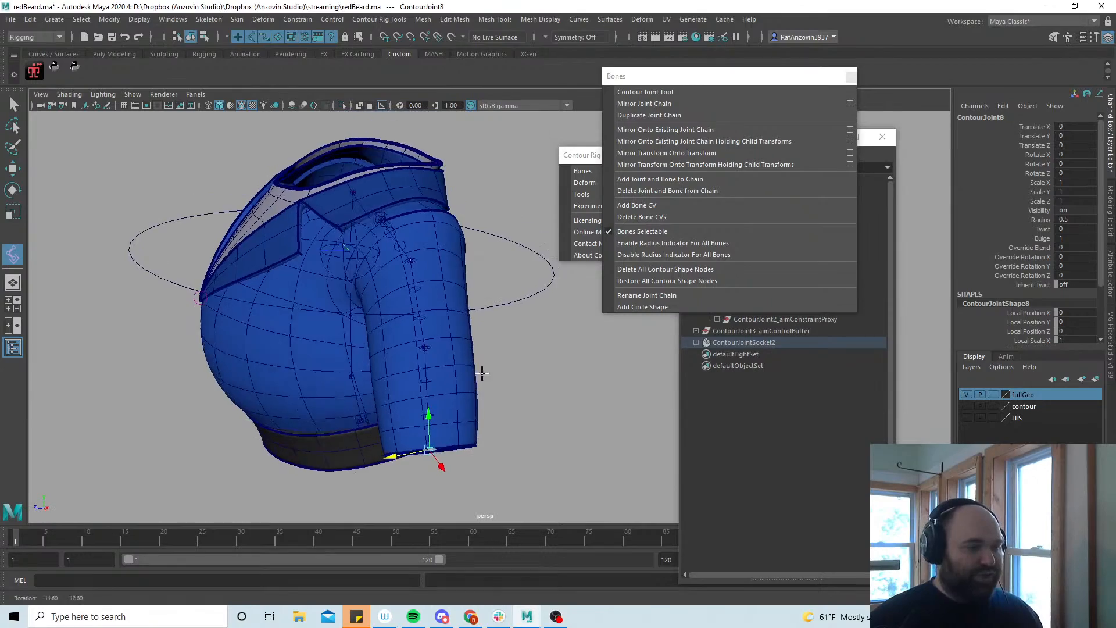
pyautogui.keyDown('alt'); pyautogui.moveTo(349, 381); pyautogui.dragTo(414, 399, button='right'); pyautogui.keyUp('alt')
pyautogui.keyDown('alt'); pyautogui.moveTo(413, 399); pyautogui.dragTo(463, 358, button='middle'); pyautogui.keyUp('alt')
pyautogui.keyDown('alt'); pyautogui.moveTo(463, 357); pyautogui.dragTo(556, 399, button='right'); pyautogui.keyUp('alt')
pyautogui.click(481, 372)
pyautogui.click(466, 357)
pyautogui.keyDown('alt'); pyautogui.moveTo(466, 357); pyautogui.dragTo(474, 314); pyautogui.keyUp('alt')
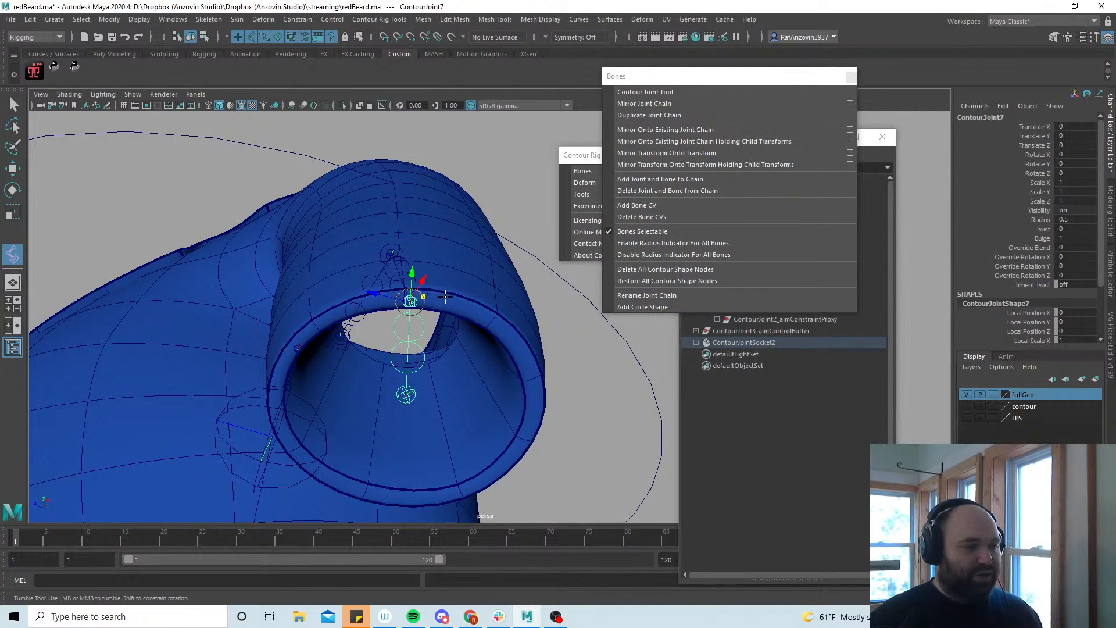
pyautogui.keyDown('alt'); pyautogui.moveTo(585, 339); pyautogui.dragTo(349, 338, button='right'); pyautogui.keyUp('alt')
pyautogui.keyDown('alt'); pyautogui.moveTo(349, 337); pyautogui.dragTo(416, 368); pyautogui.keyUp('alt')
pyautogui.keyDown('alt'); pyautogui.moveTo(416, 368); pyautogui.dragTo(518, 413, button='middle'); pyautogui.keyUp('alt')
pyautogui.keyDown('alt'); pyautogui.moveTo(518, 413); pyautogui.dragTo(404, 334, button='right'); pyautogui.keyUp('alt')
# Set the Radius of the arm chain's root socket to 7.7
pyautogui.press('q')
pyautogui.click(424, 154)
pyautogui.click(374, 257)
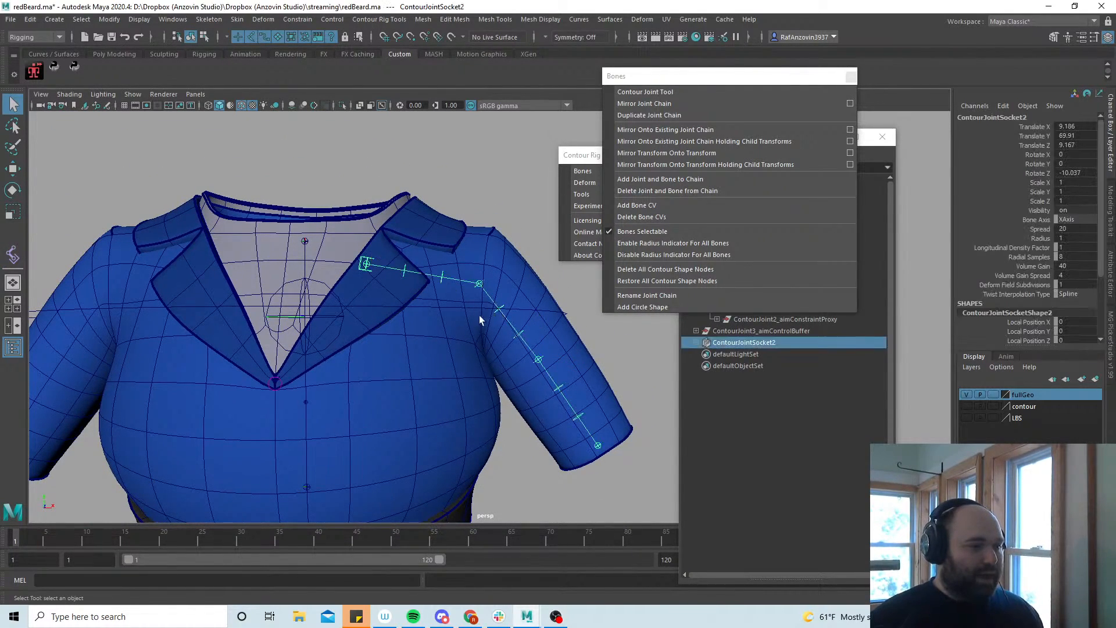
pyautogui.keyDown('alt'); pyautogui.moveTo(486, 315); pyautogui.dragTo(474, 309); pyautogui.keyUp('alt')
pyautogui.keyDown('alt'); pyautogui.moveTo(474, 309); pyautogui.dragTo(449, 297, button='right'); pyautogui.keyUp('alt')
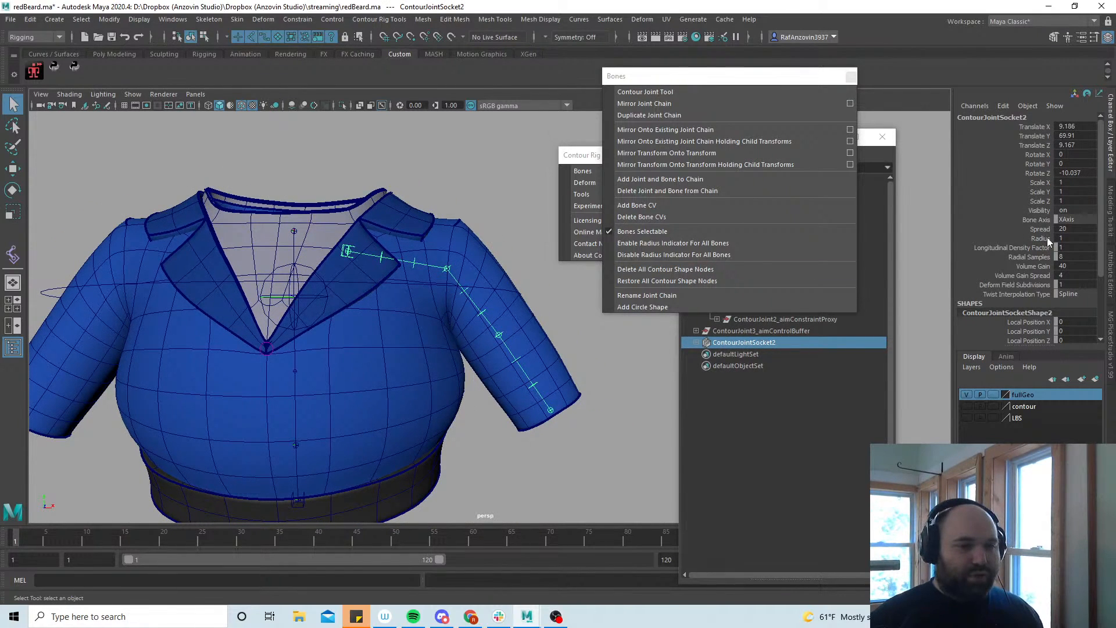
pyautogui.click(1045, 238)
pyautogui.moveTo(644, 349); pyautogui.dragTo(683, 346, button='middle')
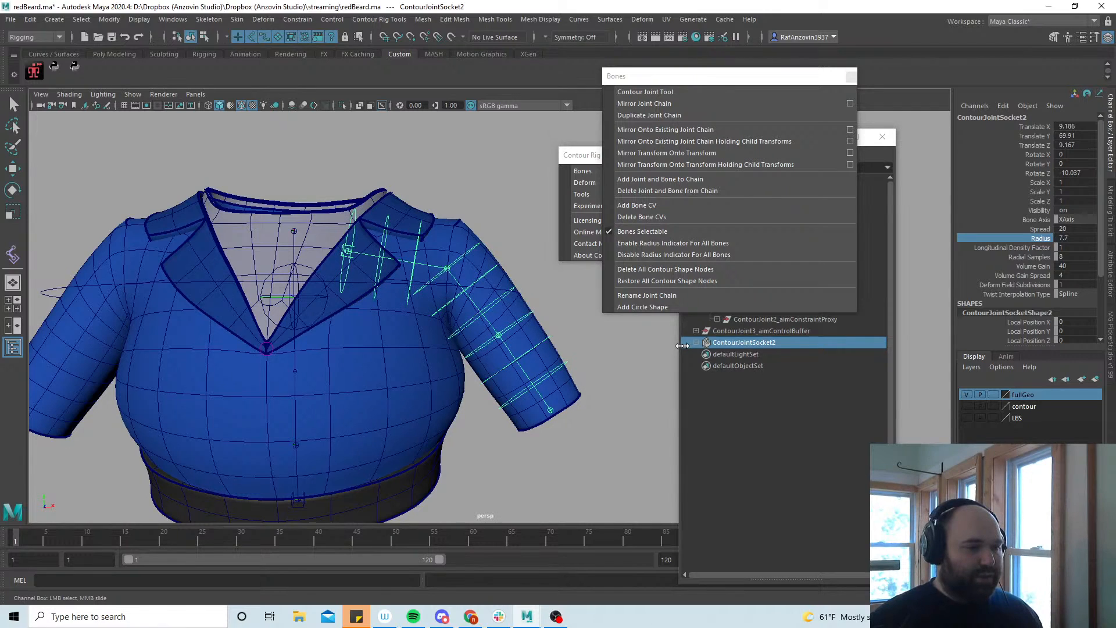
# Set the Radius of the arm chain's shoulder joint to 3.1
pyautogui.keyDown('alt'); pyautogui.moveTo(472, 341); pyautogui.dragTo(480, 352); pyautogui.keyUp('alt')
pyautogui.keyDown('alt'); pyautogui.moveTo(480, 353); pyautogui.dragTo(555, 383, button='right'); pyautogui.keyUp('alt')
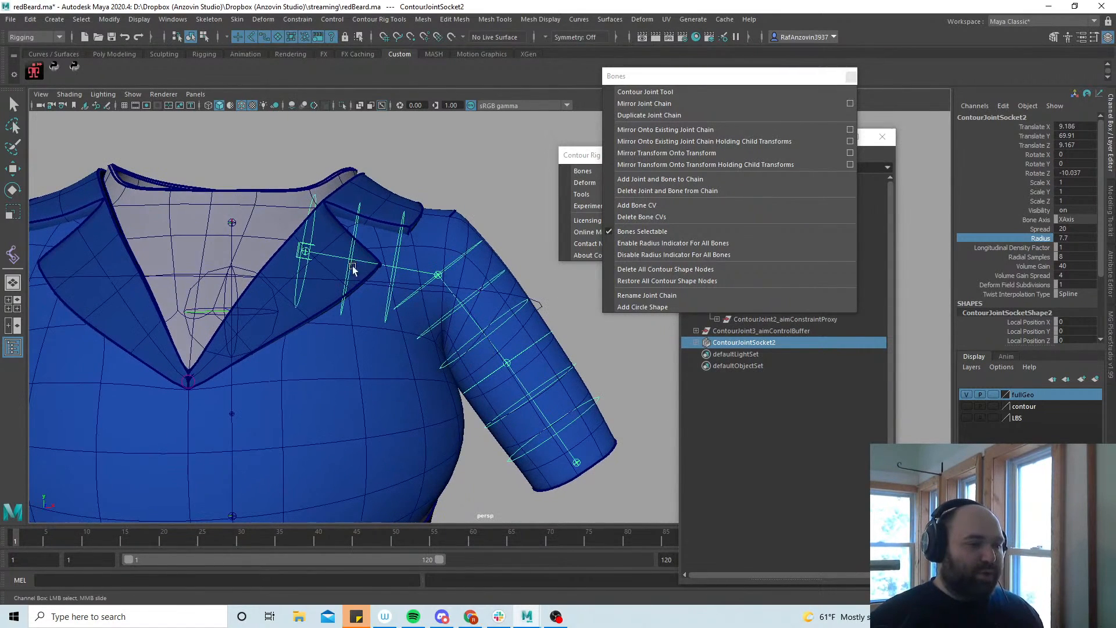
pyautogui.keyDown('alt'); pyautogui.moveTo(490, 318); pyautogui.dragTo(501, 319); pyautogui.keyUp('alt')
pyautogui.keyDown('alt'); pyautogui.moveTo(502, 318); pyautogui.dragTo(476, 315, button='right'); pyautogui.keyUp('alt')
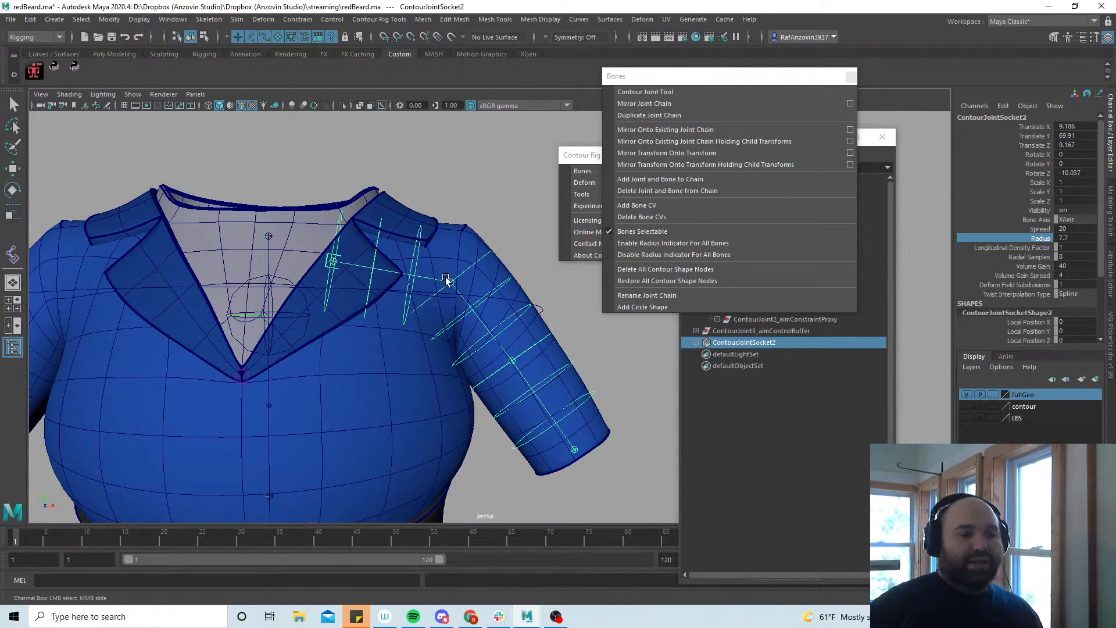
pyautogui.keyDown('alt'); pyautogui.moveTo(456, 306); pyautogui.dragTo(446, 309); pyautogui.keyUp('alt')
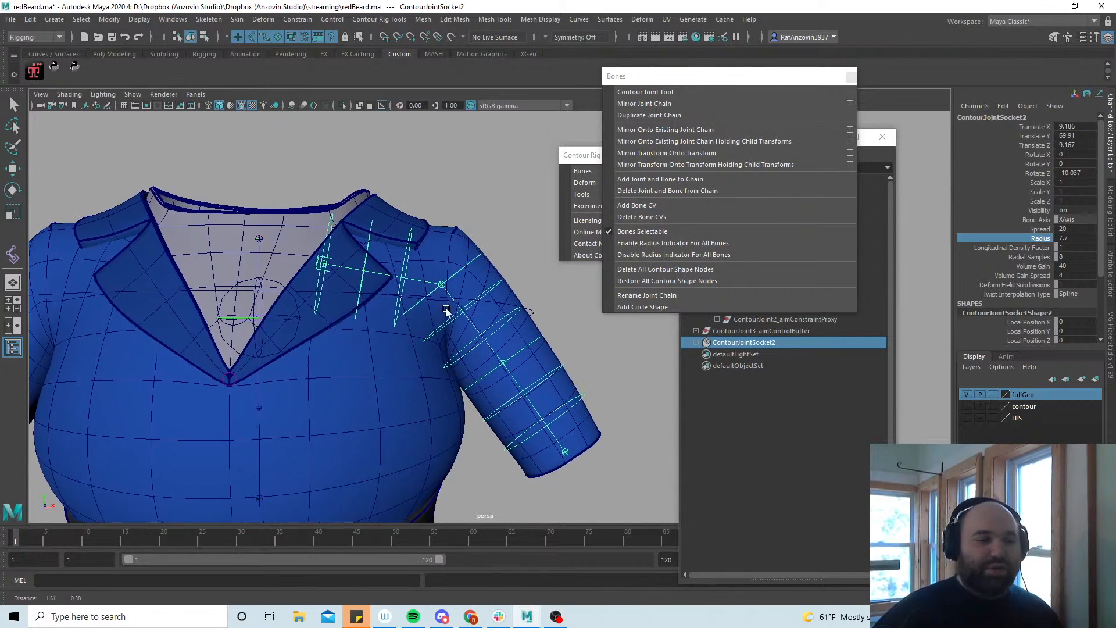
pyautogui.keyDown('alt'); pyautogui.moveTo(446, 309); pyautogui.dragTo(487, 290, button='right'); pyautogui.keyUp('alt')
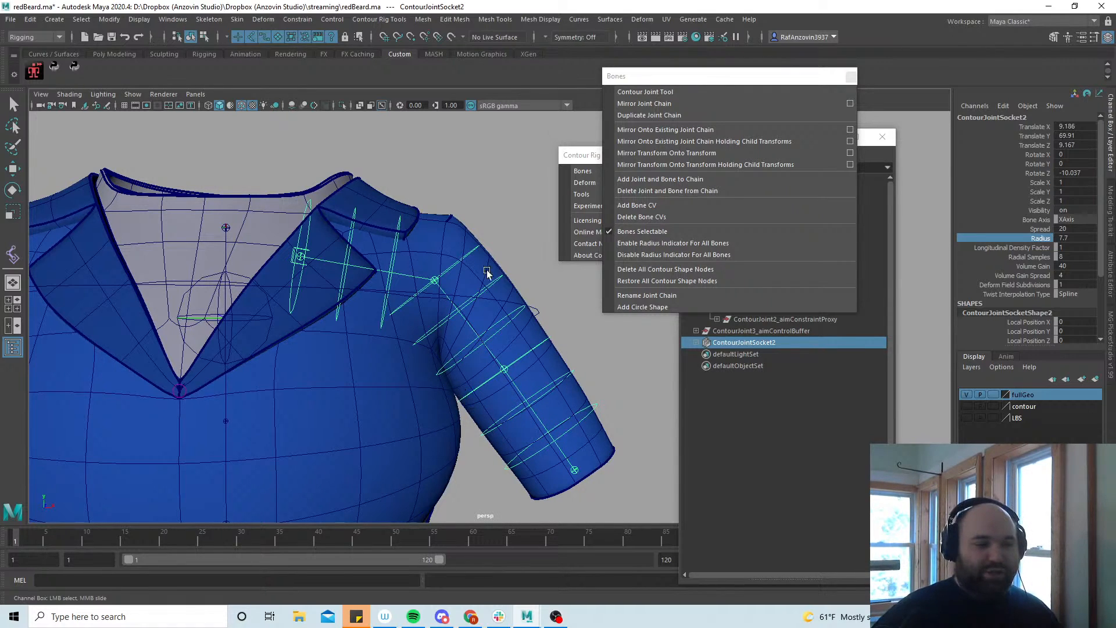
pyautogui.keyDown('alt'); pyautogui.moveTo(460, 316); pyautogui.dragTo(466, 319, button='middle'); pyautogui.keyUp('alt')
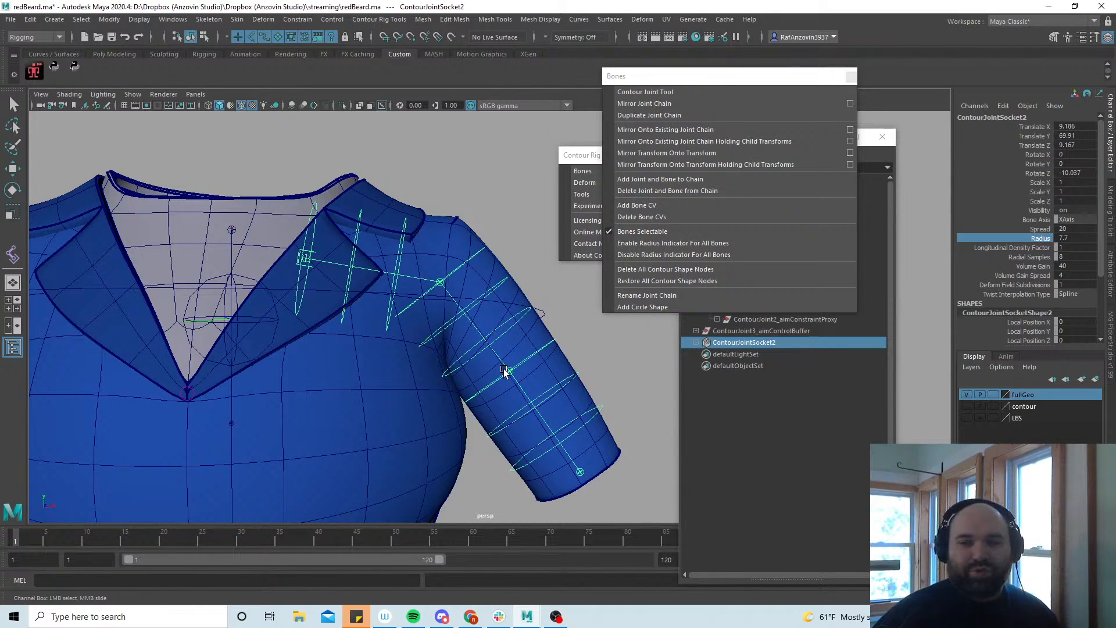
pyautogui.press('q')
pyautogui.click(440, 282)
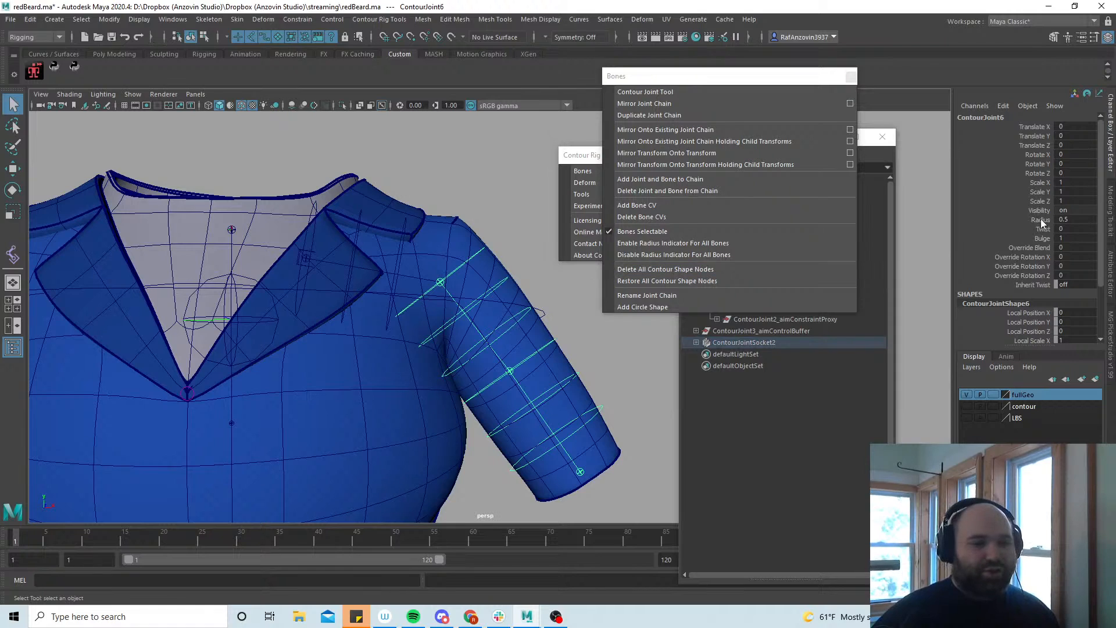
pyautogui.click(1041, 220)
pyautogui.moveTo(563, 320); pyautogui.dragTo(575, 319, button='middle')
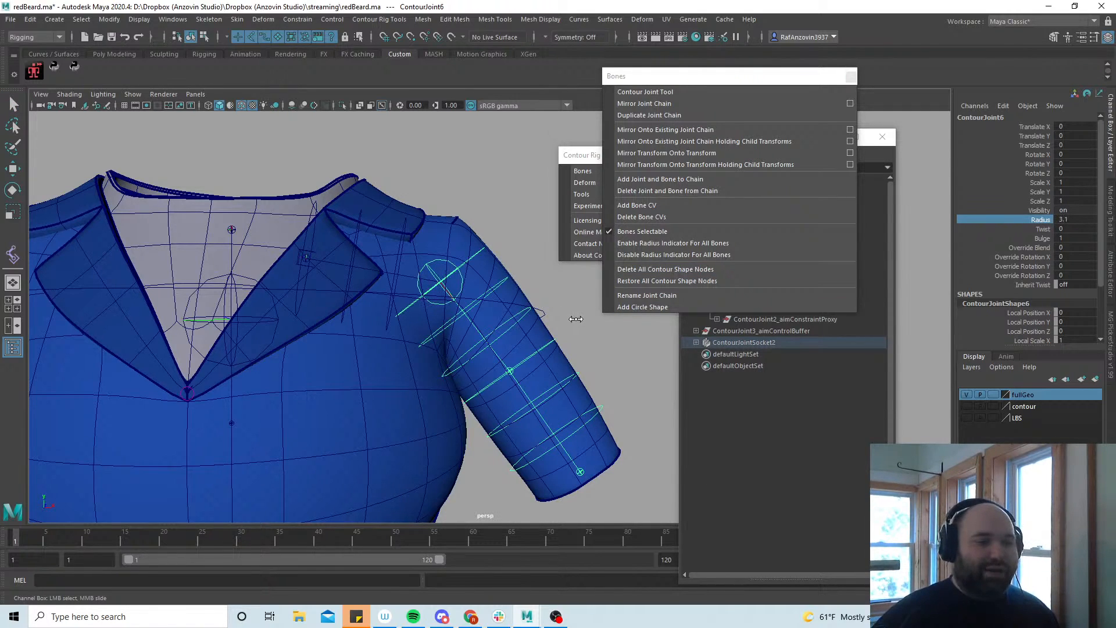
# Mirror the arm joint chain from its root socket to the other side of the torso
pyautogui.press('q')
pyautogui.click(305, 256)
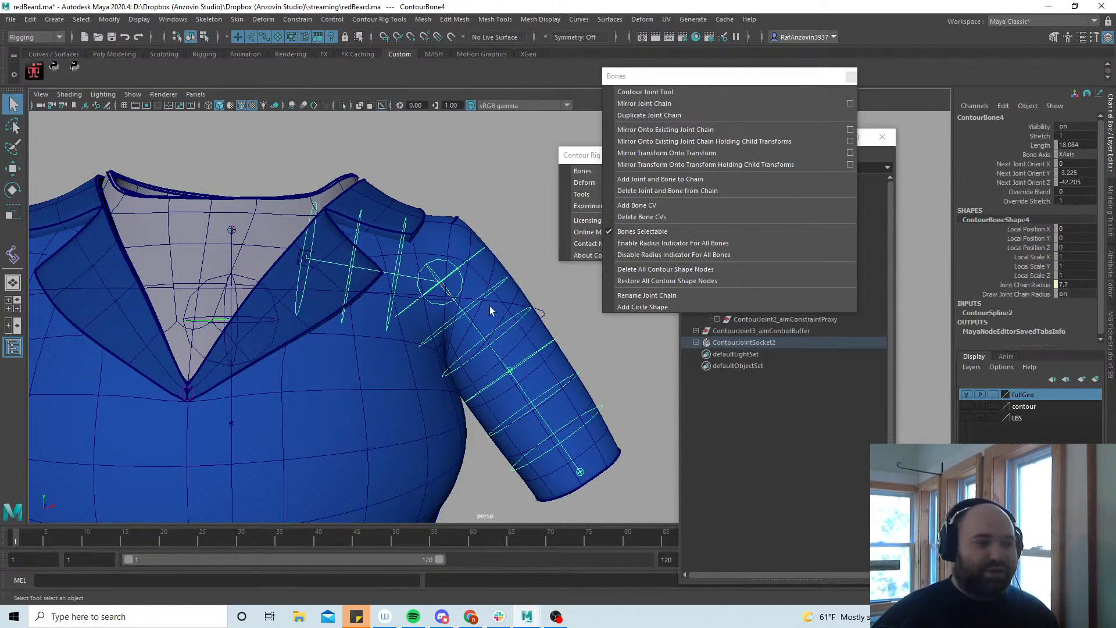
pyautogui.keyDown('alt'); pyautogui.moveTo(562, 389); pyautogui.dragTo(545, 355); pyautogui.keyUp('alt')
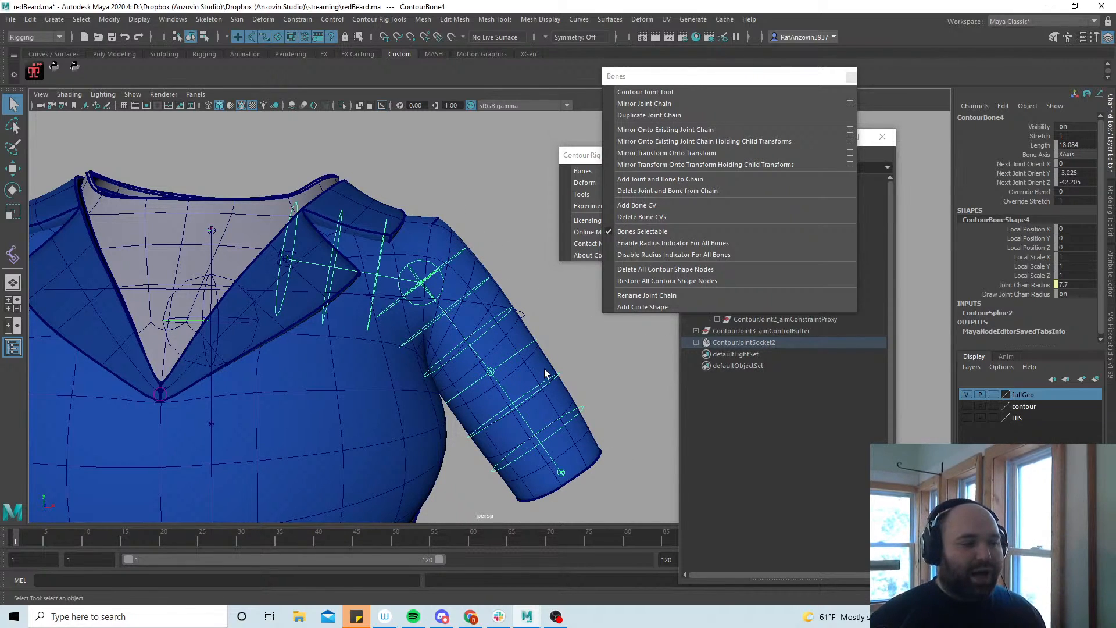
pyautogui.keyDown('alt'); pyautogui.moveTo(311, 296); pyautogui.dragTo(355, 305, button='middle'); pyautogui.keyUp('alt')
pyautogui.click(323, 265)
pyautogui.keyDown('alt'); pyautogui.moveTo(500, 385); pyautogui.dragTo(526, 378); pyautogui.keyUp('alt')
pyautogui.keyDown('alt'); pyautogui.moveTo(526, 379); pyautogui.dragTo(438, 337, button='right'); pyautogui.keyUp('alt')
pyautogui.moveTo(717, 80); pyautogui.dragTo(748, 89)
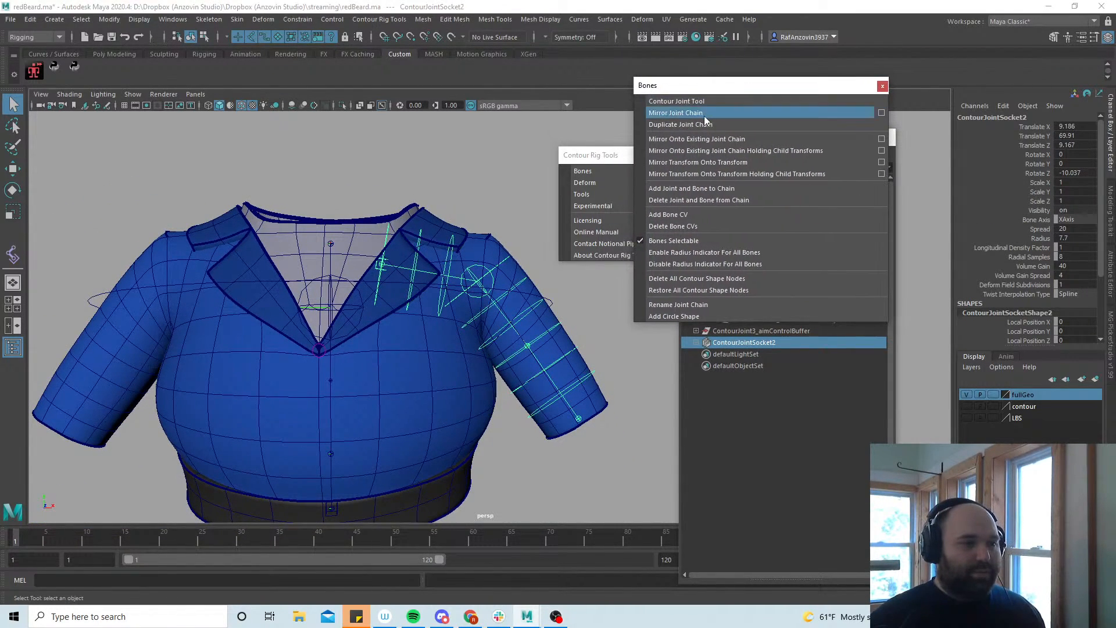
pyautogui.click(704, 114)
# Parent the root sockets of both arm chains to the torso chain's chest control, then clear the selection
pyautogui.keyDown('alt'); pyautogui.moveTo(410, 221); pyautogui.dragTo(447, 317); pyautogui.keyUp('alt')
pyautogui.keyDown('alt'); pyautogui.moveTo(438, 284); pyautogui.dragTo(466, 306, button='middle'); pyautogui.keyUp('alt')
pyautogui.moveTo(495, 320)
pyautogui.keyDown('alt'); pyautogui.mouseDown()
pyautogui.moveTo(471, 341)
pyautogui.moveTo(511, 323)
pyautogui.moveTo(504, 316)
pyautogui.mouseUp(); pyautogui.keyUp('alt')
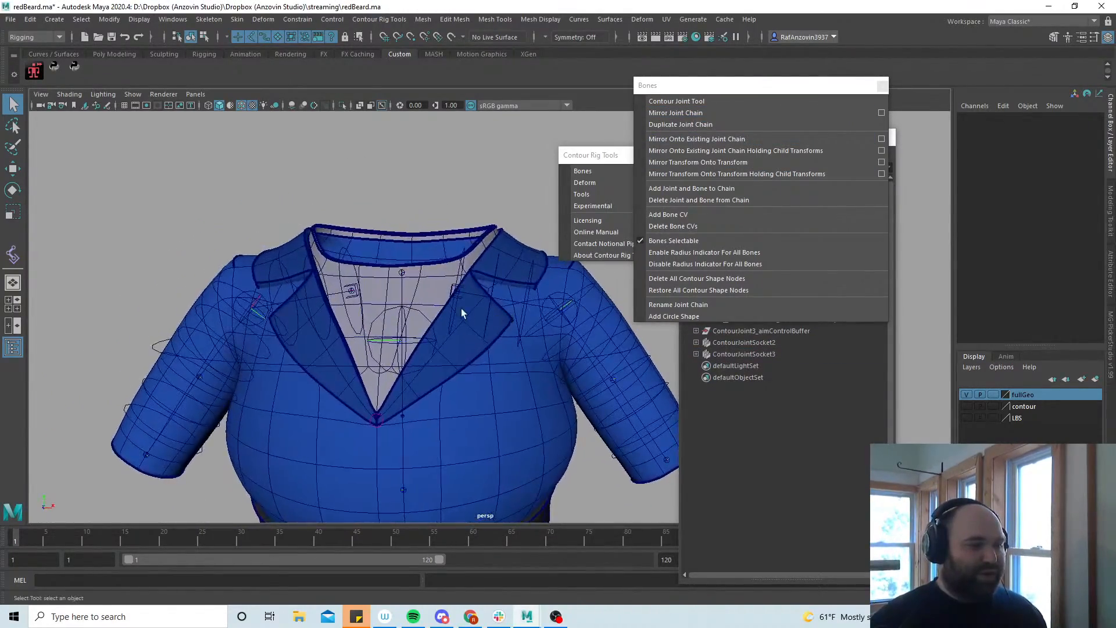
pyautogui.keyDown('alt'); pyautogui.moveTo(462, 308); pyautogui.dragTo(479, 317, button='right'); pyautogui.keyUp('alt')
pyautogui.keyDown('alt'); pyautogui.moveTo(480, 316); pyautogui.dragTo(435, 335); pyautogui.keyUp('alt')
pyautogui.click(456, 285)
pyautogui.keyDown('shift'); pyautogui.click(342, 288); pyautogui.keyUp('shift')
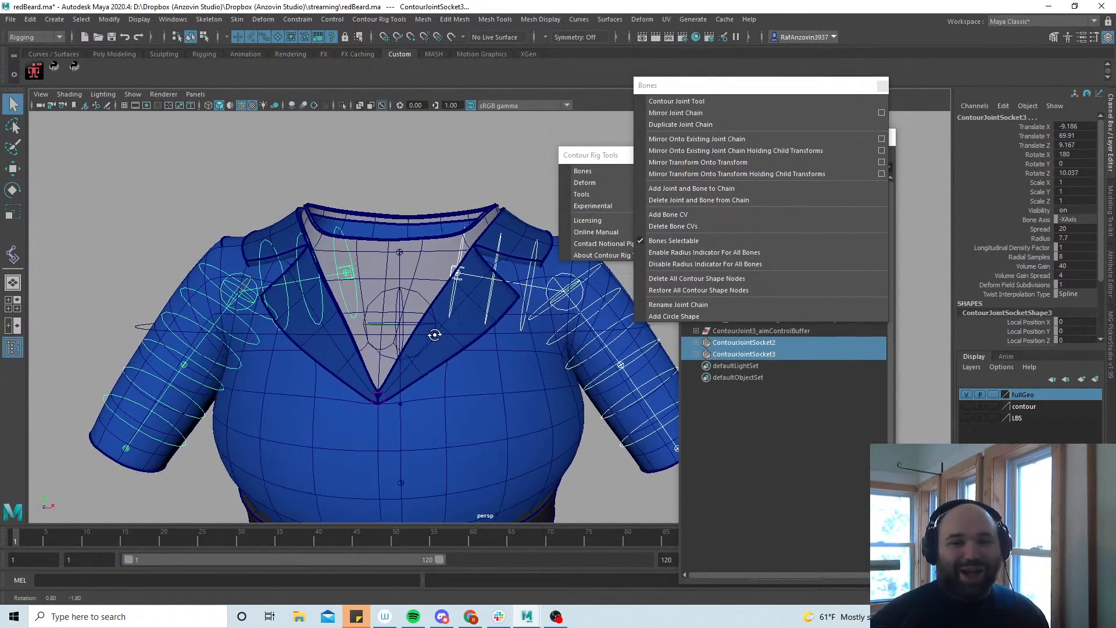
pyautogui.keyDown('alt'); pyautogui.moveTo(438, 310); pyautogui.dragTo(445, 323, button='middle'); pyautogui.keyUp('alt')
pyautogui.keyDown('alt'); pyautogui.moveTo(445, 322); pyautogui.dragTo(455, 324, button='right'); pyautogui.keyUp('alt')
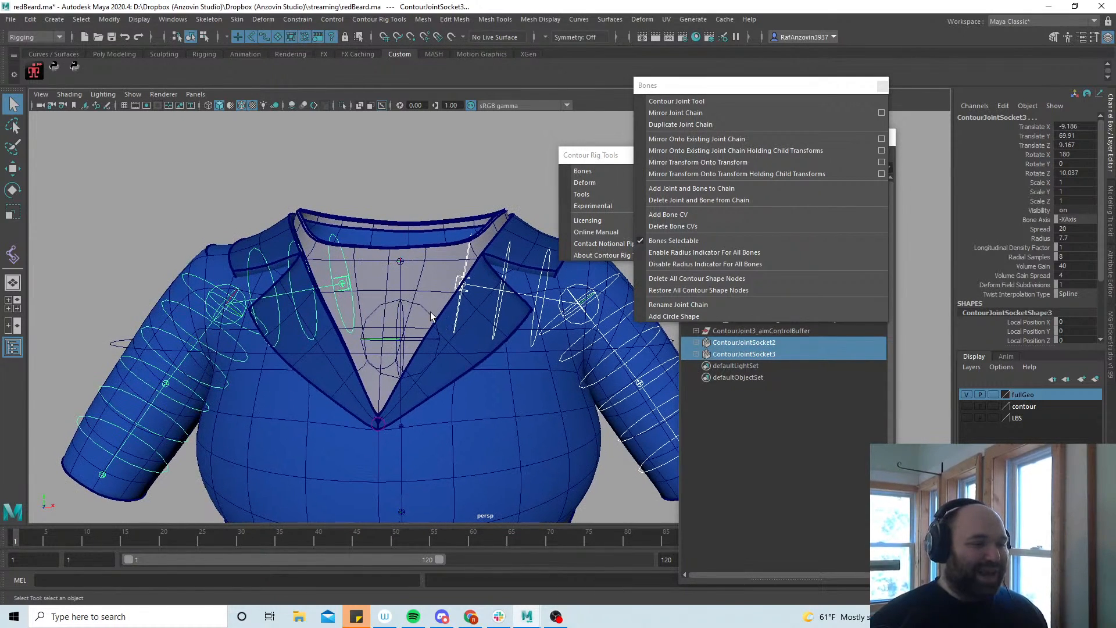
pyautogui.keyDown('shift'); pyautogui.click(432, 314); pyautogui.keyUp('shift')
pyautogui.press('p')
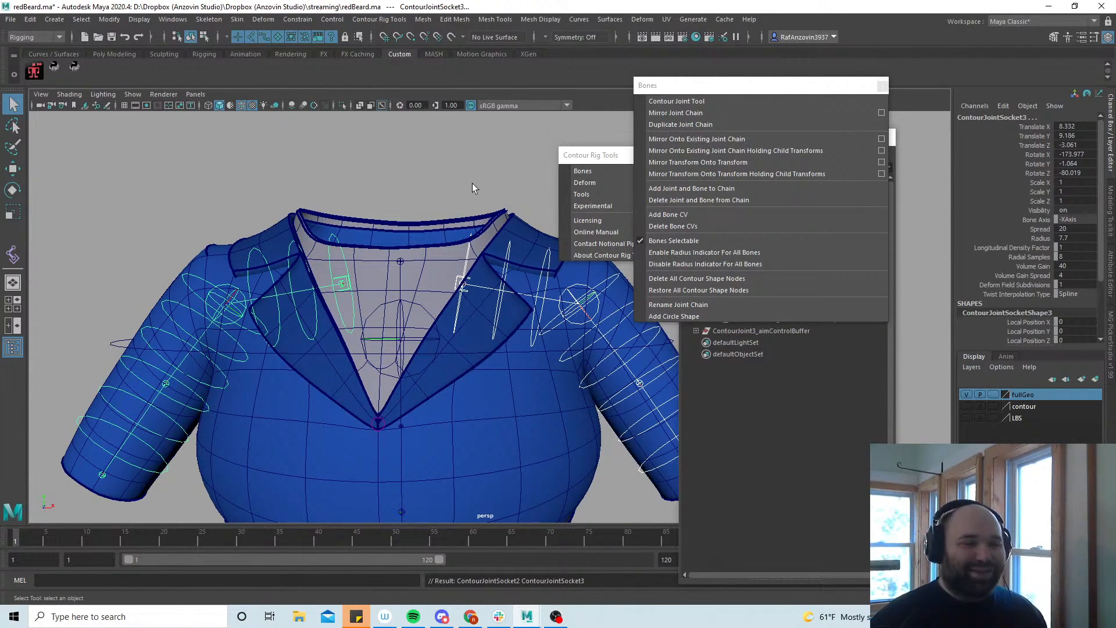
pyautogui.click(479, 304)
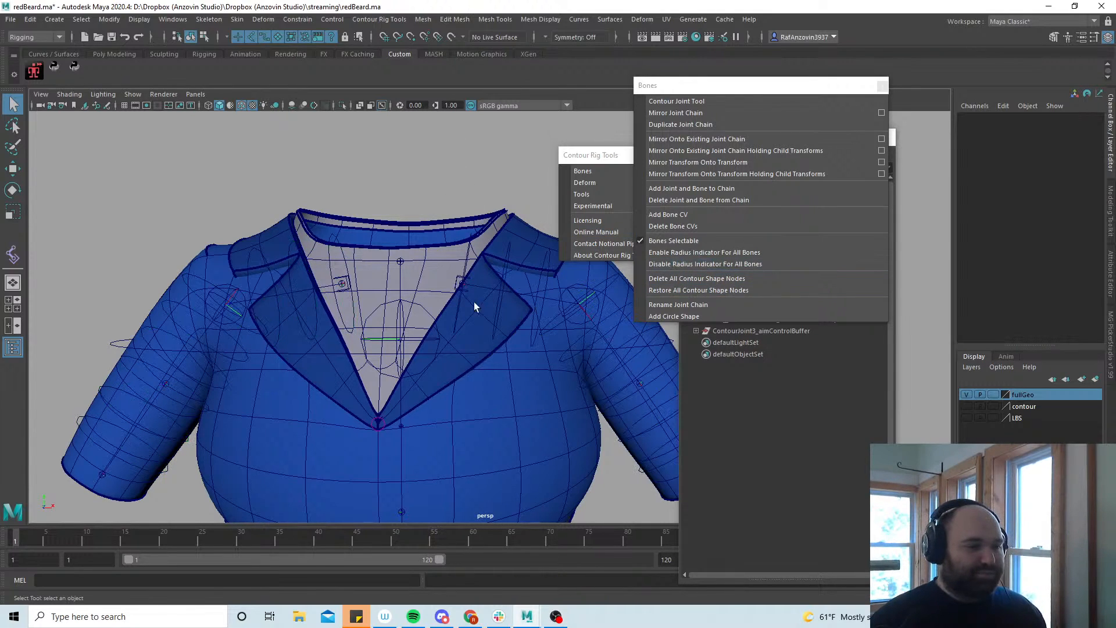
# Add both arm chains' root sockets as influences to the coatTop mesh's contour deformer
pyautogui.click(458, 279)
pyautogui.keyDown('shift'); pyautogui.click(342, 283); pyautogui.keyUp('shift')
pyautogui.keyDown('alt'); pyautogui.moveTo(532, 351); pyautogui.dragTo(451, 332, button='middle'); pyautogui.keyUp('alt')
pyautogui.keyDown('shift'); pyautogui.click(469, 393); pyautogui.keyUp('shift')
pyautogui.keyDown('alt'); pyautogui.moveTo(450, 332); pyautogui.dragTo(431, 376, button='right'); pyautogui.keyUp('alt')
pyautogui.keyDown('alt'); pyautogui.moveTo(431, 377); pyautogui.dragTo(431, 366); pyautogui.keyUp('alt')
pyautogui.keyDown('alt'); pyautogui.moveTo(431, 366); pyautogui.dragTo(436, 342, button='middle'); pyautogui.keyUp('alt')
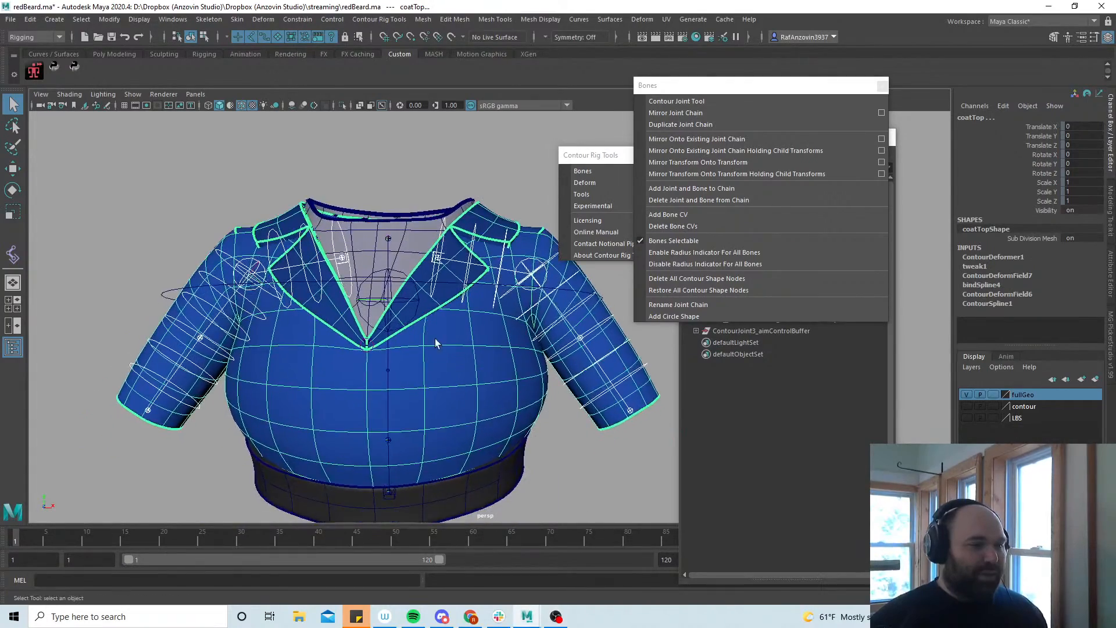
pyautogui.keyDown('alt'); pyautogui.moveTo(437, 342); pyautogui.dragTo(453, 331, button='right'); pyautogui.keyUp('alt')
pyautogui.keyDown('alt'); pyautogui.moveTo(452, 331); pyautogui.dragTo(454, 337, button='middle'); pyautogui.keyUp('alt')
pyautogui.keyDown('alt'); pyautogui.moveTo(480, 318); pyautogui.dragTo(483, 315, button='right'); pyautogui.keyUp('alt')
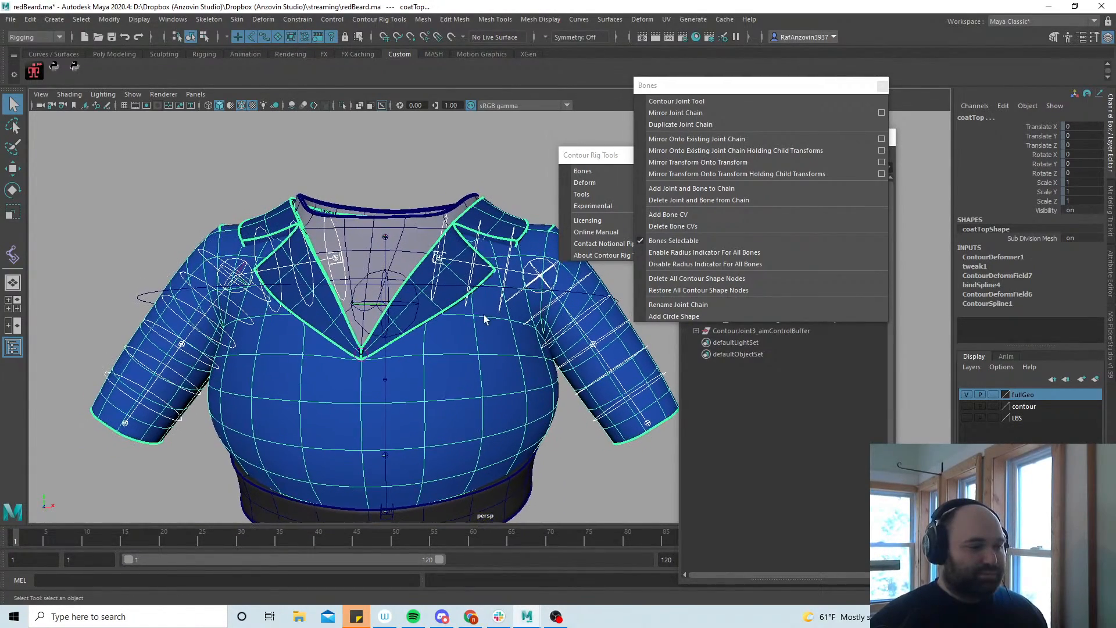
pyautogui.click(594, 156)
pyautogui.moveTo(593, 156); pyautogui.dragTo(592, 134)
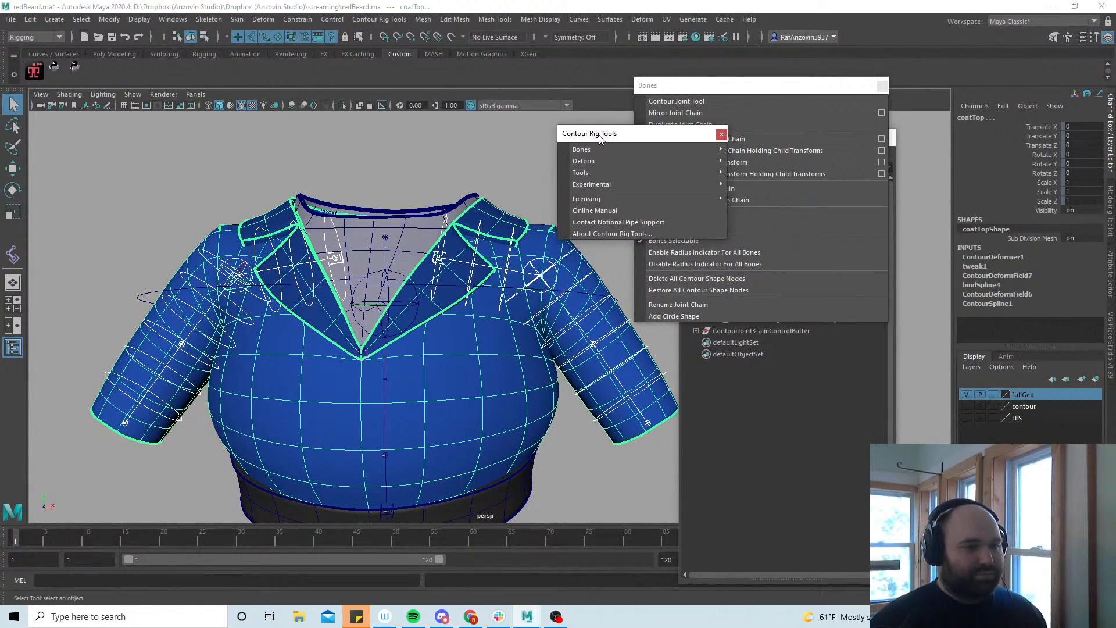
pyautogui.click(599, 150)
pyautogui.moveTo(600, 161)
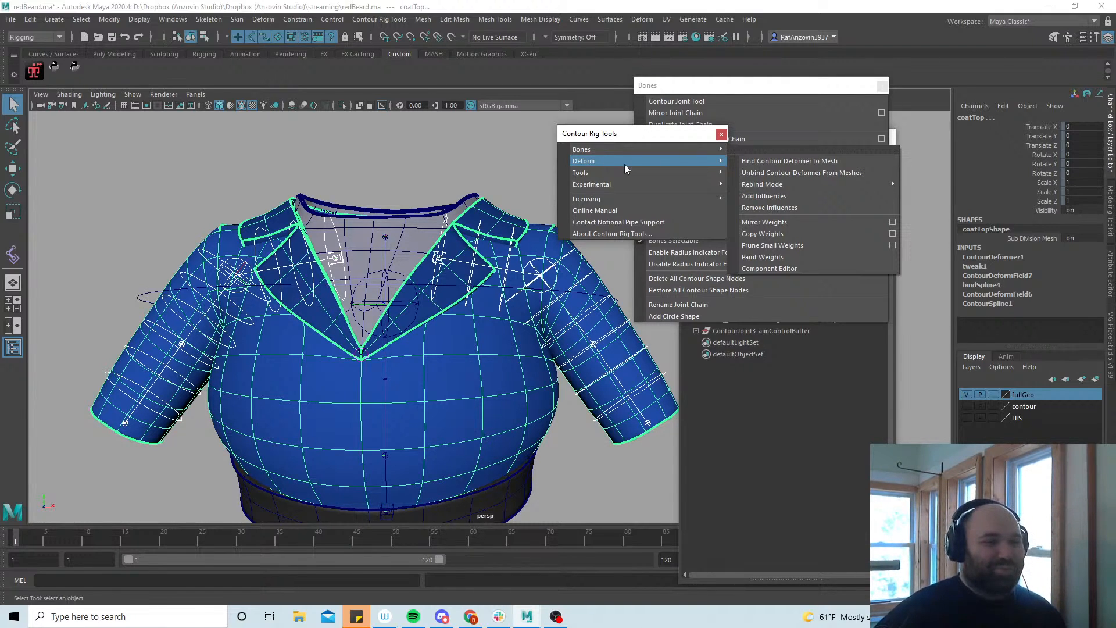
pyautogui.click(793, 195)
# Rotate the left arm chain's root and shoulder joints to raise the arm away from the sleeve
pyautogui.keyDown('alt'); pyautogui.moveTo(487, 309); pyautogui.dragTo(441, 312); pyautogui.keyUp('alt')
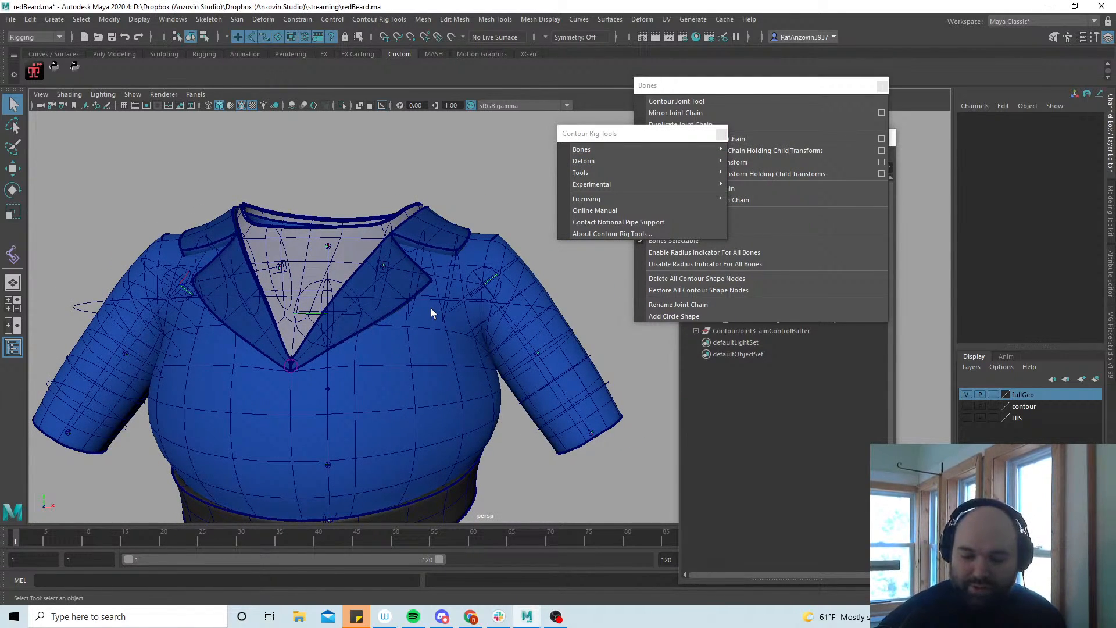
pyautogui.click(382, 264)
pyautogui.press('e')
pyautogui.moveTo(432, 267); pyautogui.dragTo(423, 247)
pyautogui.click(479, 228)
pyautogui.moveTo(515, 249); pyautogui.dragTo(491, 221)
# Open the contour Paint Weights tool on the coatTop mesh
pyautogui.click(562, 351)
pyautogui.moveTo(469, 330)
pyautogui.keyDown('alt'); pyautogui.mouseDown()
pyautogui.moveTo(494, 358)
pyautogui.moveTo(459, 332)
pyautogui.mouseUp(); pyautogui.keyUp('alt')
pyautogui.keyDown('alt'); pyautogui.moveTo(478, 336); pyautogui.dragTo(467, 328, button='middle'); pyautogui.keyUp('alt')
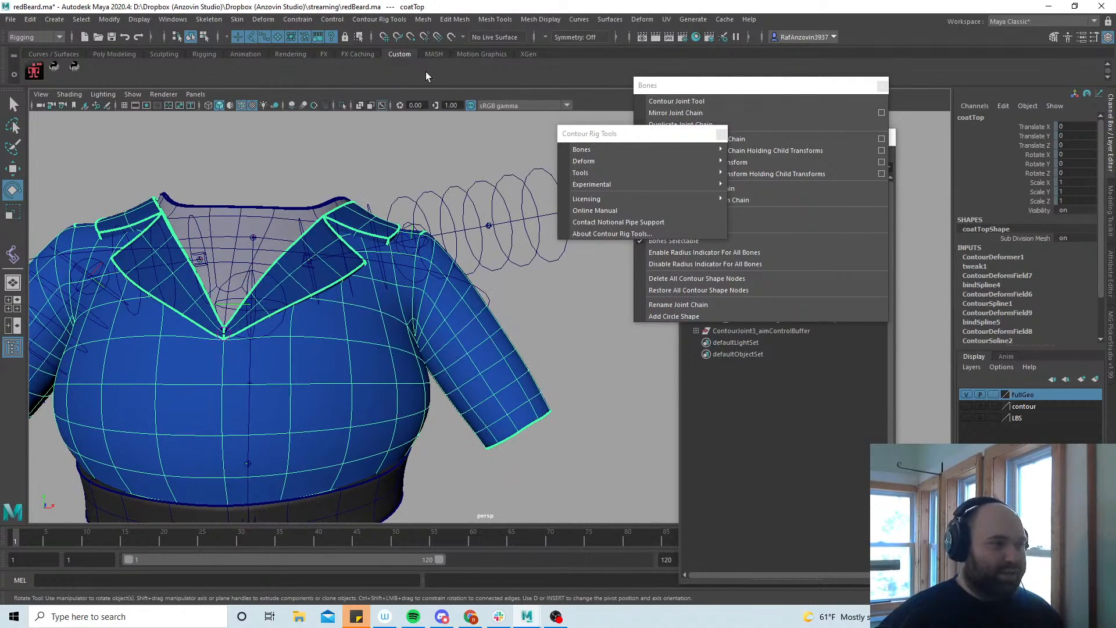
pyautogui.moveTo(602, 161)
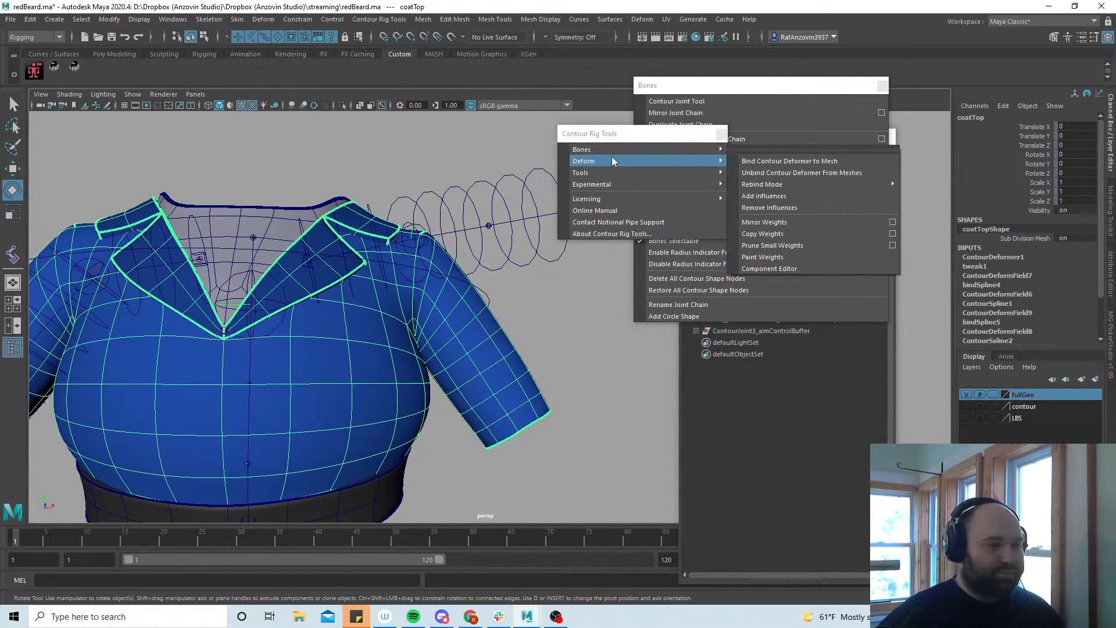
pyautogui.click(799, 257)
pyautogui.keyDown('alt'); pyautogui.moveTo(461, 373); pyautogui.dragTo(505, 317); pyautogui.keyUp('alt')
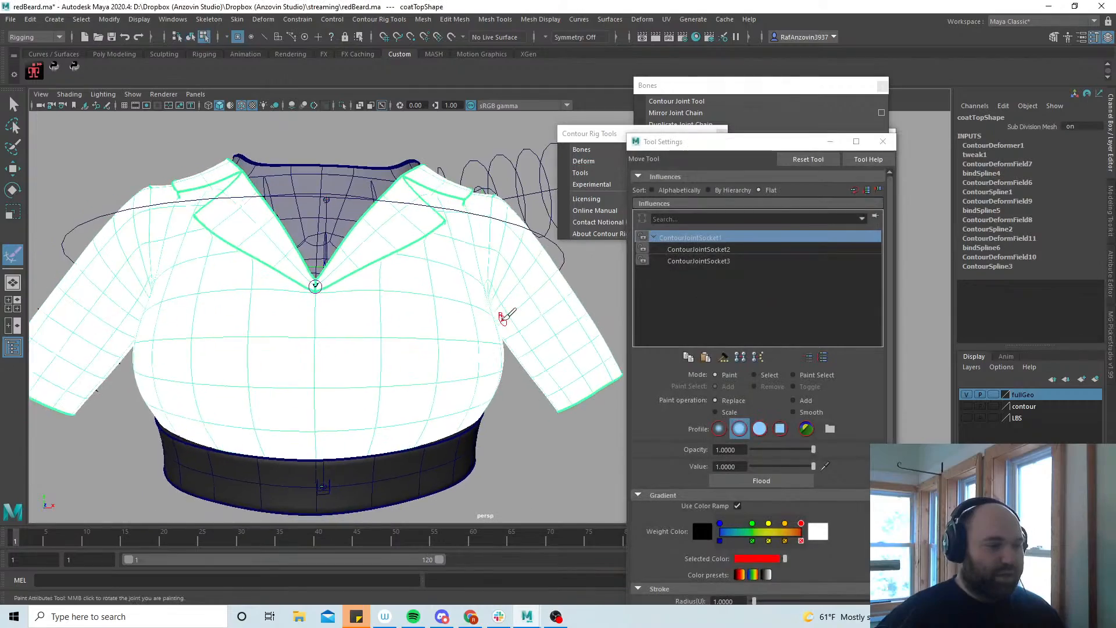
# Switch the weight tool to Select mode and select the vertices of the character's left sleeve
pyautogui.keyDown('alt'); pyautogui.moveTo(504, 319); pyautogui.dragTo(405, 338, button='right'); pyautogui.keyUp('alt')
pyautogui.moveTo(429, 321)
pyautogui.keyDown('alt'); pyautogui.mouseDown(button='middle')
pyautogui.moveTo(414, 342)
pyautogui.moveTo(419, 320)
pyautogui.mouseUp(button='middle'); pyautogui.keyUp('alt')
pyautogui.keyDown('alt'); pyautogui.moveTo(372, 321); pyautogui.dragTo(487, 367, button='right'); pyautogui.keyUp('alt')
pyautogui.keyDown('alt'); pyautogui.moveTo(488, 368); pyautogui.dragTo(507, 331, button='middle'); pyautogui.keyUp('alt')
pyautogui.keyDown('alt'); pyautogui.moveTo(507, 332); pyautogui.dragTo(478, 326, button='right'); pyautogui.keyUp('alt')
pyautogui.keyDown('alt'); pyautogui.moveTo(478, 326); pyautogui.dragTo(498, 351, button='middle'); pyautogui.keyUp('alt')
pyautogui.keyDown('alt'); pyautogui.moveTo(498, 351); pyautogui.dragTo(503, 340, button='right'); pyautogui.keyUp('alt')
pyautogui.keyDown('alt'); pyautogui.moveTo(503, 340); pyautogui.dragTo(514, 349, button='middle'); pyautogui.keyUp('alt')
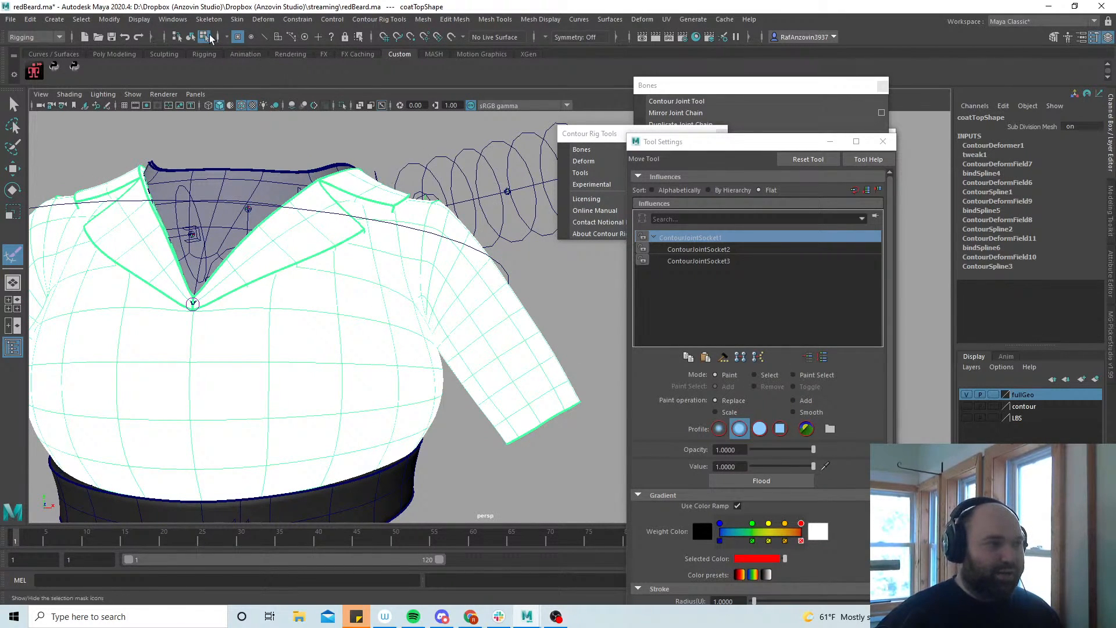
pyautogui.click(754, 375)
pyautogui.moveTo(599, 445); pyautogui.dragTo(449, 284)
pyautogui.keyDown('alt'); pyautogui.moveTo(512, 374); pyautogui.dragTo(514, 364, button='right'); pyautogui.keyUp('alt')
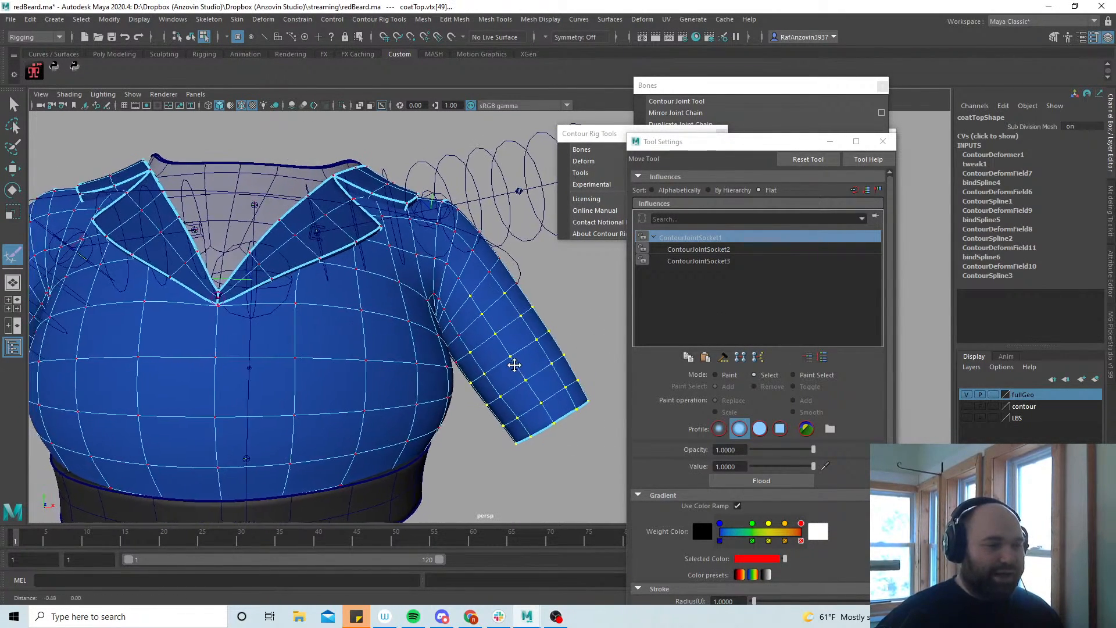
# Flood the selected left sleeve vertices with a weight of 1 for the ContourJointSocket2 influence in Paint mode
pyautogui.keyDown('alt'); pyautogui.moveTo(513, 364); pyautogui.dragTo(521, 384, button='middle'); pyautogui.keyUp('alt')
pyautogui.moveTo(521, 384)
pyautogui.keyDown('alt'); pyautogui.mouseDown(button='right')
pyautogui.moveTo(516, 364)
pyautogui.moveTo(534, 382)
pyautogui.mouseUp(button='right'); pyautogui.keyUp('alt')
pyautogui.keyDown('alt'); pyautogui.moveTo(535, 381); pyautogui.dragTo(504, 357, button='middle'); pyautogui.keyUp('alt')
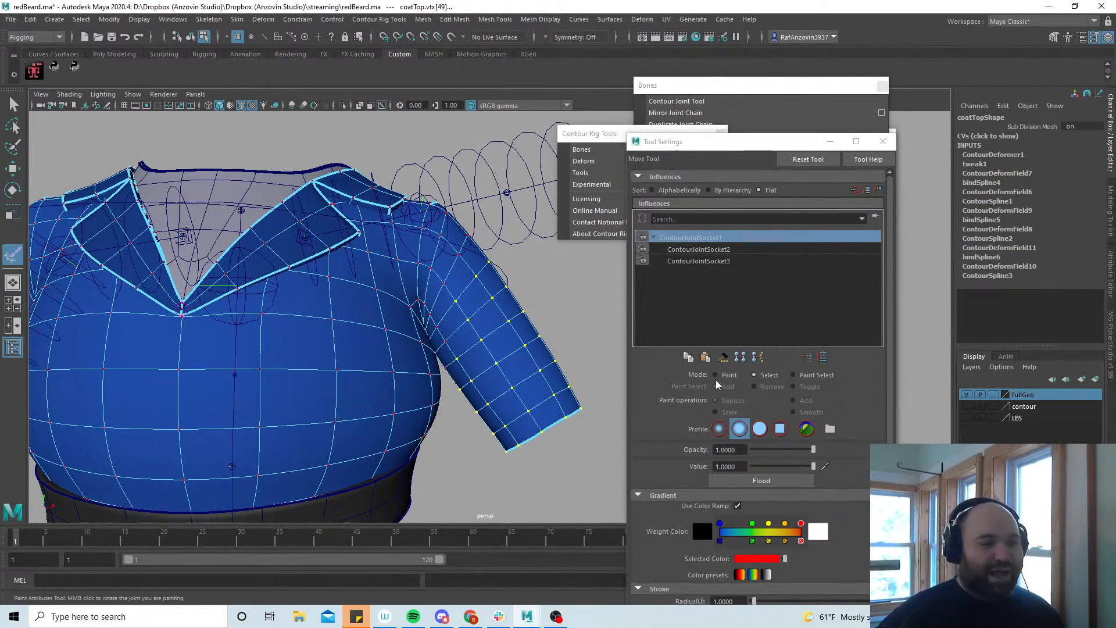
pyautogui.click(716, 377)
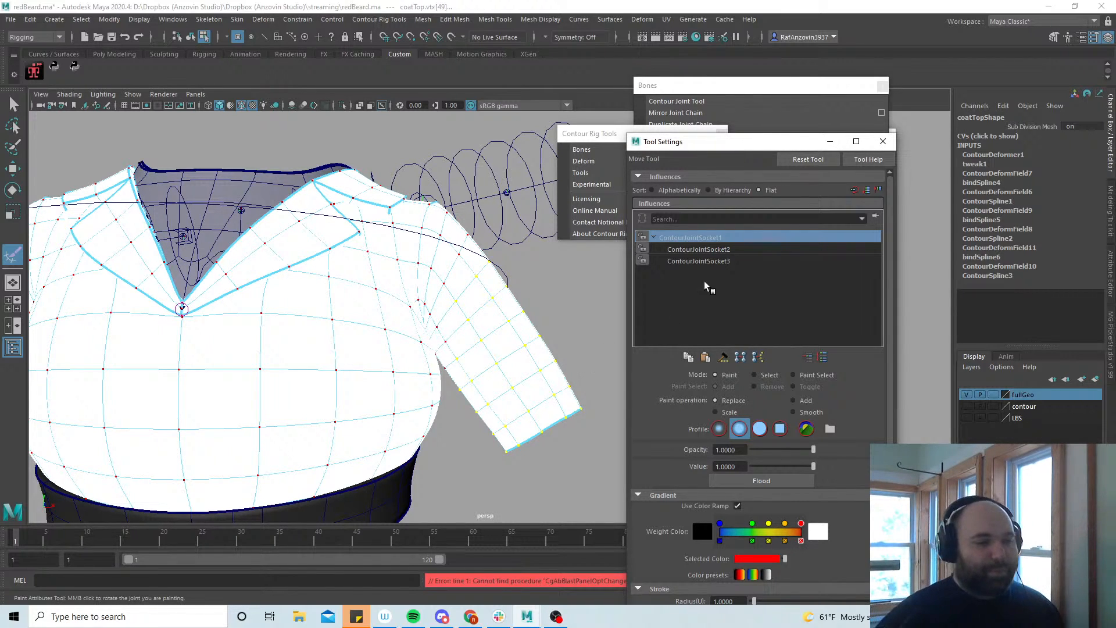
pyautogui.click(745, 250)
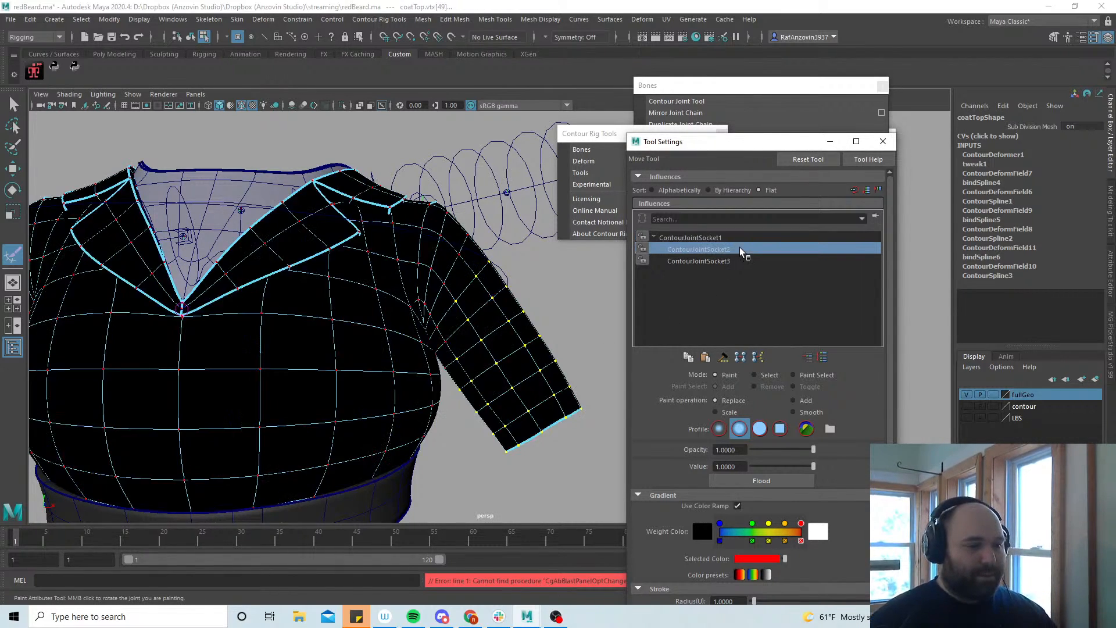
pyautogui.click(772, 481)
pyautogui.moveTo(511, 312)
pyautogui.keyDown('alt'); pyautogui.mouseDown()
pyautogui.moveTo(507, 361)
pyautogui.moveTo(553, 386)
pyautogui.moveTo(511, 374)
pyautogui.moveTo(506, 384)
pyautogui.moveTo(548, 381)
pyautogui.moveTo(518, 382)
pyautogui.moveTo(525, 371)
pyautogui.mouseUp(); pyautogui.keyUp('alt')
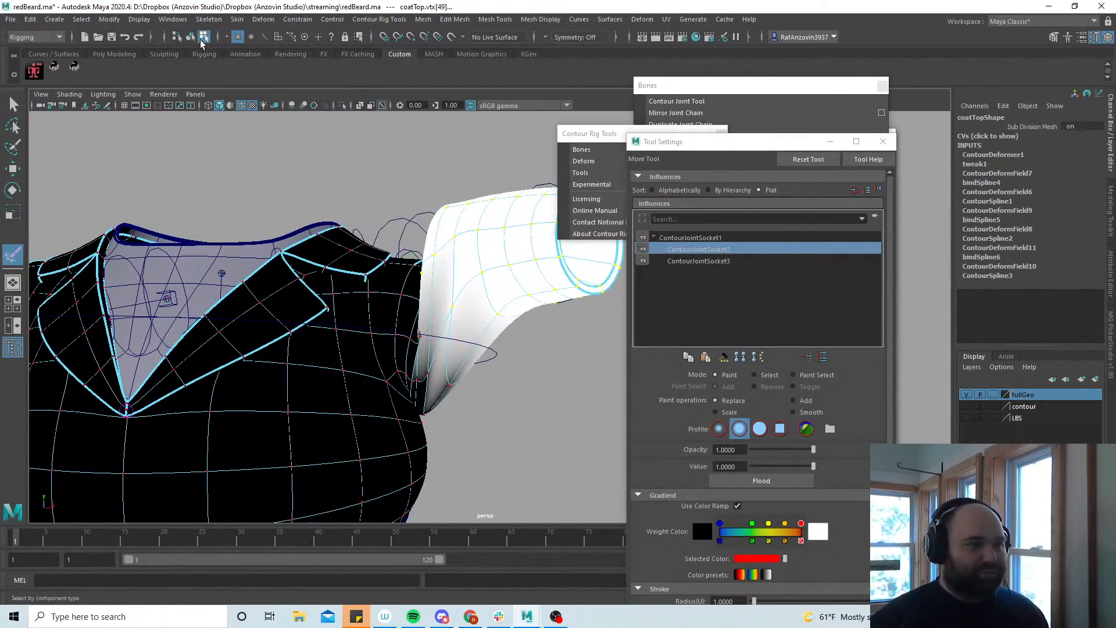
# Prepare weight painting on the unsmoothed coatTop mesh in object mode, using the solid brush profile with a radius of about 3.5
pyautogui.click(191, 37)
pyautogui.moveTo(450, 358)
pyautogui.keyDown('alt'); pyautogui.mouseDown()
pyautogui.moveTo(439, 350)
pyautogui.moveTo(452, 354)
pyautogui.moveTo(454, 376)
pyautogui.mouseUp(); pyautogui.keyUp('alt')
pyautogui.press('1')
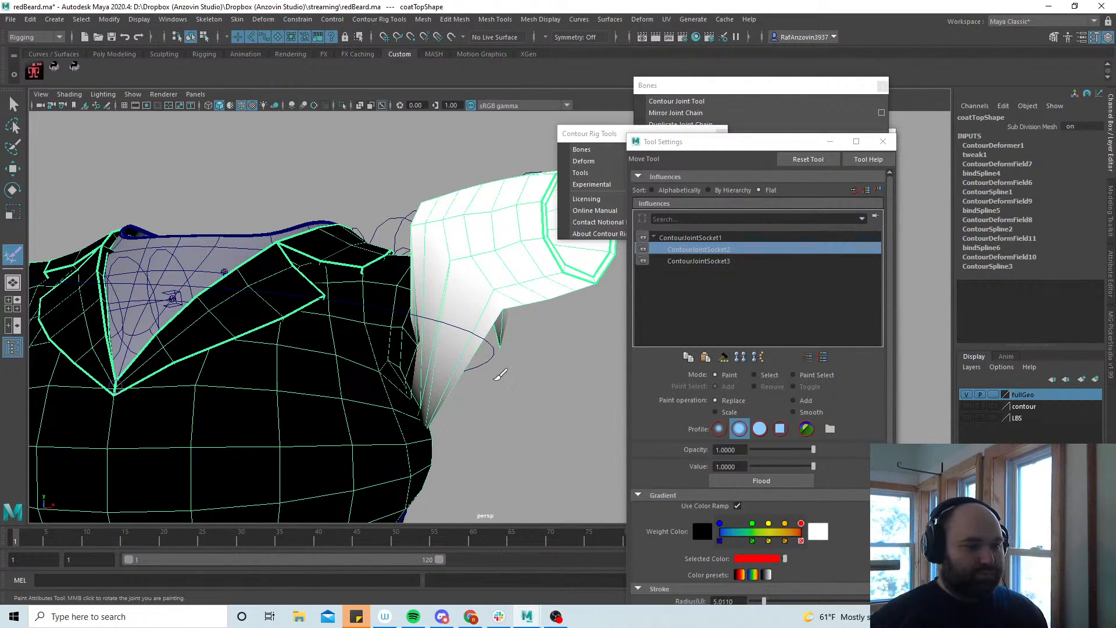
pyautogui.click(760, 428)
pyautogui.moveTo(489, 343)
pyautogui.keyDown('alt'); pyautogui.mouseDown(button='right')
pyautogui.moveTo(474, 409)
pyautogui.moveTo(488, 411)
pyautogui.moveTo(476, 407)
pyautogui.mouseUp(button='right'); pyautogui.keyUp('alt')
pyautogui.keyDown('alt'); pyautogui.moveTo(458, 406); pyautogui.dragTo(468, 397, button='middle'); pyautogui.keyUp('alt')
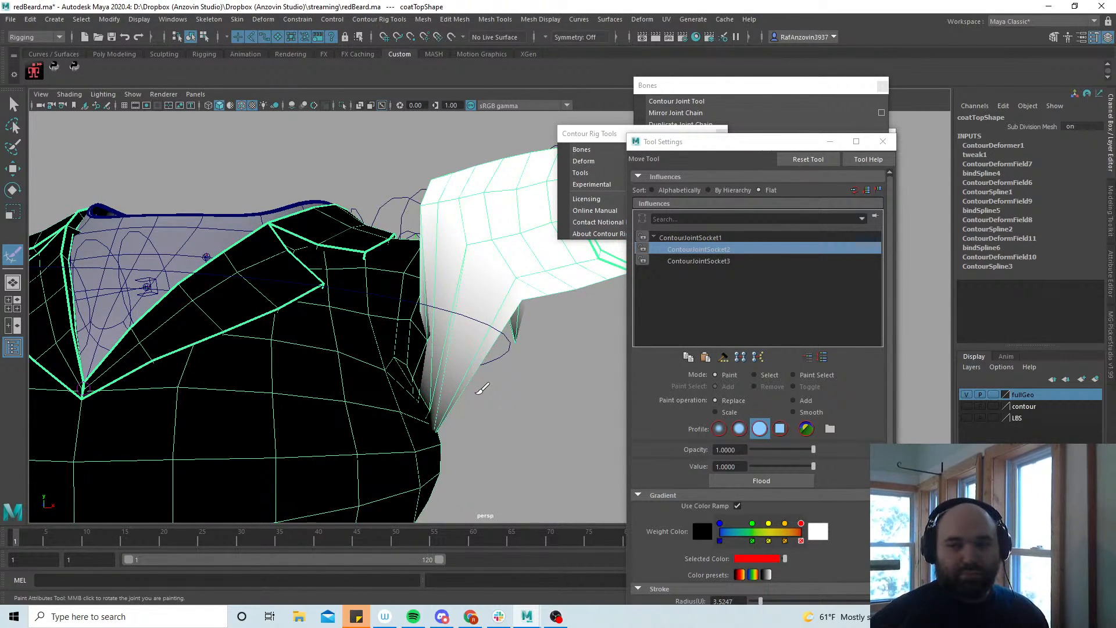
# Paint ContourJointSocket2 weights at value 1 around the underarm and back of the left sleeve seam
pyautogui.moveTo(479, 385)
pyautogui.keyDown('alt'); pyautogui.mouseDown()
pyautogui.moveTo(496, 407)
pyautogui.moveTo(460, 393)
pyautogui.moveTo(453, 422)
pyautogui.moveTo(434, 378)
pyautogui.mouseUp(); pyautogui.keyUp('alt')
pyautogui.keyDown('alt'); pyautogui.moveTo(484, 336); pyautogui.dragTo(410, 274); pyautogui.keyUp('alt')
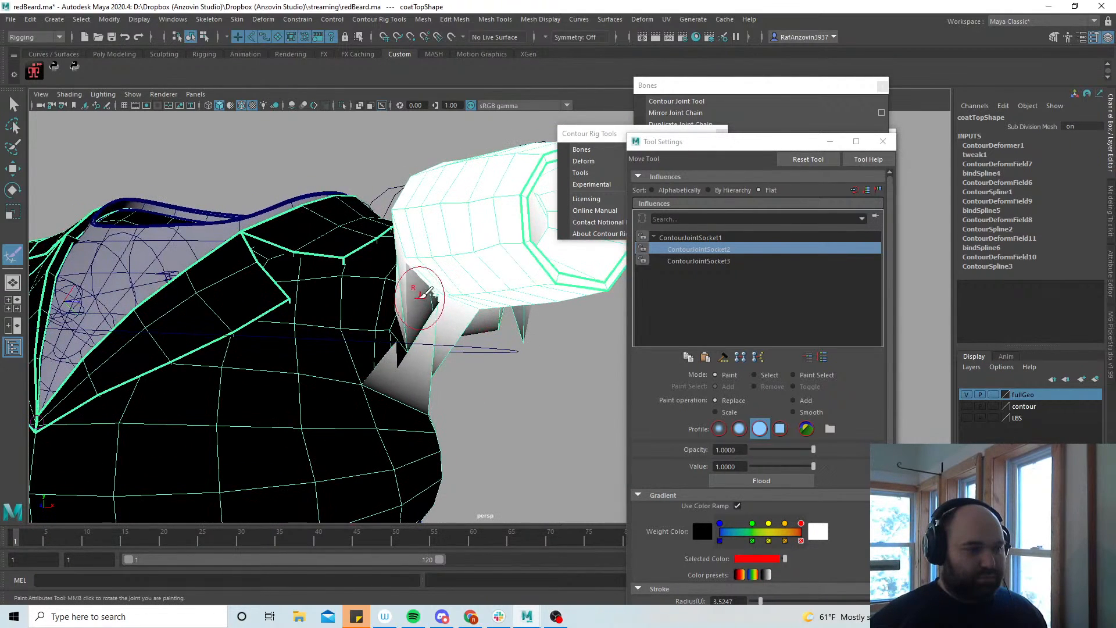
pyautogui.moveTo(456, 360)
pyautogui.keyDown('alt'); pyautogui.mouseDown()
pyautogui.moveTo(262, 344)
pyautogui.moveTo(478, 361)
pyautogui.mouseUp(); pyautogui.keyUp('alt')
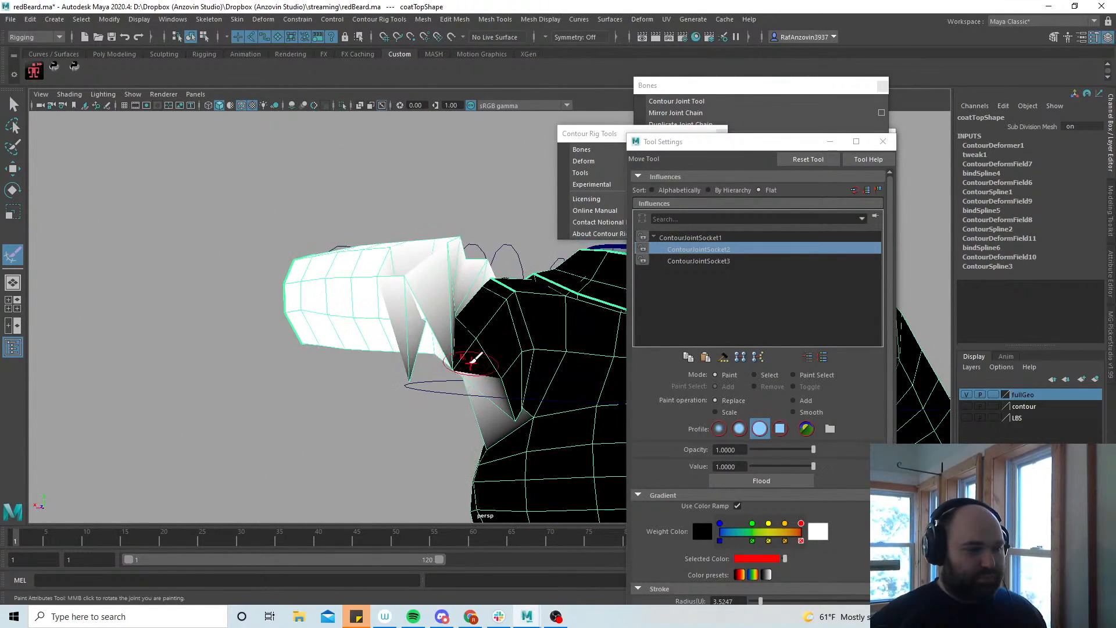
pyautogui.keyDown('alt'); pyautogui.moveTo(409, 331); pyautogui.dragTo(477, 363); pyautogui.keyUp('alt')
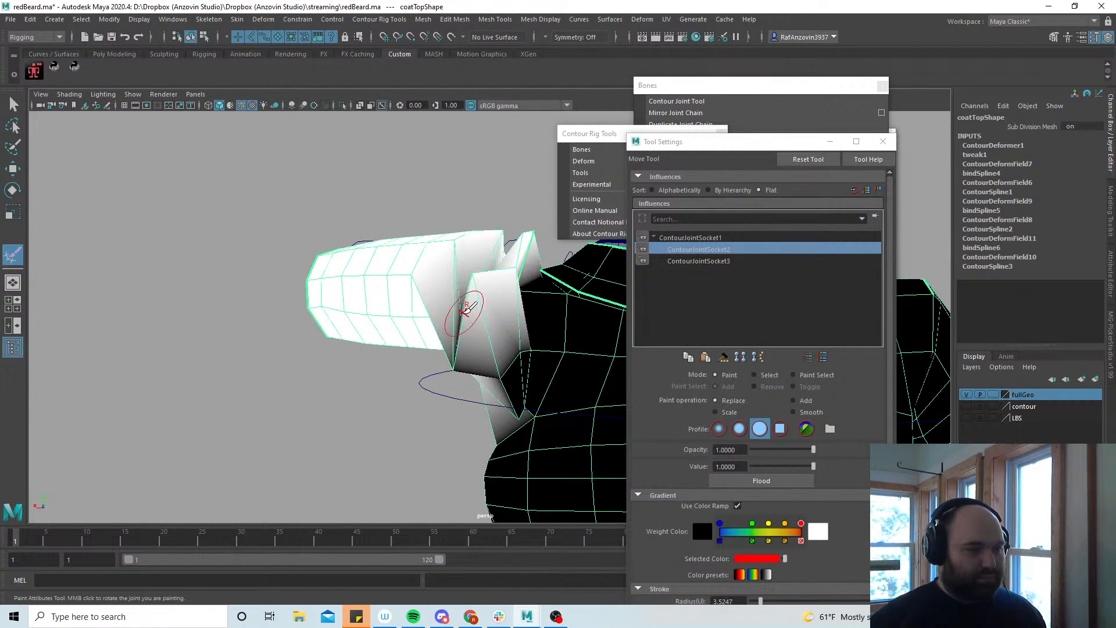
pyautogui.keyDown('alt'); pyautogui.moveTo(468, 307); pyautogui.dragTo(490, 330); pyautogui.keyUp('alt')
pyautogui.keyDown('alt'); pyautogui.moveTo(495, 228); pyautogui.dragTo(498, 280); pyautogui.keyUp('alt')
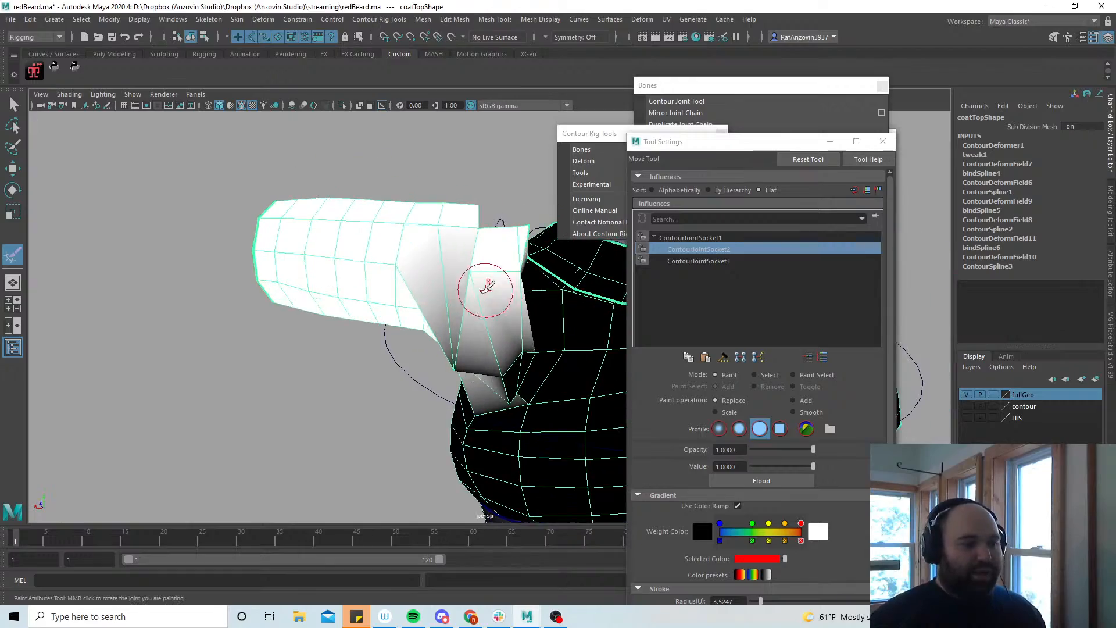
# Paint ContourJointSocket2 weights over the shoulder top and front of the left sleeve, and choose the soft brush profile
pyautogui.keyDown('alt'); pyautogui.moveTo(463, 342); pyautogui.dragTo(549, 347); pyautogui.keyUp('alt')
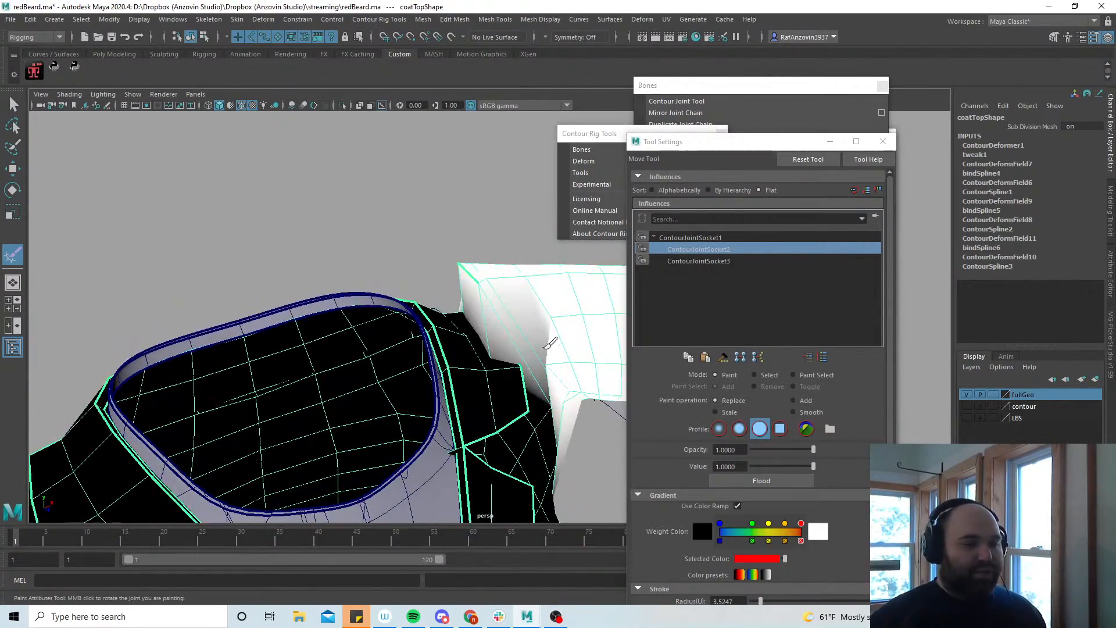
pyautogui.moveTo(509, 289)
pyautogui.keyDown('alt'); pyautogui.mouseDown()
pyautogui.moveTo(598, 368)
pyautogui.moveTo(491, 387)
pyautogui.moveTo(522, 417)
pyautogui.moveTo(486, 418)
pyautogui.moveTo(509, 409)
pyautogui.moveTo(468, 401)
pyautogui.moveTo(509, 253)
pyautogui.mouseUp(); pyautogui.keyUp('alt')
pyautogui.moveTo(546, 210)
pyautogui.keyDown('alt'); pyautogui.mouseDown()
pyautogui.moveTo(576, 294)
pyautogui.moveTo(529, 319)
pyautogui.moveTo(520, 437)
pyautogui.mouseUp(); pyautogui.keyUp('alt')
pyautogui.moveTo(562, 470)
pyautogui.keyDown('alt'); pyautogui.mouseDown()
pyautogui.moveTo(498, 378)
pyautogui.moveTo(516, 387)
pyautogui.mouseUp(); pyautogui.keyUp('alt')
pyautogui.keyDown('alt'); pyautogui.moveTo(558, 431); pyautogui.dragTo(617, 429); pyautogui.keyUp('alt')
pyautogui.keyDown('alt'); pyautogui.moveTo(493, 415); pyautogui.dragTo(587, 442); pyautogui.keyUp('alt')
pyautogui.click(739, 428)
pyautogui.moveTo(559, 372)
pyautogui.keyDown('alt'); pyautogui.mouseDown()
pyautogui.moveTo(502, 389)
pyautogui.moveTo(500, 372)
pyautogui.moveTo(566, 364)
pyautogui.moveTo(549, 336)
pyautogui.mouseUp(); pyautogui.keyUp('alt')
# Select the left arm's elbow joint and rotate it to about -90.6 degrees in Y to test the sleeve bend
pyautogui.press('q')
pyautogui.click(549, 336)
pyautogui.press('e')
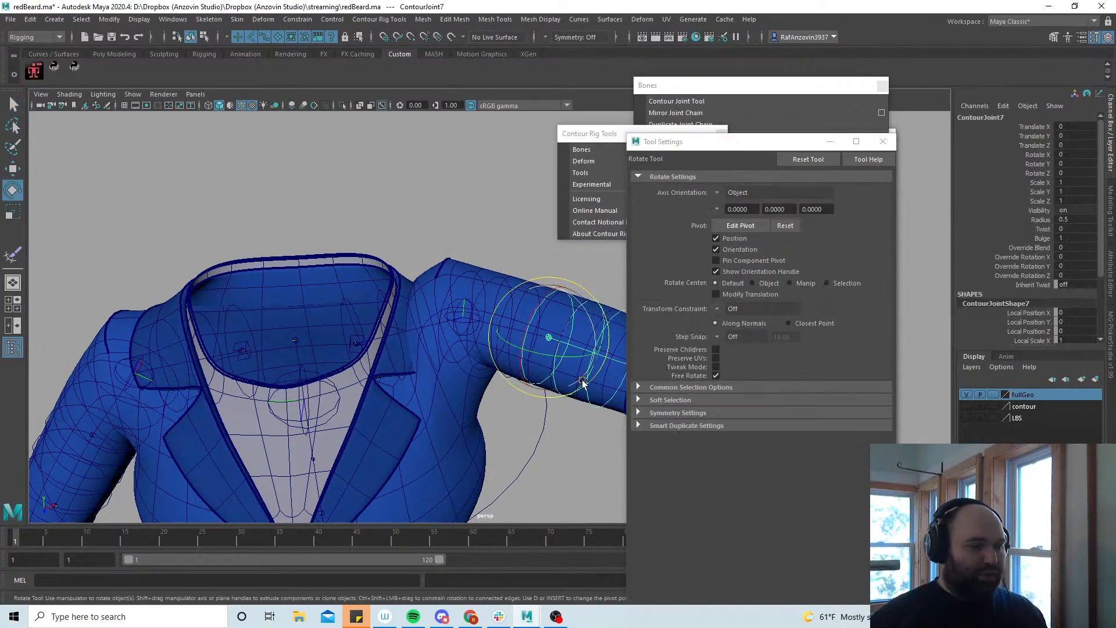
pyautogui.keyDown('alt'); pyautogui.moveTo(586, 382); pyautogui.dragTo(548, 417); pyautogui.keyUp('alt')
pyautogui.keyDown('alt'); pyautogui.moveTo(549, 417); pyautogui.dragTo(470, 429, button='middle'); pyautogui.keyUp('alt')
pyautogui.moveTo(528, 409); pyautogui.dragTo(508, 448)
pyautogui.keyDown('alt'); pyautogui.moveTo(508, 448); pyautogui.dragTo(487, 414, button='middle'); pyautogui.keyUp('alt')
pyautogui.keyDown('alt'); pyautogui.moveTo(488, 414); pyautogui.dragTo(623, 449, button='right'); pyautogui.keyUp('alt')
pyautogui.keyDown('alt'); pyautogui.moveTo(556, 445); pyautogui.dragTo(507, 429); pyautogui.keyUp('alt')
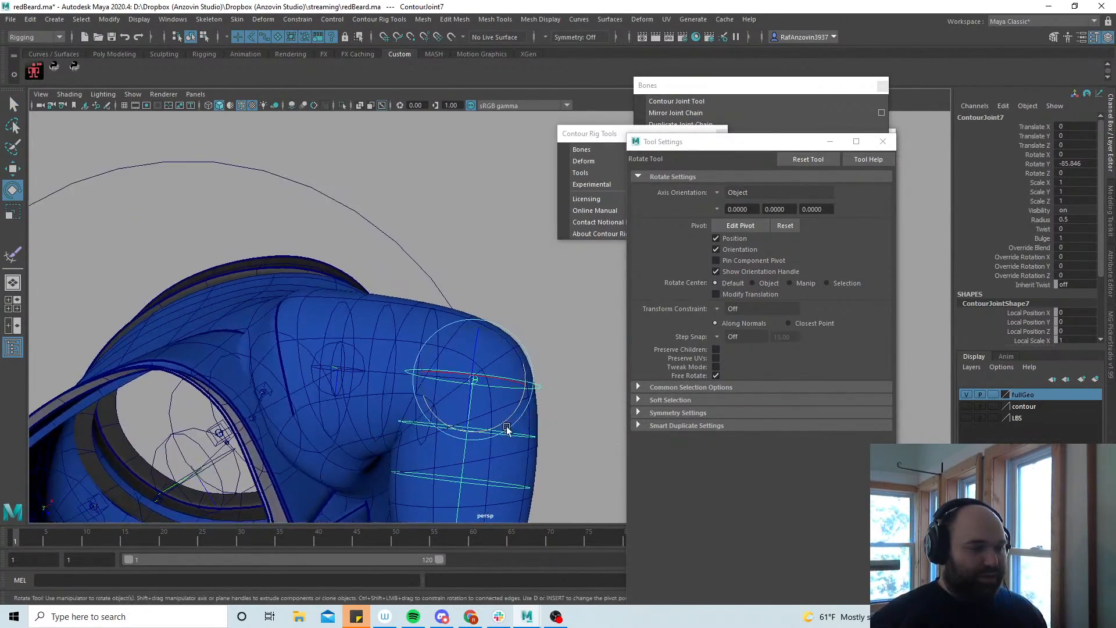
pyautogui.keyDown('alt'); pyautogui.moveTo(507, 429); pyautogui.dragTo(536, 392, button='middle'); pyautogui.keyUp('alt')
pyautogui.moveTo(538, 378)
pyautogui.mouseDown()
pyautogui.moveTo(517, 372)
pyautogui.moveTo(522, 382)
pyautogui.moveTo(553, 333)
pyautogui.moveTo(541, 390)
pyautogui.mouseUp()
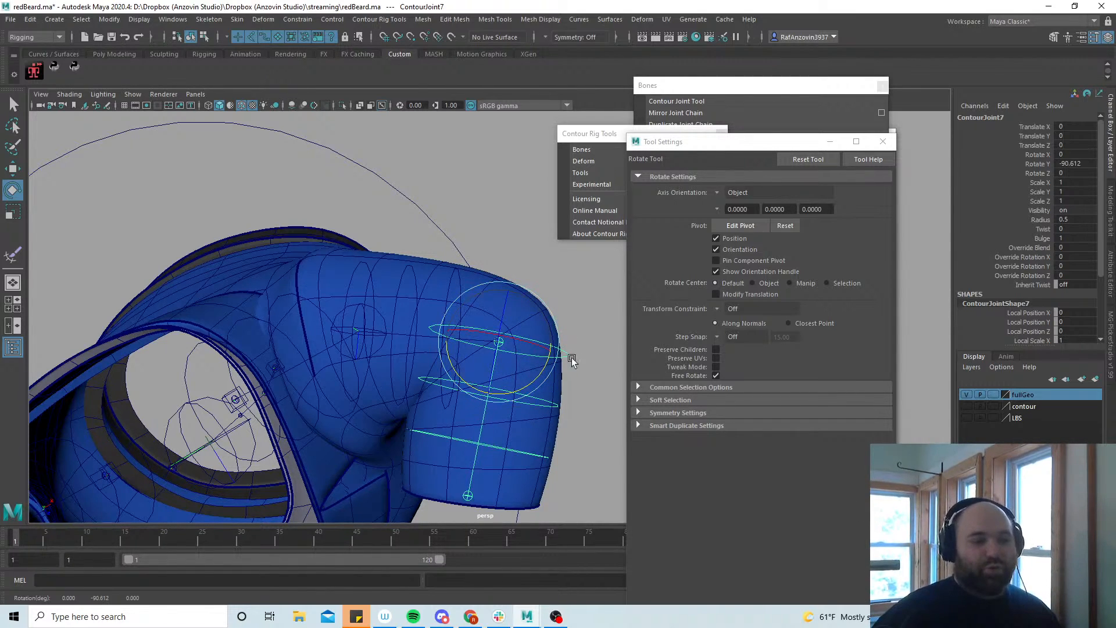
# Adjust the elbow joint's Radius to 2.6 and inspect the bent sleeve's shape
pyautogui.click(1040, 219)
pyautogui.moveTo(569, 265); pyautogui.dragTo(578, 285, button='middle')
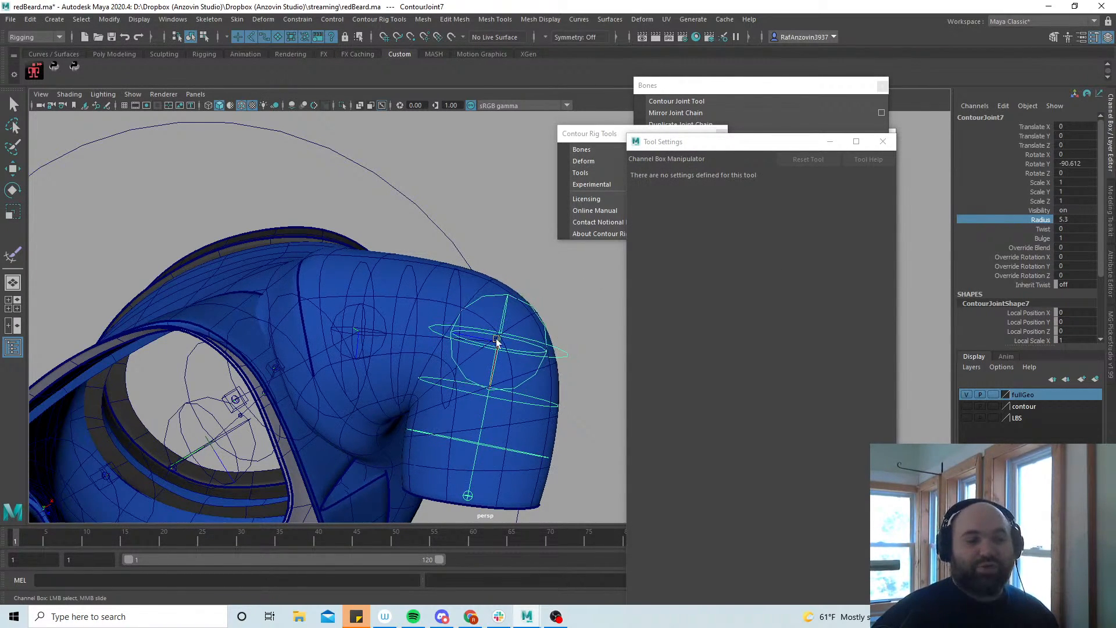
pyautogui.keyDown('alt'); pyautogui.moveTo(513, 335); pyautogui.dragTo(521, 361, button='right'); pyautogui.keyUp('alt')
pyautogui.keyDown('alt'); pyautogui.moveTo(521, 361); pyautogui.dragTo(523, 349, button='middle'); pyautogui.keyUp('alt')
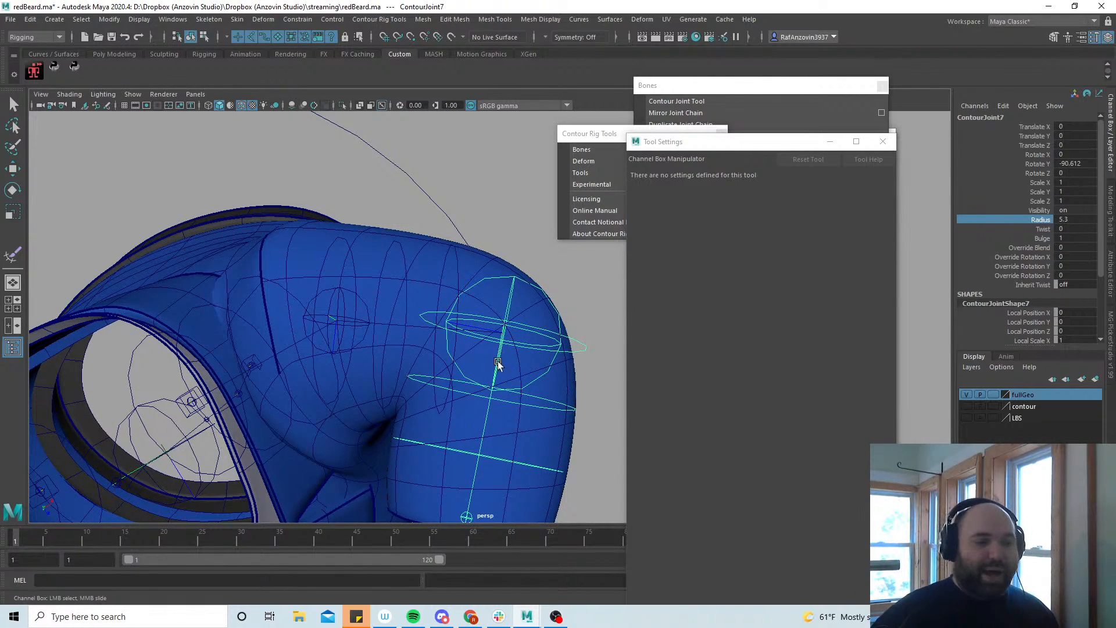
pyautogui.keyDown('alt'); pyautogui.moveTo(507, 357); pyautogui.dragTo(492, 348); pyautogui.keyUp('alt')
pyautogui.moveTo(592, 314); pyautogui.dragTo(569, 315, button='middle')
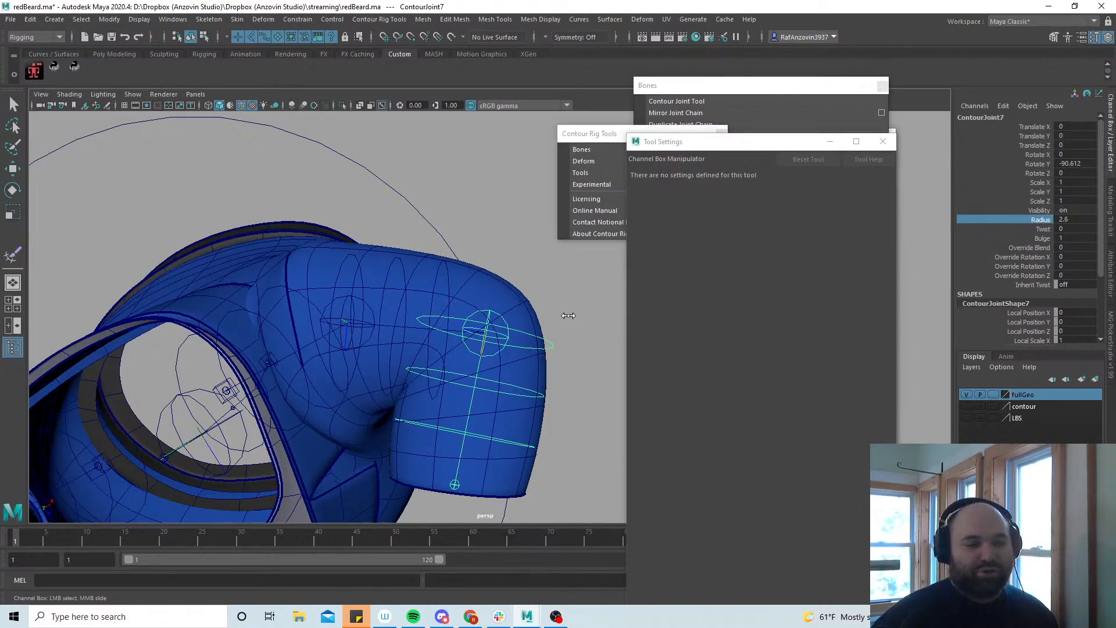
pyautogui.keyDown('alt'); pyautogui.moveTo(567, 321); pyautogui.dragTo(506, 353); pyautogui.keyUp('alt')
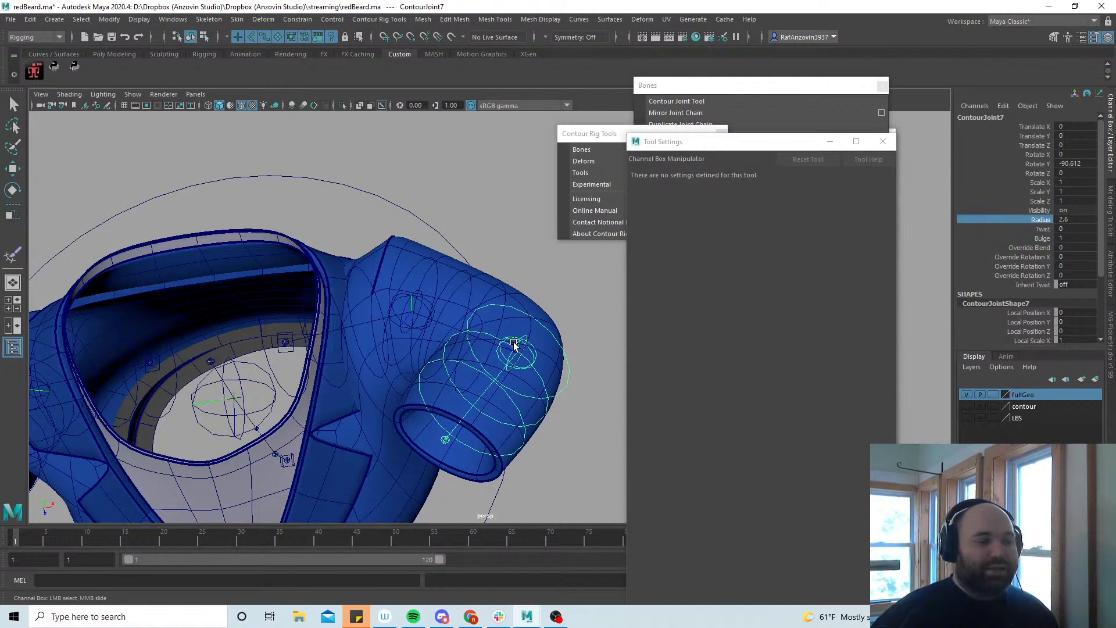
pyautogui.keyDown('alt'); pyautogui.moveTo(514, 344); pyautogui.dragTo(453, 322); pyautogui.keyUp('alt')
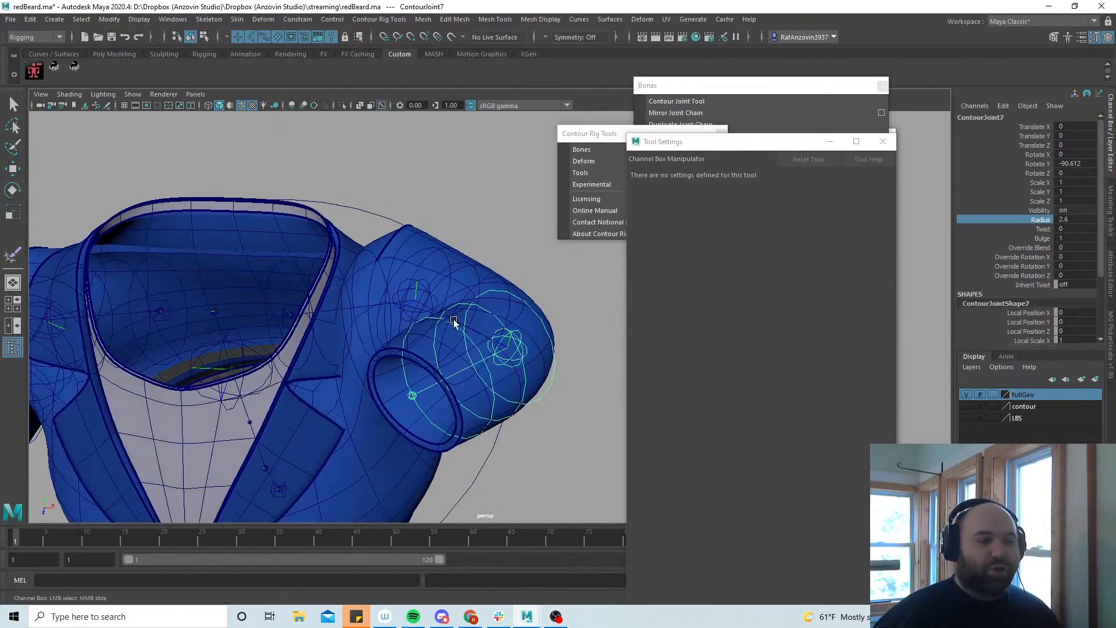
pyautogui.keyDown('alt'); pyautogui.moveTo(521, 409); pyautogui.dragTo(518, 405); pyautogui.keyUp('alt')
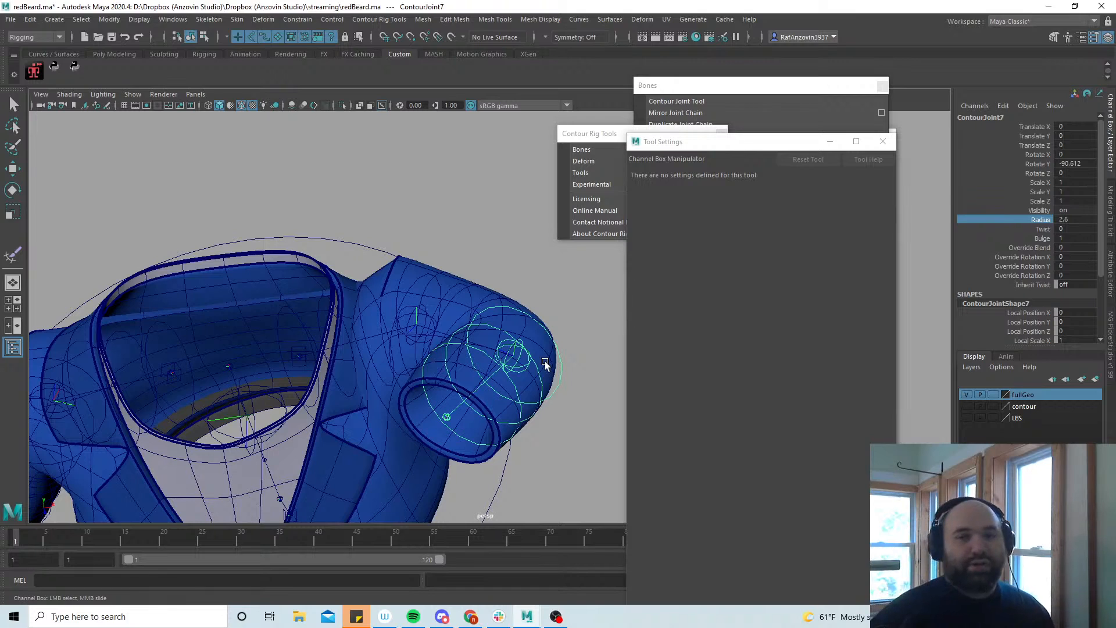
pyautogui.moveTo(535, 387)
pyautogui.keyDown('alt'); pyautogui.mouseDown()
pyautogui.moveTo(529, 355)
pyautogui.moveTo(517, 384)
pyautogui.moveTo(533, 384)
pyautogui.mouseUp(); pyautogui.keyUp('alt')
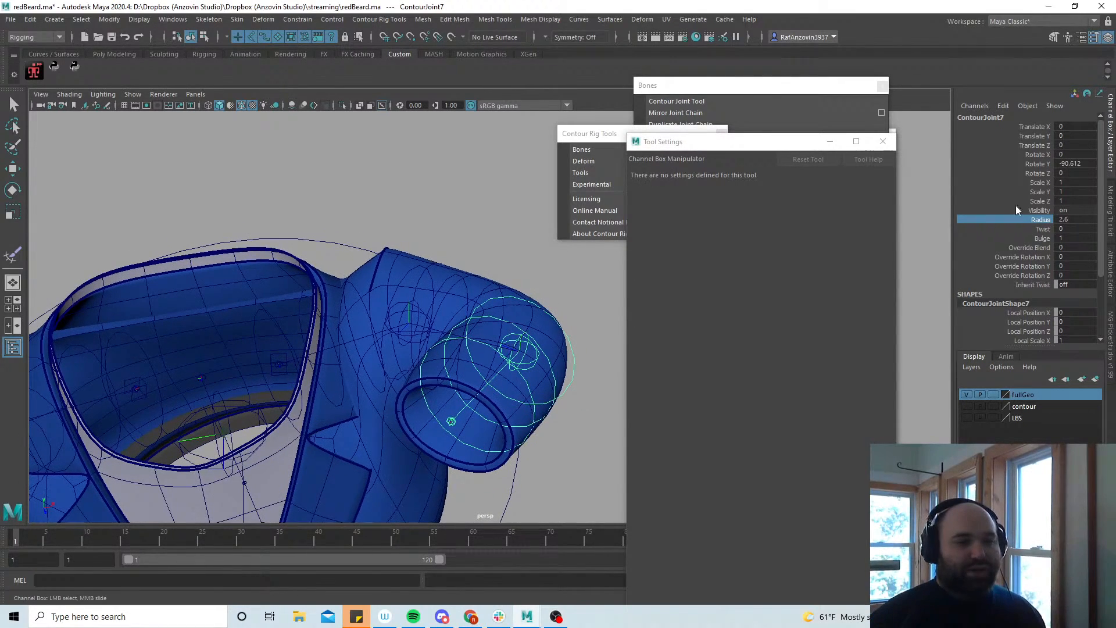
# Reset the elbow joint's Rotate Y to 0 and deselect it
pyautogui.doubleClick(1072, 163)
pyautogui.press('Return')
pyautogui.click(480, 211)
pyautogui.moveTo(478, 300)
pyautogui.keyDown('alt'); pyautogui.mouseDown()
pyautogui.moveTo(473, 326)
pyautogui.moveTo(467, 283)
pyautogui.mouseUp(); pyautogui.keyUp('alt')
# Select the left arm chain's root socket, ContourJointSocket2
pyautogui.keyDown('alt'); pyautogui.moveTo(506, 377); pyautogui.dragTo(375, 377); pyautogui.keyUp('alt')
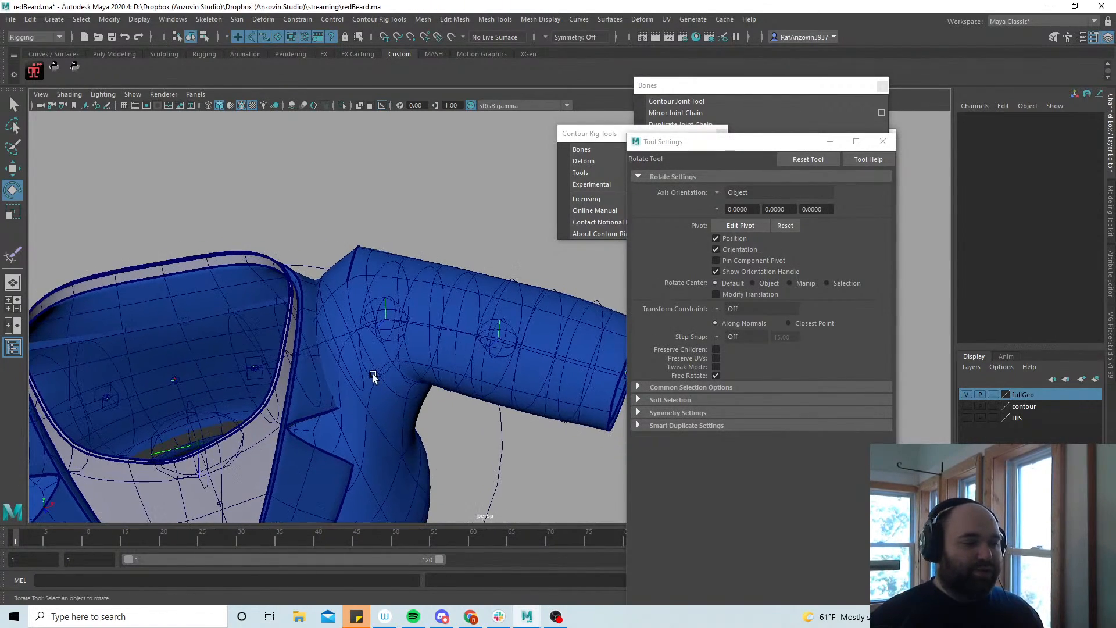
pyautogui.click(258, 361)
pyautogui.keyDown('alt'); pyautogui.moveTo(258, 360); pyautogui.dragTo(542, 410); pyautogui.keyUp('alt')
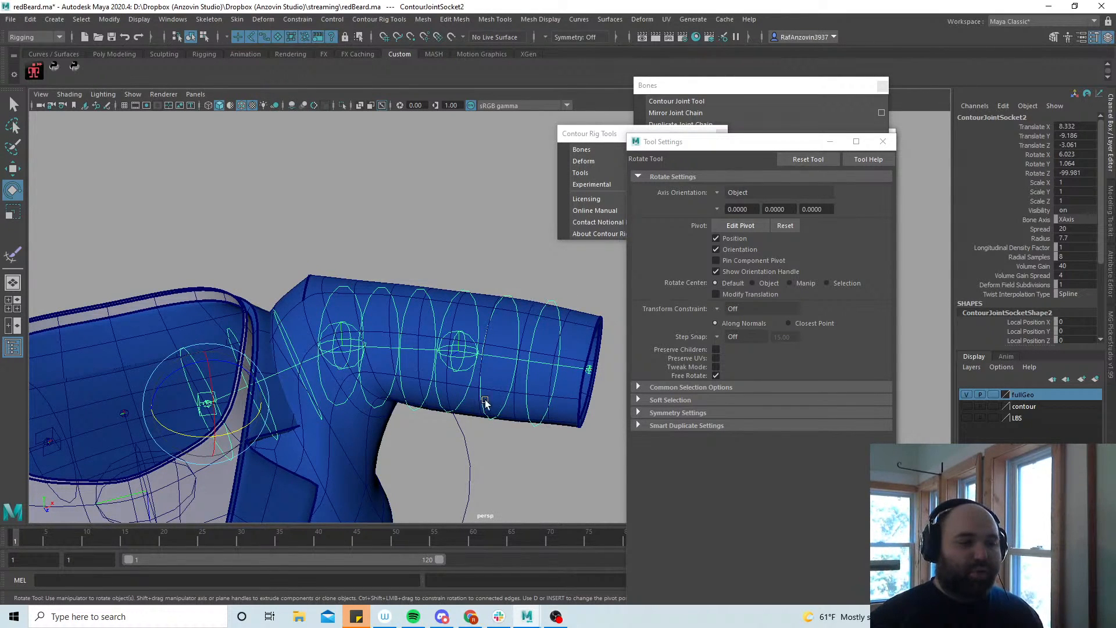
# Try reducing the Radius of the left shoulder's joint socket to 0.001
pyautogui.click(1041, 238)
pyautogui.moveTo(505, 228); pyautogui.dragTo(459, 233, button='middle')
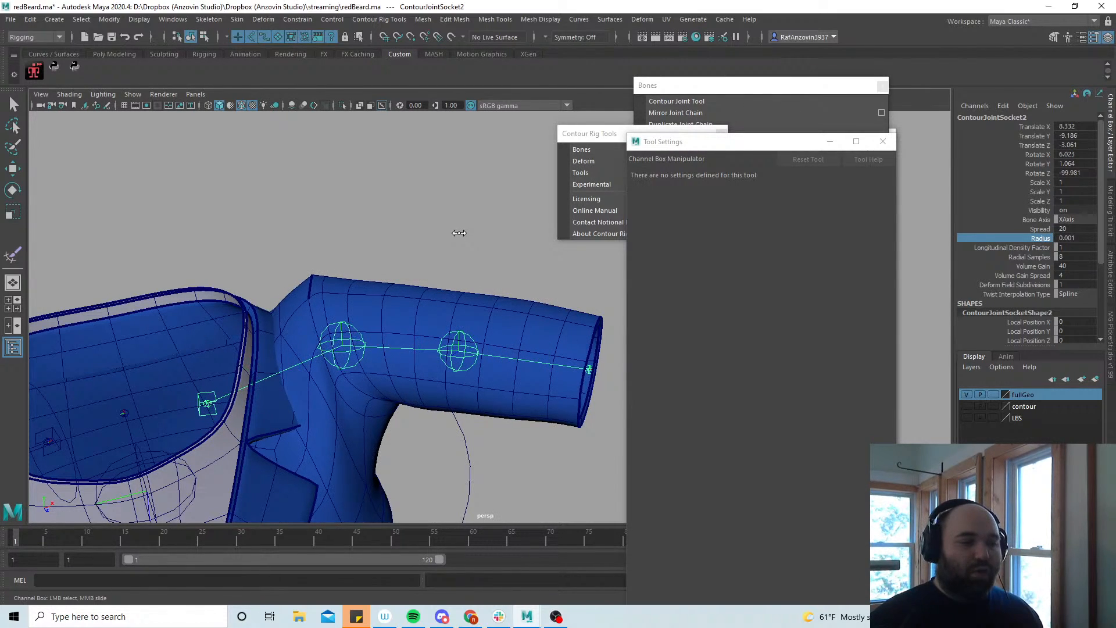
pyautogui.click(463, 337)
pyautogui.press('e')
pyautogui.keyDown('alt'); pyautogui.moveTo(514, 374); pyautogui.dragTo(232, 459); pyautogui.keyUp('alt')
pyautogui.hotkey('ctrl', 'z')
pyautogui.click(217, 461)
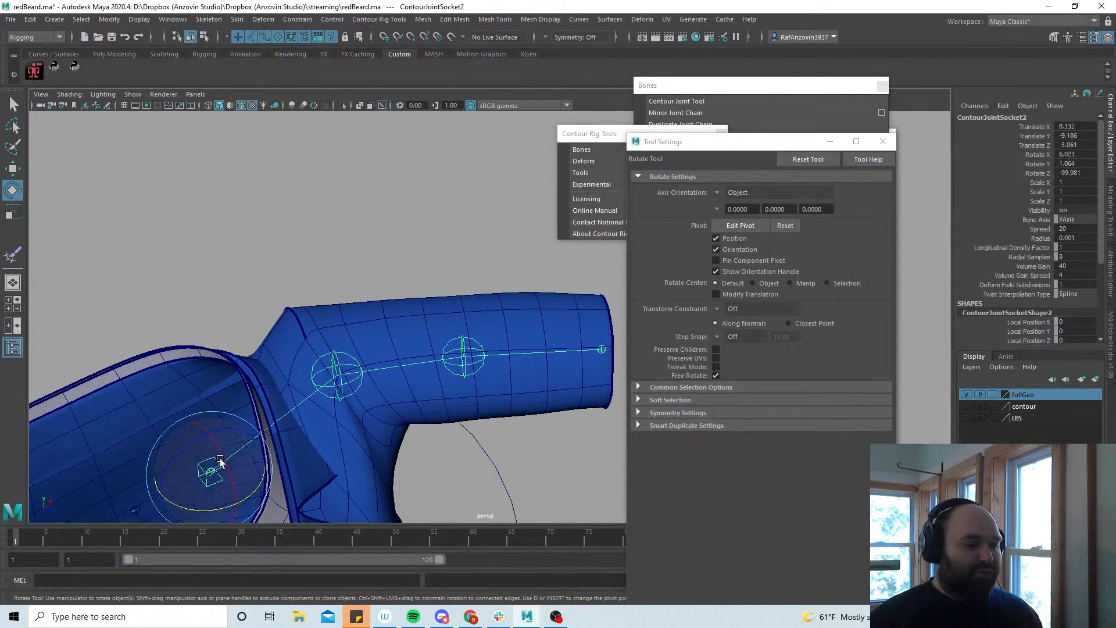
pyautogui.hotkey('ctrl', 'z')
pyautogui.keyDown('alt'); pyautogui.moveTo(535, 471); pyautogui.dragTo(481, 425); pyautogui.keyUp('alt')
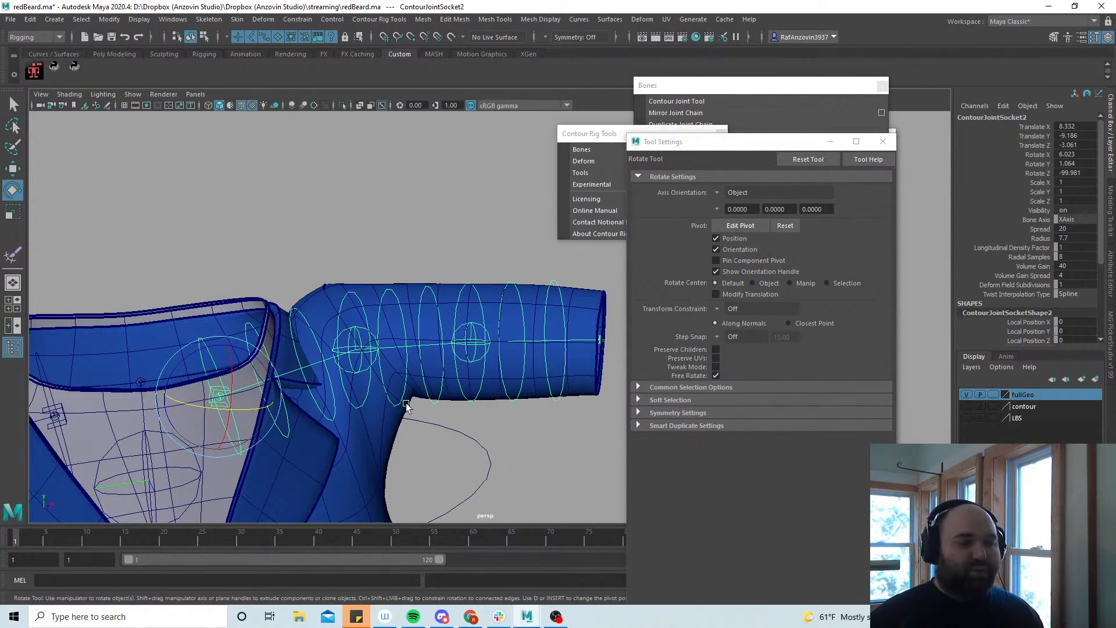
# Paint the coat's skin weights in Smooth mode for ContourJointSocket2 around the left armpit and upper chest
pyautogui.keyDown('alt'); pyautogui.moveTo(565, 427); pyautogui.dragTo(536, 331); pyautogui.keyUp('alt')
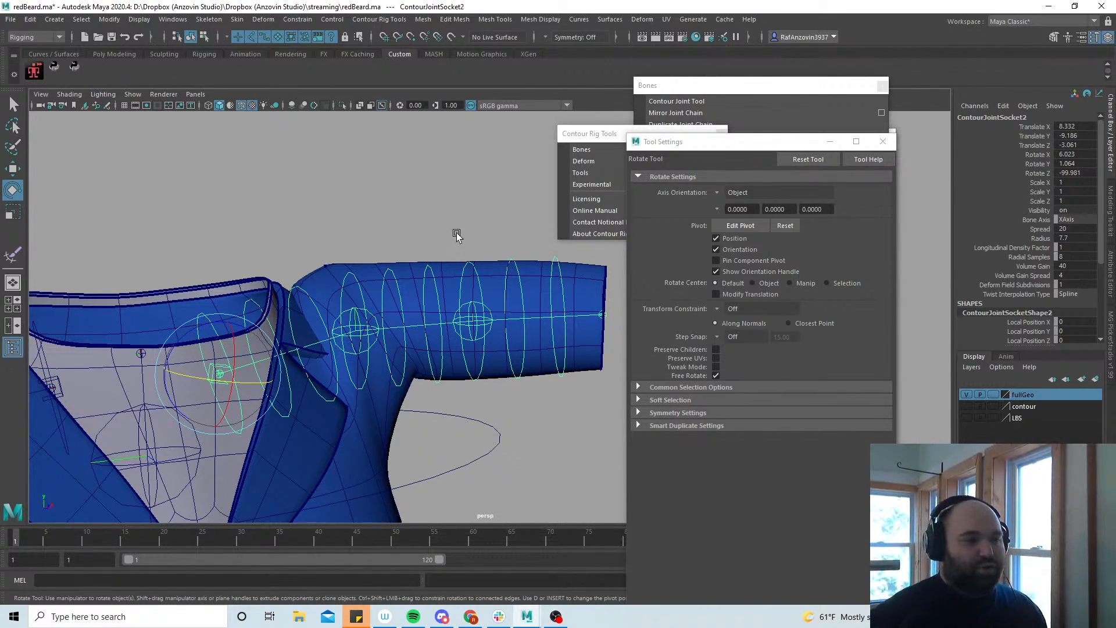
pyautogui.keyDown('alt'); pyautogui.moveTo(429, 291); pyautogui.dragTo(455, 375); pyautogui.keyUp('alt')
pyautogui.click(433, 363)
pyautogui.keyDown('alt'); pyautogui.moveTo(455, 376); pyautogui.dragTo(468, 379, button='middle'); pyautogui.keyUp('alt')
pyautogui.moveTo(468, 379)
pyautogui.keyDown('alt'); pyautogui.mouseDown()
pyautogui.moveTo(456, 363)
pyautogui.moveTo(449, 392)
pyautogui.mouseUp(); pyautogui.keyUp('alt')
pyautogui.click(13, 255)
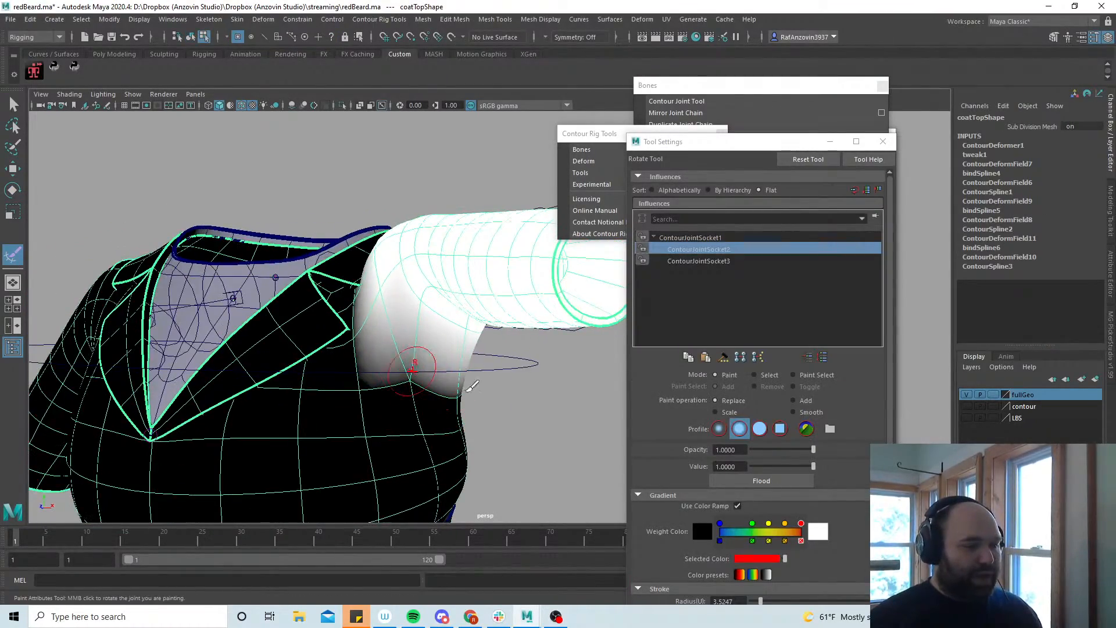
pyautogui.click(792, 410)
pyautogui.moveTo(368, 382)
pyautogui.mouseDown()
pyautogui.moveTo(487, 399)
pyautogui.moveTo(487, 372)
pyautogui.moveTo(424, 391)
pyautogui.moveTo(456, 391)
pyautogui.moveTo(466, 407)
pyautogui.moveTo(492, 372)
pyautogui.moveTo(473, 392)
pyautogui.moveTo(436, 386)
pyautogui.moveTo(429, 411)
pyautogui.moveTo(384, 398)
pyautogui.moveTo(358, 364)
pyautogui.mouseUp()
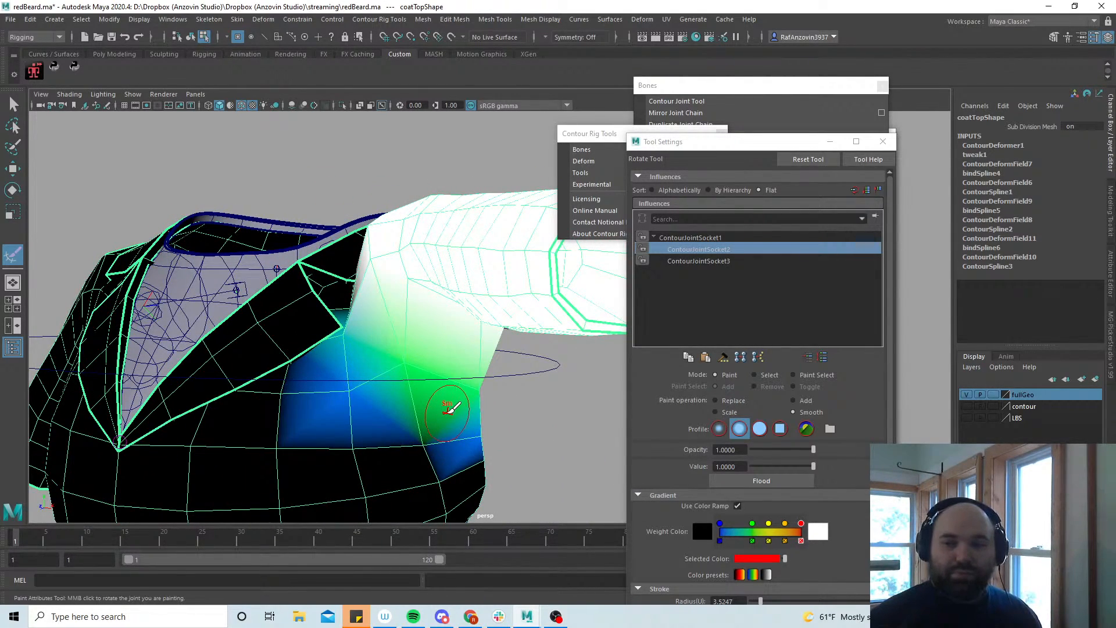
# Display the coat with smooth mesh preview and view the left shoulder from the front
pyautogui.moveTo(429, 409)
pyautogui.keyDown('alt'); pyautogui.mouseDown()
pyautogui.moveTo(409, 418)
pyautogui.moveTo(388, 396)
pyautogui.moveTo(390, 363)
pyautogui.mouseUp(); pyautogui.keyUp('alt')
pyautogui.moveTo(470, 403)
pyautogui.keyDown('alt'); pyautogui.mouseDown()
pyautogui.moveTo(495, 405)
pyautogui.moveTo(483, 393)
pyautogui.mouseUp(); pyautogui.keyUp('alt')
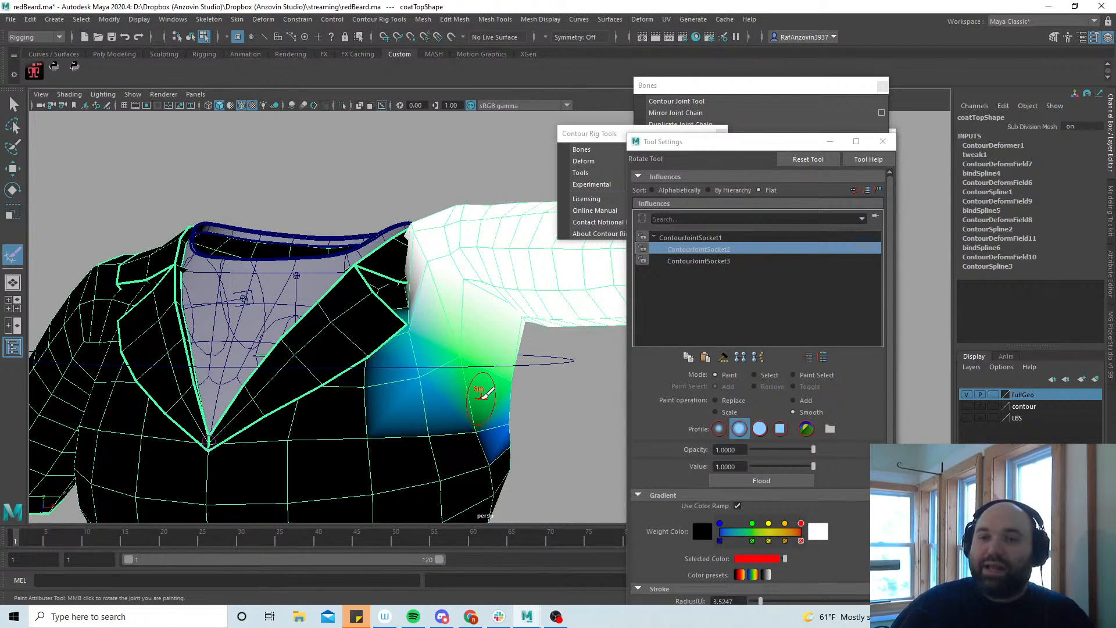
pyautogui.keyDown('alt'); pyautogui.moveTo(538, 349); pyautogui.dragTo(420, 376); pyautogui.keyUp('alt')
pyautogui.press('3')
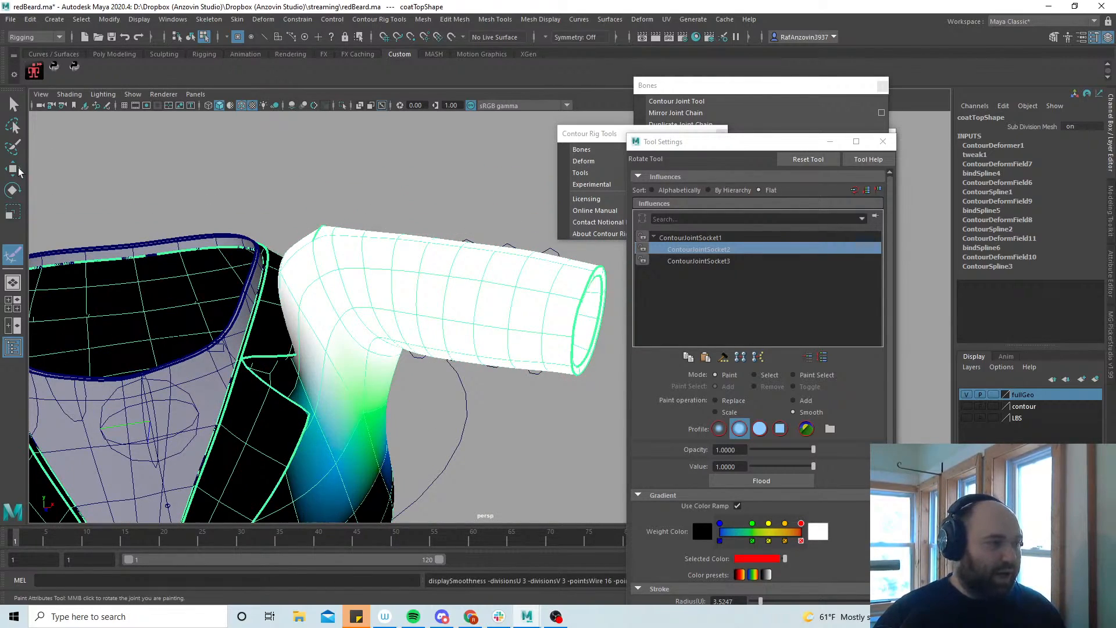
# Bend the left elbow joint to about -104 in Rotate Y and inspect the crease in the sleeve
pyautogui.press('e')
pyautogui.click(508, 349)
pyautogui.keyDown('alt'); pyautogui.moveTo(507, 349); pyautogui.dragTo(461, 456); pyautogui.keyUp('alt')
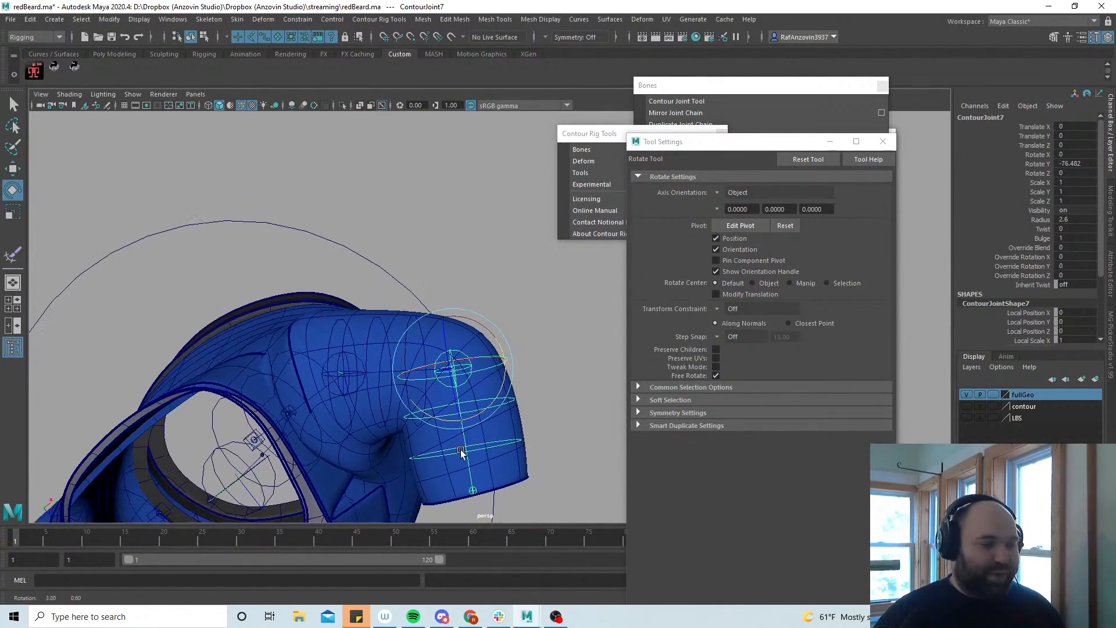
pyautogui.keyDown('alt'); pyautogui.moveTo(463, 409); pyautogui.dragTo(497, 384); pyautogui.keyUp('alt')
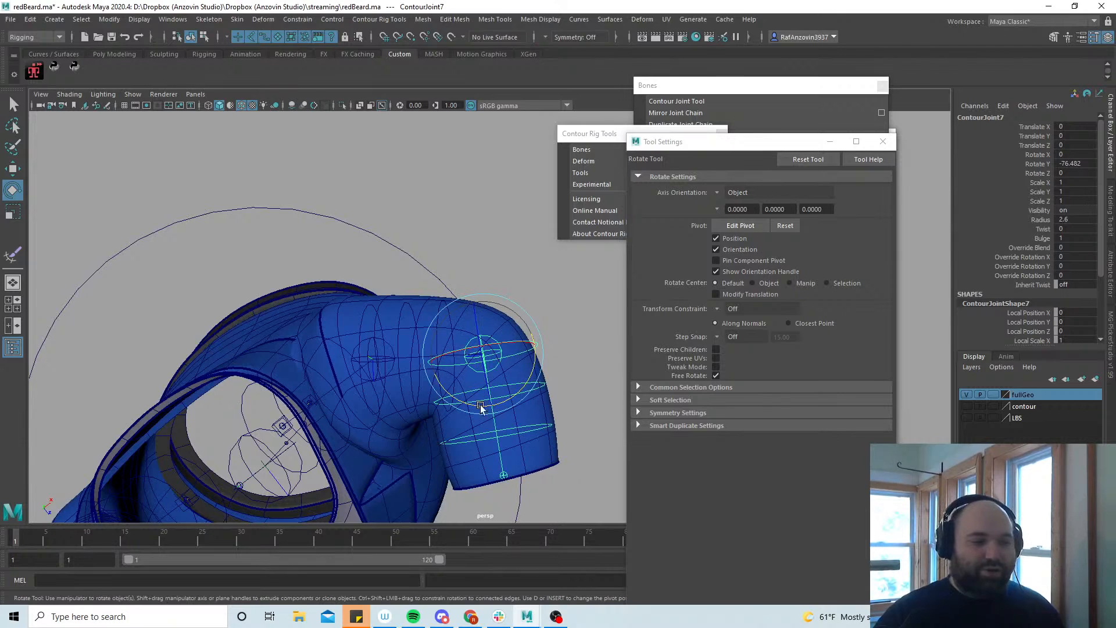
pyautogui.keyDown('alt'); pyautogui.moveTo(477, 429); pyautogui.dragTo(482, 400); pyautogui.keyUp('alt')
pyautogui.moveTo(583, 389); pyautogui.dragTo(533, 412)
pyautogui.scroll(5, 500, 401)
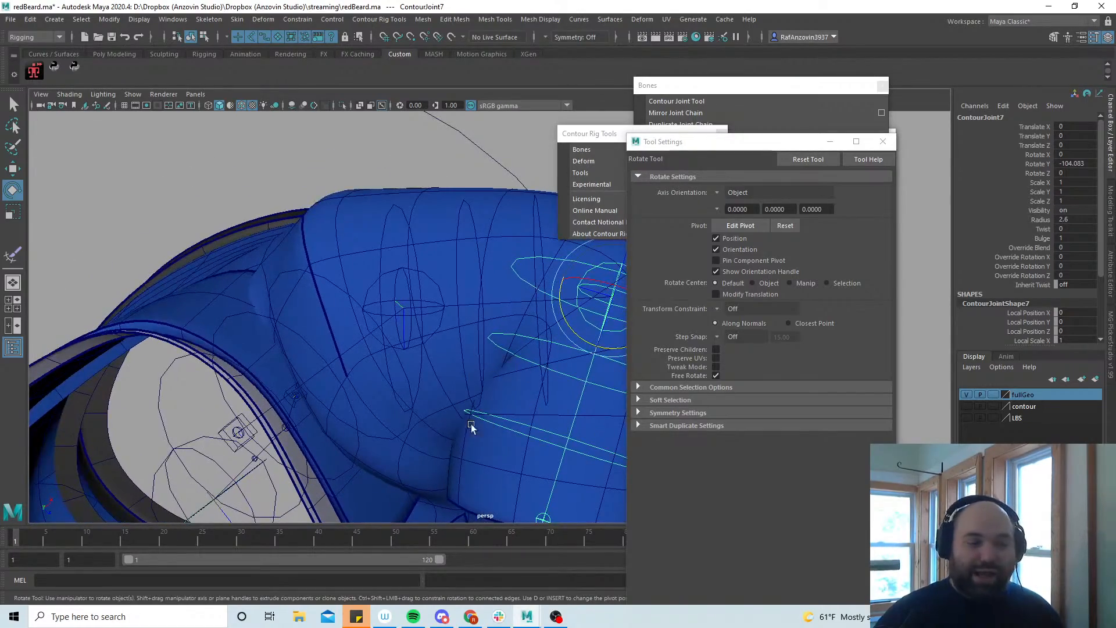
pyautogui.scroll(-5, 483, 386)
pyautogui.keyDown('alt'); pyautogui.moveTo(546, 376); pyautogui.dragTo(481, 391); pyautogui.keyUp('alt')
pyautogui.keyDown('alt'); pyautogui.moveTo(480, 391); pyautogui.dragTo(495, 386, button='middle'); pyautogui.keyUp('alt')
pyautogui.moveTo(495, 389)
pyautogui.keyDown('alt'); pyautogui.mouseDown()
pyautogui.moveTo(514, 379)
pyautogui.moveTo(504, 381)
pyautogui.mouseUp(); pyautogui.keyUp('alt')
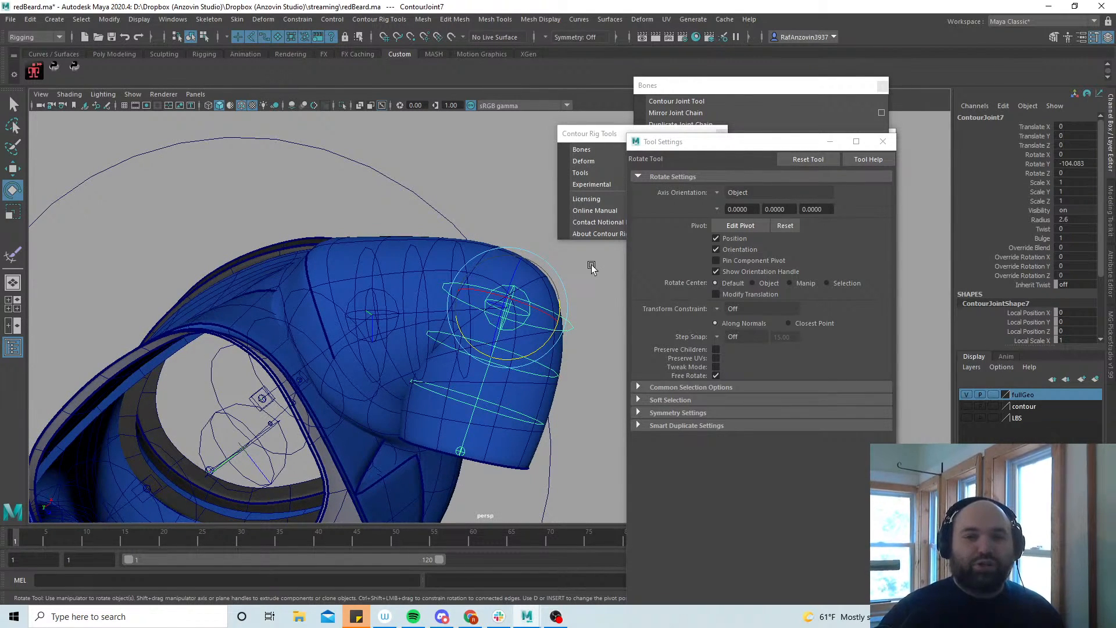
# Bend the left elbow joint slightly further to about -106 in Rotate Y and hide the wireframe overlay on the shaded mesh
pyautogui.moveTo(541, 347)
pyautogui.mouseDown()
pyautogui.moveTo(558, 336)
pyautogui.moveTo(558, 297)
pyautogui.moveTo(562, 331)
pyautogui.moveTo(547, 363)
pyautogui.mouseUp()
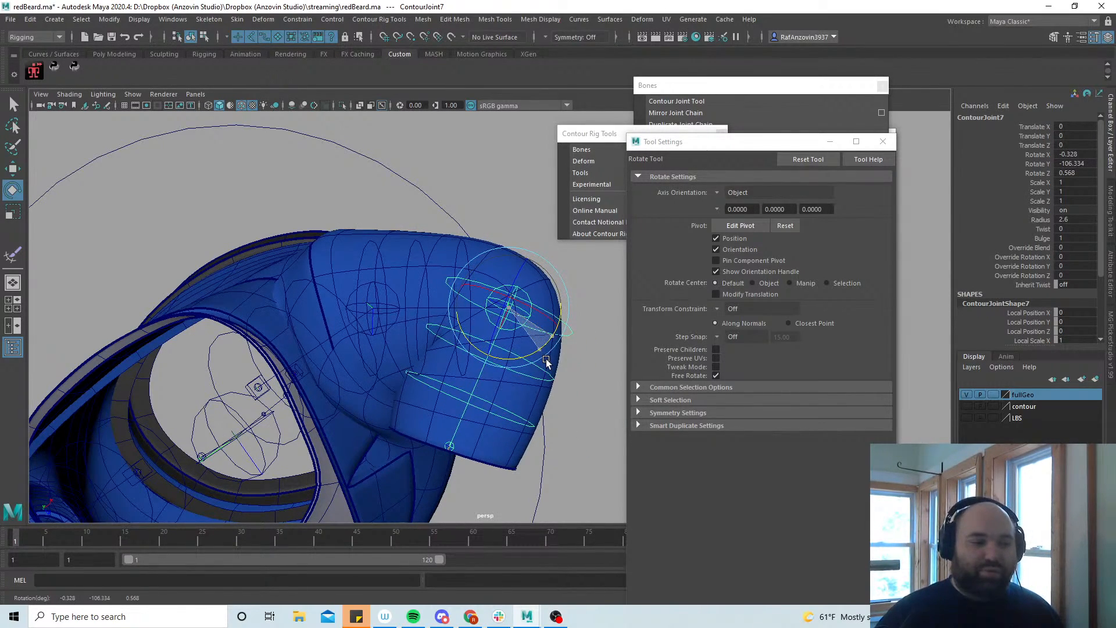
pyautogui.keyDown('alt'); pyautogui.moveTo(483, 415); pyautogui.dragTo(521, 412); pyautogui.keyUp('alt')
pyautogui.moveTo(470, 408)
pyautogui.keyDown('alt'); pyautogui.mouseDown(button='middle')
pyautogui.moveTo(465, 396)
pyautogui.moveTo(490, 420)
pyautogui.moveTo(475, 403)
pyautogui.mouseUp(button='middle'); pyautogui.keyUp('alt')
pyautogui.keyDown('alt'); pyautogui.moveTo(474, 404); pyautogui.dragTo(477, 376); pyautogui.keyUp('alt')
pyautogui.click(242, 105)
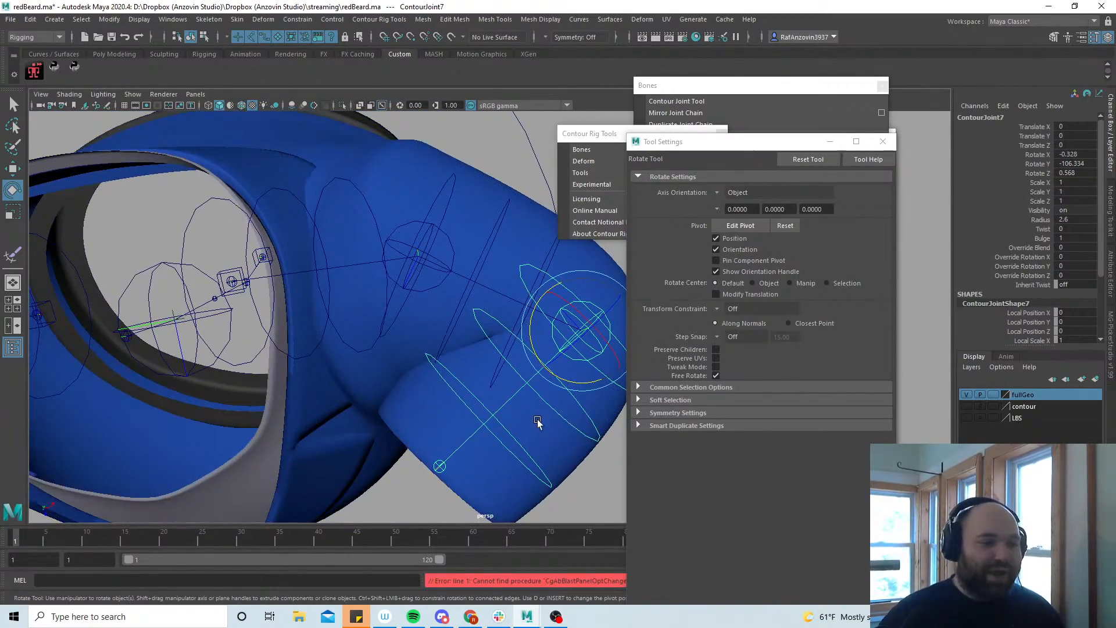
pyautogui.keyDown('alt'); pyautogui.moveTo(538, 424); pyautogui.dragTo(532, 422); pyautogui.keyUp('alt')
pyautogui.keyDown('alt'); pyautogui.moveTo(572, 445); pyautogui.dragTo(494, 450, button='middle'); pyautogui.keyUp('alt')
pyautogui.keyDown('alt'); pyautogui.moveTo(494, 450); pyautogui.dragTo(482, 435, button='right'); pyautogui.keyUp('alt')
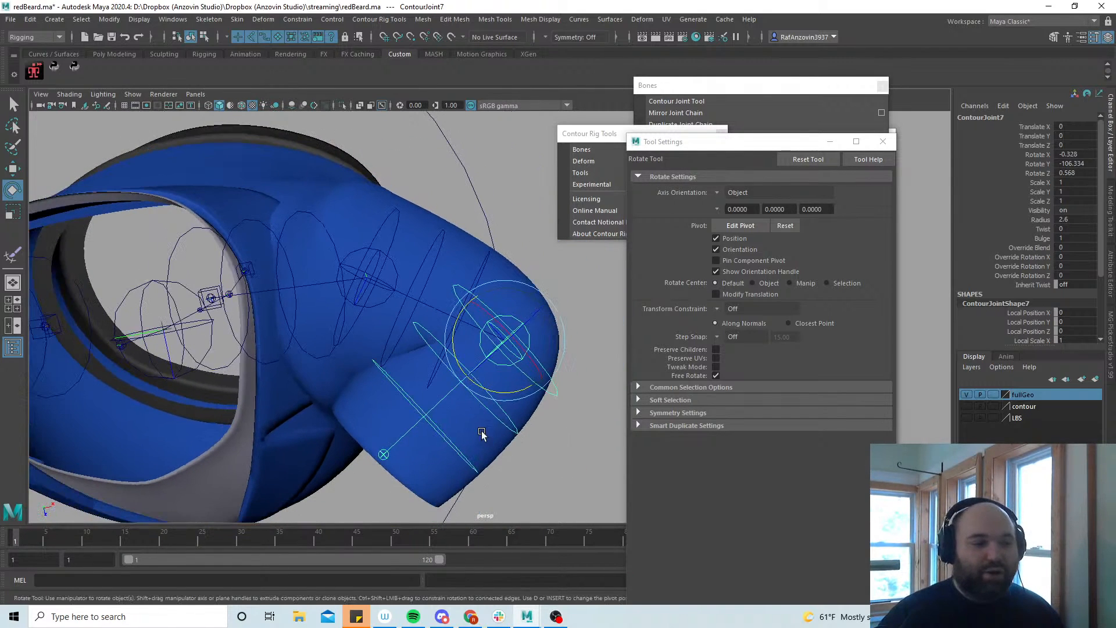
# Test the elbow deformation through several bend angles, ending at about -51 in Rotate Y
pyautogui.moveTo(516, 392)
pyautogui.mouseDown()
pyautogui.moveTo(528, 392)
pyautogui.moveTo(511, 400)
pyautogui.mouseUp()
pyautogui.keyDown('alt'); pyautogui.moveTo(437, 437); pyautogui.dragTo(480, 453, button='middle'); pyautogui.keyUp('alt')
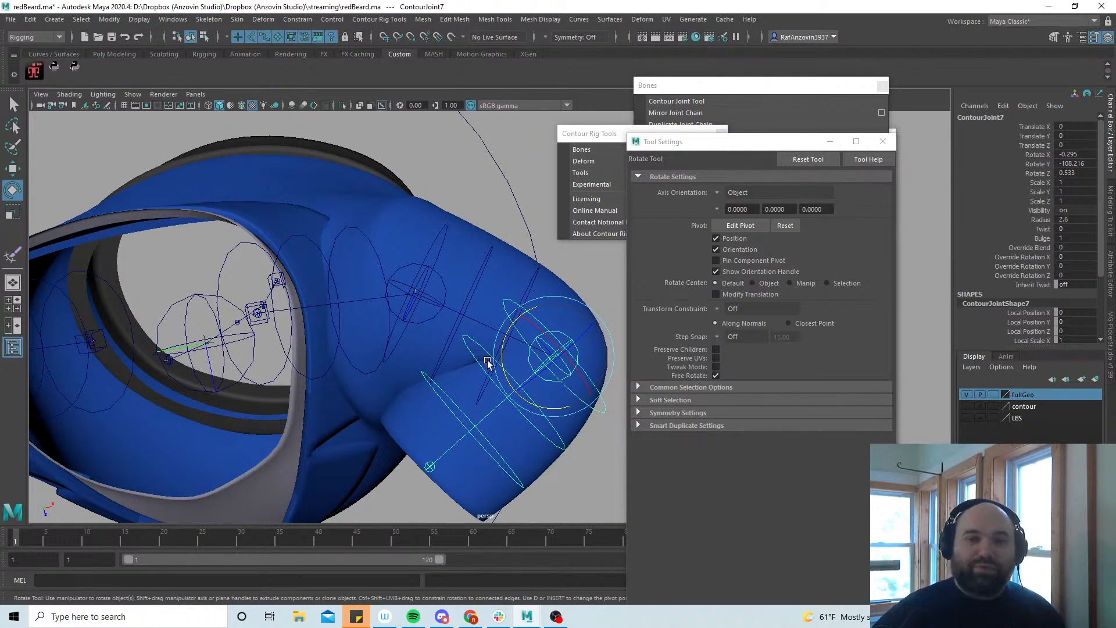
pyautogui.moveTo(501, 354); pyautogui.dragTo(552, 400)
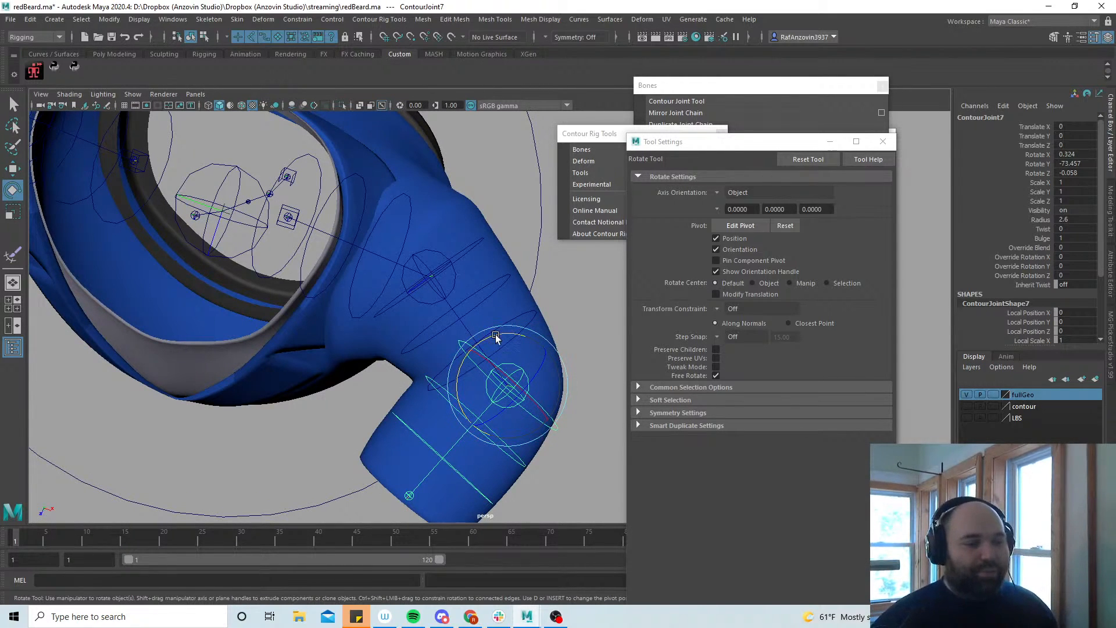
pyautogui.moveTo(496, 340); pyautogui.dragTo(497, 443)
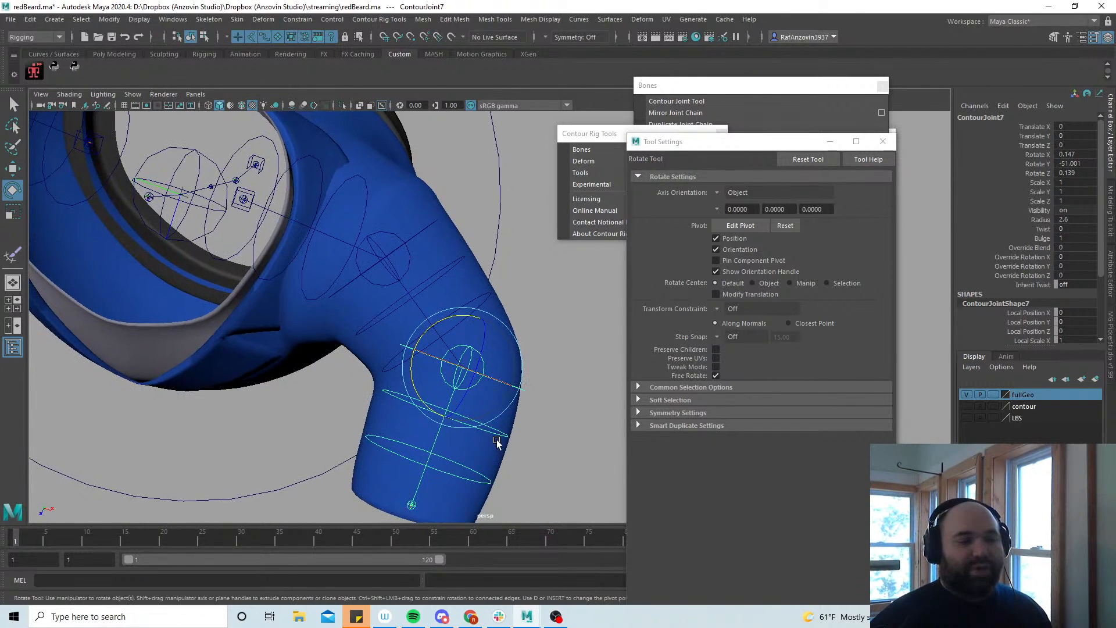
# Show the wireframe overlay on the shaded mesh again and flex the elbow joint to about -111 in Rotate Y
pyautogui.click(245, 107)
pyautogui.moveTo(448, 306)
pyautogui.mouseDown()
pyautogui.moveTo(454, 319)
pyautogui.moveTo(436, 318)
pyautogui.mouseUp()
pyautogui.keyDown('alt'); pyautogui.moveTo(461, 357); pyautogui.dragTo(550, 360); pyautogui.keyUp('alt')
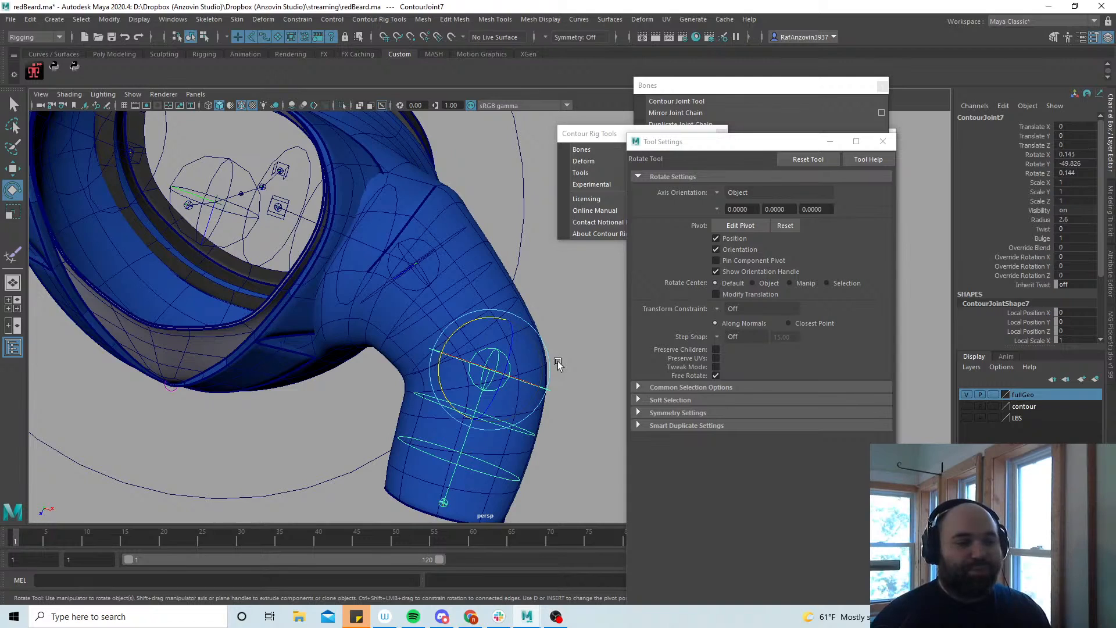
pyautogui.keyDown('alt'); pyautogui.moveTo(557, 361); pyautogui.dragTo(497, 322); pyautogui.keyUp('alt')
pyautogui.keyDown('alt'); pyautogui.moveTo(498, 323); pyautogui.dragTo(558, 342); pyautogui.keyUp('alt')
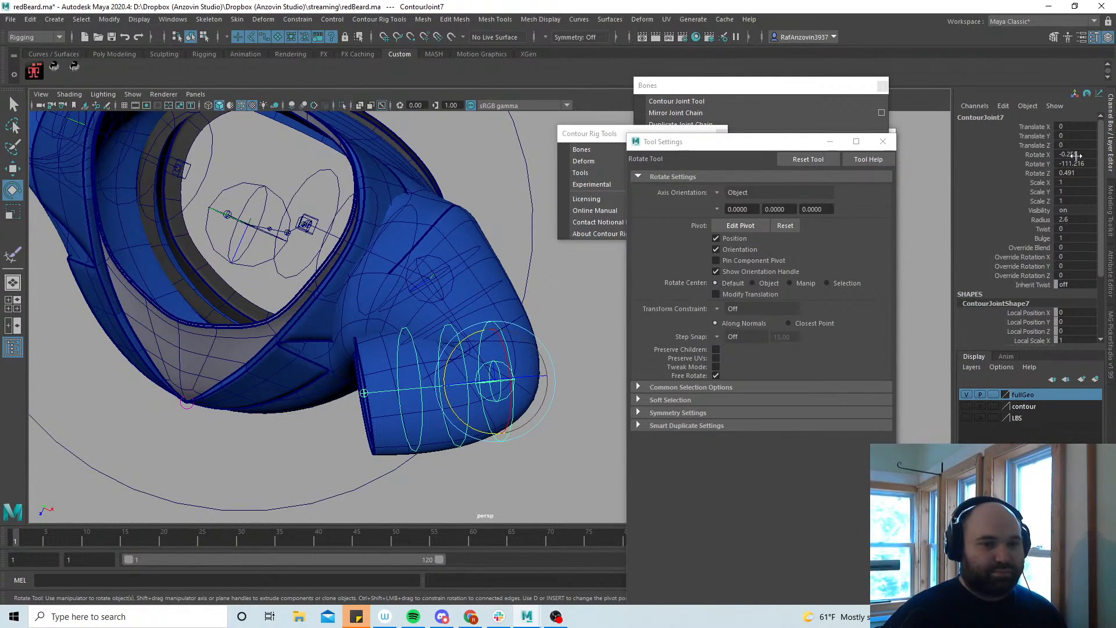
# Reset the elbow joint's Rotate X, Y and Z to 0
pyautogui.moveTo(1075, 155); pyautogui.dragTo(1081, 173)
pyautogui.write('0')
pyautogui.press('Return')
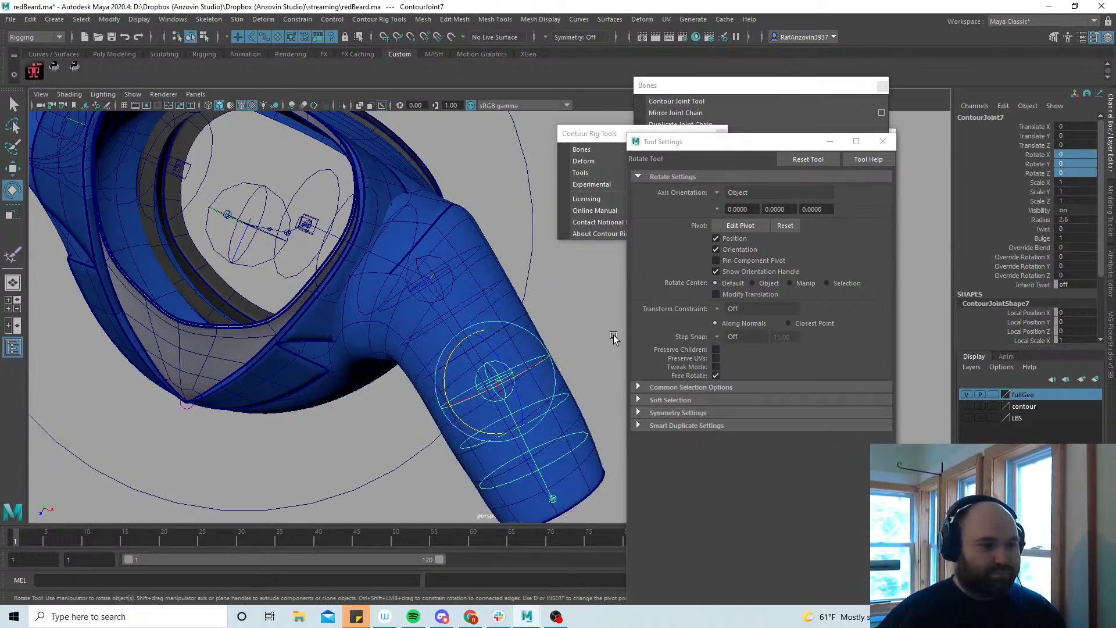
# Rotate the left clavicle joint ContourJoint5 so that the shoulder and arm drop into a lowered test pose
pyautogui.keyDown('alt'); pyautogui.moveTo(403, 416); pyautogui.dragTo(440, 317); pyautogui.keyUp('alt')
pyautogui.click(312, 314)
pyautogui.click(533, 351)
pyautogui.keyDown('alt'); pyautogui.moveTo(533, 351); pyautogui.dragTo(525, 372); pyautogui.keyUp('alt')
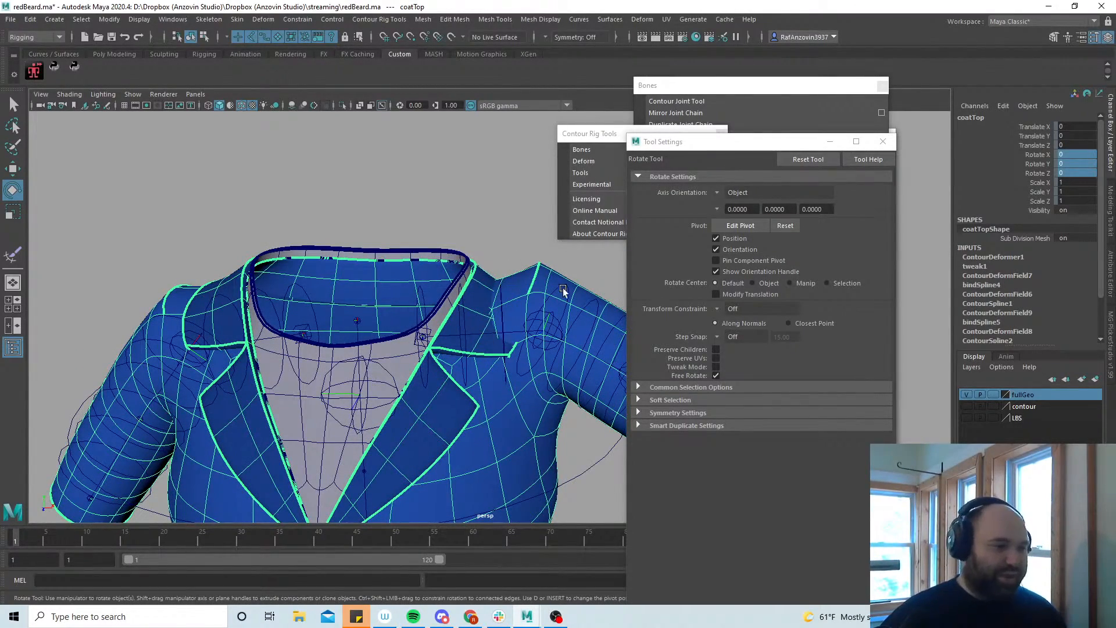
pyautogui.keyDown('alt'); pyautogui.moveTo(554, 372); pyautogui.dragTo(433, 353); pyautogui.keyUp('alt')
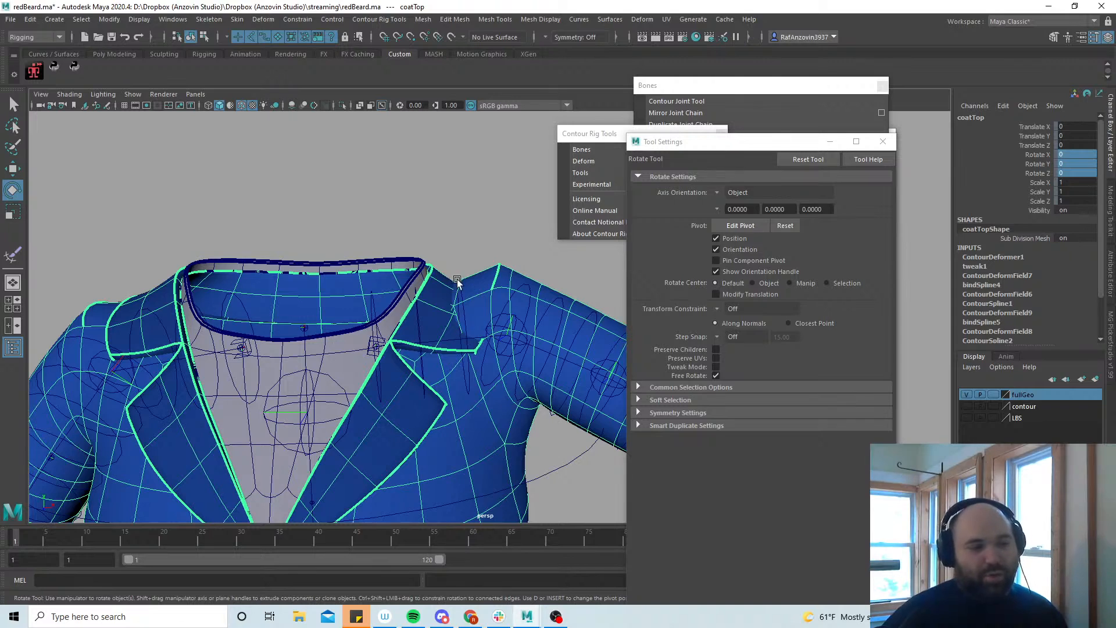
pyautogui.keyDown('alt'); pyautogui.moveTo(503, 397); pyautogui.dragTo(414, 324); pyautogui.keyUp('alt')
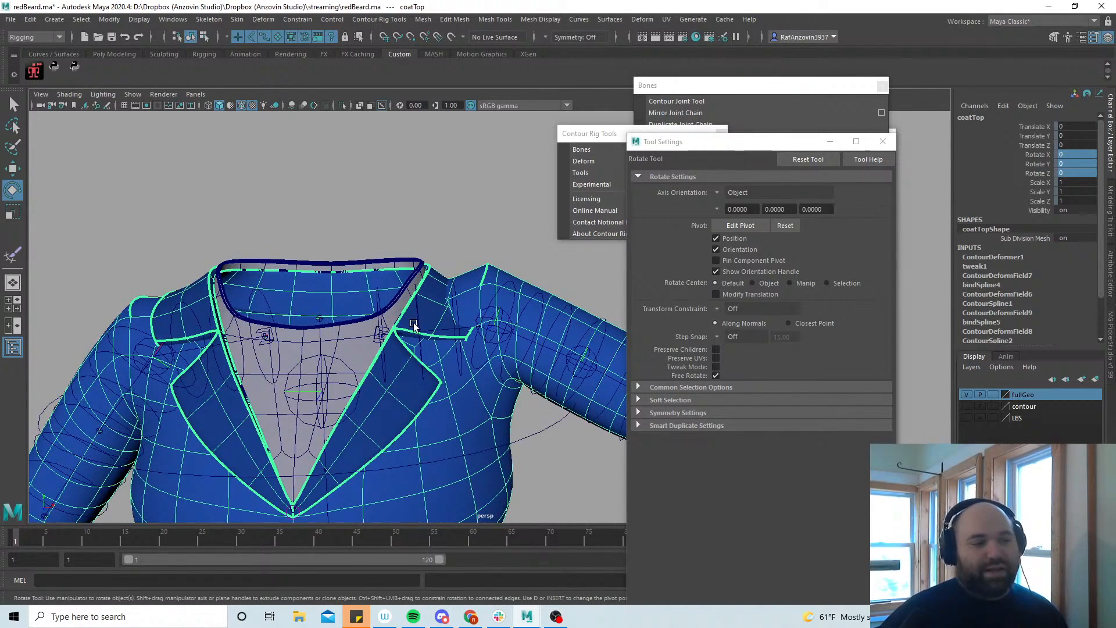
pyautogui.click(381, 335)
pyautogui.keyDown('alt'); pyautogui.moveTo(455, 375); pyautogui.dragTo(504, 444); pyautogui.keyUp('alt')
pyautogui.moveTo(432, 309); pyautogui.dragTo(439, 324)
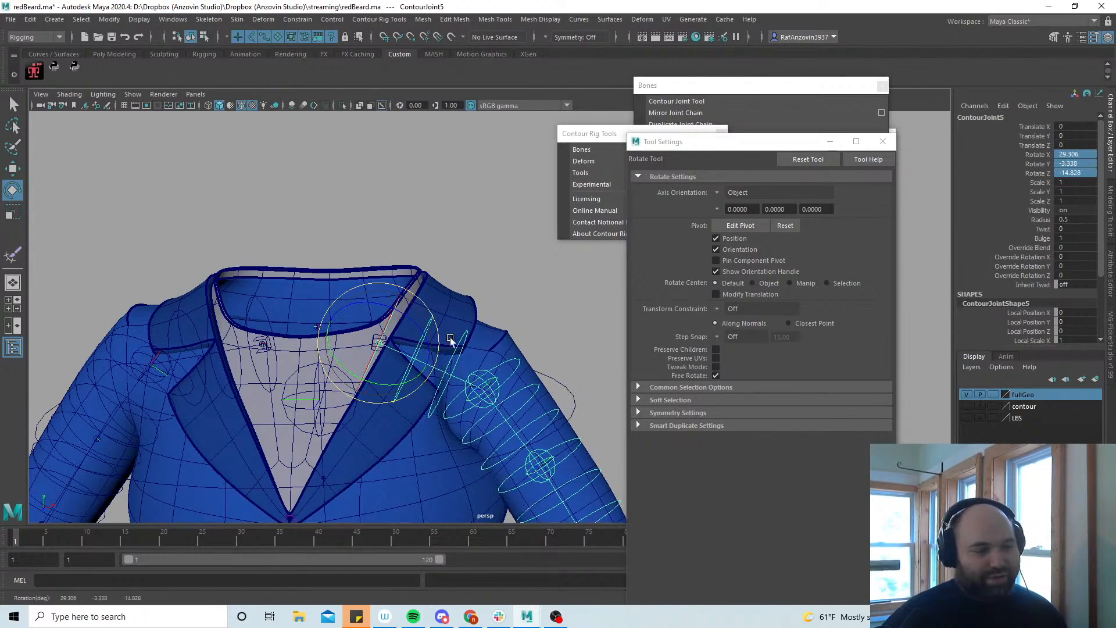
pyautogui.keyDown('alt'); pyautogui.moveTo(443, 438); pyautogui.dragTo(465, 454); pyautogui.keyUp('alt')
pyautogui.keyDown('alt'); pyautogui.moveTo(465, 453); pyautogui.dragTo(449, 414, button='middle'); pyautogui.keyUp('alt')
pyautogui.moveTo(424, 298); pyautogui.dragTo(421, 291)
# Smooth the coat's ContourJointSocket2 skin weights on the left shoulder beneath the collar and beside the lapel
pyautogui.click(418, 440)
pyautogui.keyDown('alt'); pyautogui.moveTo(418, 440); pyautogui.dragTo(401, 441); pyautogui.keyUp('alt')
pyautogui.keyDown('alt'); pyautogui.moveTo(400, 441); pyautogui.dragTo(418, 429, button='middle'); pyautogui.keyUp('alt')
pyautogui.keyDown('alt'); pyautogui.moveTo(418, 428); pyautogui.dragTo(449, 443, button='right'); pyautogui.keyUp('alt')
pyautogui.keyDown('alt'); pyautogui.moveTo(448, 444); pyautogui.dragTo(440, 449); pyautogui.keyUp('alt')
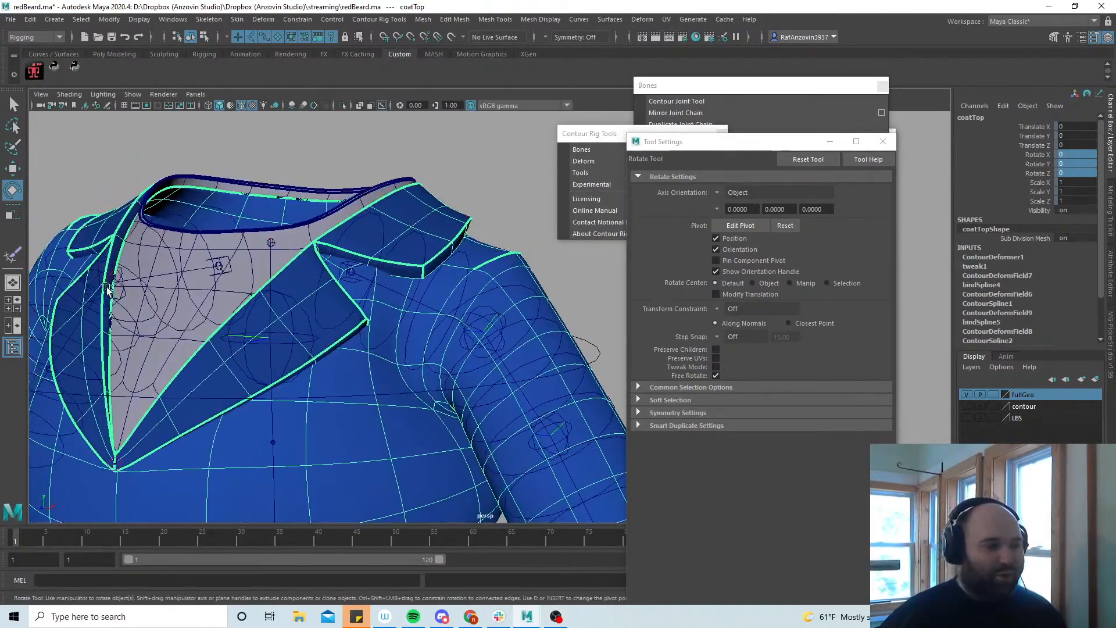
pyautogui.click(6, 251)
pyautogui.moveTo(407, 407)
pyautogui.keyDown('alt'); pyautogui.mouseDown()
pyautogui.moveTo(426, 424)
pyautogui.moveTo(404, 397)
pyautogui.mouseUp(); pyautogui.keyUp('alt')
pyautogui.keyDown('alt'); pyautogui.moveTo(404, 397); pyautogui.dragTo(428, 396, button='right'); pyautogui.keyUp('alt')
pyautogui.moveTo(383, 317); pyautogui.dragTo(369, 283)
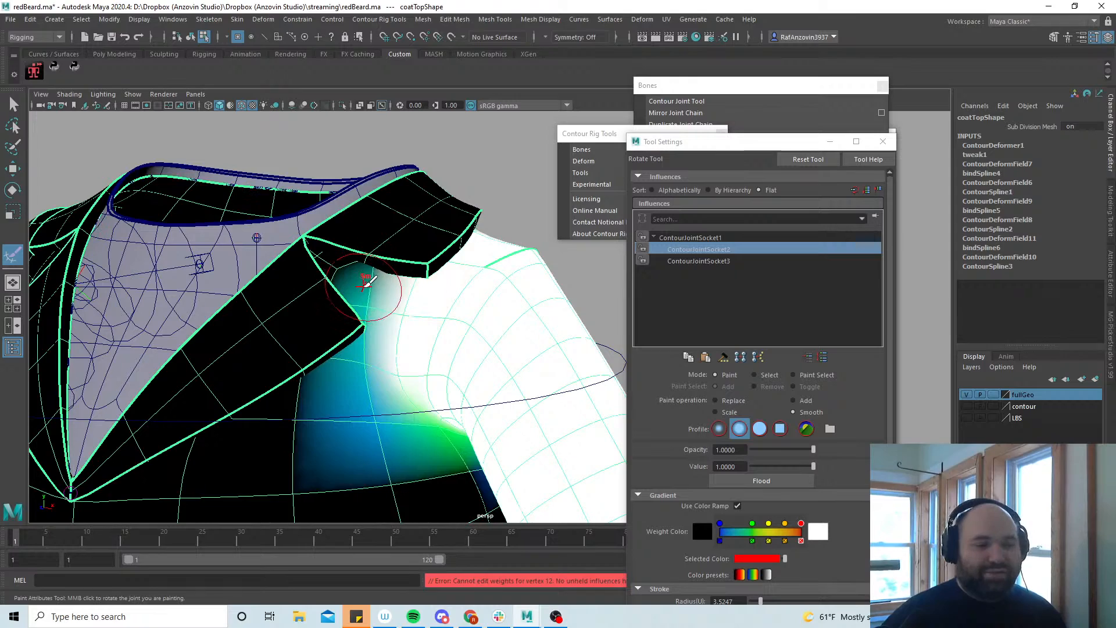
# Select the ContourJointSocket1 influence and smooth its weights across the front of the left shoulder
pyautogui.click(710, 261)
pyautogui.click(710, 239)
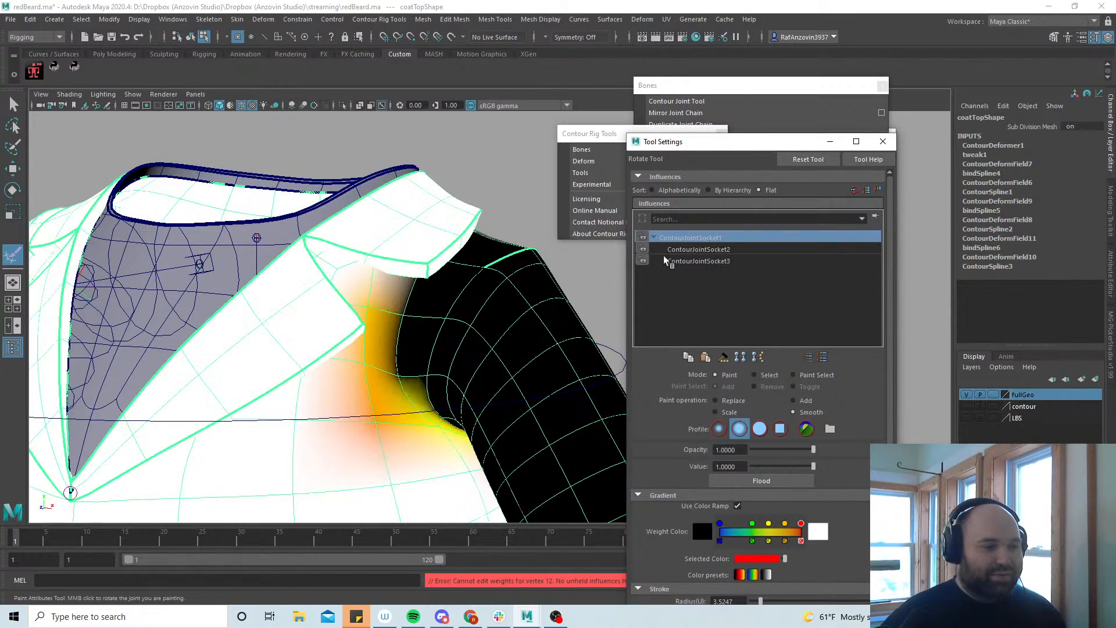
pyautogui.moveTo(426, 378)
pyautogui.mouseDown()
pyautogui.moveTo(418, 324)
pyautogui.moveTo(429, 336)
pyautogui.mouseUp()
# Smooth the ContourJointSocket1 weights further near the front of the left armpit, undoing the last stray stroke
pyautogui.keyDown('alt'); pyautogui.moveTo(514, 393); pyautogui.dragTo(473, 396); pyautogui.keyUp('alt')
pyautogui.keyDown('alt'); pyautogui.moveTo(465, 397); pyautogui.dragTo(497, 402, button='right'); pyautogui.keyUp('alt')
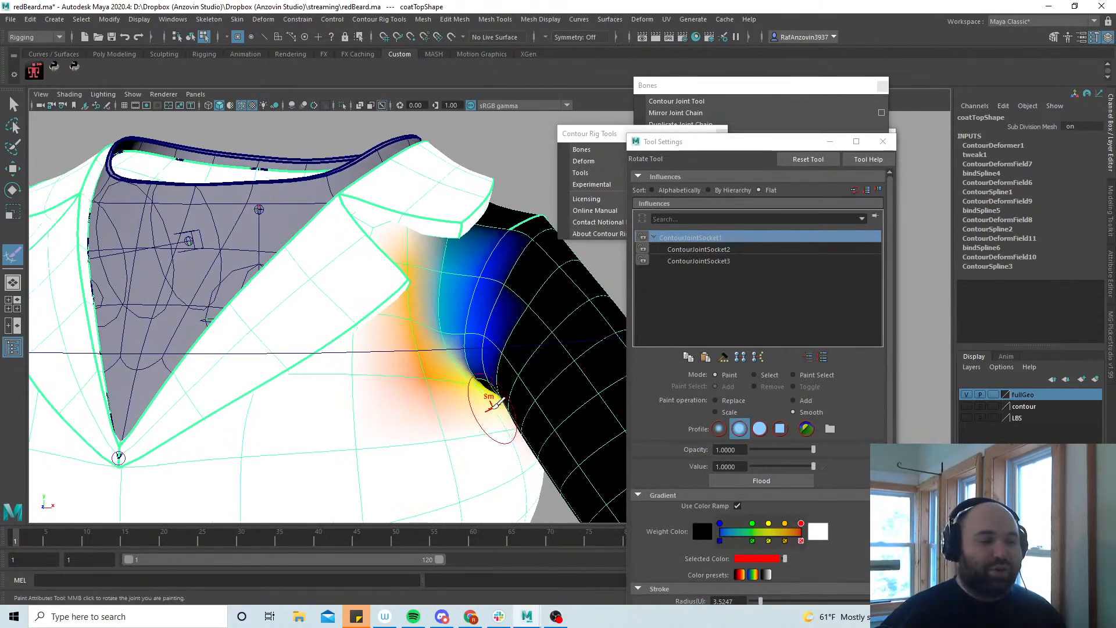
pyautogui.keyDown('alt'); pyautogui.moveTo(497, 401); pyautogui.dragTo(484, 419, button='middle'); pyautogui.keyUp('alt')
pyautogui.keyDown('alt'); pyautogui.moveTo(484, 420); pyautogui.dragTo(496, 420, button='right'); pyautogui.keyUp('alt')
pyautogui.keyDown('alt'); pyautogui.moveTo(496, 420); pyautogui.dragTo(489, 400); pyautogui.keyUp('alt')
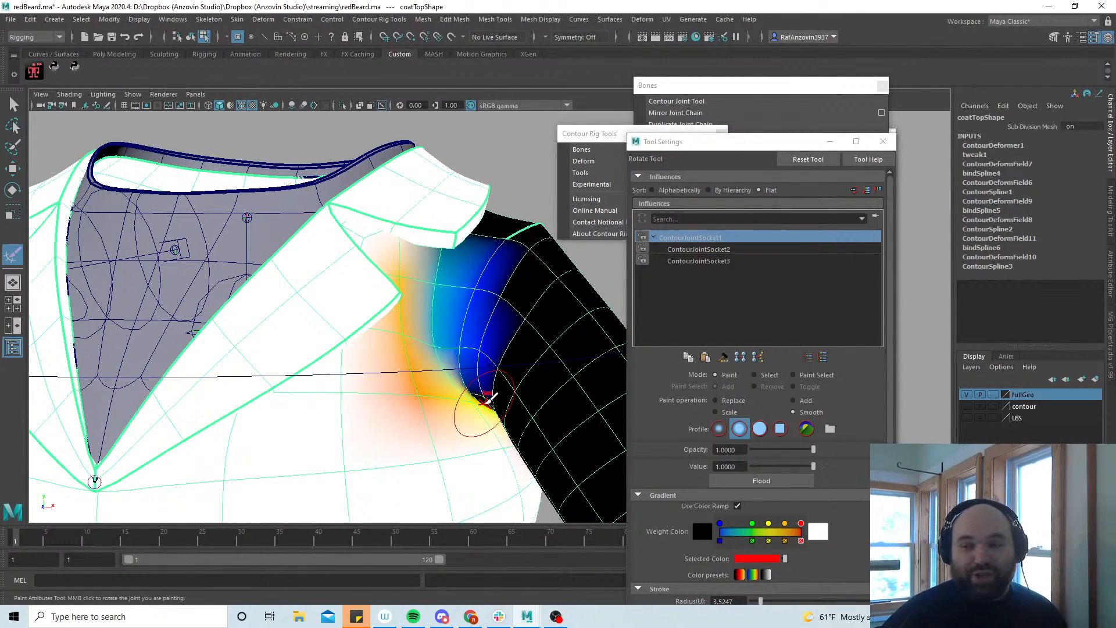
pyautogui.keyDown('alt'); pyautogui.moveTo(470, 409); pyautogui.dragTo(471, 395); pyautogui.keyUp('alt')
pyautogui.keyDown('alt'); pyautogui.moveTo(470, 396); pyautogui.dragTo(419, 404, button='right'); pyautogui.keyUp('alt')
pyautogui.keyDown('alt'); pyautogui.moveTo(419, 404); pyautogui.dragTo(428, 398); pyautogui.keyUp('alt')
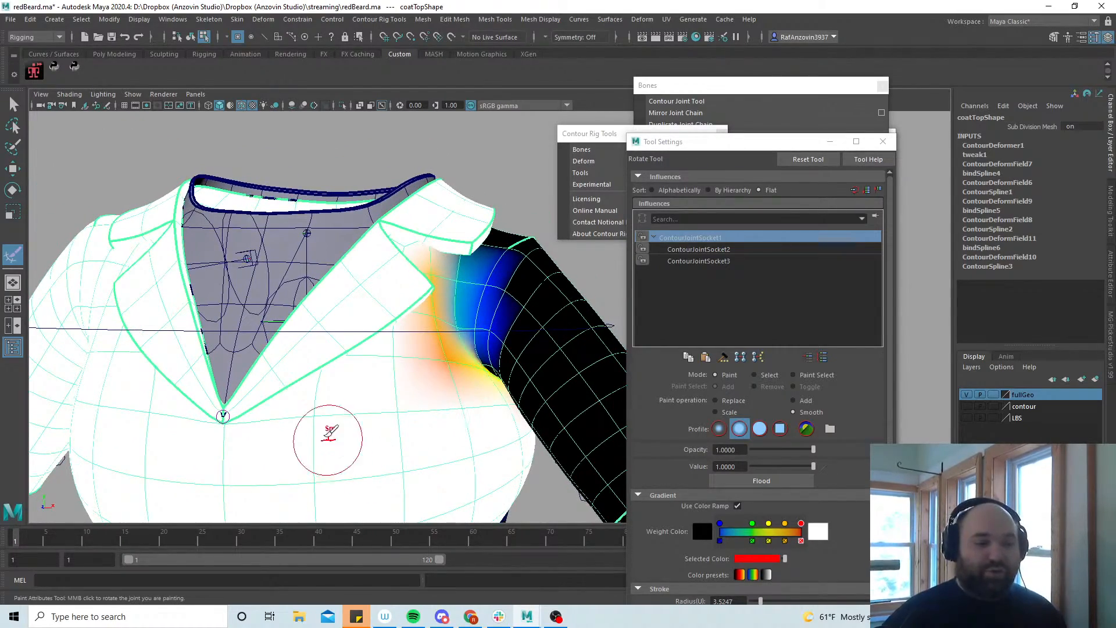
pyautogui.keyDown('alt'); pyautogui.moveTo(516, 422); pyautogui.dragTo(468, 399); pyautogui.keyUp('alt')
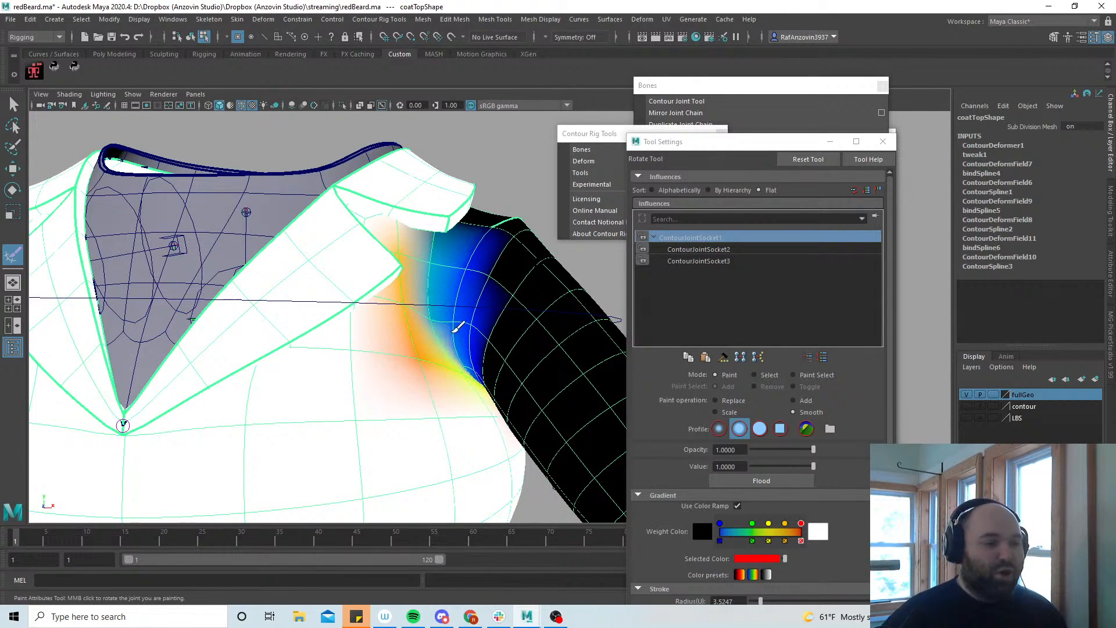
pyautogui.moveTo(460, 375); pyautogui.dragTo(469, 364)
pyautogui.click(441, 421)
pyautogui.hotkey('ctrl', 'z')
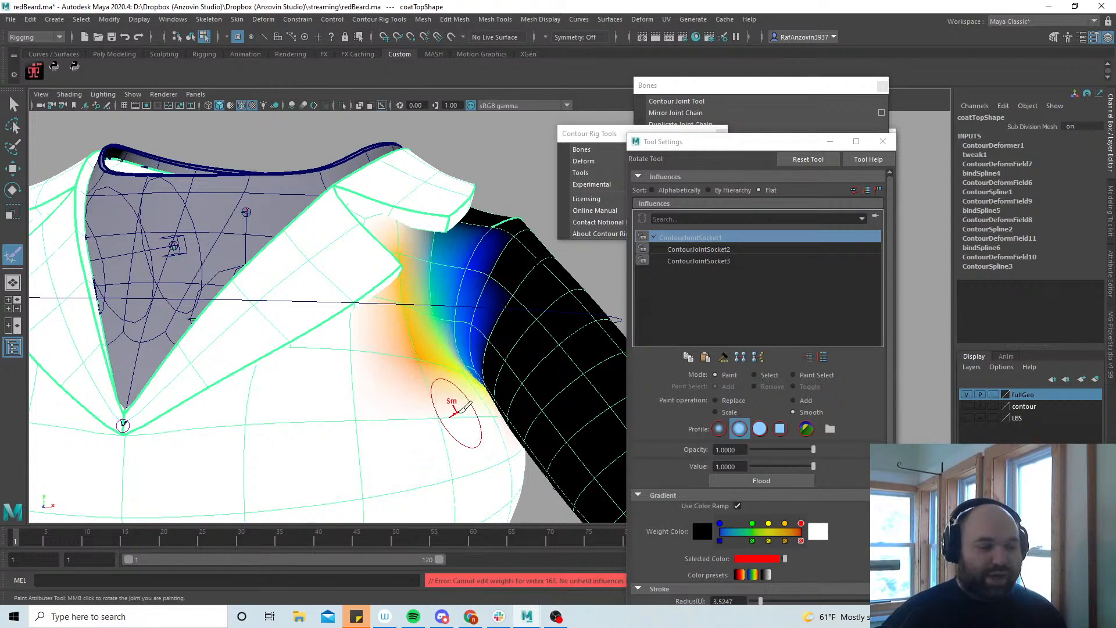
# Move the tool settings window clear of the model and smooth the ContourJointSocket1 weights over the left shoulder beneath the collar and lapel
pyautogui.moveTo(727, 141); pyautogui.dragTo(845, 114)
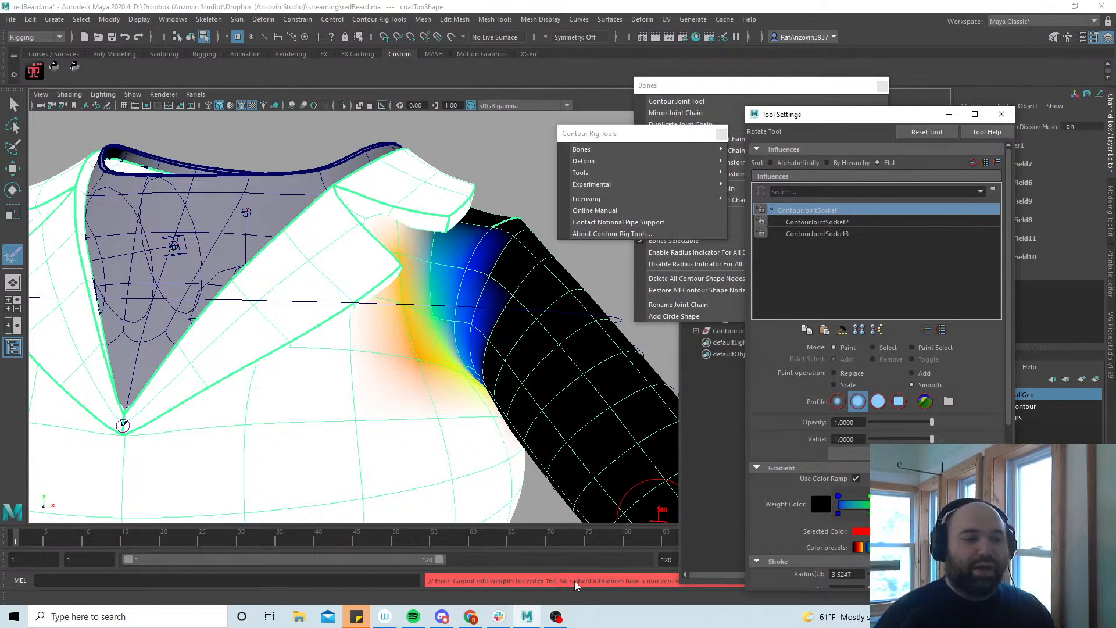
pyautogui.moveTo(558, 419)
pyautogui.keyDown('alt'); pyautogui.mouseDown()
pyautogui.moveTo(379, 403)
pyautogui.moveTo(461, 386)
pyautogui.moveTo(446, 388)
pyautogui.moveTo(472, 243)
pyautogui.moveTo(459, 247)
pyautogui.mouseUp(); pyautogui.keyUp('alt')
pyautogui.moveTo(466, 256)
pyautogui.keyDown('alt'); pyautogui.mouseDown()
pyautogui.moveTo(481, 329)
pyautogui.moveTo(492, 249)
pyautogui.moveTo(434, 214)
pyautogui.moveTo(499, 236)
pyautogui.moveTo(501, 255)
pyautogui.mouseUp(); pyautogui.keyUp('alt')
pyautogui.moveTo(393, 333)
pyautogui.keyDown('alt'); pyautogui.mouseDown()
pyautogui.moveTo(416, 304)
pyautogui.moveTo(466, 305)
pyautogui.mouseUp(); pyautogui.keyUp('alt')
pyautogui.moveTo(400, 273)
pyautogui.mouseDown()
pyautogui.moveTo(409, 248)
pyautogui.moveTo(379, 327)
pyautogui.mouseUp()
pyautogui.moveTo(354, 386); pyautogui.dragTo(351, 311)
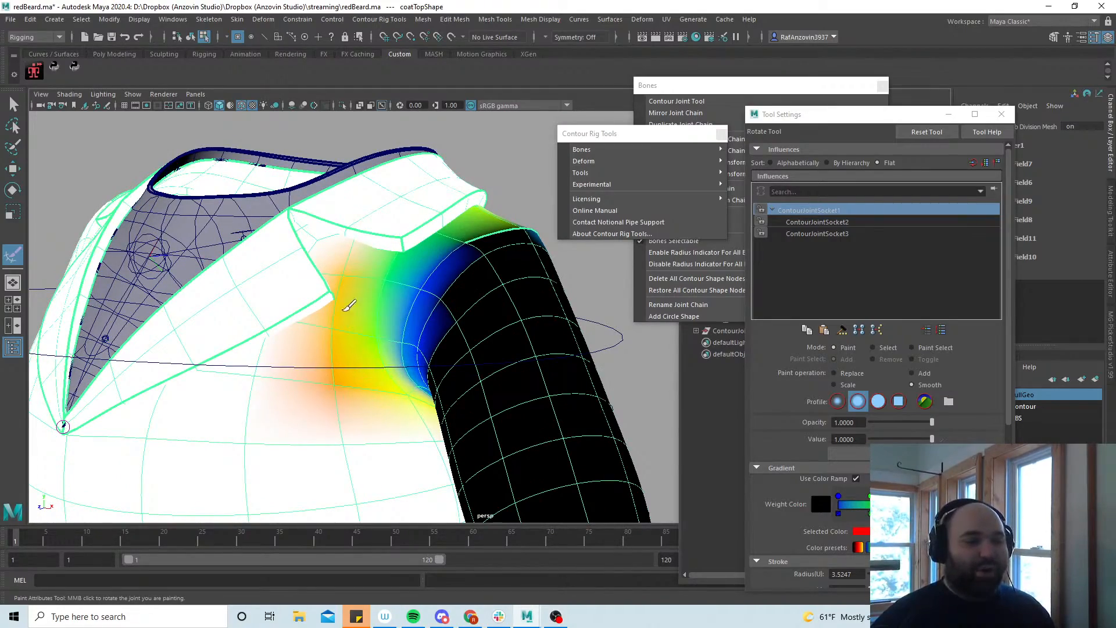
# Inspect the ContourJointSocket1 and ContourJointSocket2 weights around the left shoulder from front and back, and leave weight painting
pyautogui.scroll(-2, 372, 382)
pyautogui.keyDown('alt'); pyautogui.moveTo(372, 382); pyautogui.dragTo(495, 378); pyautogui.keyUp('alt')
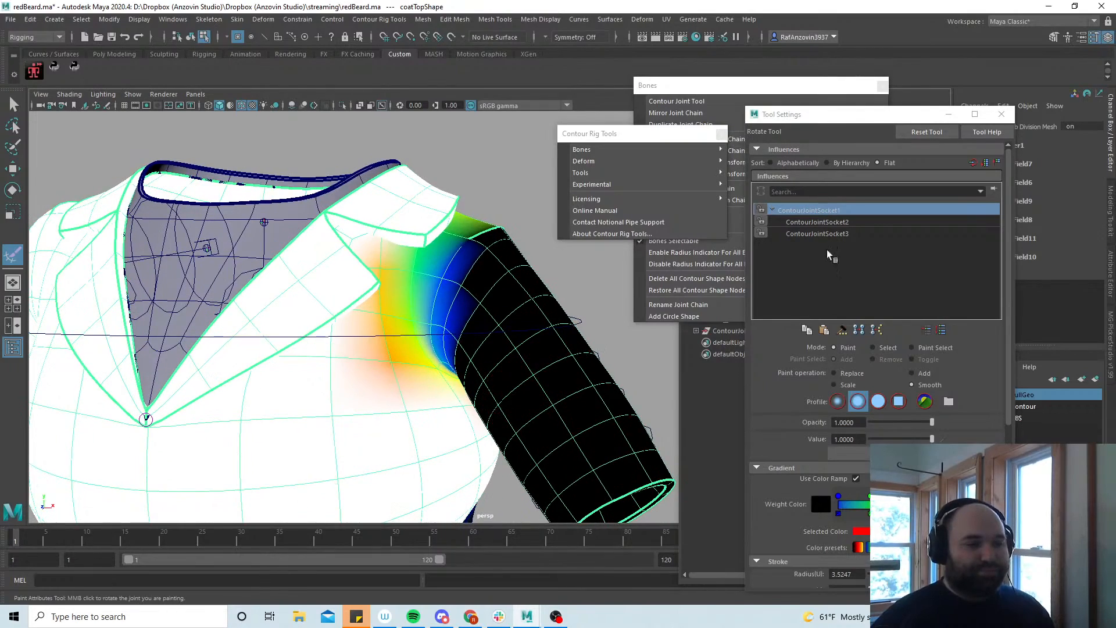
pyautogui.click(828, 223)
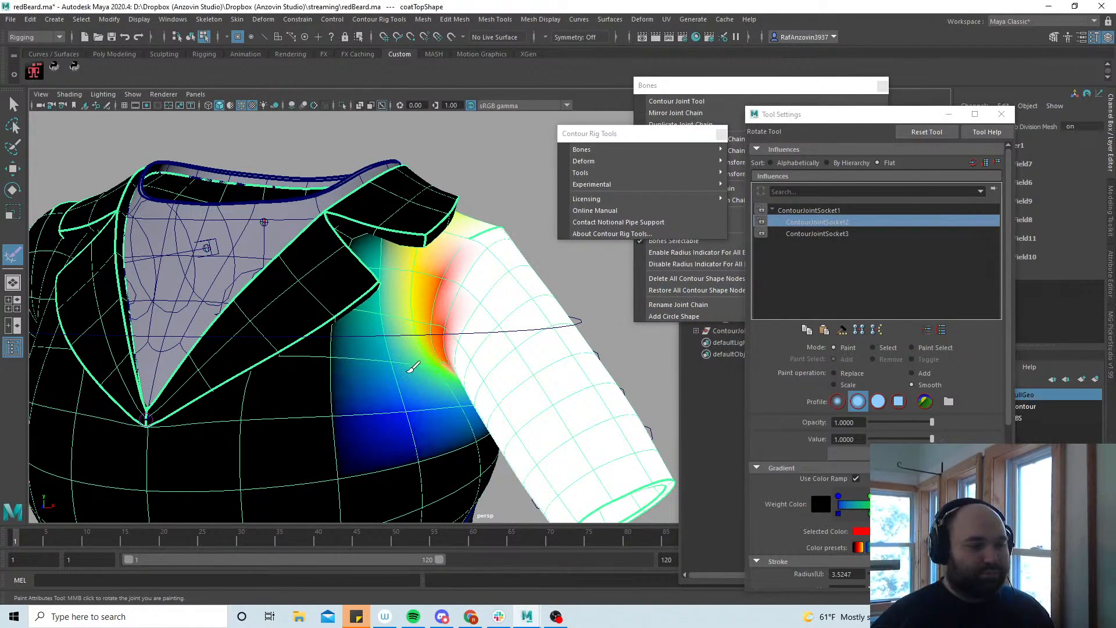
pyautogui.keyDown('alt'); pyautogui.moveTo(394, 247); pyautogui.dragTo(568, 316); pyautogui.keyUp('alt')
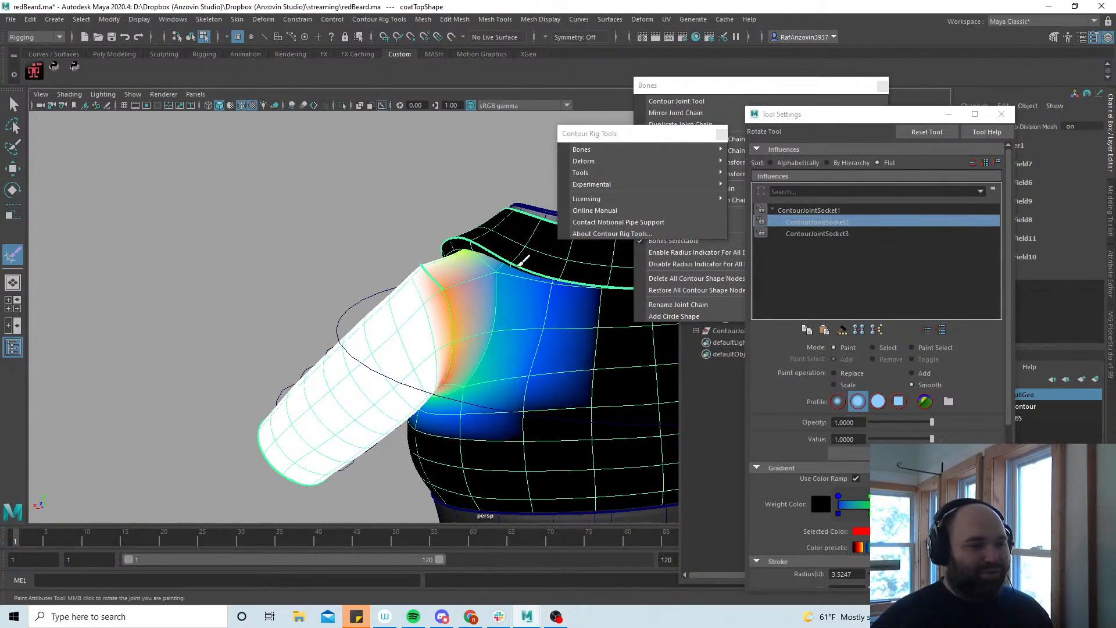
pyautogui.moveTo(555, 320)
pyautogui.keyDown('alt'); pyautogui.mouseDown()
pyautogui.moveTo(578, 340)
pyautogui.moveTo(511, 324)
pyautogui.mouseUp(); pyautogui.keyUp('alt')
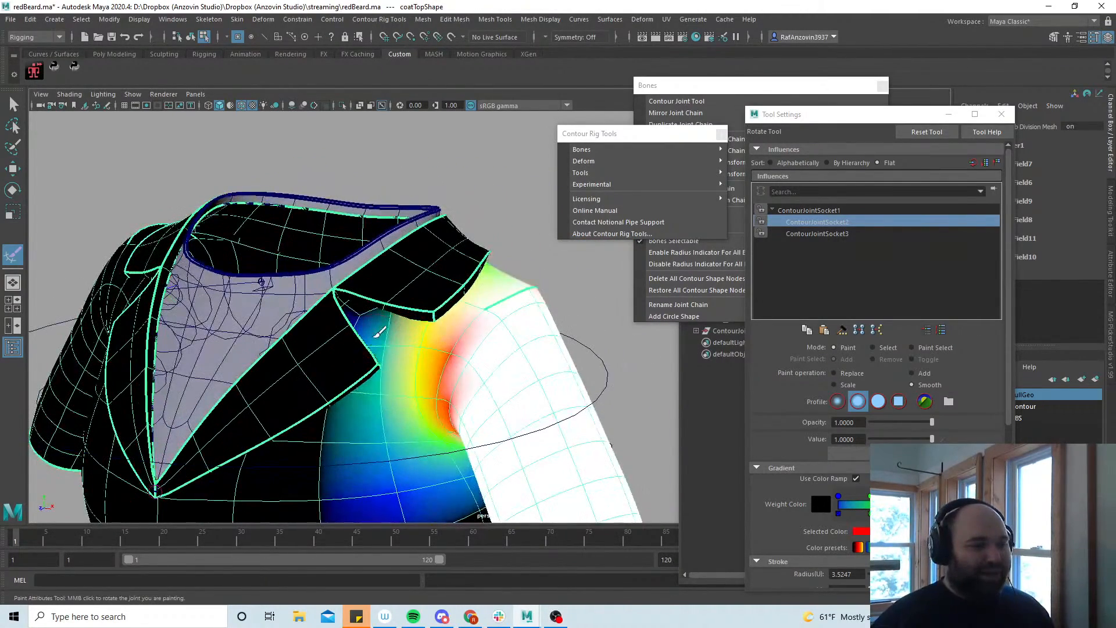
pyautogui.keyDown('alt'); pyautogui.moveTo(406, 429); pyautogui.dragTo(385, 339); pyautogui.keyUp('alt')
pyautogui.keyDown('alt'); pyautogui.moveTo(298, 399); pyautogui.dragTo(481, 401); pyautogui.keyUp('alt')
pyautogui.keyDown('alt'); pyautogui.moveTo(481, 401); pyautogui.dragTo(470, 409, button='middle'); pyautogui.keyUp('alt')
pyautogui.press('w')
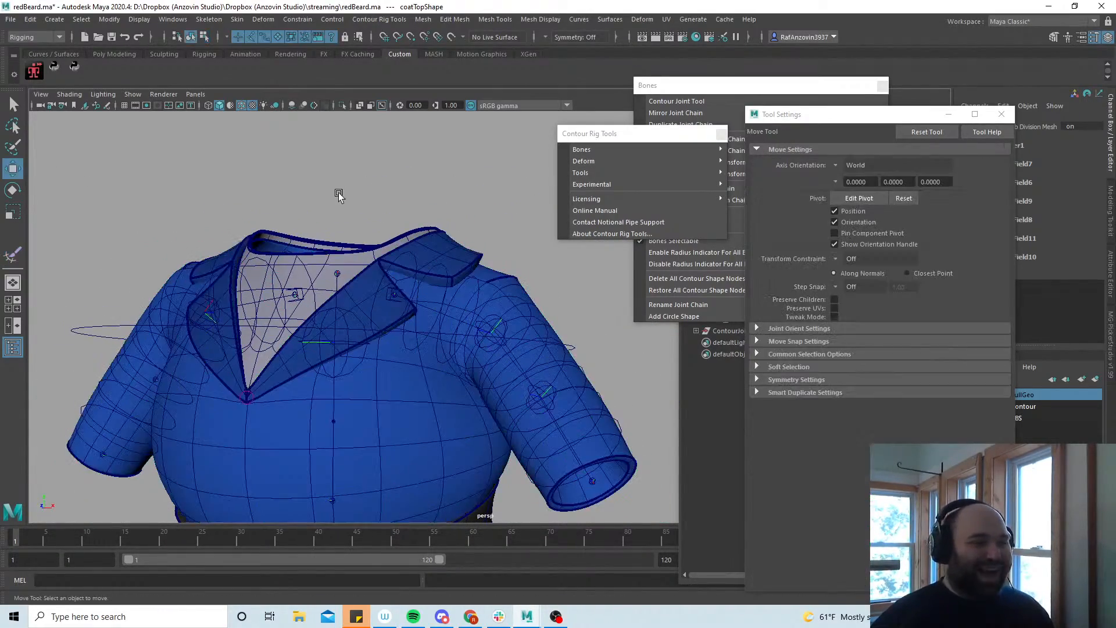
# Rotate the left shoulder joint to test how the coat's sleeve and shoulder deform
pyautogui.click(336, 192)
pyautogui.click(566, 342)
pyautogui.press('e')
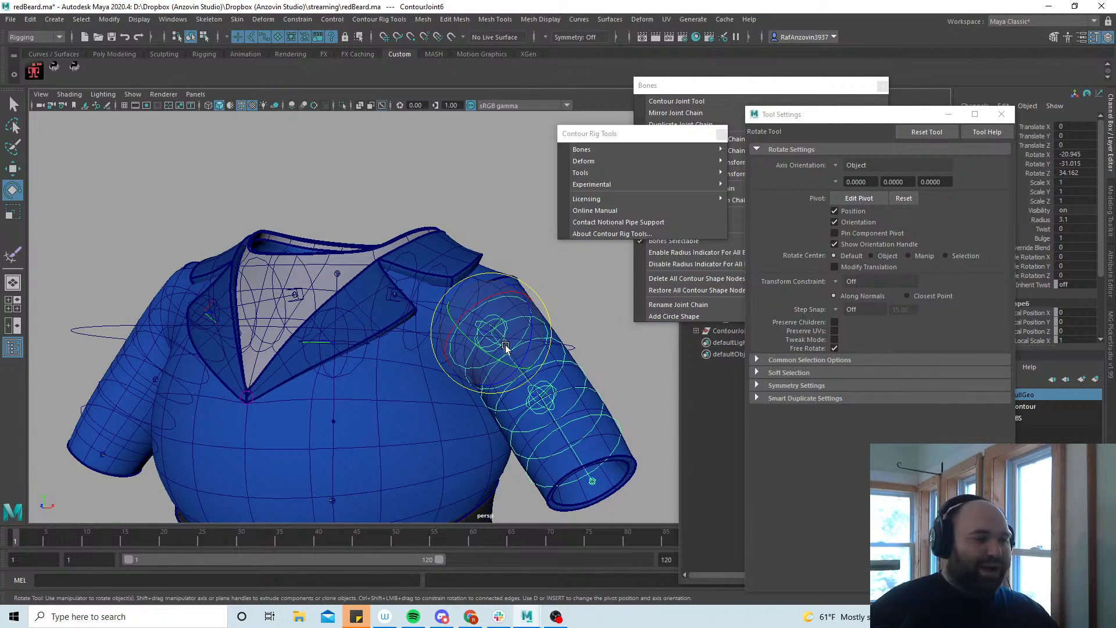
pyautogui.moveTo(515, 343); pyautogui.dragTo(526, 378)
# Reset the X, Y and Z rotations of the left shoulder joint and the left clavicle joint to 0
pyautogui.moveTo(1072, 154); pyautogui.dragTo(1077, 173)
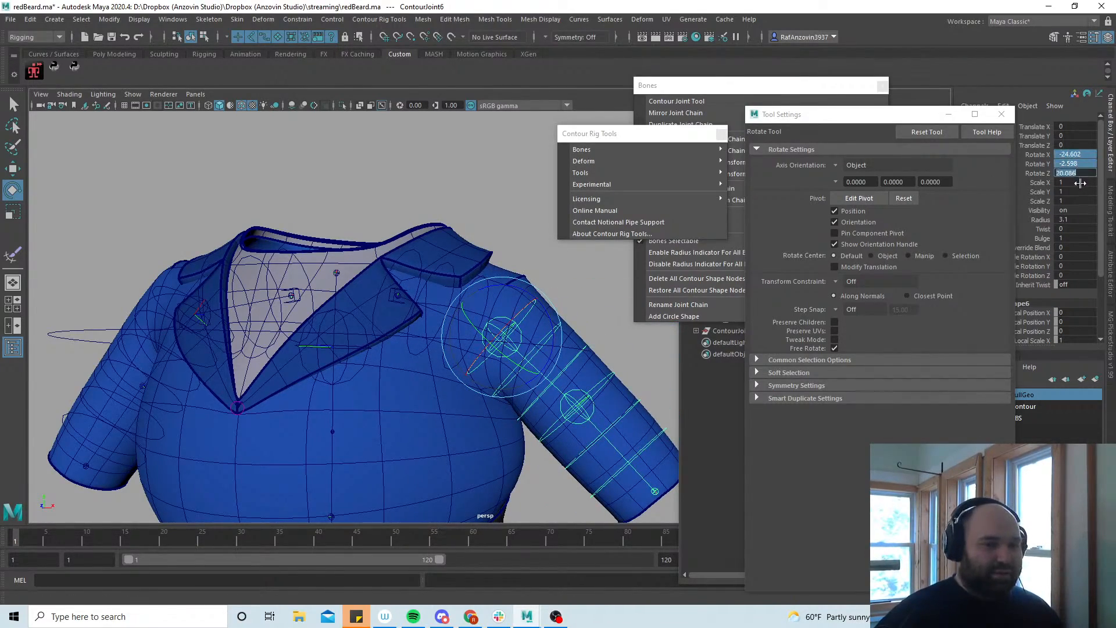
pyautogui.write('0')
pyautogui.press('Return')
pyautogui.click(399, 297)
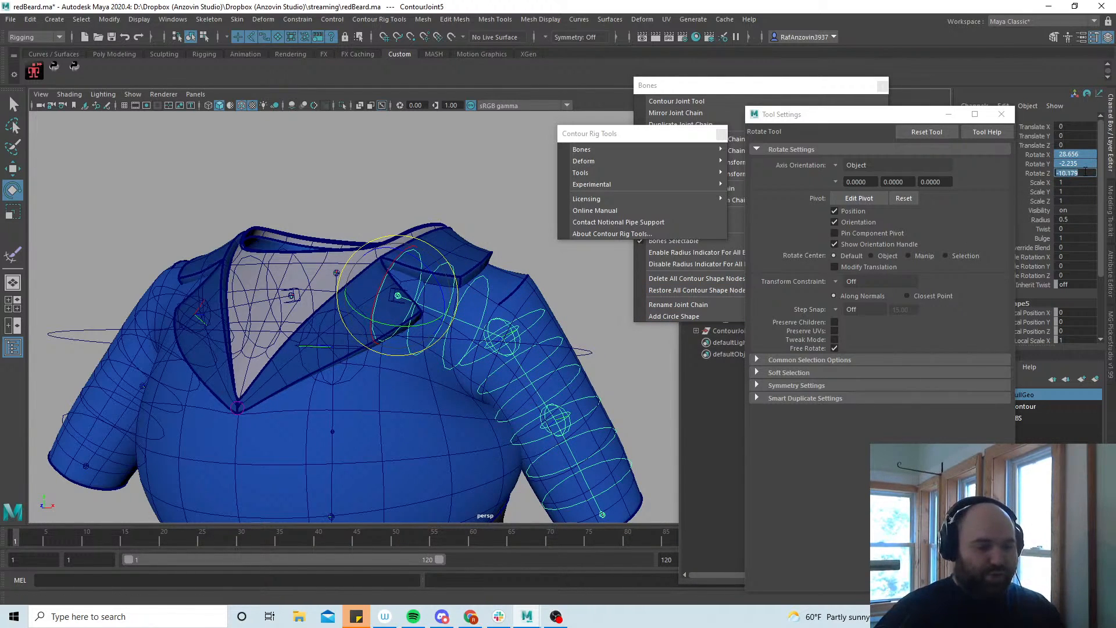
pyautogui.write('0')
pyautogui.press('Return')
pyautogui.keyDown('alt'); pyautogui.moveTo(623, 374); pyautogui.dragTo(538, 347); pyautogui.keyUp('alt')
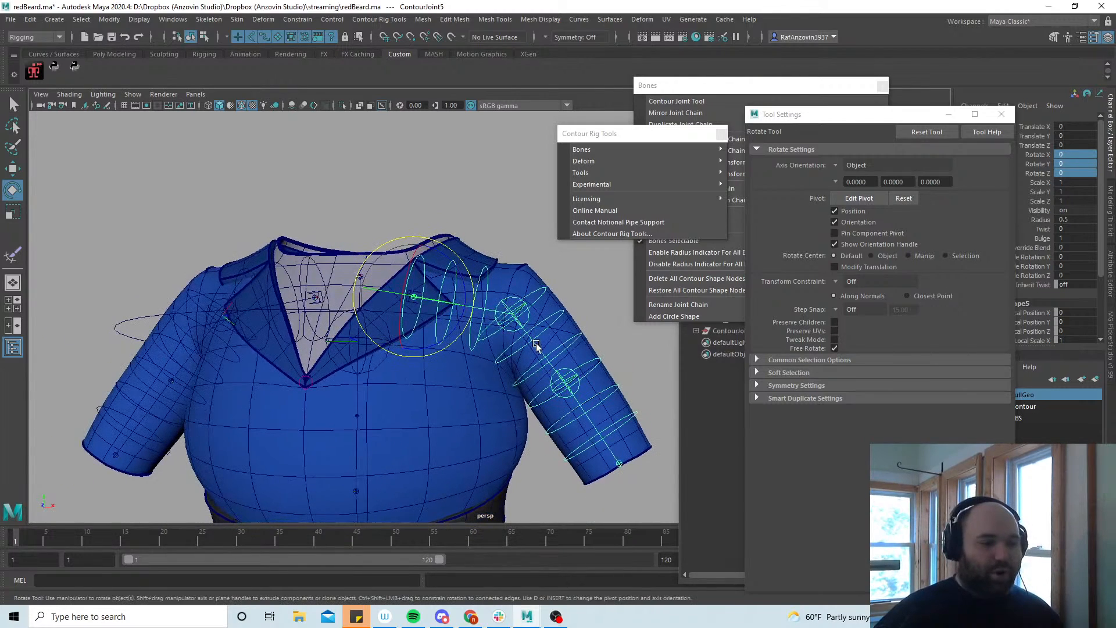
# Examine the left arm's shoulder joint, upper-arm bone and elbow joint by selecting each one in the view
pyautogui.press('q')
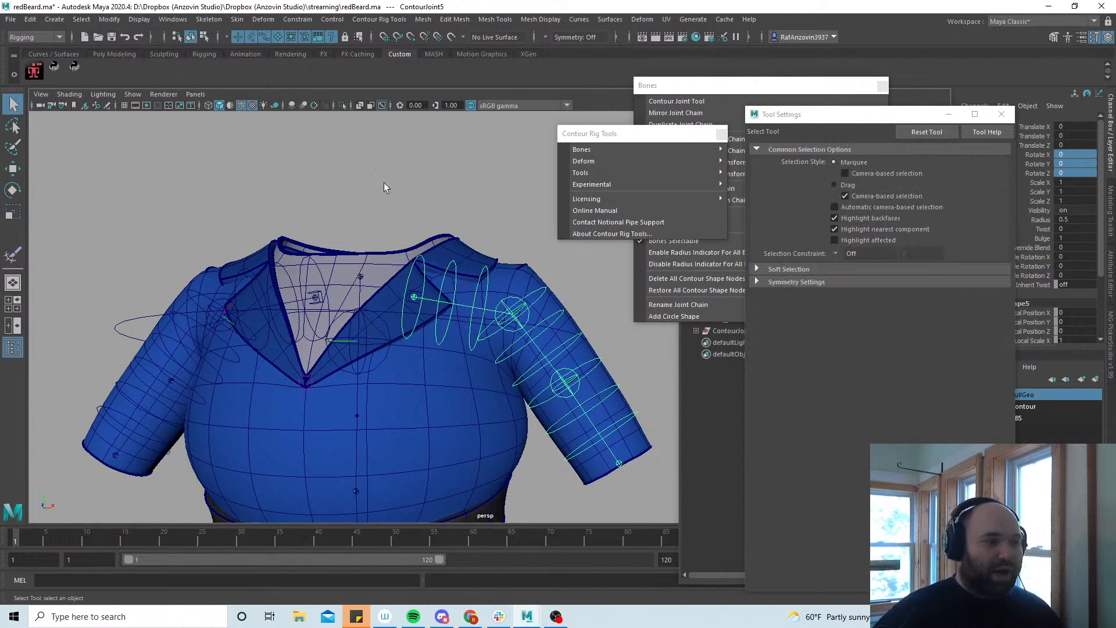
pyautogui.click(515, 308)
pyautogui.keyDown('alt'); pyautogui.moveTo(543, 333); pyautogui.dragTo(498, 378); pyautogui.keyUp('alt')
pyautogui.click(483, 378)
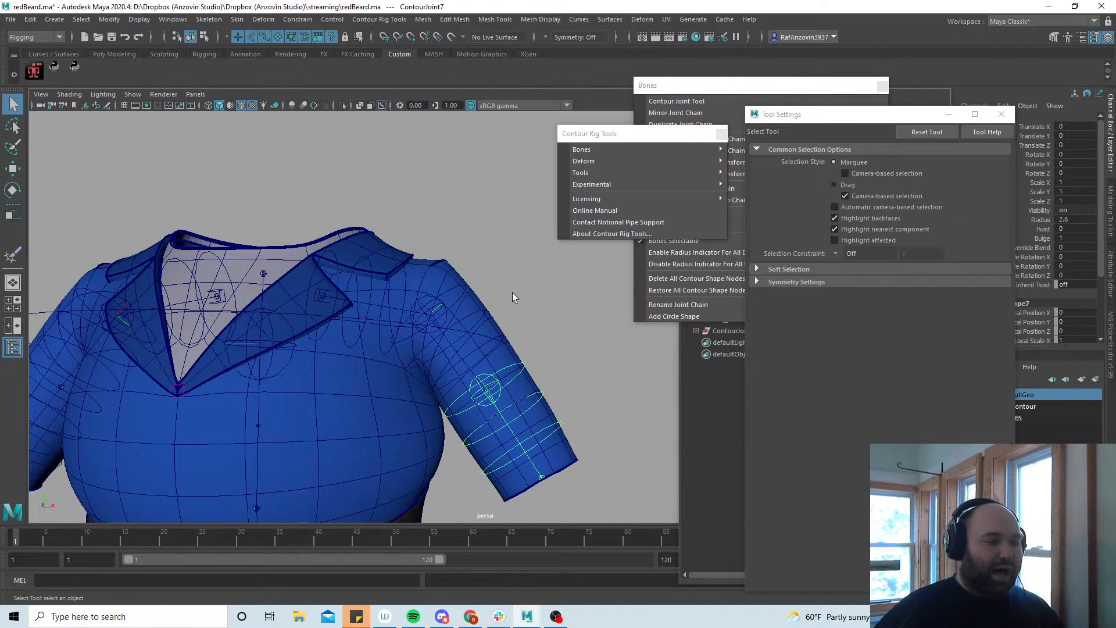
pyautogui.keyDown('alt'); pyautogui.moveTo(491, 333); pyautogui.dragTo(463, 396); pyautogui.keyUp('alt')
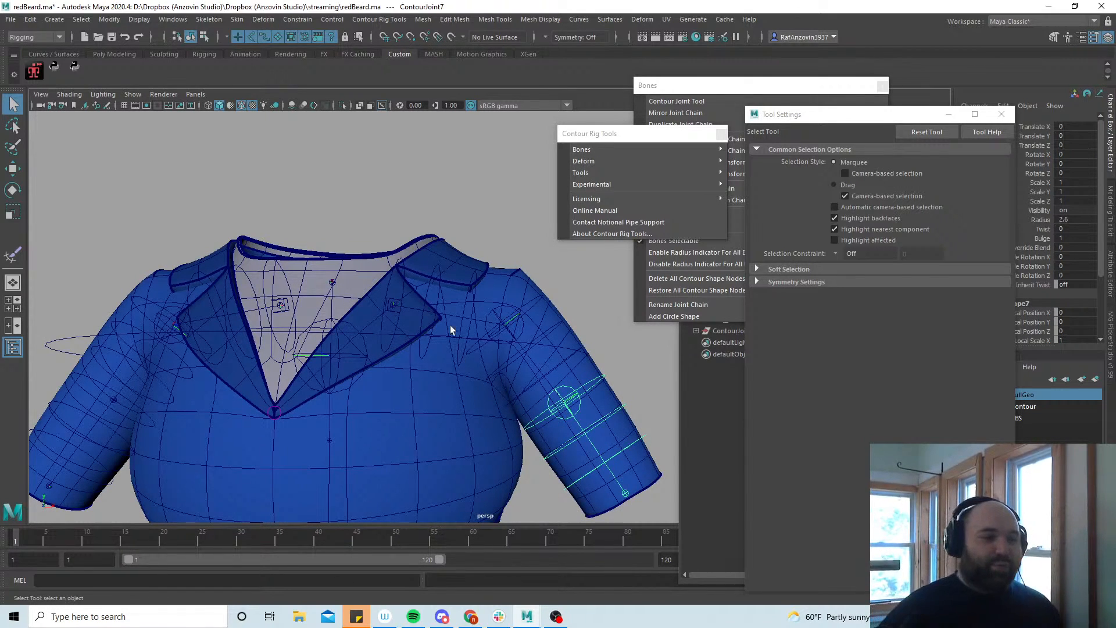
pyautogui.click(529, 361)
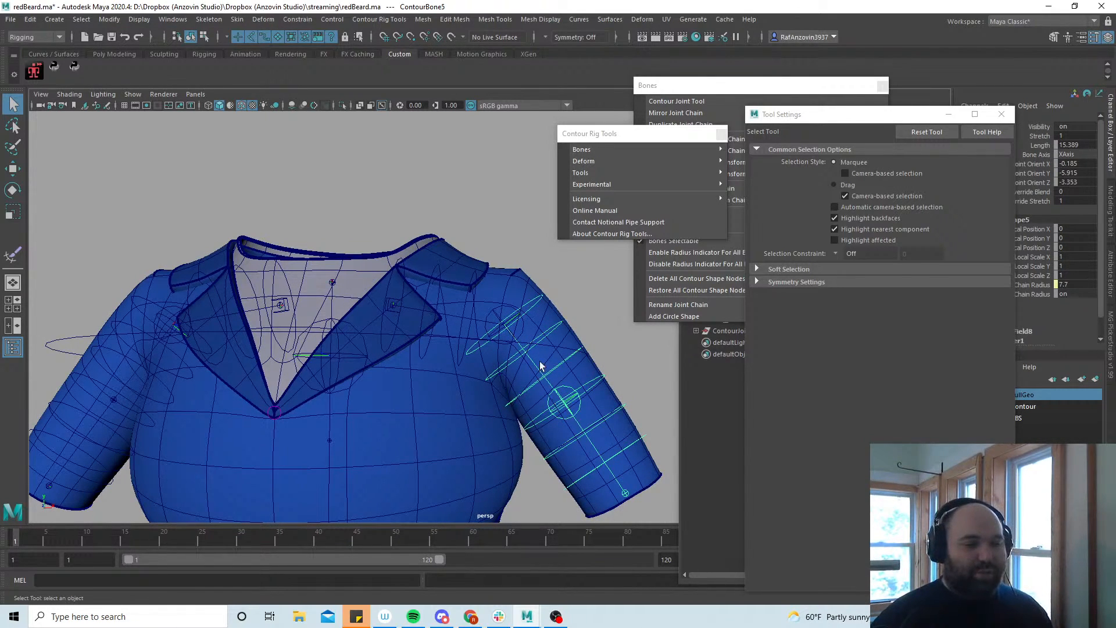
pyautogui.click(569, 388)
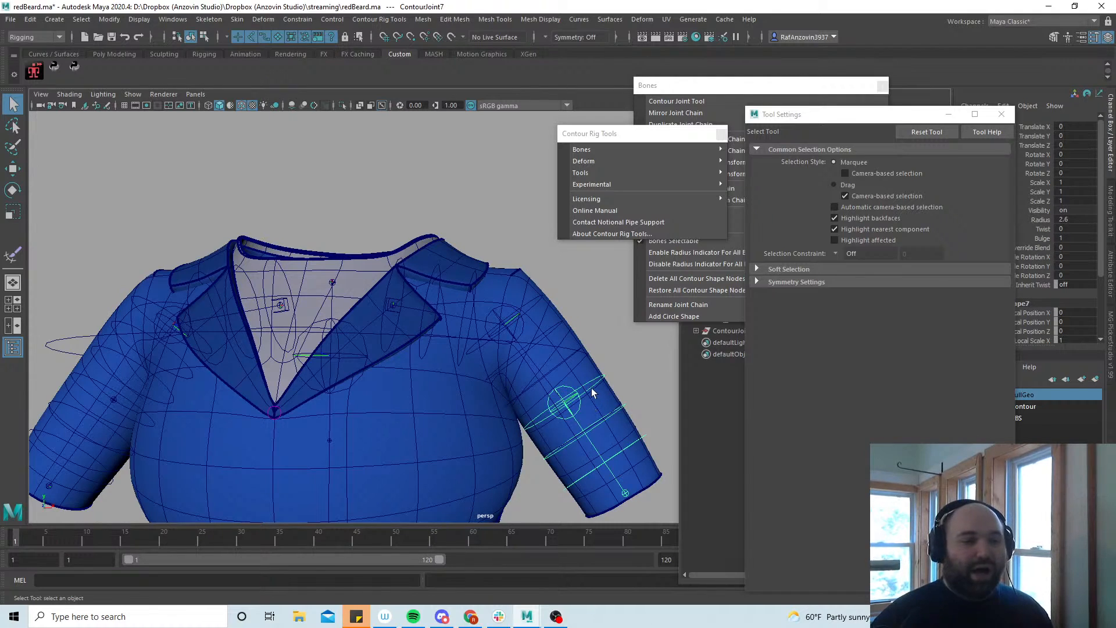
pyautogui.keyDown('alt'); pyautogui.moveTo(592, 389); pyautogui.dragTo(485, 321); pyautogui.keyUp('alt')
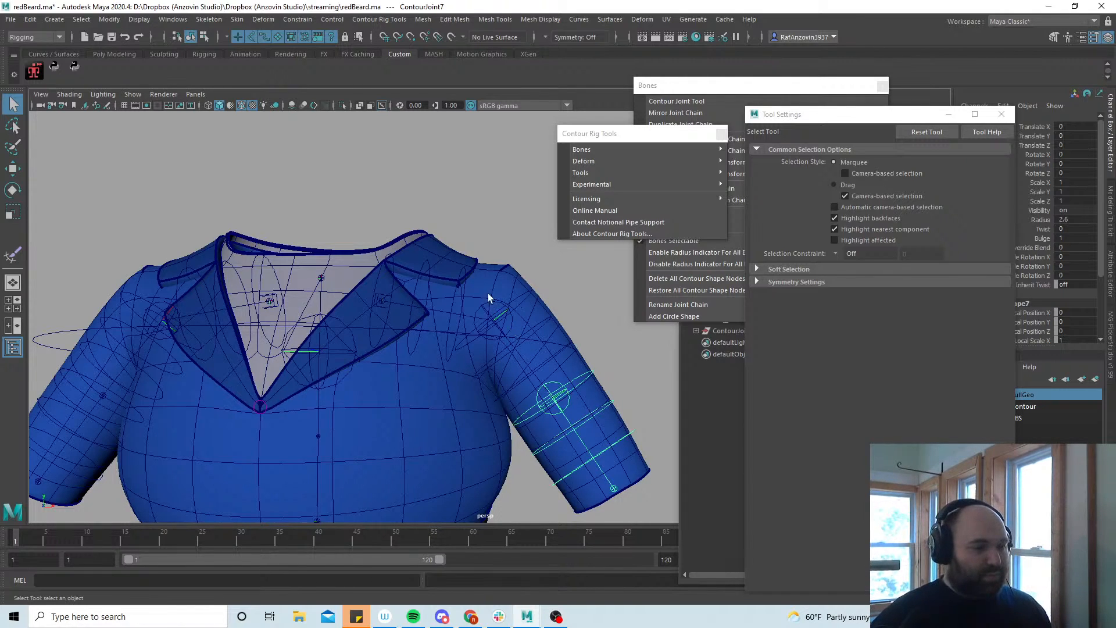
# Select the left arm chain's root socket and disable the radius indicator for all bones
pyautogui.click(379, 294)
pyautogui.keyDown('alt'); pyautogui.moveTo(361, 347); pyautogui.dragTo(423, 334); pyautogui.keyUp('alt')
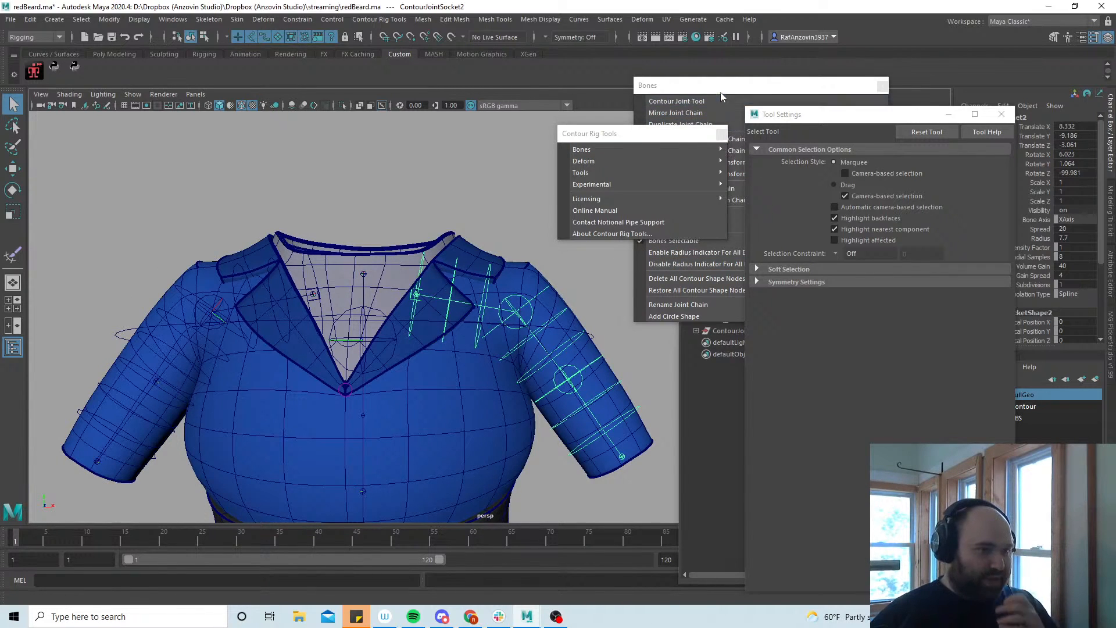
pyautogui.click(721, 90)
pyautogui.click(759, 267)
pyautogui.keyDown('alt'); pyautogui.moveTo(361, 390); pyautogui.dragTo(552, 347); pyautogui.keyUp('alt')
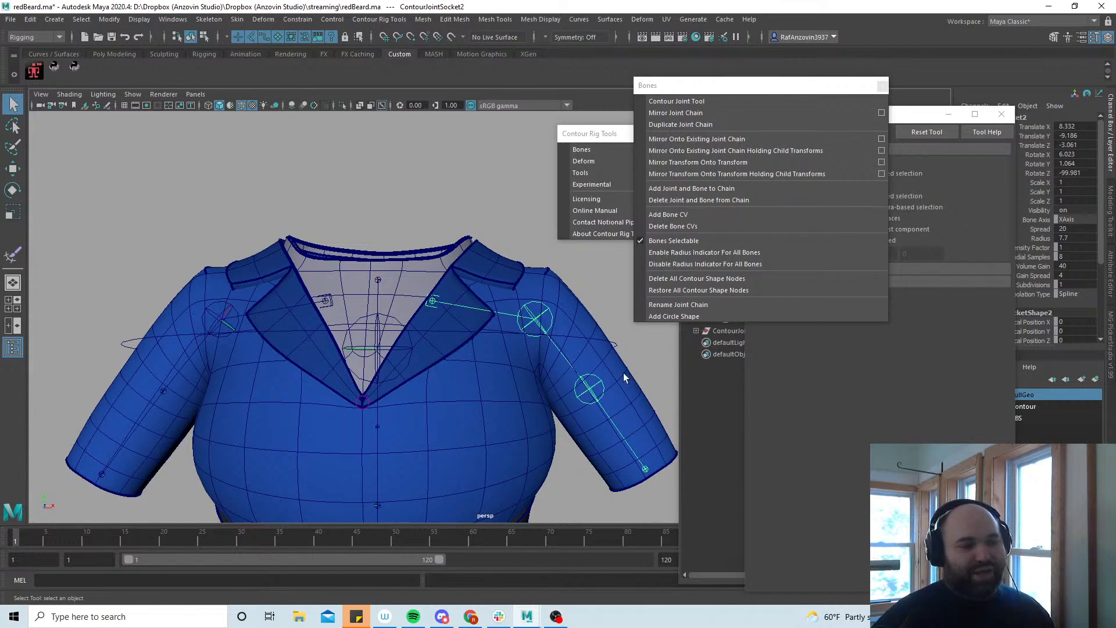
# Mirror the coat's contour weights across the X axis from positive to negative, using closest influence association, and clear the selection
pyautogui.keyDown('alt'); pyautogui.moveTo(464, 410); pyautogui.dragTo(467, 385, button='middle'); pyautogui.keyUp('alt')
pyautogui.scroll(-2, 501, 385)
pyautogui.keyDown('alt'); pyautogui.moveTo(503, 407); pyautogui.dragTo(508, 417); pyautogui.keyUp('alt')
pyautogui.keyDown('alt'); pyautogui.moveTo(509, 416); pyautogui.dragTo(511, 410, button='middle'); pyautogui.keyUp('alt')
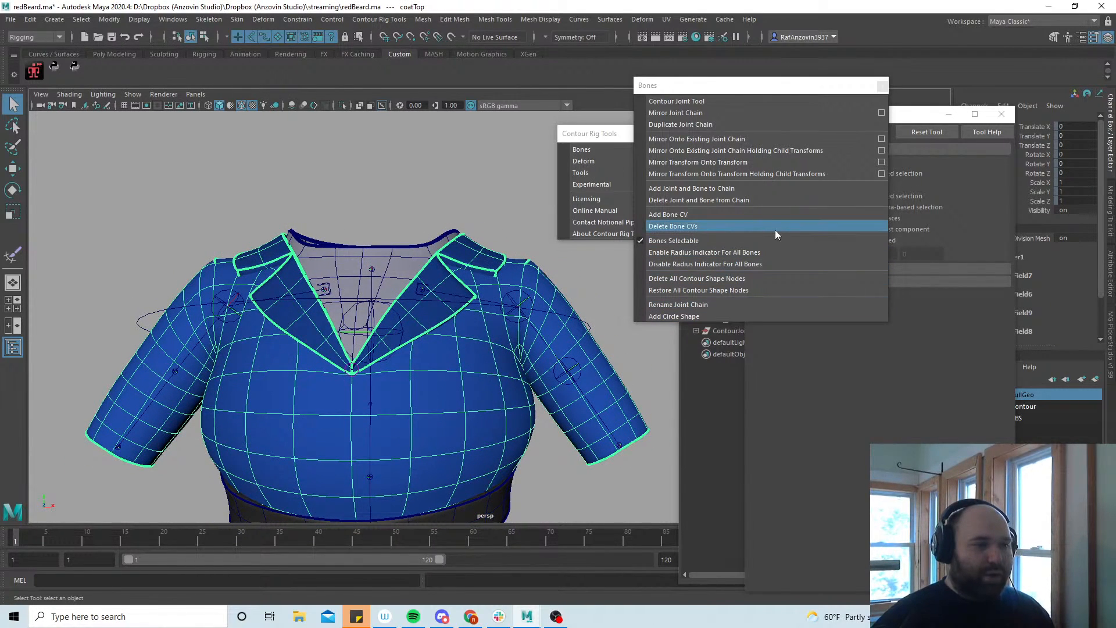
pyautogui.click(612, 162)
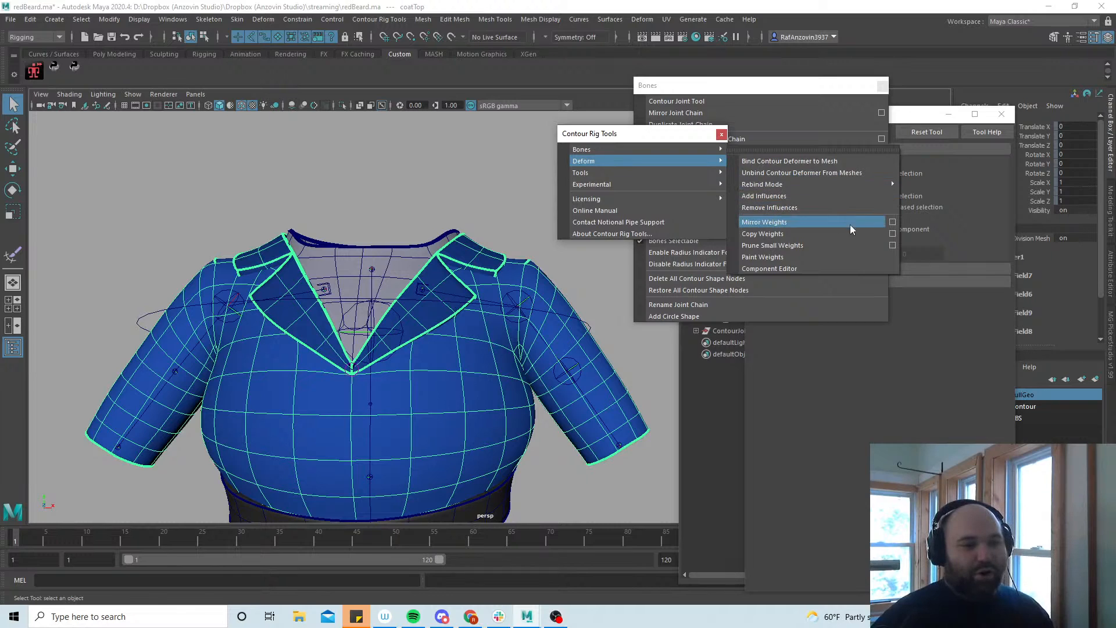
pyautogui.click(894, 227)
pyautogui.moveTo(517, 210); pyautogui.dragTo(523, 107)
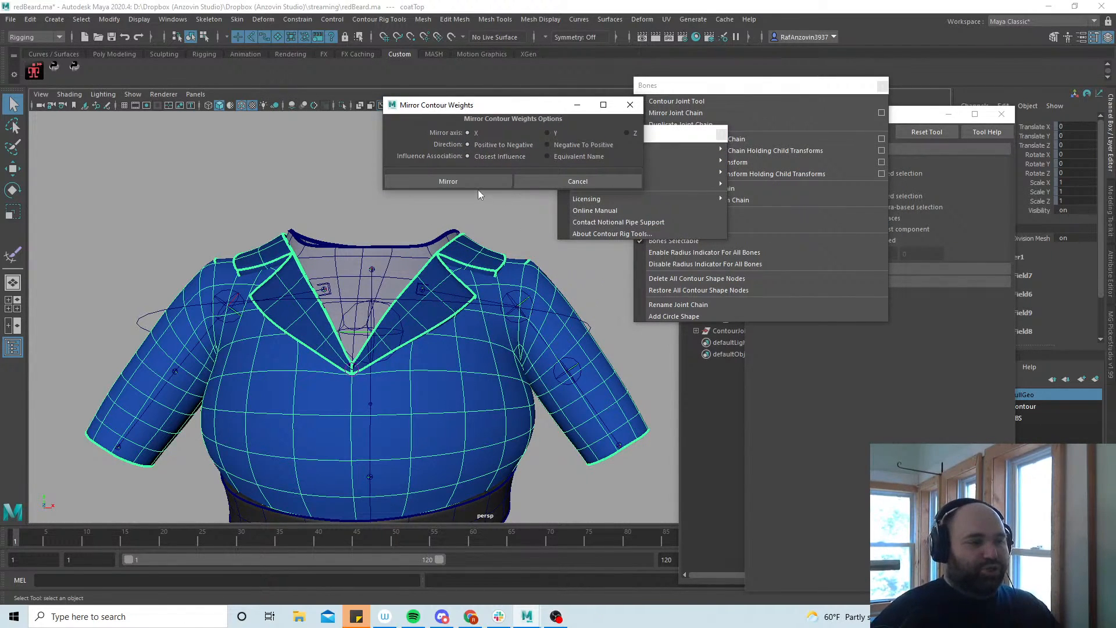
pyautogui.click(448, 182)
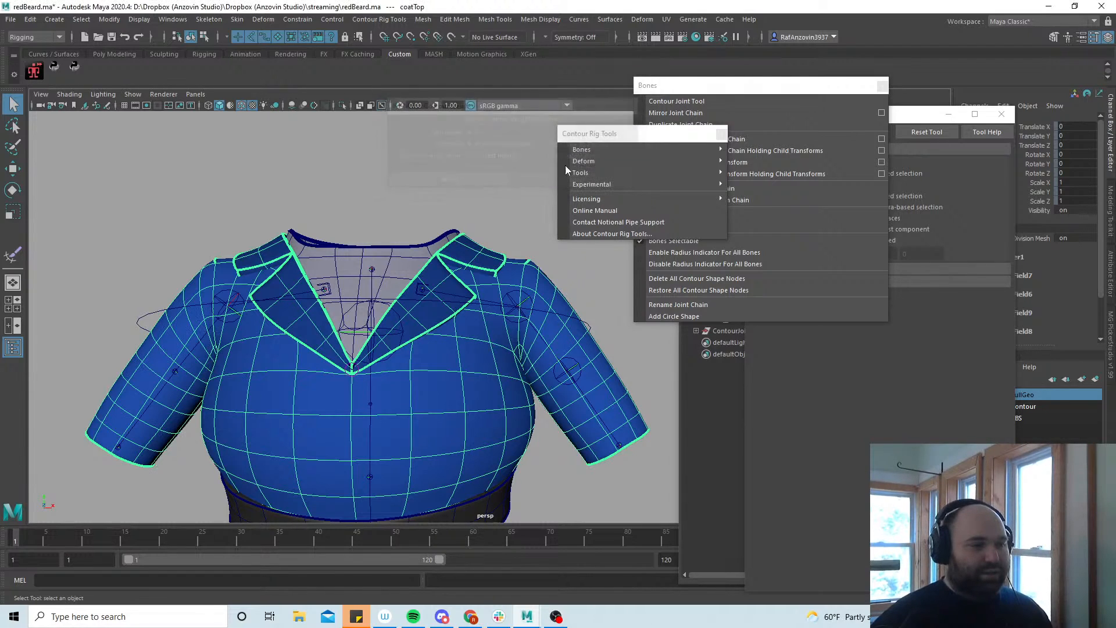
pyautogui.click(453, 166)
# Rotate and move the chest aim control to test how the coat's torso and both shoulders deform
pyautogui.click(591, 323)
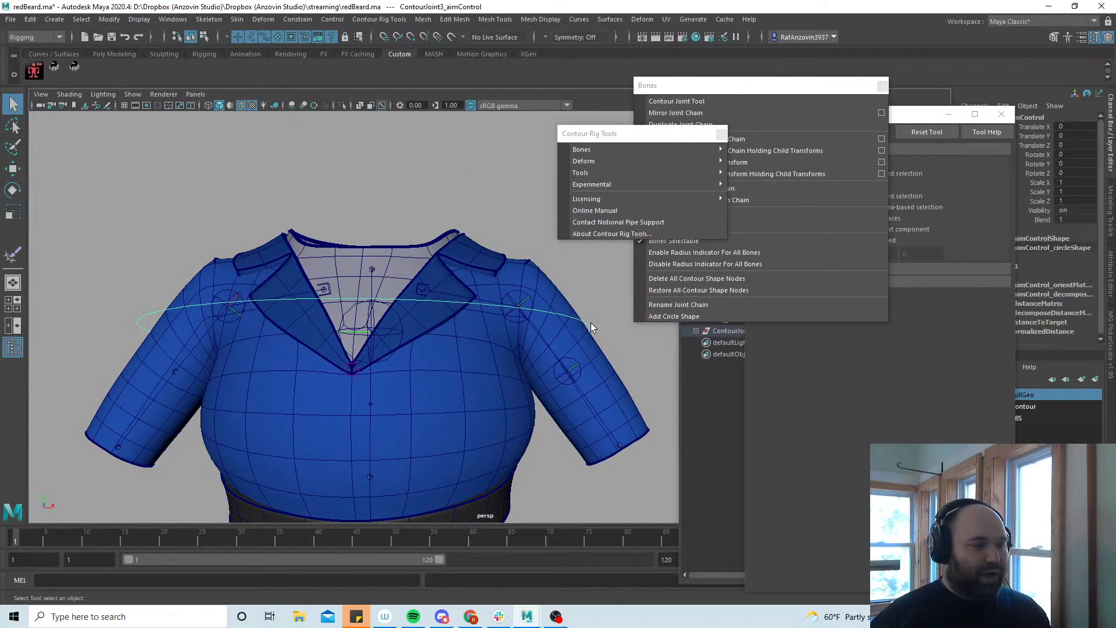
pyautogui.press('e')
pyautogui.moveTo(398, 341)
pyautogui.mouseDown()
pyautogui.moveTo(414, 319)
pyautogui.moveTo(389, 358)
pyautogui.moveTo(402, 350)
pyautogui.mouseUp()
pyautogui.keyDown('alt'); pyautogui.moveTo(473, 349); pyautogui.dragTo(409, 335, button='right'); pyautogui.keyUp('alt')
pyautogui.press('w')
pyautogui.moveTo(407, 335); pyautogui.dragTo(414, 302)
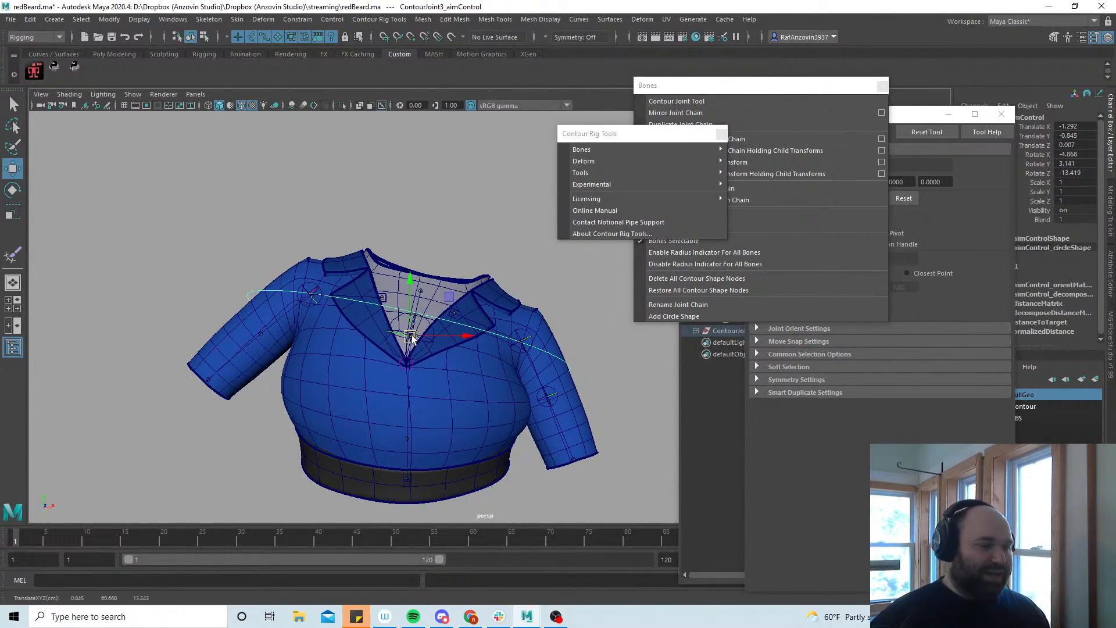
pyautogui.press('e')
pyautogui.moveTo(426, 339)
pyautogui.mouseDown()
pyautogui.moveTo(432, 314)
pyautogui.moveTo(443, 343)
pyautogui.moveTo(434, 336)
pyautogui.moveTo(443, 331)
pyautogui.moveTo(412, 336)
pyautogui.mouseUp()
# Rotate the left shoulder joint to test the sleeve against the bent torso, and undo the test rotations
pyautogui.click(524, 275)
pyautogui.moveTo(553, 295); pyautogui.dragTo(584, 289)
pyautogui.click(586, 281)
pyautogui.hotkey('ctrl', 'z')
pyautogui.hotkey('ctrl', 'z')
pyautogui.hotkey('ctrl', 'z')
pyautogui.hotkey('ctrl', 'z')
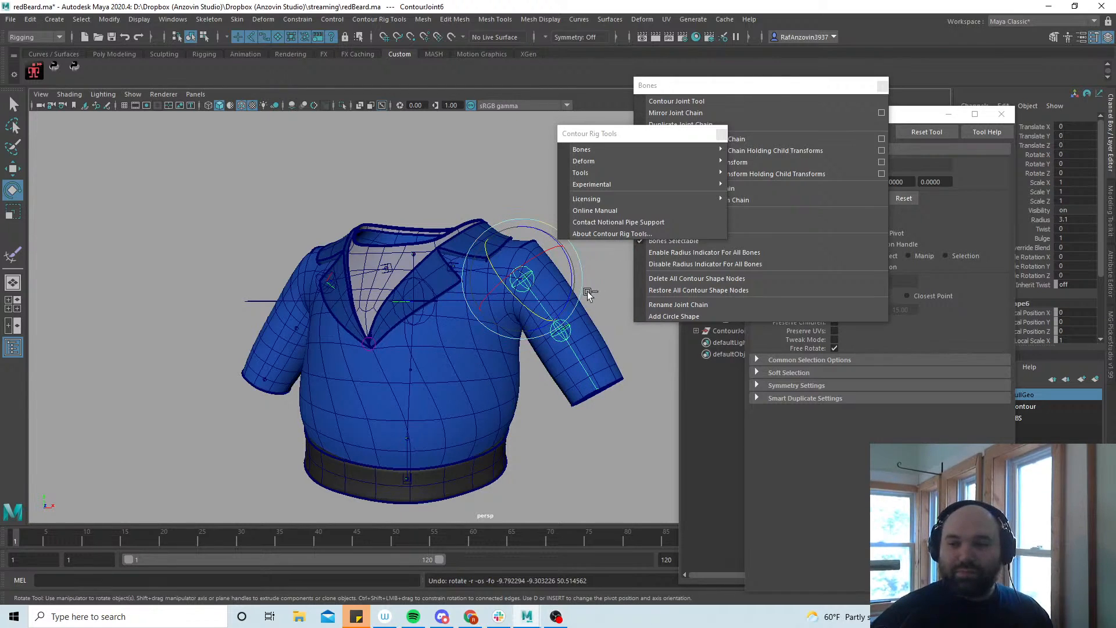
# Reset the chest aim control's translation and rotation values to 0 and deselect it
pyautogui.click(270, 303)
pyautogui.keyDown('alt'); pyautogui.moveTo(269, 305); pyautogui.dragTo(541, 375); pyautogui.keyUp('alt')
pyautogui.moveTo(1070, 126); pyautogui.dragTo(1080, 171)
pyautogui.write('0')
pyautogui.press('Return')
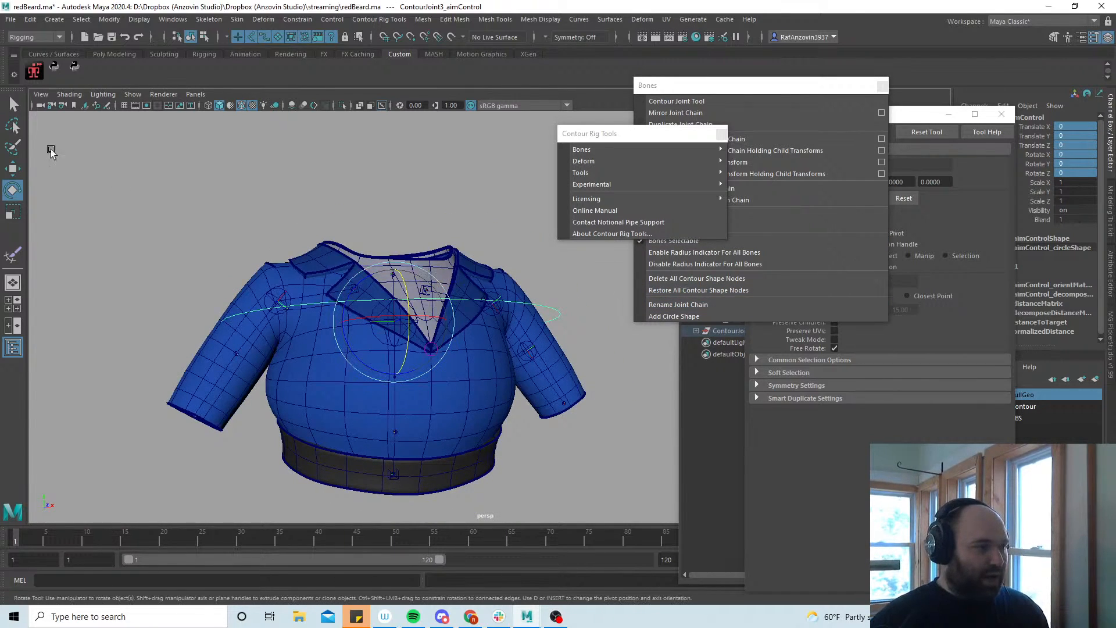
pyautogui.click(13, 105)
pyautogui.click(161, 160)
# Check the coat in its rest pose from several angles and save the scene
pyautogui.keyDown('alt'); pyautogui.moveTo(512, 378); pyautogui.dragTo(464, 381); pyautogui.keyUp('alt')
pyautogui.keyDown('alt'); pyautogui.moveTo(462, 376); pyautogui.dragTo(458, 344, button='middle'); pyautogui.keyUp('alt')
pyautogui.keyDown('alt'); pyautogui.moveTo(458, 345); pyautogui.dragTo(486, 348, button='right'); pyautogui.keyUp('alt')
pyautogui.keyDown('alt'); pyautogui.moveTo(486, 349); pyautogui.dragTo(453, 347); pyautogui.keyUp('alt')
pyautogui.keyDown('alt'); pyautogui.moveTo(431, 342); pyautogui.dragTo(440, 347, button='middle'); pyautogui.keyUp('alt')
pyautogui.moveTo(440, 347)
pyautogui.keyDown('alt'); pyautogui.mouseDown()
pyautogui.moveTo(461, 369)
pyautogui.moveTo(446, 371)
pyautogui.moveTo(463, 366)
pyautogui.moveTo(449, 373)
pyautogui.moveTo(436, 352)
pyautogui.mouseUp(); pyautogui.keyUp('alt')
pyautogui.keyDown('alt'); pyautogui.moveTo(437, 351); pyautogui.dragTo(455, 357, button='middle'); pyautogui.keyUp('alt')
pyautogui.keyDown('alt'); pyautogui.moveTo(455, 357); pyautogui.dragTo(474, 361, button='right'); pyautogui.keyUp('alt')
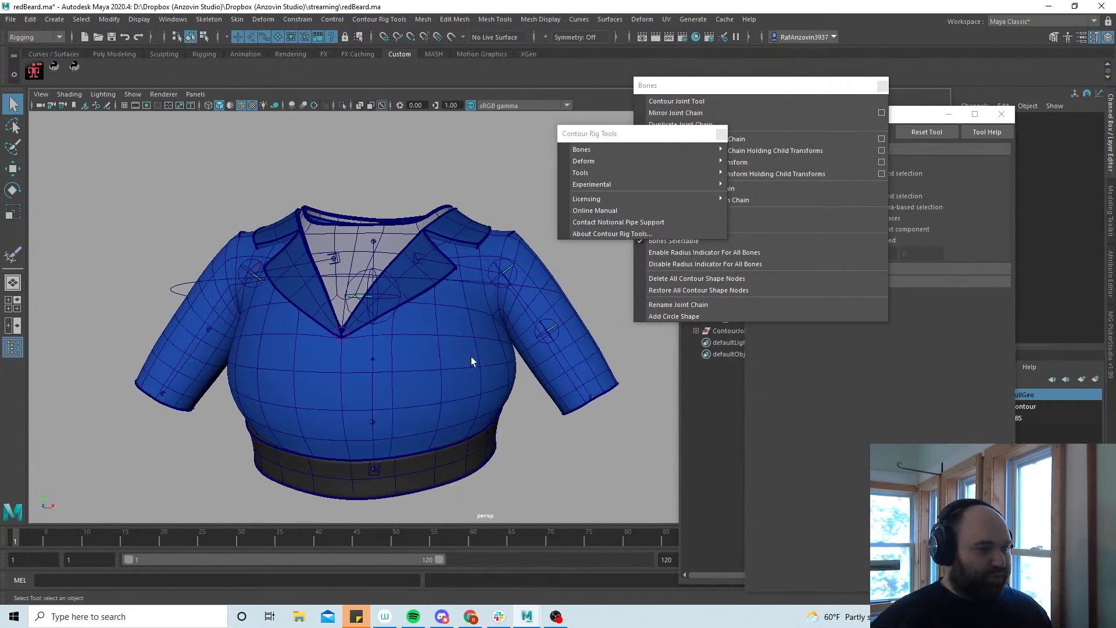
pyautogui.keyDown('alt'); pyautogui.moveTo(474, 361); pyautogui.dragTo(450, 340); pyautogui.keyUp('alt')
pyautogui.keyDown('alt'); pyautogui.moveTo(450, 339); pyautogui.dragTo(451, 346, button='middle'); pyautogui.keyUp('alt')
pyautogui.keyDown('alt'); pyautogui.moveTo(451, 347); pyautogui.dragTo(438, 361, button='right'); pyautogui.keyUp('alt')
pyautogui.keyDown('alt'); pyautogui.moveTo(438, 361); pyautogui.dragTo(446, 372, button='middle'); pyautogui.keyUp('alt')
pyautogui.keyDown('alt'); pyautogui.moveTo(446, 372); pyautogui.dragTo(448, 326); pyautogui.keyUp('alt')
pyautogui.hotkey('ctrl', 's')
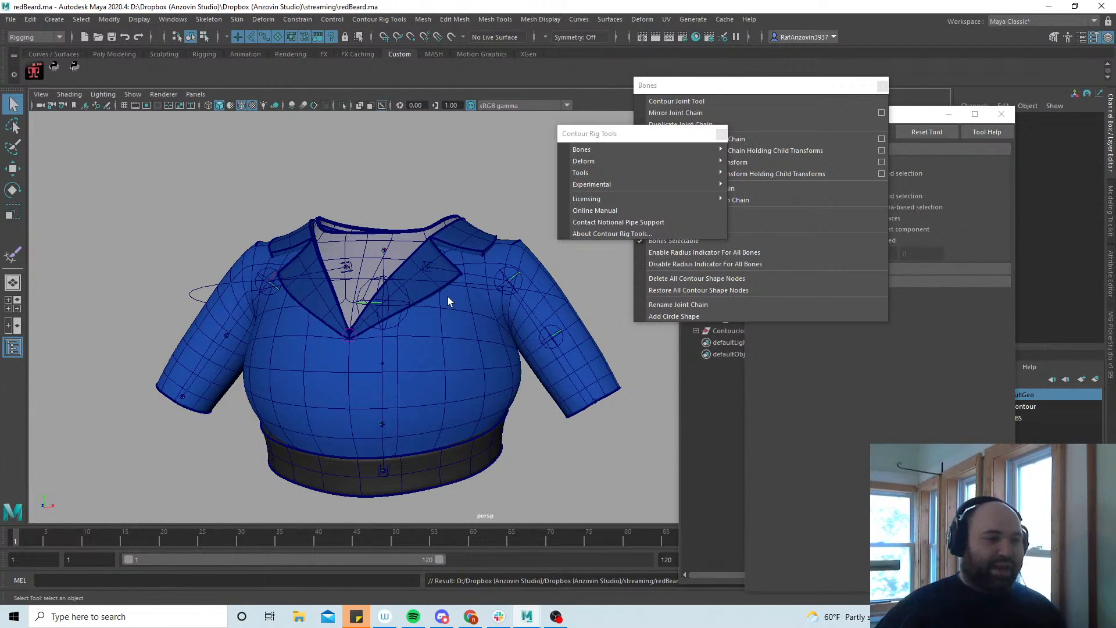
# Raise the left sleeve by rotating the shoulder joint to about -75, -4 and 31 degrees in X, Y and Z
pyautogui.click(539, 339)
pyautogui.click(522, 283)
pyautogui.keyDown('alt'); pyautogui.moveTo(503, 316); pyautogui.dragTo(459, 362, button='middle'); pyautogui.keyUp('alt')
pyautogui.keyDown('alt'); pyautogui.moveTo(459, 361); pyautogui.dragTo(525, 375, button='right'); pyautogui.keyUp('alt')
pyautogui.press('e')
pyautogui.moveTo(438, 368); pyautogui.dragTo(519, 301)
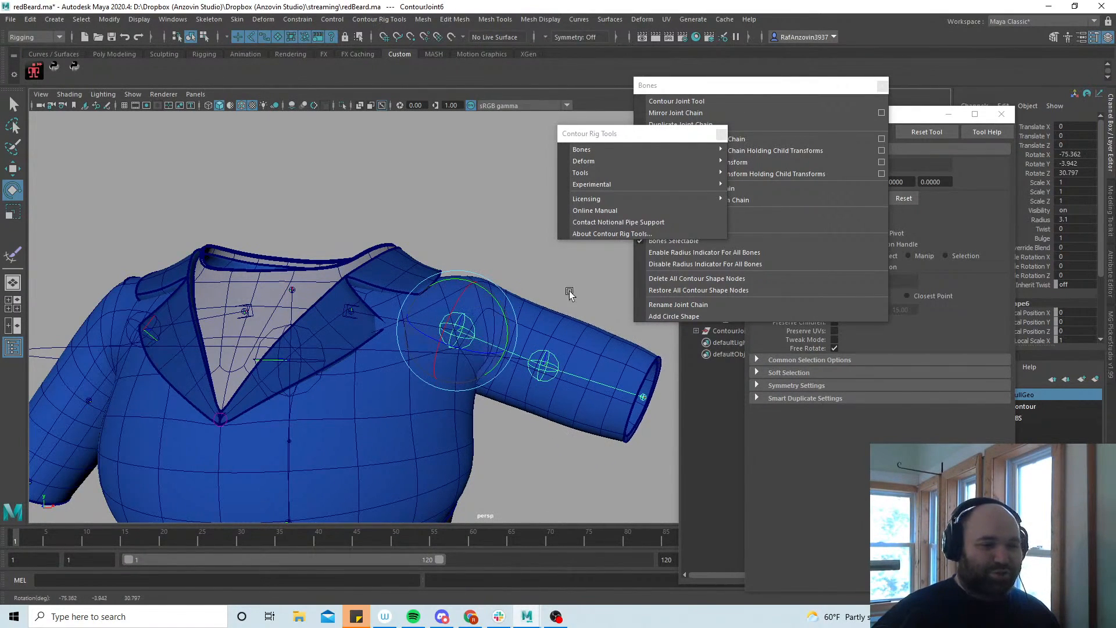
# Move the tool settings window clear of the channel values and turn on Inherit Twist for the left shoulder joint
pyautogui.moveTo(899, 115); pyautogui.dragTo(873, 404)
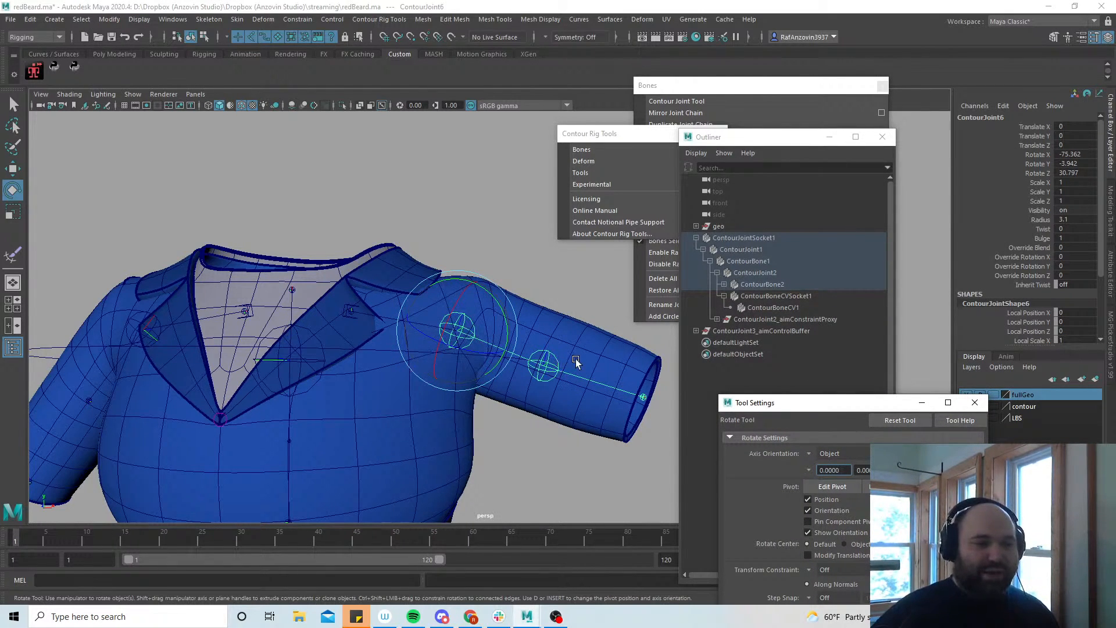
pyautogui.click(1070, 284)
pyautogui.write('1')
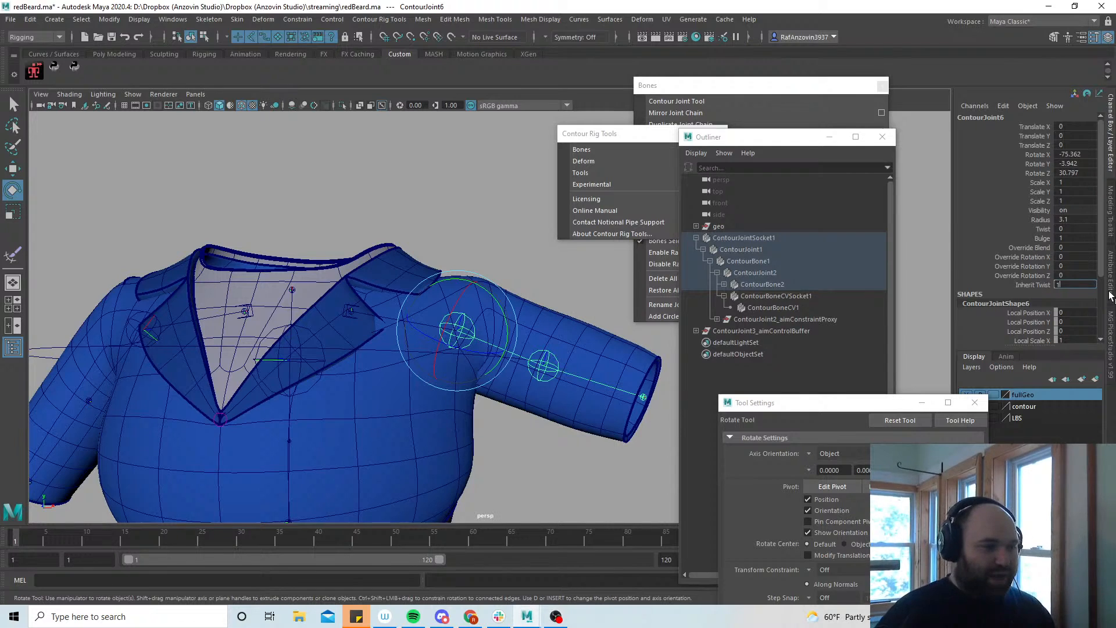
pyautogui.press('Return')
# Twist the left shoulder joint back and forth about its X axis, ending at about -74 degrees
pyautogui.scroll(1, 527, 411)
pyautogui.keyDown('alt'); pyautogui.moveTo(503, 403); pyautogui.dragTo(519, 387, button='middle'); pyautogui.keyUp('alt')
pyautogui.moveTo(478, 283); pyautogui.dragTo(488, 293)
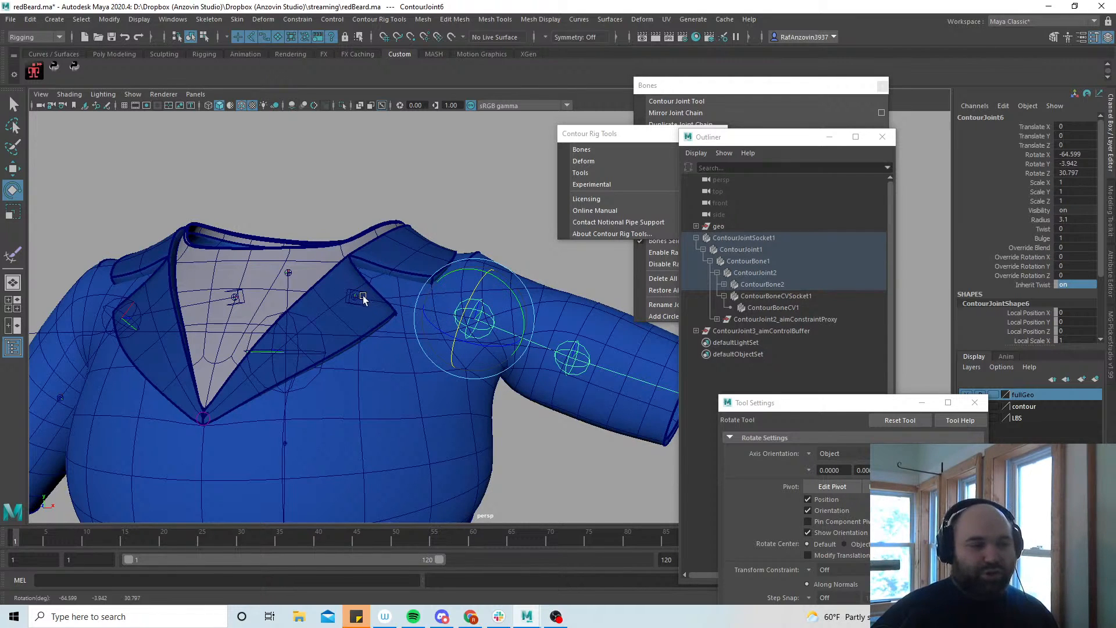
pyautogui.moveTo(478, 280)
pyautogui.mouseDown()
pyautogui.moveTo(462, 321)
pyautogui.moveTo(496, 327)
pyautogui.moveTo(479, 266)
pyautogui.mouseUp()
# Try moving the left shoulder joint upward to test the collar and shoulder deformation, and undo the moves
pyautogui.press('w')
pyautogui.hotkey('ctrl', 'z')
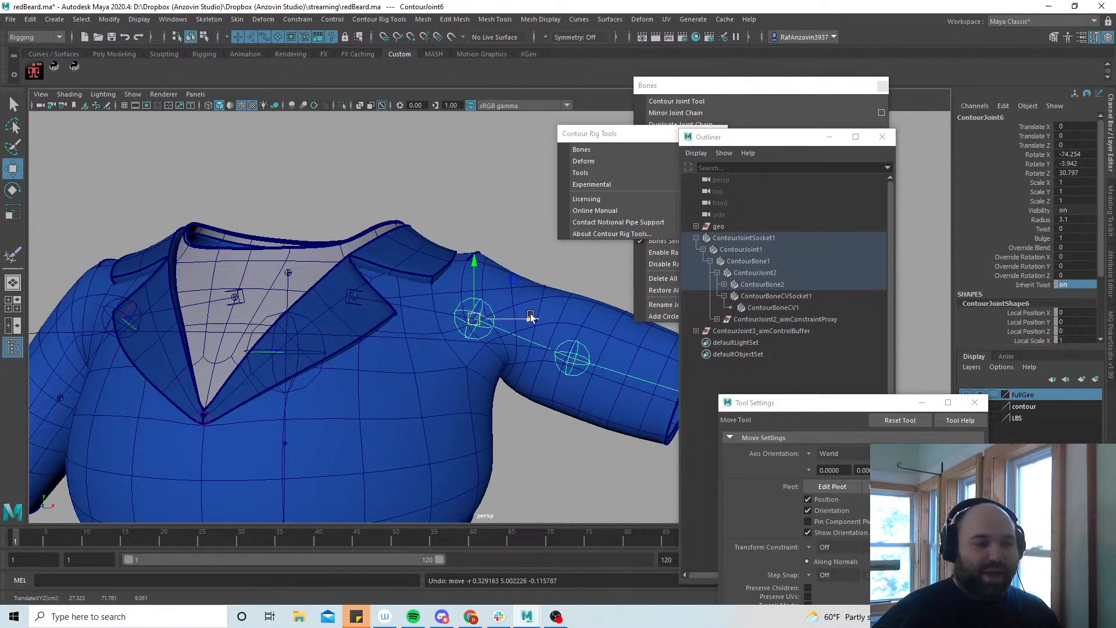
pyautogui.moveTo(474, 319); pyautogui.dragTo(478, 274)
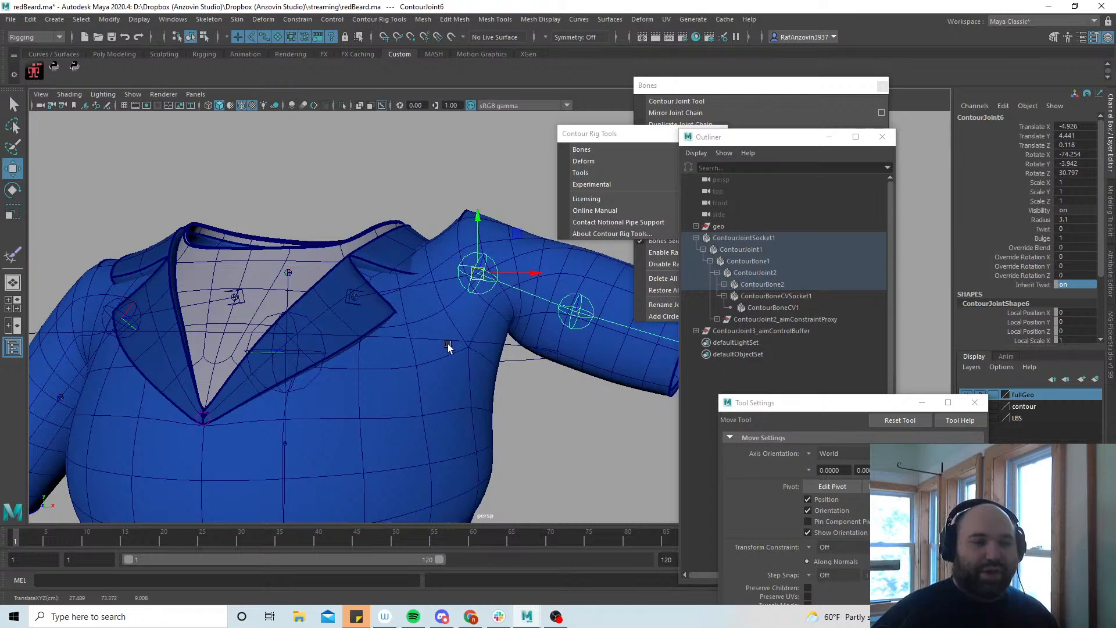
pyautogui.keyDown('alt'); pyautogui.moveTo(508, 345); pyautogui.dragTo(391, 289); pyautogui.keyUp('alt')
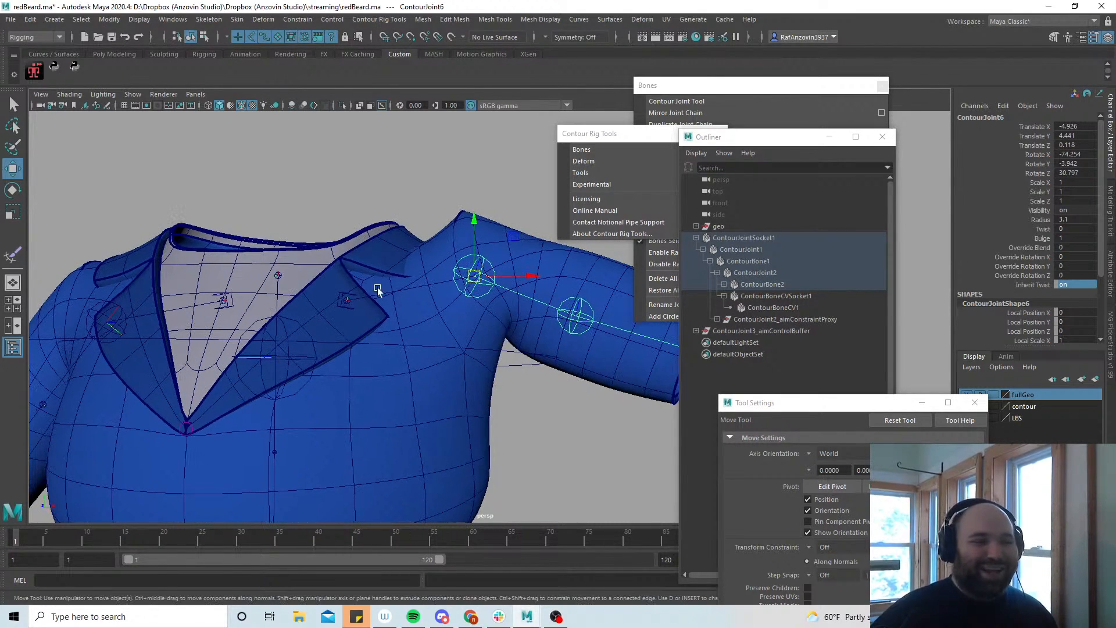
pyautogui.keyDown('alt'); pyautogui.moveTo(557, 298); pyautogui.dragTo(488, 331); pyautogui.keyUp('alt')
pyautogui.hotkey('ctrl', 'z')
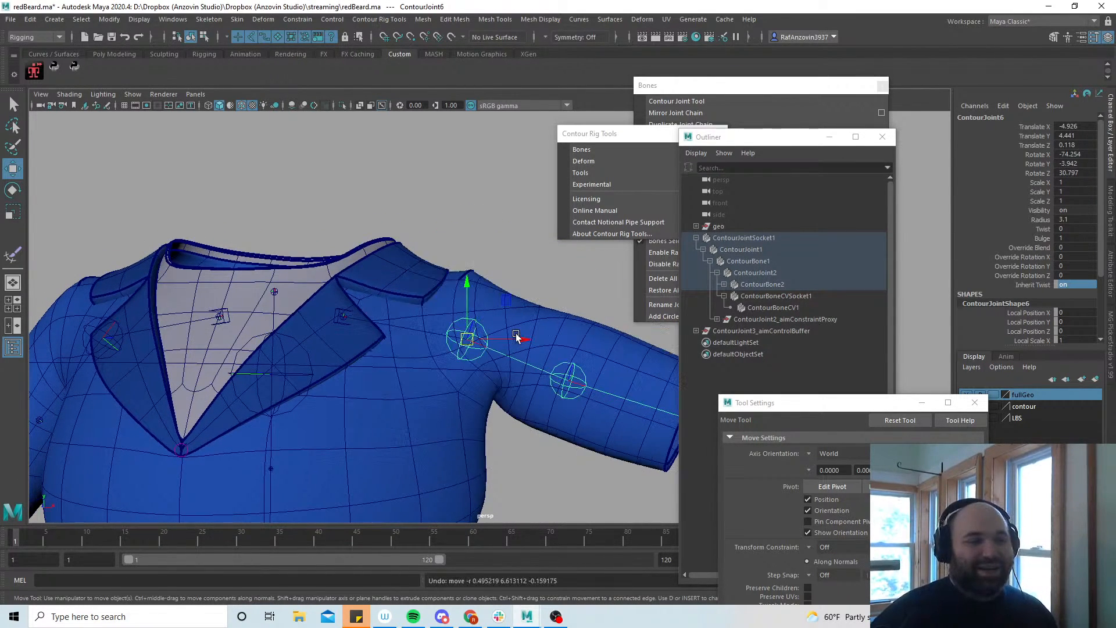
# Try pulling the left shoulder joint further up and inward to exaggerate the deformation, and undo the move
pyautogui.moveTo(542, 375); pyautogui.dragTo(494, 333, button='middle')
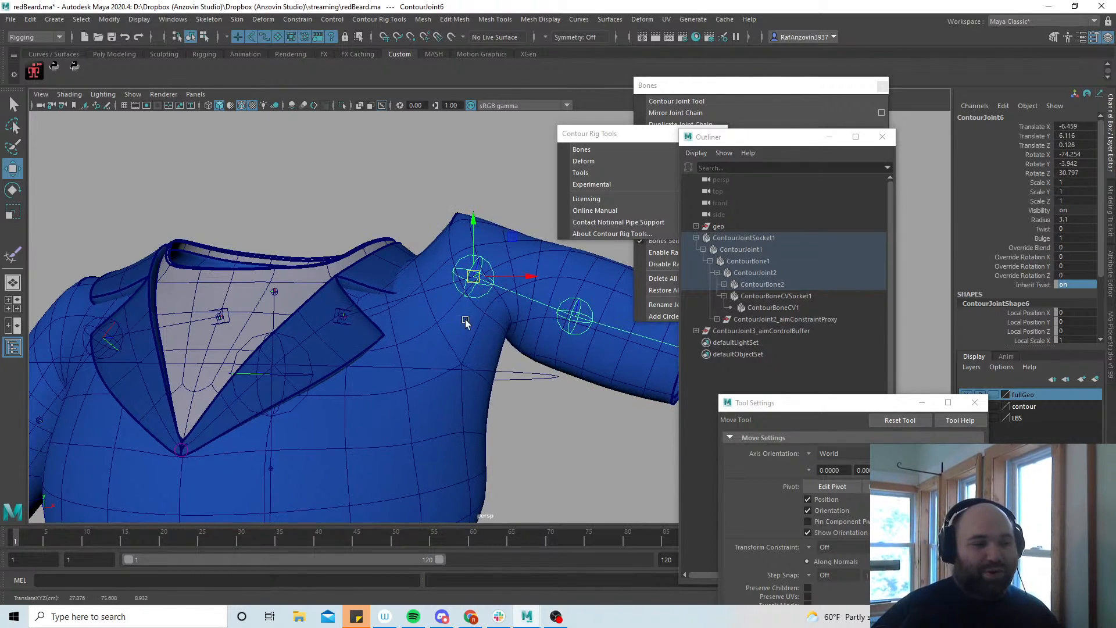
pyautogui.hotkey('ctrl', 'z')
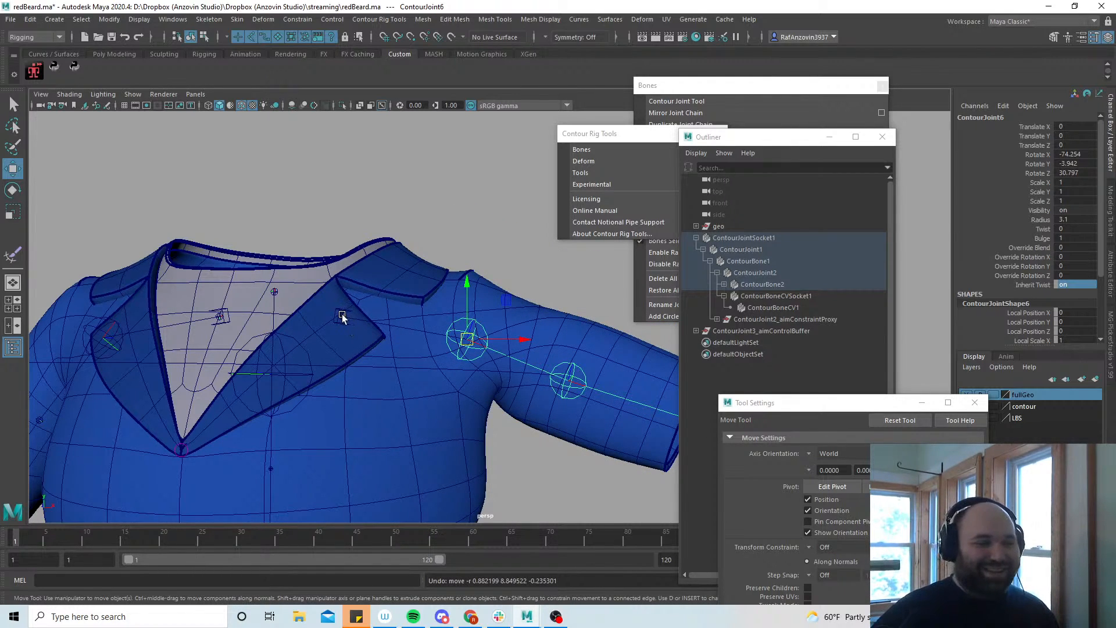
# Twist the left elbow joint to about 60 degrees and the sleeve-end joint to about -102 degrees around their X axes
pyautogui.click(342, 317)
pyautogui.press('e')
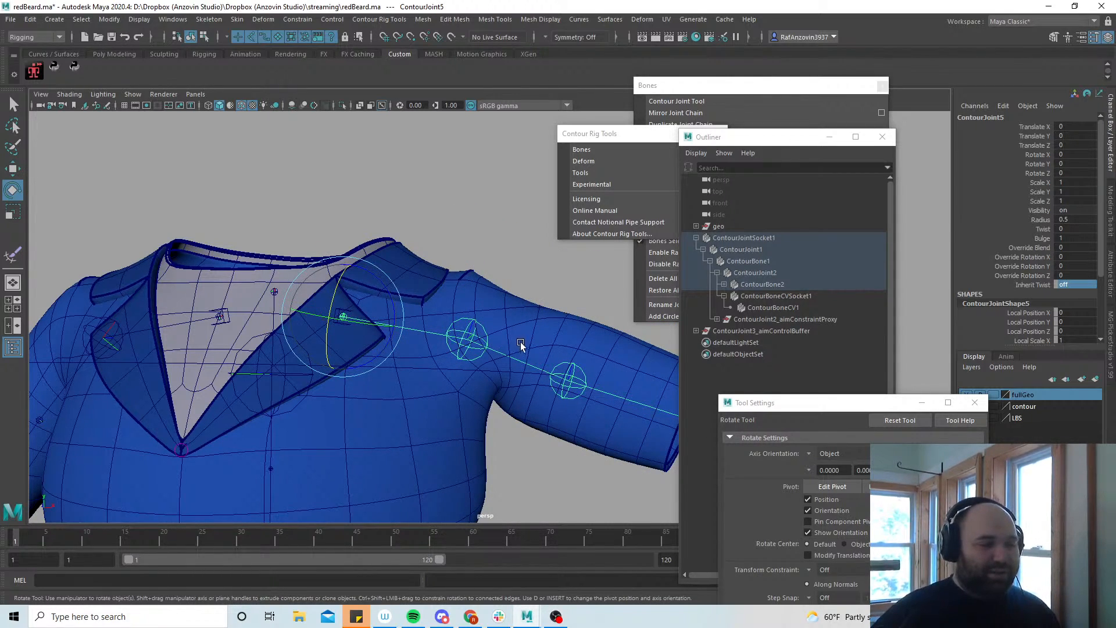
pyautogui.keyDown('alt'); pyautogui.moveTo(483, 326); pyautogui.dragTo(403, 309, button='middle'); pyautogui.keyUp('alt')
pyautogui.click(499, 348)
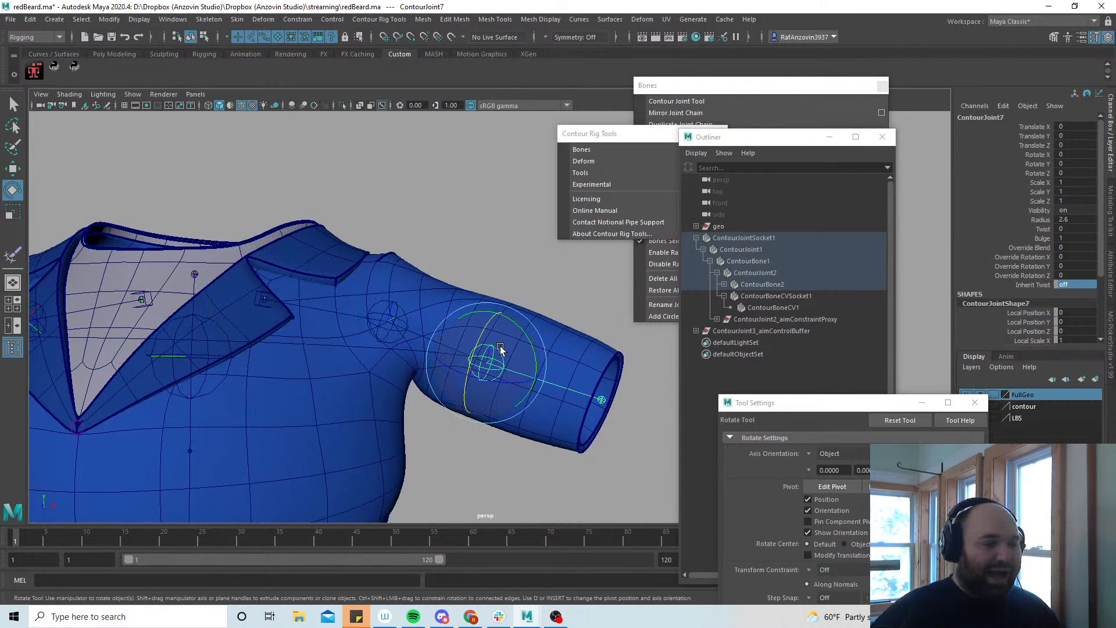
pyautogui.moveTo(483, 328); pyautogui.dragTo(621, 353)
pyautogui.click(605, 401)
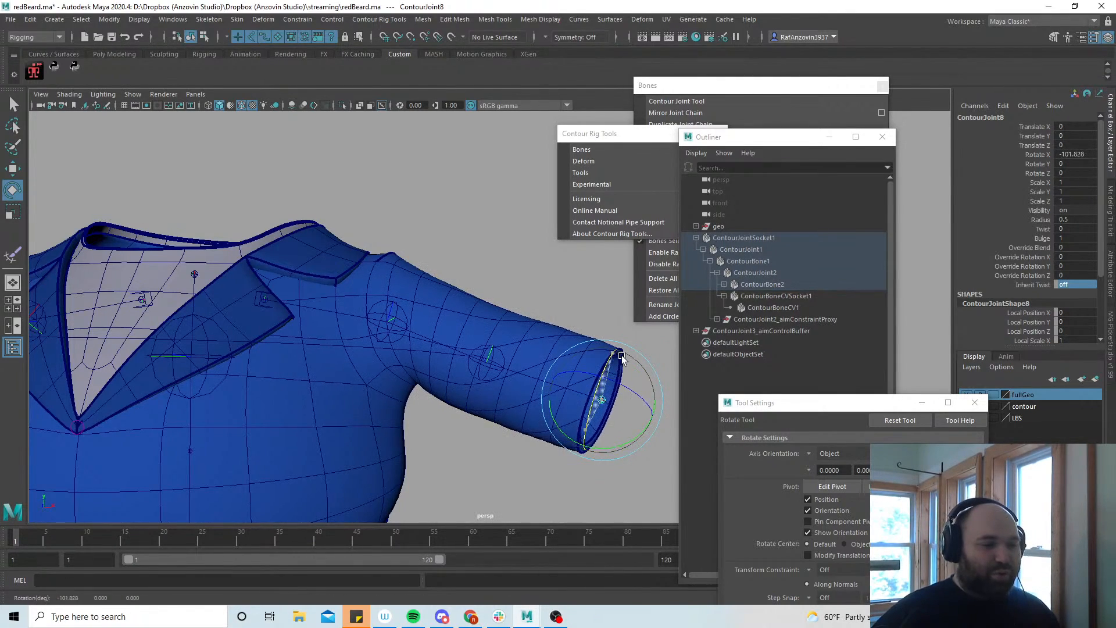
pyautogui.keyDown('alt'); pyautogui.moveTo(540, 413); pyautogui.dragTo(532, 425, button='middle'); pyautogui.keyUp('alt')
pyautogui.moveTo(533, 426)
pyautogui.keyDown('alt'); pyautogui.mouseDown()
pyautogui.moveTo(546, 417)
pyautogui.moveTo(522, 413)
pyautogui.mouseUp(); pyautogui.keyUp('alt')
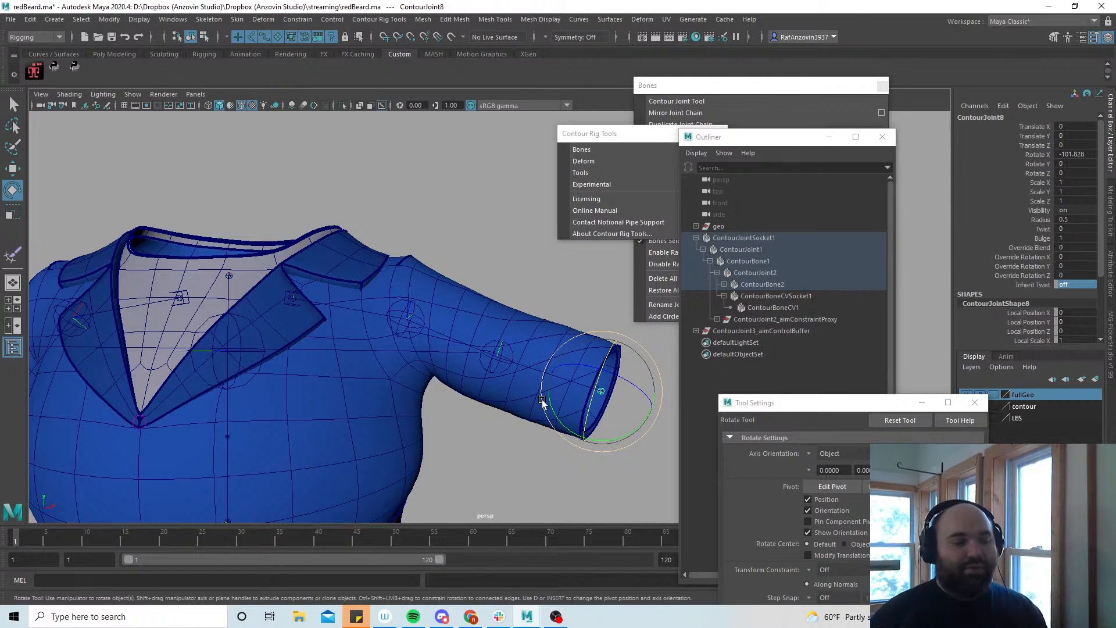
pyautogui.keyDown('alt'); pyautogui.moveTo(542, 401); pyautogui.dragTo(557, 381); pyautogui.keyUp('alt')
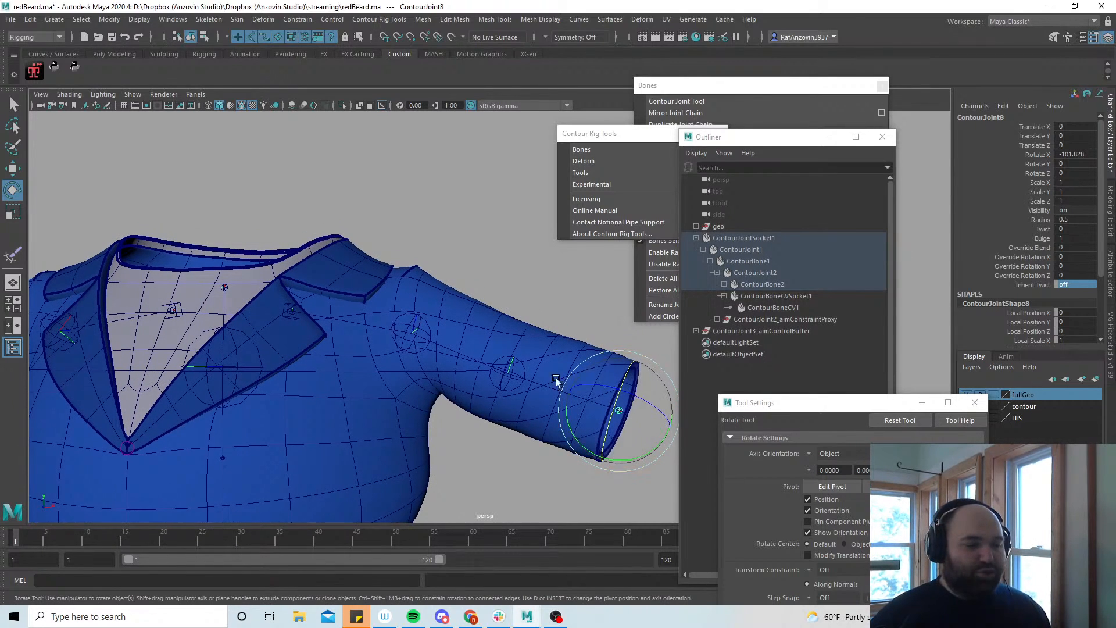
# Try raising the Twist attribute of the left elbow joint to about 313, and undo the change
pyautogui.click(518, 364)
pyautogui.click(1041, 229)
pyautogui.moveTo(536, 286); pyautogui.dragTo(700, 316, button='middle')
pyautogui.keyDown('alt'); pyautogui.moveTo(601, 334); pyautogui.dragTo(594, 331, button='middle'); pyautogui.keyUp('alt')
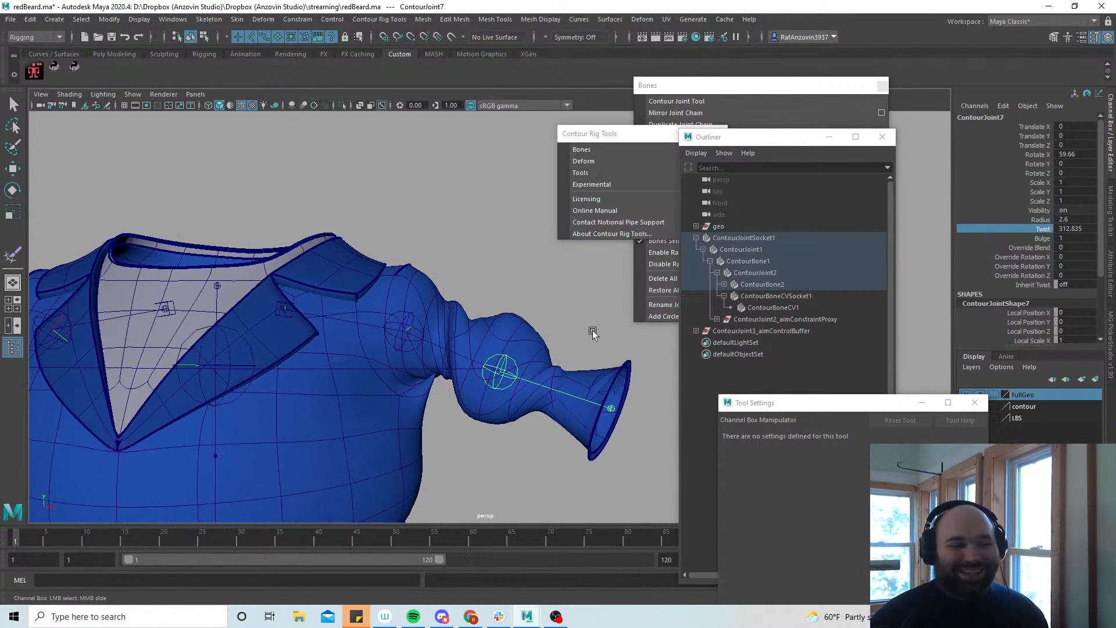
pyautogui.hotkey('ctrl', 'z')
pyautogui.keyDown('alt'); pyautogui.moveTo(577, 333); pyautogui.dragTo(608, 331); pyautogui.keyUp('alt')
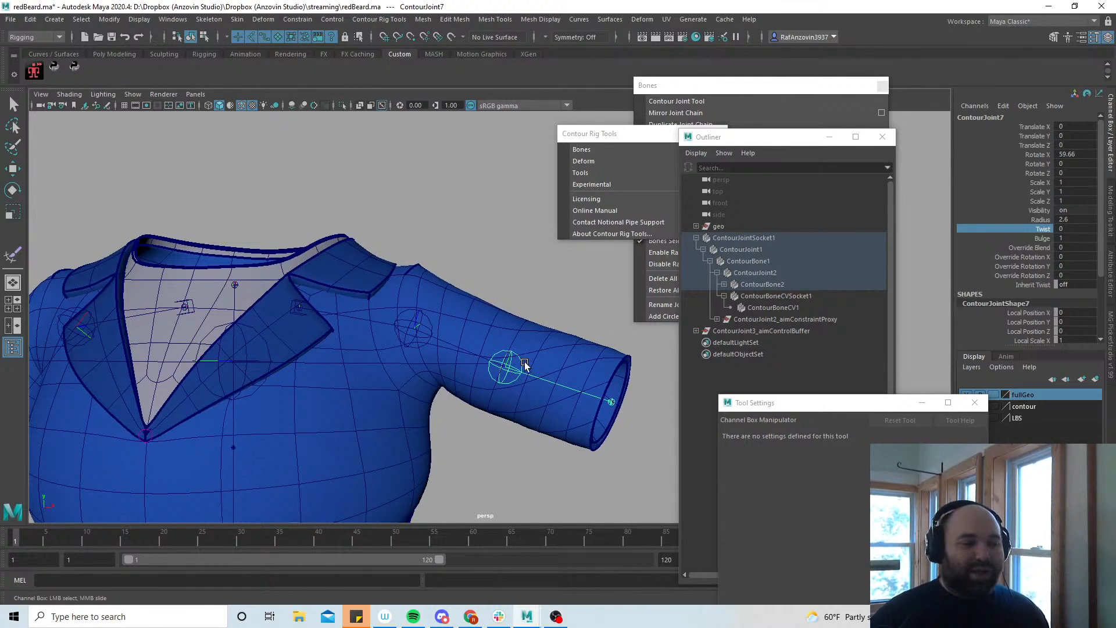
# Try rotating the left elbow joint further around its X axis, and undo the rotation
pyautogui.press('e')
pyautogui.moveTo(512, 323)
pyautogui.mouseDown()
pyautogui.moveTo(498, 364)
pyautogui.moveTo(510, 344)
pyautogui.mouseUp()
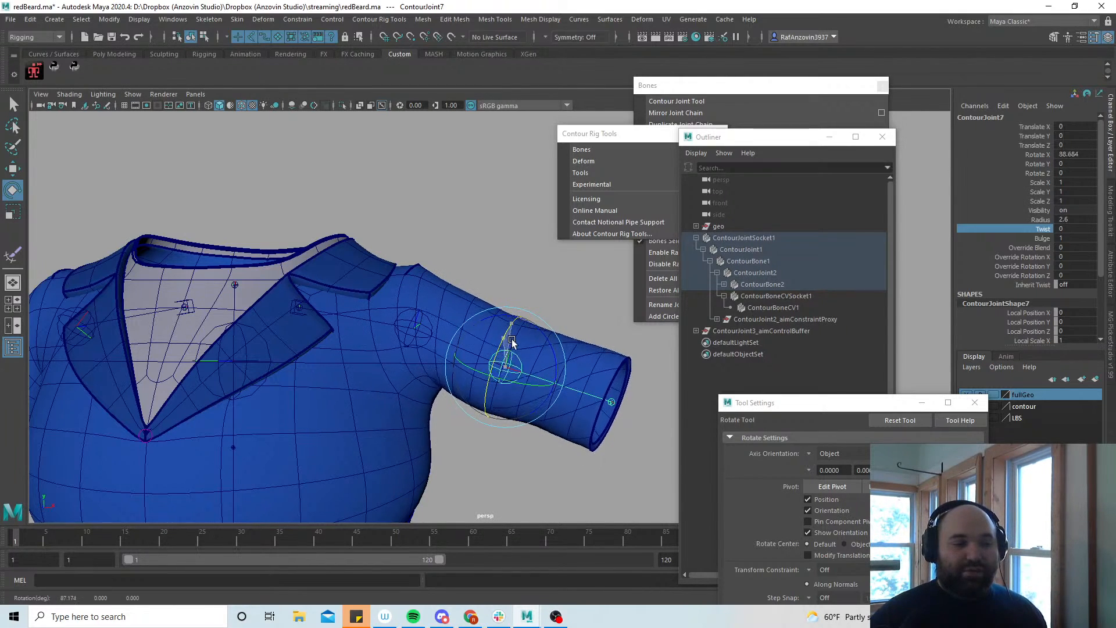
pyautogui.hotkey('ctrl', 'z')
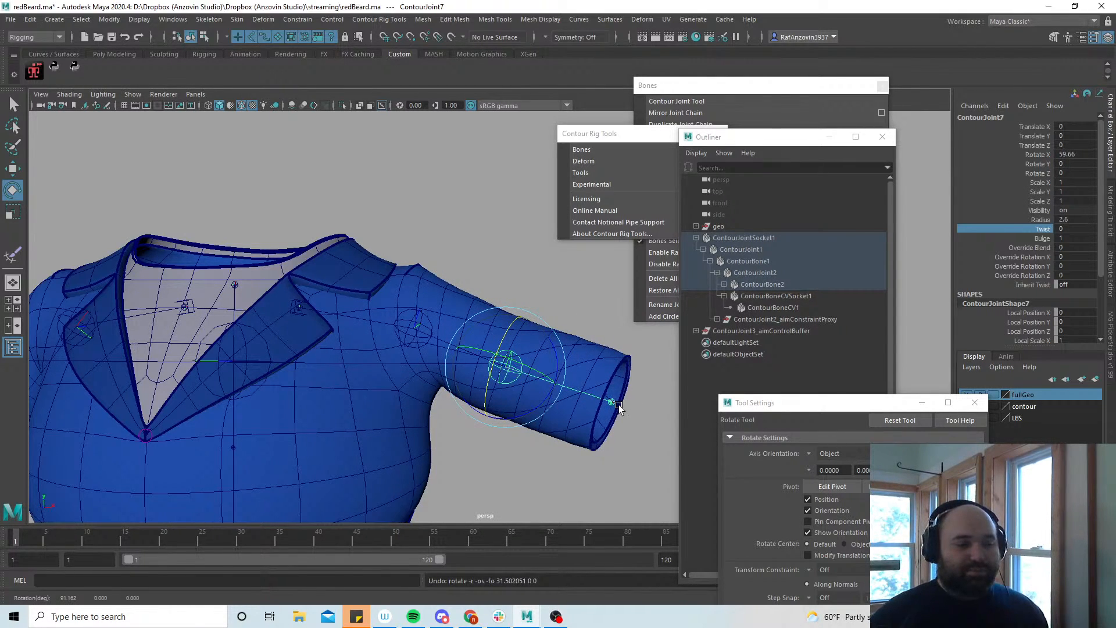
pyautogui.keyDown('alt'); pyautogui.moveTo(591, 312); pyautogui.dragTo(593, 372); pyautogui.keyUp('alt')
# Reset Rotate X of the left sleeve-end joint to 0
pyautogui.click(603, 405)
pyautogui.click(1082, 154)
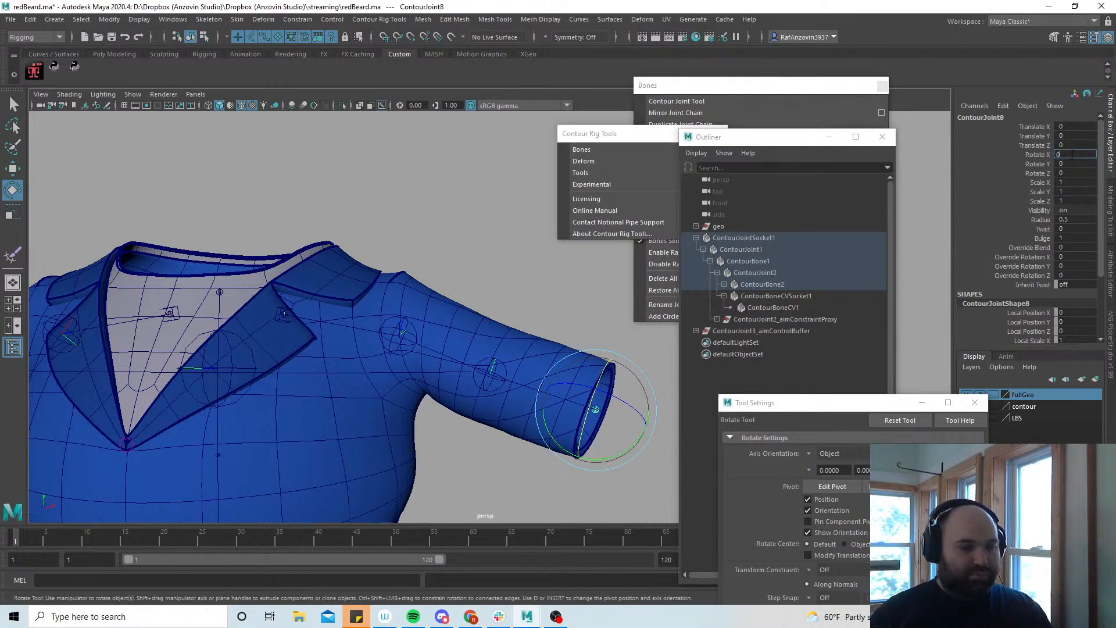
pyautogui.write('0')
pyautogui.press('Return')
# Test bending the left elbow joint, and reset its X, Y and Z rotations to 0
pyautogui.click(619, 375)
pyautogui.keyDown('alt'); pyautogui.moveTo(630, 430); pyautogui.dragTo(479, 420); pyautogui.keyUp('alt')
pyautogui.click(502, 371)
pyautogui.keyDown('alt'); pyautogui.moveTo(424, 411); pyautogui.dragTo(477, 418); pyautogui.keyUp('alt')
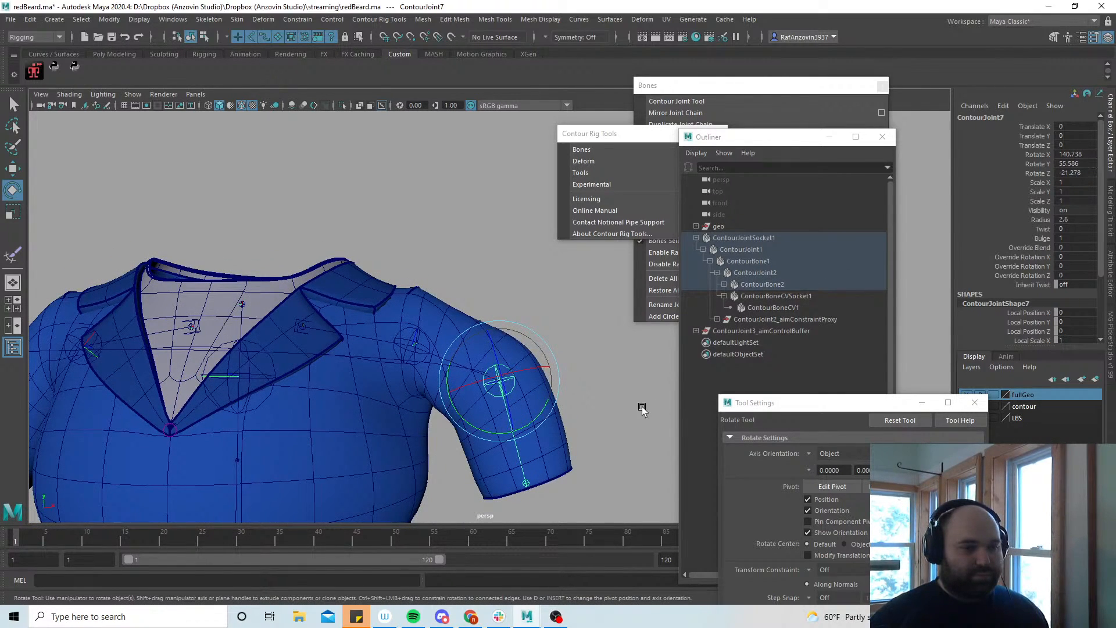
pyautogui.moveTo(1076, 154); pyautogui.dragTo(1076, 173)
pyautogui.write('0')
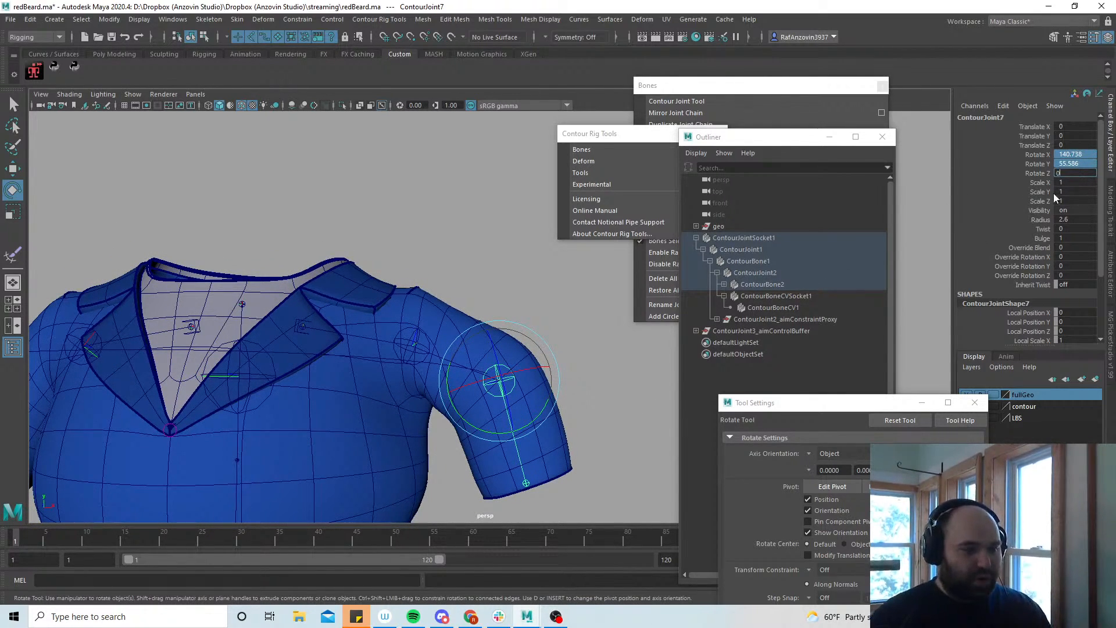
pyautogui.press('Return')
# Add a bone CV to the bone between the left shoulder and elbow joints and another to the bone below the elbow
pyautogui.click(406, 333)
pyautogui.click(411, 328)
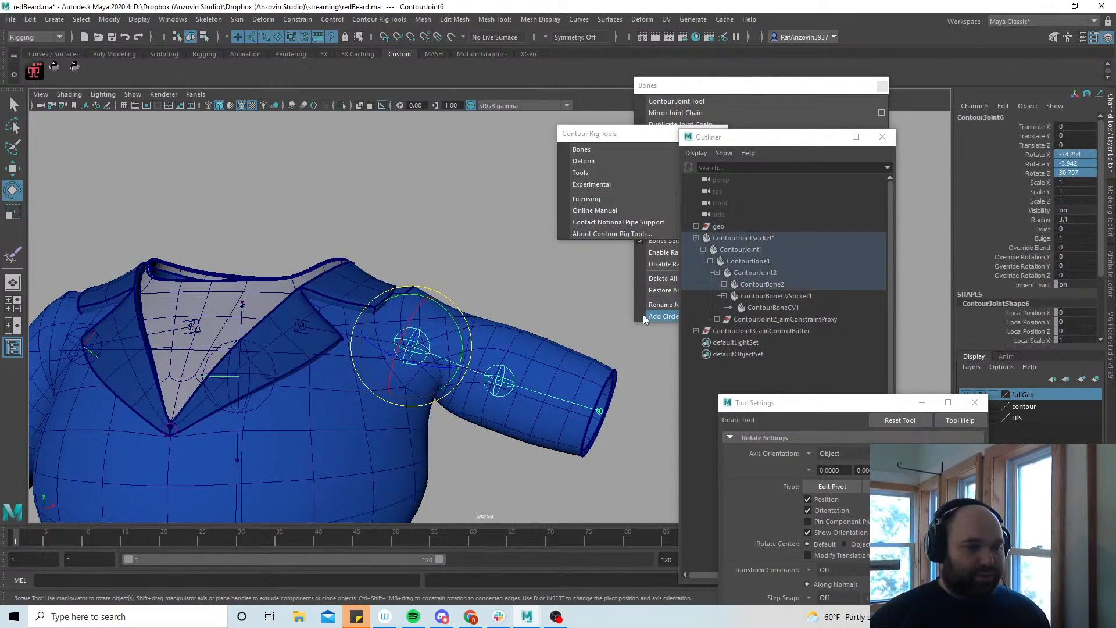
pyautogui.keyDown('alt'); pyautogui.moveTo(593, 295); pyautogui.dragTo(592, 299, button='middle'); pyautogui.keyUp('alt')
pyautogui.click(777, 86)
pyautogui.click(706, 214)
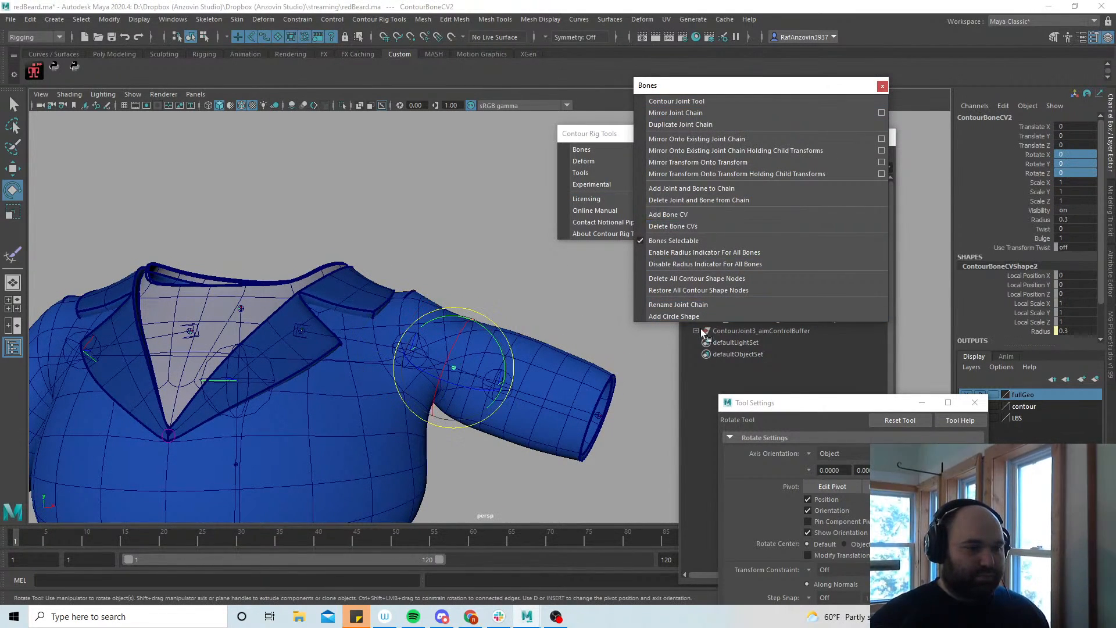
pyautogui.click(535, 264)
pyautogui.click(501, 372)
pyautogui.click(712, 214)
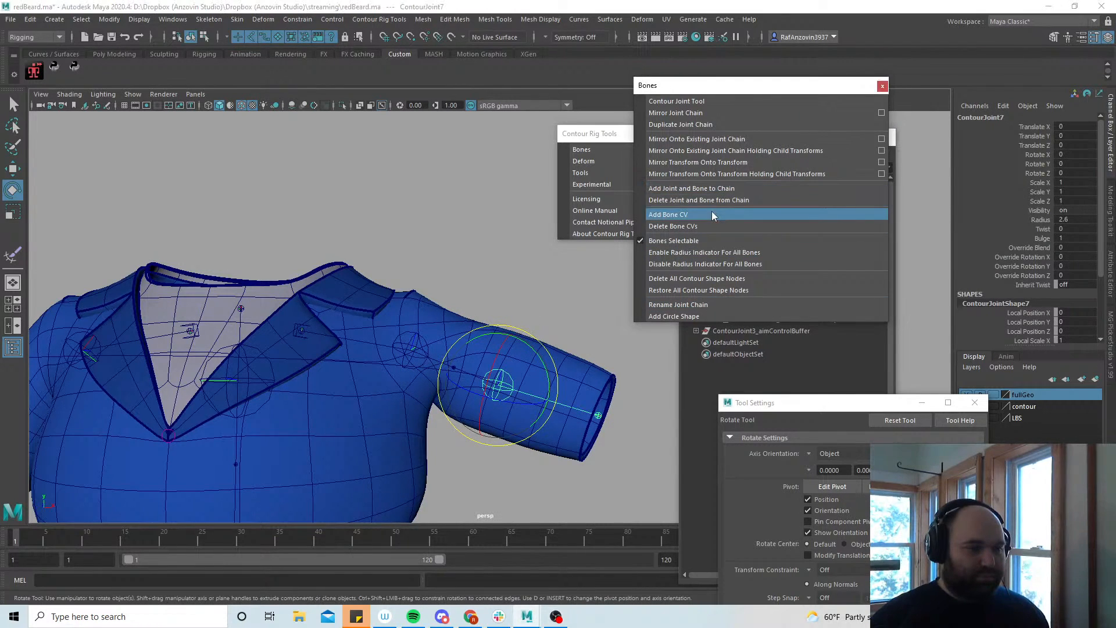
# Try moving the bone CV below the left elbow, and undo the move
pyautogui.press('w')
pyautogui.moveTo(546, 399)
pyautogui.mouseDown()
pyautogui.moveTo(560, 369)
pyautogui.moveTo(551, 402)
pyautogui.mouseUp()
pyautogui.hotkey('ctrl', 'z')
# Turn on Use Transform Twist for the bone CV below the left elbow and twist it to about -42 degrees in X
pyautogui.keyDown('alt'); pyautogui.moveTo(659, 369); pyautogui.dragTo(647, 387); pyautogui.keyUp('alt')
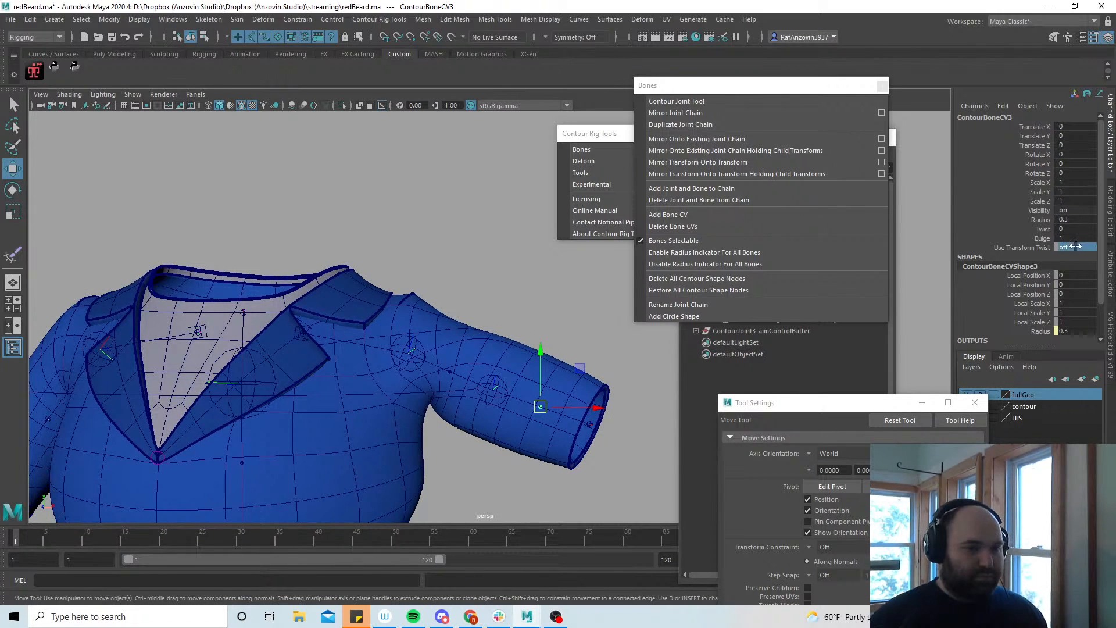
pyautogui.press('e')
pyautogui.moveTo(551, 372)
pyautogui.mouseDown()
pyautogui.moveTo(527, 437)
pyautogui.moveTo(554, 358)
pyautogui.moveTo(548, 371)
pyautogui.mouseUp()
pyautogui.hotkey('ctrl', 'z')
pyautogui.keyDown('alt'); pyautogui.moveTo(480, 422); pyautogui.dragTo(494, 400, button='middle'); pyautogui.keyUp('alt')
pyautogui.scroll(1, 500, 400)
pyautogui.keyDown('alt'); pyautogui.moveTo(501, 400); pyautogui.dragTo(505, 411, button='right'); pyautogui.keyUp('alt')
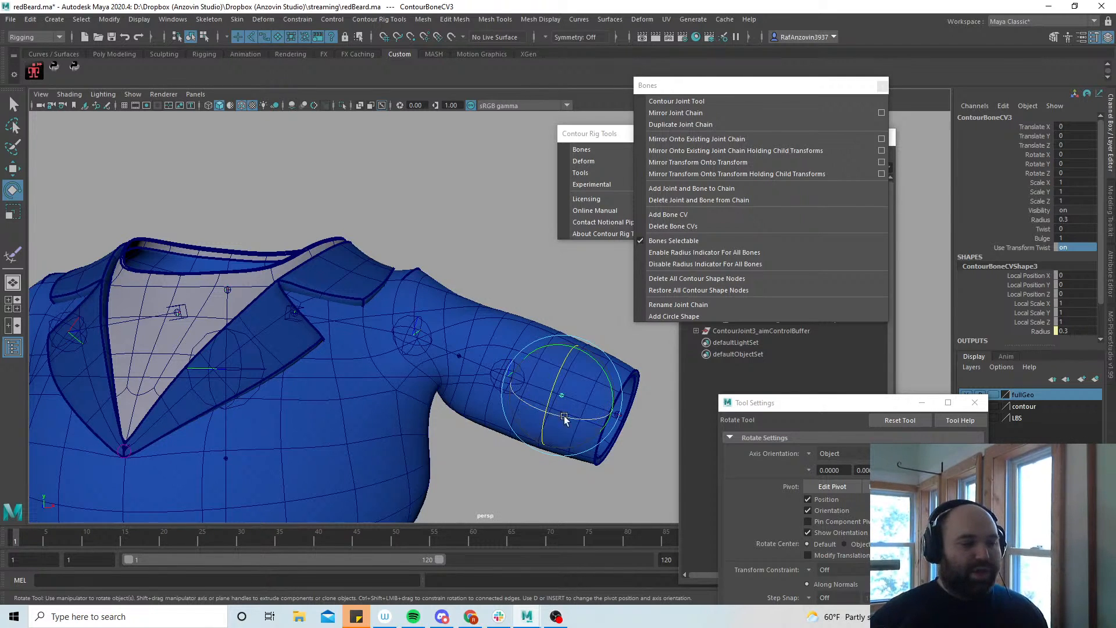
pyautogui.scroll(3, 497, 421)
pyautogui.moveTo(600, 361)
pyautogui.mouseDown()
pyautogui.moveTo(582, 438)
pyautogui.moveTo(616, 347)
pyautogui.mouseUp()
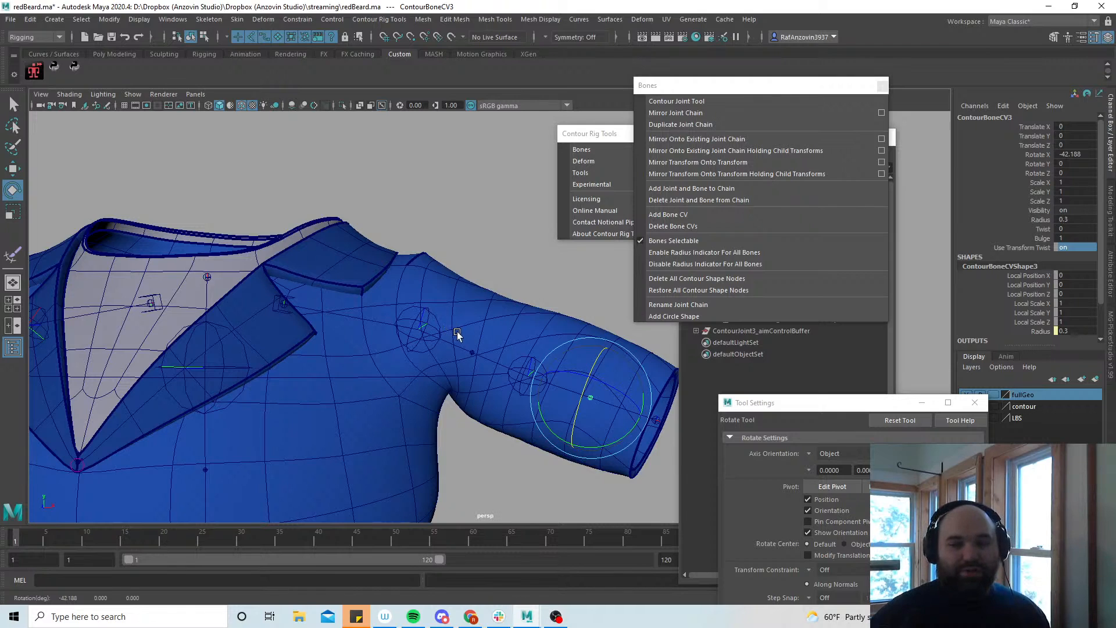
# Select the left arm's socket to view its twist interpolation, and test twisting the left elbow joint to about 53 degrees in X
pyautogui.keyDown('alt'); pyautogui.moveTo(417, 347); pyautogui.dragTo(428, 351, button='middle'); pyautogui.keyUp('alt')
pyautogui.click(307, 304)
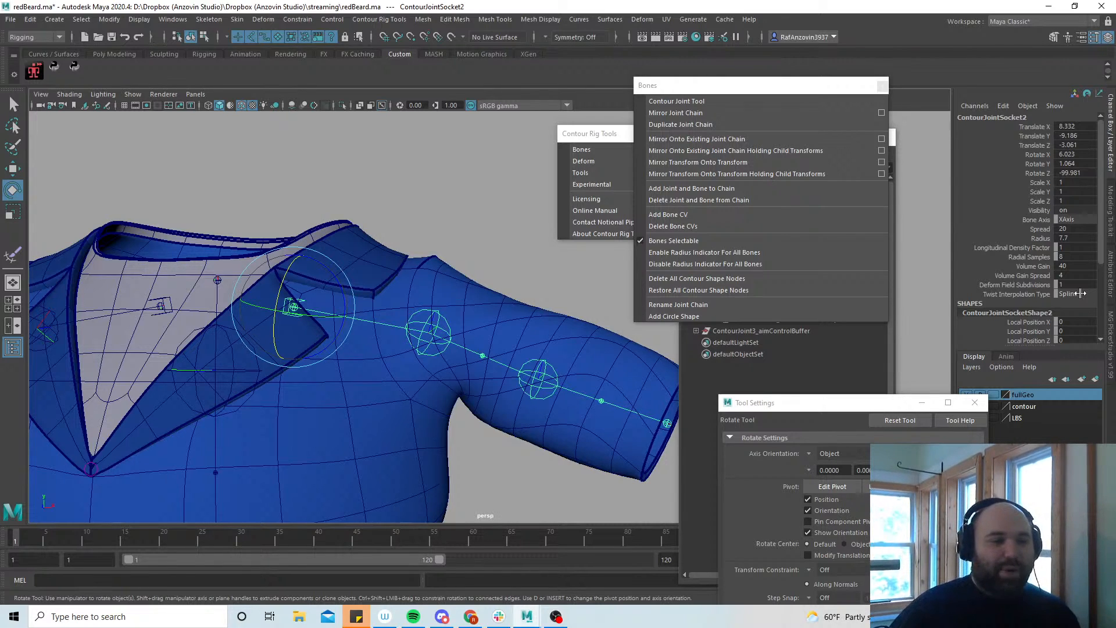
pyautogui.click(544, 367)
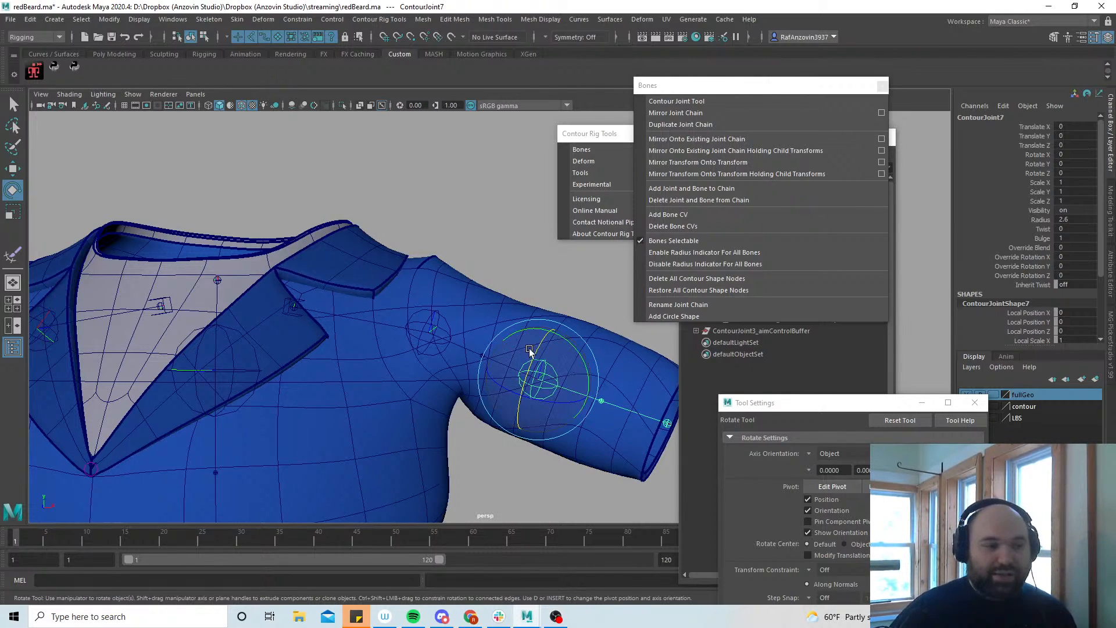
pyautogui.moveTo(540, 347); pyautogui.dragTo(554, 336)
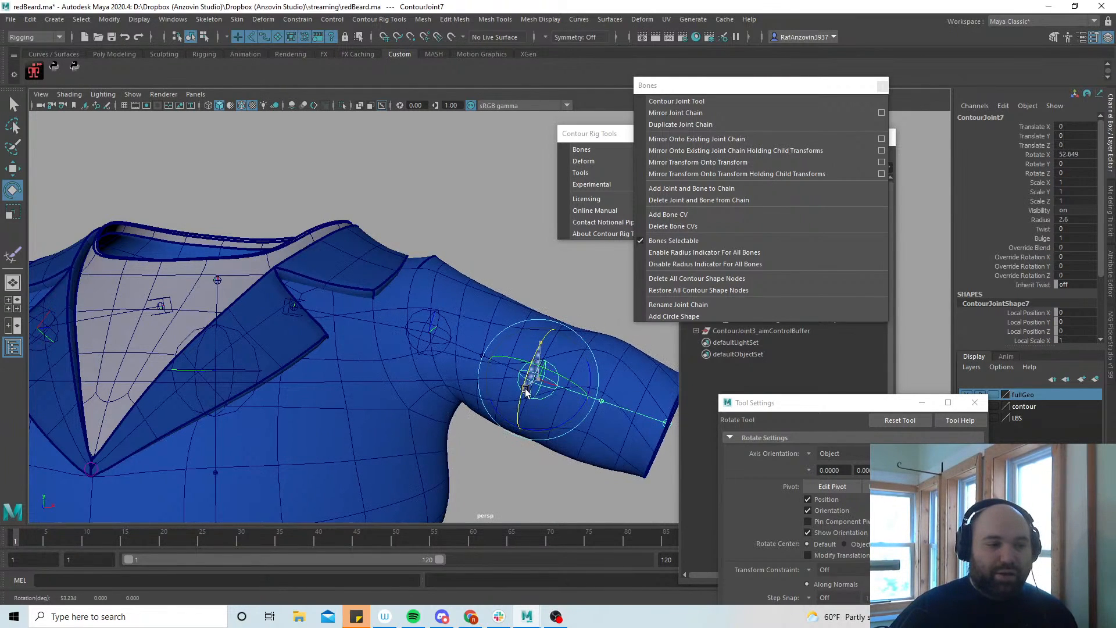
pyautogui.click(593, 467)
# Try twisting the bone CV below the left elbow back around its X axis, and undo the rotation
pyautogui.click(601, 402)
pyautogui.moveTo(609, 359)
pyautogui.mouseDown()
pyautogui.moveTo(621, 355)
pyautogui.moveTo(605, 381)
pyautogui.mouseUp()
pyautogui.hotkey('ctrl', 'z')
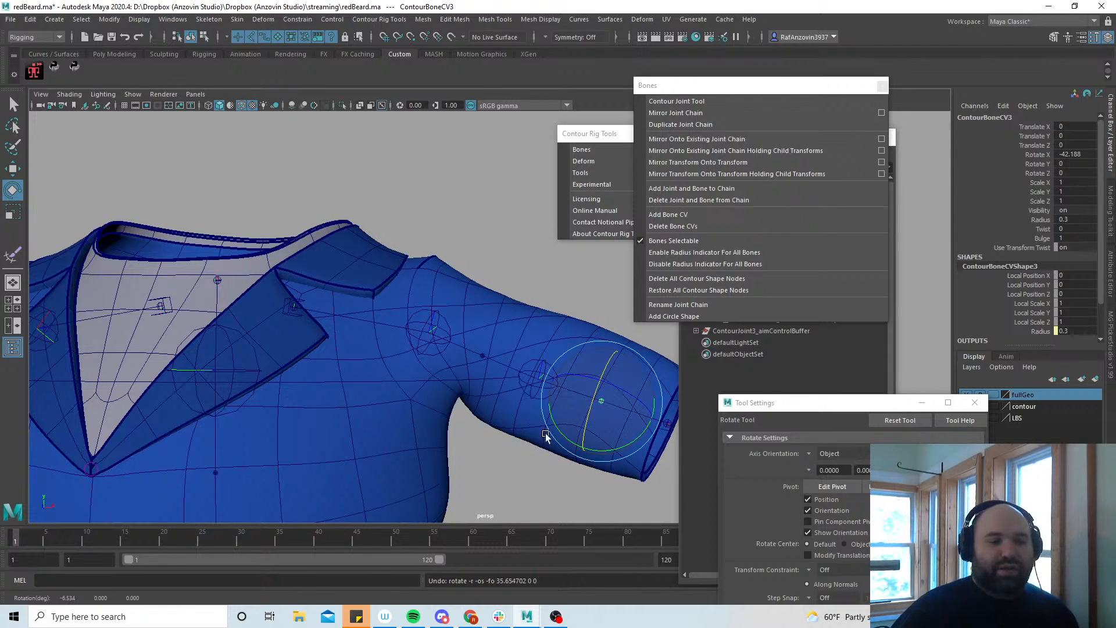
pyautogui.keyDown('alt'); pyautogui.moveTo(559, 430); pyautogui.dragTo(543, 437, button='middle'); pyautogui.keyUp('alt')
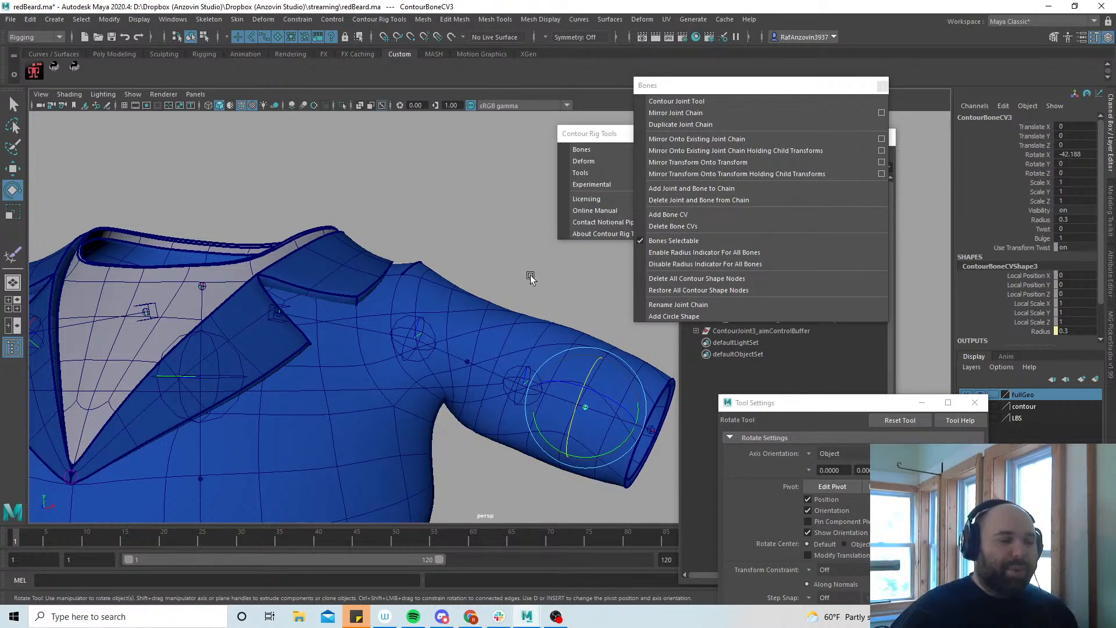
# Set the Twist Interpolation Type of the left arm's socket to Linear
pyautogui.click(286, 306)
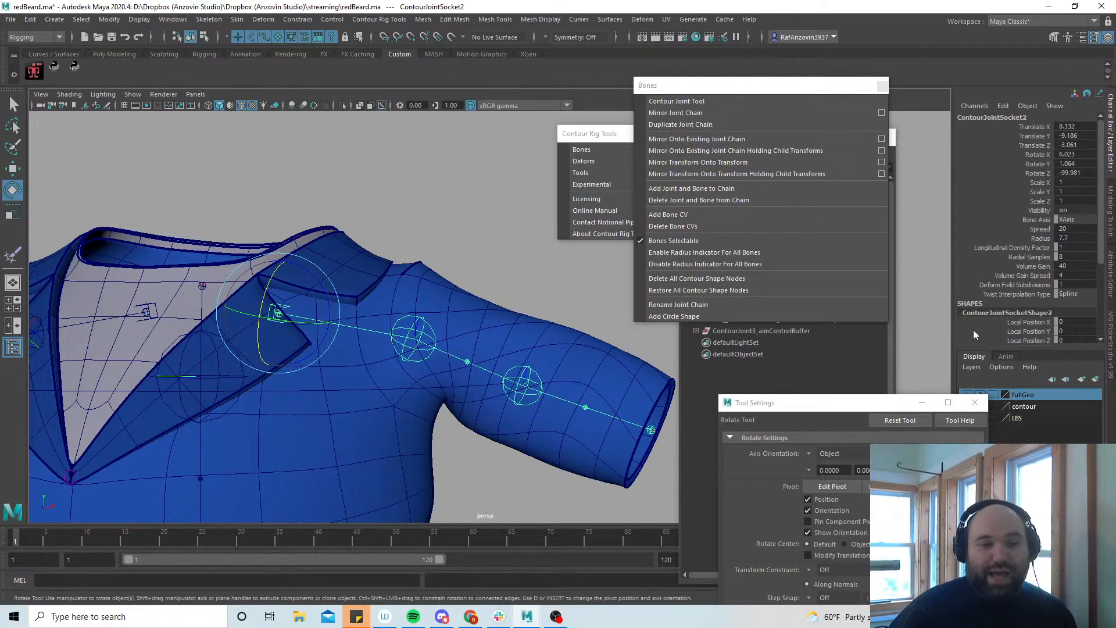
pyautogui.click(1072, 293)
pyautogui.click(1073, 305)
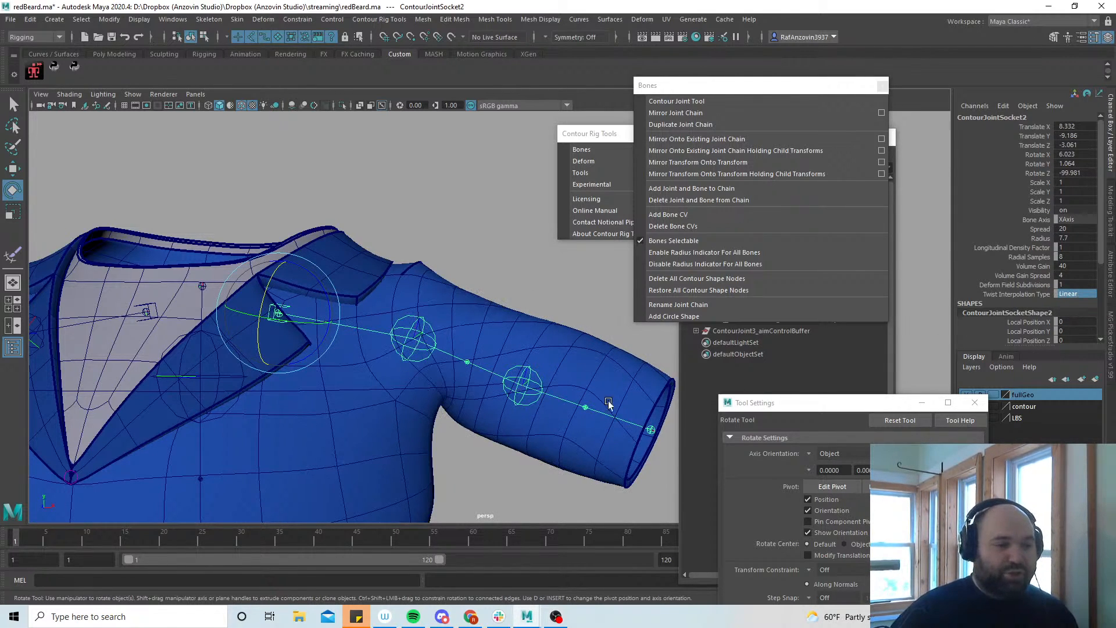
# Try twisting the bone CV below the left elbow with linear interpolation, and undo the rotation
pyautogui.click(587, 405)
pyautogui.moveTo(593, 369)
pyautogui.mouseDown()
pyautogui.moveTo(570, 435)
pyautogui.moveTo(601, 363)
pyautogui.moveTo(585, 392)
pyautogui.moveTo(594, 383)
pyautogui.mouseUp()
pyautogui.hotkey('ctrl', 'z')
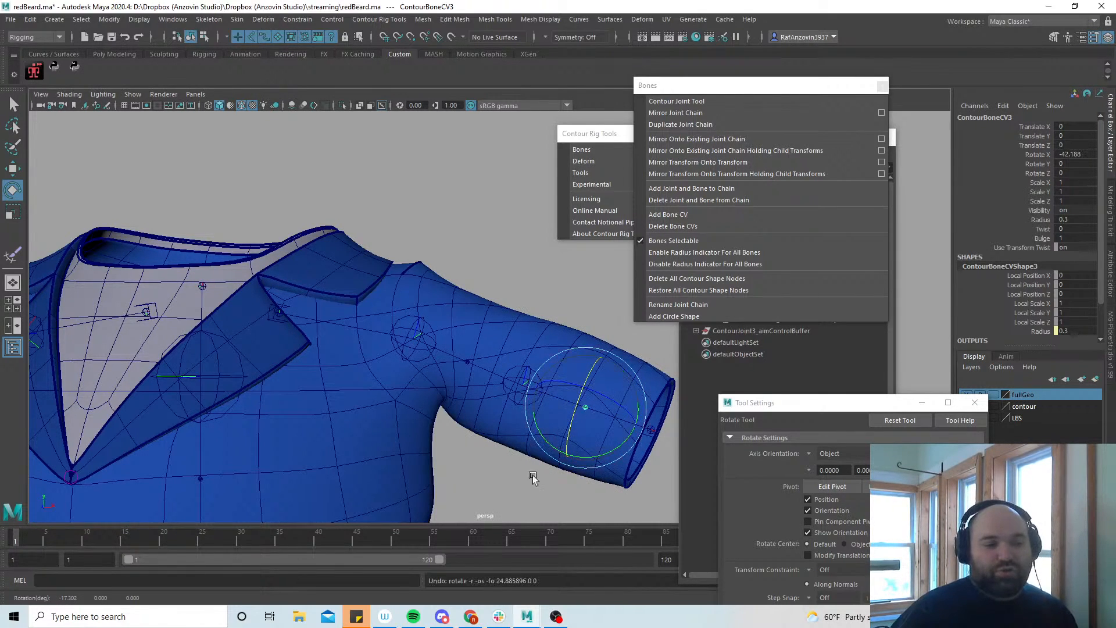
# Twist the bone CV below the left elbow once more, and reset its Rotate X to 0
pyautogui.keyDown('alt'); pyautogui.moveTo(554, 468); pyautogui.dragTo(546, 467, button='middle'); pyautogui.keyUp('alt')
pyautogui.keyDown('alt'); pyautogui.moveTo(542, 458); pyautogui.dragTo(525, 448, button='right'); pyautogui.keyUp('alt')
pyautogui.moveTo(557, 361); pyautogui.dragTo(549, 391)
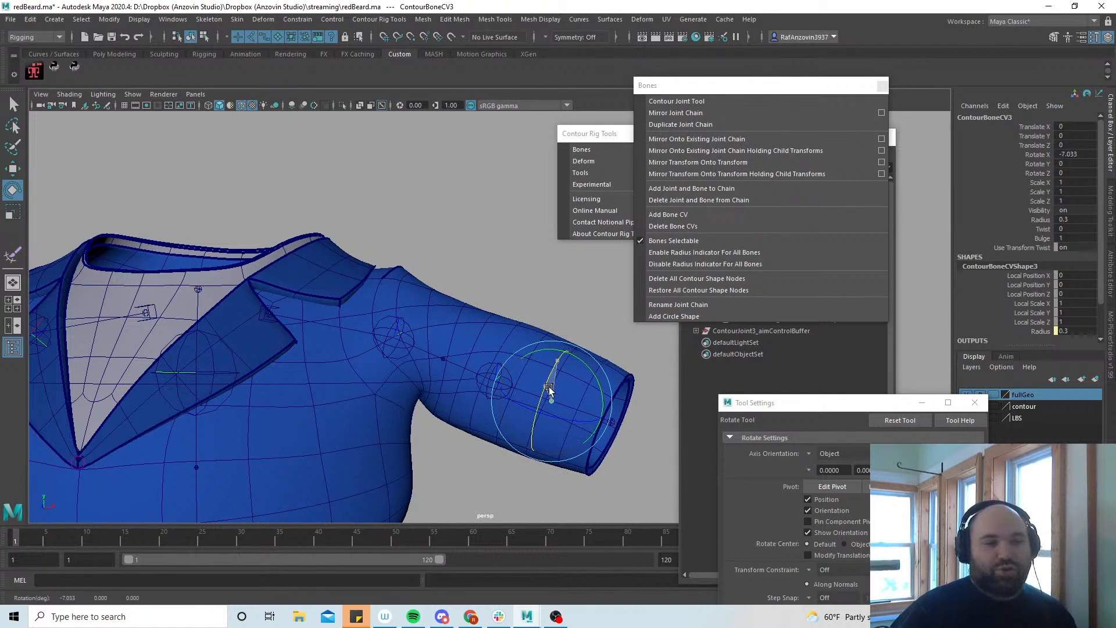
pyautogui.click(1083, 155)
pyautogui.write('0')
pyautogui.press('Return')
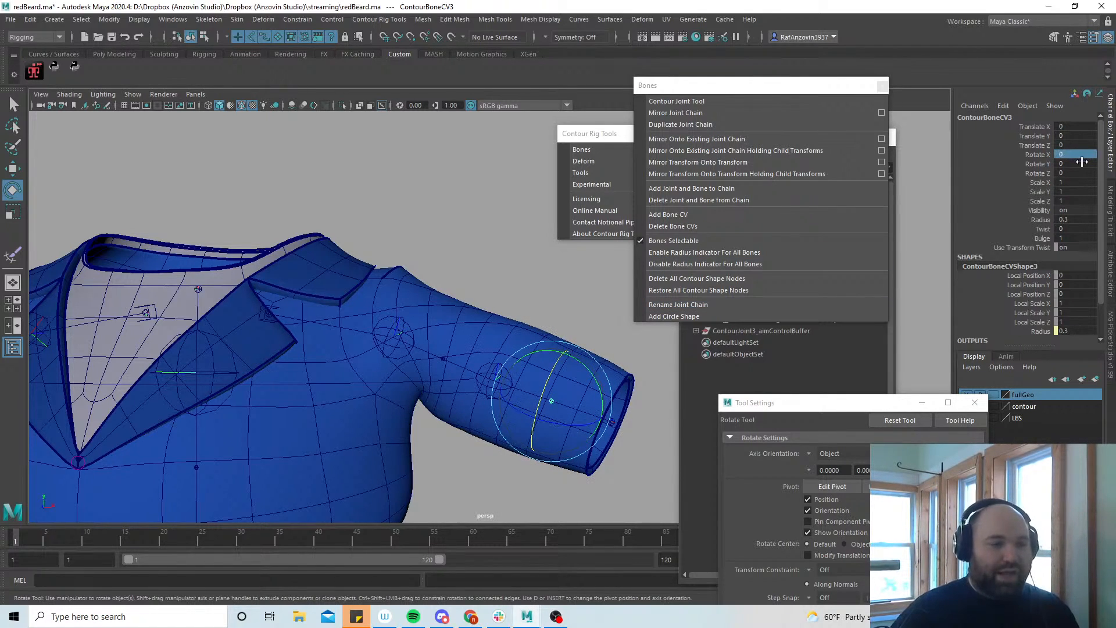
# Twist the left elbow joint to about 56 degrees around its X axis and inspect the sleeve's deformation
pyautogui.click(528, 263)
pyautogui.click(505, 367)
pyautogui.moveTo(497, 342); pyautogui.dragTo(506, 348)
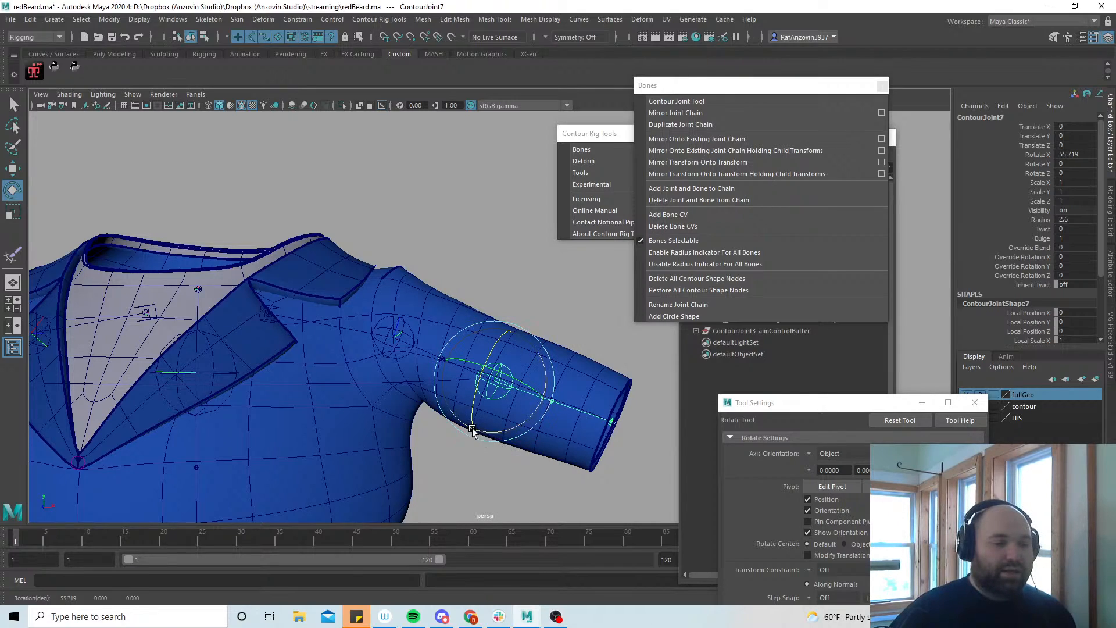
pyautogui.keyDown('alt'); pyautogui.moveTo(472, 428); pyautogui.dragTo(451, 332); pyautogui.keyUp('alt')
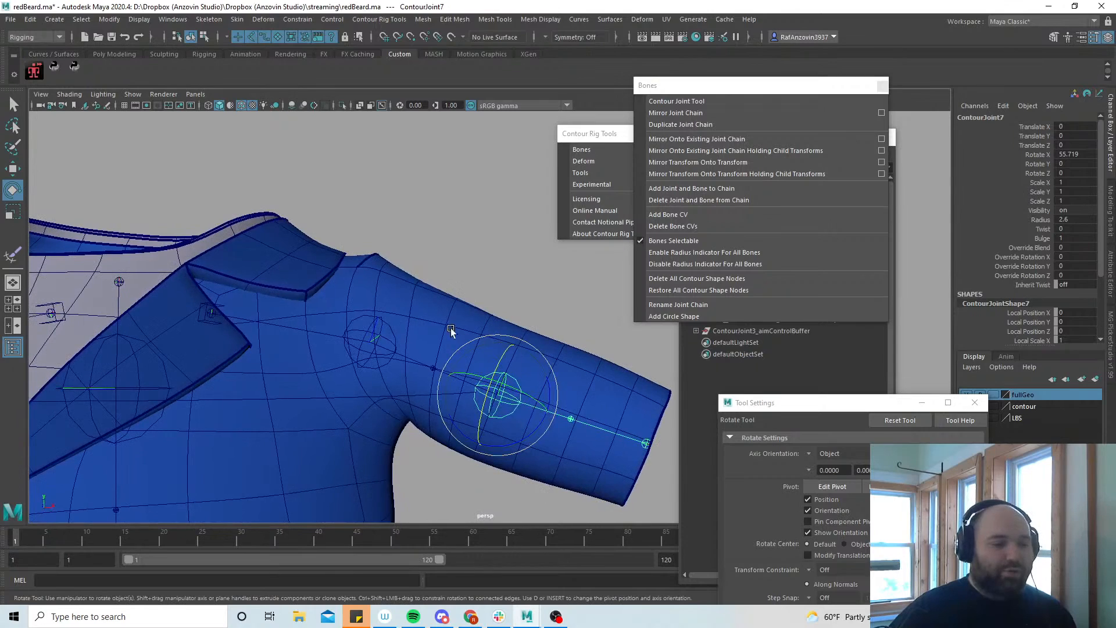
pyautogui.keyDown('alt'); pyautogui.moveTo(567, 458); pyautogui.dragTo(511, 426); pyautogui.keyUp('alt')
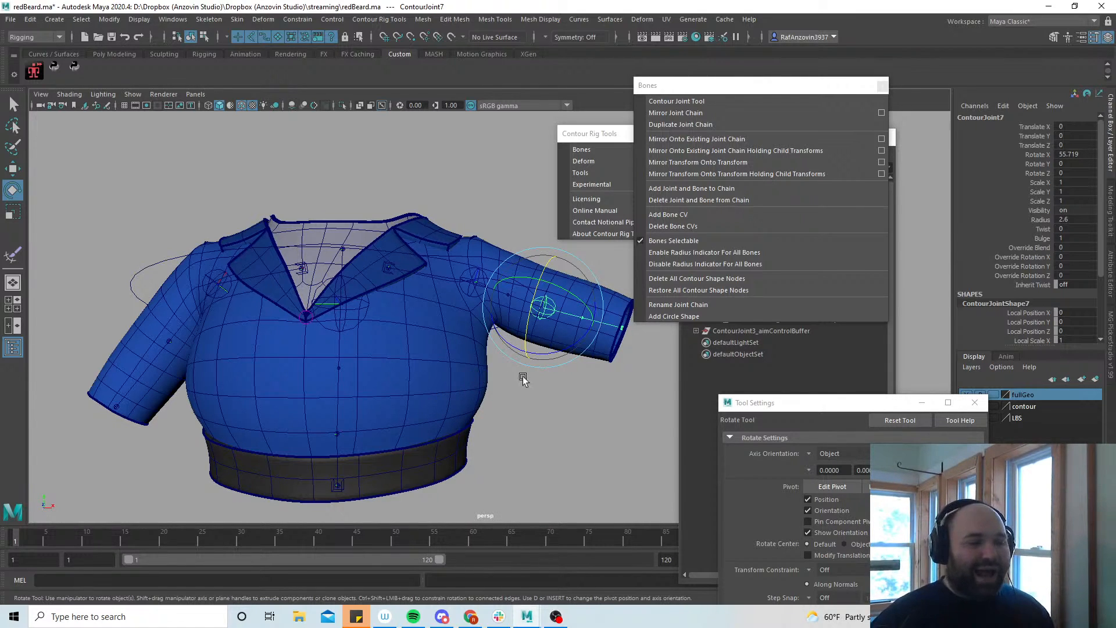
pyautogui.scroll(5, 523, 374)
pyautogui.scroll(2, 491, 397)
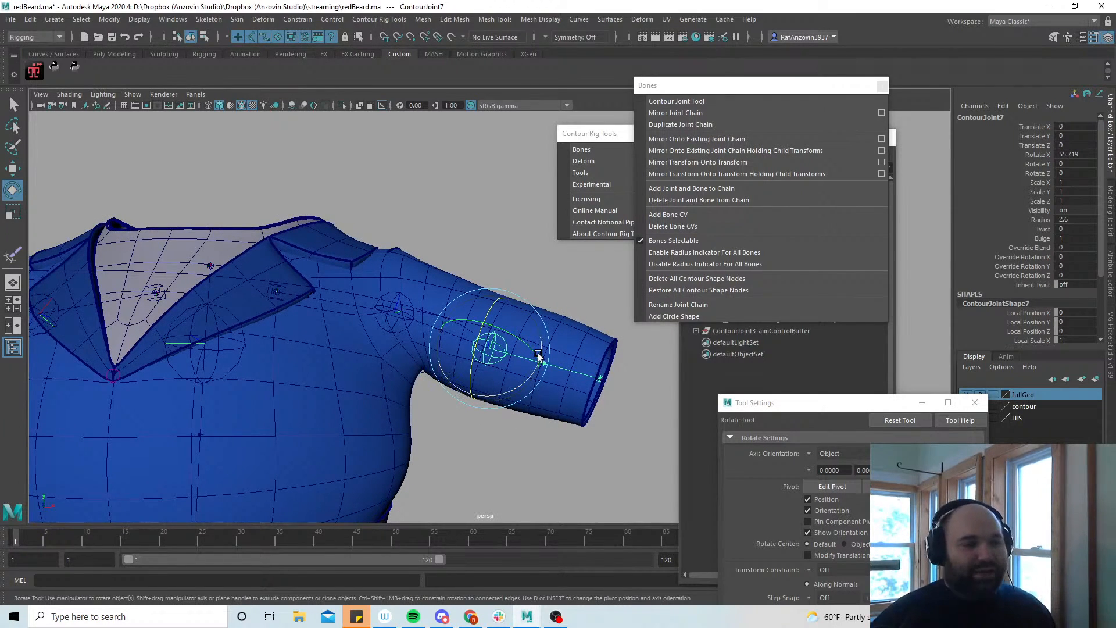
pyautogui.scroll(3, 511, 403)
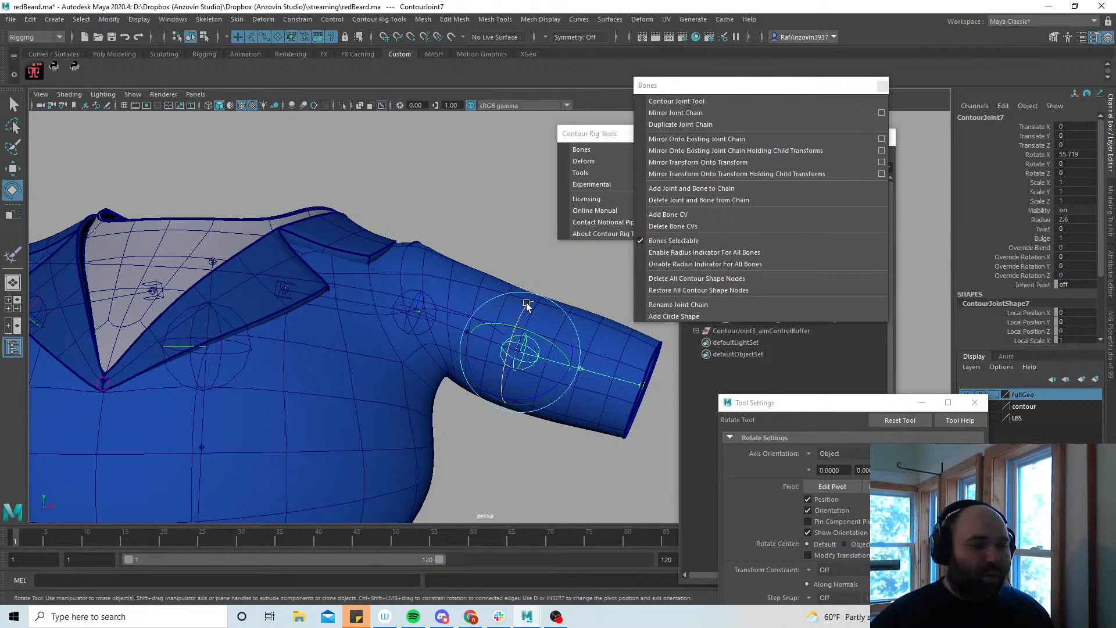
# Twist the left elbow joint further around X, and reset its Rotate X to 0
pyautogui.moveTo(526, 306); pyautogui.dragTo(505, 320)
pyautogui.hotkey('ctrl', 'z')
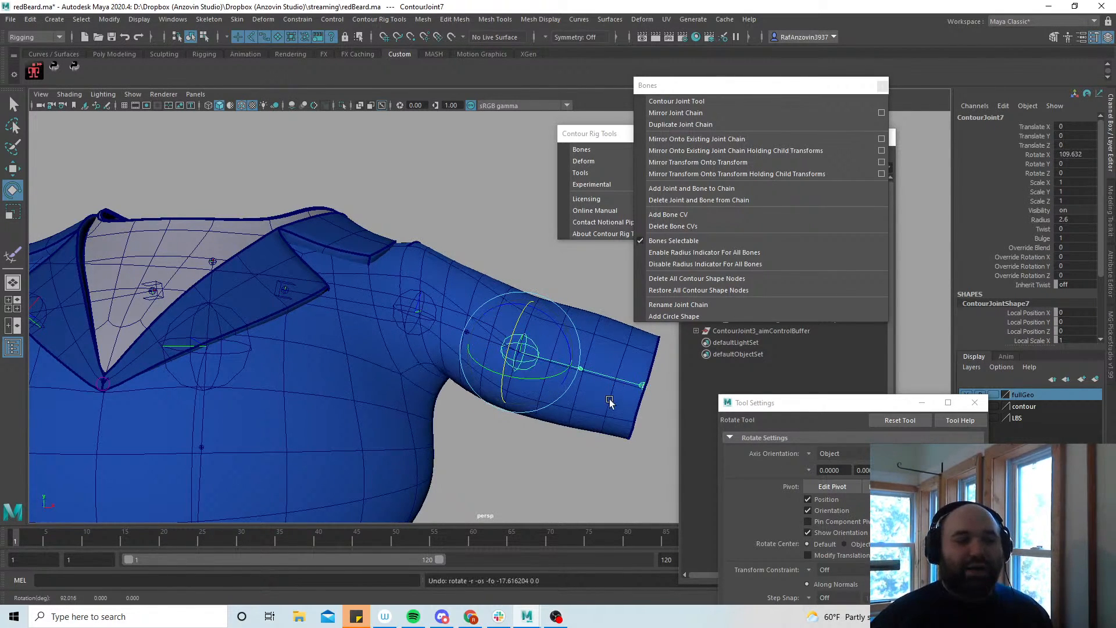
pyautogui.keyDown('alt'); pyautogui.moveTo(507, 422); pyautogui.dragTo(514, 404, button='middle'); pyautogui.keyUp('alt')
pyautogui.click(1076, 155)
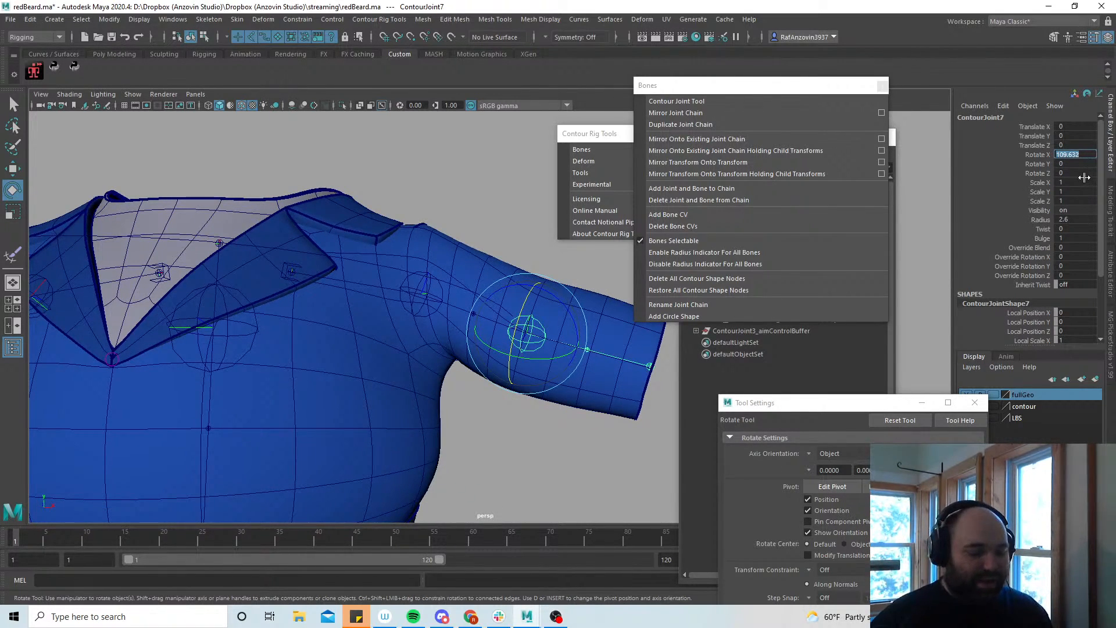
pyautogui.write('0')
pyautogui.press('Return')
pyautogui.keyDown('alt'); pyautogui.moveTo(579, 437); pyautogui.dragTo(525, 421, button='right'); pyautogui.keyUp('alt')
pyautogui.keyDown('alt'); pyautogui.moveTo(525, 421); pyautogui.dragTo(526, 410, button='middle'); pyautogui.keyUp('alt')
pyautogui.keyDown('alt'); pyautogui.moveTo(526, 410); pyautogui.dragTo(573, 425, button='right'); pyautogui.keyUp('alt')
pyautogui.keyDown('alt'); pyautogui.moveTo(527, 415); pyautogui.dragTo(535, 426, button='middle'); pyautogui.keyUp('alt')
pyautogui.click(535, 426)
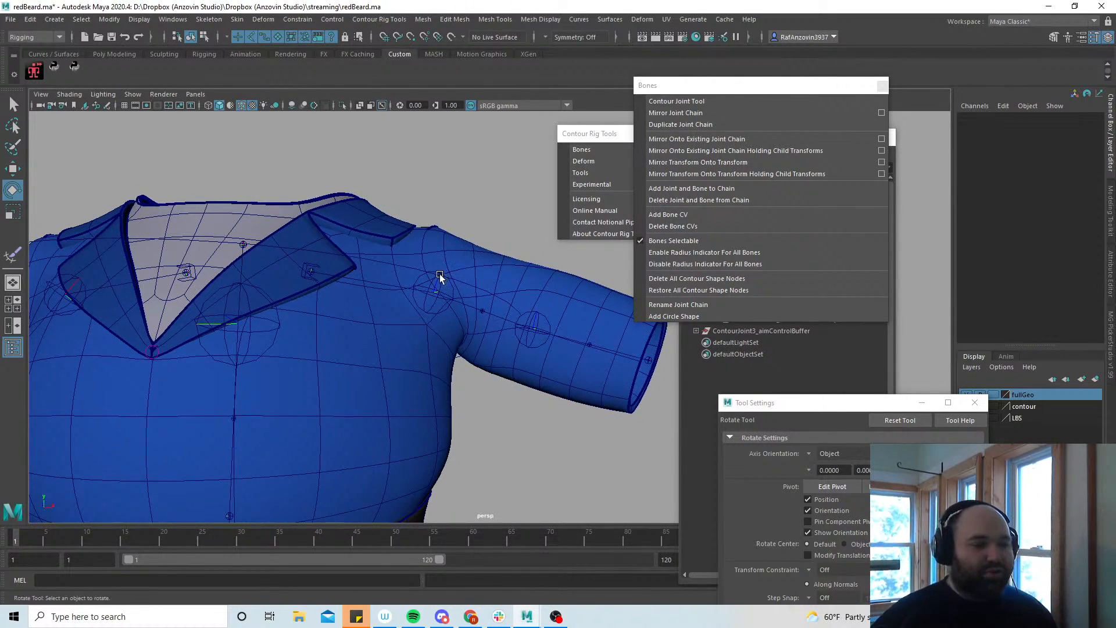
# Reset the left shoulder joint's Rotate X, Y and Z to 0
pyautogui.click(459, 287)
pyautogui.moveTo(1076, 155); pyautogui.dragTo(1076, 173)
pyautogui.write('0')
pyautogui.press('Return')
pyautogui.click(455, 298)
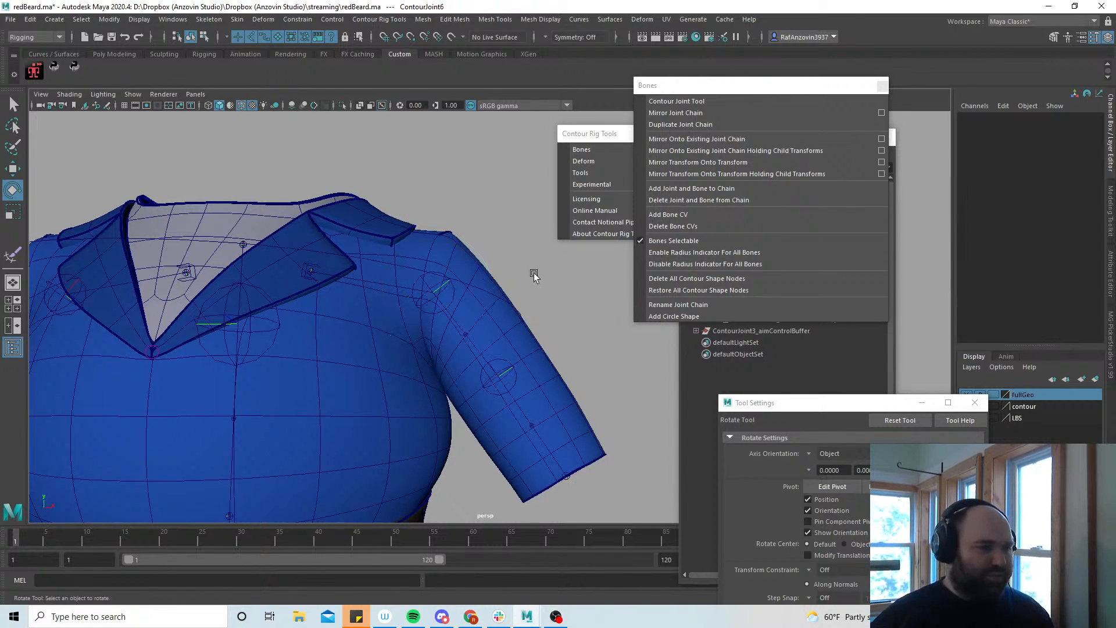
# Raise the left arm at the shoulder joint to about 51 degrees around Z
pyautogui.click(454, 296)
pyautogui.moveTo(478, 322); pyautogui.dragTo(477, 347)
pyautogui.keyDown('alt'); pyautogui.moveTo(467, 403); pyautogui.dragTo(443, 392); pyautogui.keyUp('alt')
pyautogui.keyDown('alt'); pyautogui.moveTo(443, 392); pyautogui.dragTo(570, 410, button='right'); pyautogui.keyUp('alt')
# Select the coat top mesh and examine the deformation around the left shoulder and underarm from several angles
pyautogui.click(501, 349)
pyautogui.moveTo(475, 387)
pyautogui.keyDown('alt'); pyautogui.mouseDown()
pyautogui.moveTo(553, 406)
pyautogui.moveTo(450, 420)
pyautogui.moveTo(486, 401)
pyautogui.mouseUp(); pyautogui.keyUp('alt')
pyautogui.keyDown('alt'); pyautogui.moveTo(486, 401); pyautogui.dragTo(524, 407, button='right'); pyautogui.keyUp('alt')
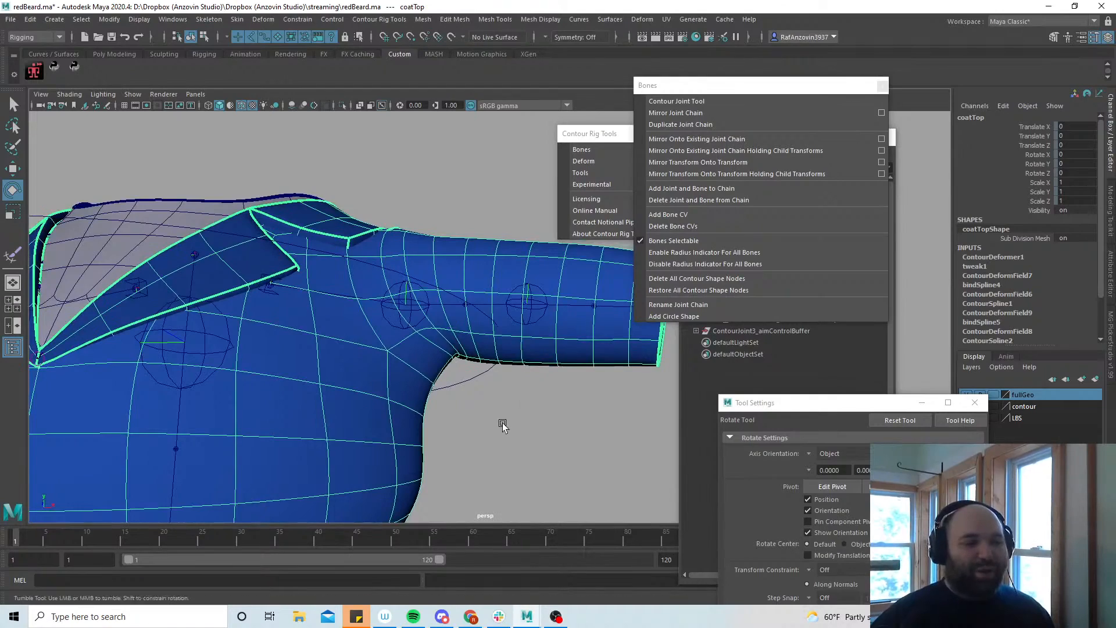
pyautogui.keyDown('alt'); pyautogui.moveTo(485, 425); pyautogui.dragTo(478, 407, button='middle'); pyautogui.keyUp('alt')
pyautogui.keyDown('alt'); pyautogui.moveTo(478, 407); pyautogui.dragTo(468, 352); pyautogui.keyUp('alt')
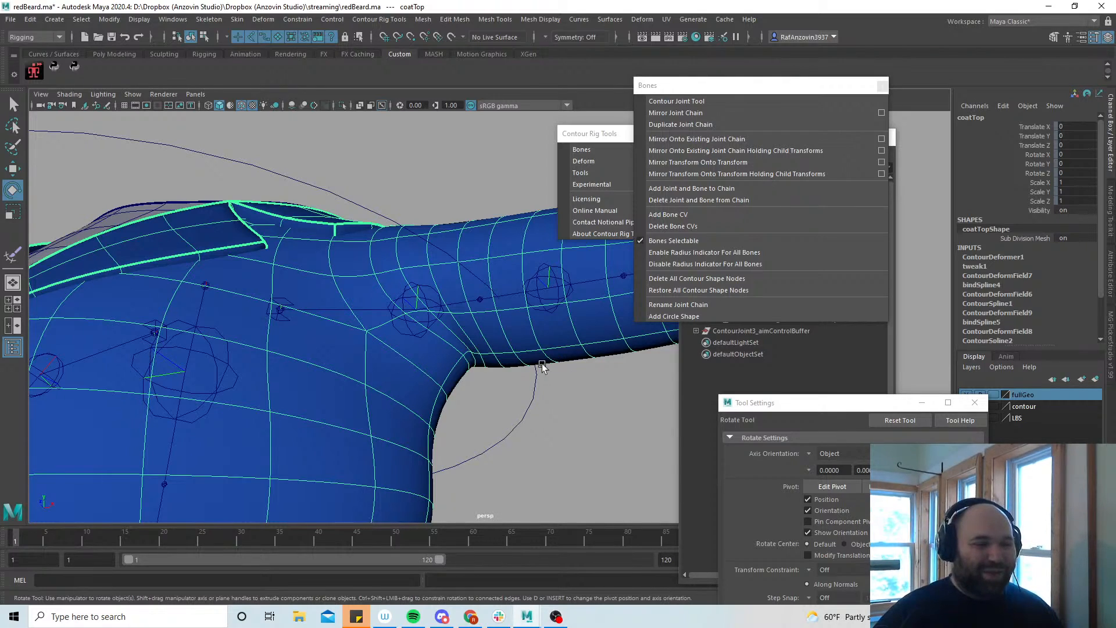
pyautogui.keyDown('alt'); pyautogui.moveTo(553, 383); pyautogui.dragTo(547, 389, button='middle'); pyautogui.keyUp('alt')
pyautogui.keyDown('alt'); pyautogui.moveTo(547, 388); pyautogui.dragTo(563, 409, button='right'); pyautogui.keyUp('alt')
pyautogui.moveTo(563, 410)
pyautogui.keyDown('alt'); pyautogui.mouseDown()
pyautogui.moveTo(576, 410)
pyautogui.moveTo(560, 407)
pyautogui.mouseUp(); pyautogui.keyUp('alt')
pyautogui.keyDown('alt'); pyautogui.moveTo(491, 423); pyautogui.dragTo(527, 426); pyautogui.keyUp('alt')
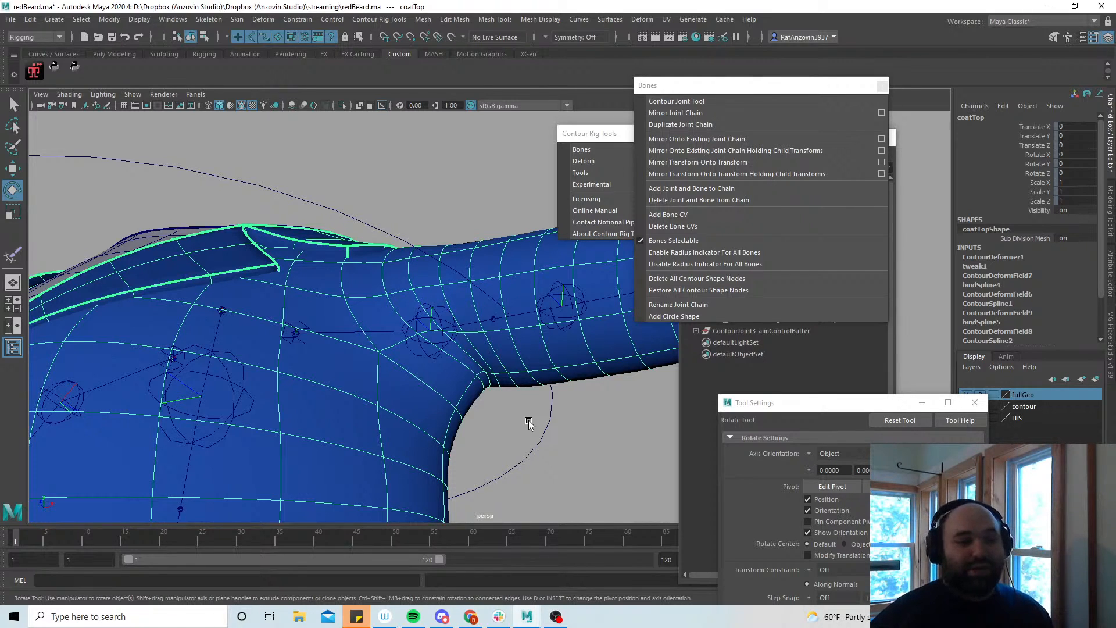
# Inspect the coat top's painted contour weights for ContourJointSocket2 and ContourJointSocket1 around the left shoulder
pyautogui.click(603, 135)
pyautogui.moveTo(597, 162)
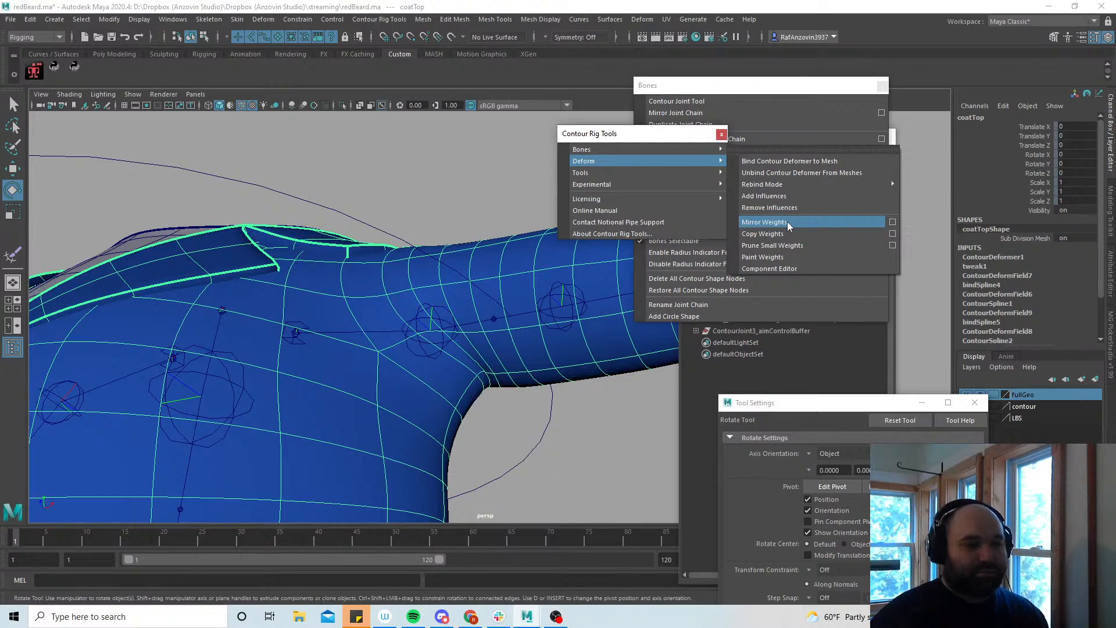
pyautogui.click(772, 257)
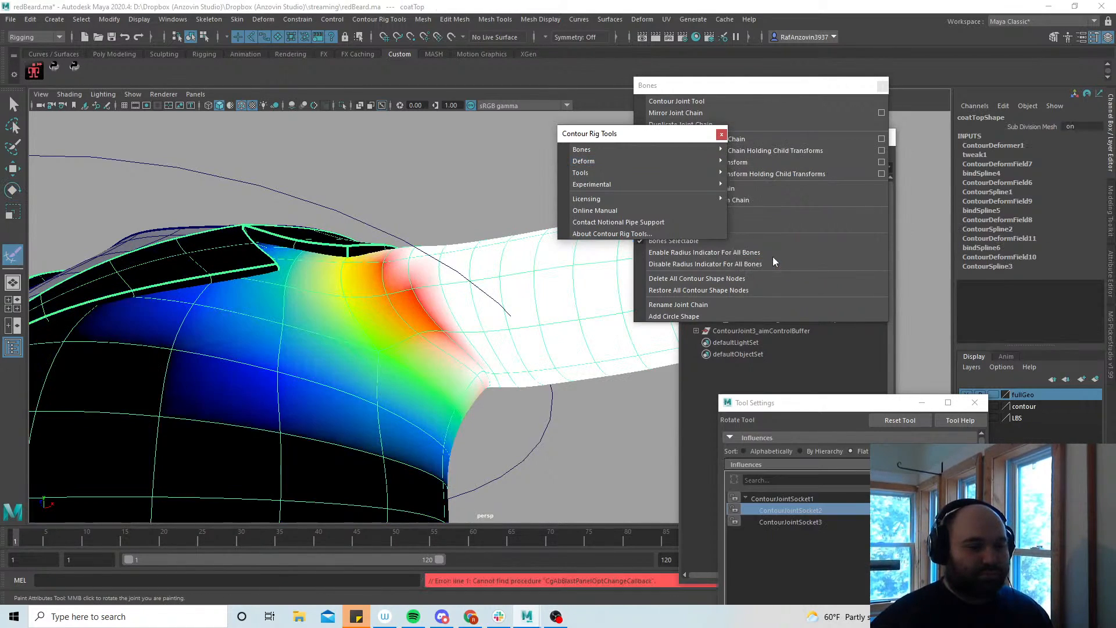
pyautogui.moveTo(808, 414); pyautogui.dragTo(805, 224)
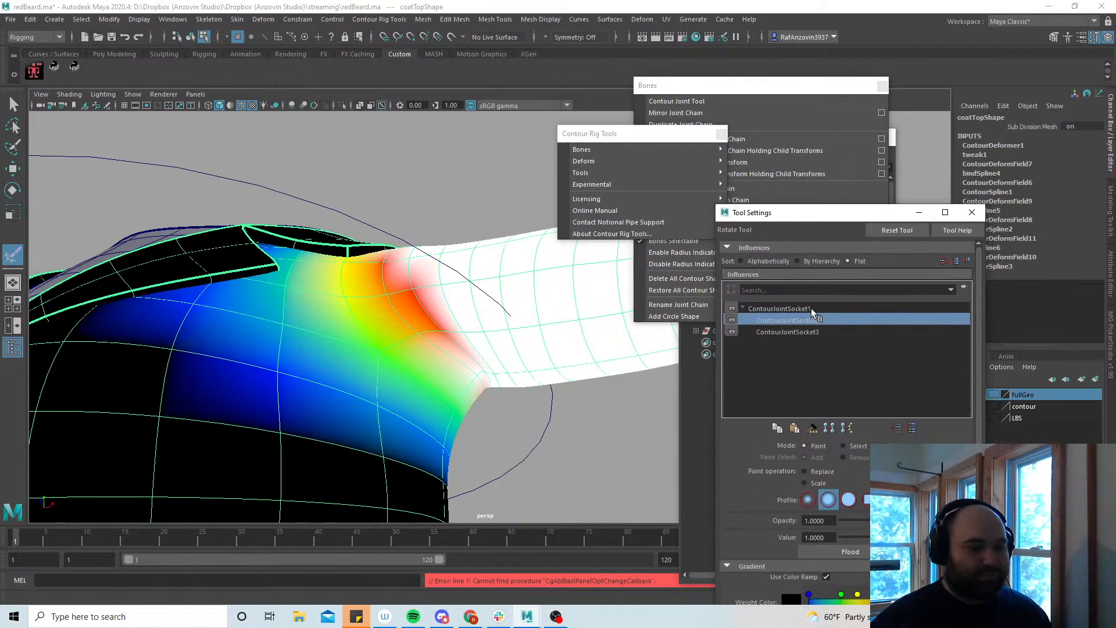
pyautogui.click(780, 308)
pyautogui.moveTo(486, 376)
pyautogui.mouseDown()
pyautogui.moveTo(474, 375)
pyautogui.moveTo(492, 384)
pyautogui.moveTo(424, 324)
pyautogui.moveTo(473, 386)
pyautogui.moveTo(386, 391)
pyautogui.moveTo(456, 378)
pyautogui.moveTo(540, 303)
pyautogui.moveTo(462, 344)
pyautogui.moveTo(504, 435)
pyautogui.moveTo(499, 425)
pyautogui.moveTo(530, 419)
pyautogui.moveTo(527, 401)
pyautogui.mouseUp()
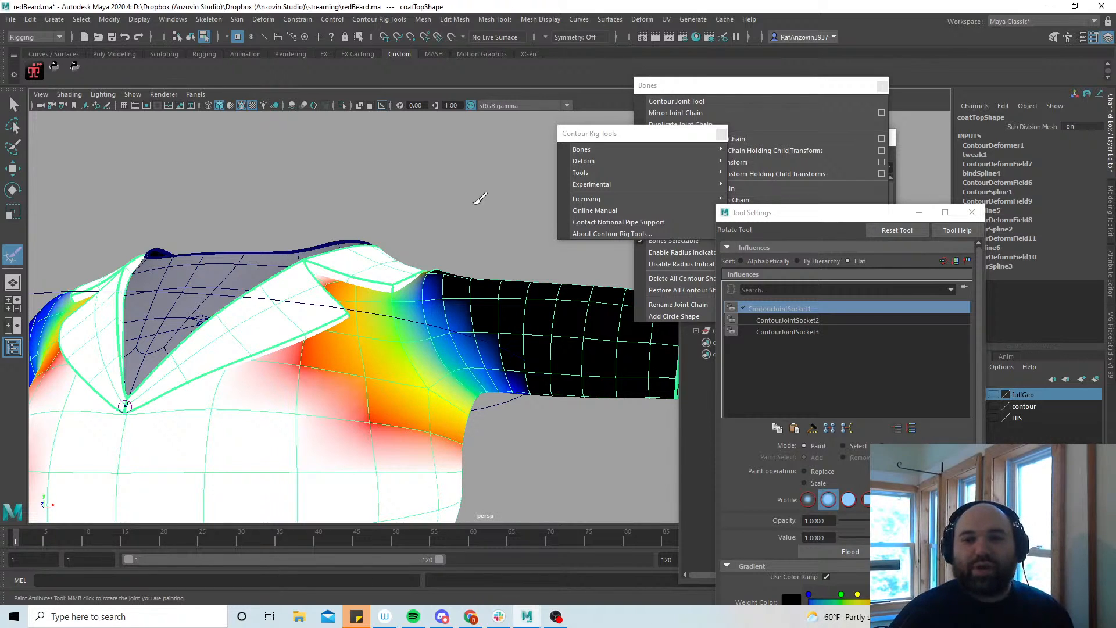
pyautogui.press('w')
# Raise the left shoulder joint to about 15, -6 and 63 degrees in X, Y and Z, and inspect the armpit
pyautogui.click(457, 336)
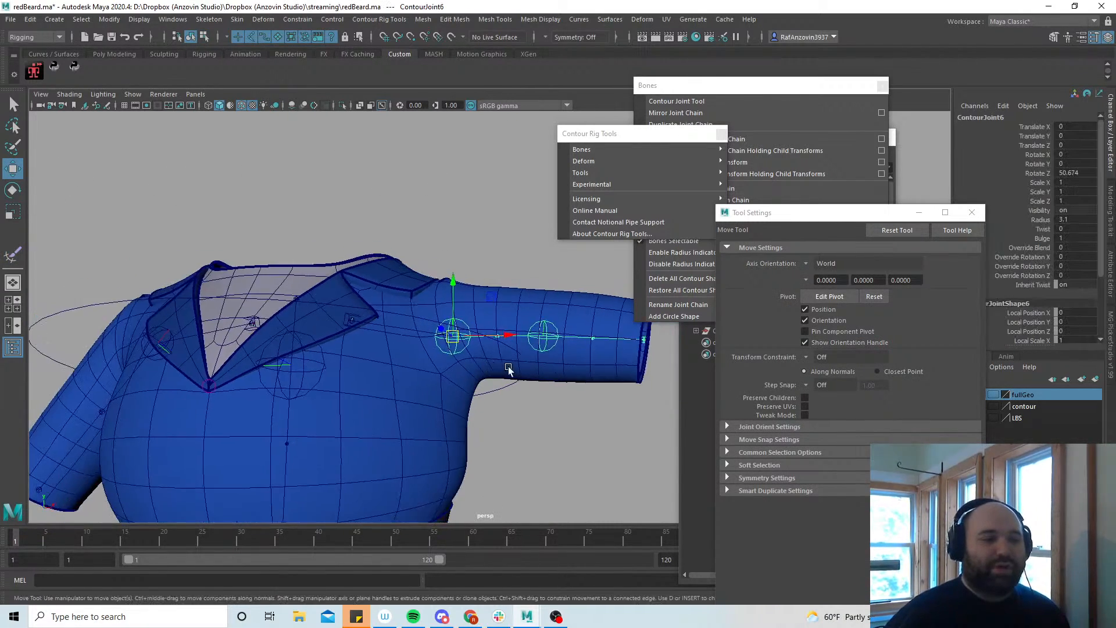
pyautogui.press('e')
pyautogui.moveTo(488, 358)
pyautogui.mouseDown()
pyautogui.moveTo(454, 382)
pyautogui.moveTo(482, 346)
pyautogui.moveTo(494, 349)
pyautogui.moveTo(461, 386)
pyautogui.moveTo(487, 355)
pyautogui.moveTo(488, 396)
pyautogui.moveTo(491, 348)
pyautogui.mouseUp()
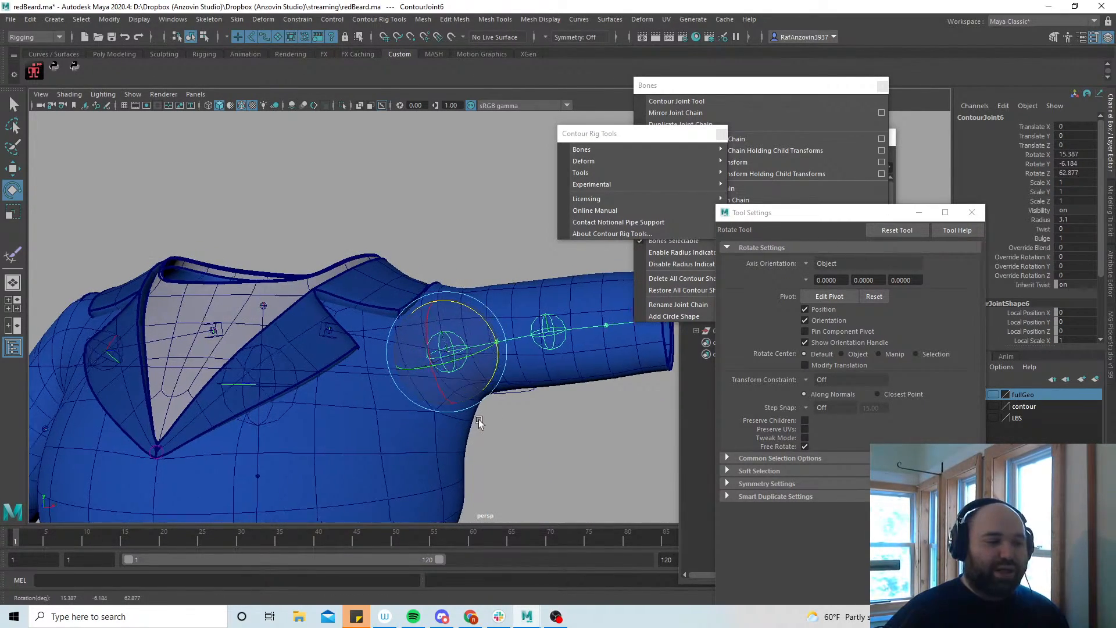
pyautogui.keyDown('alt'); pyautogui.moveTo(484, 423); pyautogui.dragTo(468, 392); pyautogui.keyUp('alt')
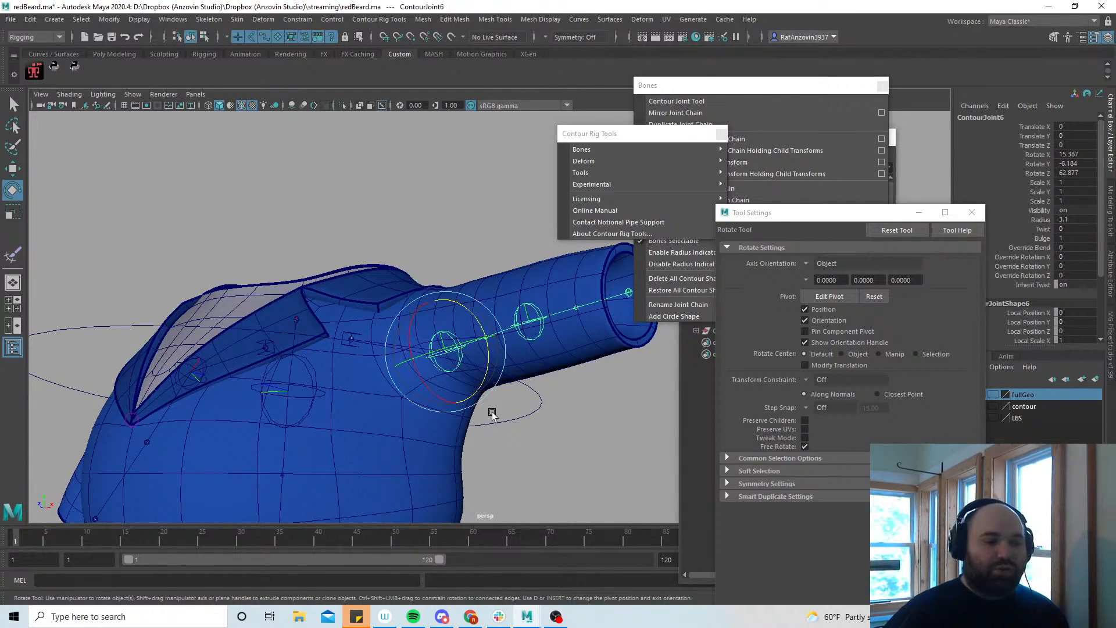
pyautogui.keyDown('alt'); pyautogui.moveTo(429, 443); pyautogui.dragTo(459, 427); pyautogui.keyUp('alt')
# Lower the left shoulder joint to about 17, -1 and 44 degrees in X, Y and Z, and inspect the sleeve
pyautogui.moveTo(481, 311)
pyautogui.mouseDown()
pyautogui.moveTo(506, 361)
pyautogui.moveTo(498, 322)
pyautogui.mouseUp()
pyautogui.keyDown('alt'); pyautogui.moveTo(595, 455); pyautogui.dragTo(502, 432, button='right'); pyautogui.keyUp('alt')
pyautogui.keyDown('alt'); pyautogui.moveTo(502, 431); pyautogui.dragTo(501, 418, button='middle'); pyautogui.keyUp('alt')
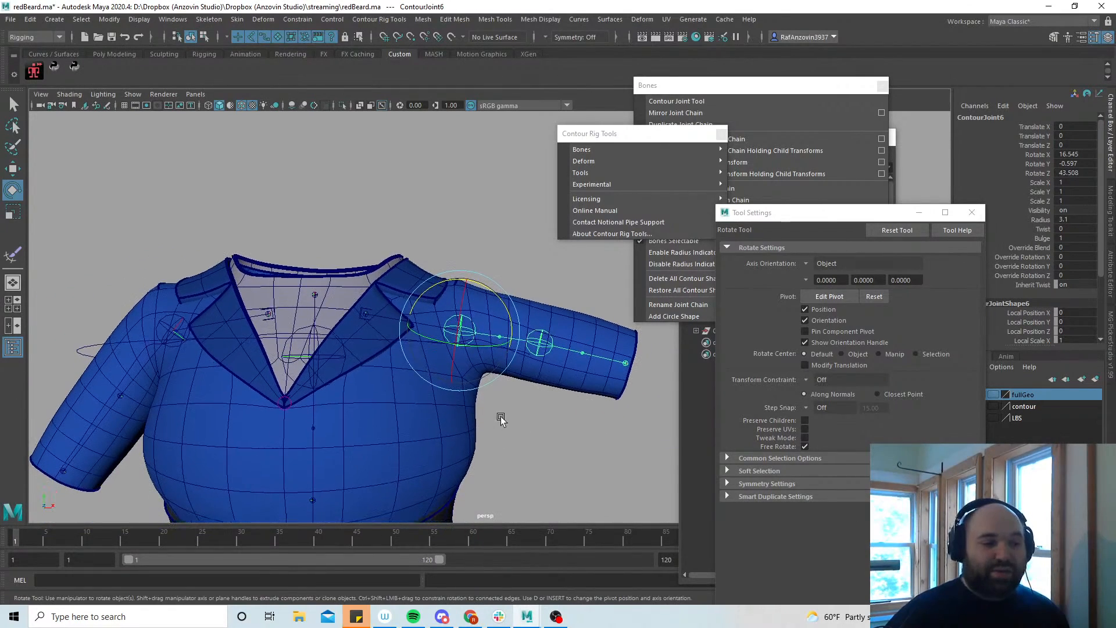
pyautogui.keyDown('alt'); pyautogui.moveTo(469, 386); pyautogui.dragTo(491, 401); pyautogui.keyUp('alt')
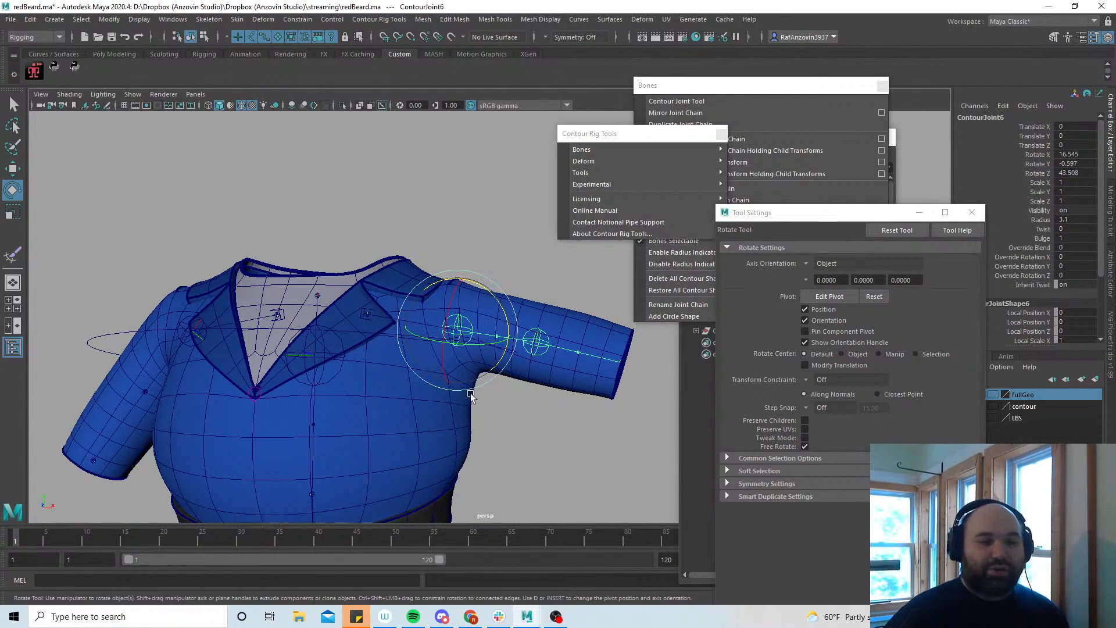
pyautogui.keyDown('alt'); pyautogui.moveTo(478, 391); pyautogui.dragTo(501, 412, button='middle'); pyautogui.keyUp('alt')
pyautogui.keyDown('alt'); pyautogui.moveTo(501, 411); pyautogui.dragTo(520, 406, button='right'); pyautogui.keyUp('alt')
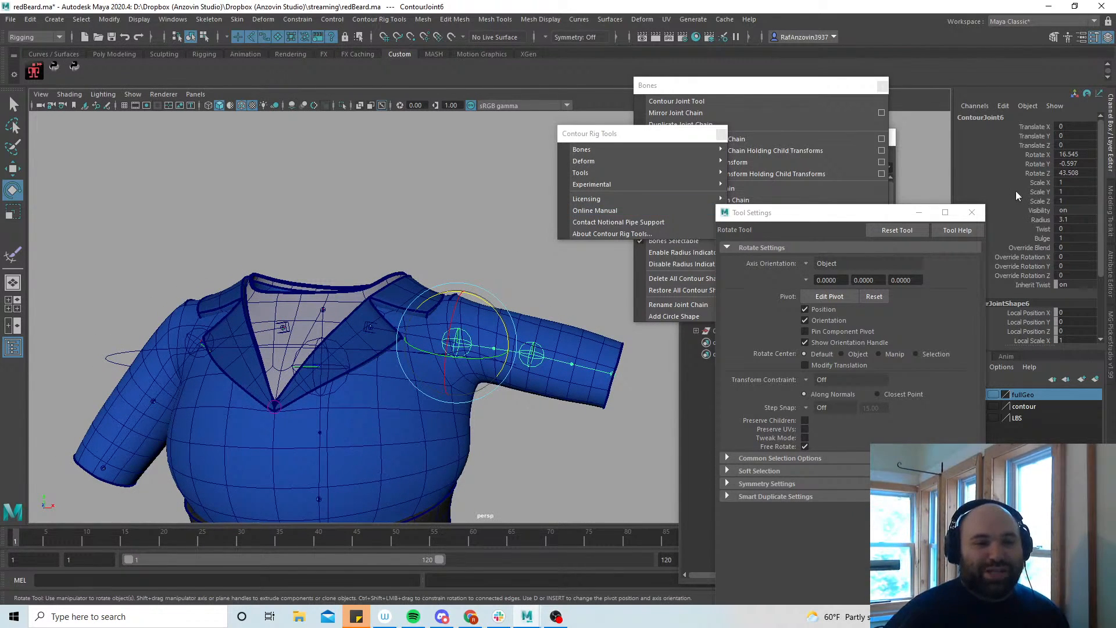
# Return the left shoulder joint's rotation to 0 on all three axes and clear the selection
pyautogui.moveTo(1073, 155); pyautogui.dragTo(1073, 173)
pyautogui.write('0')
pyautogui.press('Return')
pyautogui.click(544, 391)
pyautogui.click(509, 399)
pyautogui.click(400, 325)
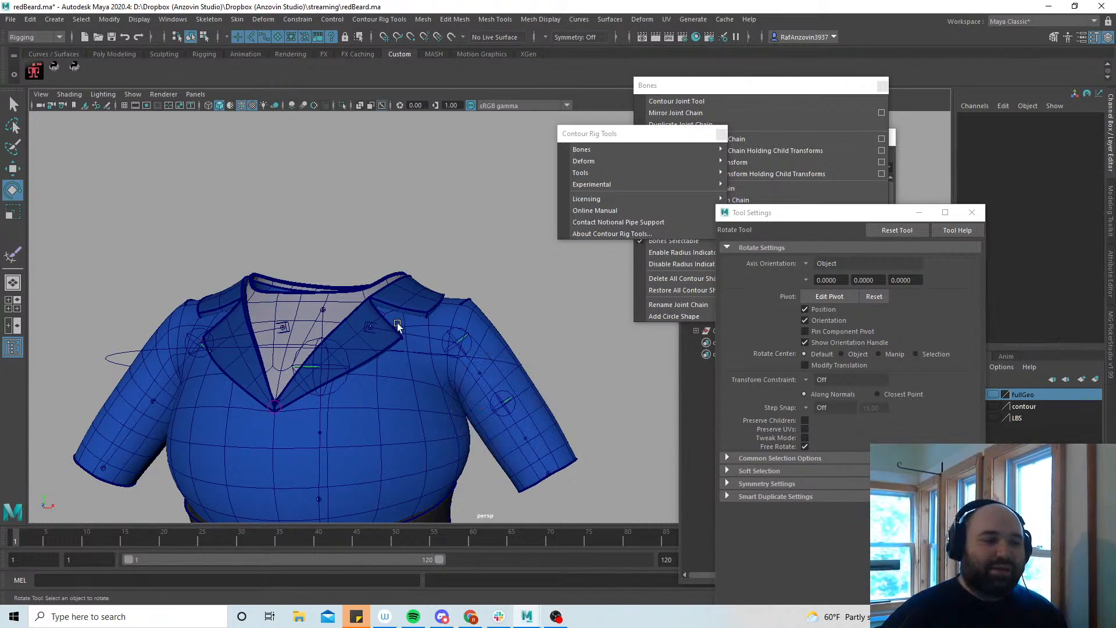
pyautogui.click(372, 327)
pyautogui.click(604, 401)
# Frame the whole coat and save the scene
pyautogui.keyDown('alt'); pyautogui.moveTo(605, 399); pyautogui.dragTo(503, 405, button='right'); pyautogui.keyUp('alt')
pyautogui.keyDown('alt'); pyautogui.moveTo(503, 405); pyautogui.dragTo(517, 364, button='middle'); pyautogui.keyUp('alt')
pyautogui.keyDown('alt'); pyautogui.moveTo(516, 364); pyautogui.dragTo(531, 397, button='right'); pyautogui.keyUp('alt')
pyautogui.keyDown('alt'); pyautogui.moveTo(513, 400); pyautogui.dragTo(503, 364); pyautogui.keyUp('alt')
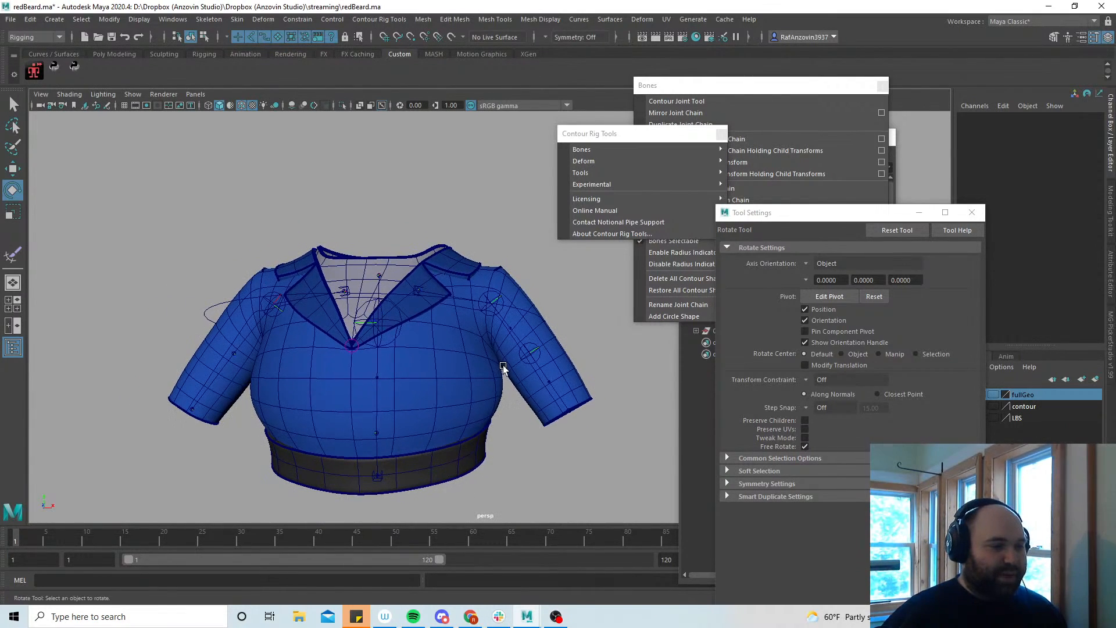
pyautogui.hotkey('ctrl', 's')
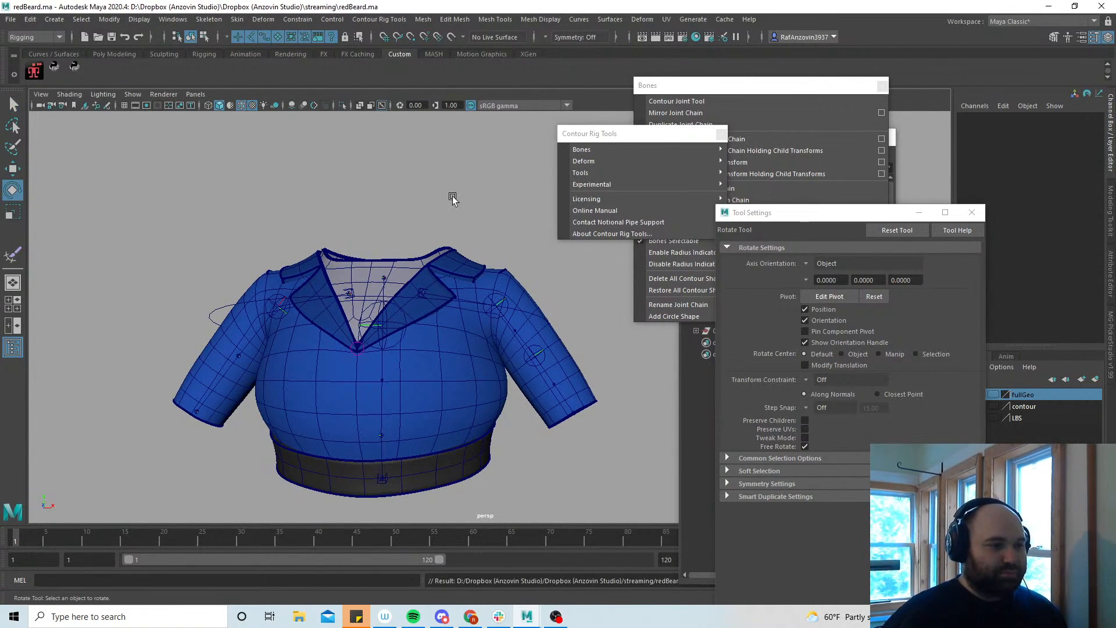
# Raise and twist the left shoulder joint to about -24, -14 and 46 degrees in X, Y and Z
pyautogui.click(500, 300)
pyautogui.keyDown('alt'); pyautogui.moveTo(500, 300); pyautogui.dragTo(458, 376, button='right'); pyautogui.keyUp('alt')
pyautogui.moveTo(457, 376); pyautogui.dragTo(460, 302)
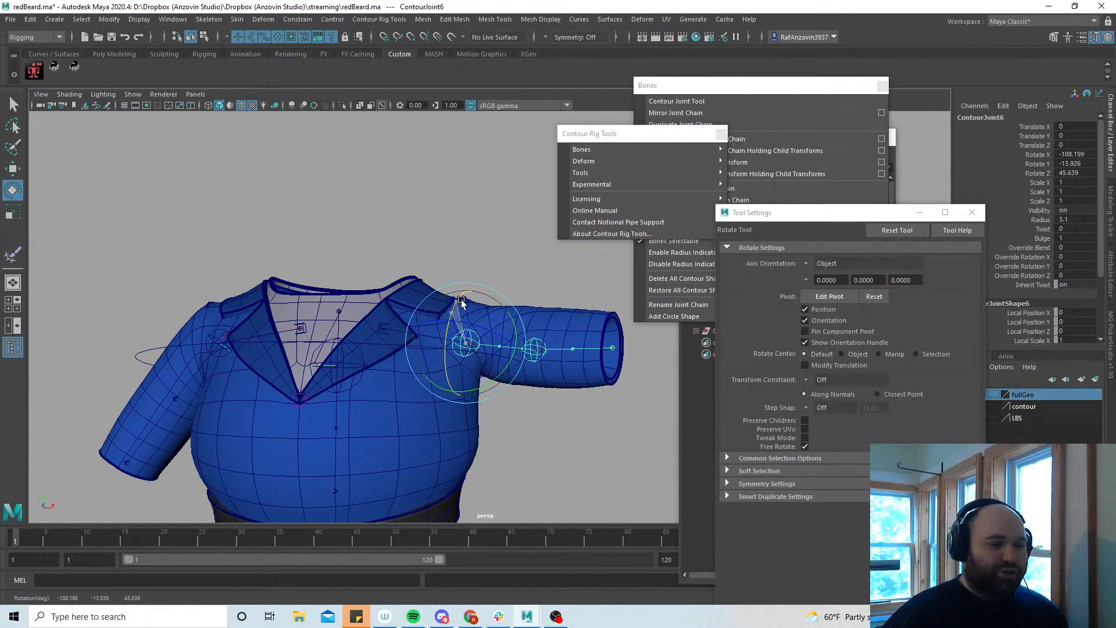
pyautogui.click(546, 389)
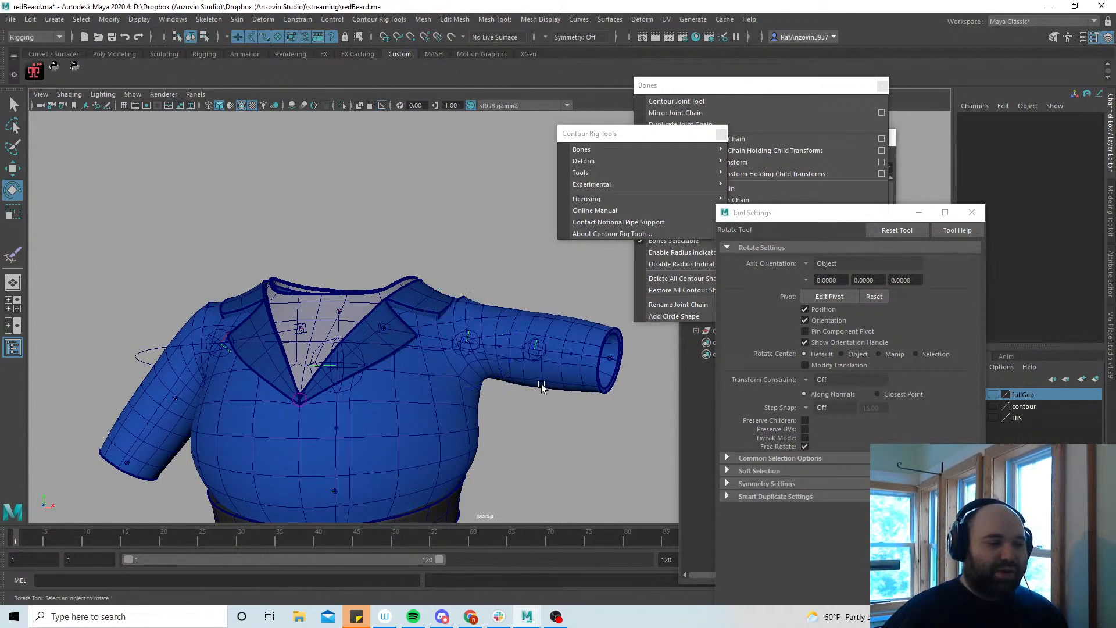
pyautogui.keyDown('alt'); pyautogui.moveTo(547, 389); pyautogui.dragTo(494, 399); pyautogui.keyUp('alt')
pyautogui.keyDown('alt'); pyautogui.moveTo(493, 399); pyautogui.dragTo(441, 382, button='right'); pyautogui.keyUp('alt')
# Rotate the left shoulder joint down to about -1, -11 and 18 degrees in X, Y and Z
pyautogui.click(417, 373)
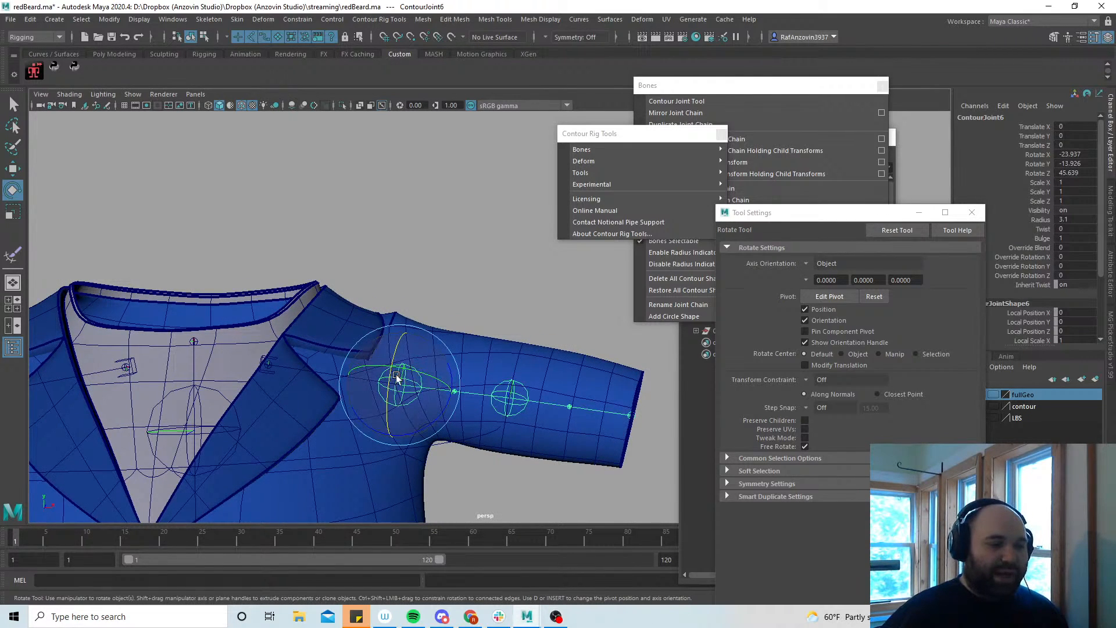
pyautogui.click(526, 388)
pyautogui.moveTo(510, 372); pyautogui.dragTo(432, 422)
pyautogui.click(431, 381)
pyautogui.click(426, 379)
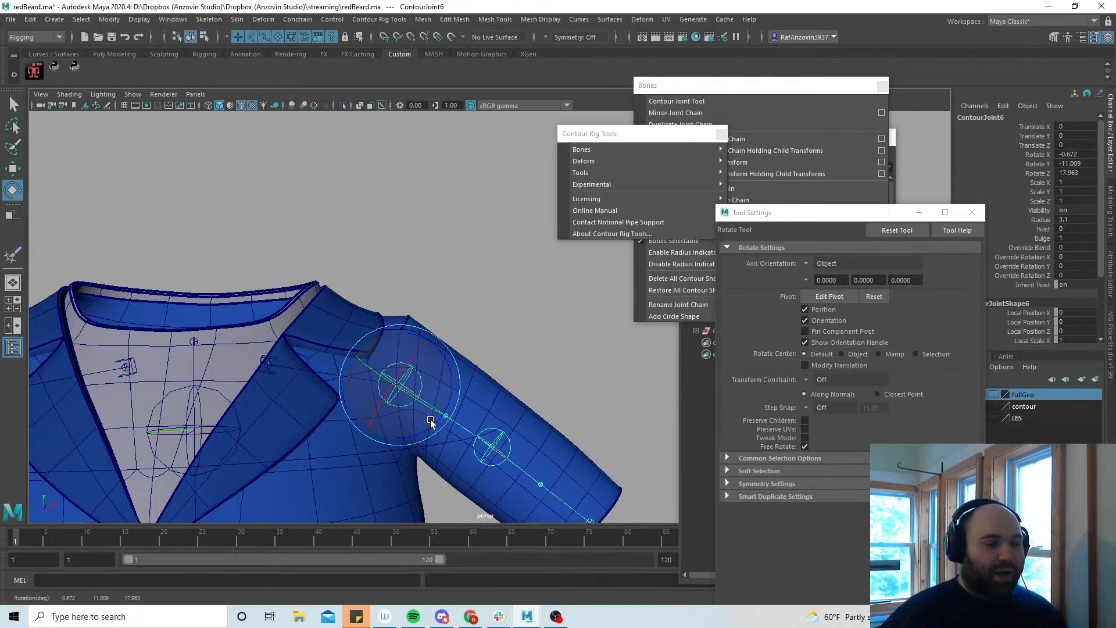
# Turn off Inherit Twist on the left shoulder joint and twist it to about 72 degrees around X
pyautogui.click(1069, 285)
pyautogui.write('0')
pyautogui.press('Return')
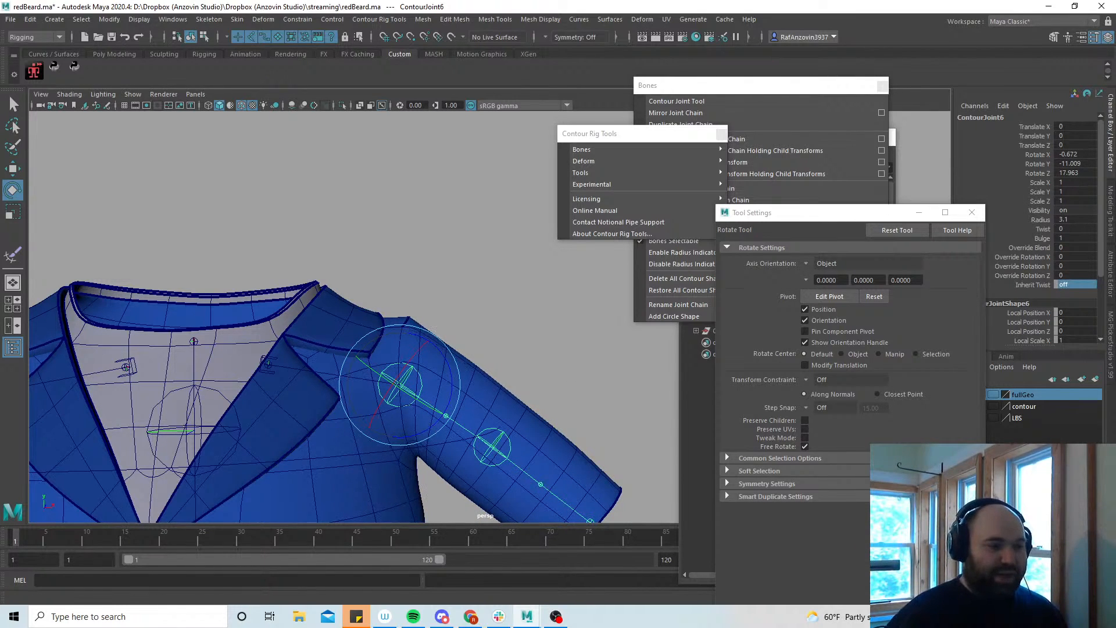
pyautogui.moveTo(371, 417); pyautogui.dragTo(419, 360)
pyautogui.moveTo(465, 426)
pyautogui.keyDown('alt'); pyautogui.mouseDown()
pyautogui.moveTo(327, 422)
pyautogui.moveTo(463, 425)
pyautogui.mouseUp(); pyautogui.keyUp('alt')
pyautogui.moveTo(417, 351); pyautogui.dragTo(392, 403)
pyautogui.keyDown('alt'); pyautogui.moveTo(475, 474); pyautogui.dragTo(533, 329); pyautogui.keyUp('alt')
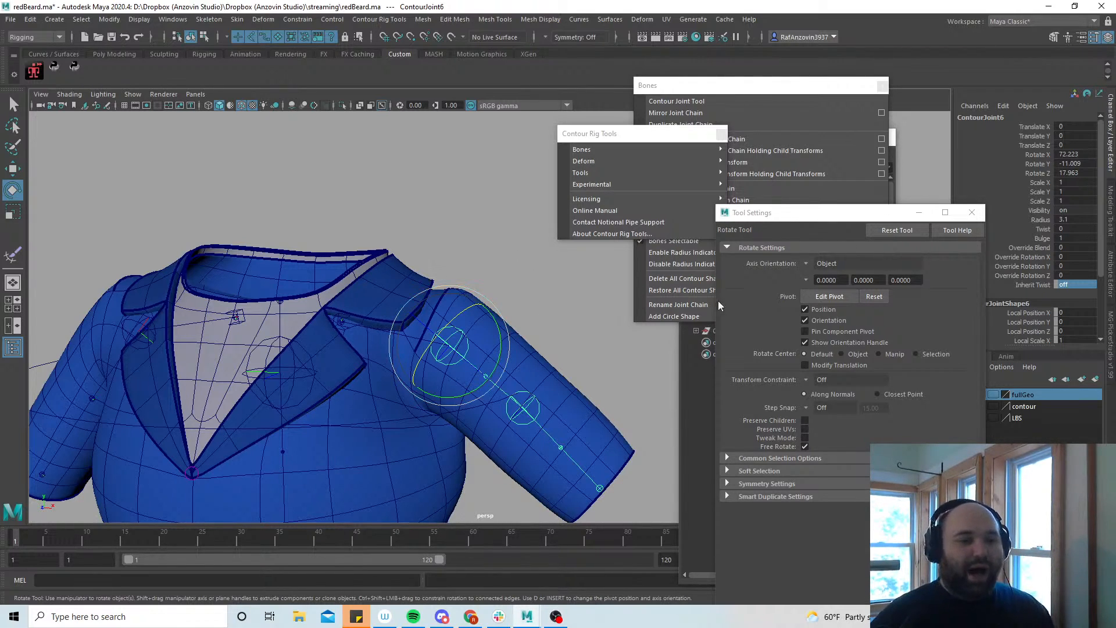
# Turn Inherit Twist on for the left shoulder joint and twist it again to compare the deformation
pyautogui.click(1086, 285)
pyautogui.write('1')
pyautogui.press('Return')
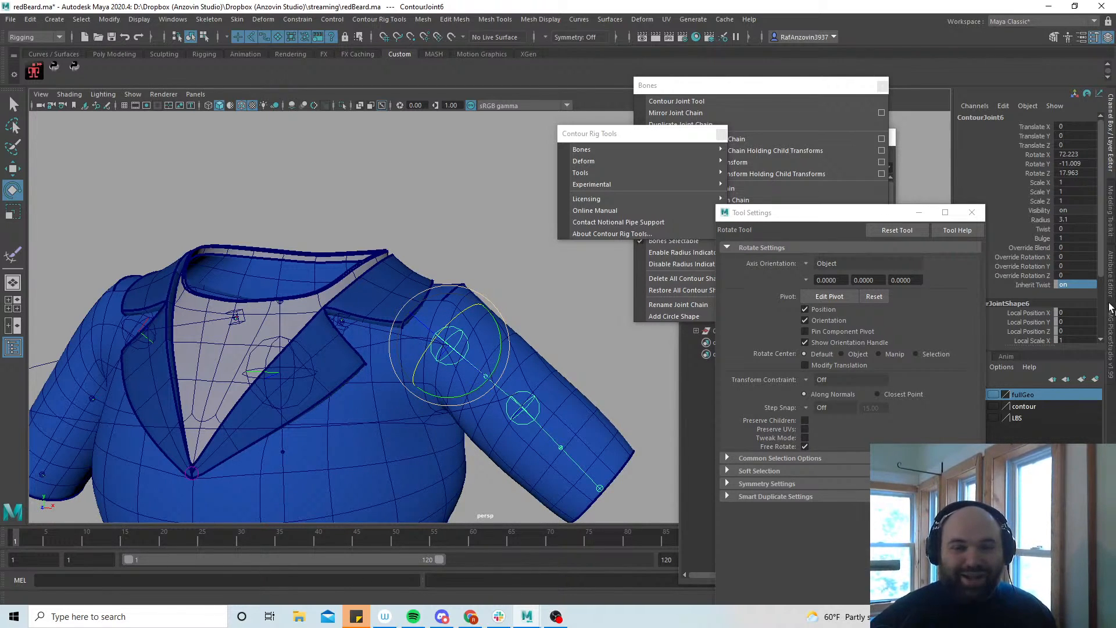
pyautogui.moveTo(418, 366); pyautogui.dragTo(474, 323)
pyautogui.keyDown('alt'); pyautogui.moveTo(616, 312); pyautogui.dragTo(605, 308, button='middle'); pyautogui.keyUp('alt')
# Zero out the left shoulder joint's Rotate X, Y and Z after the twist test
pyautogui.moveTo(1083, 155); pyautogui.dragTo(1085, 171)
pyautogui.write('0')
pyautogui.press('Return')
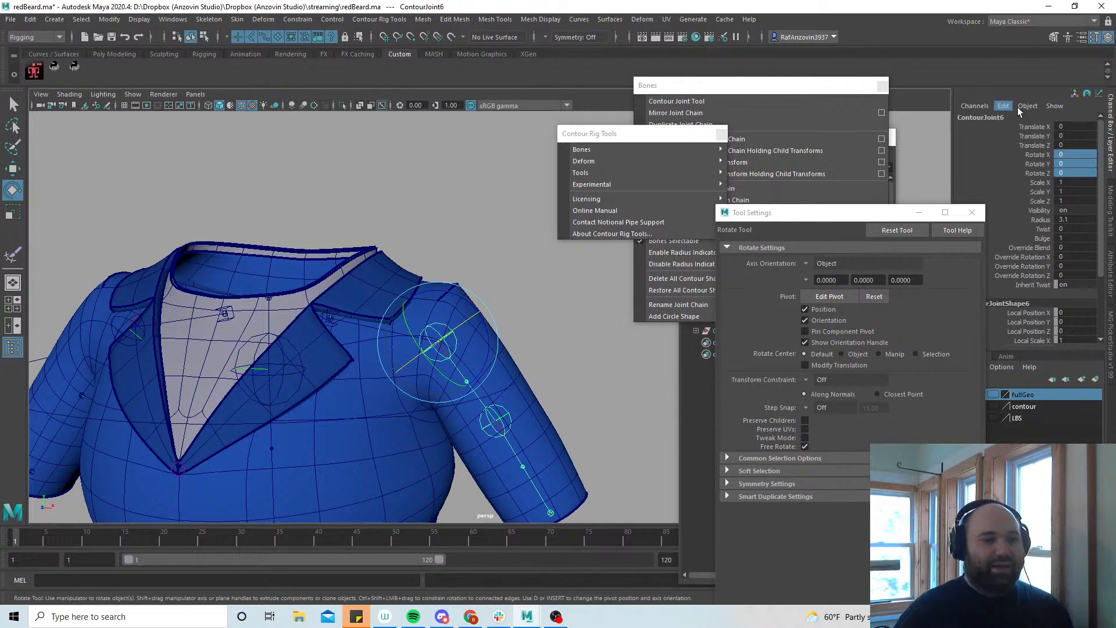
# Try rotating the left shoulder joint around X, Y and Z separately, undoing each rotation
pyautogui.click(1038, 155)
pyautogui.moveTo(543, 301); pyautogui.dragTo(468, 318, button='middle')
pyautogui.hotkey('ctrl', 'z')
pyautogui.click(1039, 164)
pyautogui.hotkey('ctrl', 'z')
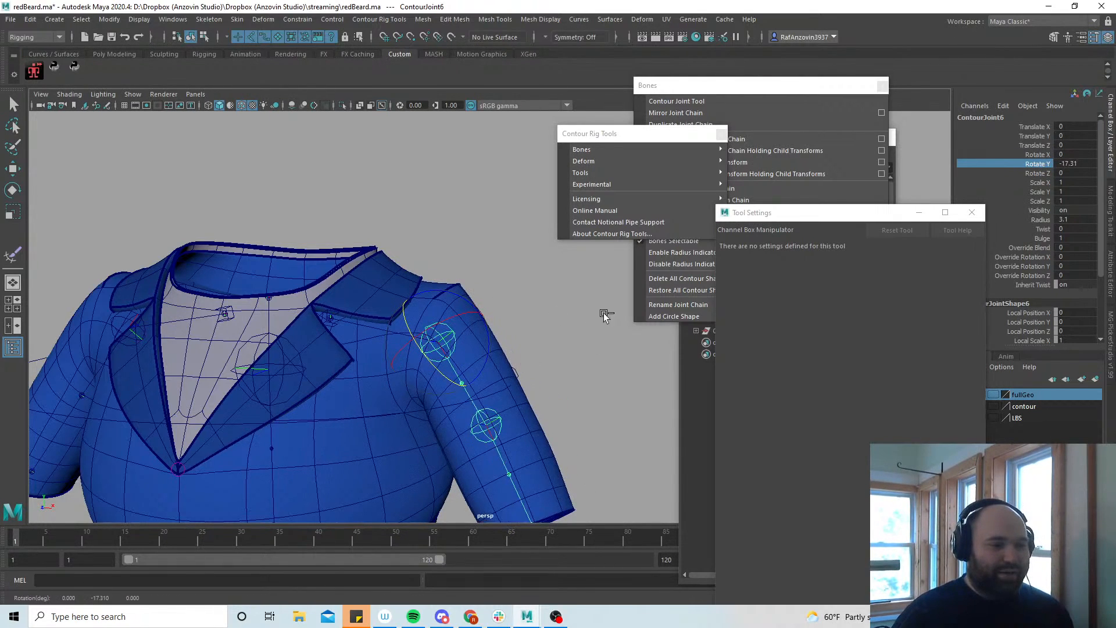
pyautogui.click(1039, 173)
pyautogui.moveTo(563, 314); pyautogui.dragTo(406, 343, button='middle')
pyautogui.hotkey('ctrl', 'z')
# Try rotating the left shoulder joint to about 81 degrees in Y, inspect the shoulder, and undo the rotation
pyautogui.click(1041, 164)
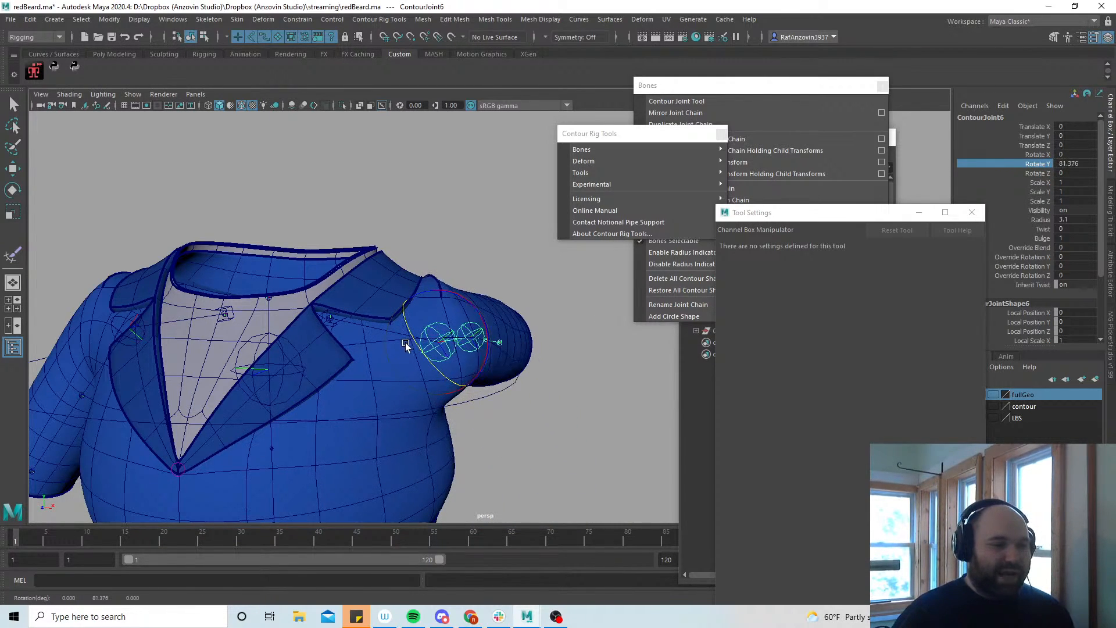
pyautogui.keyDown('alt'); pyautogui.moveTo(405, 344); pyautogui.dragTo(382, 411); pyautogui.keyUp('alt')
pyautogui.keyDown('alt'); pyautogui.moveTo(382, 411); pyautogui.dragTo(511, 406, button='right'); pyautogui.keyUp('alt')
pyautogui.keyDown('alt'); pyautogui.moveTo(511, 407); pyautogui.dragTo(504, 349); pyautogui.keyUp('alt')
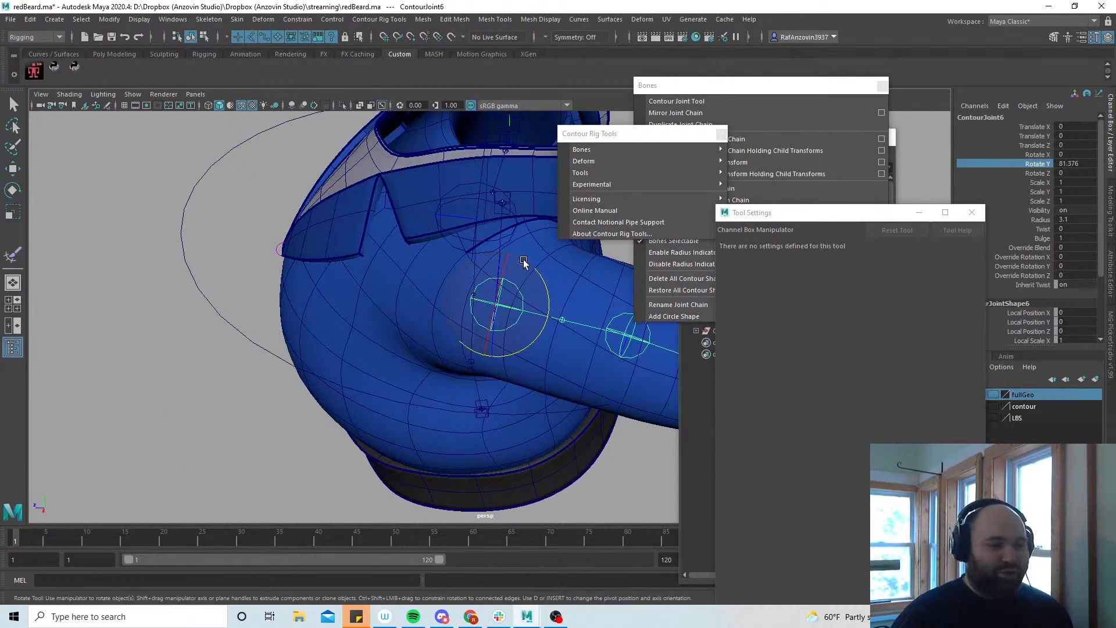
pyautogui.hotkey('ctrl', 'z')
# Examine the coat's left shoulder and sleeve in the unrotated pose from several angles
pyautogui.keyDown('alt'); pyautogui.moveTo(438, 401); pyautogui.dragTo(550, 377); pyautogui.keyUp('alt')
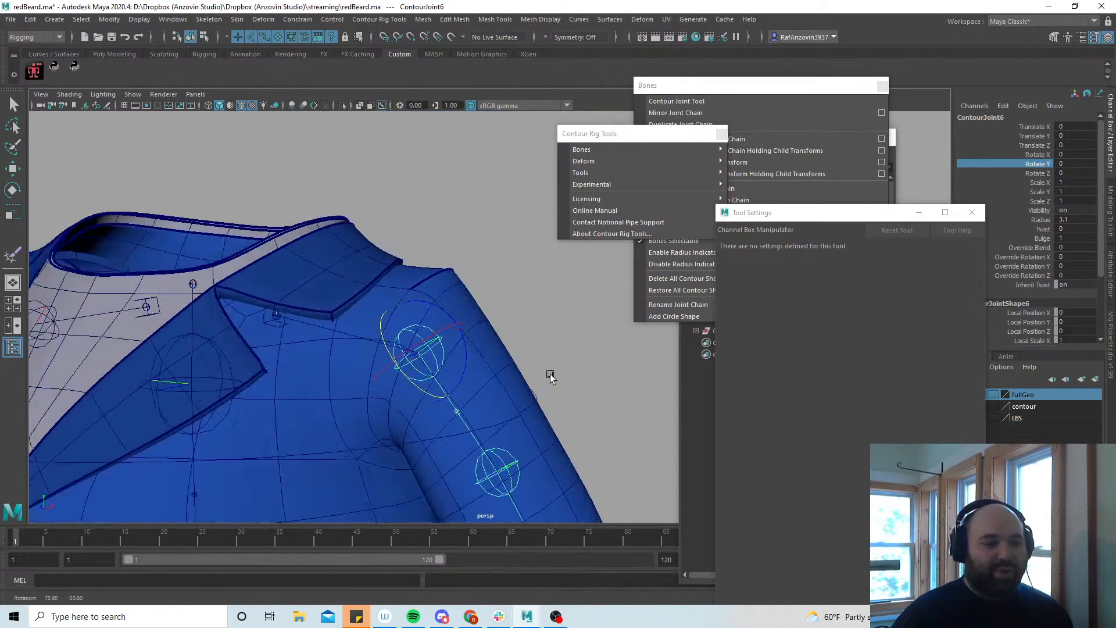
pyautogui.keyDown('alt'); pyautogui.moveTo(551, 377); pyautogui.dragTo(475, 413, button='right'); pyautogui.keyUp('alt')
pyautogui.keyDown('alt'); pyautogui.moveTo(475, 413); pyautogui.dragTo(470, 406); pyautogui.keyUp('alt')
pyautogui.keyDown('alt'); pyautogui.moveTo(451, 408); pyautogui.dragTo(473, 409, button='middle'); pyautogui.keyUp('alt')
pyautogui.keyDown('alt'); pyautogui.moveTo(473, 407); pyautogui.dragTo(522, 416); pyautogui.keyUp('alt')
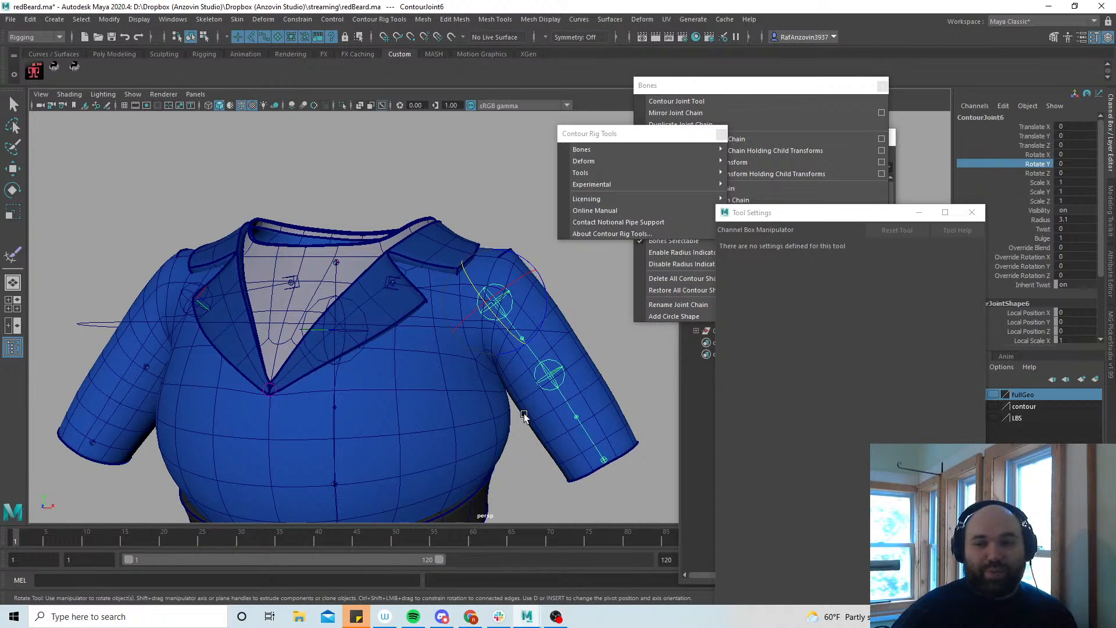
pyautogui.keyDown('alt'); pyautogui.moveTo(557, 364); pyautogui.dragTo(545, 377); pyautogui.keyUp('alt')
pyautogui.moveTo(545, 376)
pyautogui.keyDown('alt'); pyautogui.mouseDown(button='right')
pyautogui.moveTo(610, 399)
pyautogui.moveTo(557, 381)
pyautogui.mouseUp(button='right'); pyautogui.keyUp('alt')
pyautogui.keyDown('alt'); pyautogui.moveTo(557, 381); pyautogui.dragTo(609, 343); pyautogui.keyUp('alt')
# Try rotating the left shoulder joint freely with the Rotate tool, and undo the rotation
pyautogui.press('e')
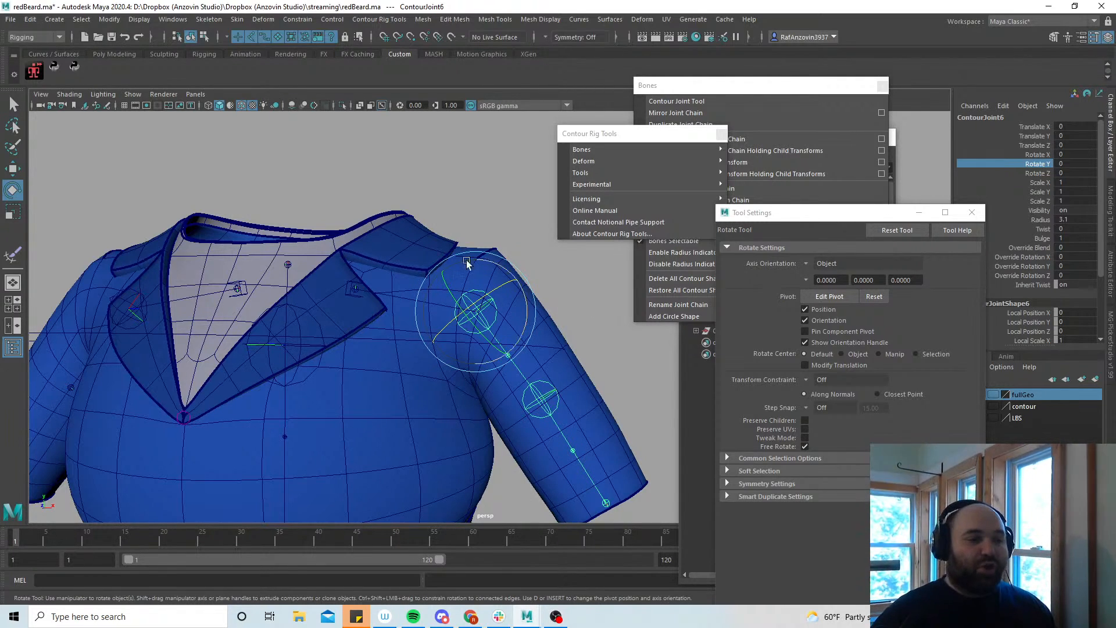
pyautogui.keyDown('alt'); pyautogui.moveTo(571, 362); pyautogui.dragTo(534, 365); pyautogui.keyUp('alt')
pyautogui.moveTo(508, 326); pyautogui.dragTo(567, 343)
pyautogui.hotkey('ctrl', 'z')
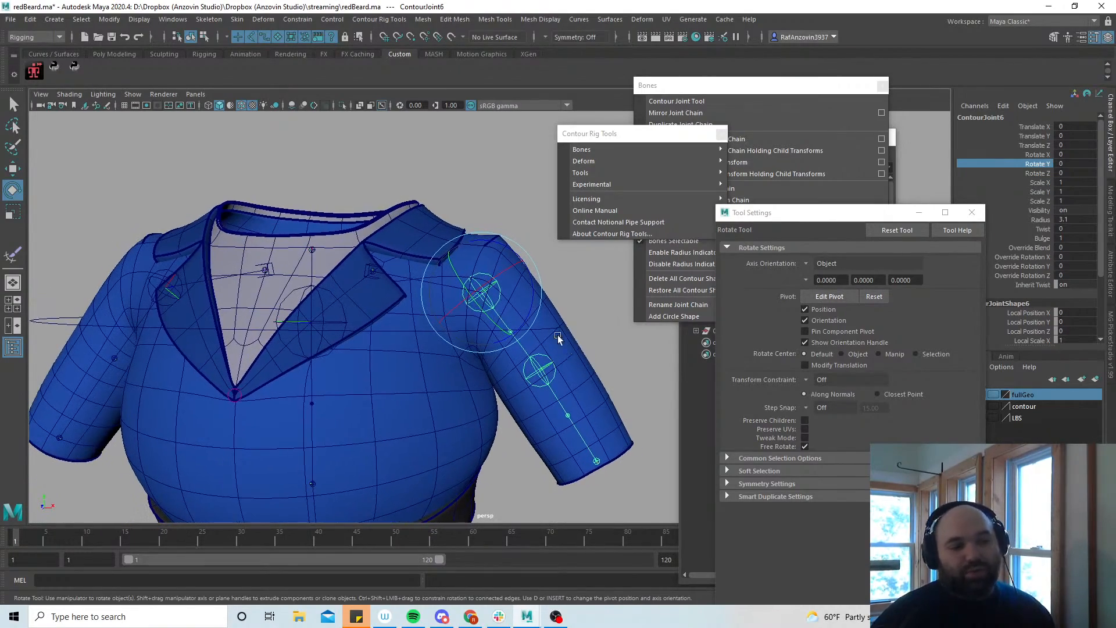
# Try rotating the left shoulder joint to about -4, -10 and 19 degrees in X, Y and Z, and undo it
pyautogui.keyDown('alt'); pyautogui.moveTo(533, 347); pyautogui.dragTo(537, 361, button='middle'); pyautogui.keyUp('alt')
pyautogui.moveTo(517, 322); pyautogui.dragTo(513, 306)
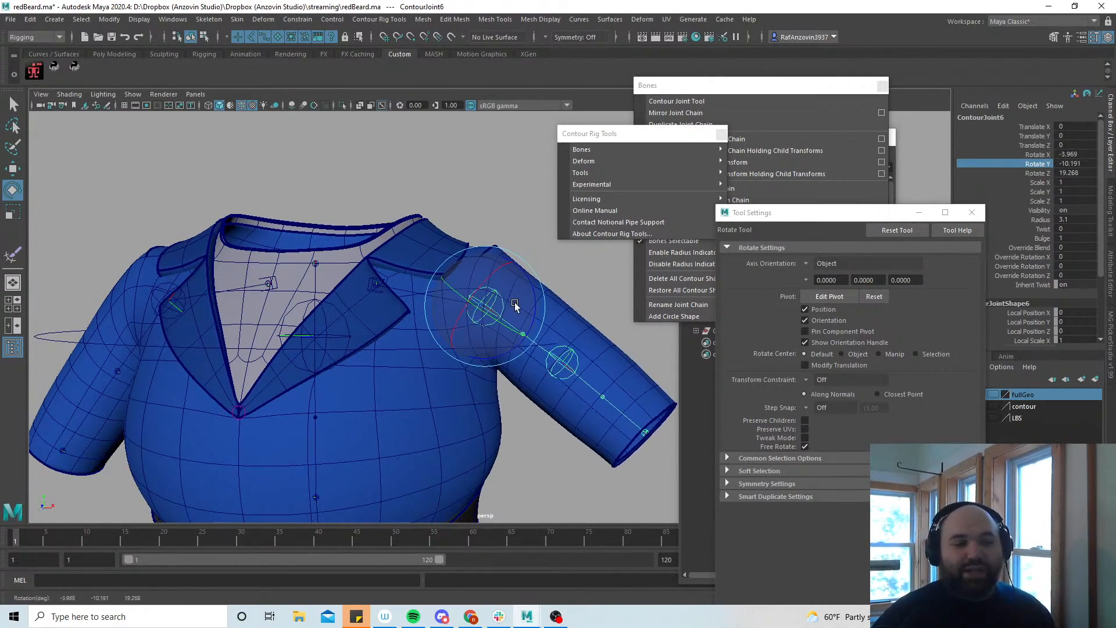
pyautogui.hotkey('ctrl', 'z')
pyautogui.keyDown('alt'); pyautogui.moveTo(585, 361); pyautogui.dragTo(574, 309); pyautogui.keyUp('alt')
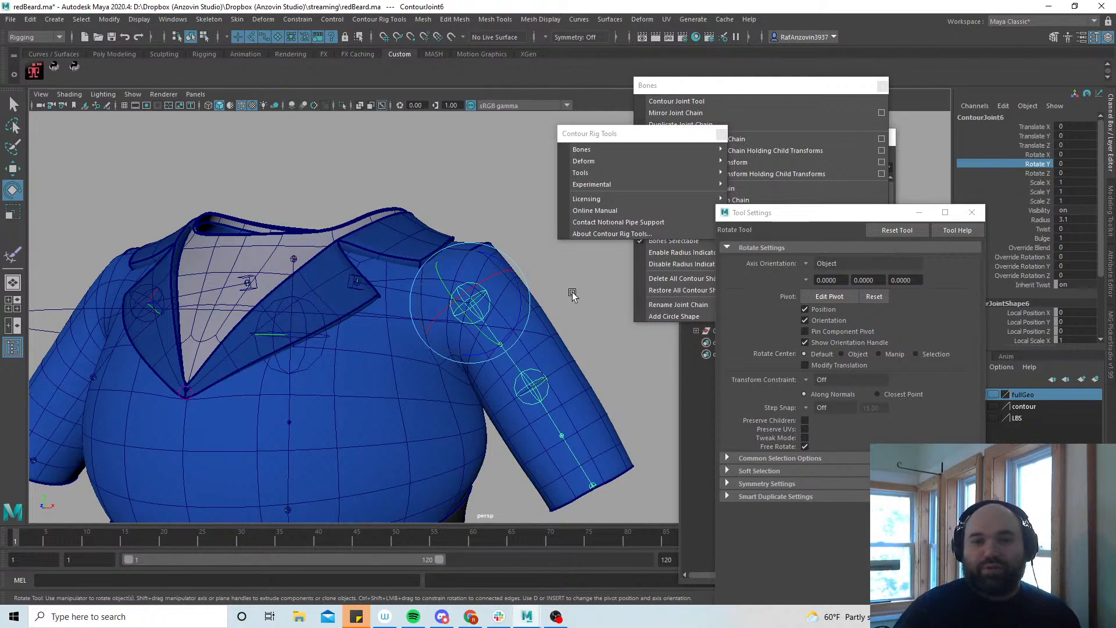
# Select the joint midway along the left sleeve, try changing its Twist, and undo the change
pyautogui.click(544, 380)
pyautogui.keyDown('alt'); pyautogui.moveTo(532, 428); pyautogui.dragTo(507, 384); pyautogui.keyUp('alt')
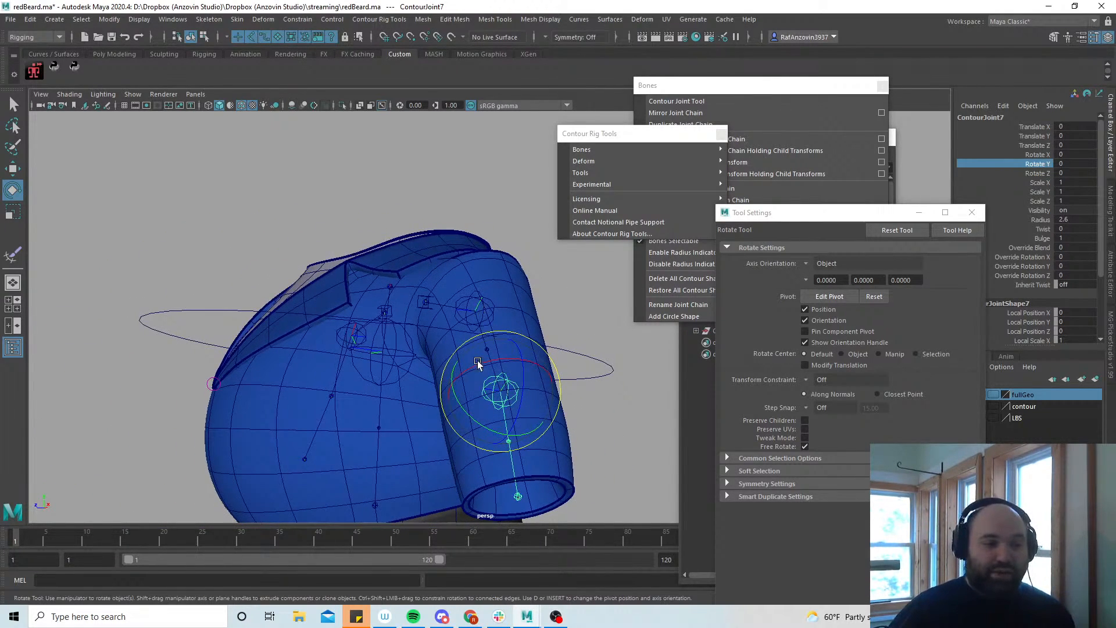
pyautogui.keyDown('alt'); pyautogui.moveTo(460, 325); pyautogui.dragTo(481, 306); pyautogui.keyUp('alt')
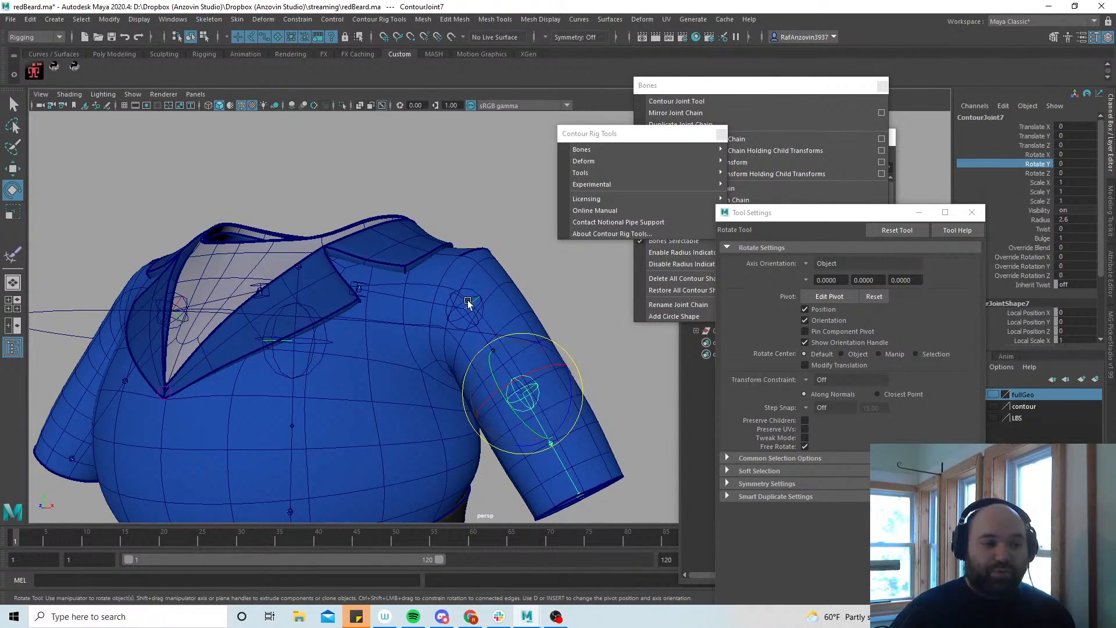
pyautogui.keyDown('alt'); pyautogui.moveTo(533, 410); pyautogui.dragTo(573, 343); pyautogui.keyUp('alt')
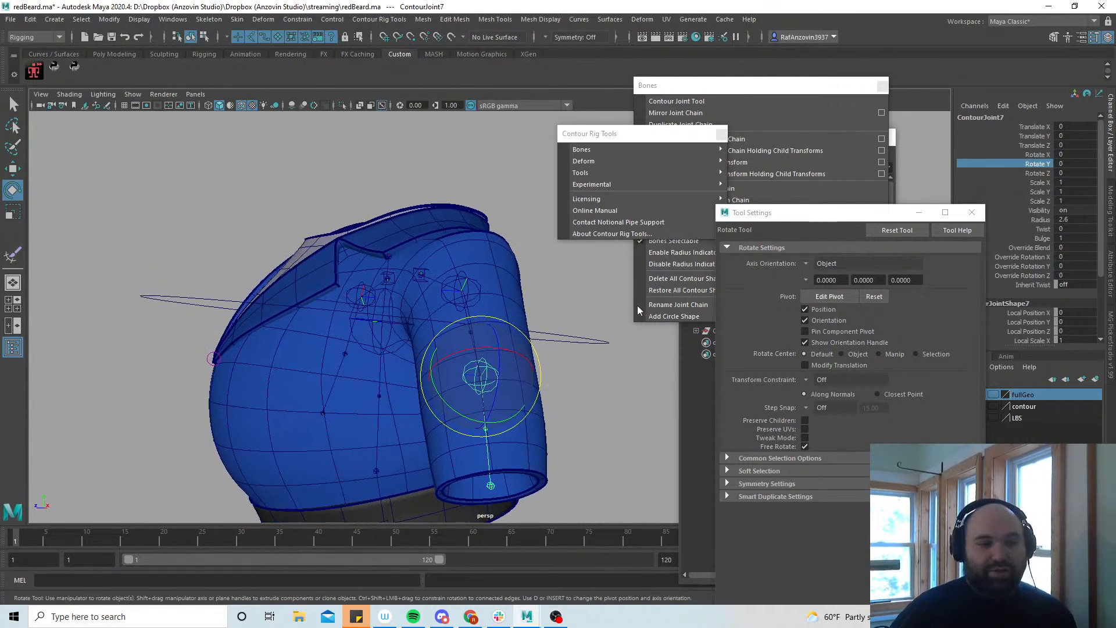
pyautogui.click(1041, 229)
pyautogui.moveTo(572, 427); pyautogui.dragTo(775, 432, button='middle')
pyautogui.hotkey('ctrl', 'z')
pyautogui.keyDown('alt'); pyautogui.moveTo(553, 405); pyautogui.dragTo(560, 406, button='middle'); pyautogui.keyUp('alt')
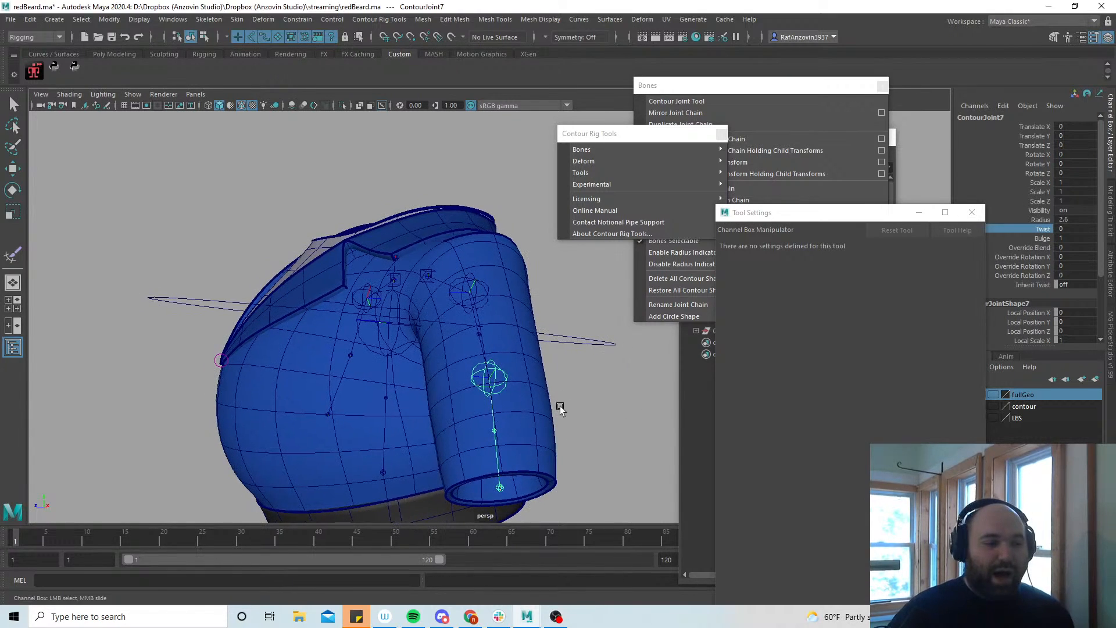
# Try rotating the left mid-sleeve joint about -91 degrees in X with the Rotate tool, and undo the rotation
pyautogui.press('e')
pyautogui.moveTo(436, 361); pyautogui.dragTo(534, 374)
pyautogui.keyDown('alt'); pyautogui.moveTo(603, 463); pyautogui.dragTo(555, 445); pyautogui.keyUp('alt')
pyautogui.hotkey('ctrl', 'z')
pyautogui.hotkey('ctrl', 'z')
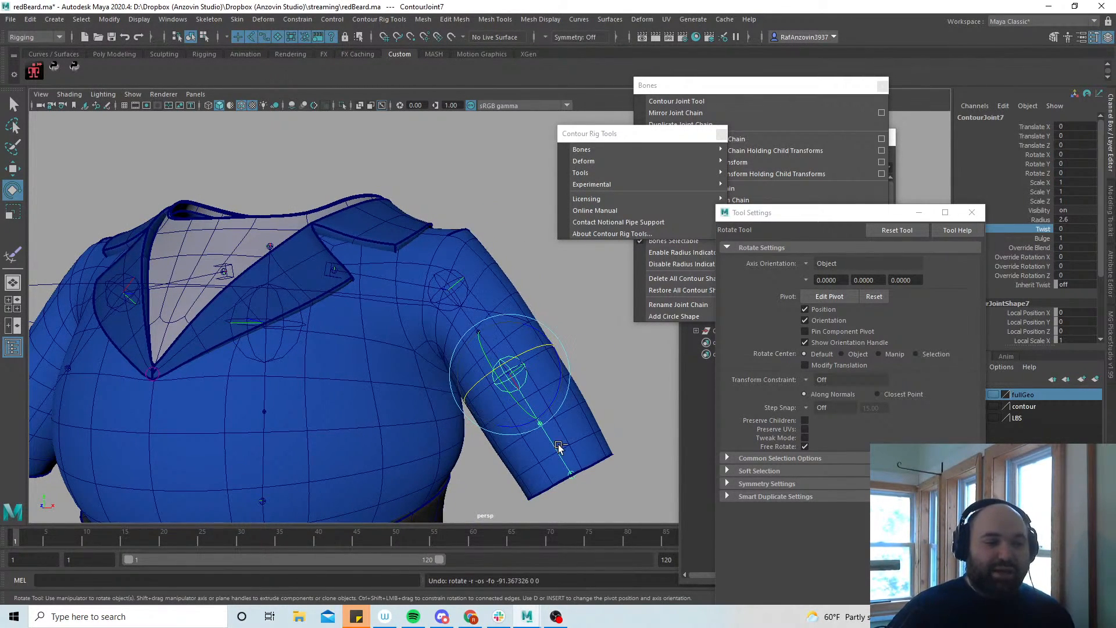
# Reselect the left mid-sleeve joint, try increasing its Twist to about 505, and undo the change
pyautogui.click(624, 366)
pyautogui.scroll(3, 595, 415)
pyautogui.moveTo(592, 417)
pyautogui.keyDown('alt'); pyautogui.mouseDown()
pyautogui.moveTo(593, 443)
pyautogui.moveTo(619, 460)
pyautogui.moveTo(582, 459)
pyautogui.moveTo(594, 435)
pyautogui.mouseUp(); pyautogui.keyUp('alt')
pyautogui.click(522, 340)
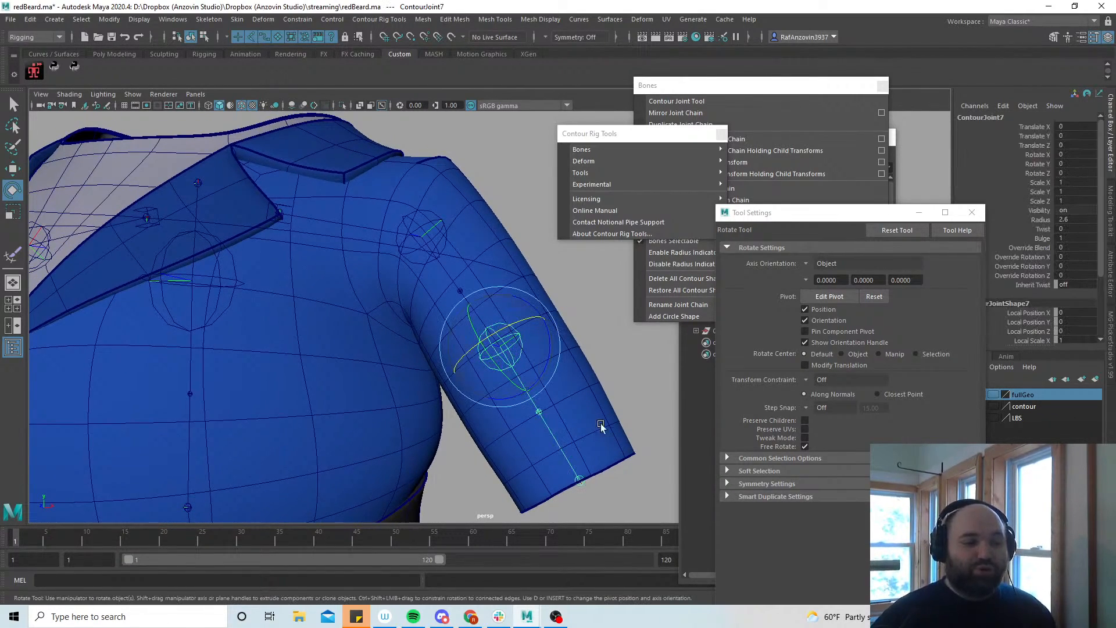
pyautogui.keyDown('alt'); pyautogui.moveTo(584, 422); pyautogui.dragTo(572, 427, button='middle'); pyautogui.keyUp('alt')
pyautogui.click(1041, 231)
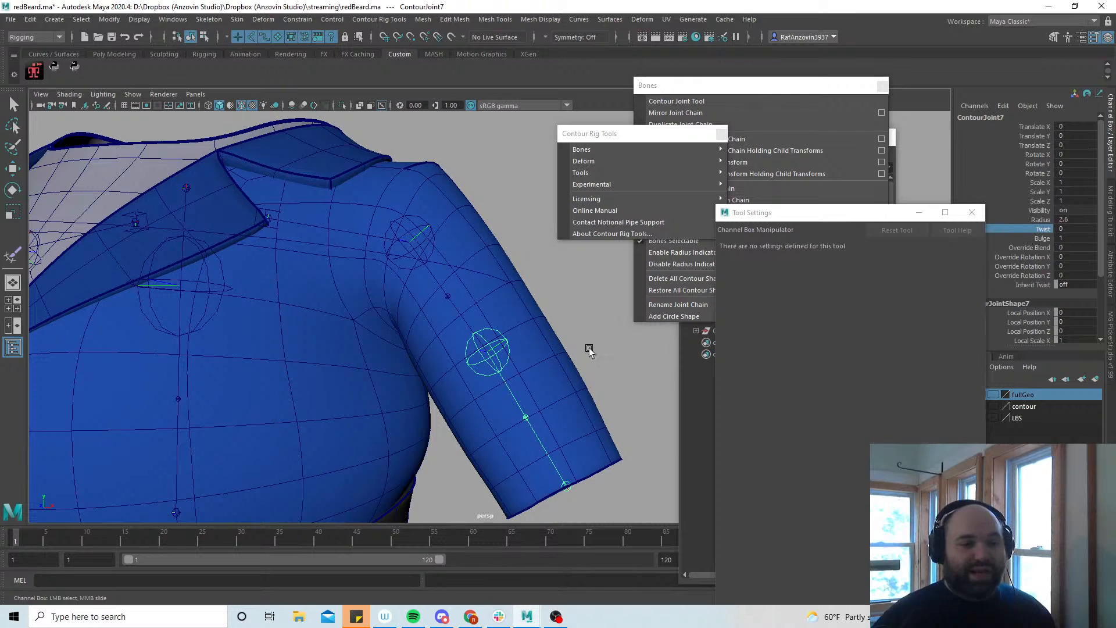
pyautogui.moveTo(380, 369); pyautogui.dragTo(635, 357, button='middle')
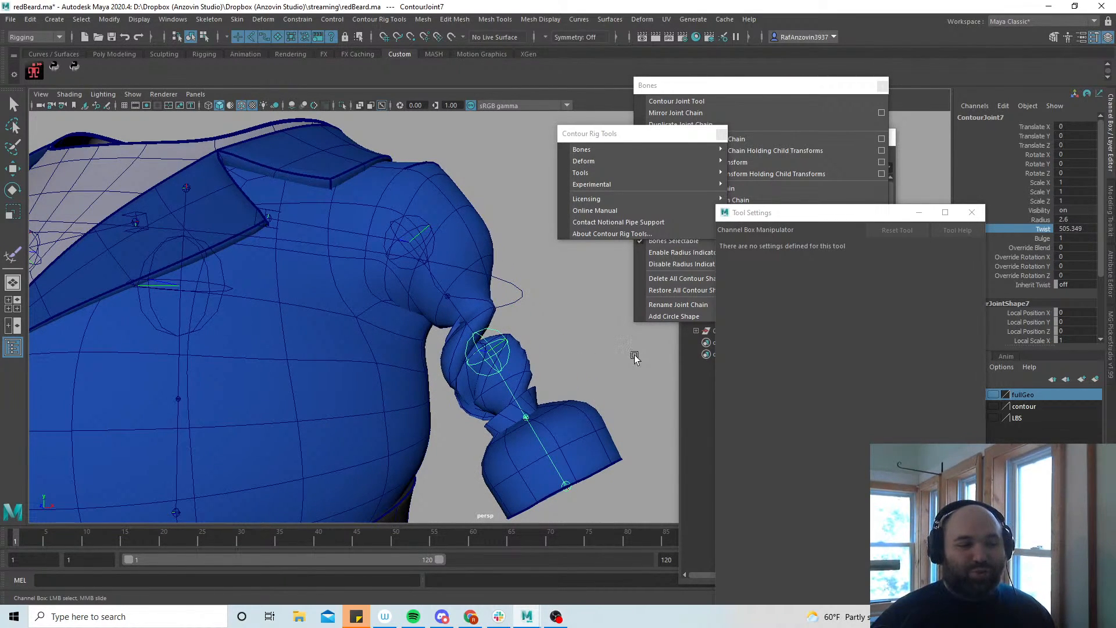
pyautogui.hotkey('ctrl', 'z')
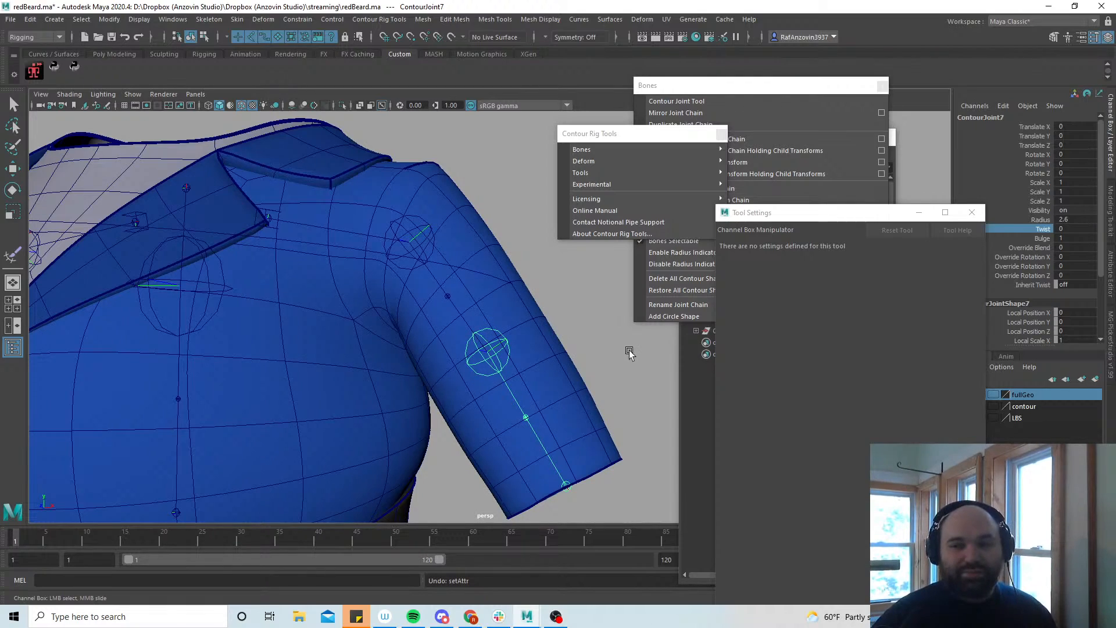
# Clear the selection and examine the whole coat and its joint layout from slightly different front angles
pyautogui.keyDown('alt'); pyautogui.moveTo(620, 364); pyautogui.dragTo(466, 374, button='right'); pyautogui.keyUp('alt')
pyautogui.keyDown('alt'); pyautogui.moveTo(466, 395); pyautogui.dragTo(494, 390, button='middle'); pyautogui.keyUp('alt')
pyautogui.keyDown('alt'); pyautogui.moveTo(495, 389); pyautogui.dragTo(518, 398); pyautogui.keyUp('alt')
pyautogui.press('e')
pyautogui.click(602, 282)
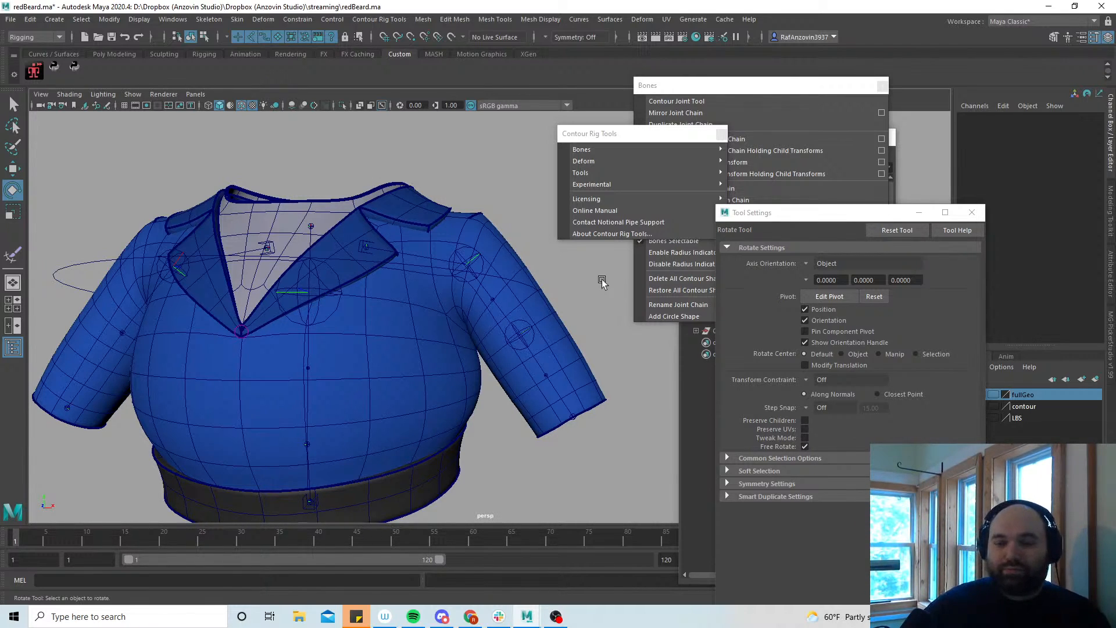
pyautogui.press('w')
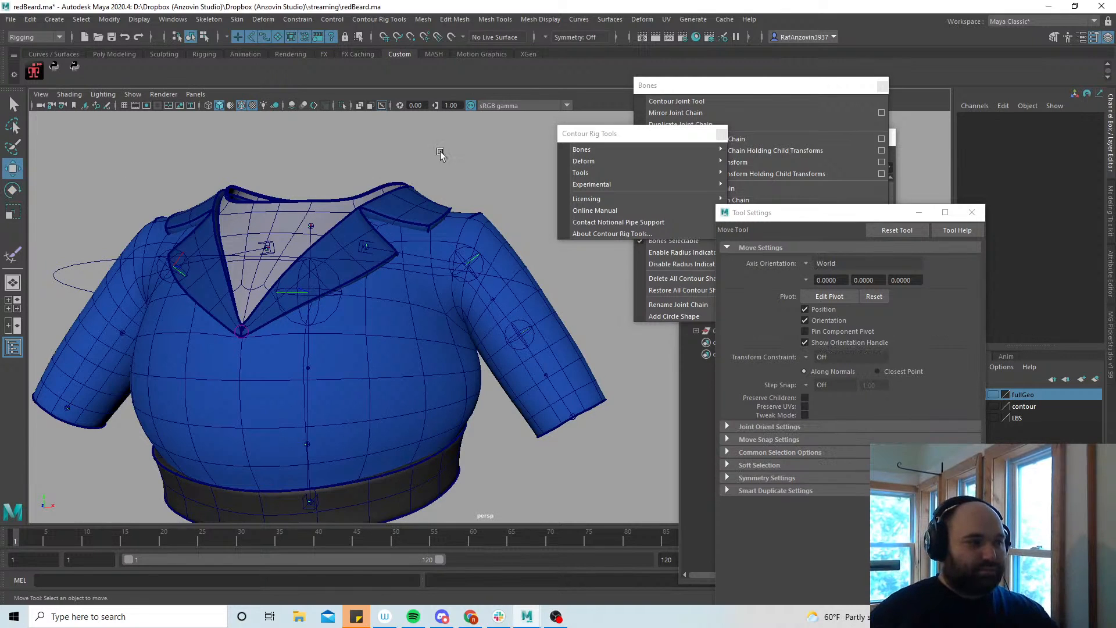
pyautogui.keyDown('alt'); pyautogui.moveTo(594, 353); pyautogui.dragTo(522, 393); pyautogui.keyUp('alt')
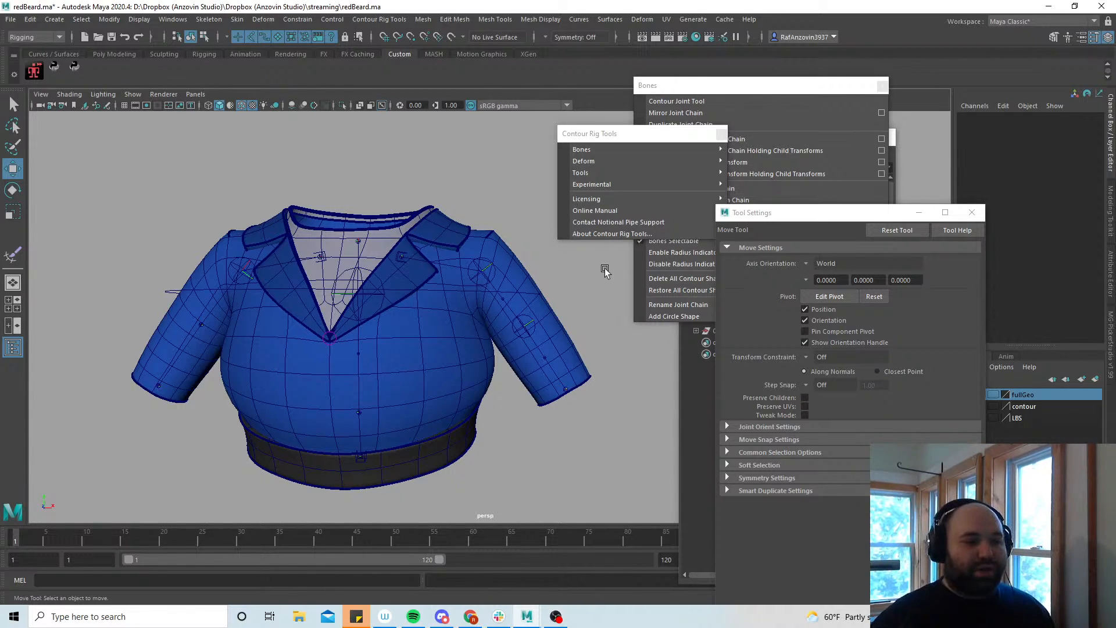
pyautogui.keyDown('alt'); pyautogui.moveTo(576, 271); pyautogui.dragTo(578, 262, button='middle'); pyautogui.keyUp('alt')
pyautogui.keyDown('alt'); pyautogui.moveTo(578, 262); pyautogui.dragTo(592, 268, button='right'); pyautogui.keyUp('alt')
pyautogui.keyDown('alt'); pyautogui.moveTo(592, 268); pyautogui.dragTo(593, 273, button='middle'); pyautogui.keyUp('alt')
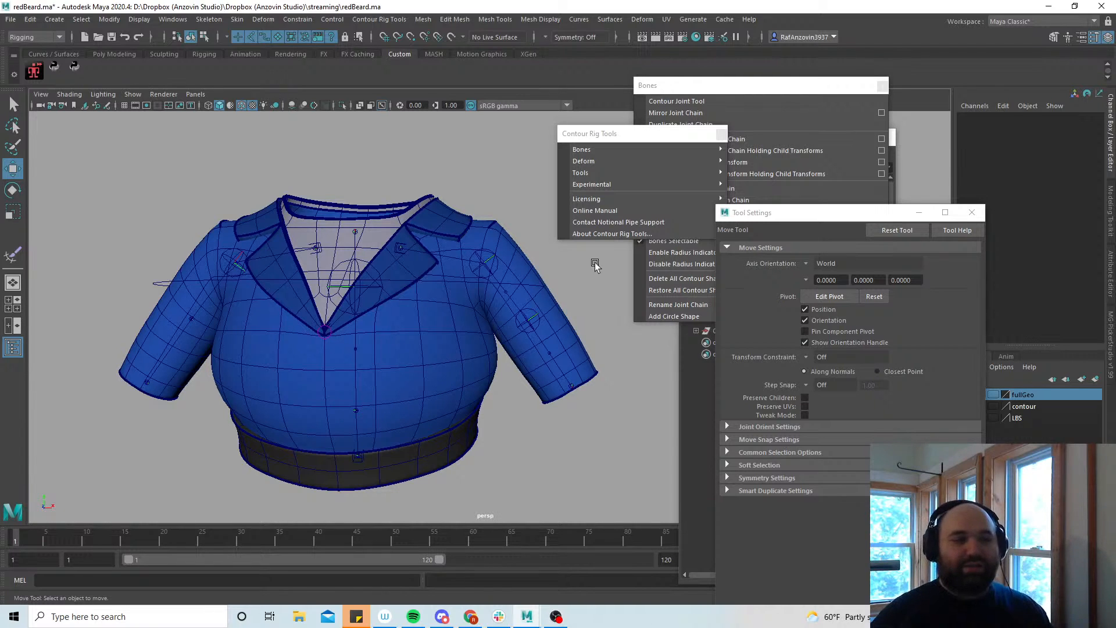
pyautogui.keyDown('alt'); pyautogui.moveTo(487, 409); pyautogui.dragTo(511, 415, button='right'); pyautogui.keyUp('alt')
pyautogui.keyDown('alt'); pyautogui.moveTo(510, 416); pyautogui.dragTo(517, 435, button='middle'); pyautogui.keyUp('alt')
pyautogui.keyDown('alt'); pyautogui.moveTo(517, 435); pyautogui.dragTo(536, 449); pyautogui.keyUp('alt')
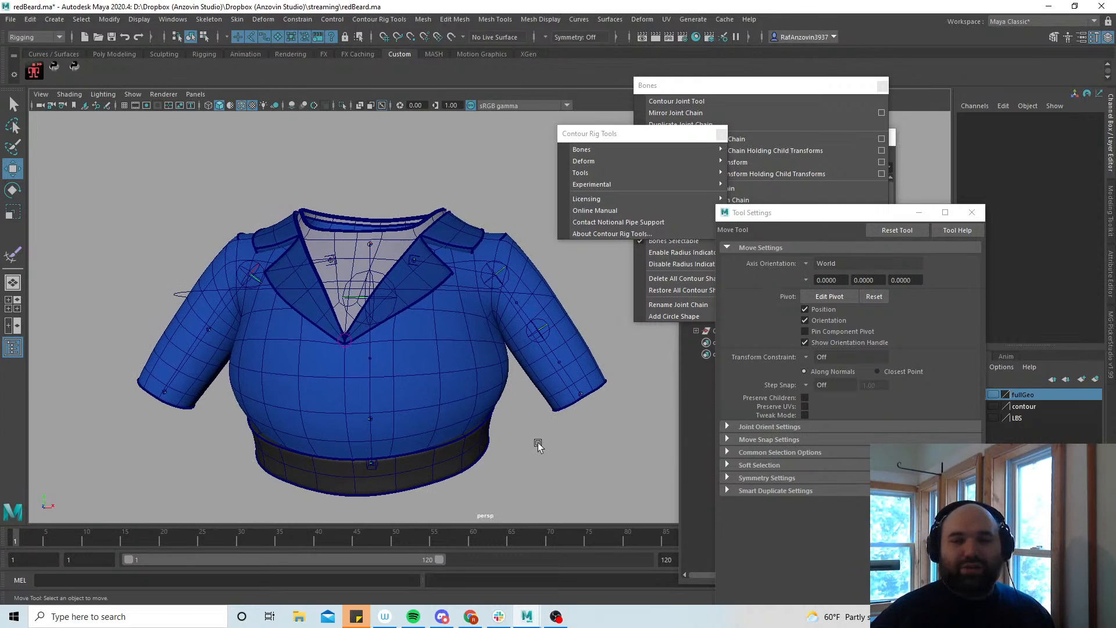
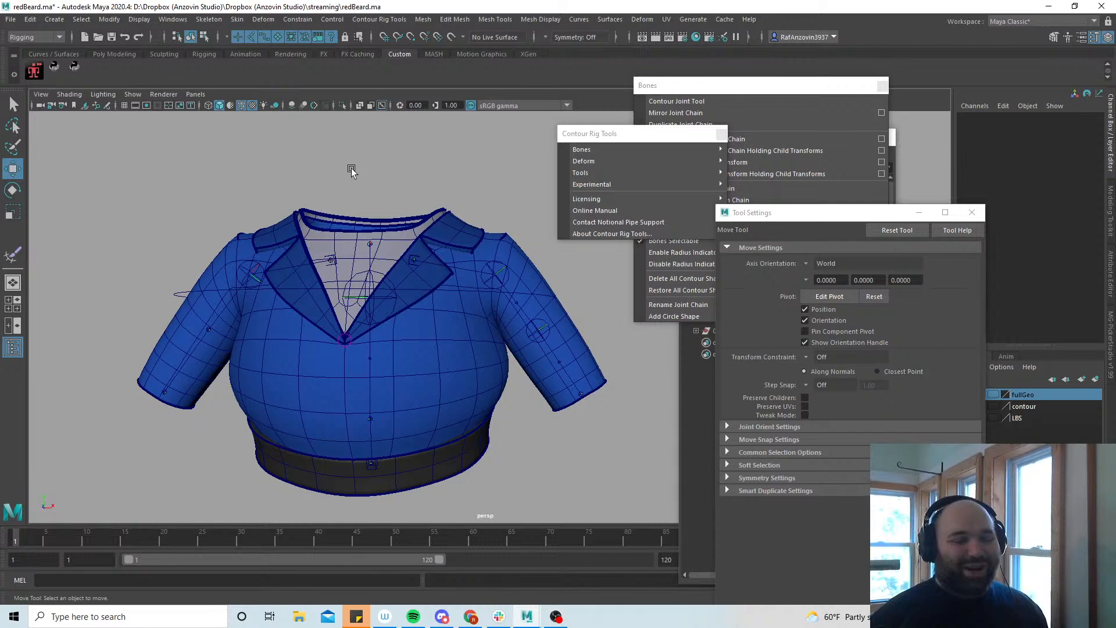
pyautogui.moveTo(542, 406)
pyautogui.keyDown('alt'); pyautogui.mouseDown(button='middle')
pyautogui.moveTo(533, 397)
pyautogui.moveTo(531, 420)
pyautogui.mouseUp(button='middle'); pyautogui.keyUp('alt')
pyautogui.scroll(1, 525, 416)
# Select the coat top mesh, move the Bones window clear of the Contour Rig Tools window, and look at its tool categories
pyautogui.click(488, 361)
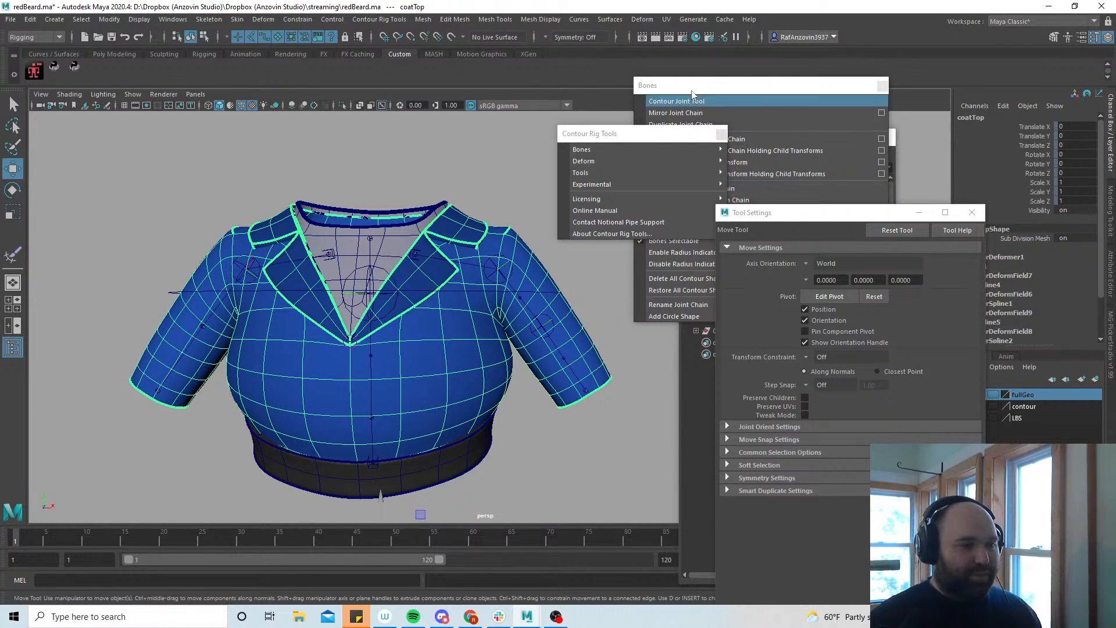
pyautogui.click(710, 87)
pyautogui.moveTo(710, 87); pyautogui.dragTo(813, 78)
pyautogui.moveTo(605, 162)
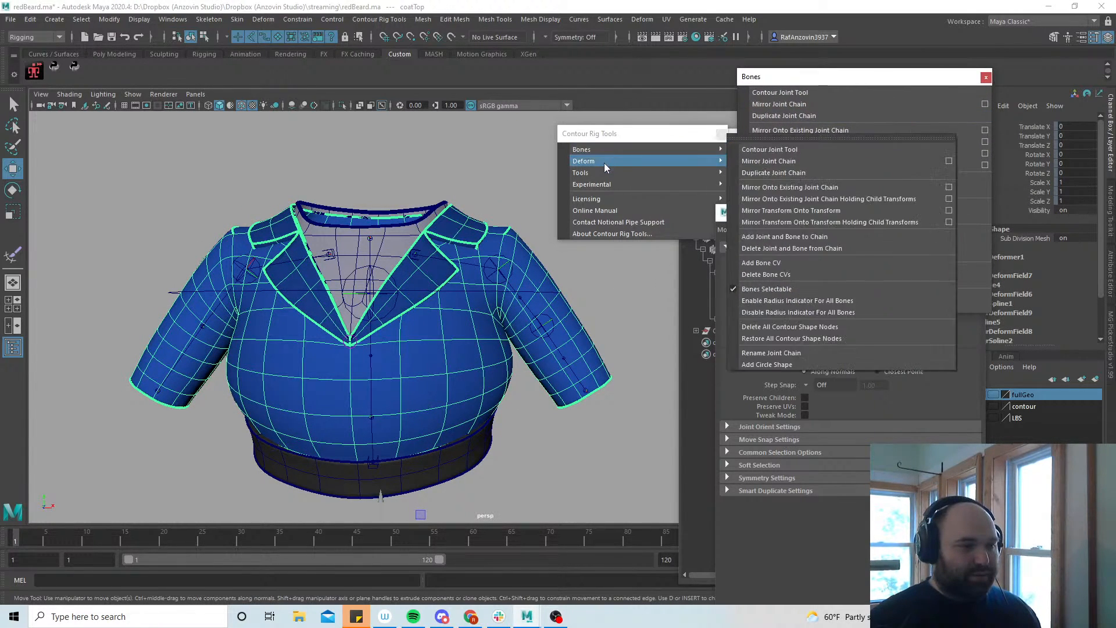
# Try rotating the right shoulder joint with the Rotate tool, undo the rotation, and clear the selection
pyautogui.press('e')
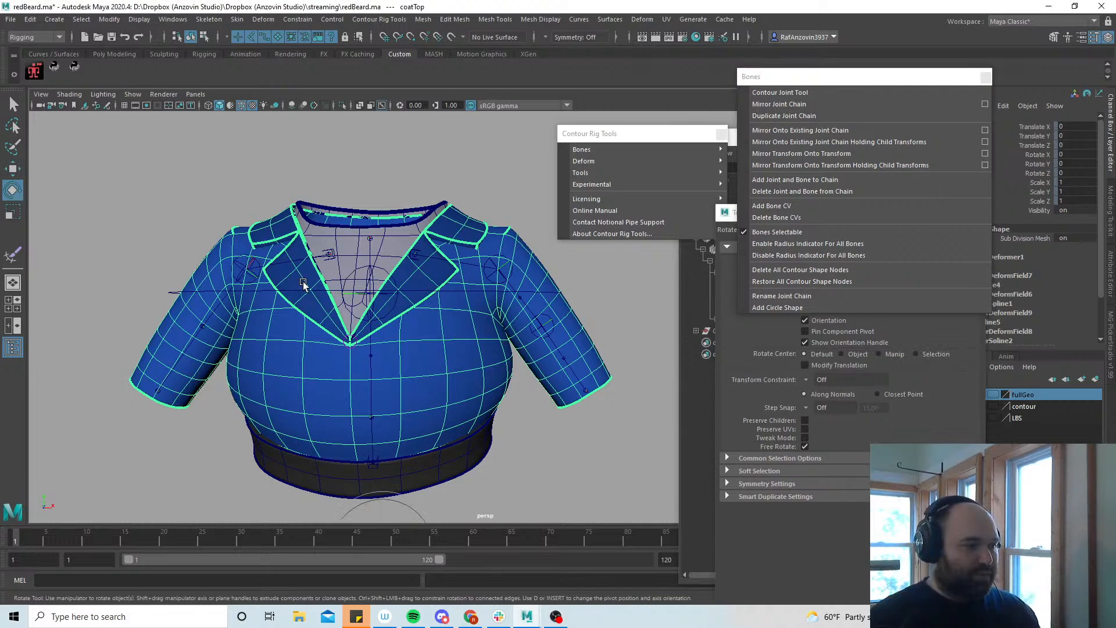
pyautogui.click(252, 260)
pyautogui.moveTo(230, 300); pyautogui.dragTo(263, 310)
pyautogui.hotkey('ctrl', 'z')
pyautogui.click(372, 124)
# Frame the whole coat from the front and save the scene
pyautogui.keyDown('alt'); pyautogui.moveTo(559, 362); pyautogui.dragTo(525, 370); pyautogui.keyUp('alt')
pyautogui.keyDown('alt'); pyautogui.moveTo(525, 370); pyautogui.dragTo(514, 382, button='right'); pyautogui.keyUp('alt')
pyautogui.keyDown('alt'); pyautogui.moveTo(514, 380); pyautogui.dragTo(517, 386, button='middle'); pyautogui.keyUp('alt')
pyautogui.keyDown('alt'); pyautogui.moveTo(516, 385); pyautogui.dragTo(518, 389); pyautogui.keyUp('alt')
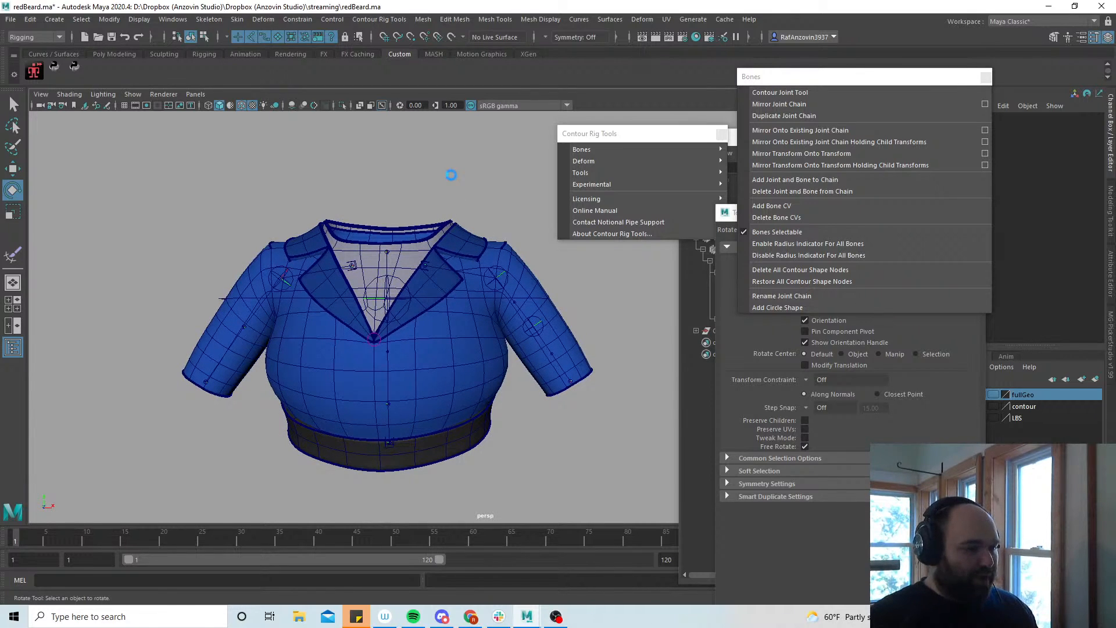
pyautogui.hotkey('ctrl', 's')
# Examine the coat in the unposed state from slightly different front angles and distances
pyautogui.keyDown('alt'); pyautogui.moveTo(483, 243); pyautogui.dragTo(492, 260); pyautogui.keyUp('alt')
pyautogui.keyDown('alt'); pyautogui.moveTo(492, 260); pyautogui.dragTo(502, 273, button='right'); pyautogui.keyUp('alt')
pyautogui.keyDown('alt'); pyautogui.moveTo(455, 267); pyautogui.dragTo(487, 283); pyautogui.keyUp('alt')
pyautogui.keyDown('alt'); pyautogui.moveTo(488, 284); pyautogui.dragTo(469, 308, button='right'); pyautogui.keyUp('alt')
pyautogui.keyDown('alt'); pyautogui.moveTo(480, 295); pyautogui.dragTo(483, 314, button='middle'); pyautogui.keyUp('alt')
pyautogui.moveTo(483, 314)
pyautogui.keyDown('alt'); pyautogui.mouseDown(button='right')
pyautogui.moveTo(468, 333)
pyautogui.moveTo(474, 312)
pyautogui.moveTo(476, 323)
pyautogui.mouseUp(button='right'); pyautogui.keyUp('alt')
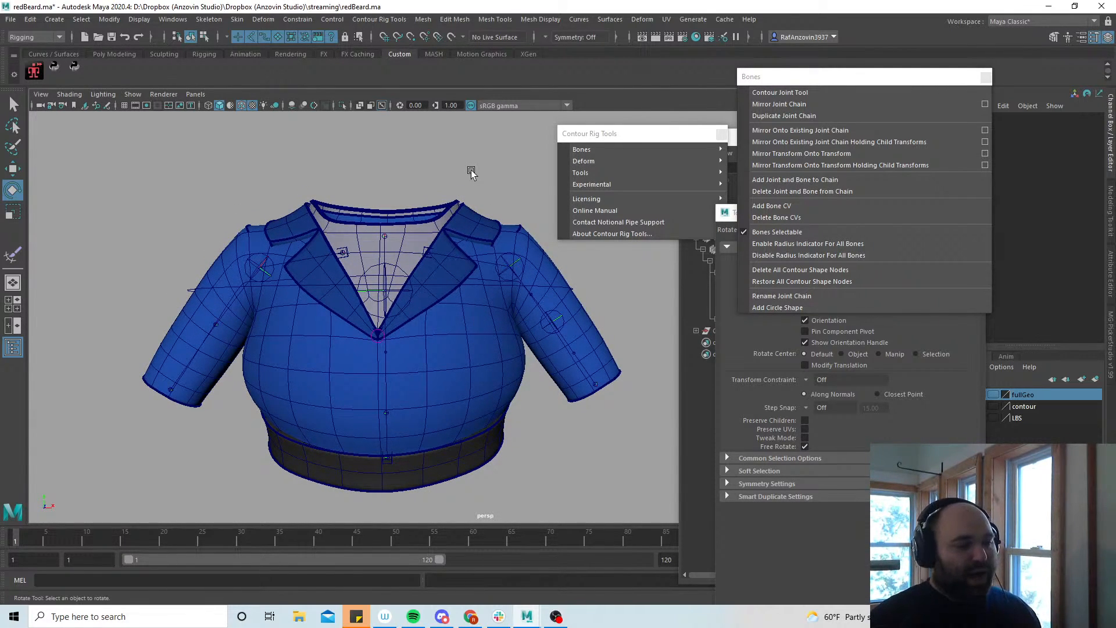
pyautogui.keyDown('alt'); pyautogui.moveTo(524, 356); pyautogui.dragTo(515, 361); pyautogui.keyUp('alt')
pyautogui.keyDown('alt'); pyautogui.moveTo(515, 361); pyautogui.dragTo(526, 380, button='right'); pyautogui.keyUp('alt')
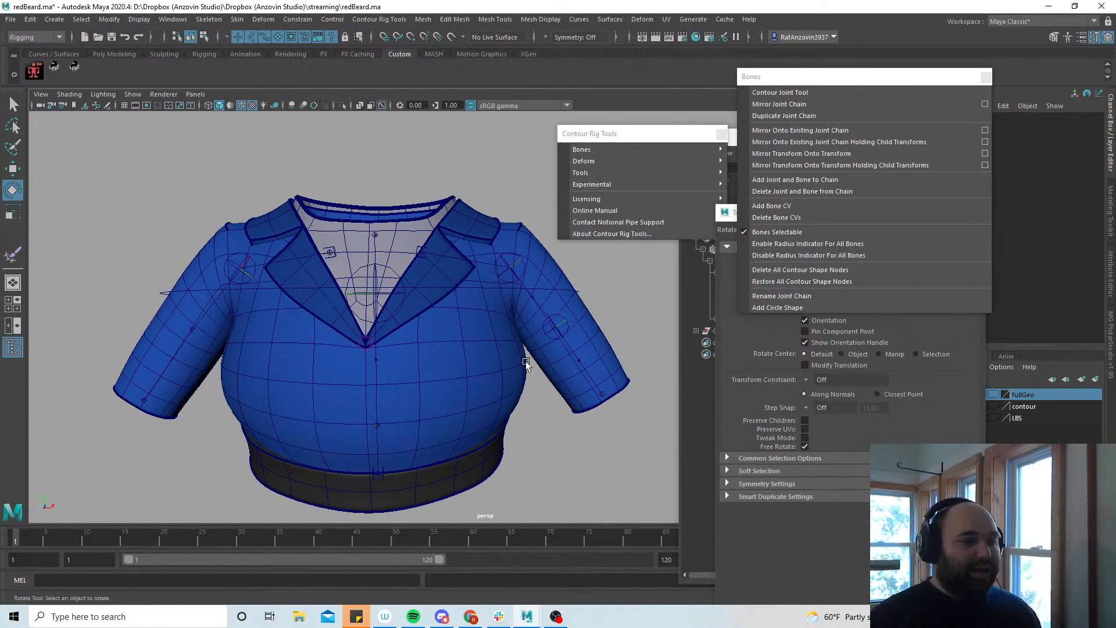
# Try moving the chest aim control slightly and rotating it to about -19, -1 and -10 degrees, and undo both changes
pyautogui.click(383, 294)
pyautogui.press('w')
pyautogui.moveTo(372, 292)
pyautogui.mouseDown()
pyautogui.moveTo(379, 278)
pyautogui.moveTo(376, 288)
pyautogui.mouseUp()
pyautogui.press('e')
pyautogui.moveTo(431, 319); pyautogui.dragTo(403, 306)
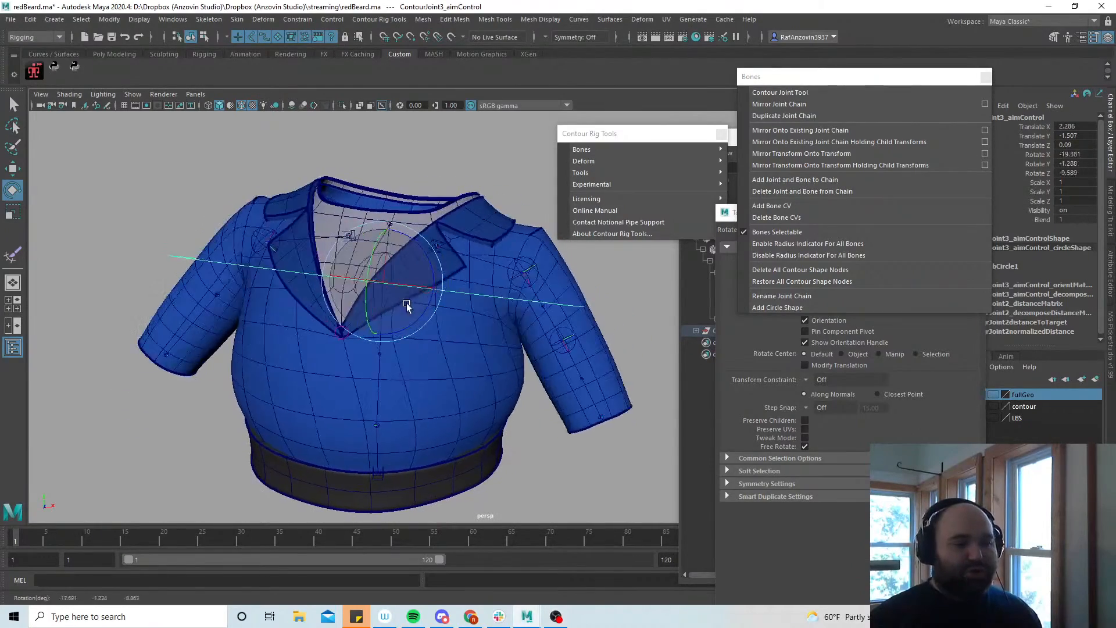
pyautogui.hotkey('ctrl', 'z')
pyautogui.hotkey('ctrl', 'z')
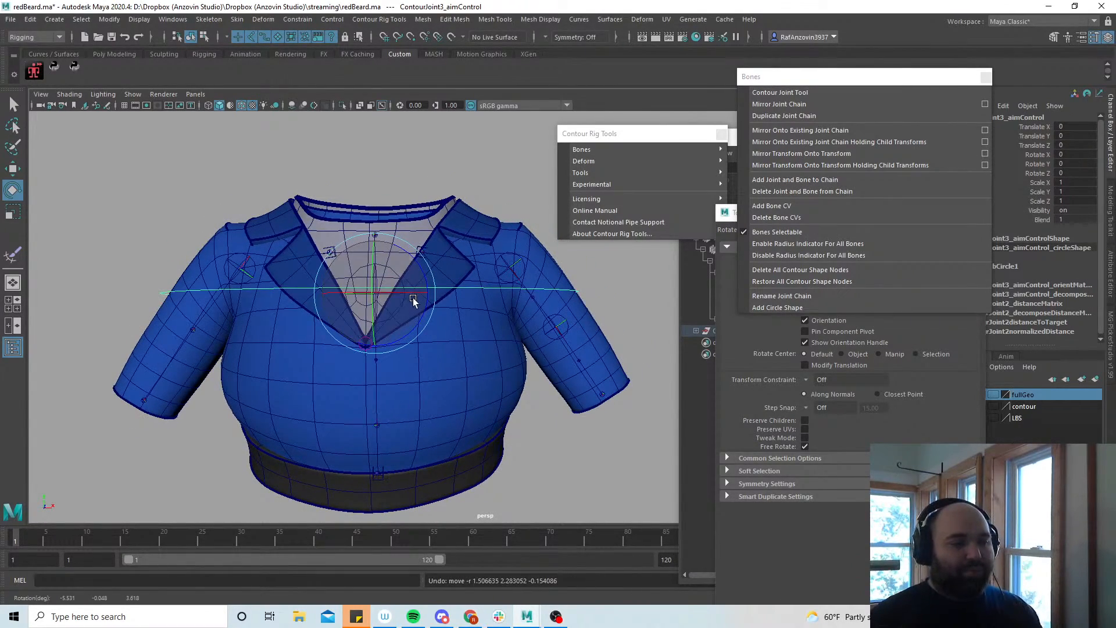
# Try moving the chest aim control upward by about 9.9 units, undo the move, and clear the selection
pyautogui.press('w')
pyautogui.keyDown('alt'); pyautogui.moveTo(558, 437); pyautogui.dragTo(539, 424); pyautogui.keyUp('alt')
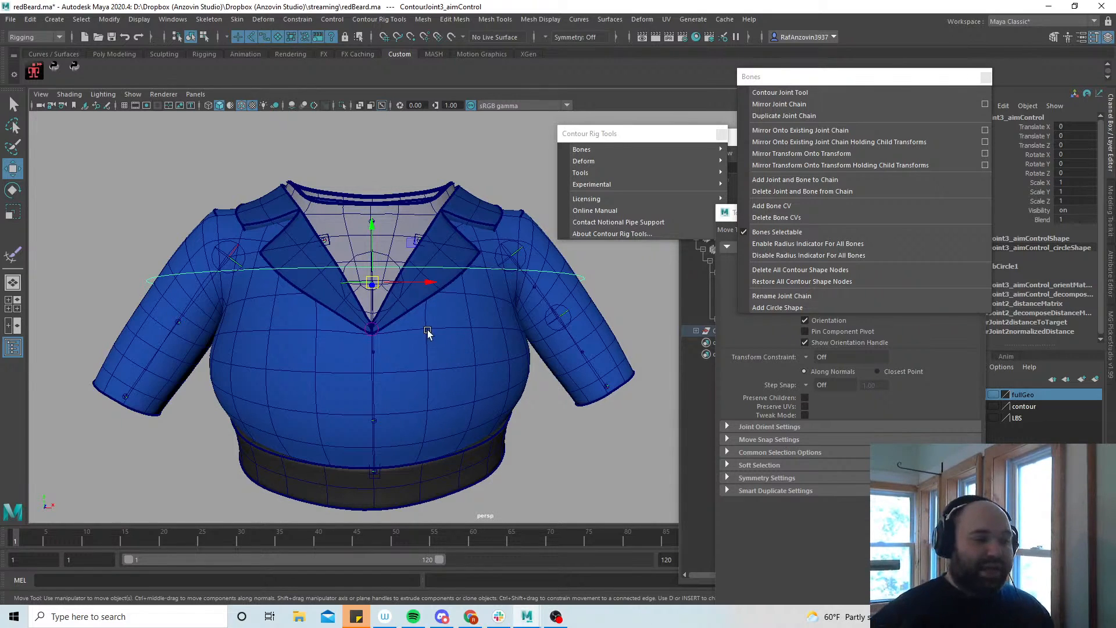
pyautogui.moveTo(377, 292); pyautogui.dragTo(376, 239)
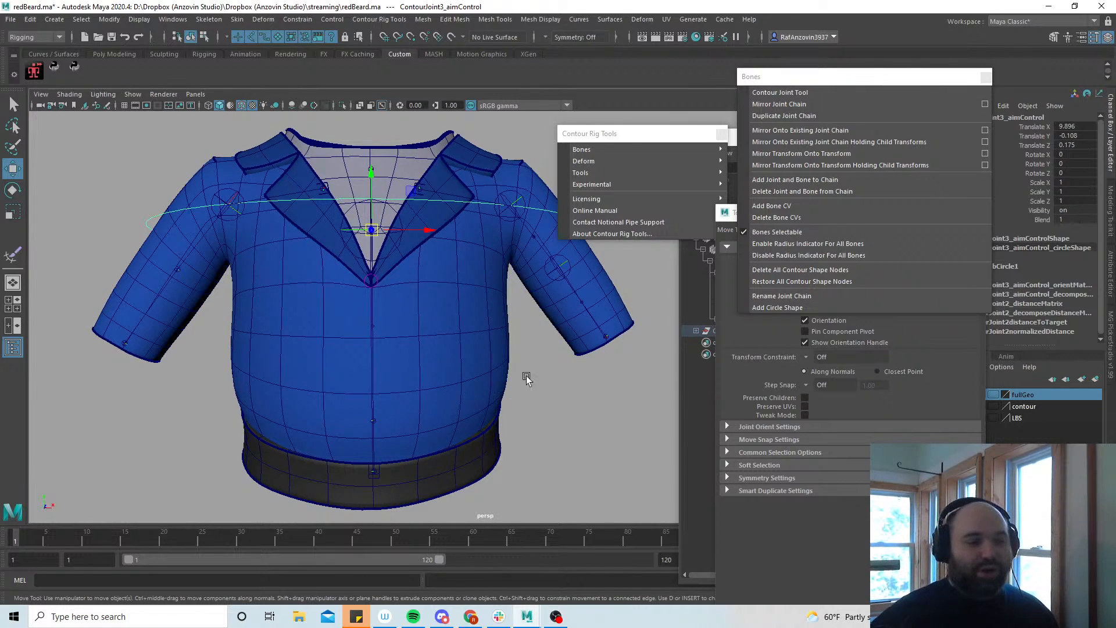
pyautogui.hotkey('ctrl', 'z')
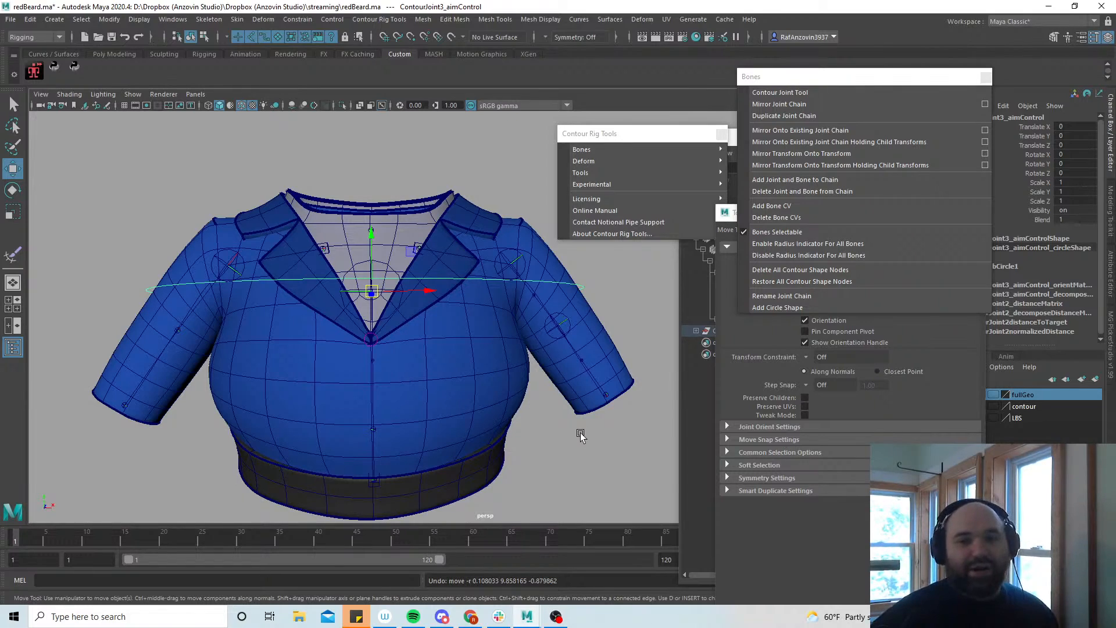
pyautogui.keyDown('alt'); pyautogui.moveTo(569, 436); pyautogui.dragTo(531, 424); pyautogui.keyUp('alt')
pyautogui.click(531, 424)
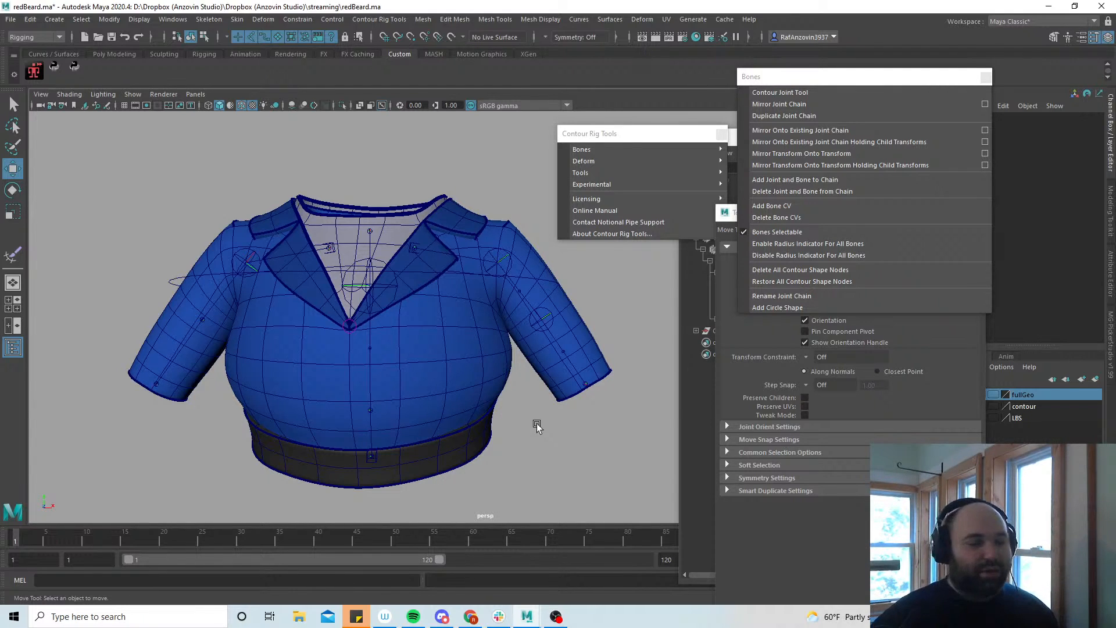
# Select the coat top mesh, examine its wireframe from several front angles, and clear the selection
pyautogui.moveTo(529, 418)
pyautogui.keyDown('alt'); pyautogui.mouseDown()
pyautogui.moveTo(524, 407)
pyautogui.moveTo(515, 443)
pyautogui.moveTo(518, 399)
pyautogui.moveTo(539, 424)
pyautogui.moveTo(505, 414)
pyautogui.moveTo(517, 425)
pyautogui.mouseUp(); pyautogui.keyUp('alt')
pyautogui.click(483, 378)
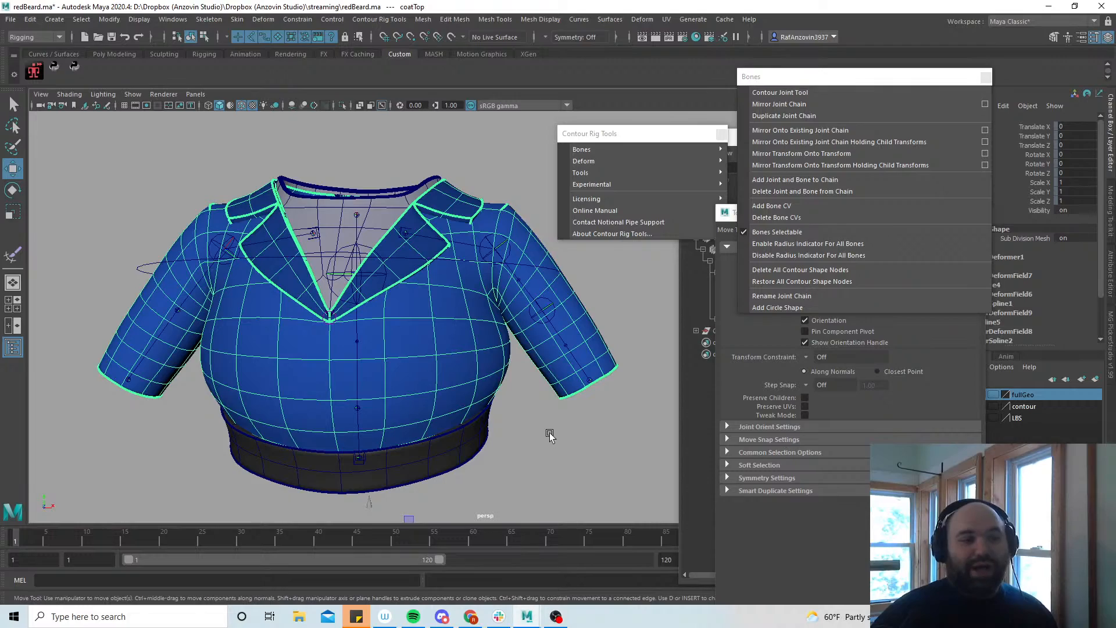
pyautogui.keyDown('alt'); pyautogui.moveTo(550, 435); pyautogui.dragTo(499, 437); pyautogui.keyUp('alt')
pyautogui.keyDown('alt'); pyautogui.moveTo(426, 418); pyautogui.dragTo(535, 434); pyautogui.keyUp('alt')
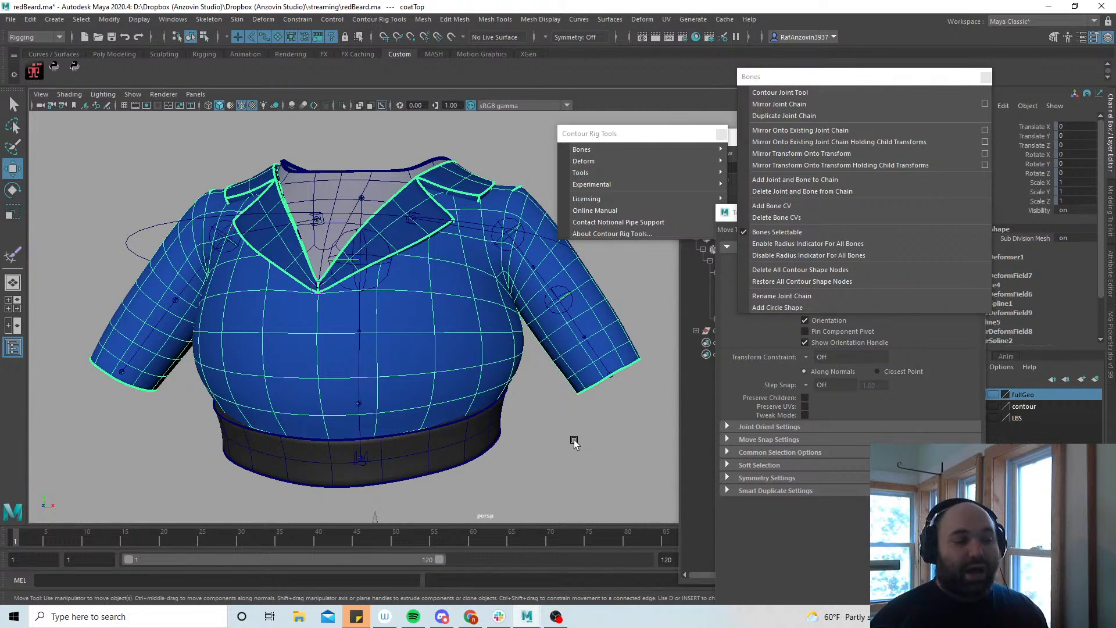
pyautogui.click(549, 407)
pyautogui.moveTo(546, 401)
pyautogui.keyDown('alt'); pyautogui.mouseDown()
pyautogui.moveTo(546, 423)
pyautogui.moveTo(545, 401)
pyautogui.moveTo(553, 413)
pyautogui.mouseUp(); pyautogui.keyUp('alt')
# Select the coat top mesh and make it the live surface
pyautogui.click(458, 356)
pyautogui.keyDown('alt'); pyautogui.moveTo(458, 356); pyautogui.dragTo(487, 348); pyautogui.keyUp('alt')
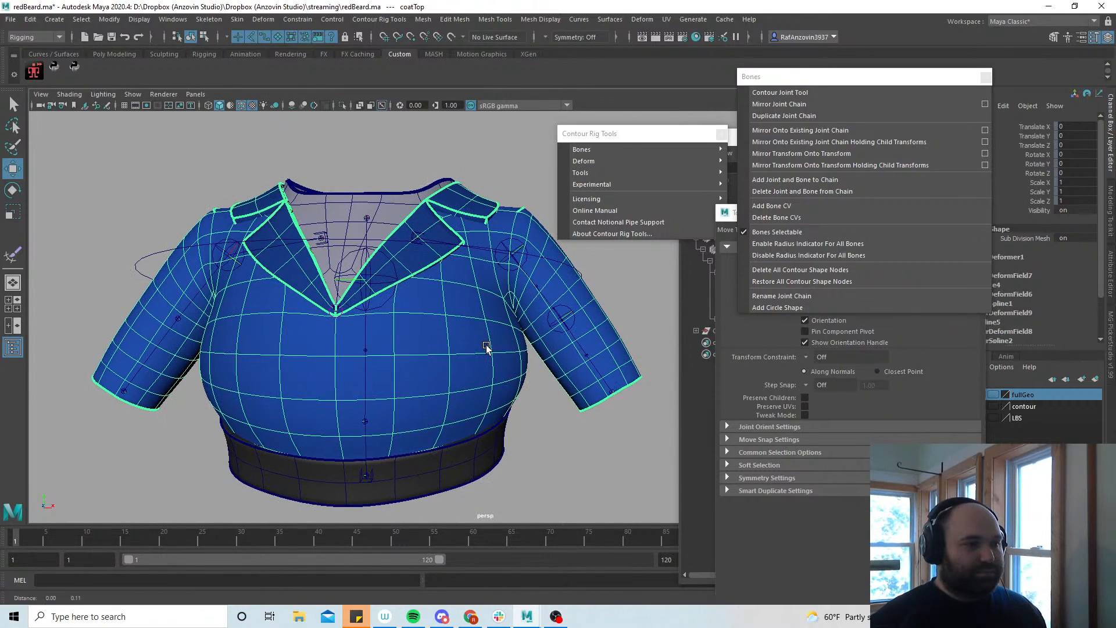
pyautogui.click(451, 37)
# Move the Bones window below the Outliner's upper part and close the Contour Rig Tools window
pyautogui.moveTo(819, 83); pyautogui.dragTo(785, 371)
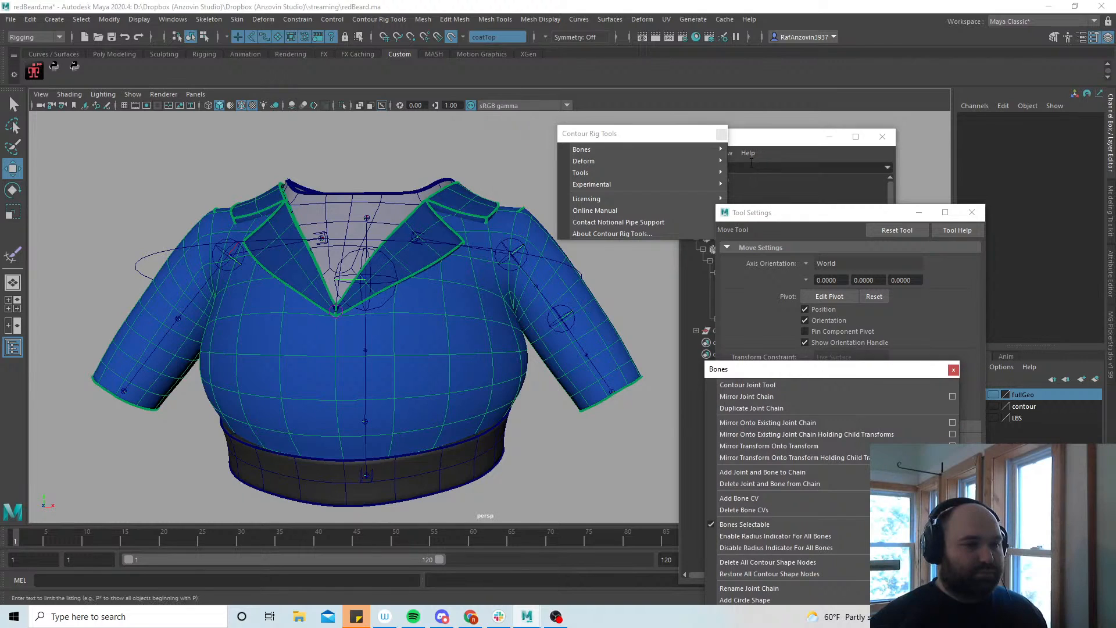
pyautogui.click(718, 135)
pyautogui.click(721, 135)
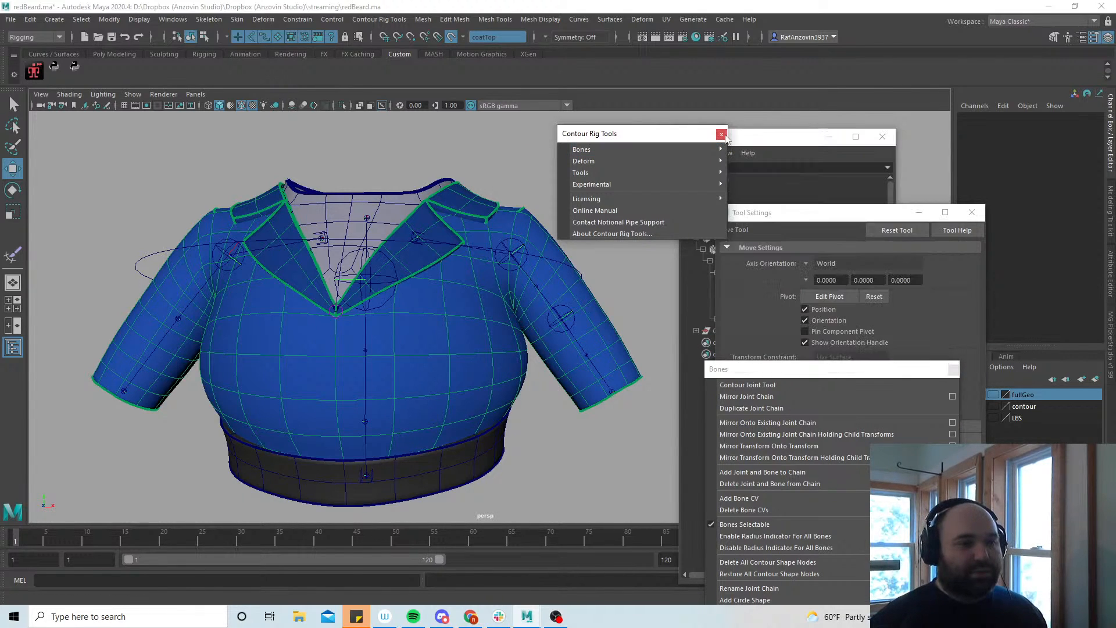
pyautogui.click(721, 135)
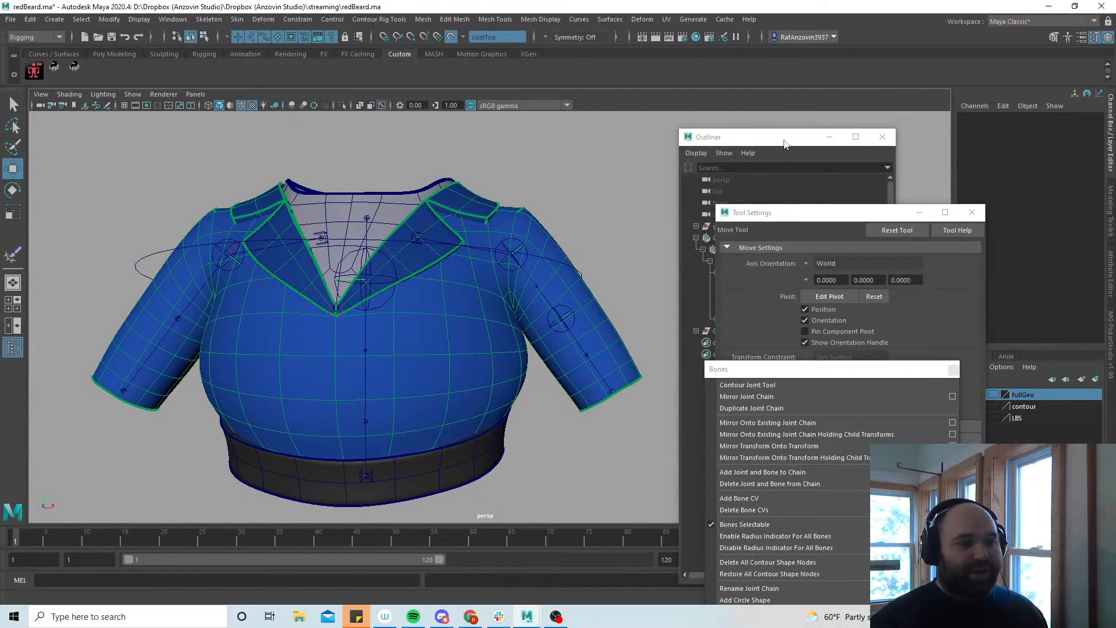
# Close the floating Tool Settings, Bones and Outliner windows and show the Modeling Toolkit
pyautogui.click(1111, 284)
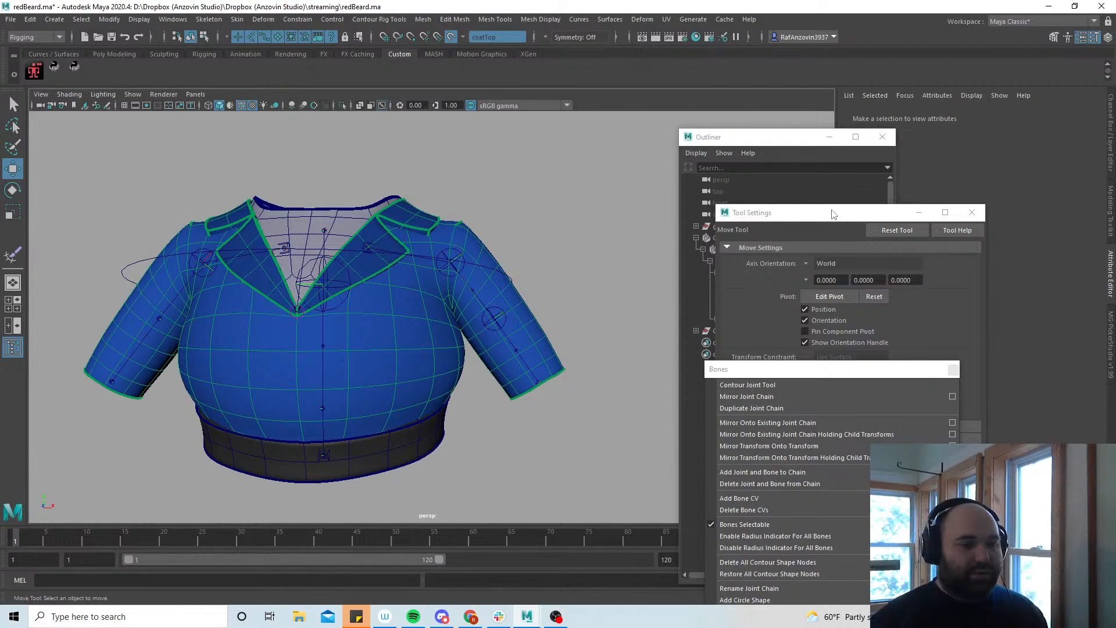
pyautogui.moveTo(835, 215); pyautogui.dragTo(773, 256)
pyautogui.click(909, 253)
pyautogui.click(953, 371)
pyautogui.click(883, 139)
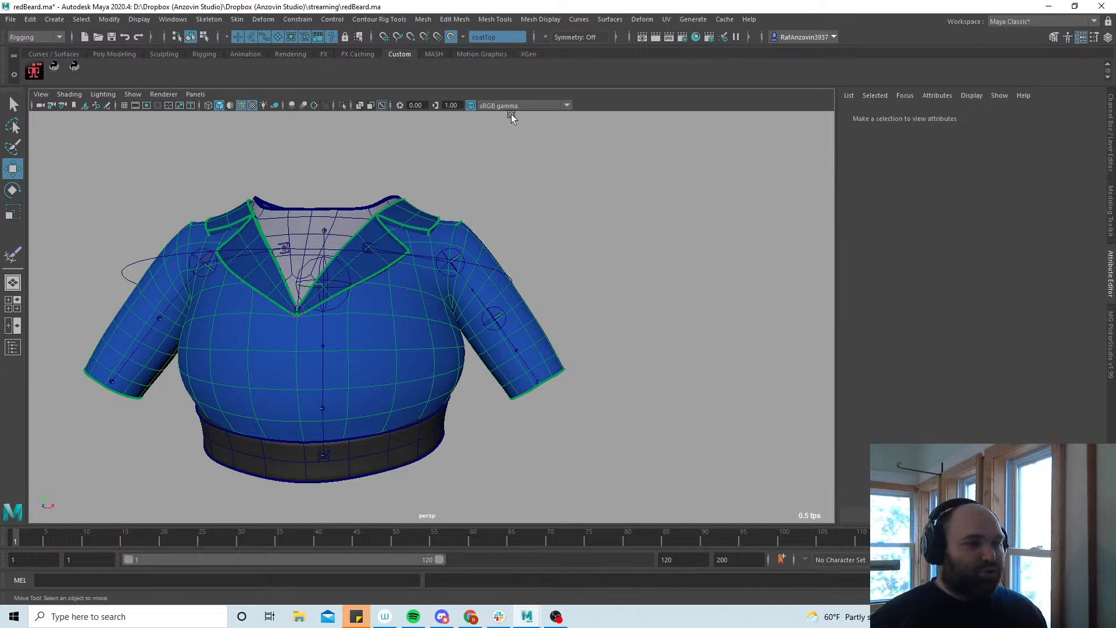
pyautogui.click(1054, 37)
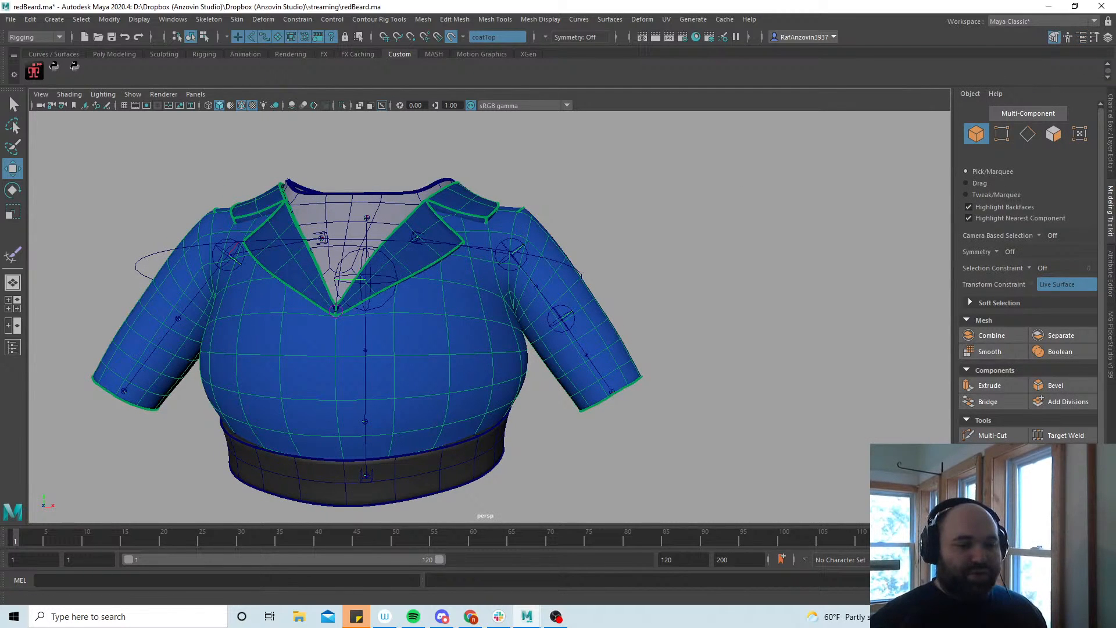
# Start Quad Draw over the live coat top and set symmetry to World X
pyautogui.keyDown('alt'); pyautogui.moveTo(360, 407); pyautogui.dragTo(451, 375, button='right'); pyautogui.keyUp('alt')
pyautogui.keyDown('alt'); pyautogui.moveTo(451, 372); pyautogui.dragTo(456, 361, button='middle'); pyautogui.keyUp('alt')
pyautogui.keyDown('alt'); pyautogui.moveTo(456, 361); pyautogui.dragTo(485, 383); pyautogui.keyUp('alt')
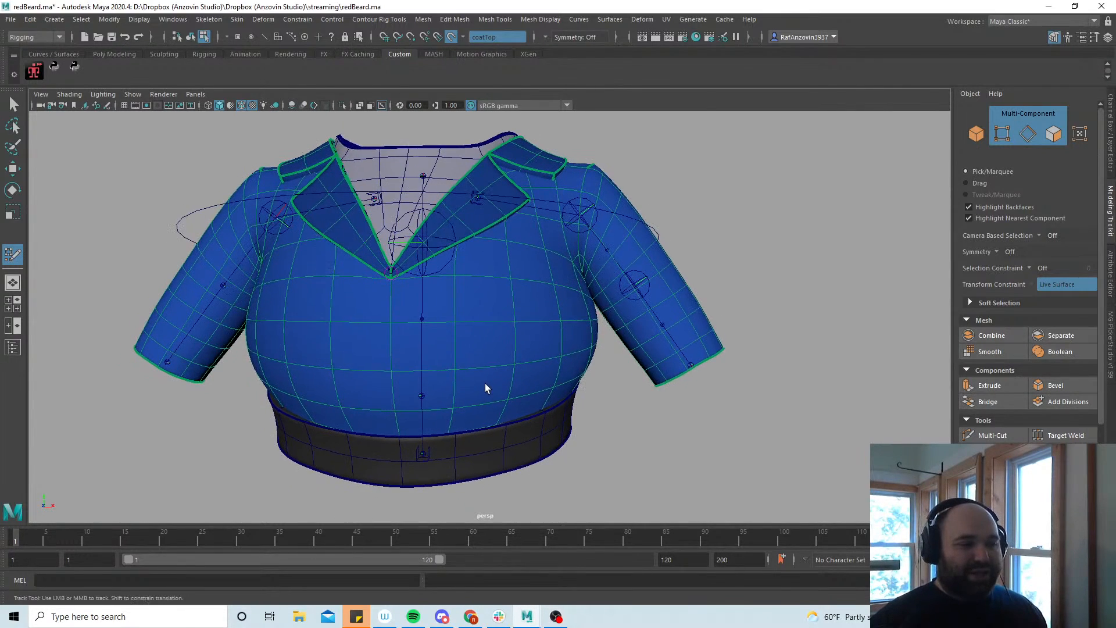
pyautogui.keyDown('alt'); pyautogui.moveTo(485, 383); pyautogui.dragTo(492, 375, button='right'); pyautogui.keyUp('alt')
pyautogui.keyDown('alt'); pyautogui.moveTo(492, 376); pyautogui.dragTo(492, 389, button='middle'); pyautogui.keyUp('alt')
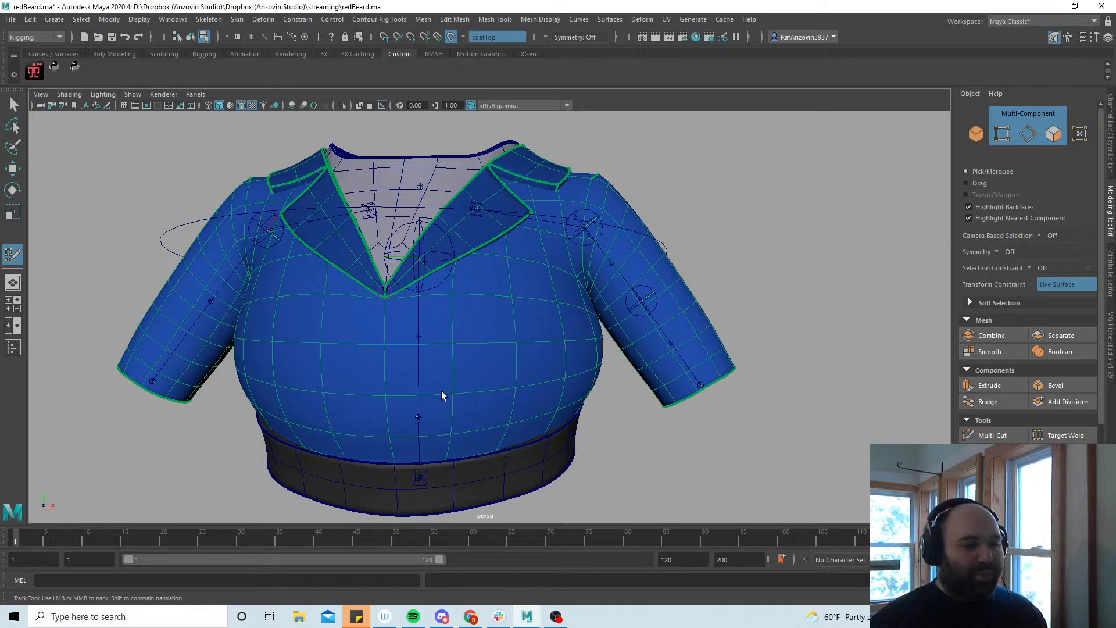
pyautogui.keyDown('alt'); pyautogui.moveTo(439, 406); pyautogui.dragTo(452, 401, button='middle'); pyautogui.keyUp('alt')
pyautogui.keyDown('alt'); pyautogui.moveTo(450, 396); pyautogui.dragTo(451, 392, button='right'); pyautogui.keyUp('alt')
pyautogui.keyDown('alt'); pyautogui.moveTo(452, 392); pyautogui.dragTo(452, 394, button='middle'); pyautogui.keyUp('alt')
pyautogui.keyDown('alt'); pyautogui.moveTo(453, 394); pyautogui.dragTo(456, 394, button='right'); pyautogui.keyUp('alt')
pyautogui.keyDown('alt'); pyautogui.moveTo(456, 394); pyautogui.dragTo(458, 398, button='middle'); pyautogui.keyUp('alt')
pyautogui.click(997, 252)
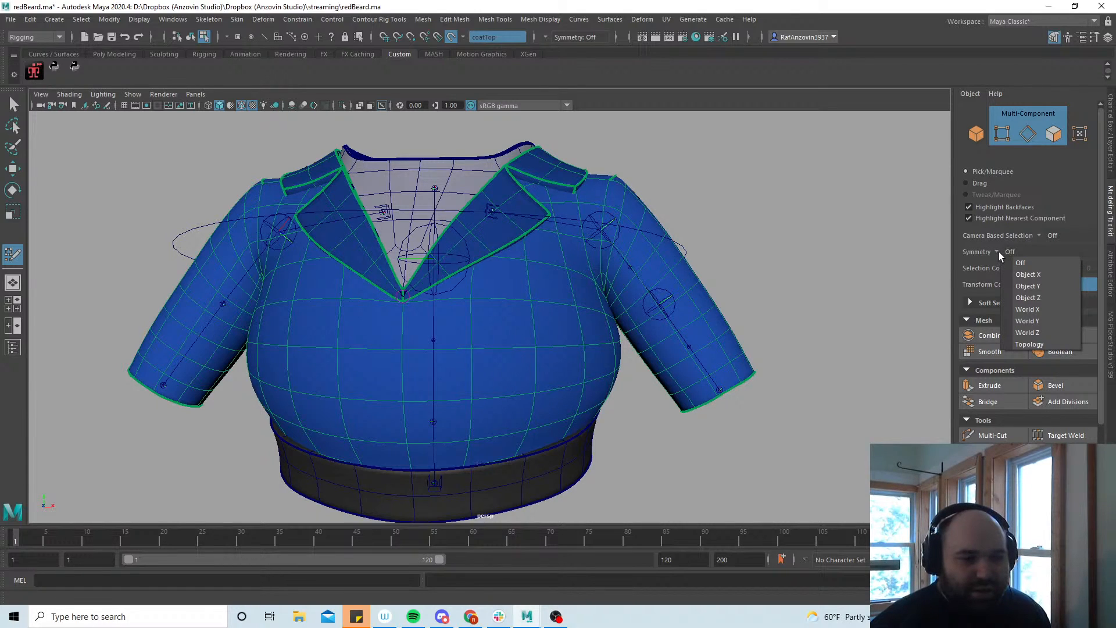
pyautogui.click(1046, 310)
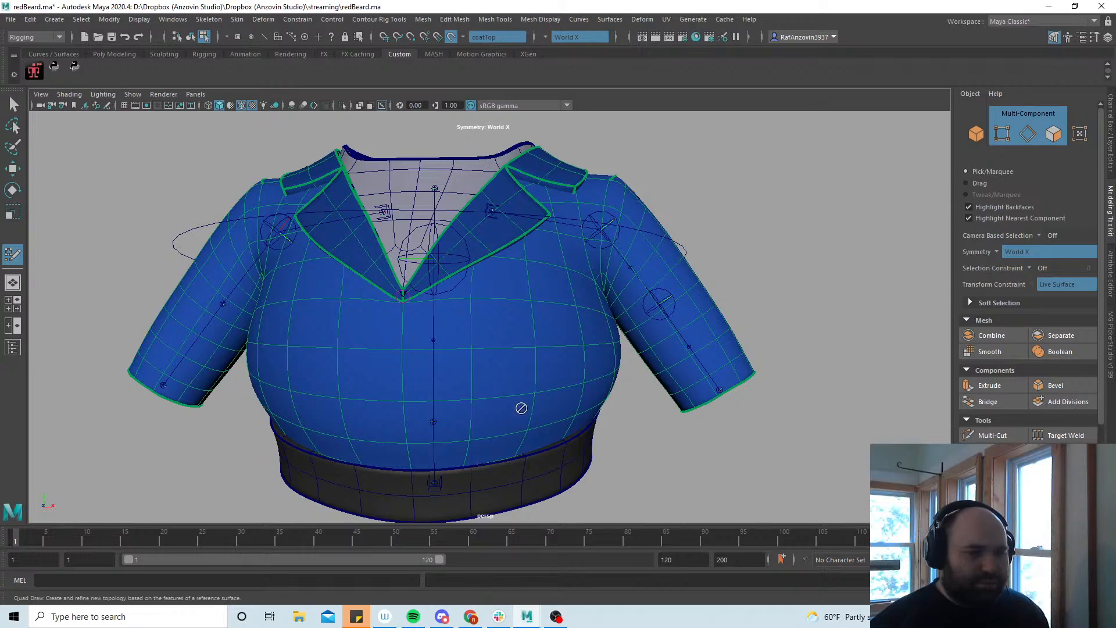
# Try placing a mirrored Quad Draw point on the coat top, undo it, and check the coat's inside from below
pyautogui.keyDown('alt'); pyautogui.moveTo(541, 413); pyautogui.dragTo(543, 276); pyautogui.keyUp('alt')
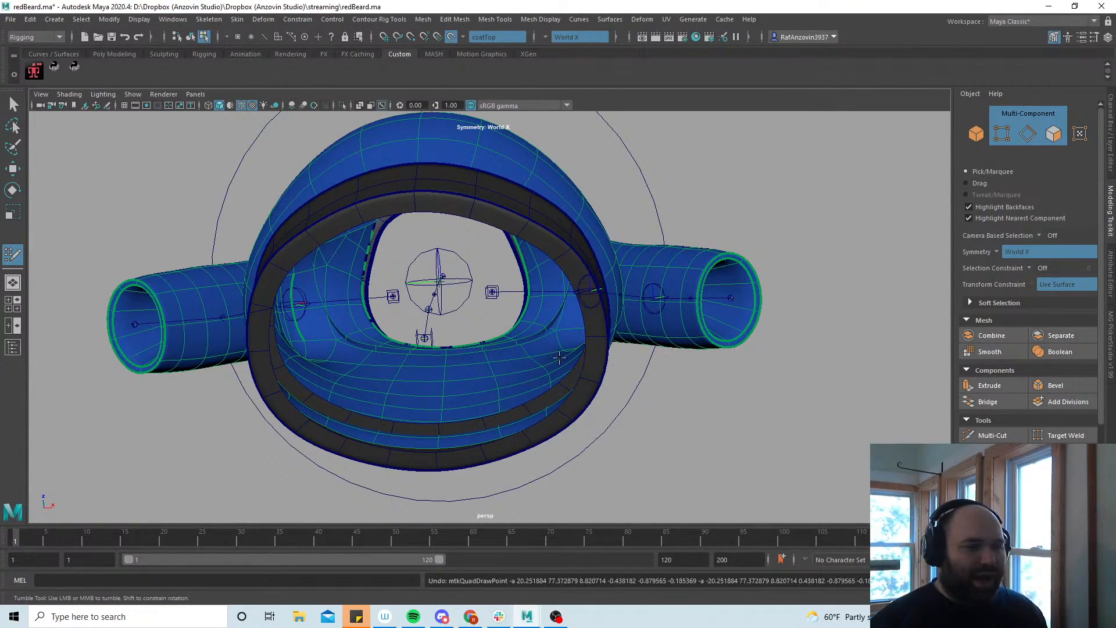
pyautogui.keyDown('alt'); pyautogui.moveTo(435, 285); pyautogui.dragTo(429, 419); pyautogui.keyUp('alt')
pyautogui.keyDown('alt'); pyautogui.moveTo(429, 419); pyautogui.dragTo(440, 443, button='middle'); pyautogui.keyUp('alt')
# Leave Quad Draw, turn off the live surface, and select the coat top mesh in object selection mode
pyautogui.click(13, 169)
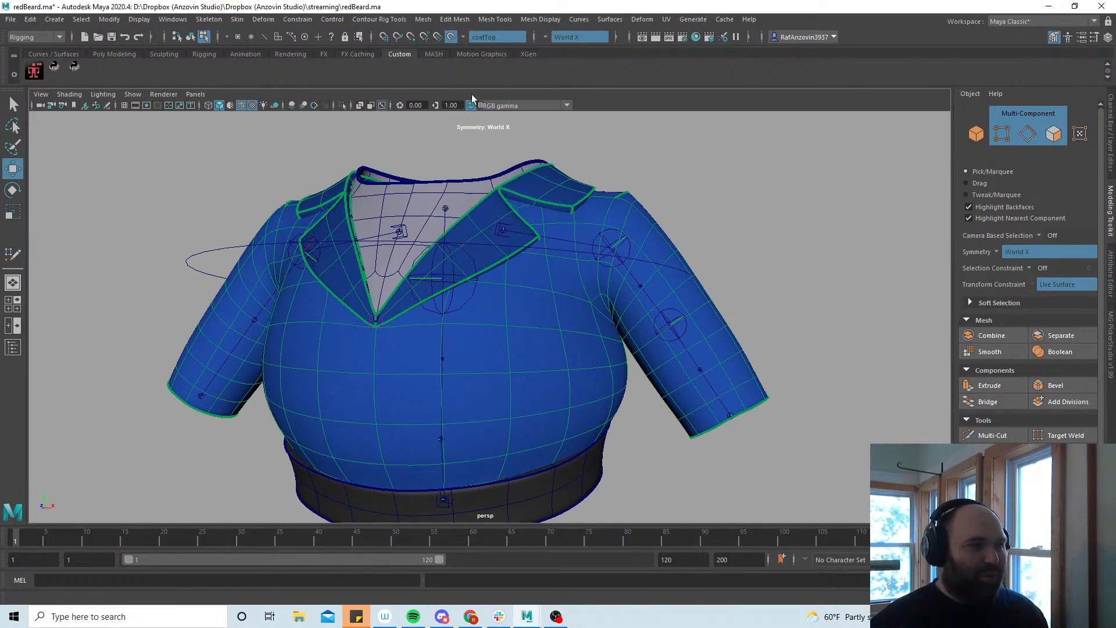
pyautogui.click(451, 36)
pyautogui.keyDown('alt'); pyautogui.moveTo(837, 326); pyautogui.dragTo(678, 312, button='right'); pyautogui.keyUp('alt')
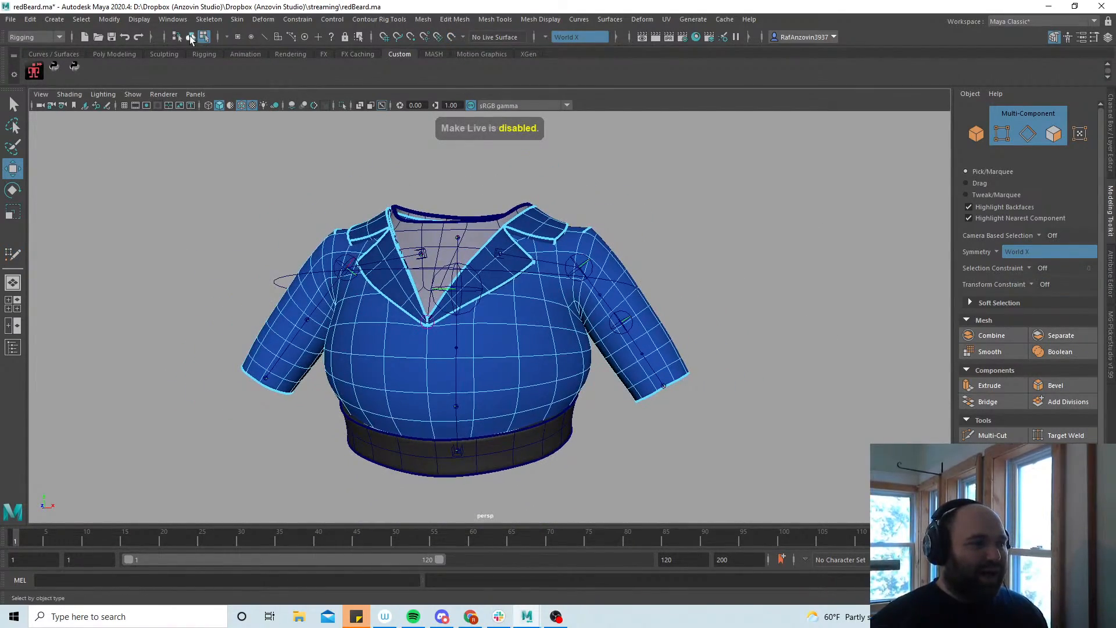
pyautogui.click(190, 37)
pyautogui.keyDown('alt'); pyautogui.moveTo(535, 298); pyautogui.dragTo(541, 317, button='right'); pyautogui.keyUp('alt')
pyautogui.keyDown('alt'); pyautogui.moveTo(541, 316); pyautogui.dragTo(541, 290, button='middle'); pyautogui.keyUp('alt')
pyautogui.keyDown('alt'); pyautogui.moveTo(541, 291); pyautogui.dragTo(560, 313, button='right'); pyautogui.keyUp('alt')
pyautogui.keyDown('alt'); pyautogui.moveTo(560, 313); pyautogui.dragTo(515, 339); pyautogui.keyUp('alt')
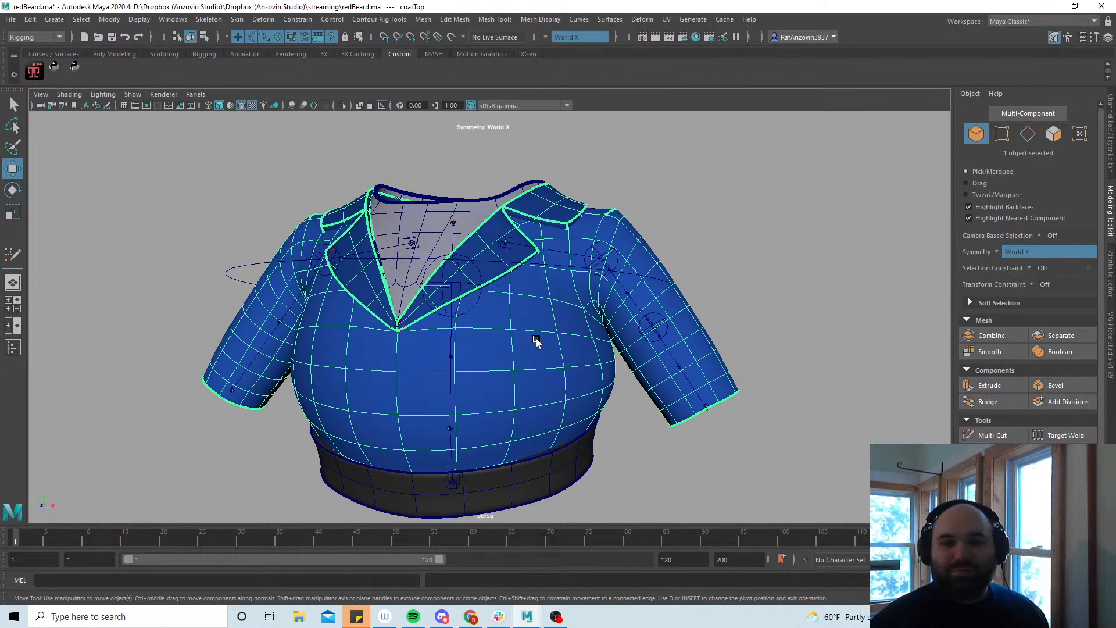
# Turn off Two Sided Lighting to check the coat's normals and duplicate the coat top mesh
pyautogui.click(111, 94)
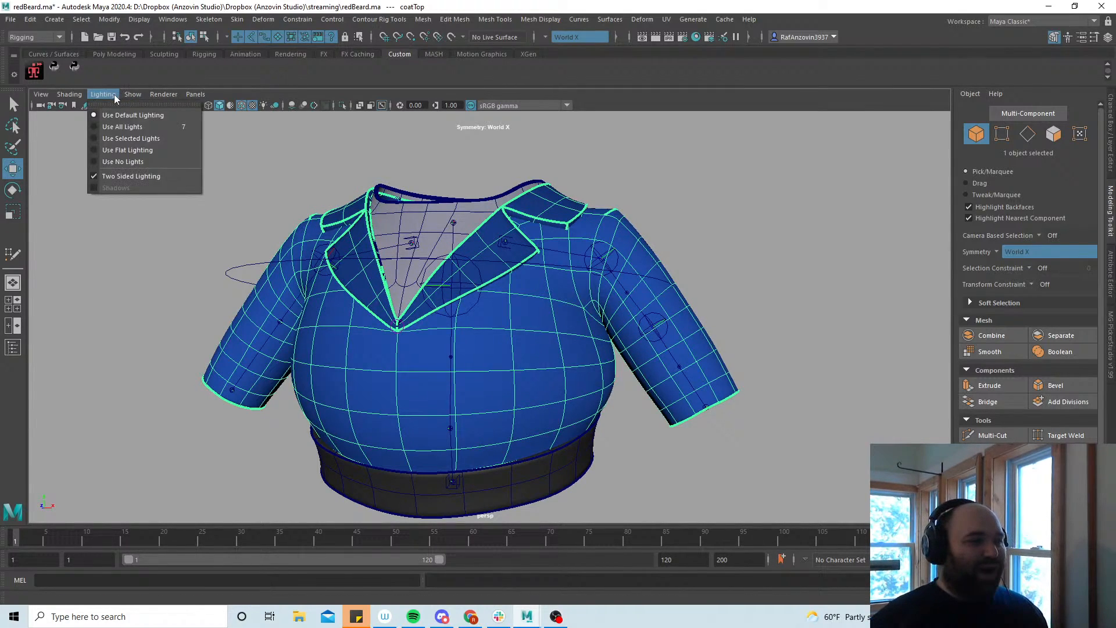
pyautogui.click(145, 182)
pyautogui.keyDown('alt'); pyautogui.moveTo(358, 272); pyautogui.dragTo(653, 424); pyautogui.keyUp('alt')
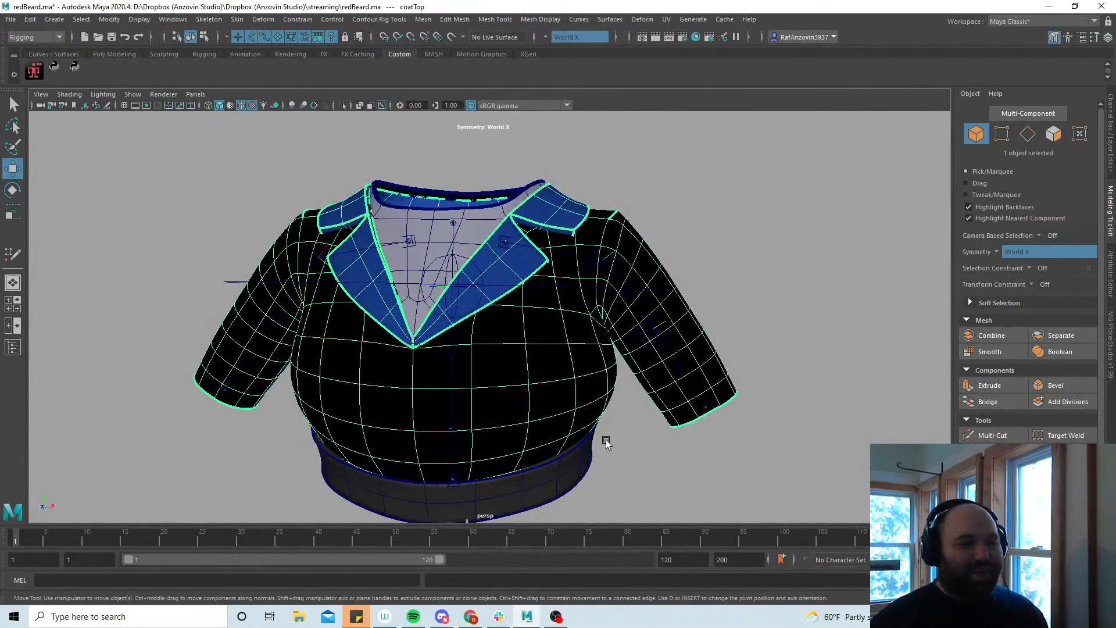
pyautogui.keyDown('alt'); pyautogui.moveTo(582, 418); pyautogui.dragTo(553, 386); pyautogui.keyUp('alt')
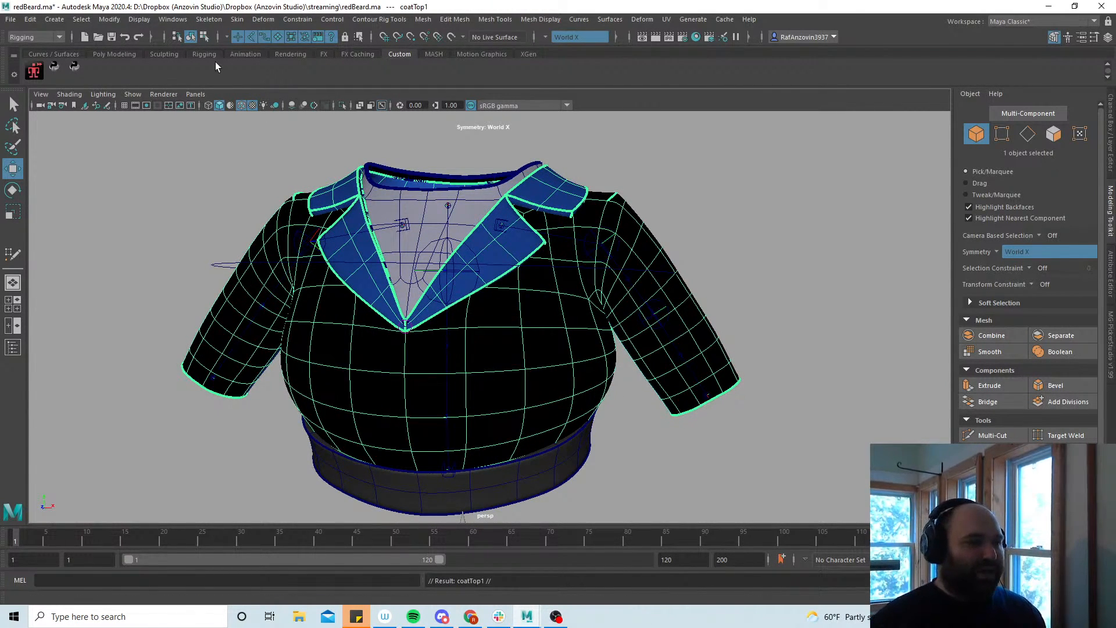
# Open the Outliner, then unparent the duplicated coat top from the geo group and isolate it in the viewport
pyautogui.click(177, 19)
pyautogui.click(214, 147)
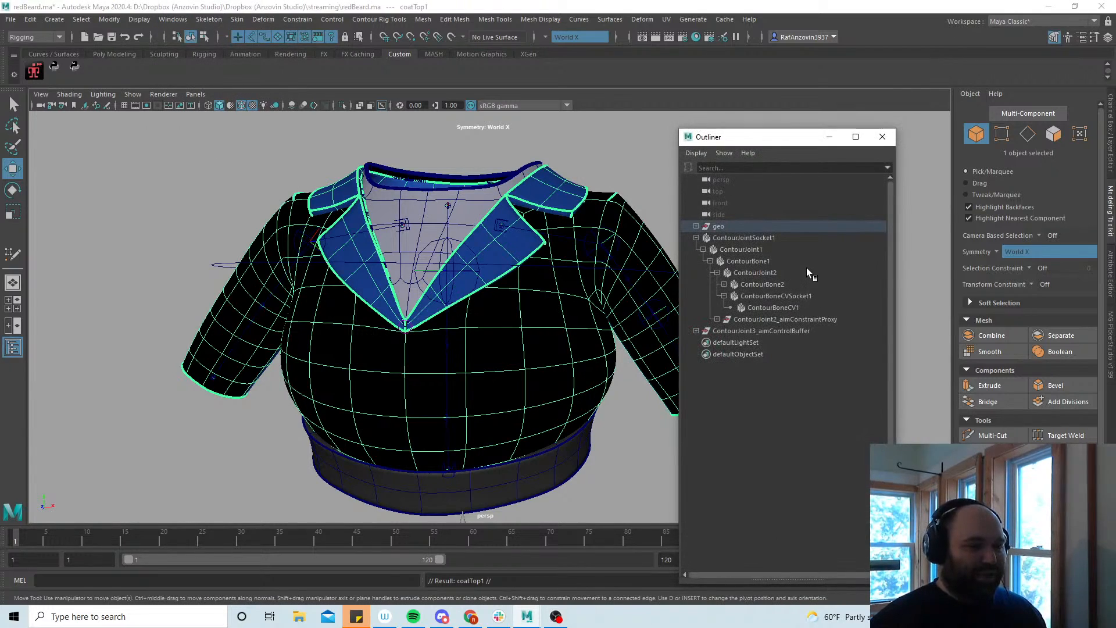
pyautogui.click(132, 93)
pyautogui.moveTo(168, 115)
pyautogui.click(292, 126)
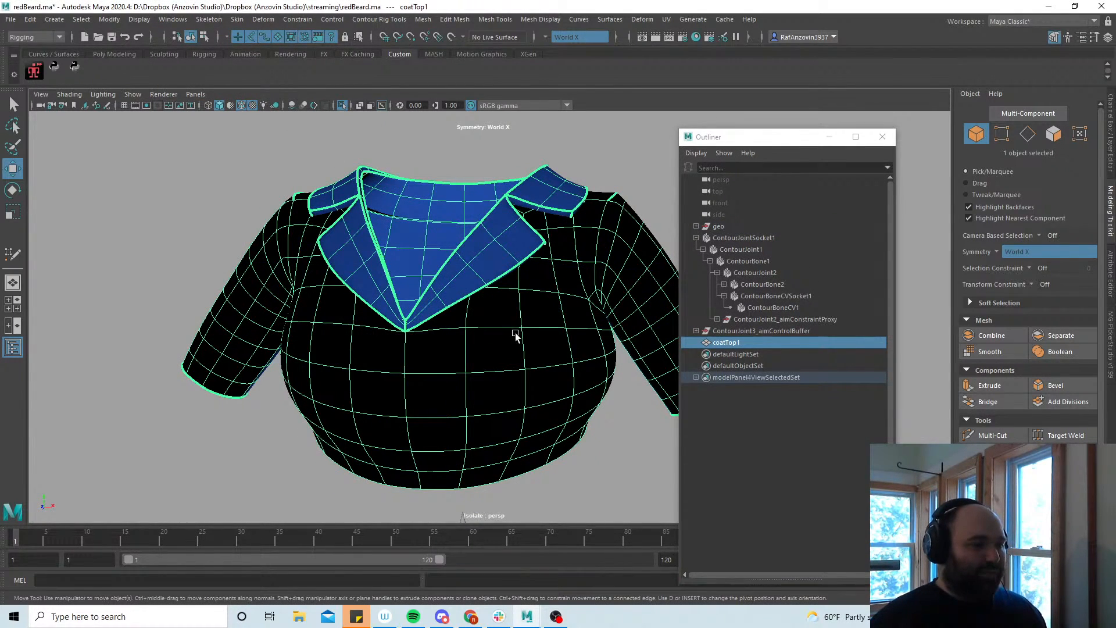
# Switch to the Modeling menu set, reverse the duplicated coat top's normals, and reselect the mesh as an object
pyautogui.click(35, 37)
pyautogui.click(27, 49)
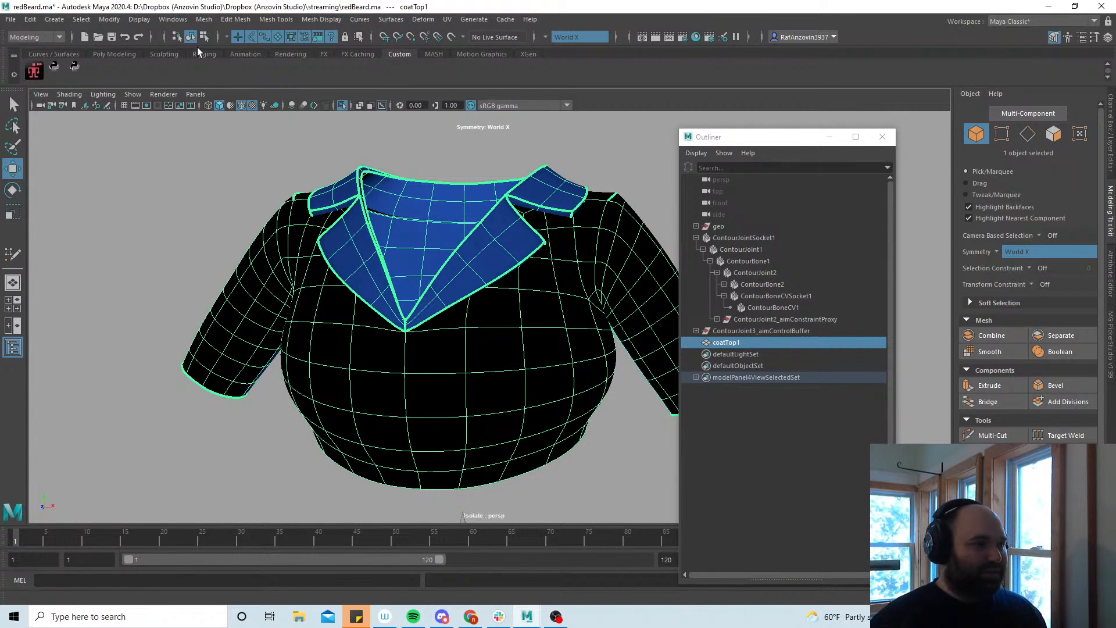
pyautogui.click(327, 21)
pyautogui.click(366, 110)
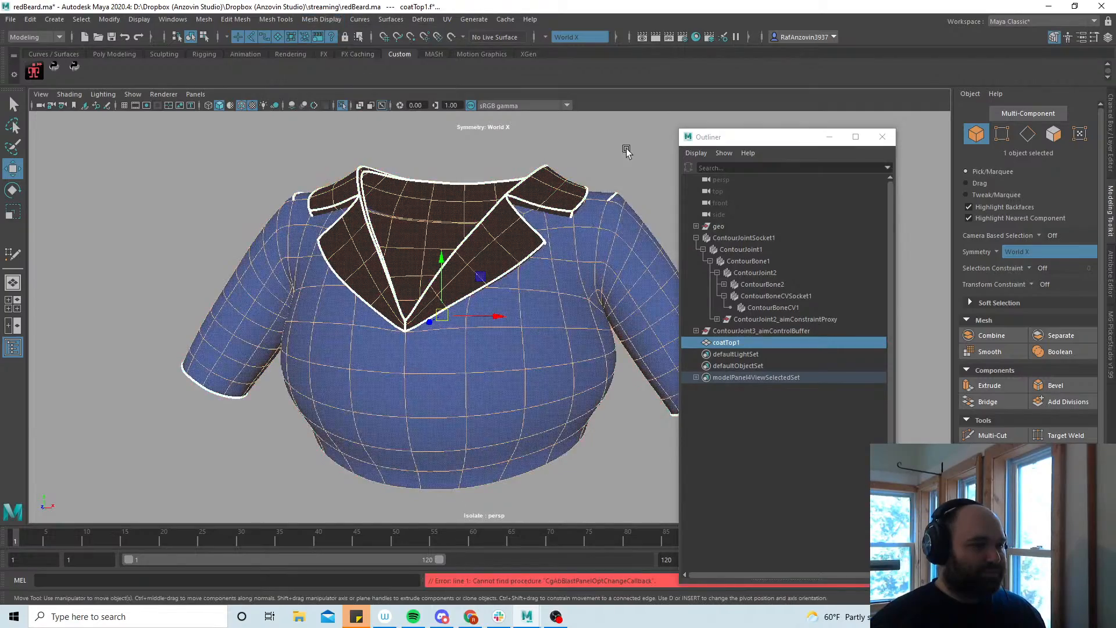
pyautogui.click(625, 151)
pyautogui.click(523, 327)
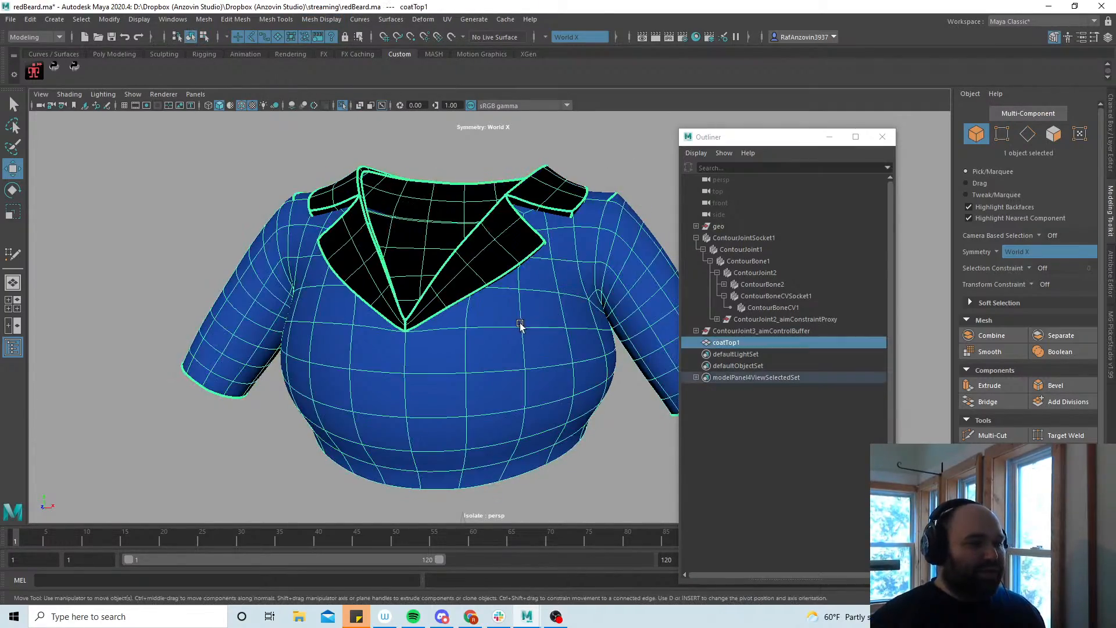
# Examine the duplicated coat top's body and collar shading from several angles
pyautogui.keyDown('alt'); pyautogui.moveTo(508, 334); pyautogui.dragTo(454, 386); pyautogui.keyUp('alt')
pyautogui.keyDown('alt'); pyautogui.moveTo(453, 386); pyautogui.dragTo(531, 374, button='right'); pyautogui.keyUp('alt')
pyautogui.keyDown('alt'); pyautogui.moveTo(531, 374); pyautogui.dragTo(508, 348); pyautogui.keyUp('alt')
pyautogui.keyDown('alt'); pyautogui.moveTo(503, 281); pyautogui.dragTo(469, 213); pyautogui.keyUp('alt')
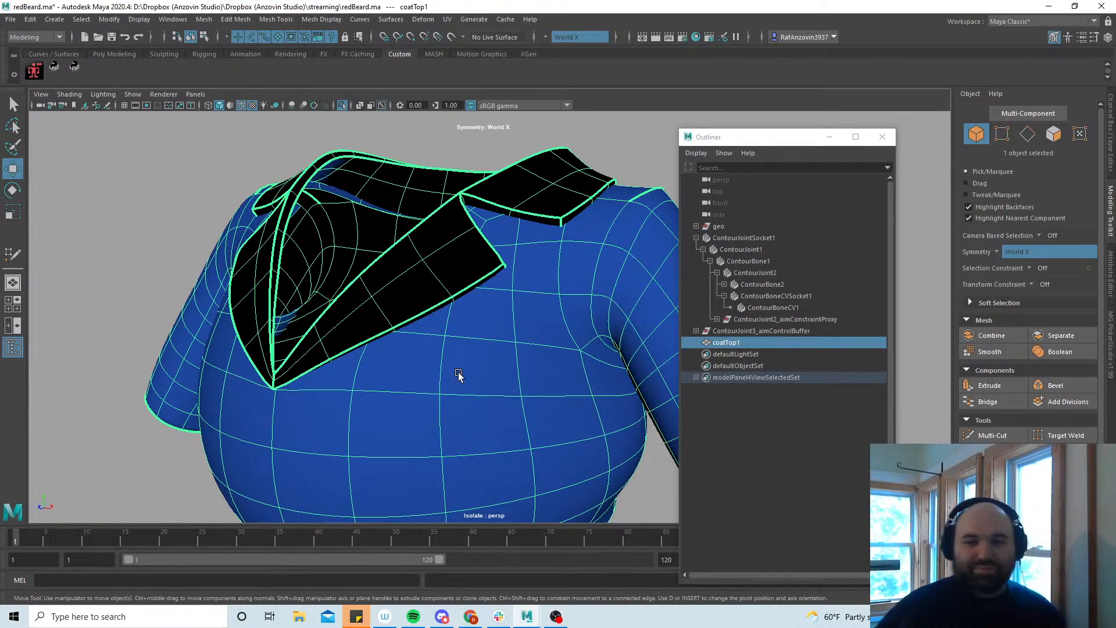
pyautogui.keyDown('alt'); pyautogui.moveTo(462, 393); pyautogui.dragTo(473, 413); pyautogui.keyUp('alt')
pyautogui.moveTo(473, 414)
pyautogui.keyDown('alt'); pyautogui.mouseDown(button='right')
pyautogui.moveTo(468, 386)
pyautogui.moveTo(461, 399)
pyautogui.moveTo(474, 416)
pyautogui.mouseUp(button='right'); pyautogui.keyUp('alt')
pyautogui.moveTo(473, 416)
pyautogui.keyDown('alt'); pyautogui.mouseDown()
pyautogui.moveTo(386, 391)
pyautogui.moveTo(432, 394)
pyautogui.mouseUp(); pyautogui.keyUp('alt')
pyautogui.keyDown('alt'); pyautogui.moveTo(453, 419); pyautogui.dragTo(459, 389, button='middle'); pyautogui.keyUp('alt')
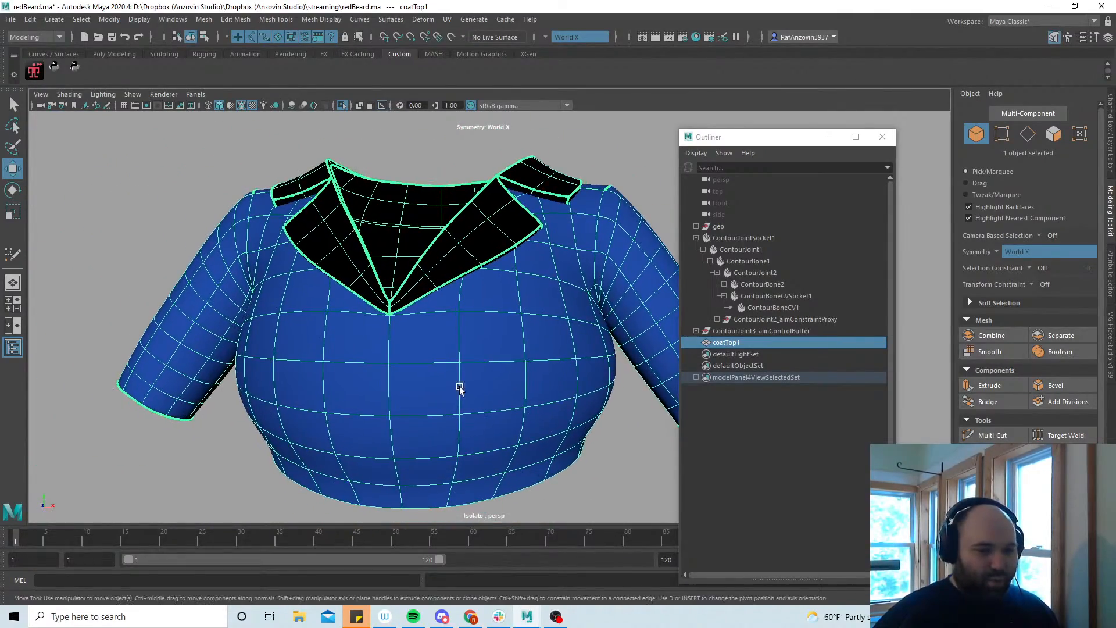
# Make the duplicated coat top the live surface and restart Quad Draw on it
pyautogui.press('y')
pyautogui.click(190, 37)
pyautogui.click(451, 36)
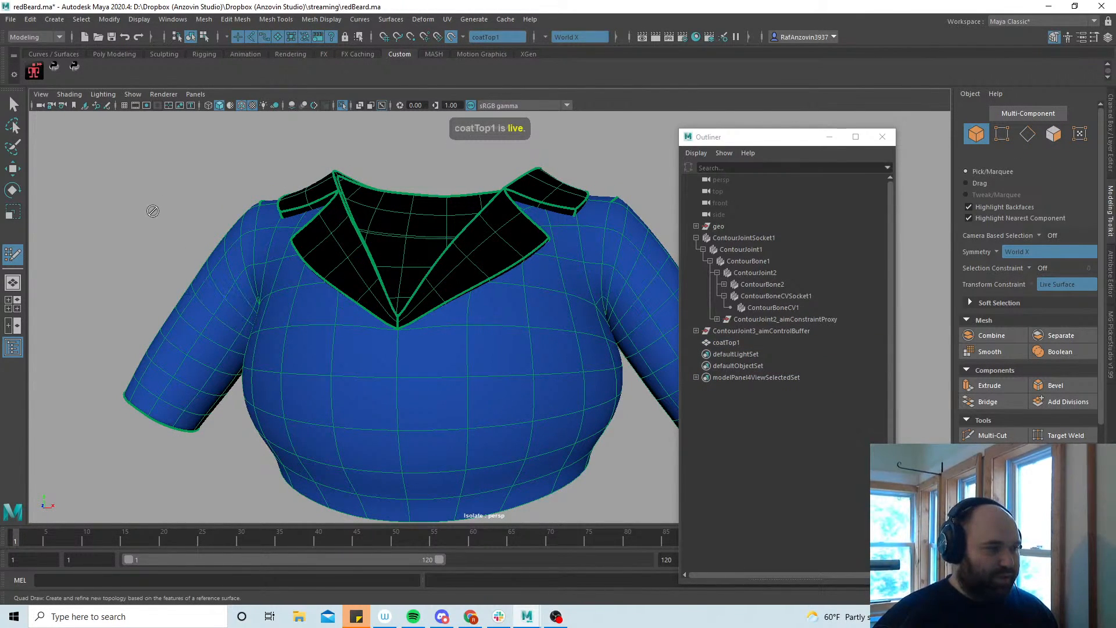
pyautogui.press('q')
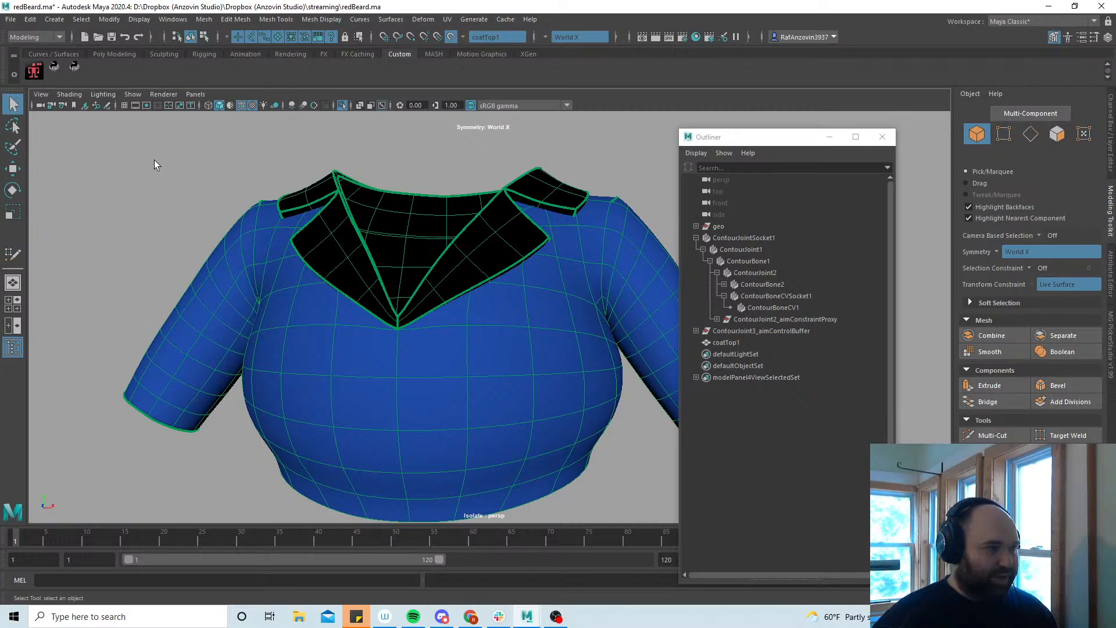
pyautogui.press('y')
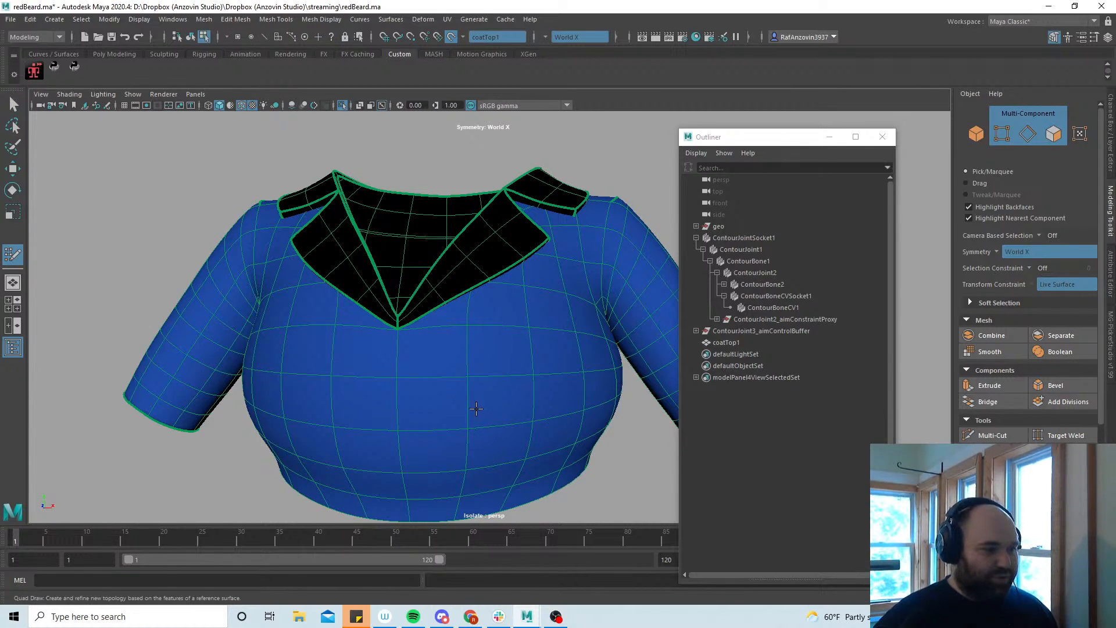
# Place Quad Draw points across the chest with mirrored outer pairs, and lower the upper outer pair slightly
pyautogui.keyDown('alt'); pyautogui.moveTo(476, 408); pyautogui.dragTo(473, 399, button='middle'); pyautogui.keyUp('alt')
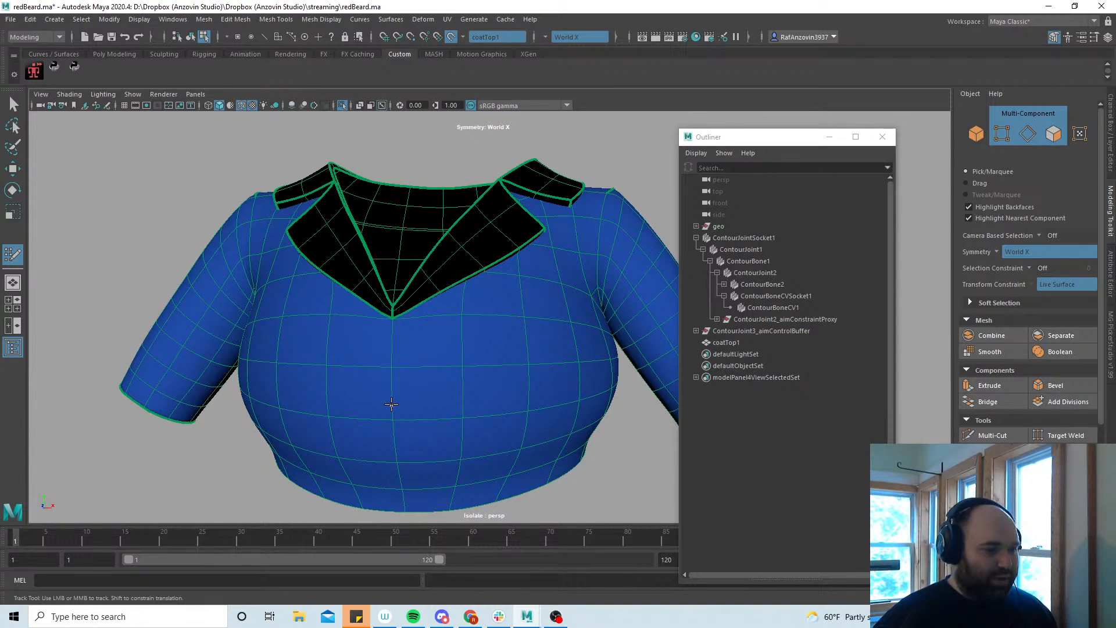
pyautogui.keyDown('alt'); pyautogui.moveTo(513, 413); pyautogui.dragTo(522, 265); pyautogui.keyUp('alt')
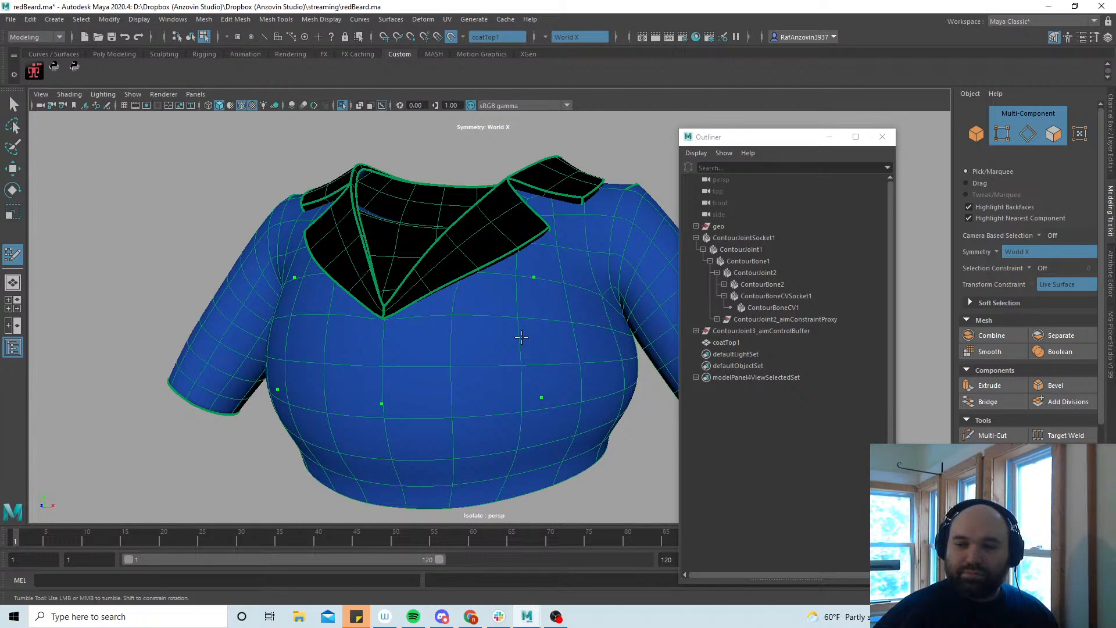
pyautogui.keyDown('alt'); pyautogui.moveTo(561, 327); pyautogui.dragTo(562, 339, button='middle'); pyautogui.keyUp('alt')
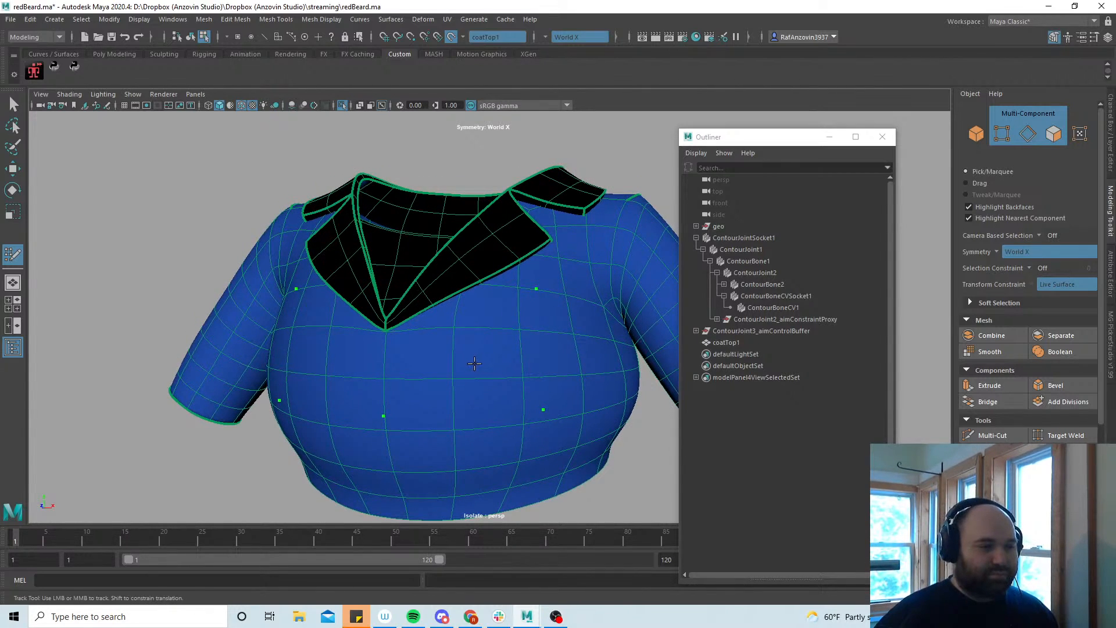
pyautogui.keyDown('alt'); pyautogui.moveTo(478, 365); pyautogui.dragTo(483, 368, button='middle'); pyautogui.keyUp('alt')
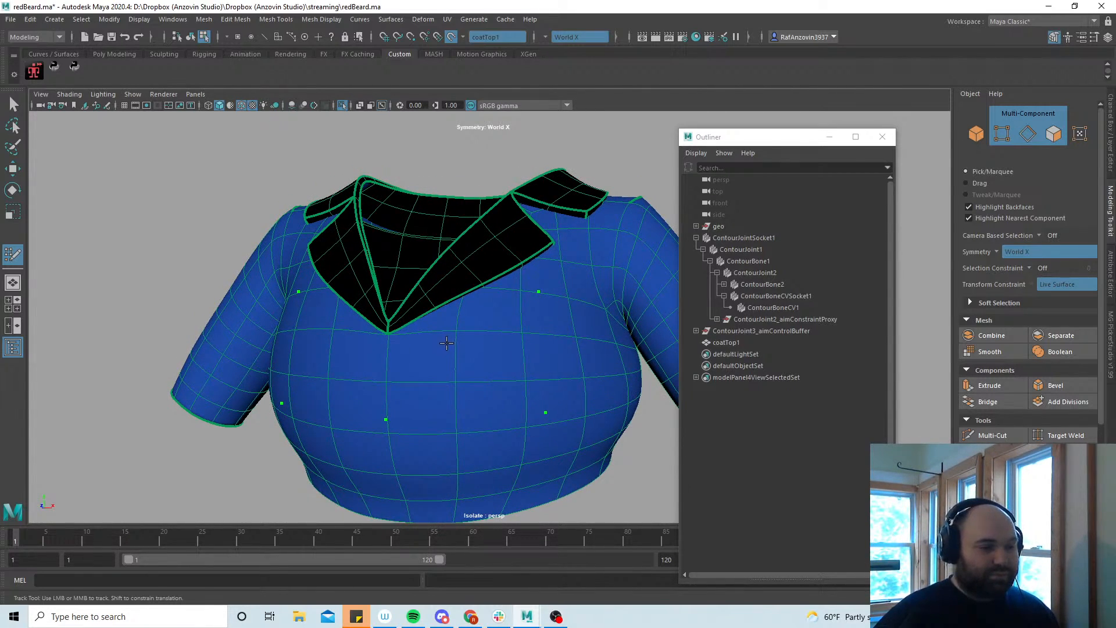
pyautogui.moveTo(539, 292); pyautogui.dragTo(543, 313)
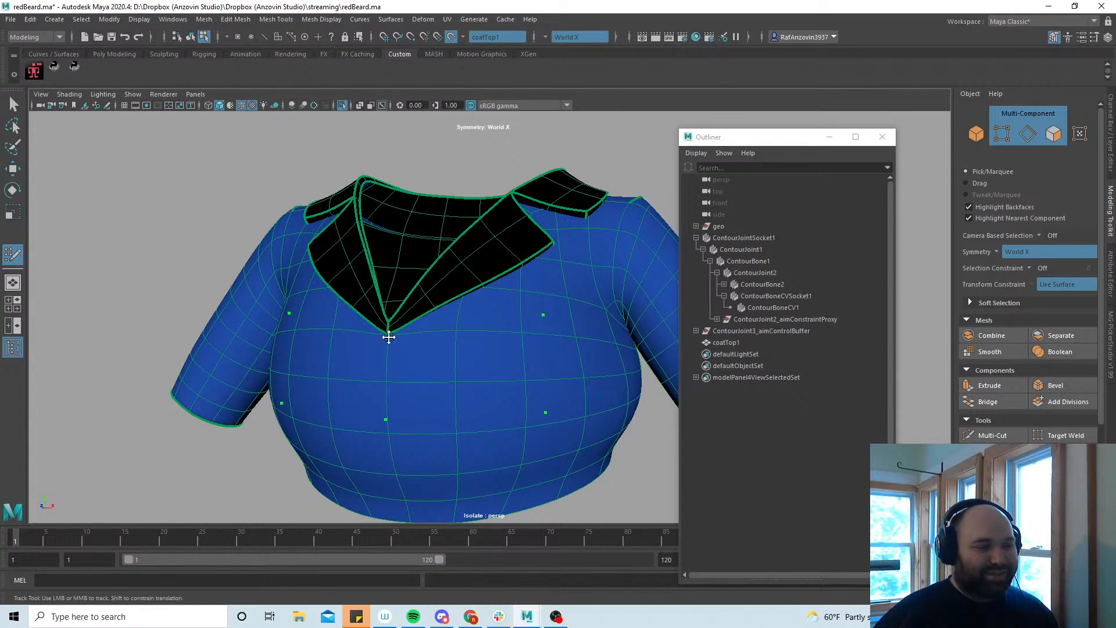
# Add a centre point just below the lapel tip and fill the mirrored chest quads between the points
pyautogui.scroll(10, 388, 337)
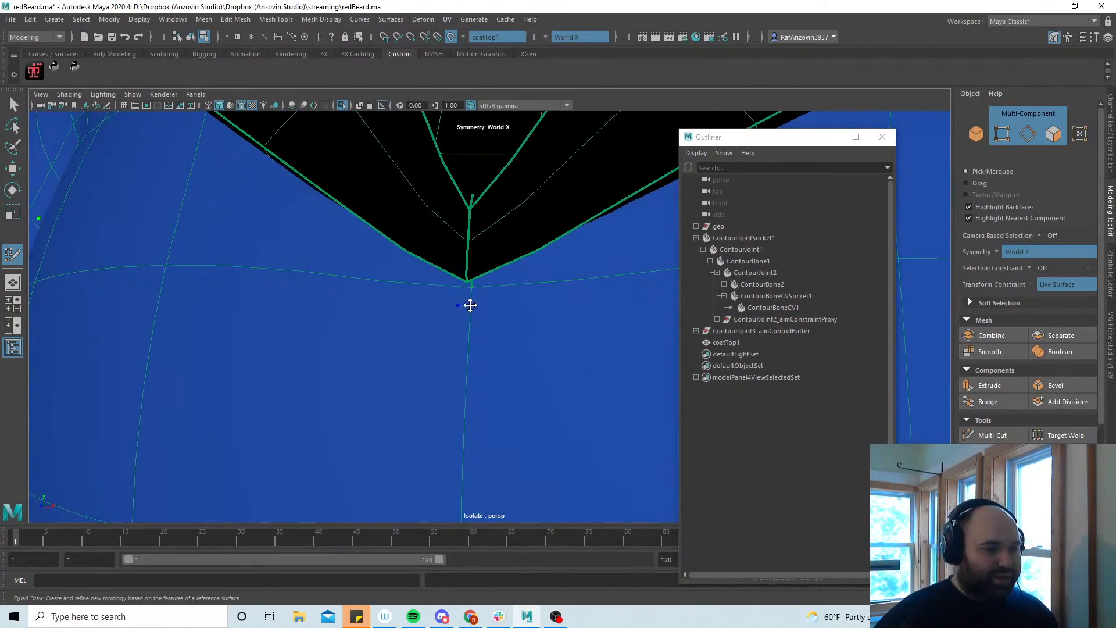
pyautogui.scroll(-6, 599, 355)
pyautogui.keyDown('alt'); pyautogui.moveTo(669, 431); pyautogui.dragTo(525, 394, button='middle'); pyautogui.keyUp('alt')
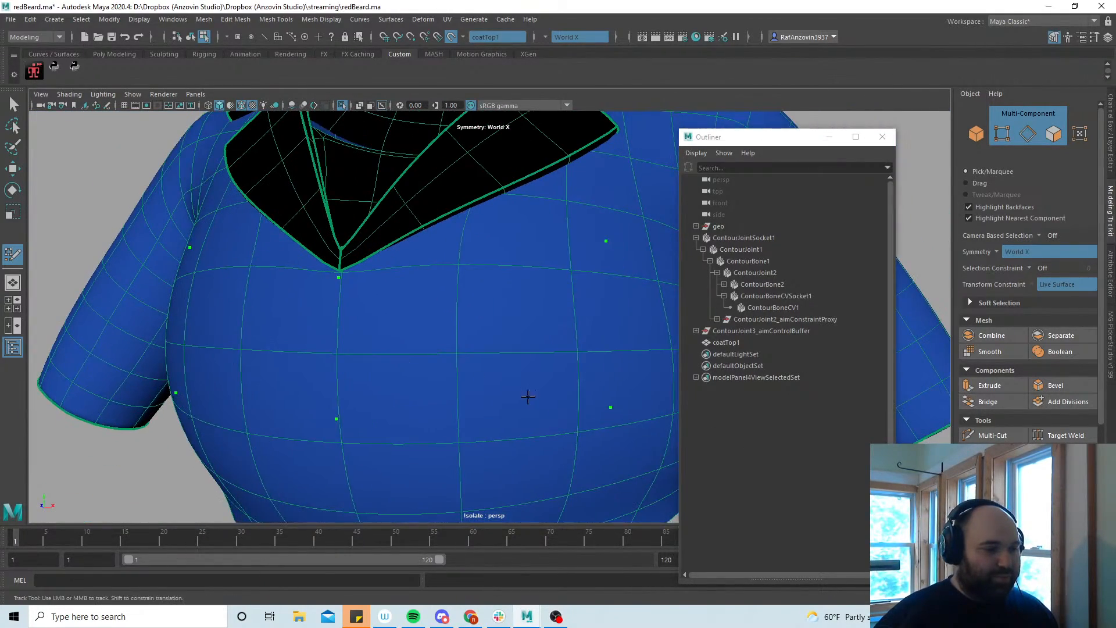
pyautogui.keyDown('shift'); pyautogui.click(499, 326); pyautogui.keyUp('shift')
pyautogui.scroll(-5, 388, 360)
pyautogui.keyDown('alt'); pyautogui.moveTo(389, 359); pyautogui.dragTo(536, 364); pyautogui.keyUp('alt')
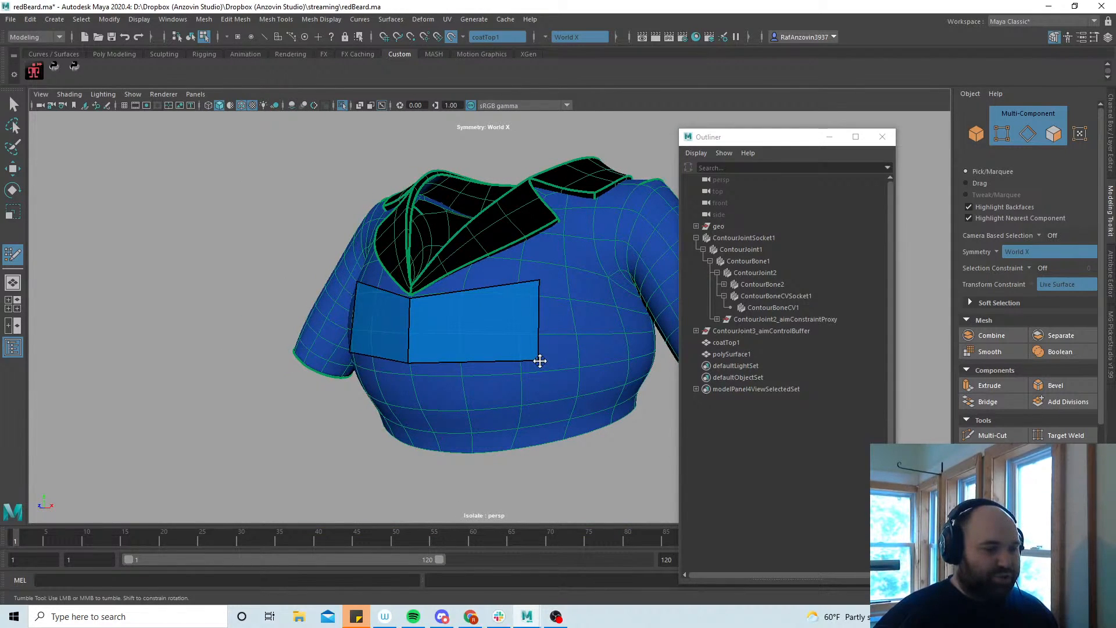
# Extend the chest patch with a quad toward the armpit and move its two outer corners farther around the side
pyautogui.keyDown('alt'); pyautogui.moveTo(466, 378); pyautogui.dragTo(583, 388); pyautogui.keyUp('alt')
pyautogui.keyDown('alt'); pyautogui.moveTo(583, 389); pyautogui.dragTo(565, 389, button='middle'); pyautogui.keyUp('alt')
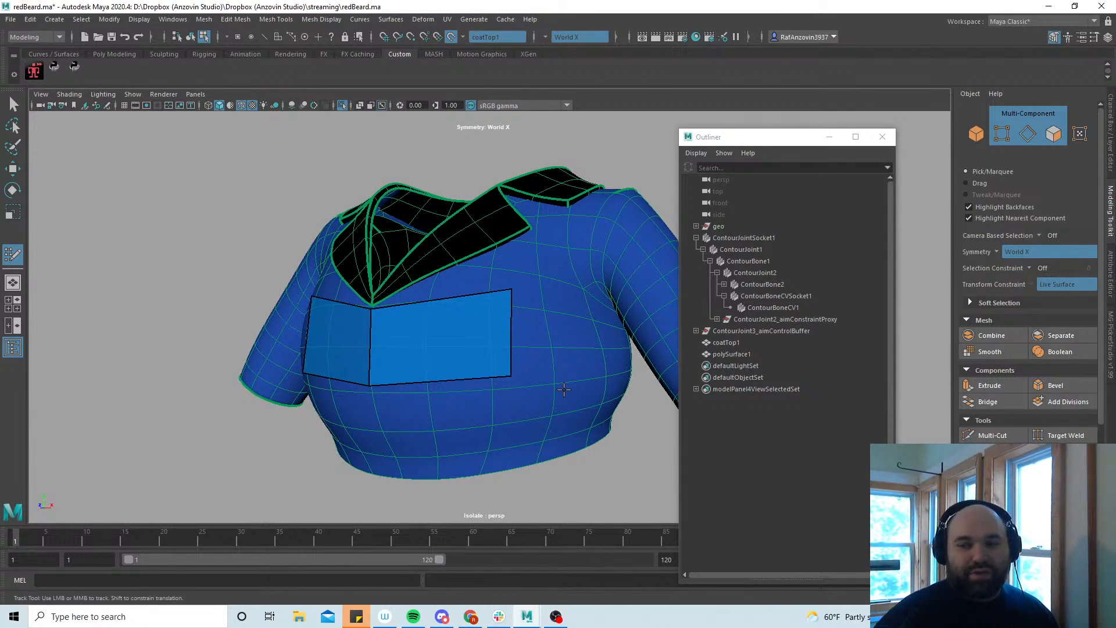
pyautogui.keyDown('alt'); pyautogui.moveTo(564, 389); pyautogui.dragTo(599, 391, button='right'); pyautogui.keyUp('alt')
pyautogui.keyDown('alt'); pyautogui.moveTo(599, 391); pyautogui.dragTo(558, 407); pyautogui.keyUp('alt')
pyautogui.keyDown('alt'); pyautogui.moveTo(558, 407); pyautogui.dragTo(508, 409, button='middle'); pyautogui.keyUp('alt')
pyautogui.keyDown('alt'); pyautogui.moveTo(508, 408); pyautogui.dragTo(537, 389, button='right'); pyautogui.keyUp('alt')
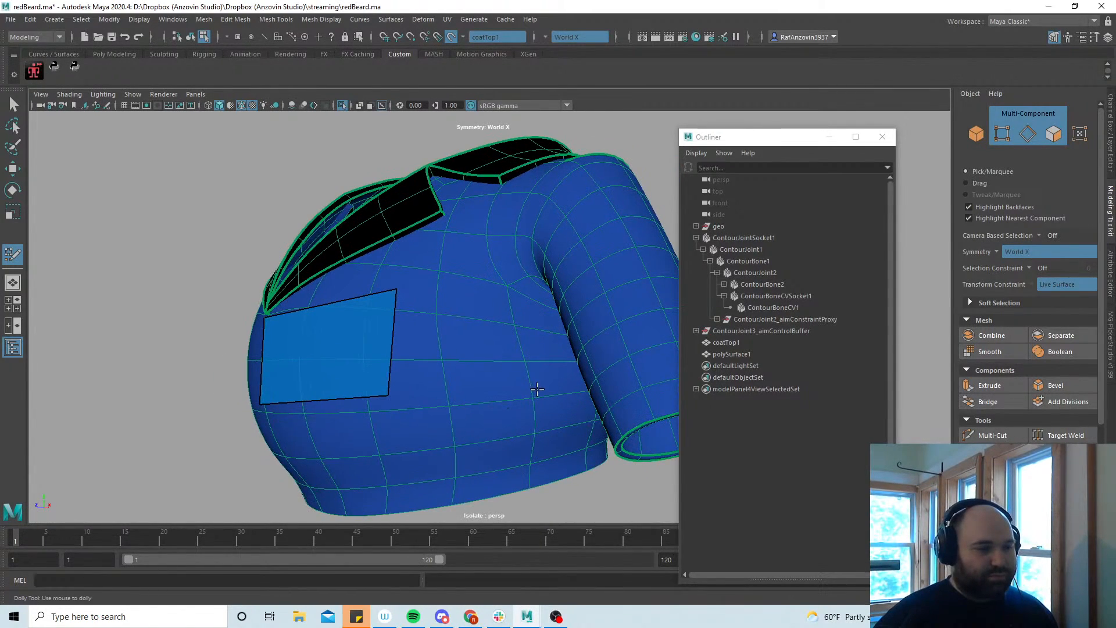
pyautogui.click(528, 293)
pyautogui.keyDown('shift'); pyautogui.click(478, 331); pyautogui.keyUp('shift')
pyautogui.moveTo(537, 390); pyautogui.dragTo(575, 401)
pyautogui.moveTo(530, 296); pyautogui.dragTo(553, 296)
# Add points on the lower belly and fill a mirrored quad beneath the front chest quad
pyautogui.keyDown('alt'); pyautogui.moveTo(420, 375); pyautogui.dragTo(463, 407); pyautogui.keyUp('alt')
pyautogui.click(462, 407)
pyautogui.moveTo(324, 361)
pyautogui.keyDown('alt'); pyautogui.mouseDown()
pyautogui.moveTo(377, 396)
pyautogui.moveTo(497, 436)
pyautogui.mouseUp(); pyautogui.keyUp('alt')
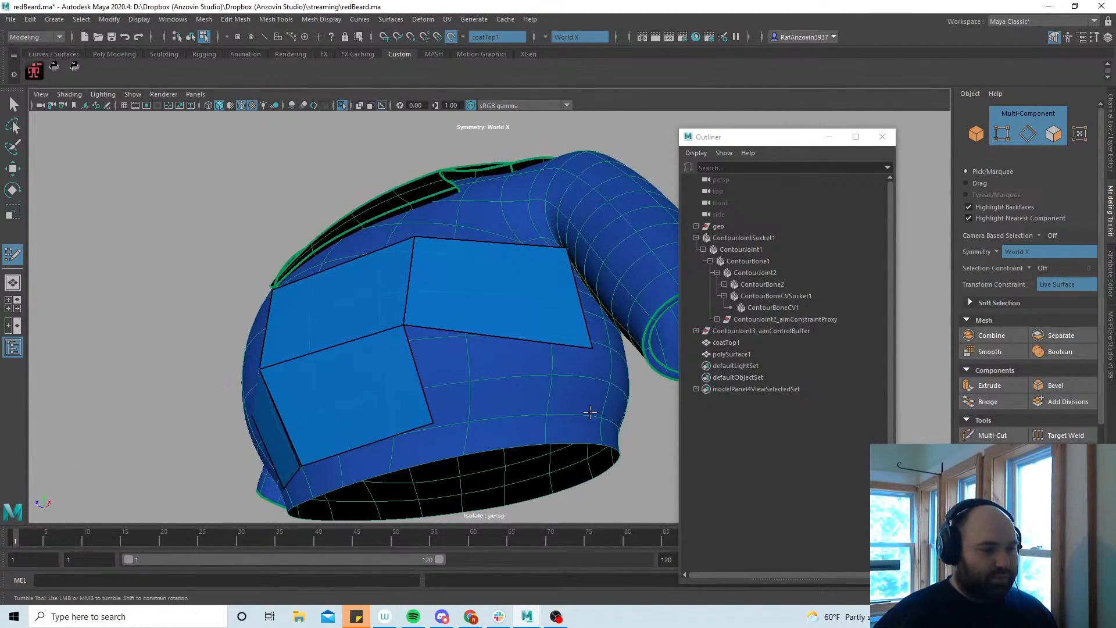
# Fill a mirrored quad on the lower side of the belly, beneath the armpit quad
pyautogui.keyDown('shift'); pyautogui.click(482, 373); pyautogui.keyUp('shift')
pyautogui.keyDown('alt'); pyautogui.moveTo(590, 327); pyautogui.dragTo(312, 456); pyautogui.keyUp('alt')
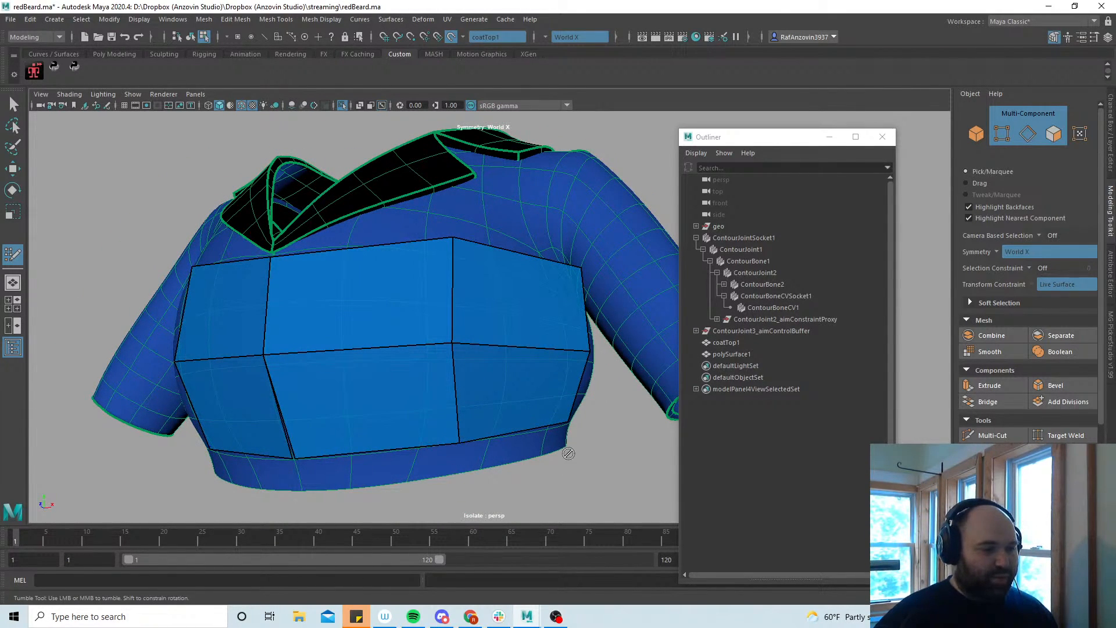
pyautogui.keyDown('alt'); pyautogui.moveTo(537, 451); pyautogui.dragTo(594, 447); pyautogui.keyUp('alt')
pyautogui.keyDown('alt'); pyautogui.moveTo(595, 447); pyautogui.dragTo(522, 446, button='middle'); pyautogui.keyUp('alt')
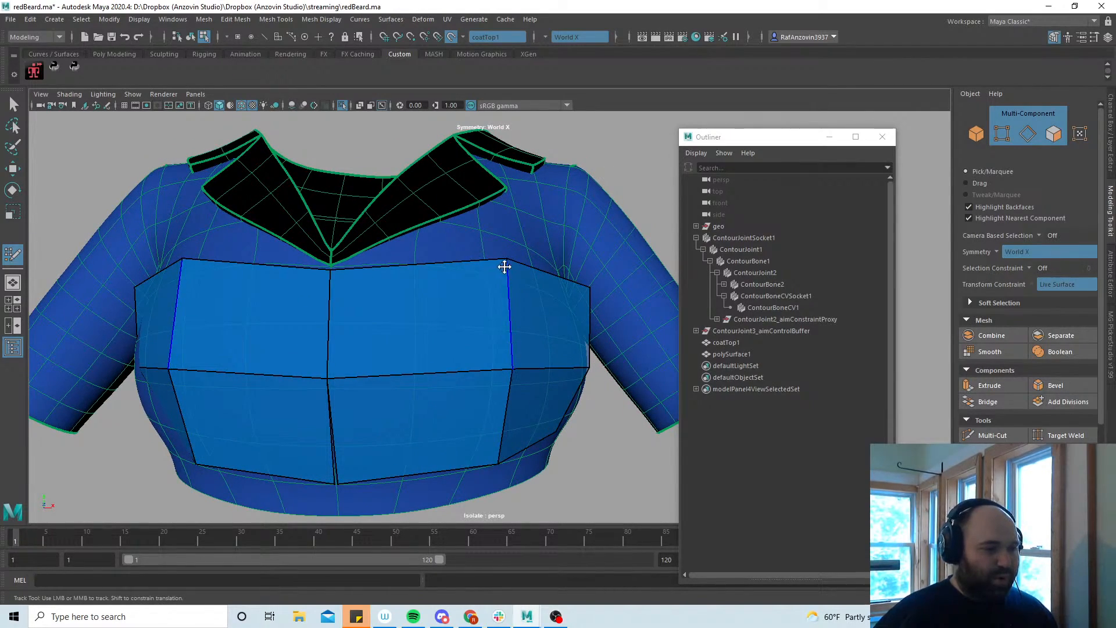
# Adjust the middle and lower points on the rear edge of the side quads on the back of the coat
pyautogui.keyDown('alt'); pyautogui.moveTo(603, 400); pyautogui.dragTo(539, 326); pyautogui.keyUp('alt')
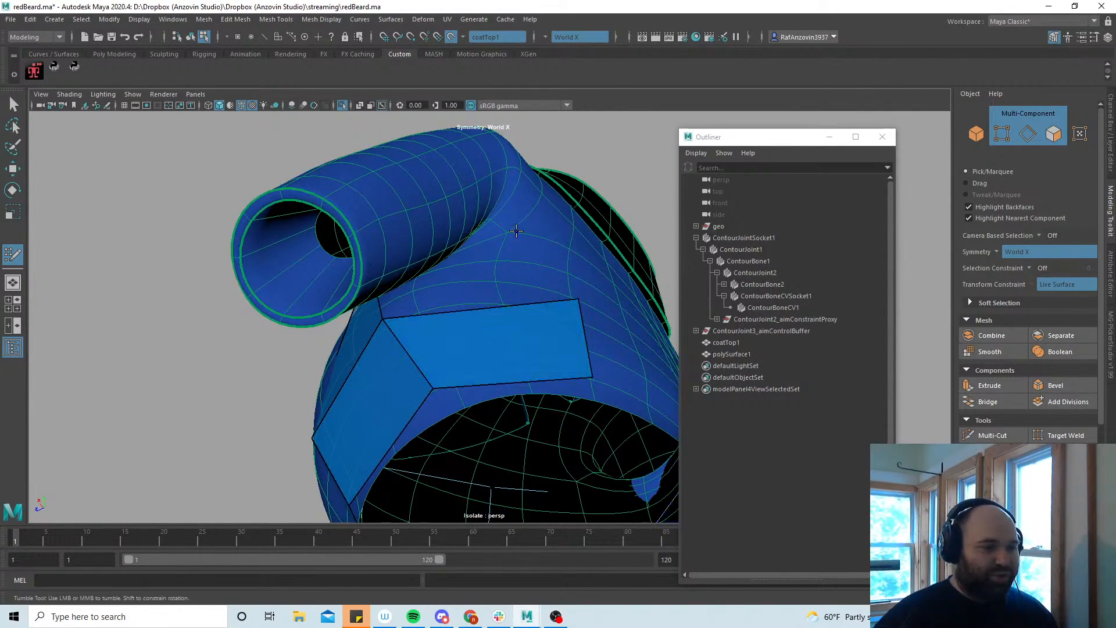
pyautogui.keyDown('alt'); pyautogui.moveTo(493, 271); pyautogui.dragTo(437, 347); pyautogui.keyUp('alt')
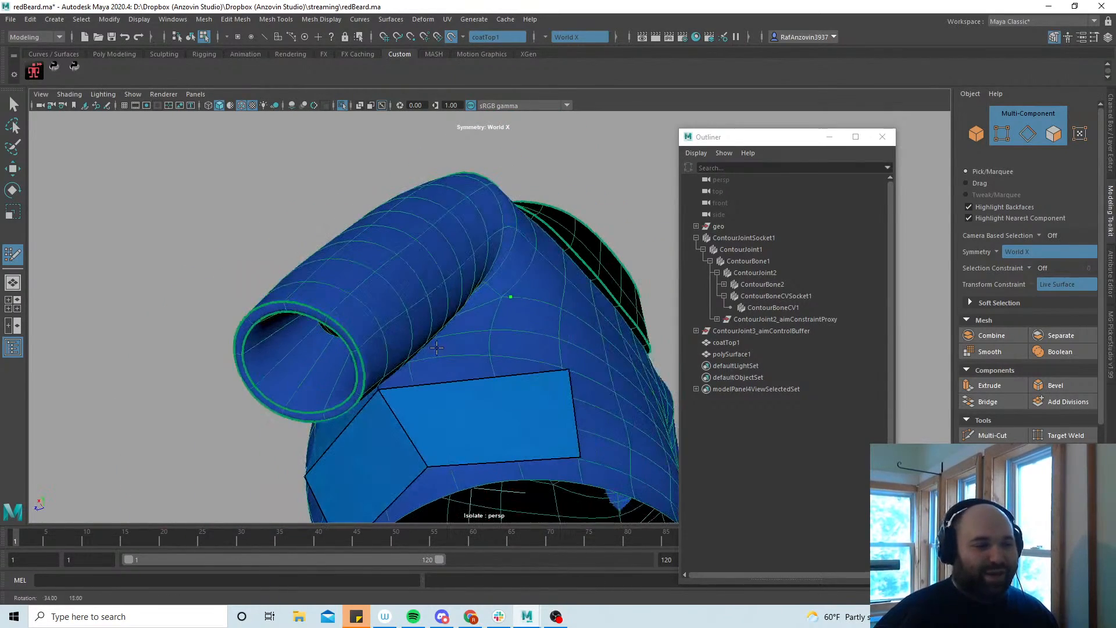
pyautogui.keyDown('alt'); pyautogui.moveTo(518, 302); pyautogui.dragTo(518, 374); pyautogui.keyUp('alt')
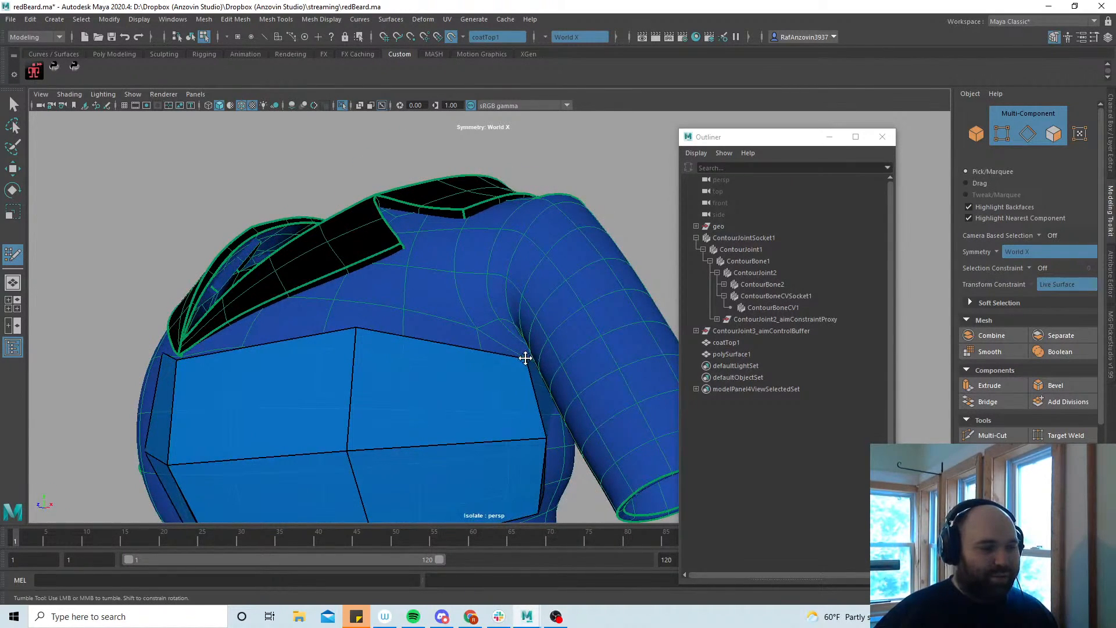
pyautogui.keyDown('alt'); pyautogui.moveTo(558, 431); pyautogui.dragTo(351, 427); pyautogui.keyUp('alt')
pyautogui.keyDown('alt'); pyautogui.moveTo(350, 427); pyautogui.dragTo(445, 392, button='middle'); pyautogui.keyUp('alt')
pyautogui.keyDown('alt'); pyautogui.moveTo(445, 392); pyautogui.dragTo(399, 321); pyautogui.keyUp('alt')
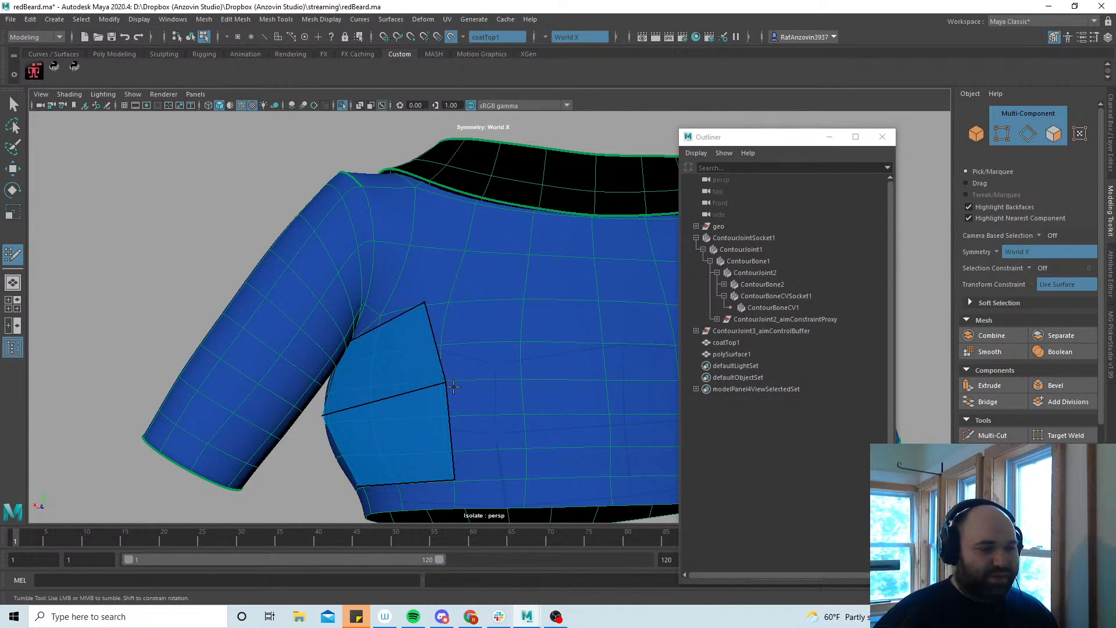
pyautogui.moveTo(434, 385); pyautogui.dragTo(435, 382)
pyautogui.moveTo(455, 479); pyautogui.dragTo(446, 475)
# Place three points down the centre of the back and fill two rows of mirrored quads joining them to the side quads
pyautogui.keyDown('alt'); pyautogui.moveTo(469, 476); pyautogui.dragTo(356, 419, button='right'); pyautogui.keyUp('alt')
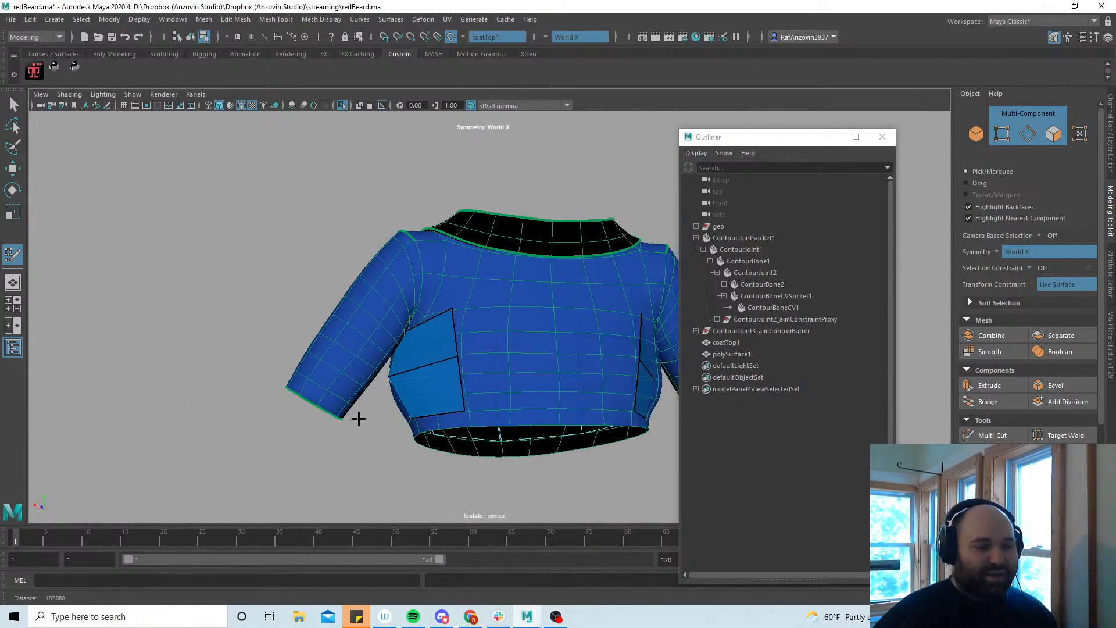
pyautogui.keyDown('alt'); pyautogui.moveTo(501, 432); pyautogui.dragTo(457, 435, button='middle'); pyautogui.keyUp('alt')
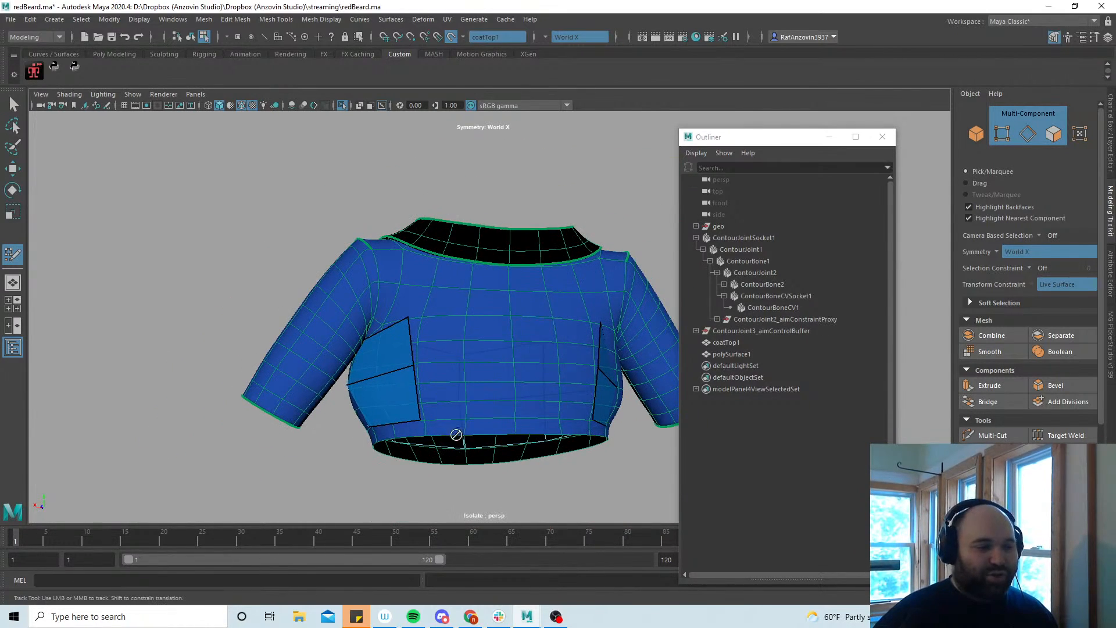
pyautogui.click(515, 414)
pyautogui.keyDown('shift'); pyautogui.click(514, 365); pyautogui.keyUp('shift')
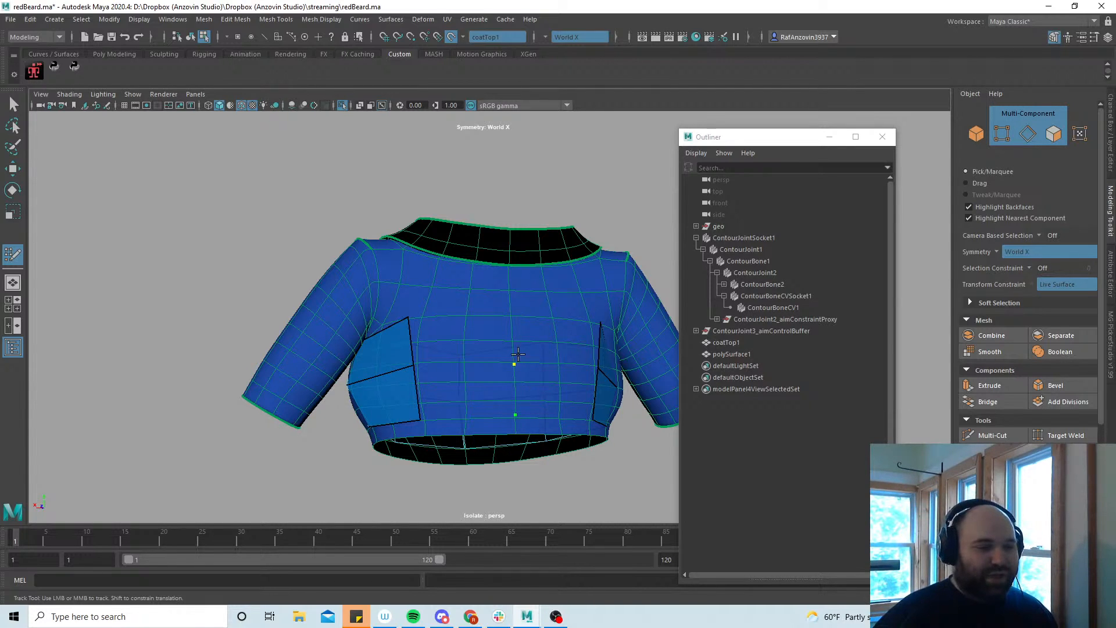
pyautogui.click(511, 309)
pyautogui.keyDown('shift'); pyautogui.click(548, 340); pyautogui.keyUp('shift')
pyautogui.keyDown('shift'); pyautogui.click(555, 385); pyautogui.keyUp('shift')
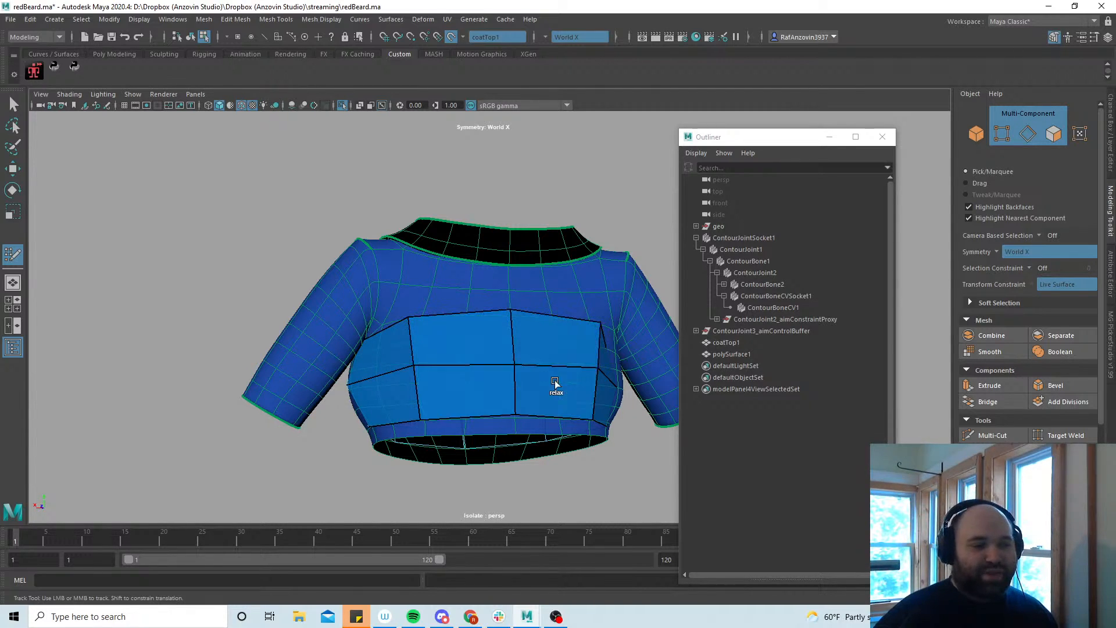
# Close the narrow gap along the centre edge at the lower front of the belly
pyautogui.keyDown('alt'); pyautogui.moveTo(466, 382); pyautogui.dragTo(478, 396, button='middle'); pyautogui.keyUp('alt')
pyautogui.keyDown('alt'); pyautogui.moveTo(478, 397); pyautogui.dragTo(439, 342); pyautogui.keyUp('alt')
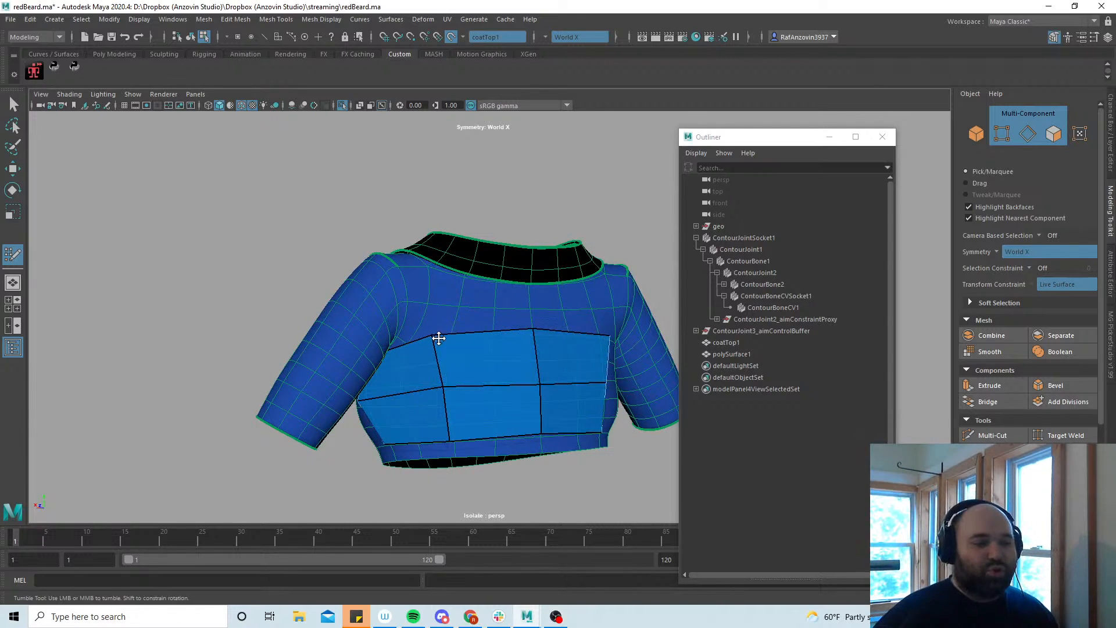
pyautogui.keyDown('alt'); pyautogui.moveTo(350, 427); pyautogui.dragTo(443, 463); pyautogui.keyUp('alt')
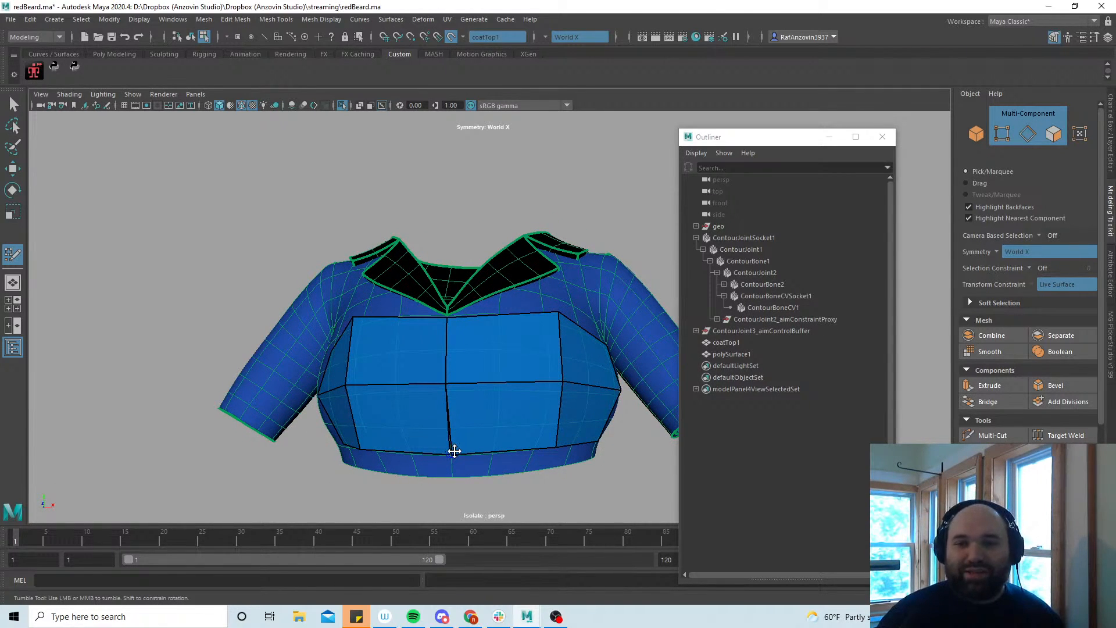
pyautogui.keyDown('alt'); pyautogui.moveTo(474, 456); pyautogui.dragTo(392, 404); pyautogui.keyUp('alt')
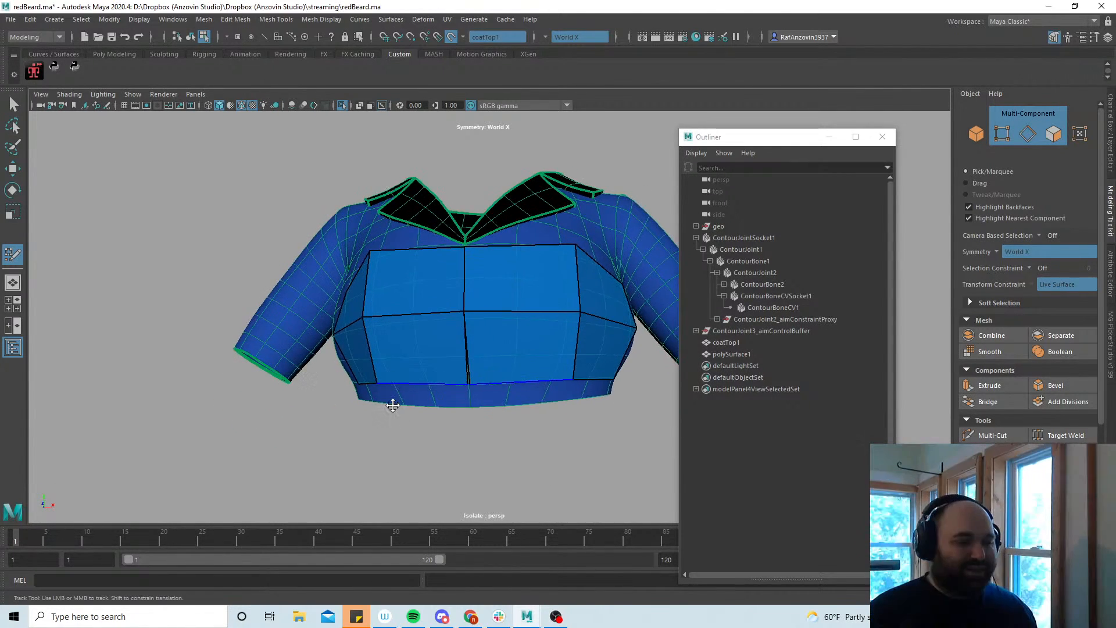
pyautogui.keyDown('alt'); pyautogui.moveTo(391, 404); pyautogui.dragTo(459, 447, button='right'); pyautogui.keyUp('alt')
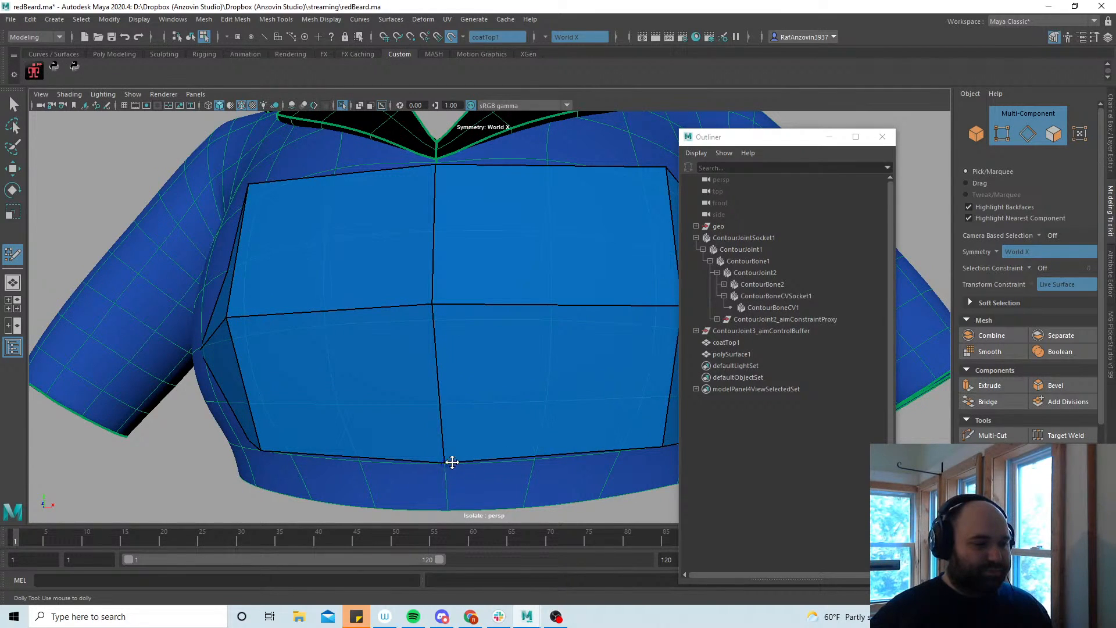
pyautogui.keyDown('alt'); pyautogui.moveTo(625, 317); pyautogui.dragTo(560, 424, button='middle'); pyautogui.keyUp('alt')
# Add mirrored points beside the lapels, fill the upper chest quads out toward the shoulders, and shift the upper outer corners slightly inward
pyautogui.keyDown('alt'); pyautogui.moveTo(560, 423); pyautogui.dragTo(447, 410, button='right'); pyautogui.keyUp('alt')
pyautogui.keyDown('alt'); pyautogui.moveTo(448, 410); pyautogui.dragTo(531, 389); pyautogui.keyUp('alt')
pyautogui.keyDown('alt'); pyautogui.moveTo(531, 389); pyautogui.dragTo(568, 354, button='right'); pyautogui.keyUp('alt')
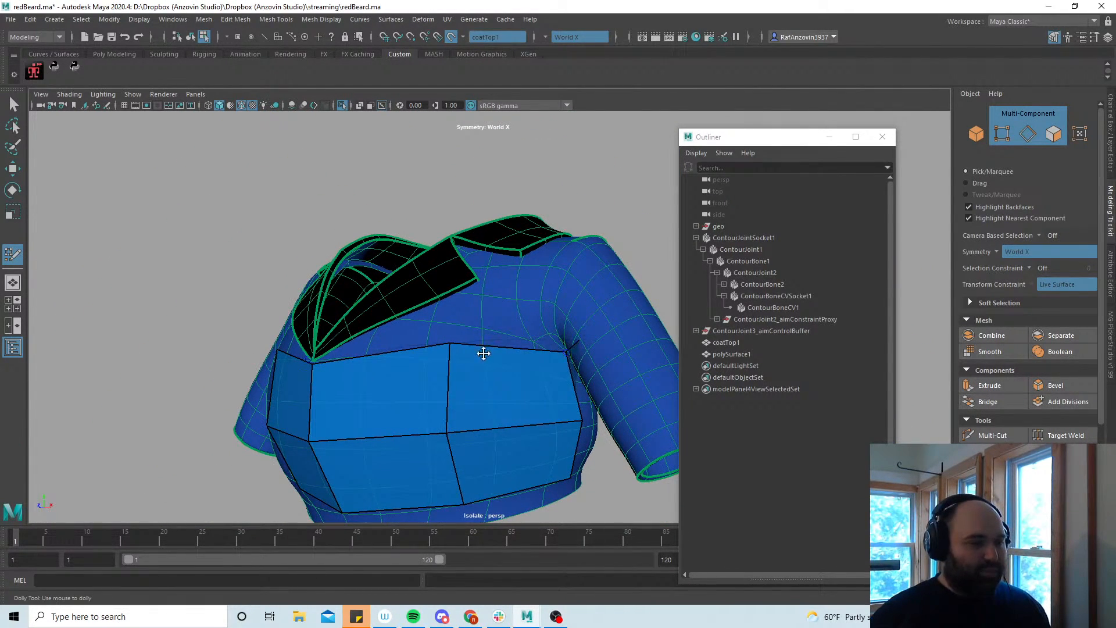
pyautogui.keyDown('alt'); pyautogui.moveTo(484, 353); pyautogui.dragTo(511, 294); pyautogui.keyUp('alt')
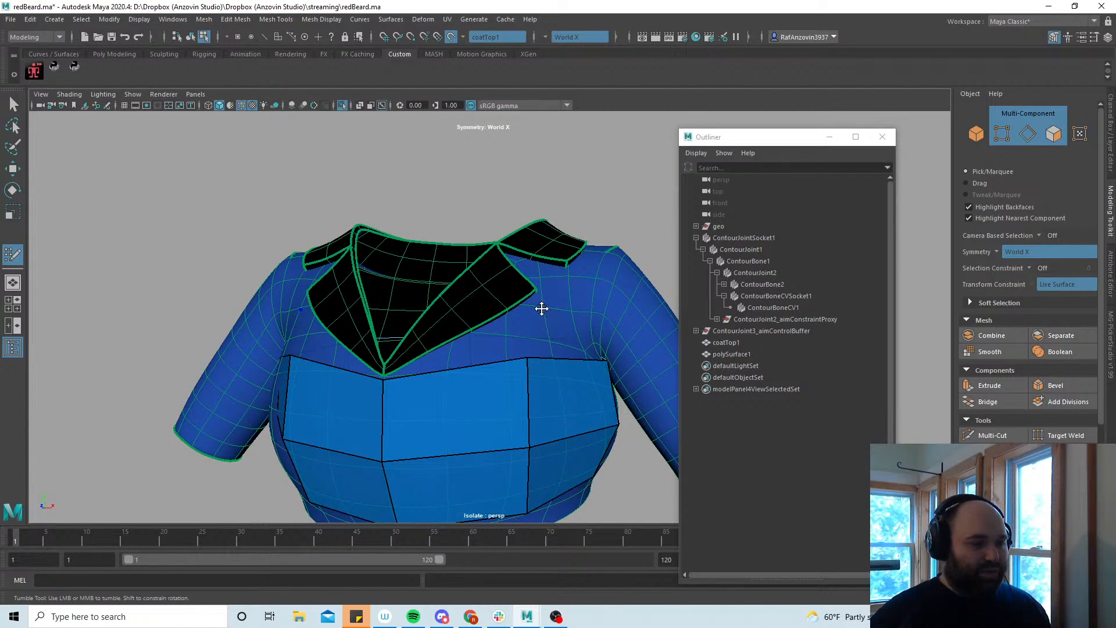
pyautogui.click(519, 309)
pyautogui.keyDown('shift'); pyautogui.click(496, 343); pyautogui.keyUp('shift')
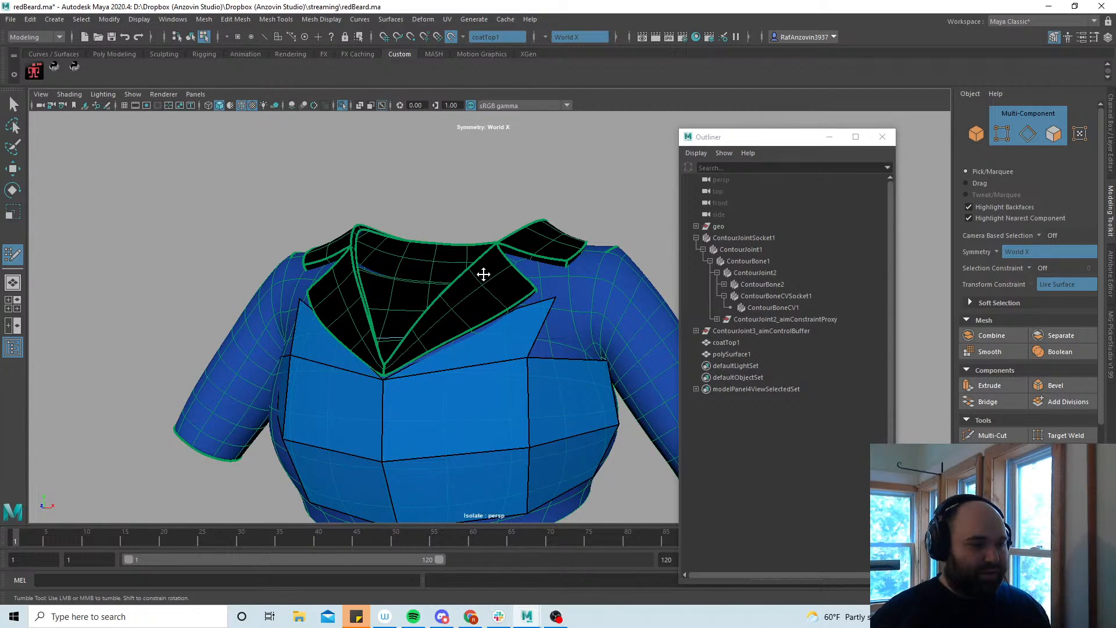
pyautogui.moveTo(556, 297); pyautogui.dragTo(544, 303)
pyautogui.keyDown('alt'); pyautogui.moveTo(607, 353); pyautogui.dragTo(559, 349); pyautogui.keyUp('alt')
# Place mirrored outer points and a centre point below the back collar, and fill the upper-back quads between them
pyautogui.moveTo(614, 381)
pyautogui.keyDown('alt'); pyautogui.mouseDown()
pyautogui.moveTo(448, 379)
pyautogui.moveTo(468, 331)
pyautogui.mouseUp(); pyautogui.keyUp('alt')
pyautogui.click(421, 281)
pyautogui.click(548, 288)
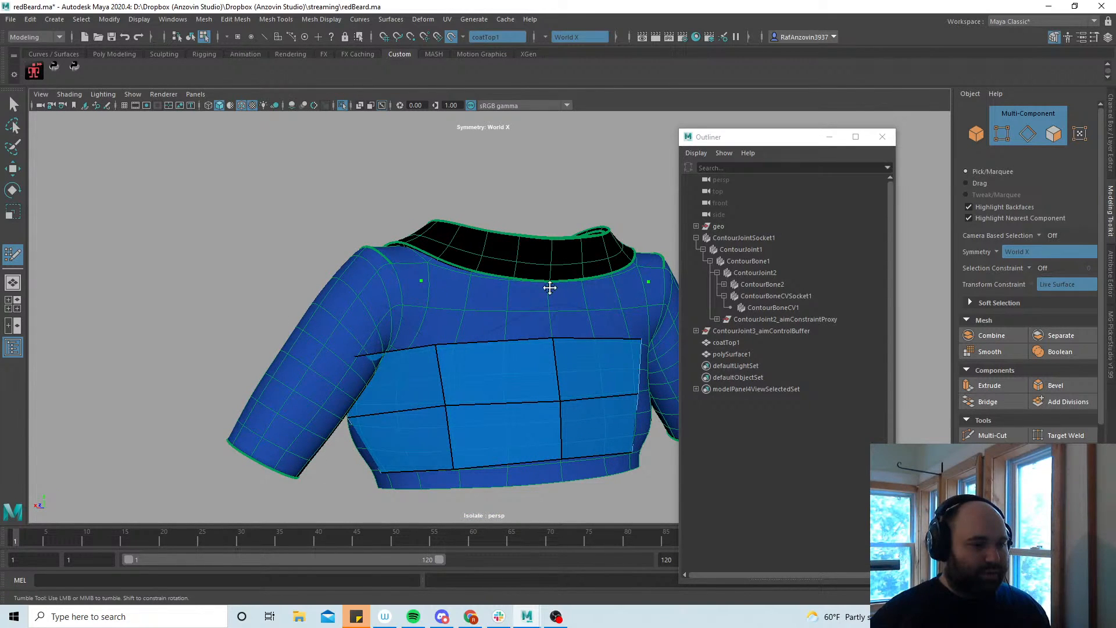
pyautogui.keyDown('shift'); pyautogui.click(492, 313); pyautogui.keyUp('shift')
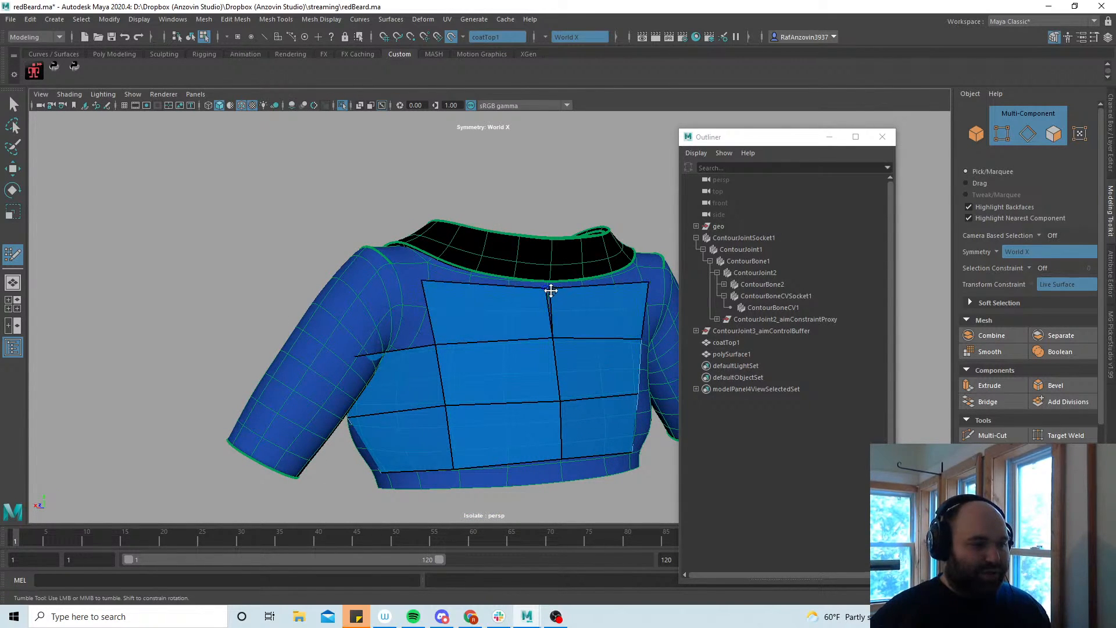
pyautogui.keyDown('alt'); pyautogui.moveTo(569, 317); pyautogui.dragTo(537, 392); pyautogui.keyUp('alt')
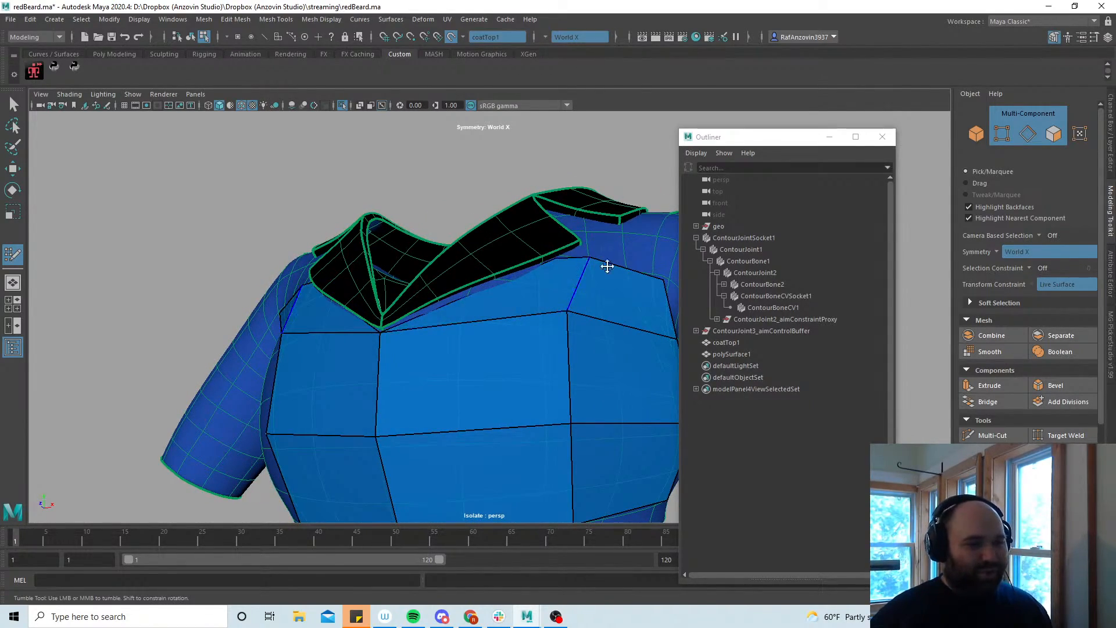
# Return to object selection, replace Quad Draw with the Move tool, and deselect the finished mesh
pyautogui.scroll(-5, 505, 341)
pyautogui.keyDown('alt'); pyautogui.moveTo(499, 339); pyautogui.dragTo(431, 366); pyautogui.keyUp('alt')
pyautogui.keyDown('alt'); pyautogui.moveTo(431, 365); pyautogui.dragTo(543, 378, button='right'); pyautogui.keyUp('alt')
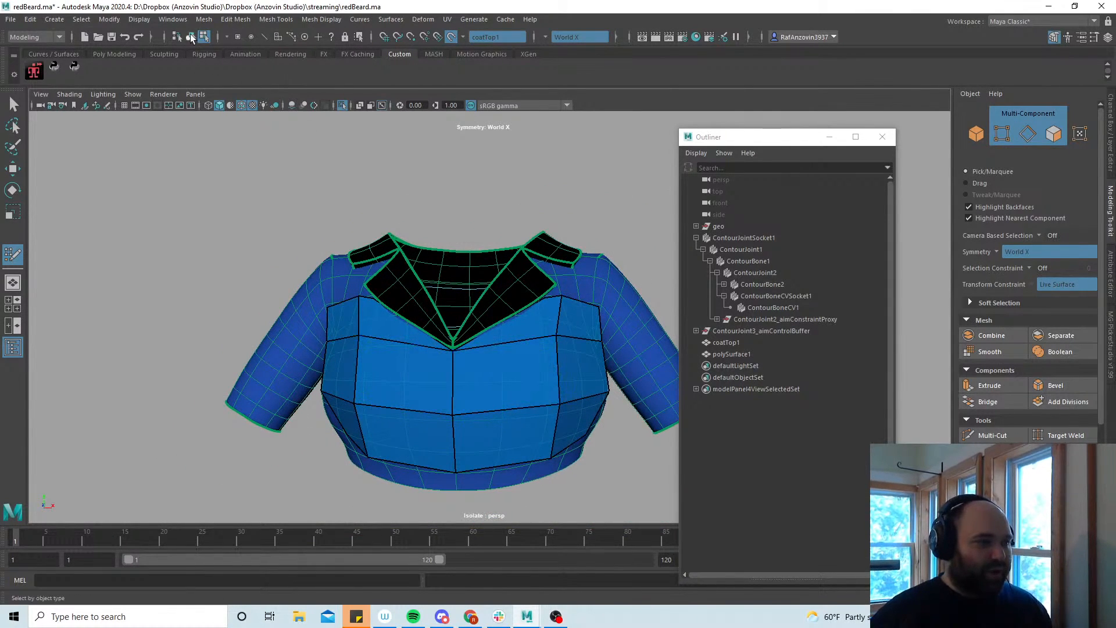
pyautogui.click(191, 37)
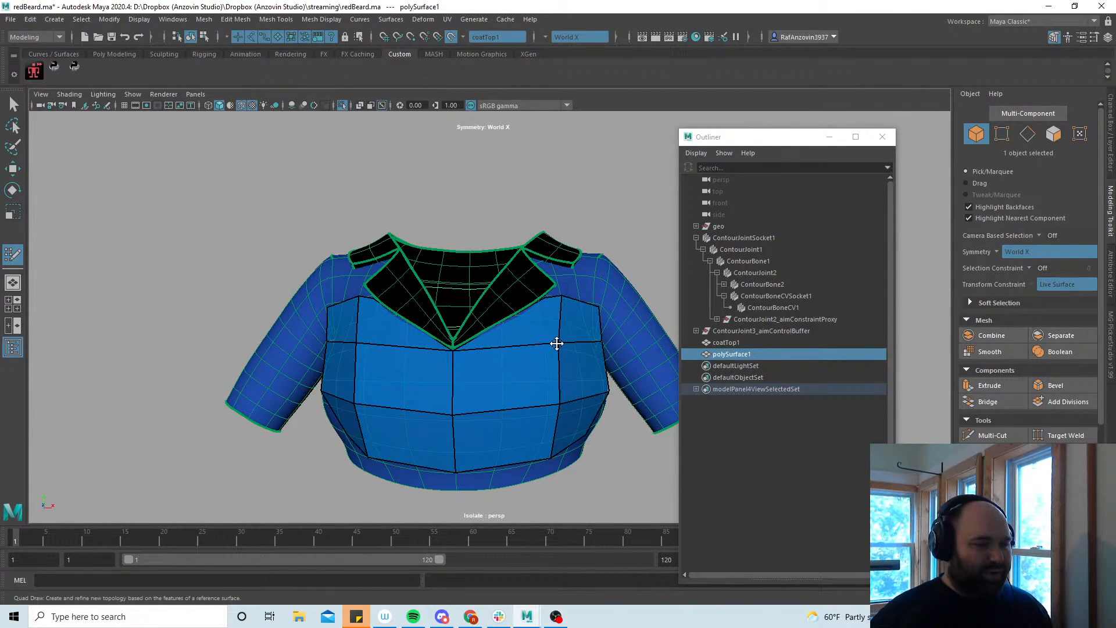
pyautogui.keyDown('alt'); pyautogui.moveTo(561, 401); pyautogui.dragTo(442, 259); pyautogui.keyUp('alt')
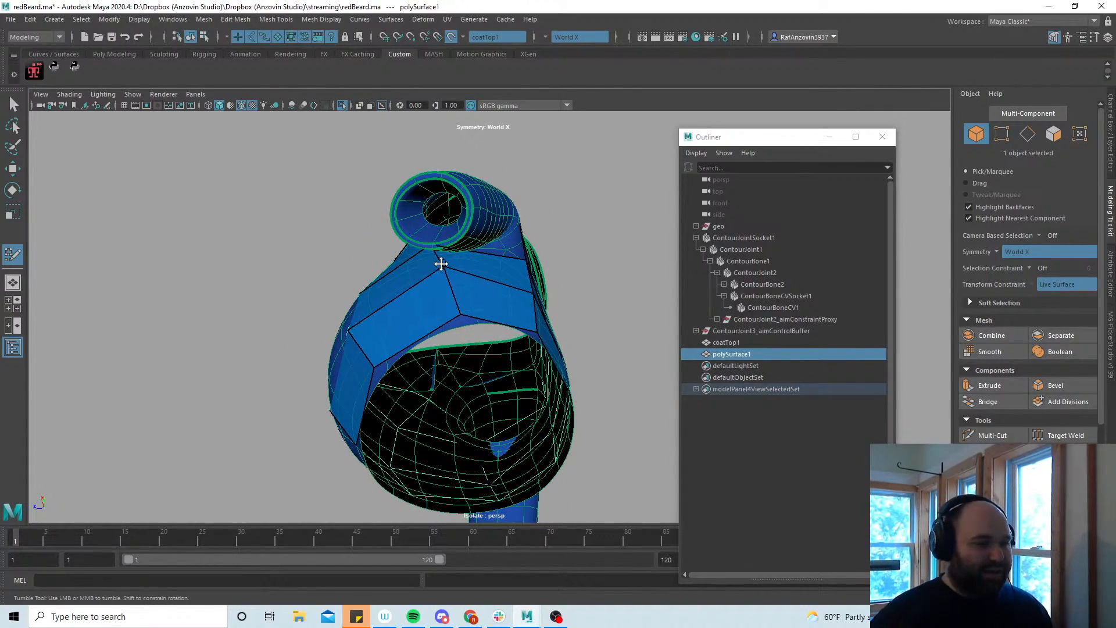
pyautogui.keyDown('alt'); pyautogui.moveTo(570, 339); pyautogui.dragTo(628, 364); pyautogui.keyUp('alt')
pyautogui.scroll(-1, 628, 364)
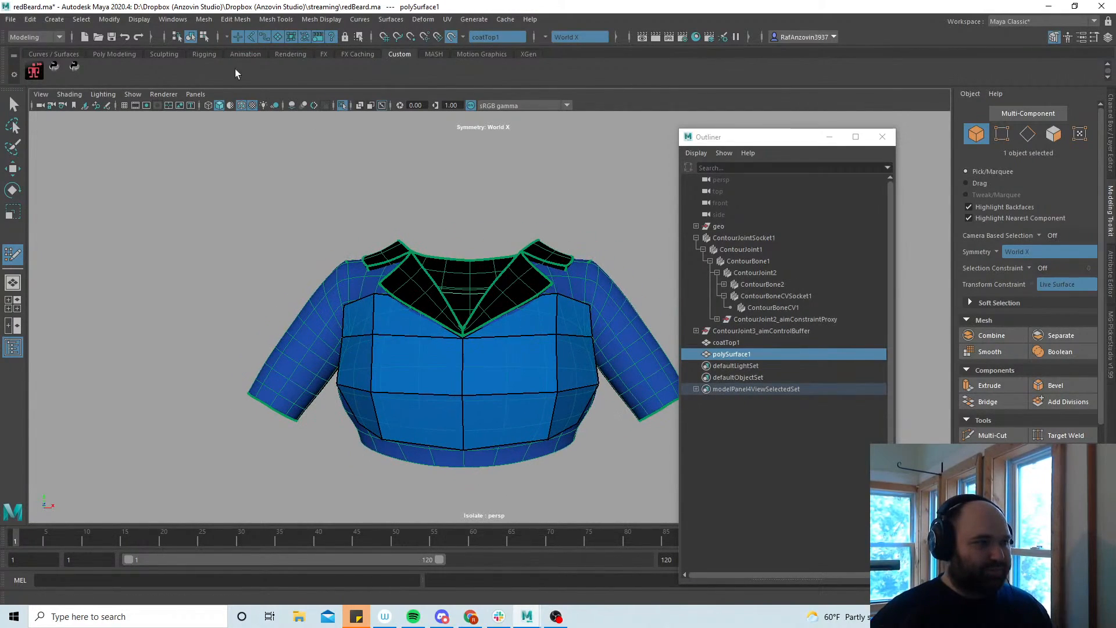
pyautogui.click(204, 37)
pyautogui.click(191, 37)
pyautogui.click(12, 168)
pyautogui.keyDown('alt'); pyautogui.moveTo(474, 352); pyautogui.dragTo(451, 379); pyautogui.keyUp('alt')
pyautogui.click(272, 242)
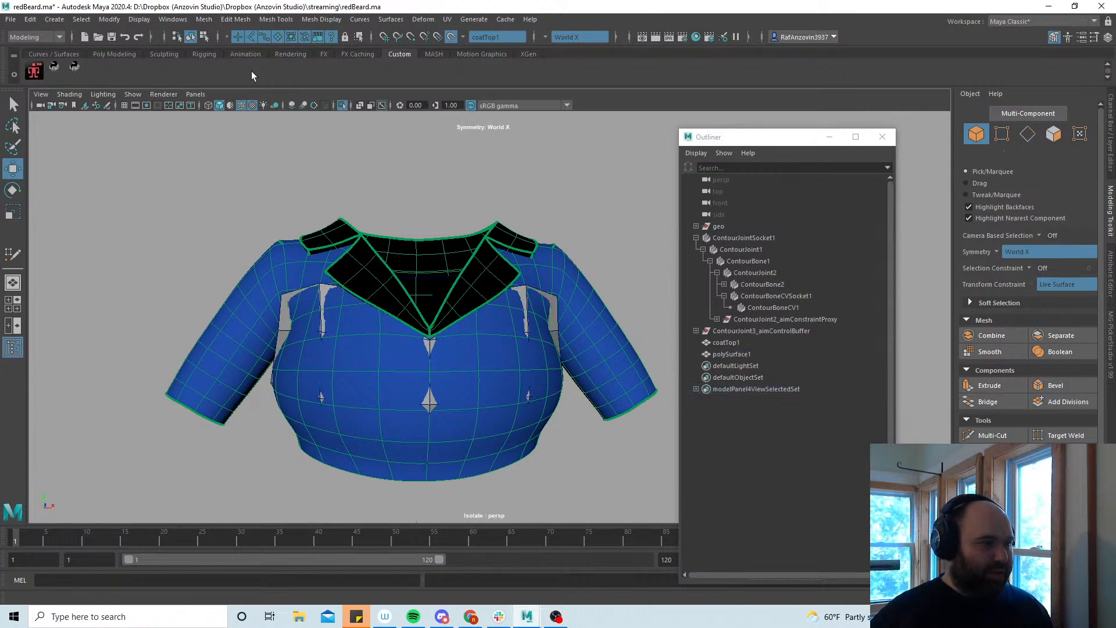
# Turn off the coatTop1 live surface and delete the coatTop1 duplicate
pyautogui.click(463, 38)
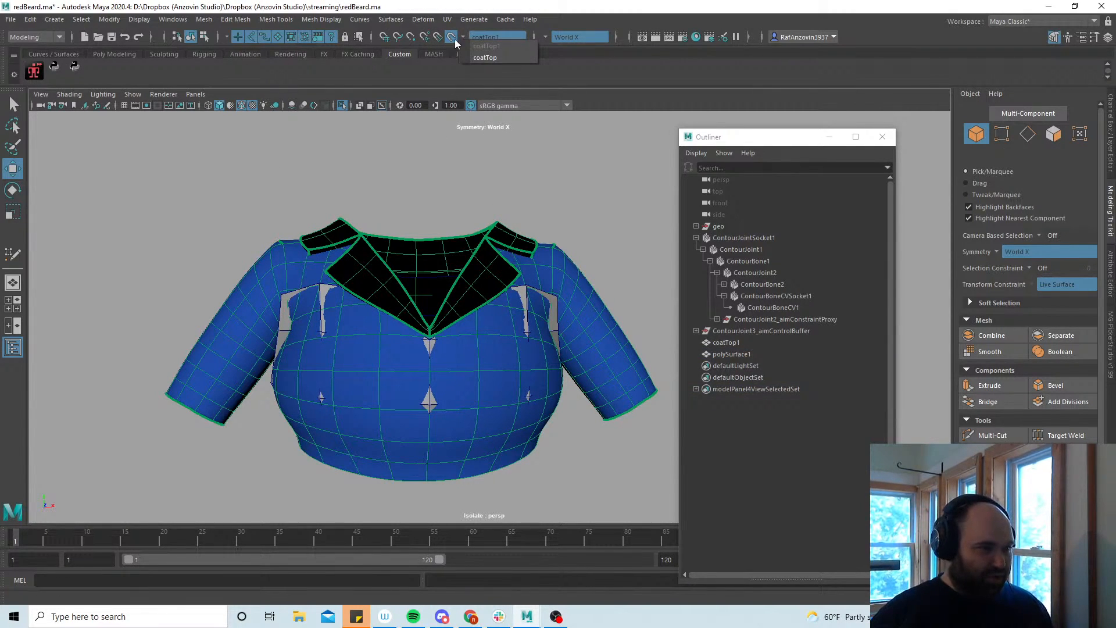
pyautogui.click(454, 40)
pyautogui.click(735, 344)
pyautogui.press('Delete')
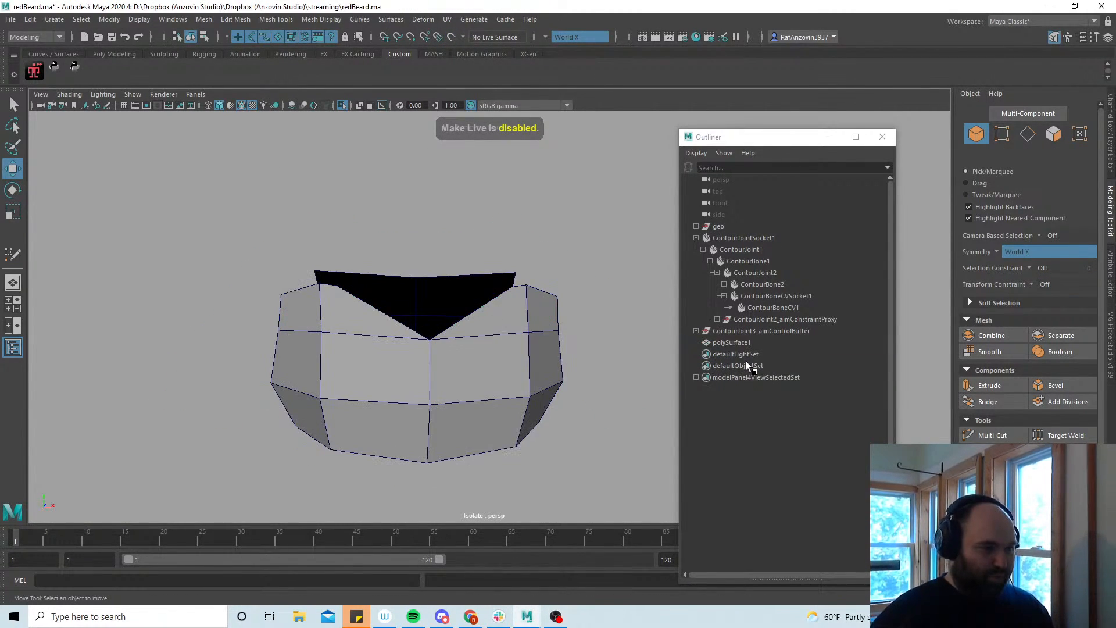
# Select the middle ring of vertices around polySurface1 plus the mirrored front chest pair just above it
pyautogui.click(501, 437)
pyautogui.keyDown('alt'); pyautogui.moveTo(582, 492); pyautogui.dragTo(470, 381); pyautogui.keyUp('alt')
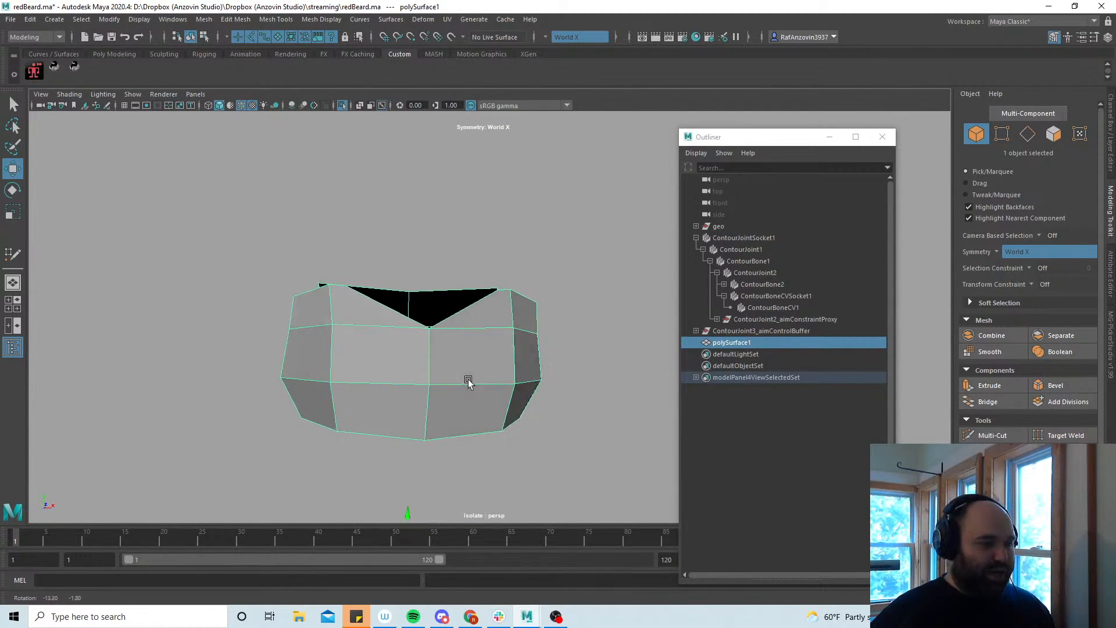
pyautogui.press('F8')
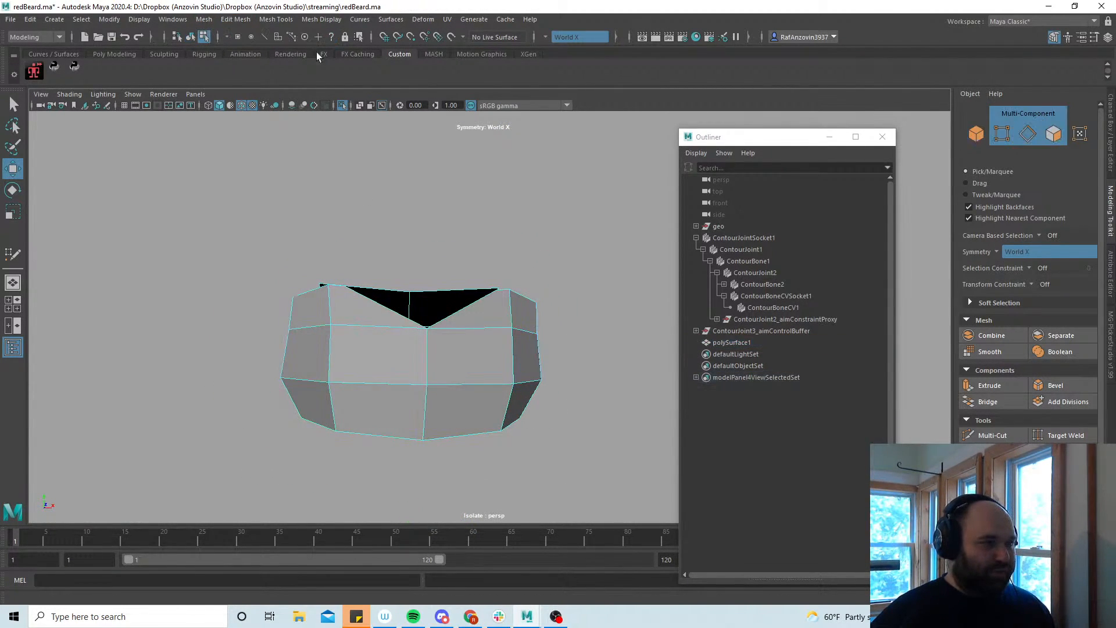
pyautogui.click(238, 37)
pyautogui.moveTo(605, 374); pyautogui.dragTo(617, 396)
pyautogui.keyDown('shift'); pyautogui.click(545, 353); pyautogui.keyUp('shift')
pyautogui.press('q')
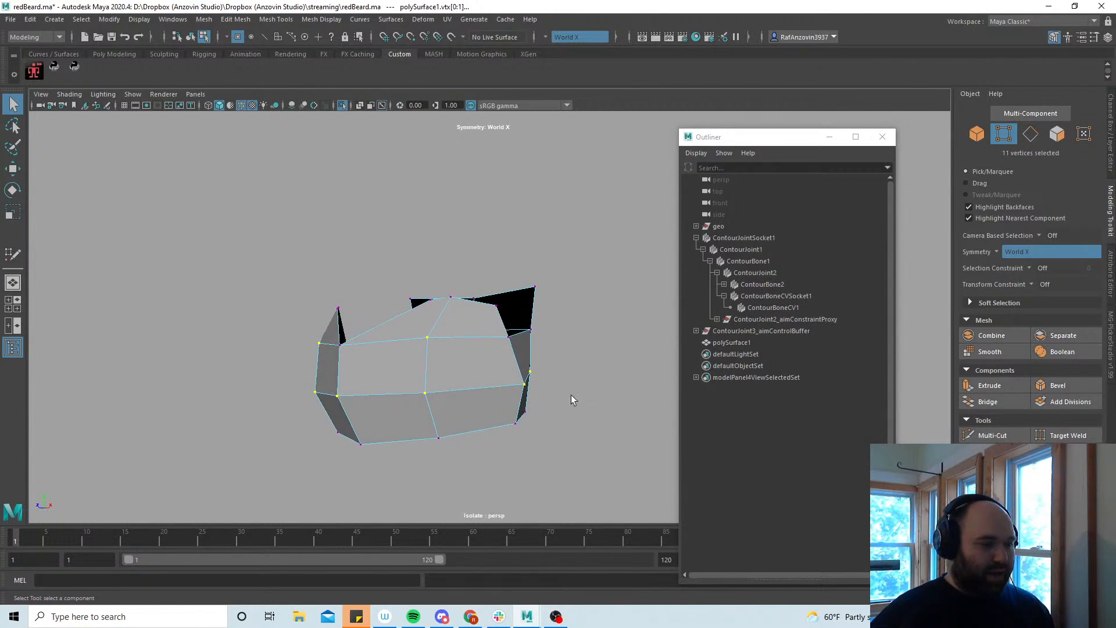
pyautogui.keyDown('alt'); pyautogui.moveTo(378, 405); pyautogui.dragTo(511, 393); pyautogui.keyUp('alt')
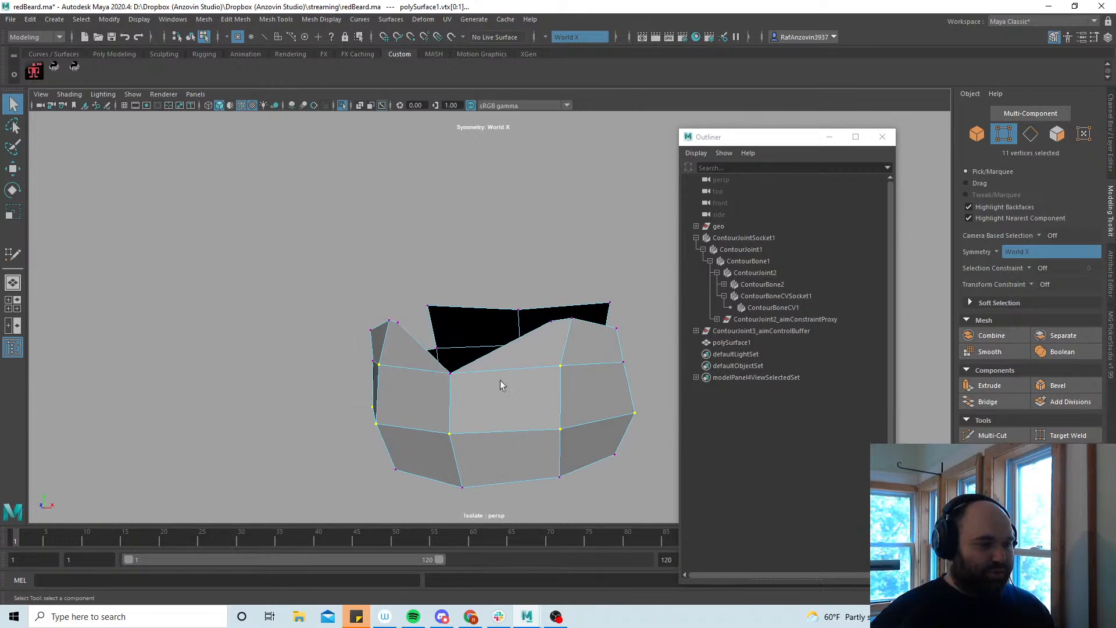
pyautogui.keyDown('alt'); pyautogui.moveTo(609, 329); pyautogui.dragTo(538, 404); pyautogui.keyUp('alt')
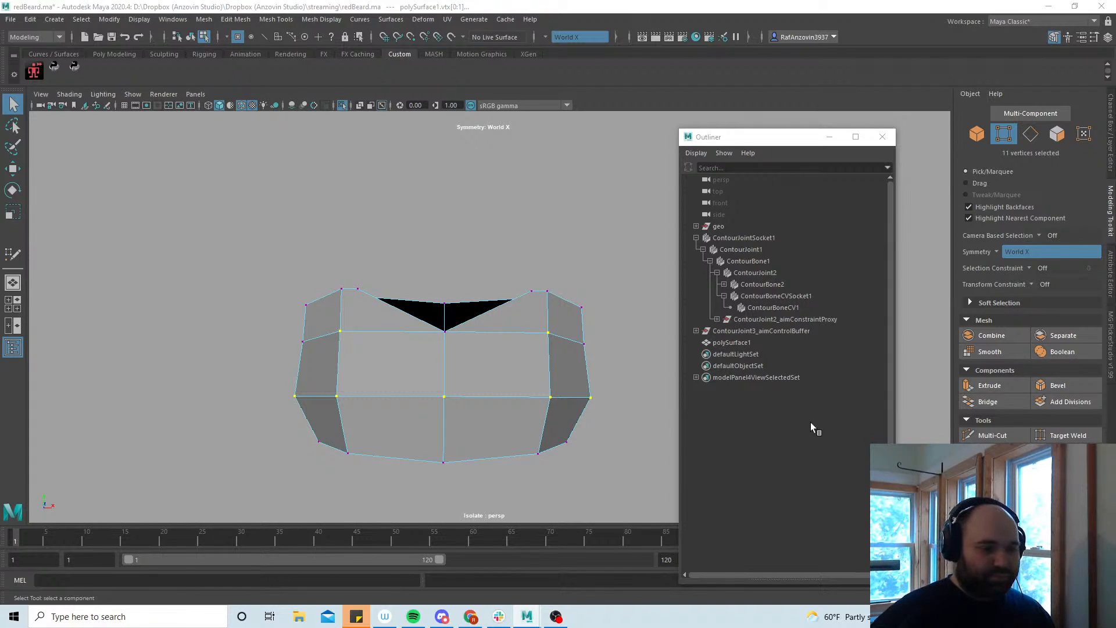
# Open the Script Editor's second Python script and delete its stretchOut connection line, keeping the pymel import
pyautogui.click(1106, 581)
pyautogui.moveTo(707, 193); pyautogui.dragTo(783, 71)
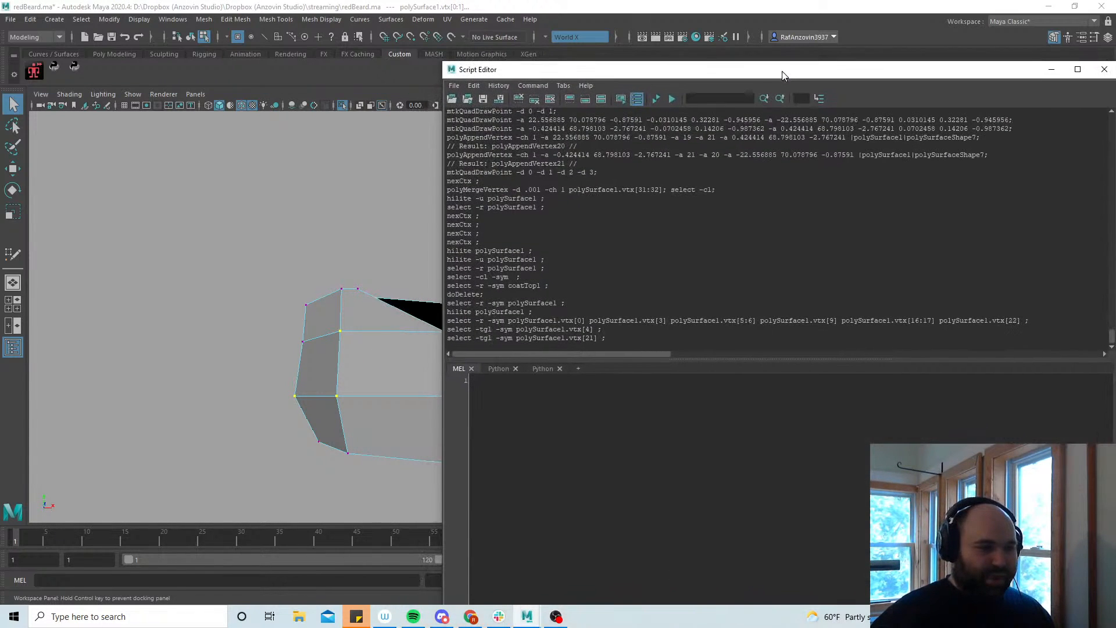
pyautogui.click(537, 369)
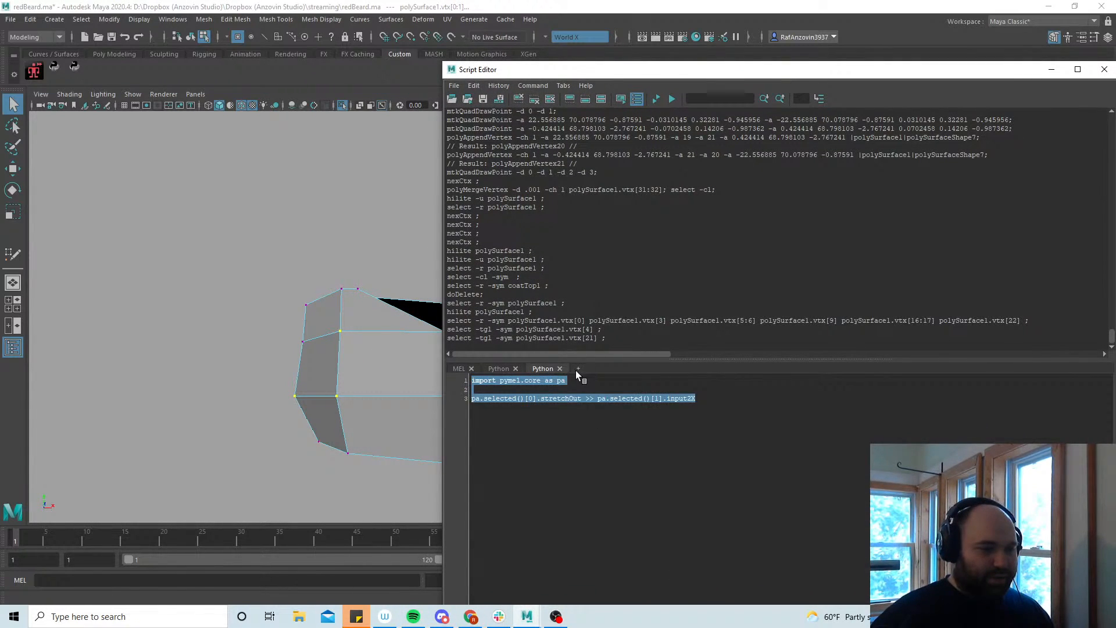
pyautogui.moveTo(730, 403); pyautogui.dragTo(472, 401)
pyautogui.press('BackSpace')
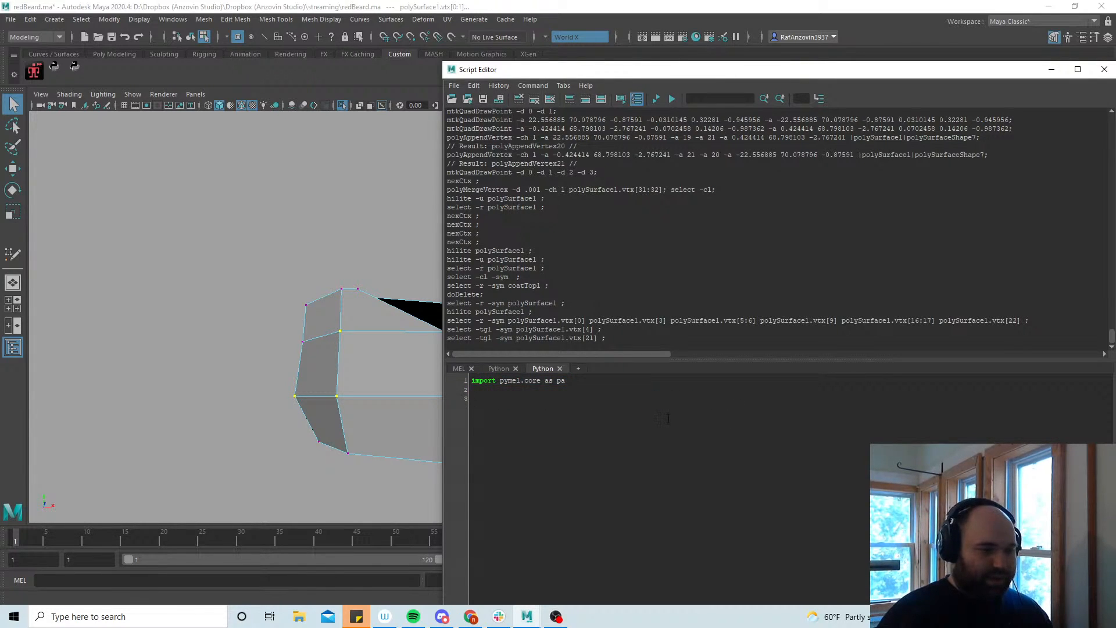
# Execute the import pymel.core as pa line in the Script Editor and add blank lines below it
pyautogui.moveTo(567, 380); pyautogui.dragTo(461, 366)
pyautogui.hotkey('ctrl', 'Return')
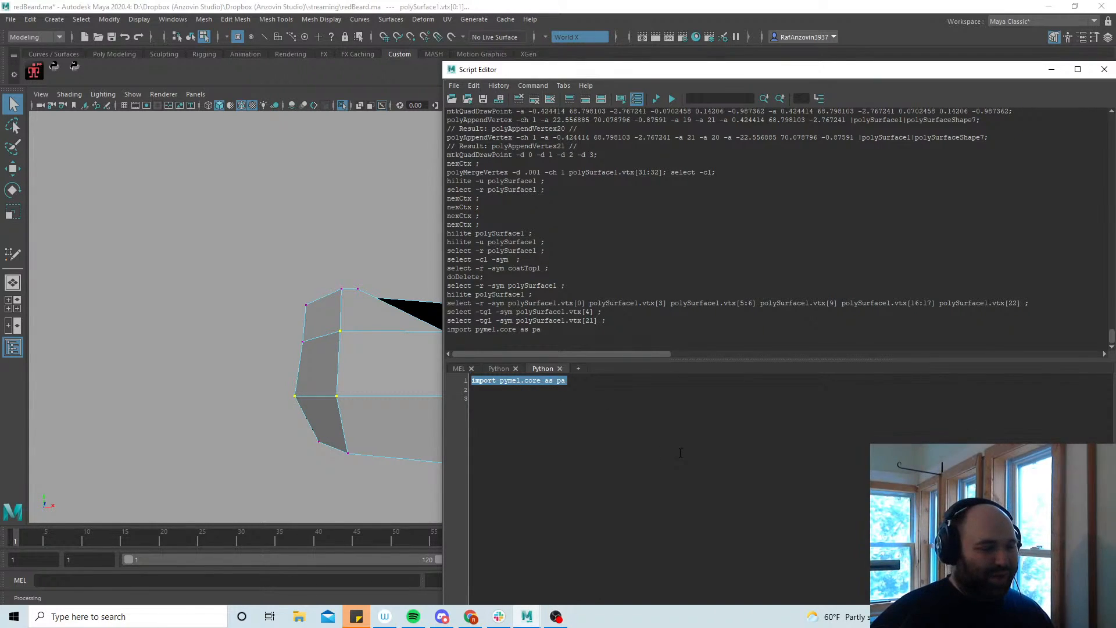
pyautogui.moveTo(687, 69); pyautogui.dragTo(752, 61)
pyautogui.click(727, 375)
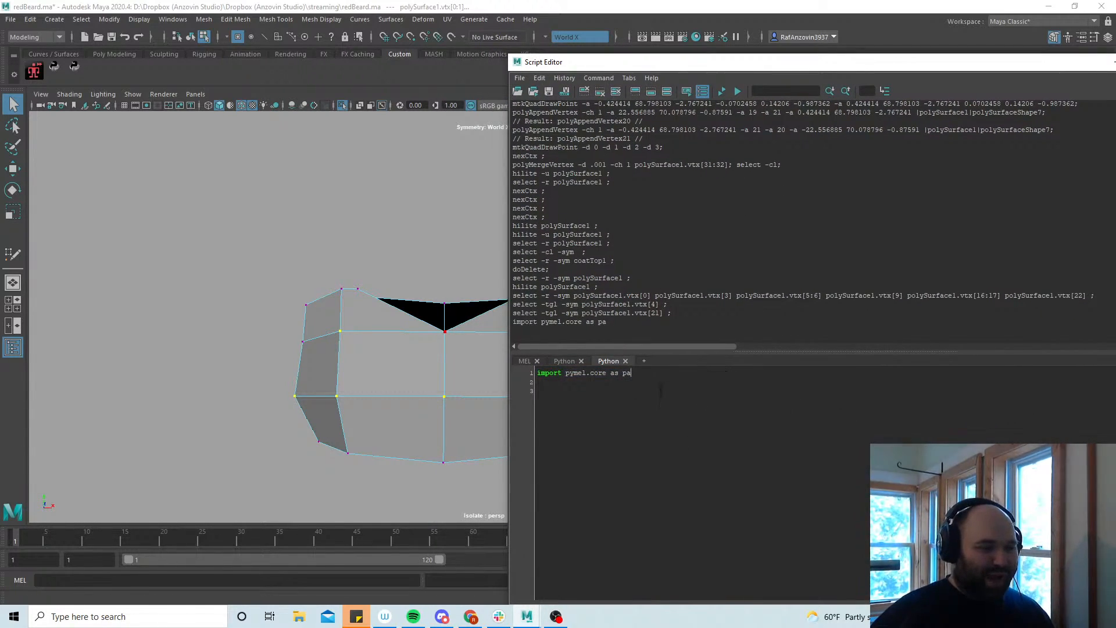
pyautogui.press('Return')
pyautogui.press('Return')
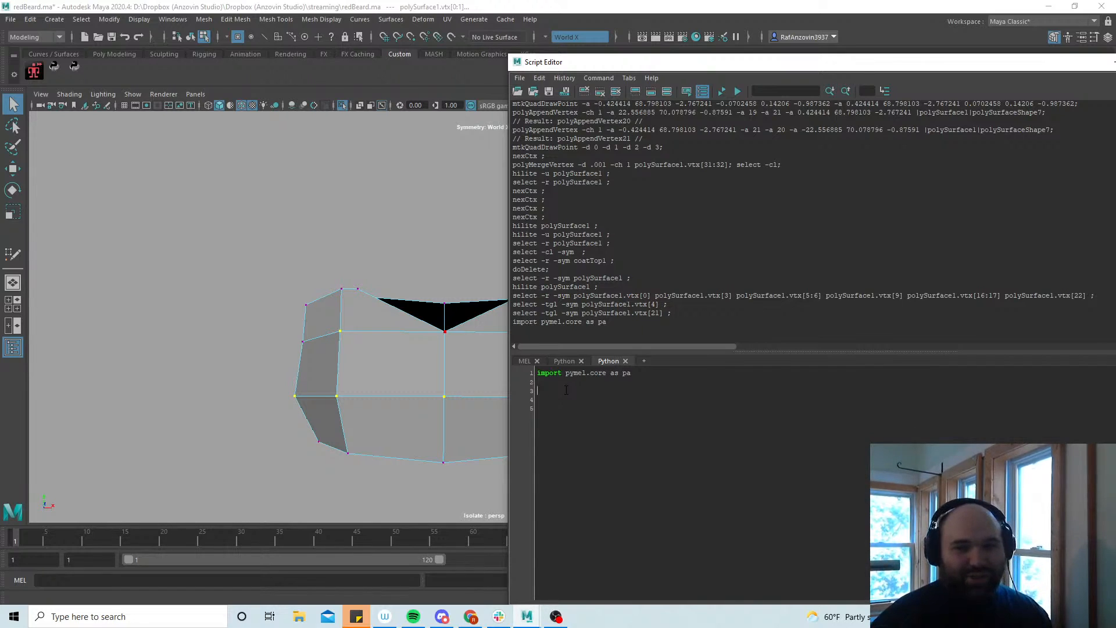
# Save the redBeard scene, add pa.selected() to the Python script, and run that line on the vertex selection
pyautogui.click(244, 2)
pyautogui.hotkey('ctrl', 's')
pyautogui.click(708, 442)
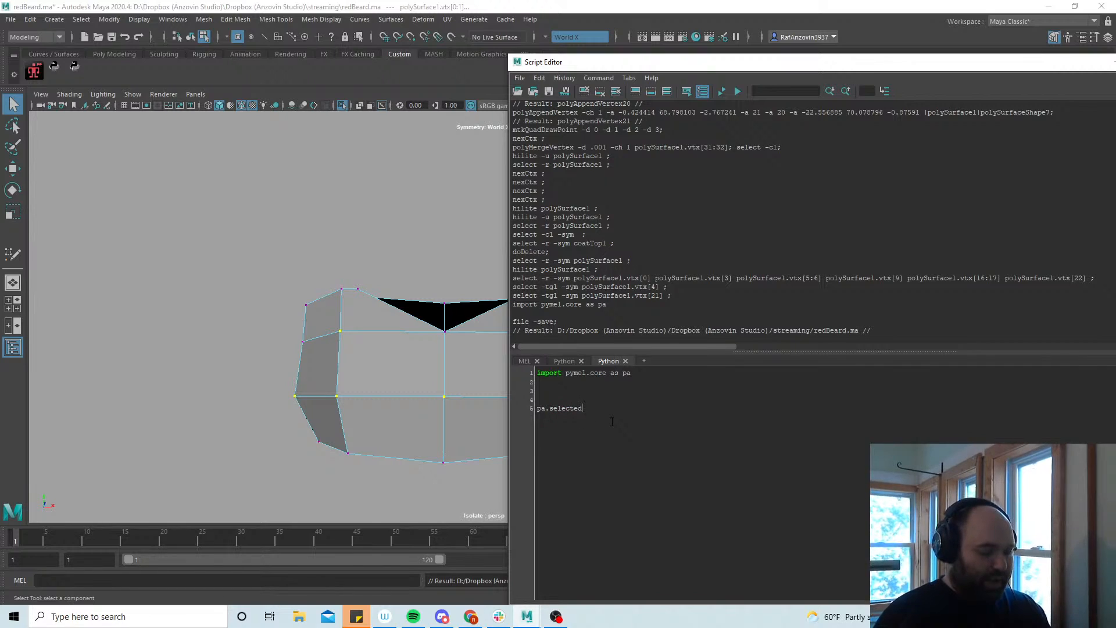
pyautogui.moveTo(613, 420); pyautogui.dragTo(526, 411)
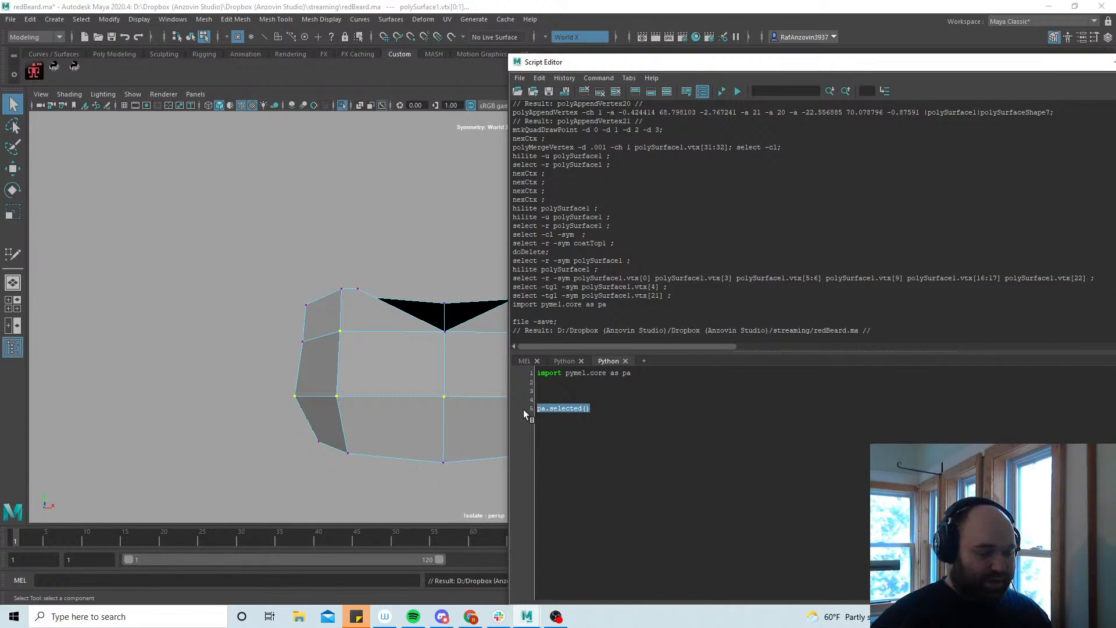
pyautogui.hotkey('ctrl', 'Return')
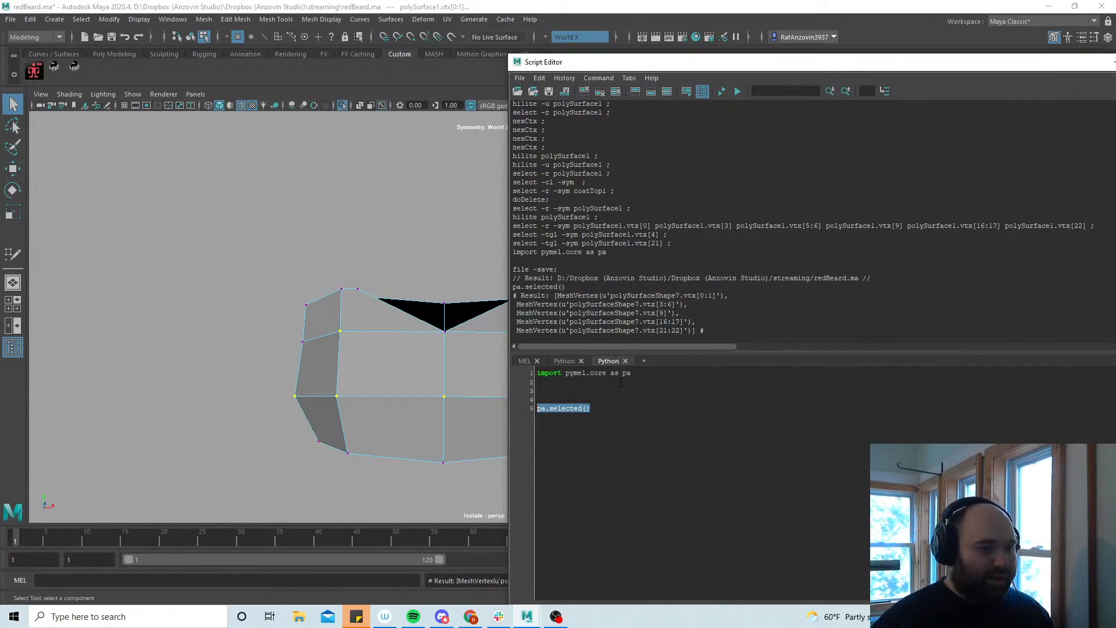
# Add flatten=True to the pa.selected() call and run it to list each vertex individually
pyautogui.click(606, 411)
pyautogui.write('flatten=True')
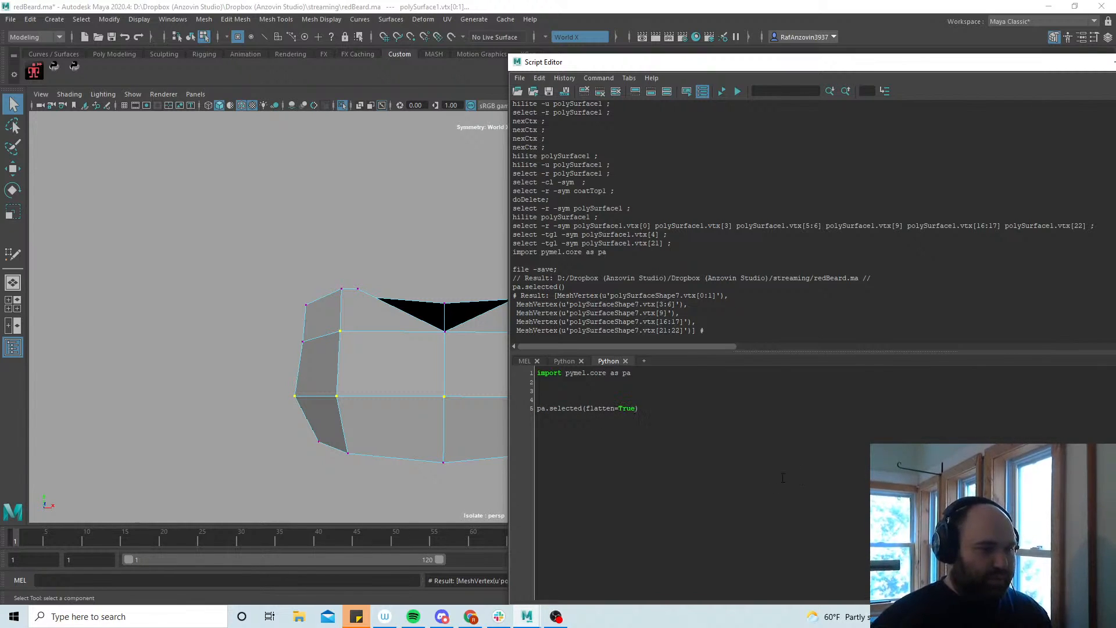
pyautogui.moveTo(640, 408); pyautogui.dragTo(498, 409)
pyautogui.hotkey('ctrl', 'Return')
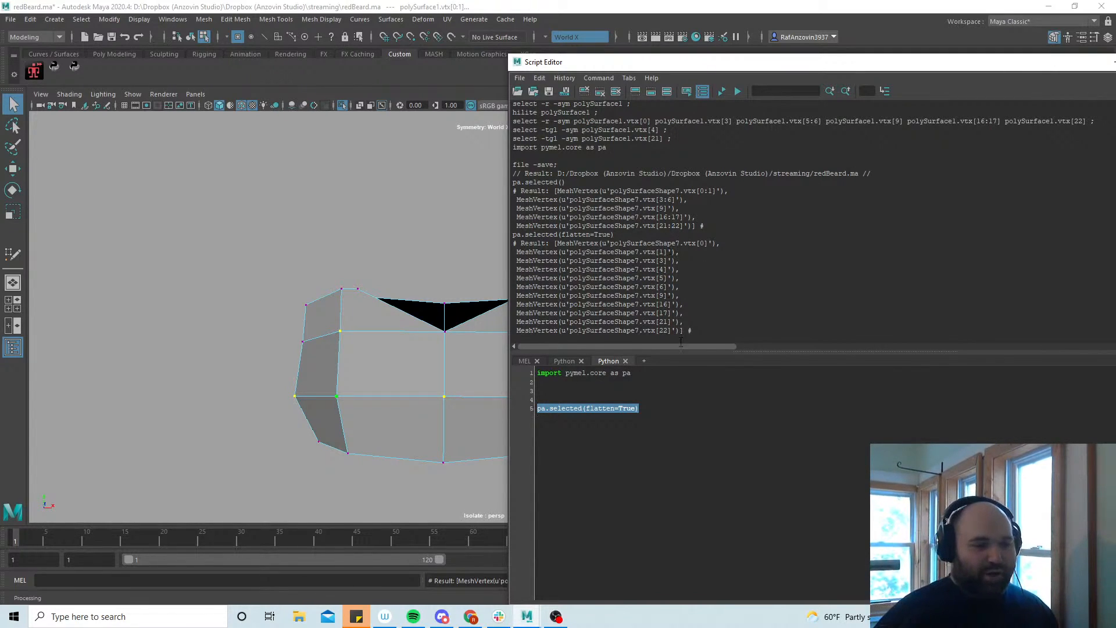
# Write a loop over the flattened selection that creates a joint node as jnt, and begin its jnt.translate.set(vertex. line
pyautogui.click(741, 442)
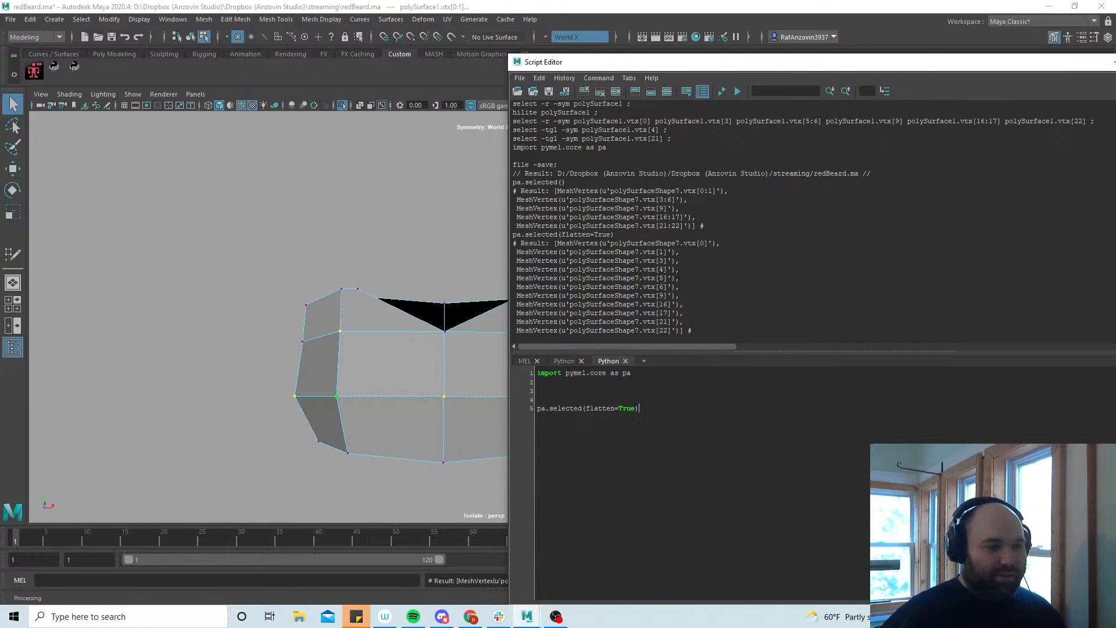
pyautogui.write('for vertex in')
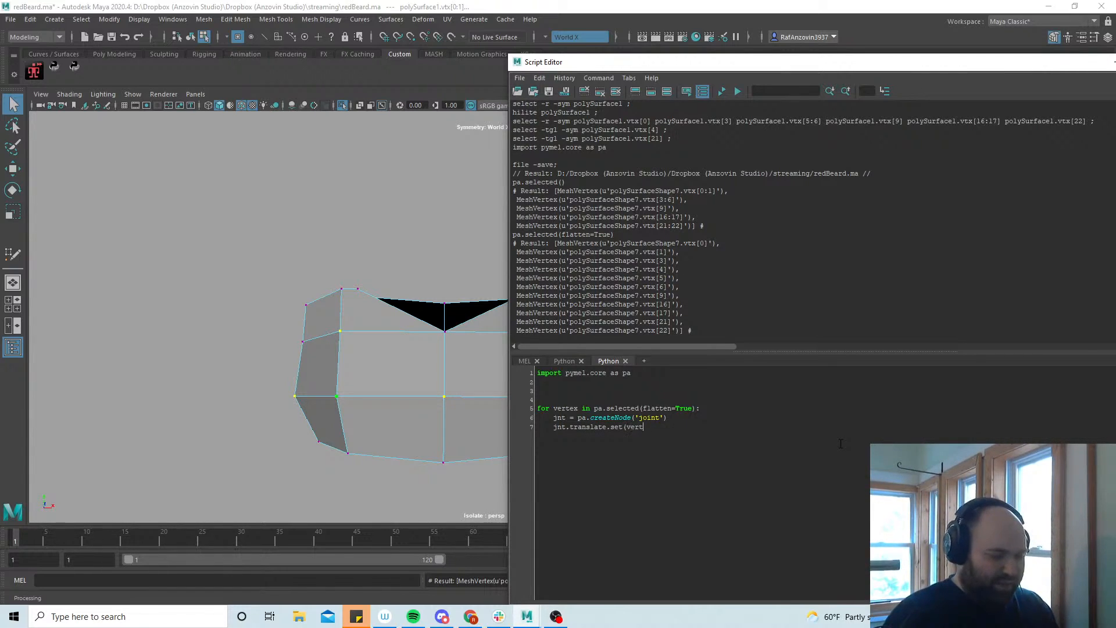
pyautogui.write('.')
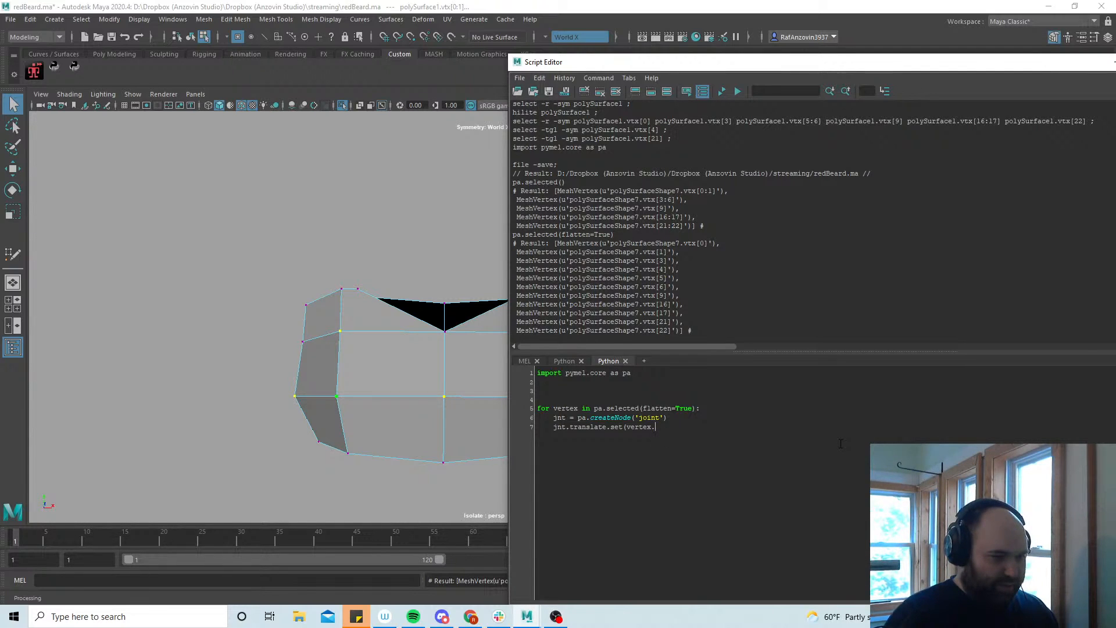
# Switch to Chrome, look up the PyMEL MeshVertex documentation for a position method, and return to Maya
pyautogui.click(469, 618)
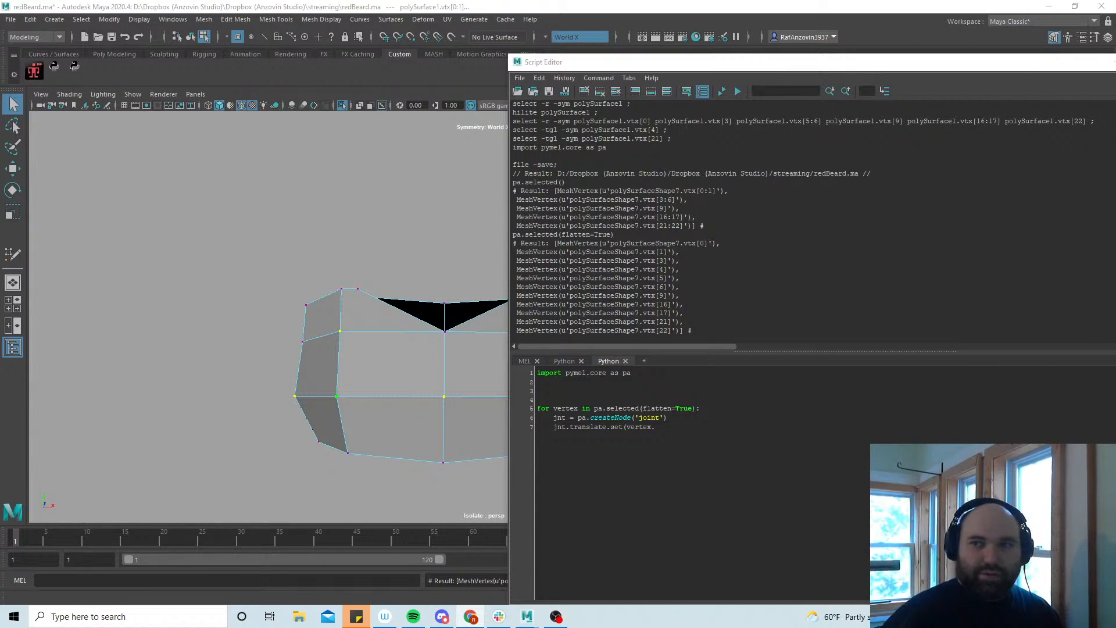
pyautogui.moveTo(1115, 110); pyautogui.dragTo(567, 55)
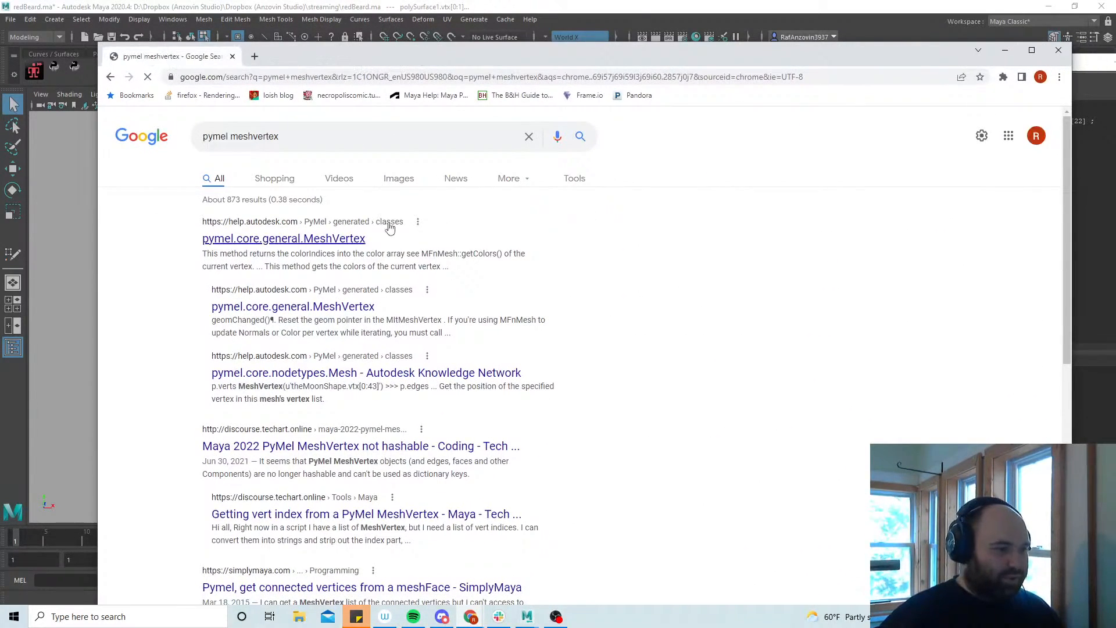
pyautogui.scroll(-5, 628, 383)
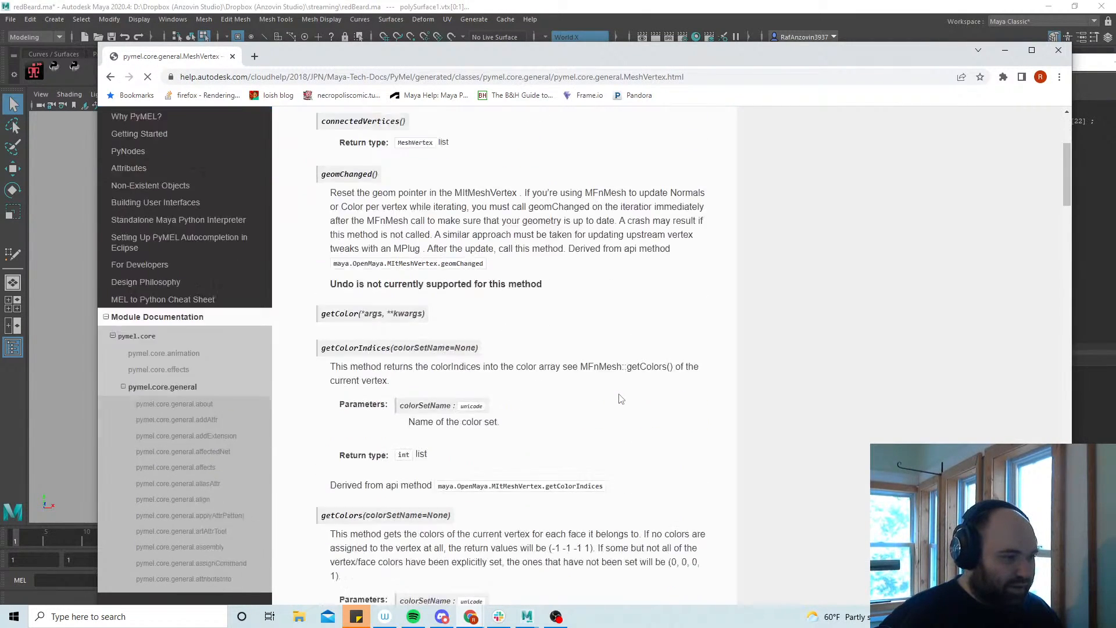
pyautogui.scroll(-15, 639, 378)
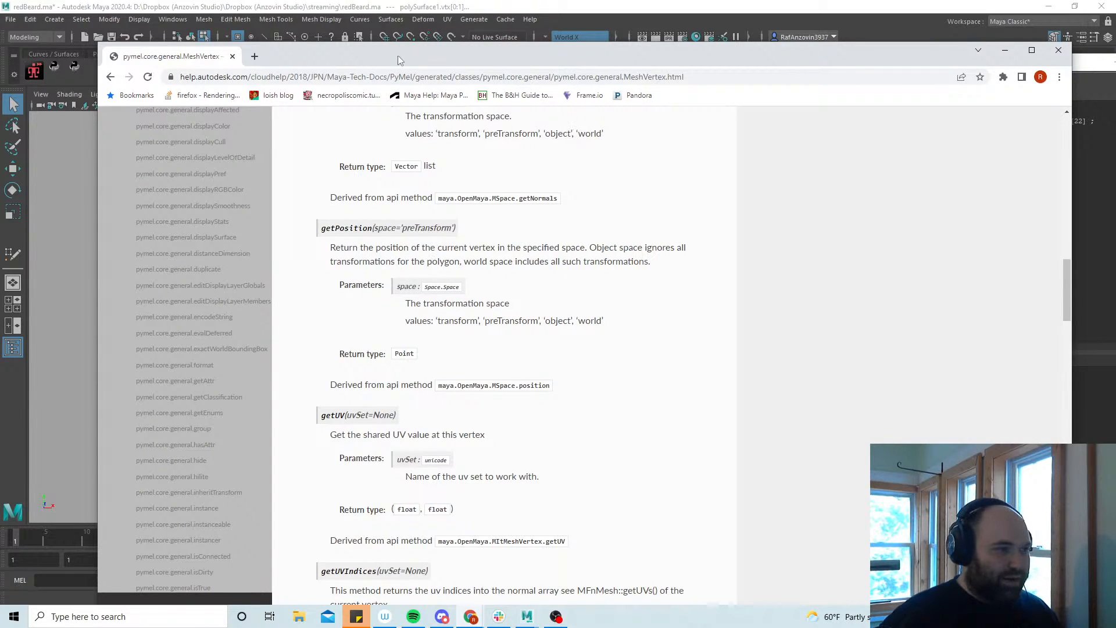
pyautogui.hotkey('alt', 'Tab')
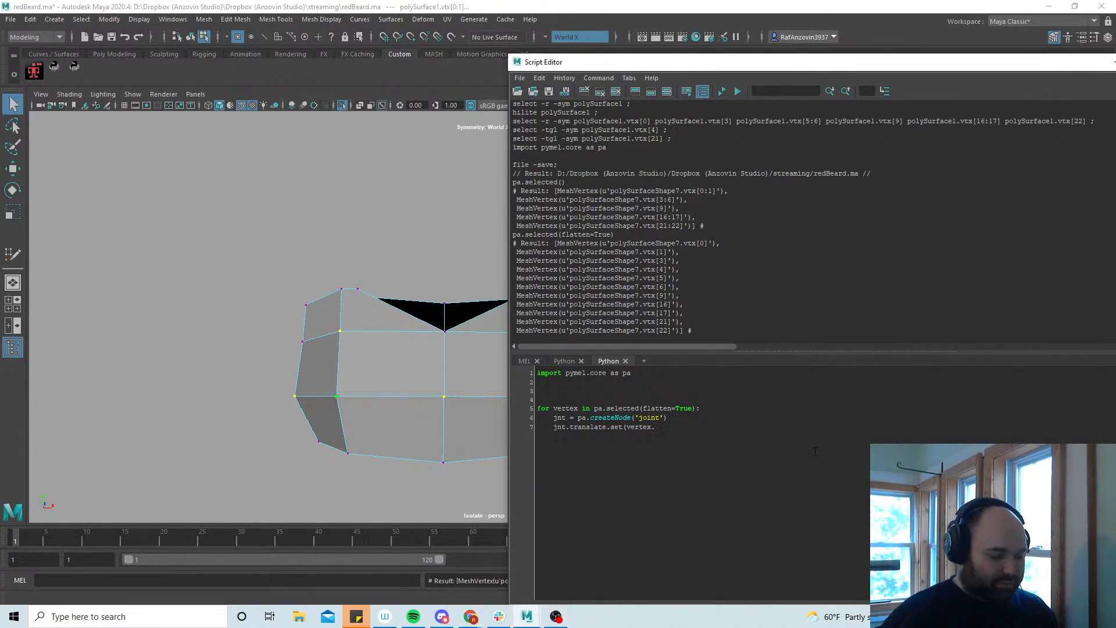
# Complete the translate line with vertex.getPosition() and run the joint-creating loop on the selected vertices
pyautogui.write('Position')
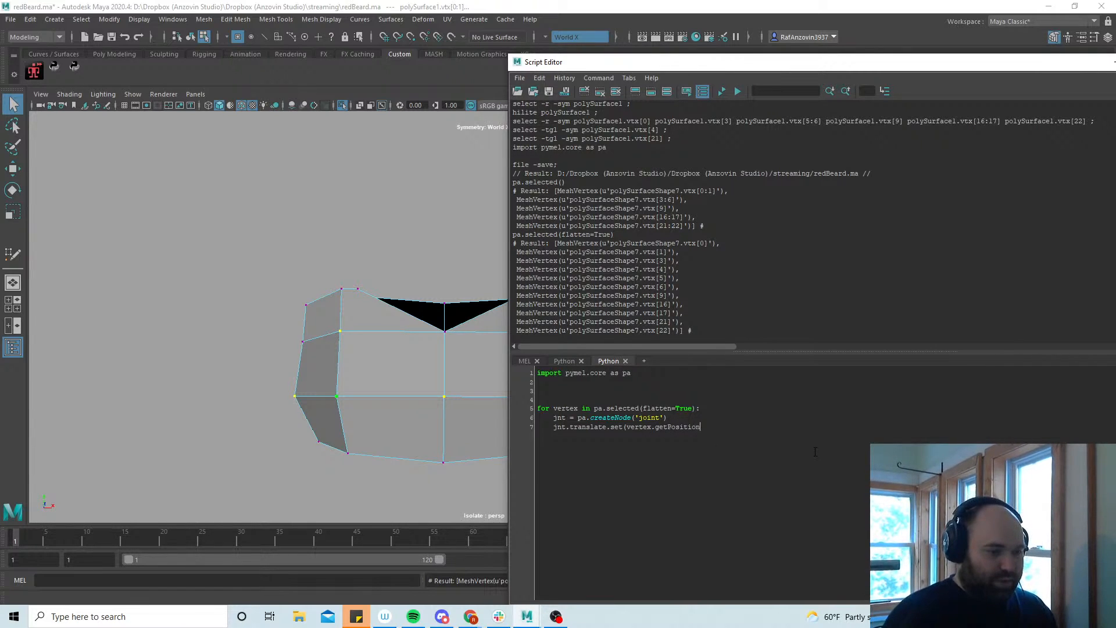
pyautogui.write('())')
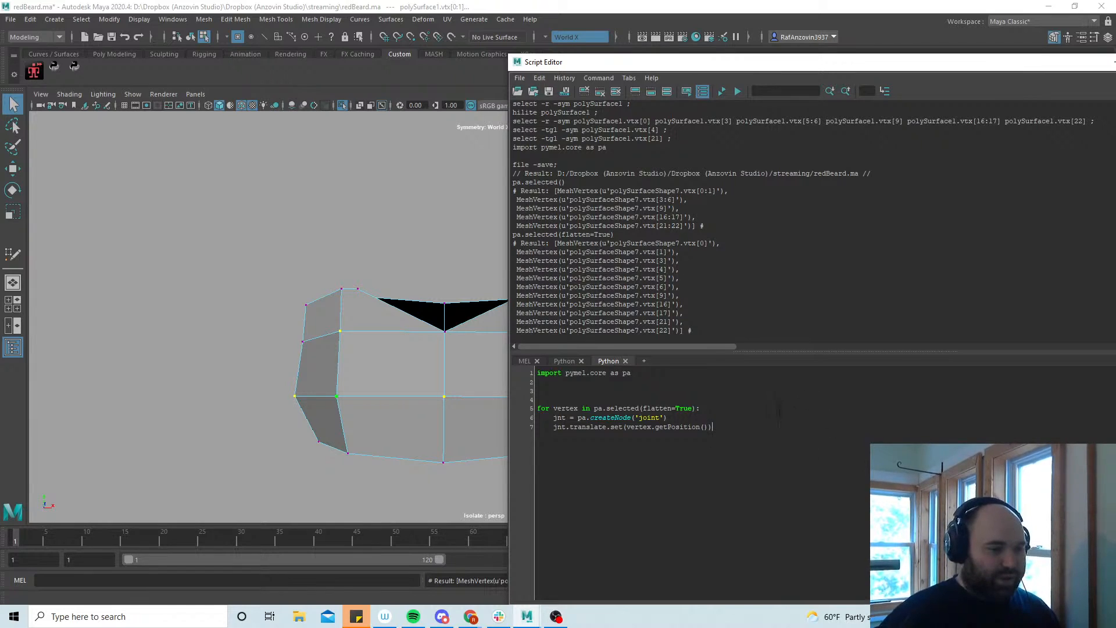
pyautogui.moveTo(731, 427); pyautogui.dragTo(505, 409)
pyautogui.hotkey('ctrl', 'Return')
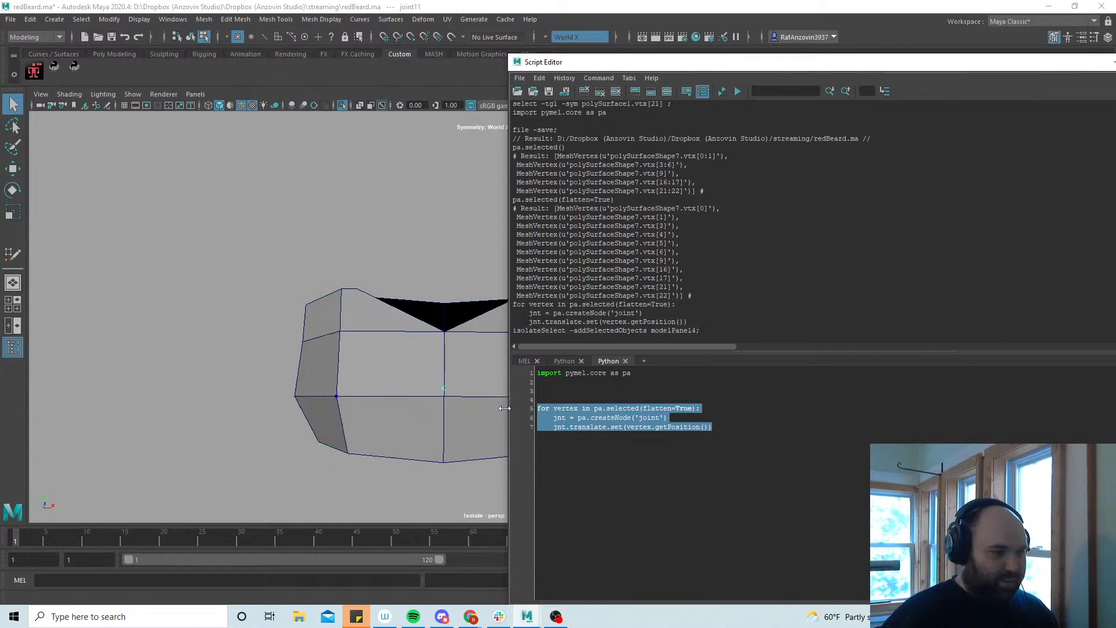
# Undo the run of the joint-creating loop, bringing back the vertex selection
pyautogui.keyDown('alt'); pyautogui.moveTo(374, 413); pyautogui.dragTo(412, 418); pyautogui.keyUp('alt')
pyautogui.keyDown('alt'); pyautogui.moveTo(412, 419); pyautogui.dragTo(441, 409, button='right'); pyautogui.keyUp('alt')
pyautogui.keyDown('alt'); pyautogui.moveTo(435, 404); pyautogui.dragTo(431, 408, button='middle'); pyautogui.keyUp('alt')
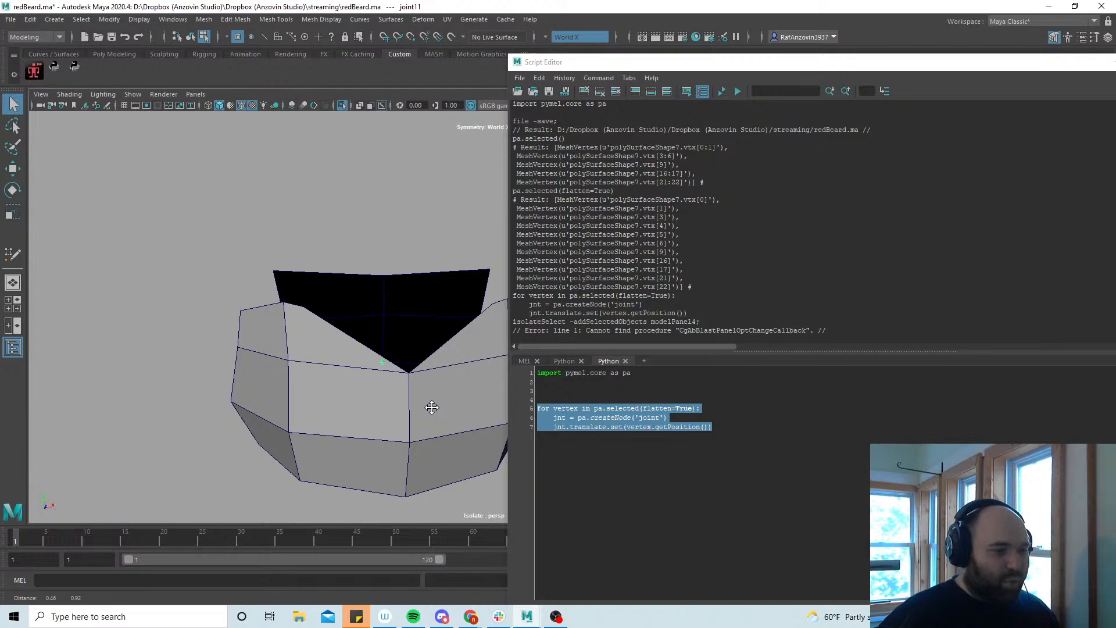
pyautogui.hotkey('ctrl', 'z')
pyautogui.hotkey('ctrl', 'z')
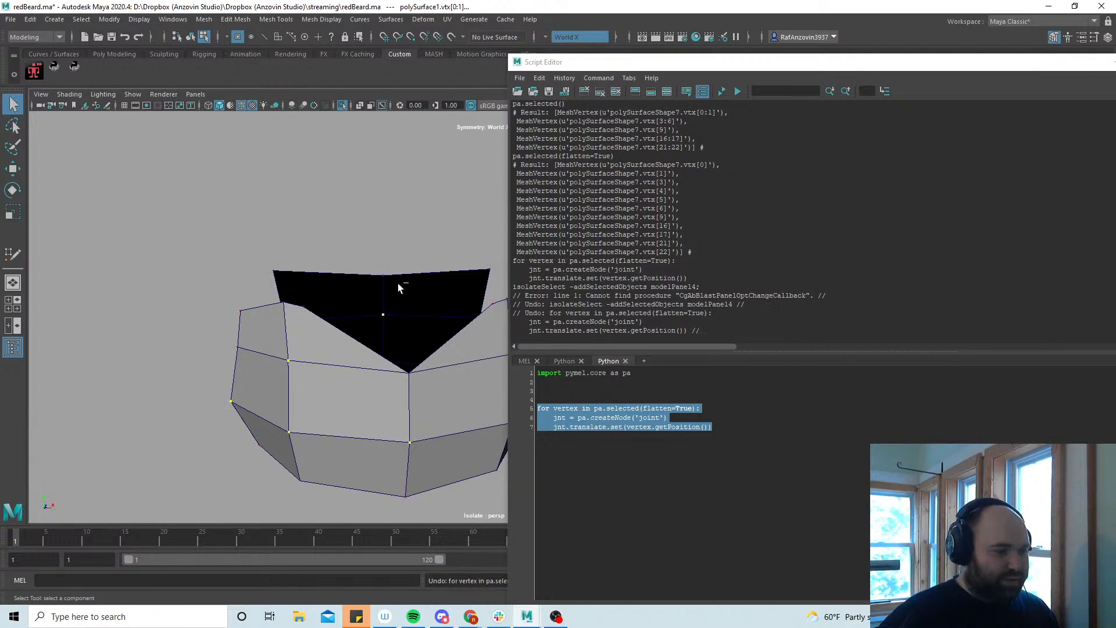
# Run the three-line loop again to create a joint at each selected polySurface1 vertex
pyautogui.keyDown('alt'); pyautogui.moveTo(433, 350); pyautogui.dragTo(386, 364); pyautogui.keyUp('alt')
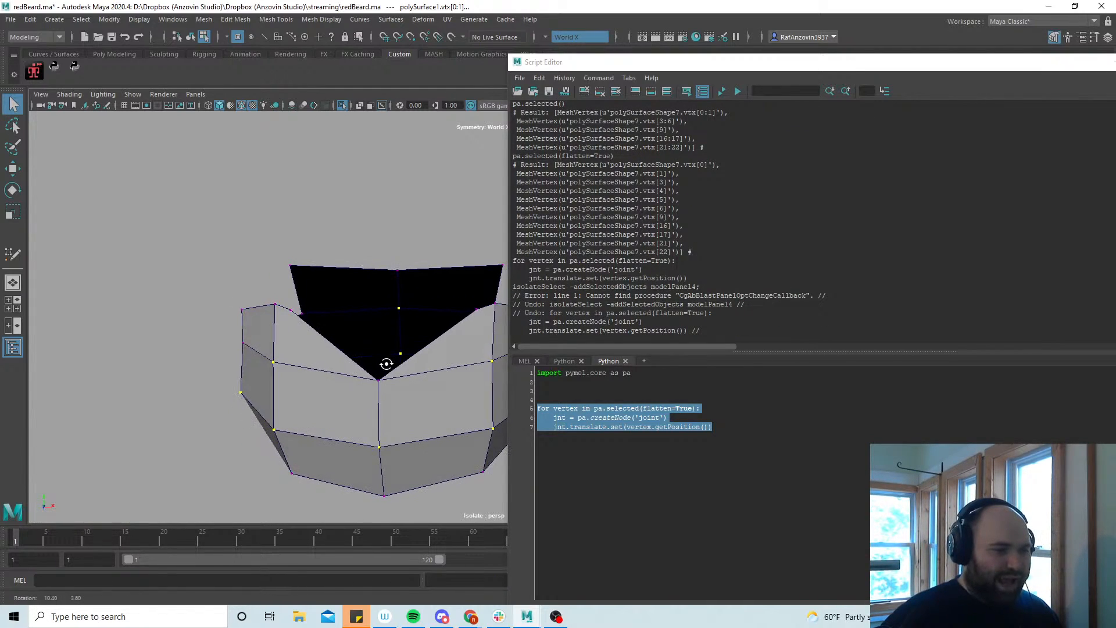
pyautogui.keyDown('alt'); pyautogui.moveTo(409, 351); pyautogui.dragTo(401, 358, button='middle'); pyautogui.keyUp('alt')
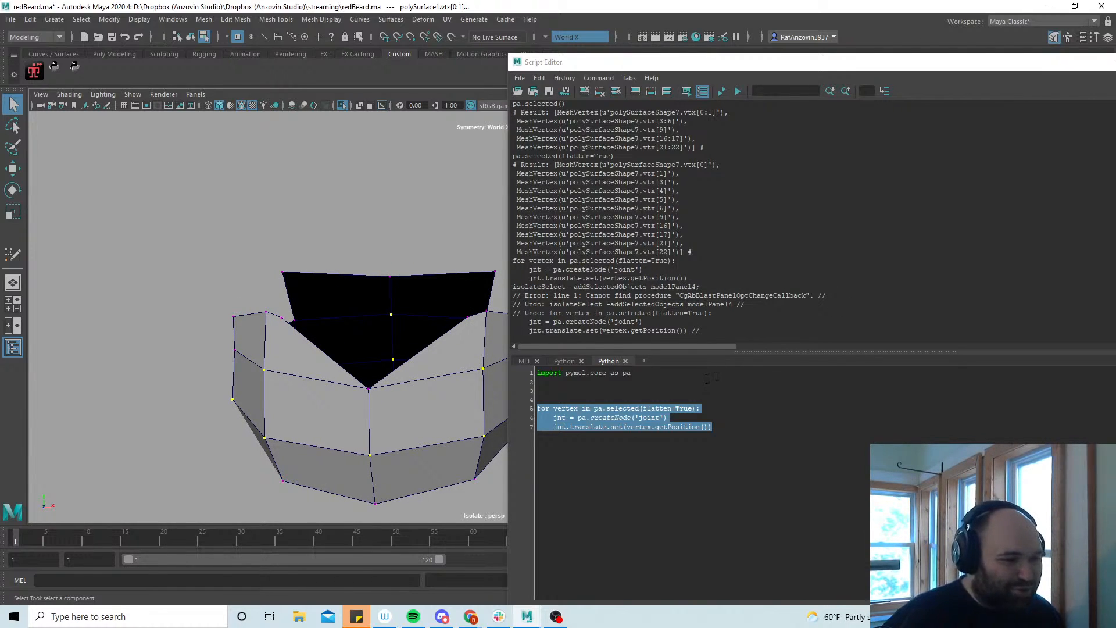
pyautogui.click(731, 419)
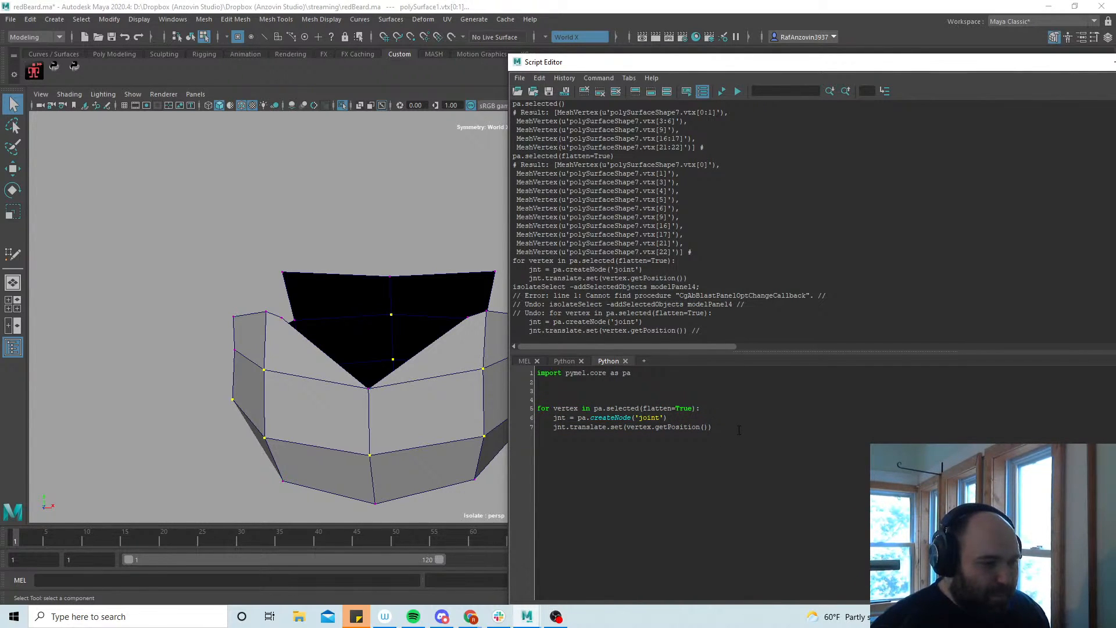
pyautogui.moveTo(712, 427); pyautogui.dragTo(504, 406)
pyautogui.hotkey('ctrl', 'Return')
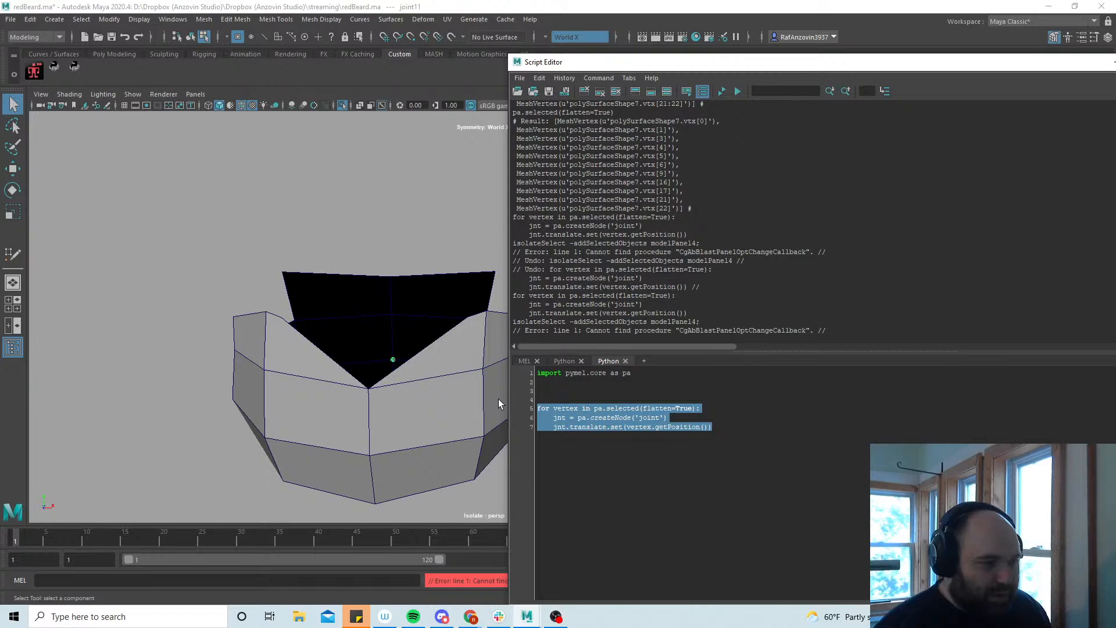
# Open the Outliner and check the new joints, framing joint6 in the viewport
pyautogui.keyDown('alt'); pyautogui.moveTo(311, 282); pyautogui.dragTo(368, 386); pyautogui.keyUp('alt')
pyautogui.click(173, 19)
pyautogui.click(215, 145)
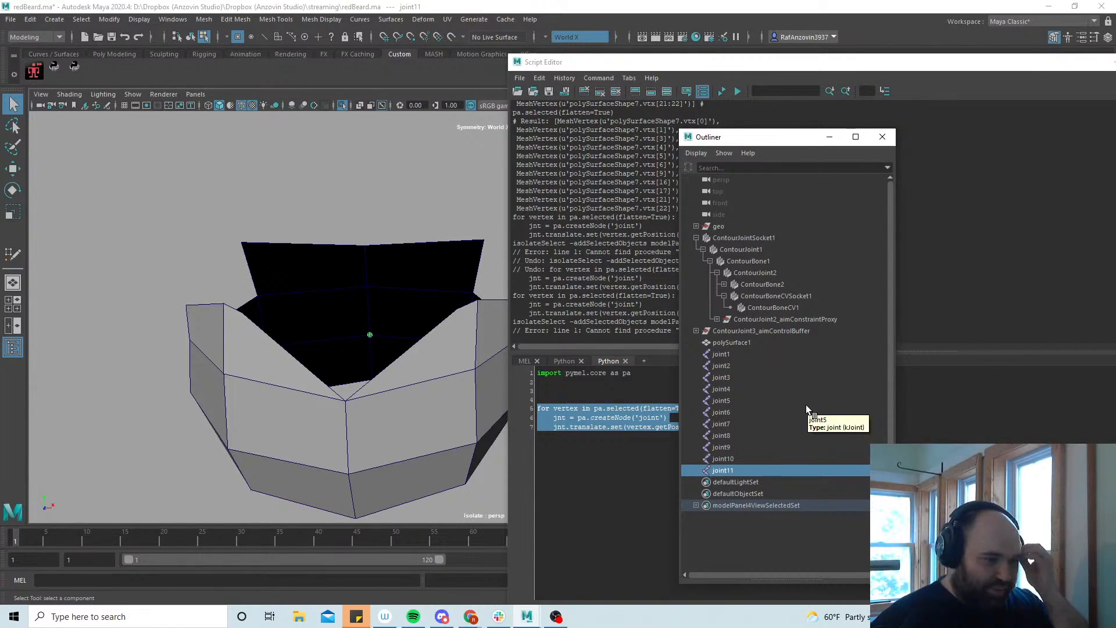
pyautogui.click(761, 459)
pyautogui.click(759, 448)
pyautogui.click(730, 412)
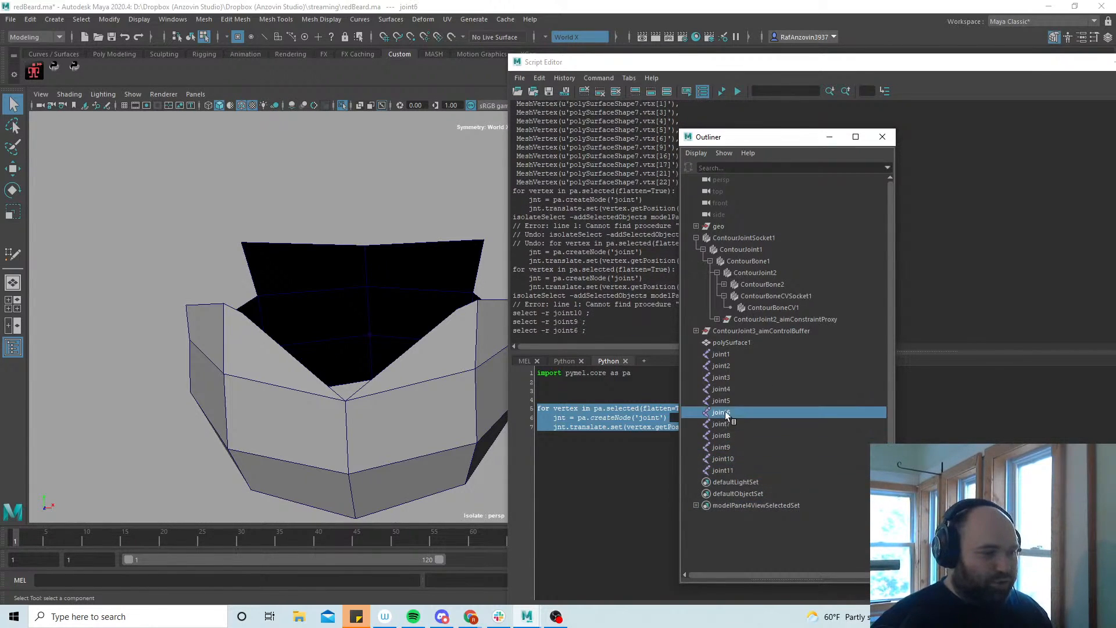
pyautogui.scroll(-10, 433, 360)
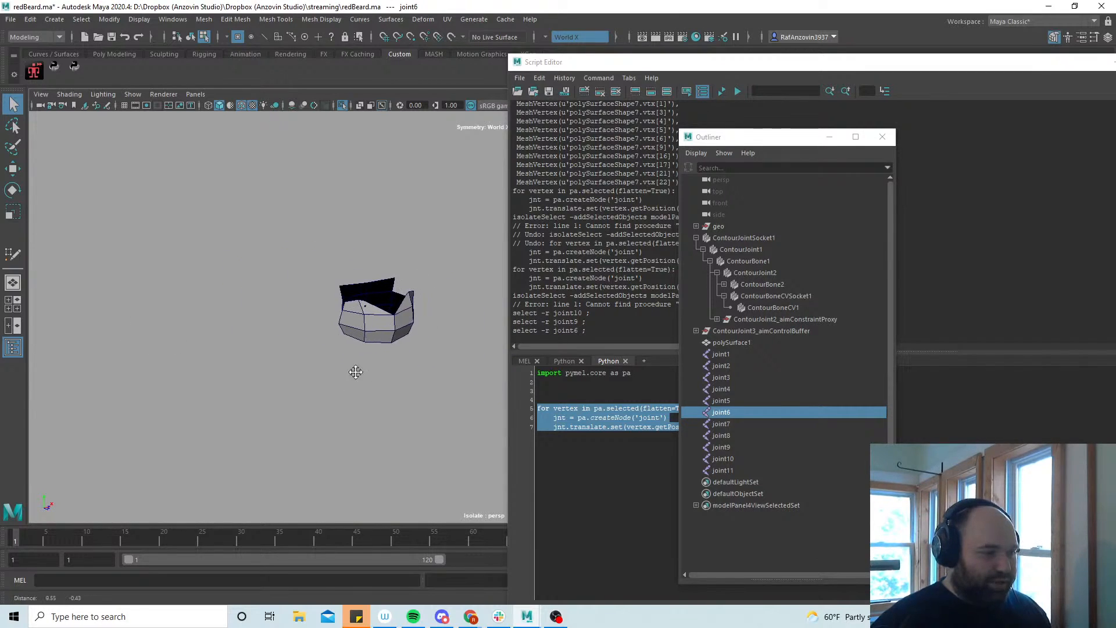
pyautogui.press('f')
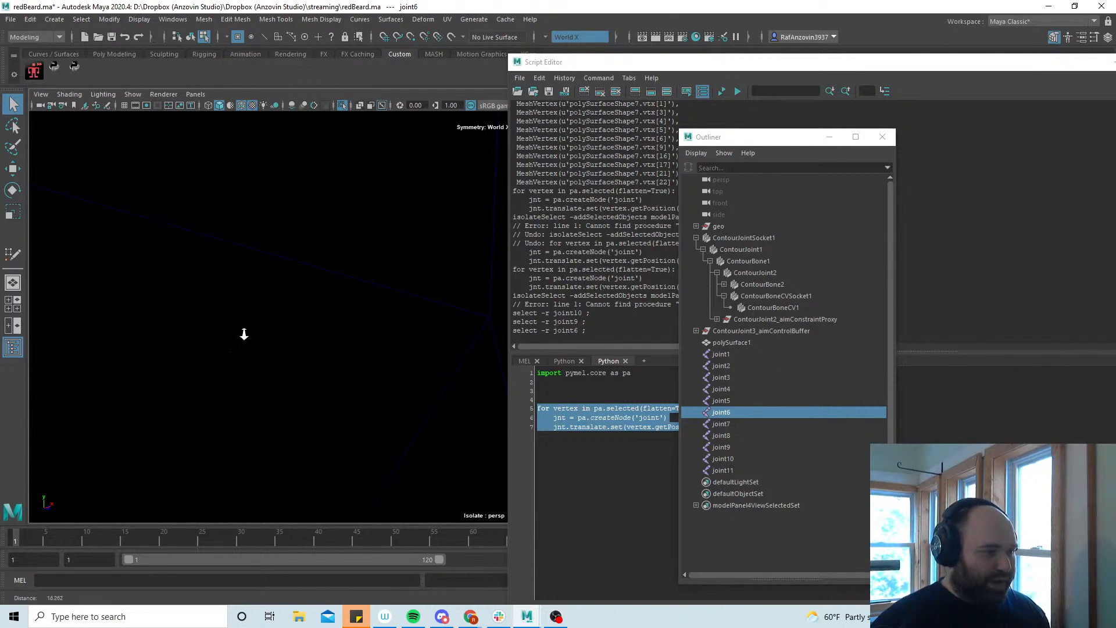
# Clear the Script Editor from the viewport and inspect joint5, joint4, joint3 and joint11 against the mesh in wireframe
pyautogui.moveTo(588, 62); pyautogui.dragTo(1115, 113)
pyautogui.keyDown('alt'); pyautogui.moveTo(384, 369); pyautogui.dragTo(379, 358, button='middle'); pyautogui.keyUp('alt')
pyautogui.press('4')
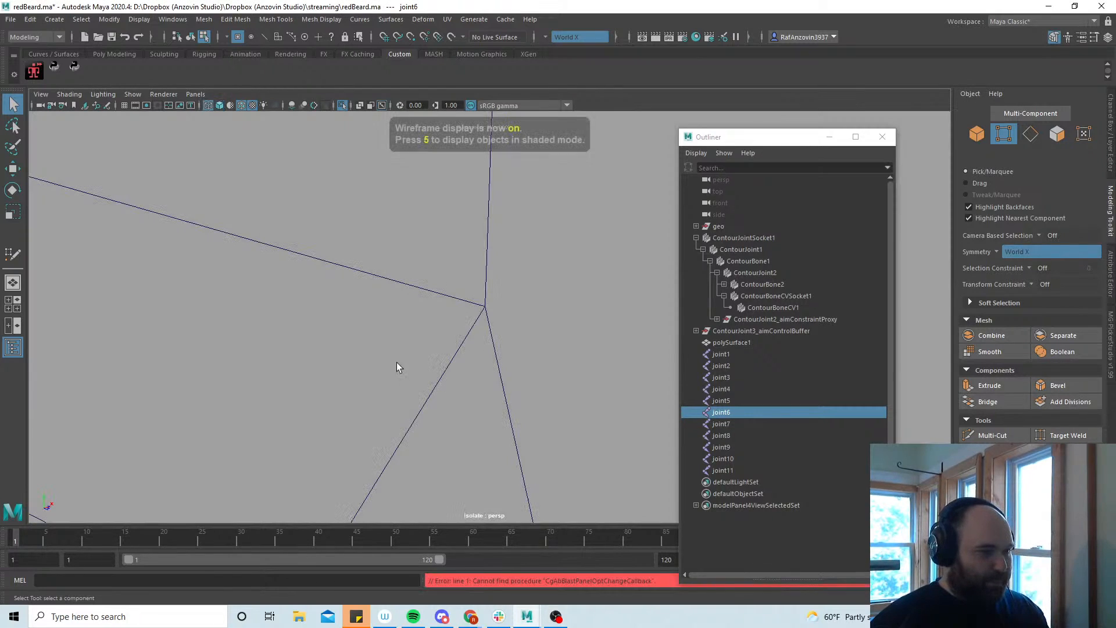
pyautogui.click(728, 400)
pyautogui.click(727, 389)
pyautogui.click(727, 377)
pyautogui.keyDown('alt'); pyautogui.moveTo(256, 378); pyautogui.dragTo(155, 364, button='right'); pyautogui.keyUp('alt')
pyautogui.keyDown('alt'); pyautogui.moveTo(155, 363); pyautogui.dragTo(337, 388); pyautogui.keyUp('alt')
pyautogui.click(724, 471)
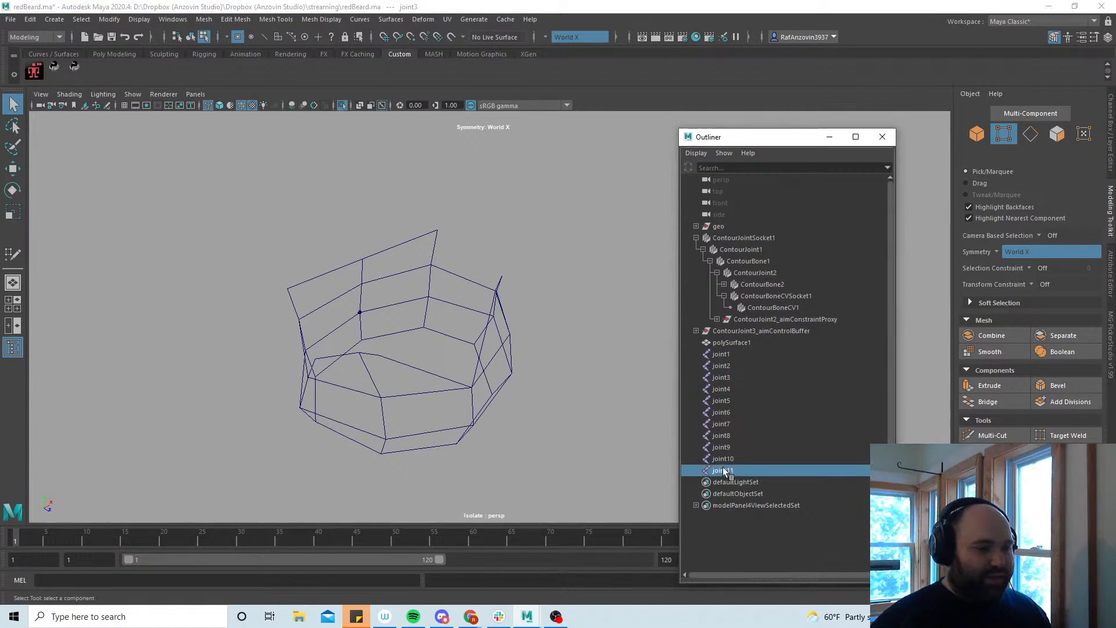
# Turn off Isolate Select so the whole coat and its rig are displayed with the joints
pyautogui.keyDown('alt'); pyautogui.moveTo(419, 395); pyautogui.dragTo(349, 384, button='right'); pyautogui.keyUp('alt')
pyautogui.click(136, 96)
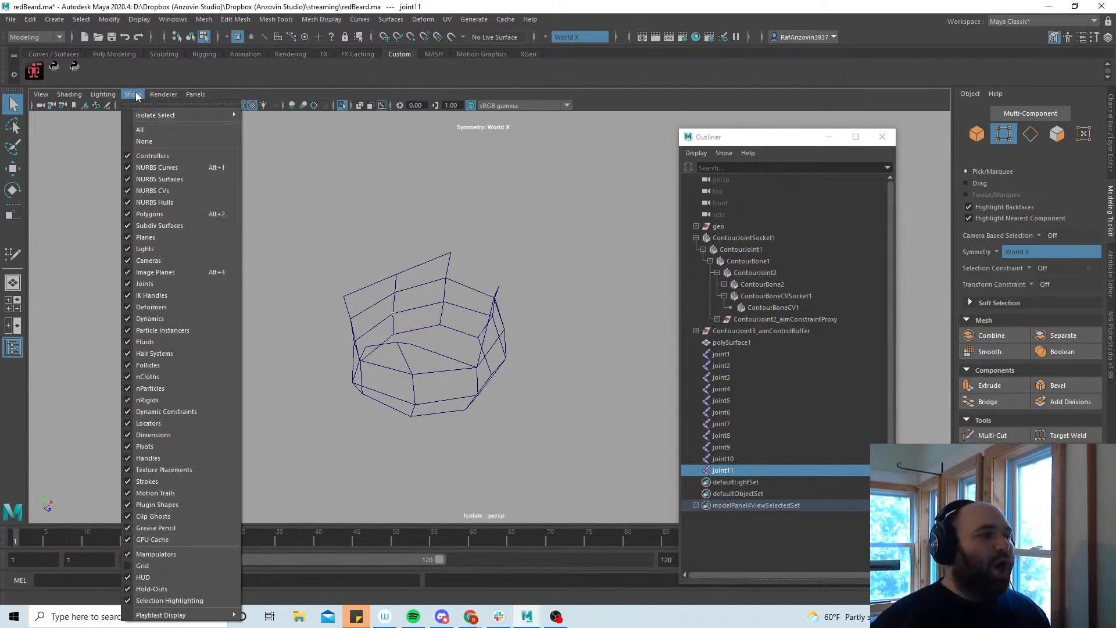
pyautogui.moveTo(192, 115)
pyautogui.click(291, 115)
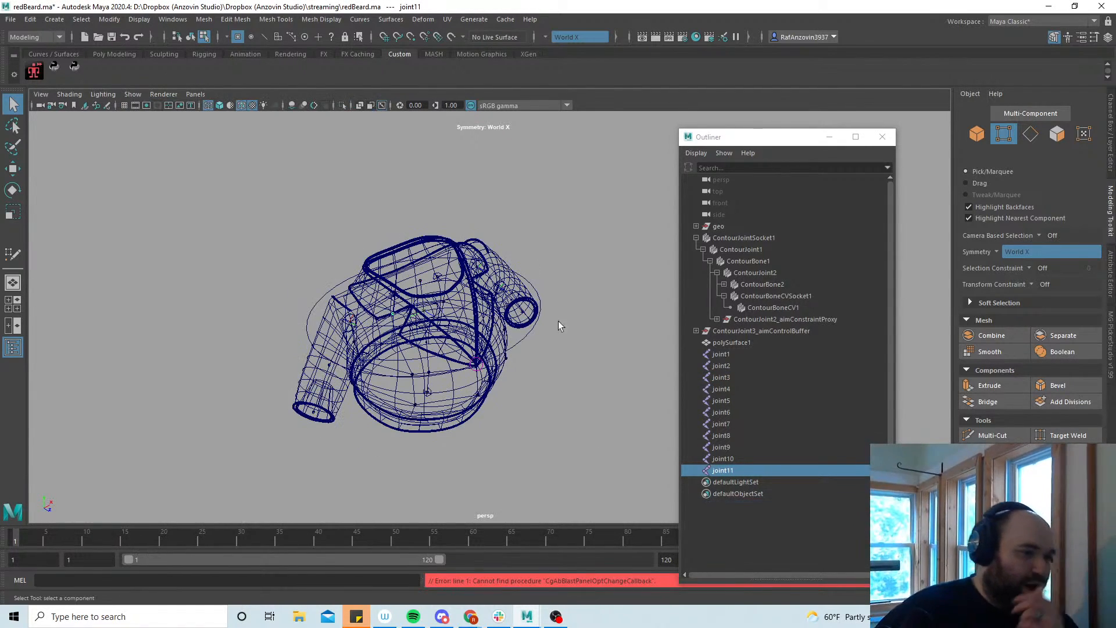
# Display the coat shaded and textured from the front, and turn on two-sided lighting
pyautogui.keyDown('alt'); pyautogui.moveTo(531, 386); pyautogui.dragTo(337, 378); pyautogui.keyUp('alt')
pyautogui.keyDown('alt'); pyautogui.moveTo(337, 378); pyautogui.dragTo(415, 401, button='right'); pyautogui.keyUp('alt')
pyautogui.press('6')
pyautogui.moveTo(407, 412)
pyautogui.keyDown('alt'); pyautogui.mouseDown()
pyautogui.moveTo(448, 412)
pyautogui.moveTo(387, 410)
pyautogui.mouseUp(); pyautogui.keyUp('alt')
pyautogui.click(103, 93)
pyautogui.click(149, 181)
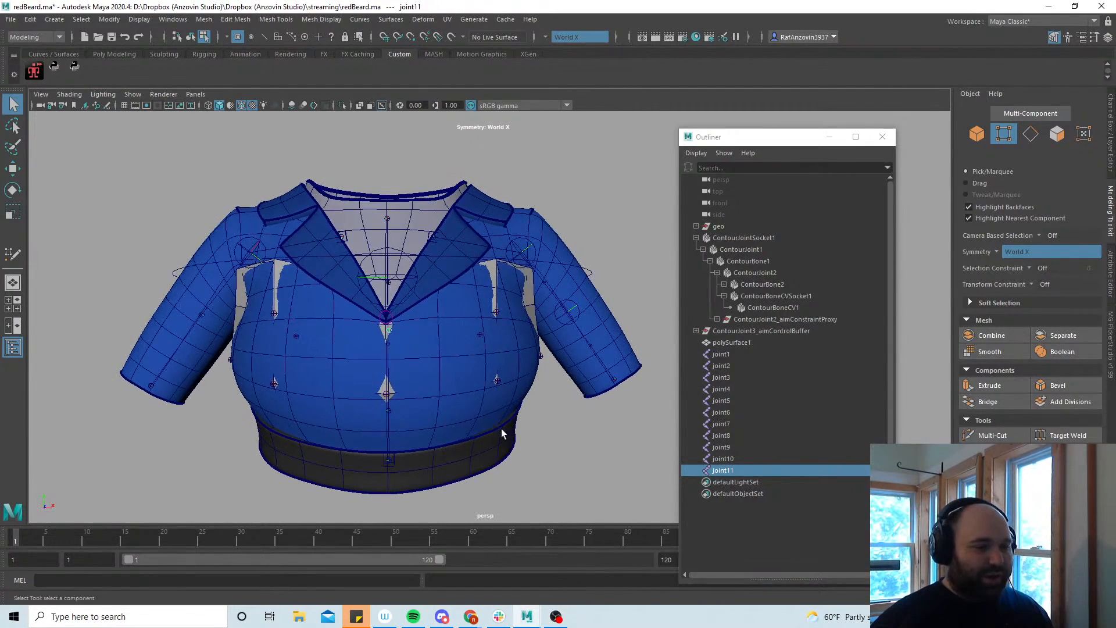
# Select all the new joints, joint1 through joint11, in the Outliner
pyautogui.click(734, 356)
pyautogui.keyDown('alt'); pyautogui.moveTo(459, 425); pyautogui.dragTo(480, 398); pyautogui.keyUp('alt')
pyautogui.keyDown('shift'); pyautogui.click(731, 470); pyautogui.keyUp('shift')
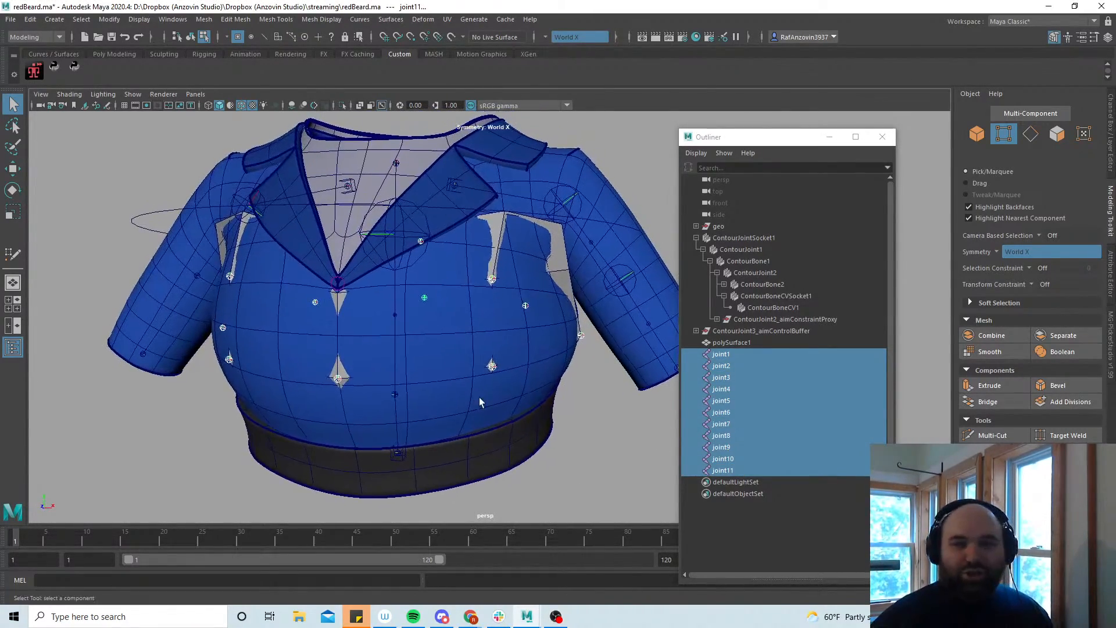
# Clear the joint selection and return to object selection mode with polySurface1 selected
pyautogui.keyDown('alt'); pyautogui.moveTo(480, 397); pyautogui.dragTo(499, 399, button='right'); pyautogui.keyUp('alt')
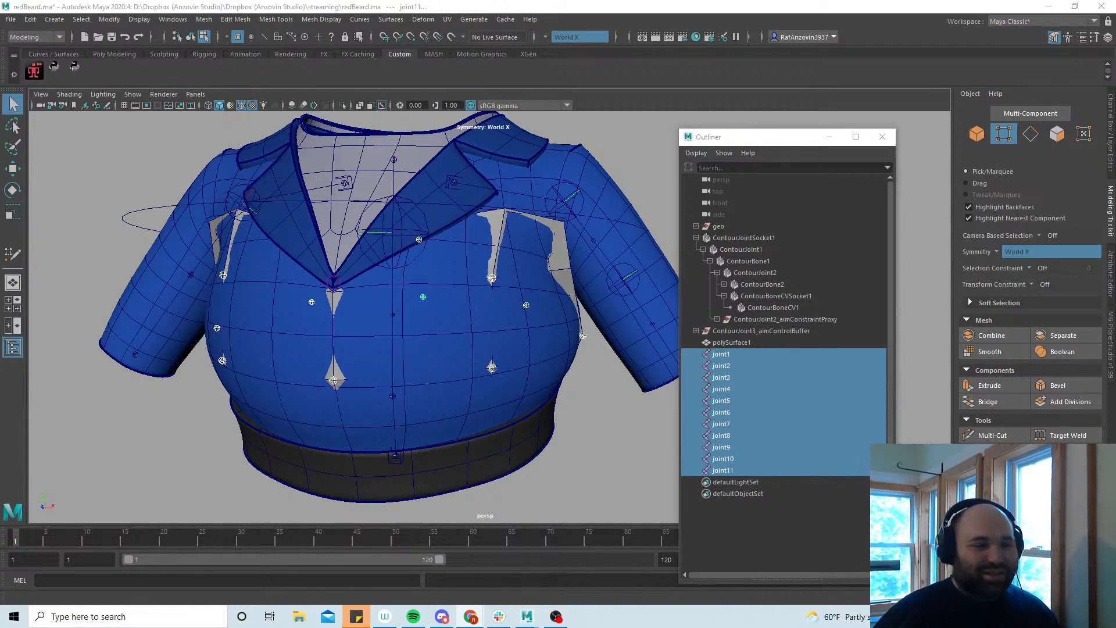
pyautogui.click(620, 416)
pyautogui.keyDown('alt'); pyautogui.moveTo(620, 415); pyautogui.dragTo(555, 335); pyautogui.keyUp('alt')
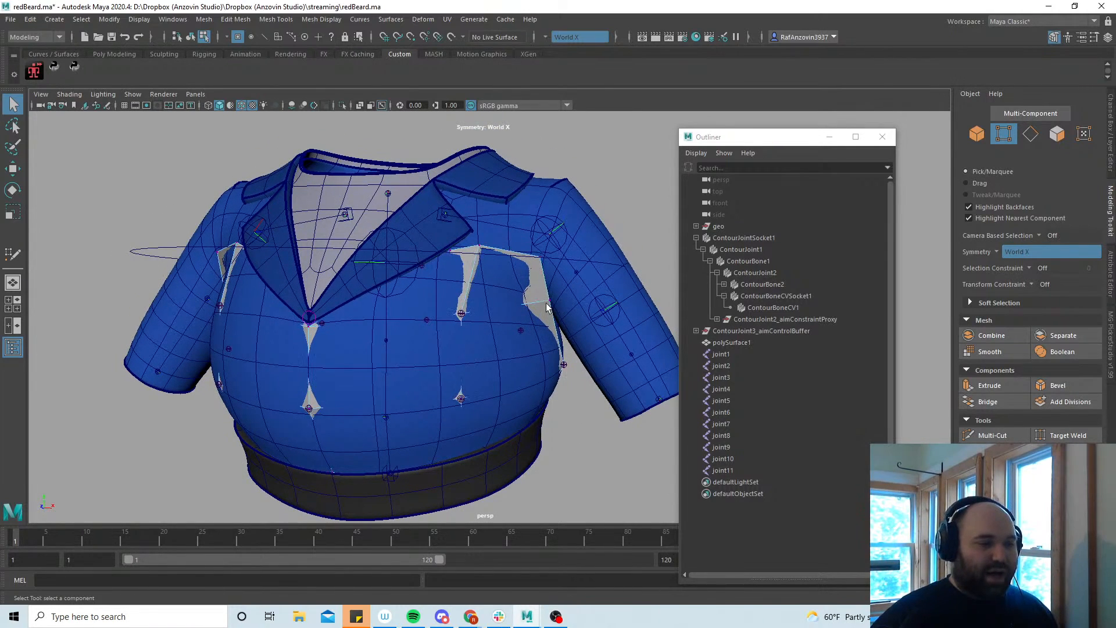
pyautogui.click(192, 38)
pyautogui.moveTo(459, 318)
pyautogui.keyDown('alt'); pyautogui.mouseDown()
pyautogui.moveTo(428, 317)
pyautogui.moveTo(445, 310)
pyautogui.mouseUp(); pyautogui.keyUp('alt')
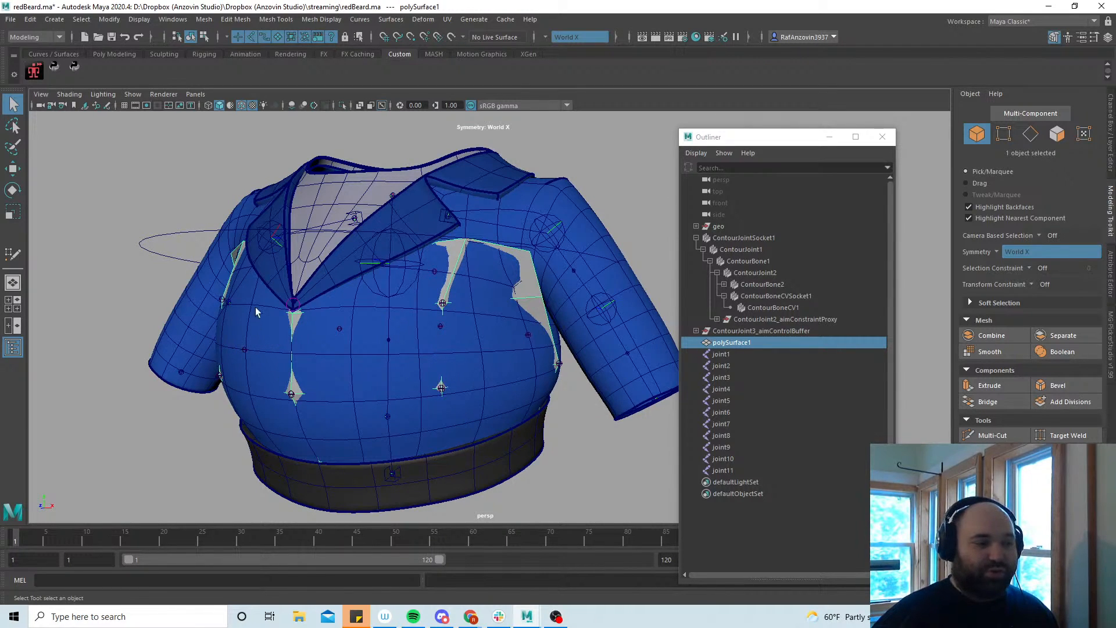
pyautogui.keyDown('alt'); pyautogui.moveTo(459, 411); pyautogui.dragTo(505, 379); pyautogui.keyUp('alt')
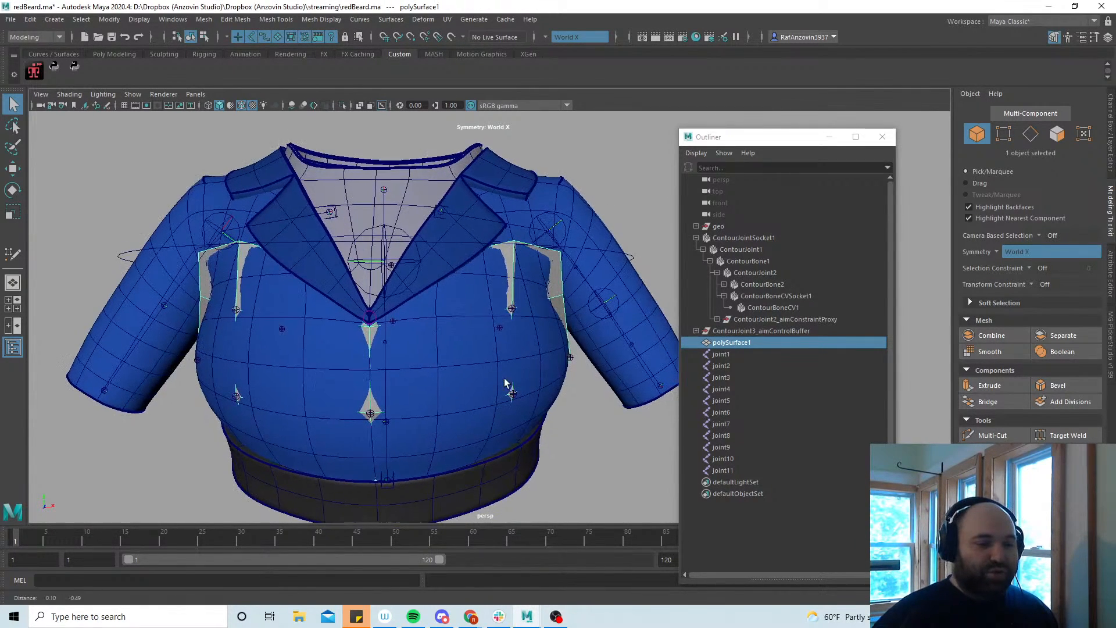
# Open the Script Editor, move it clear of the viewport, and examine the joints and polySurface1 against the coat
pyautogui.click(1107, 581)
pyautogui.moveTo(740, 94); pyautogui.dragTo(1115, 116)
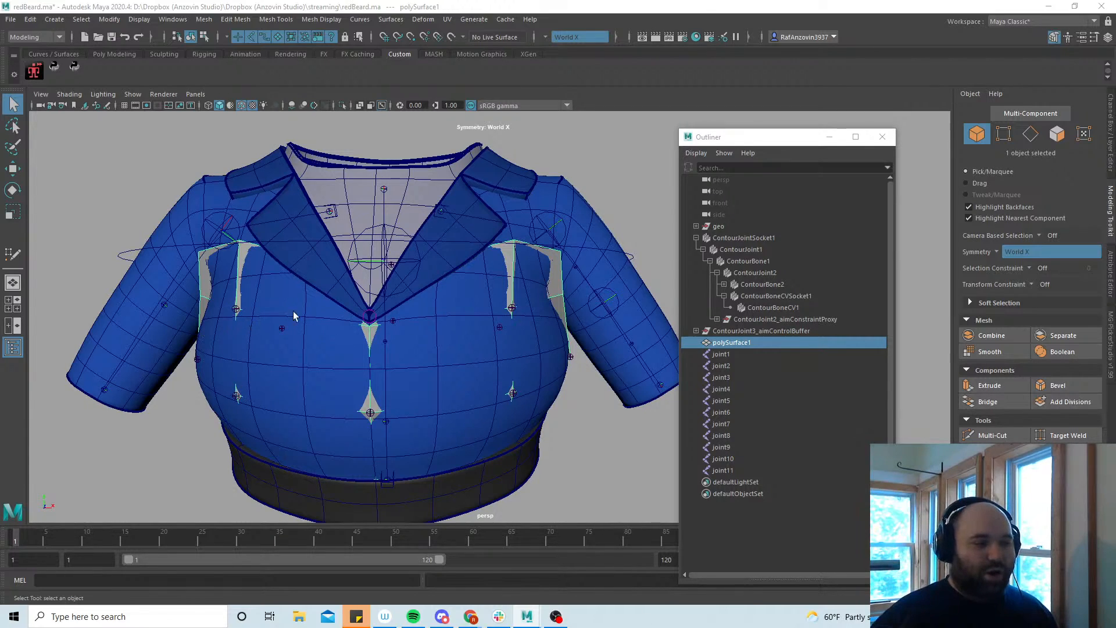
pyautogui.keyDown('alt'); pyautogui.moveTo(416, 331); pyautogui.dragTo(470, 411); pyautogui.keyUp('alt')
pyautogui.keyDown('alt'); pyautogui.moveTo(460, 440); pyautogui.dragTo(491, 454, button='right'); pyautogui.keyUp('alt')
pyautogui.keyDown('alt'); pyautogui.moveTo(482, 380); pyautogui.dragTo(547, 329); pyautogui.keyUp('alt')
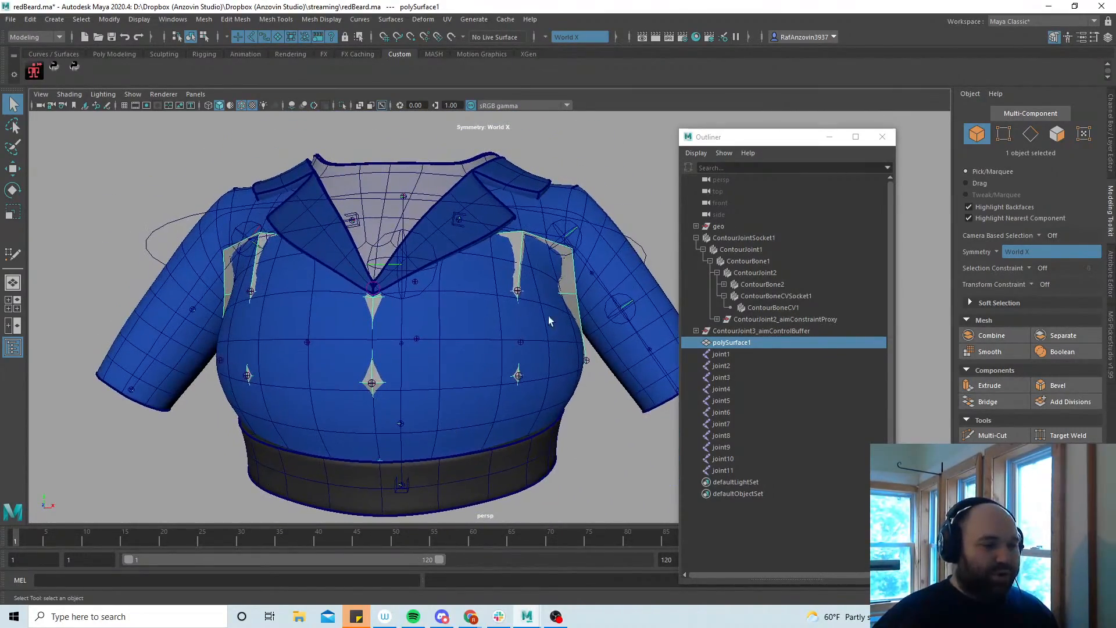
pyautogui.keyDown('alt'); pyautogui.moveTo(544, 382); pyautogui.dragTo(519, 413); pyautogui.keyUp('alt')
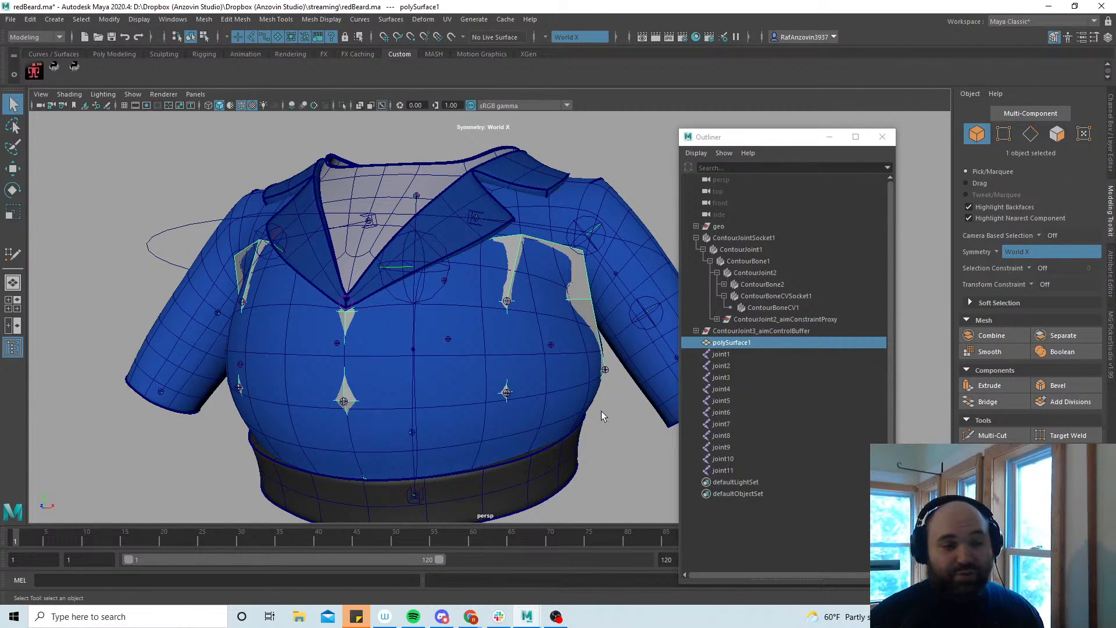
# Select joint1 through joint11 in the Outliner
pyautogui.click(731, 356)
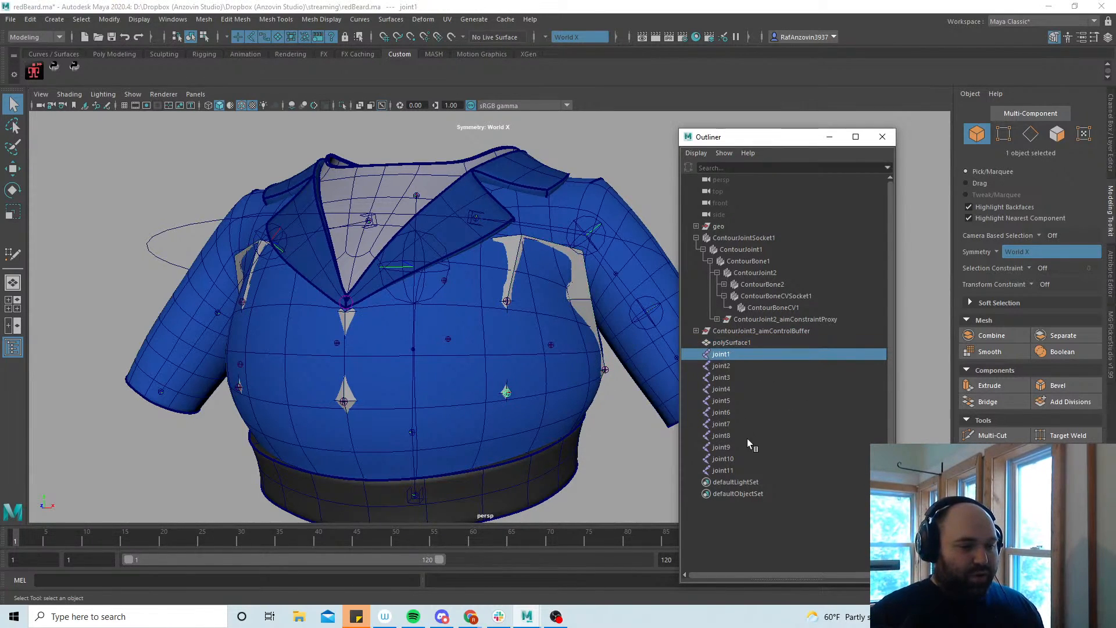
pyautogui.keyDown('shift'); pyautogui.click(729, 469); pyautogui.keyUp('shift')
pyautogui.keyDown('alt'); pyautogui.moveTo(540, 403); pyautogui.dragTo(460, 388); pyautogui.keyUp('alt')
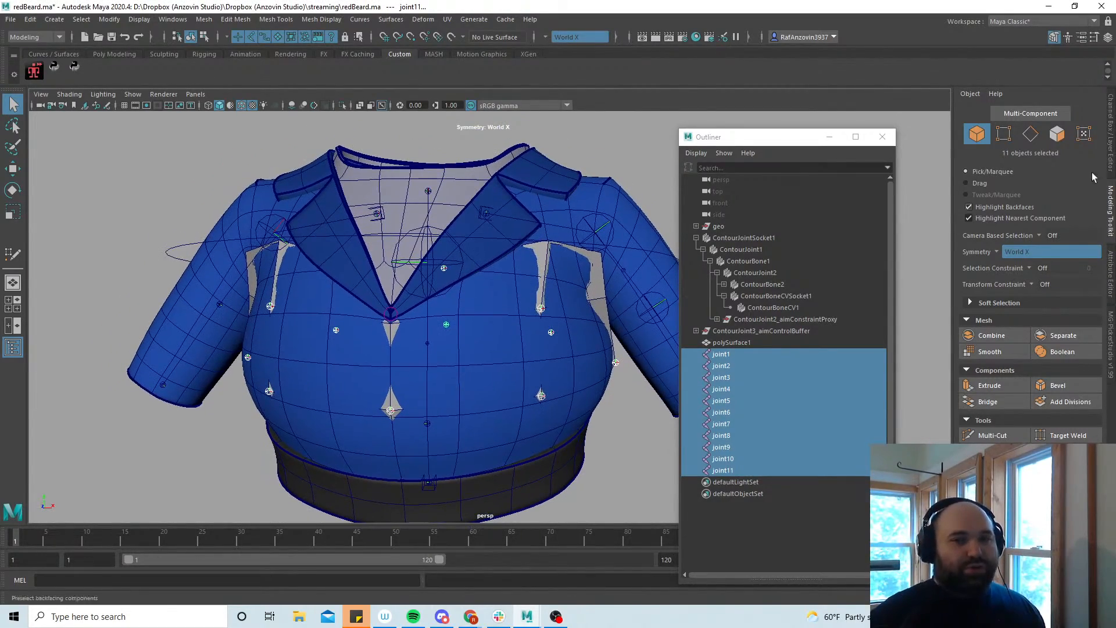
# Place the Script Editor beside the coat with the selected joints in view, and add blank lines below the joint-creation loop
pyautogui.moveTo(1115, 87); pyautogui.dragTo(571, 65)
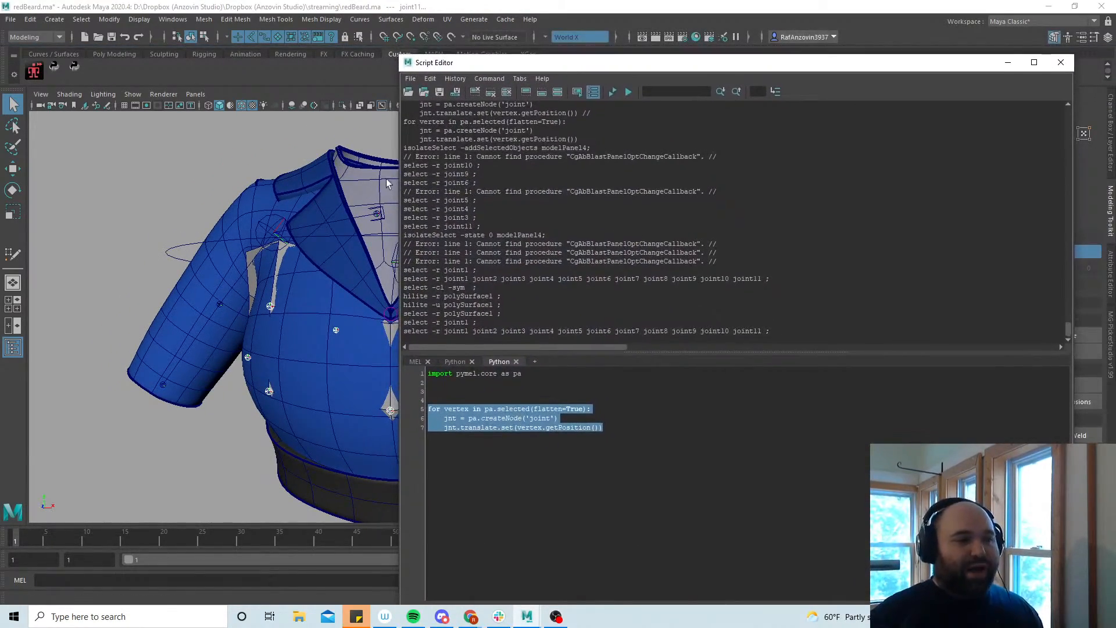
pyautogui.moveTo(400, 168); pyautogui.dragTo(587, 168)
pyautogui.moveTo(669, 68); pyautogui.dragTo(720, 62)
pyautogui.click(844, 424)
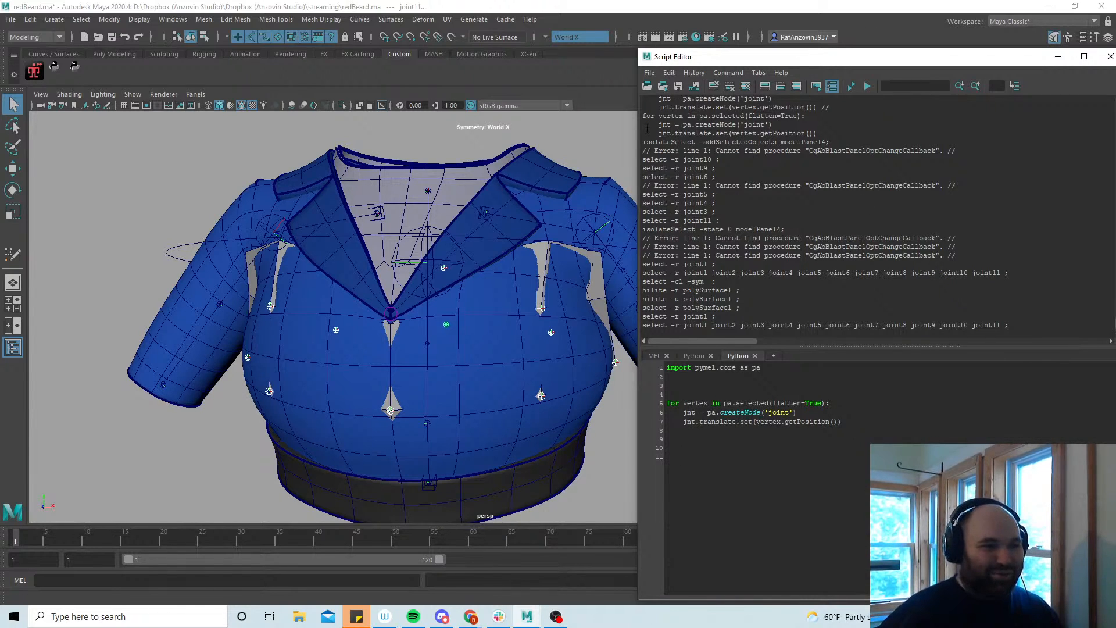
pyautogui.moveTo(755, 60); pyautogui.dragTo(918, 86)
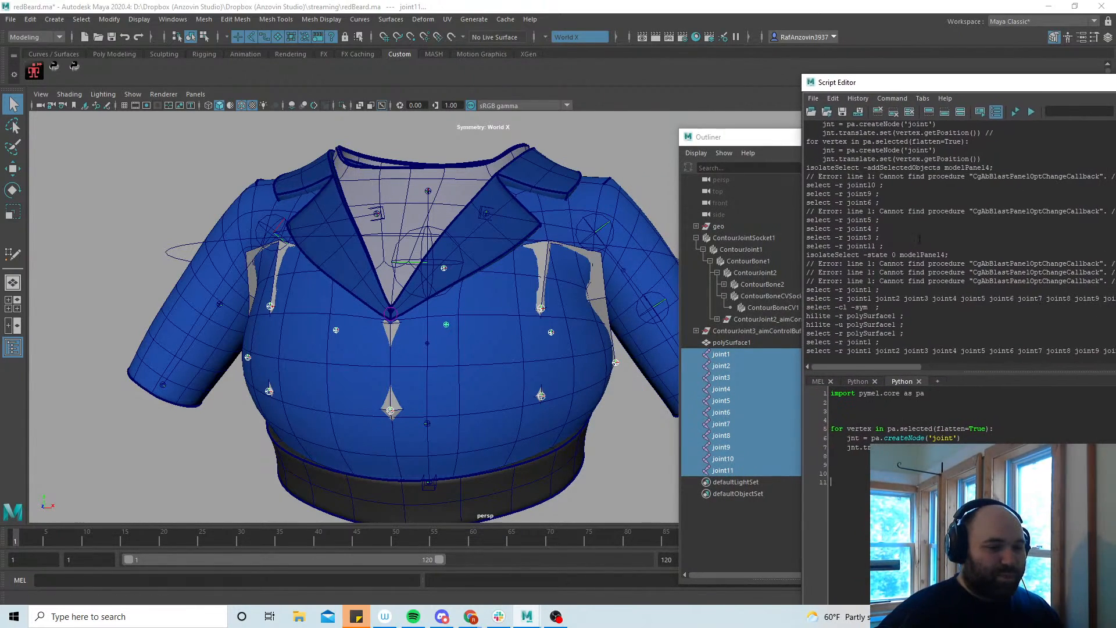
# Below the joint-creation loop, write a "for jnt in" loop that assigns the variables ctrl and buff
pyautogui.click(850, 482)
pyautogui.write('for jnt in')
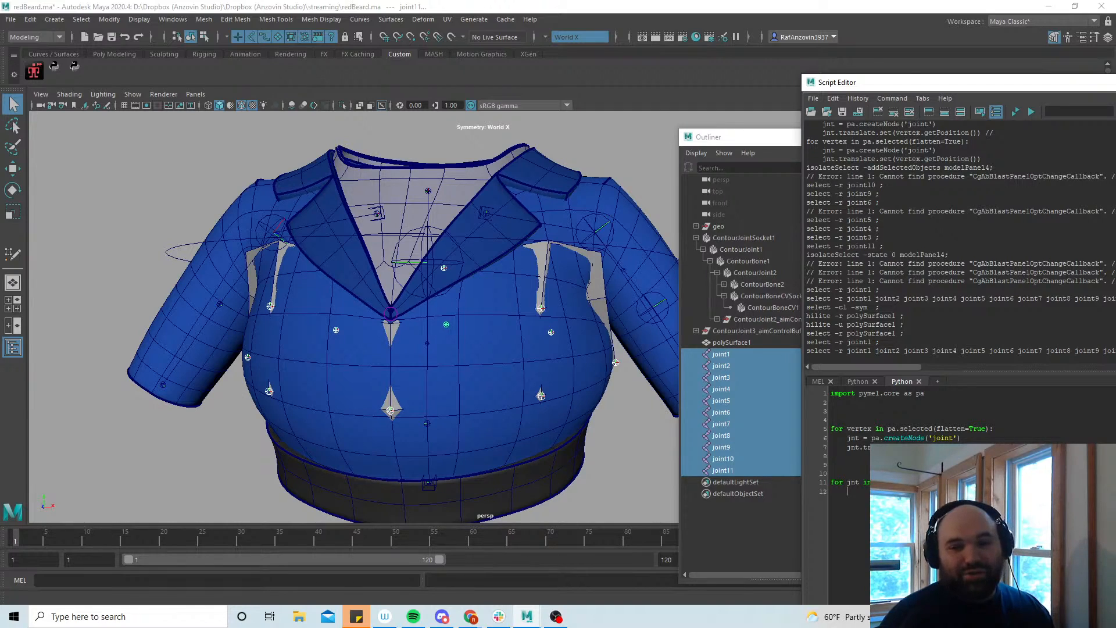
pyautogui.write('rl =')
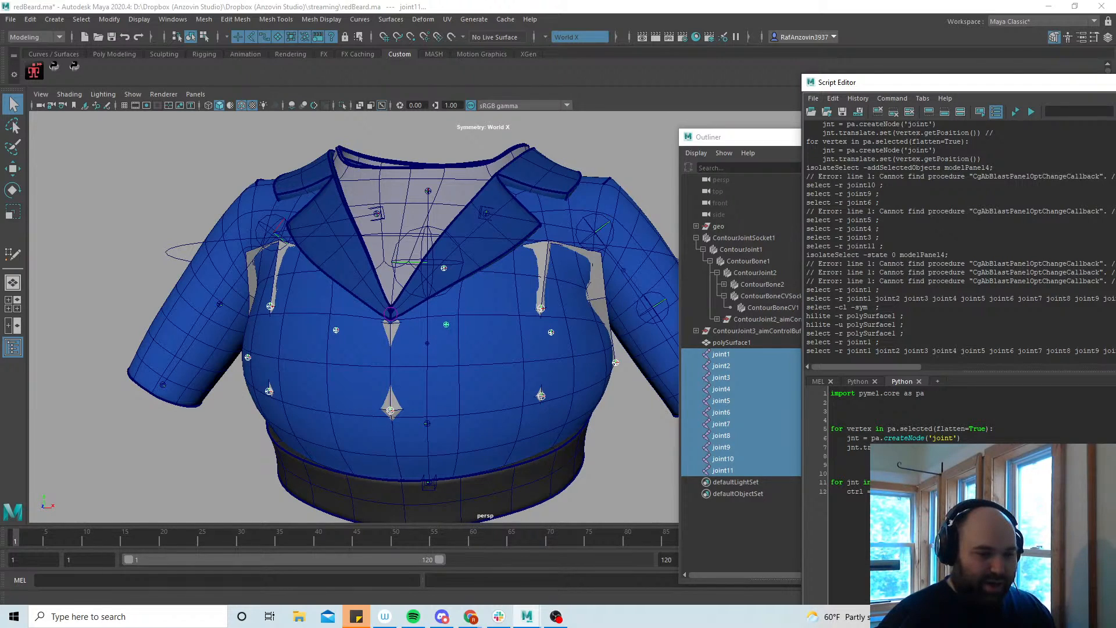
pyautogui.press('Return')
pyautogui.write('buff =')
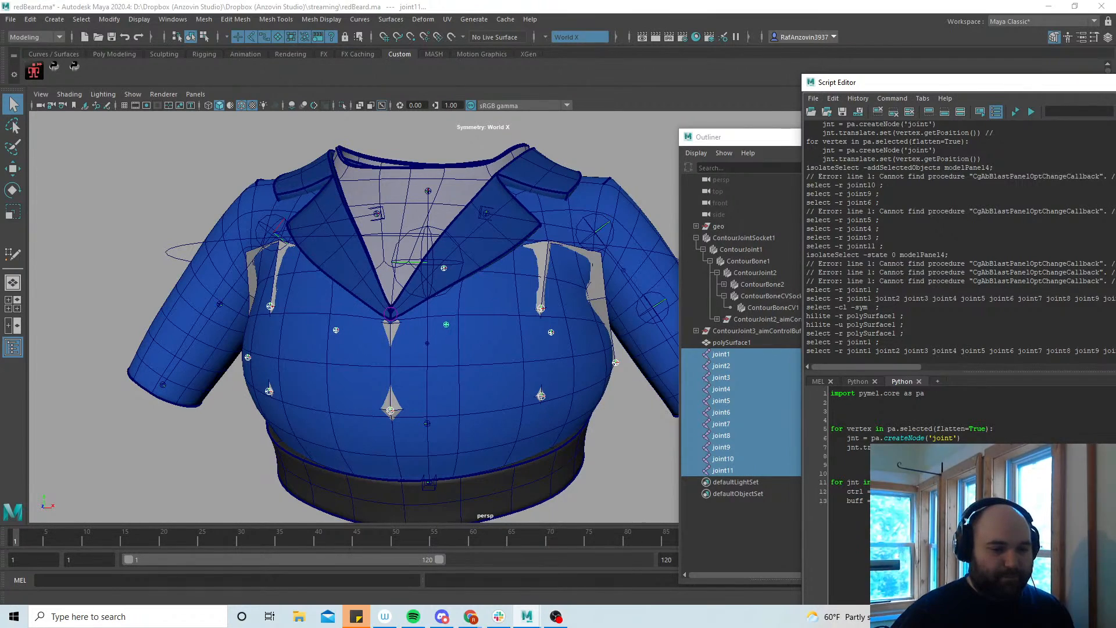
# Add separate ctrl and buff method calls inside the jnt loop, below the variable assignments
pyautogui.press('Return')
pyautogui.press('Return')
pyautogui.write('ctrl.')
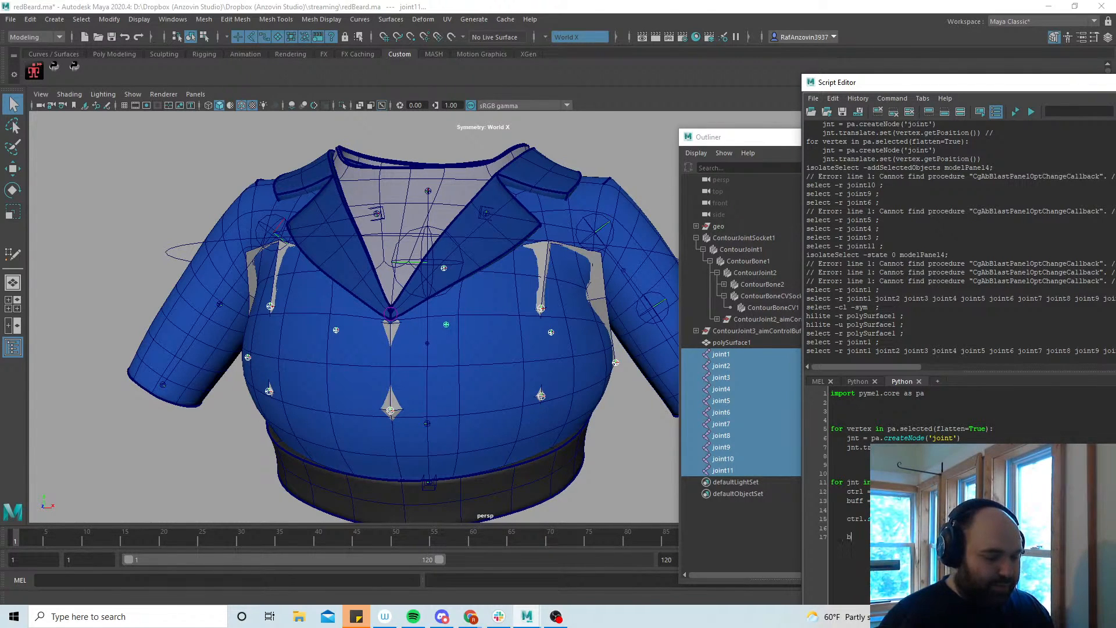
pyautogui.write('ff.s')
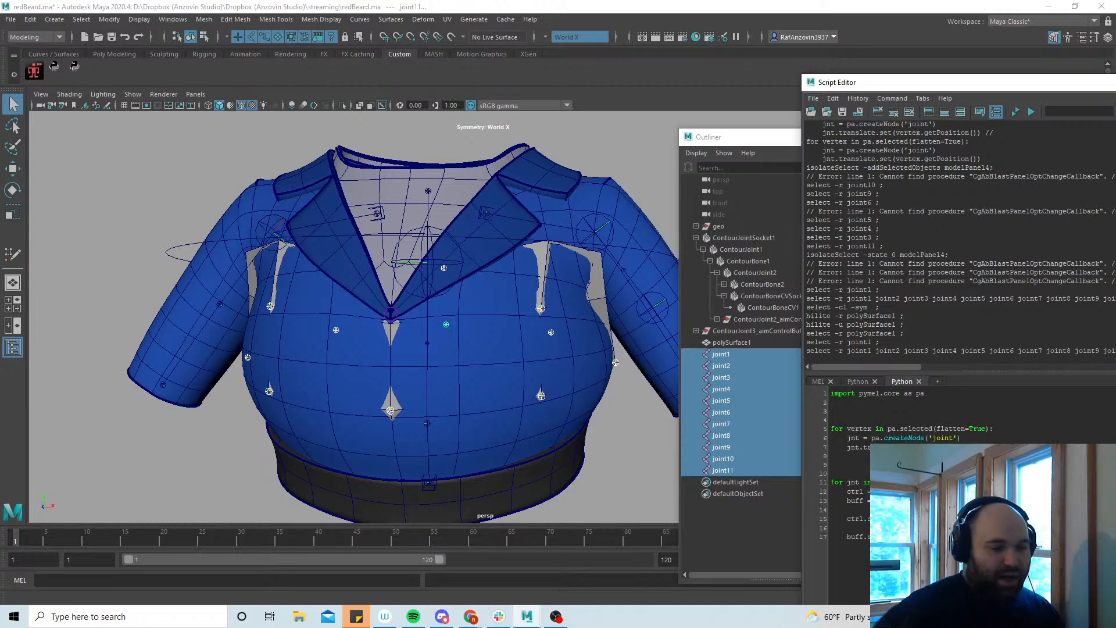
# Add a jnt.setParent(ctrl) line to the end of the joint loop and run the whole loop on the selected joints
pyautogui.press('Return')
pyautogui.press('Return')
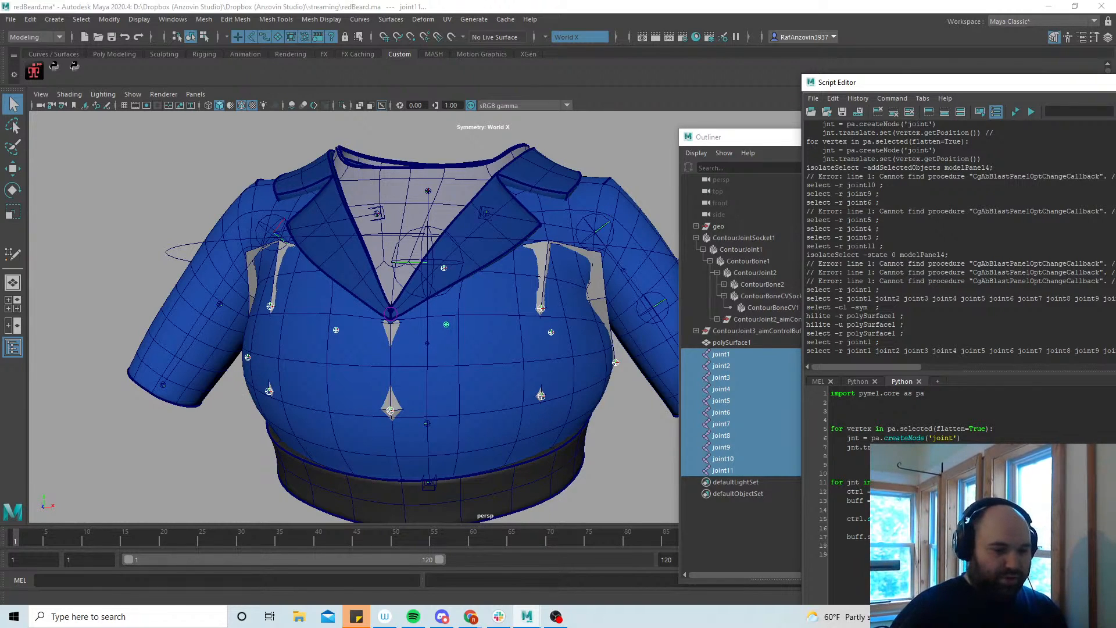
pyautogui.write('jnt.setParent(')
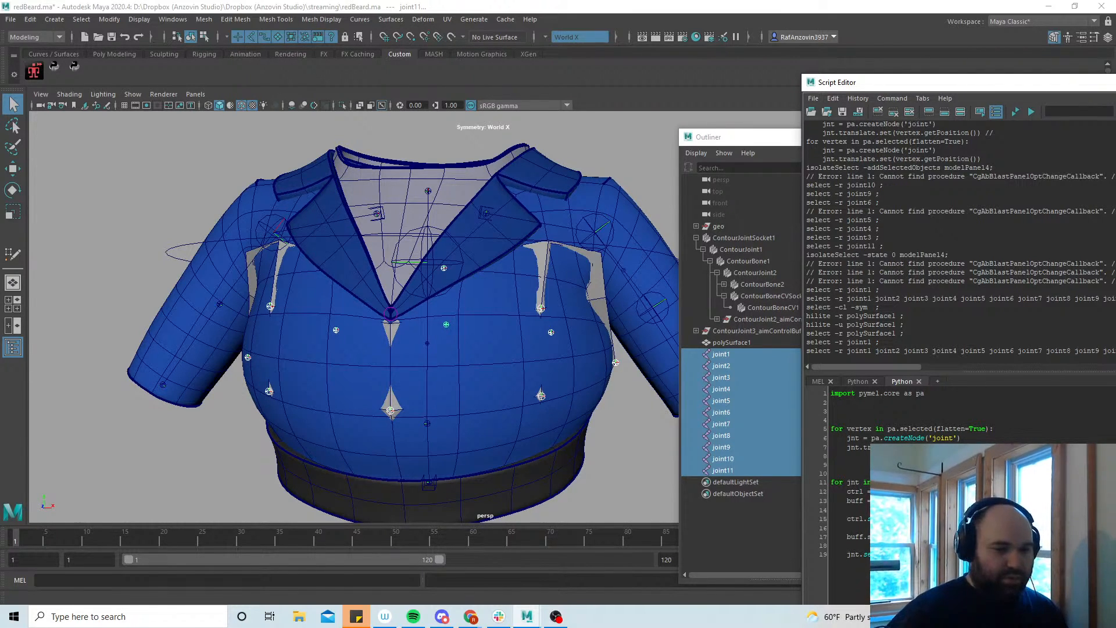
pyautogui.moveTo(930, 555); pyautogui.dragTo(816, 484)
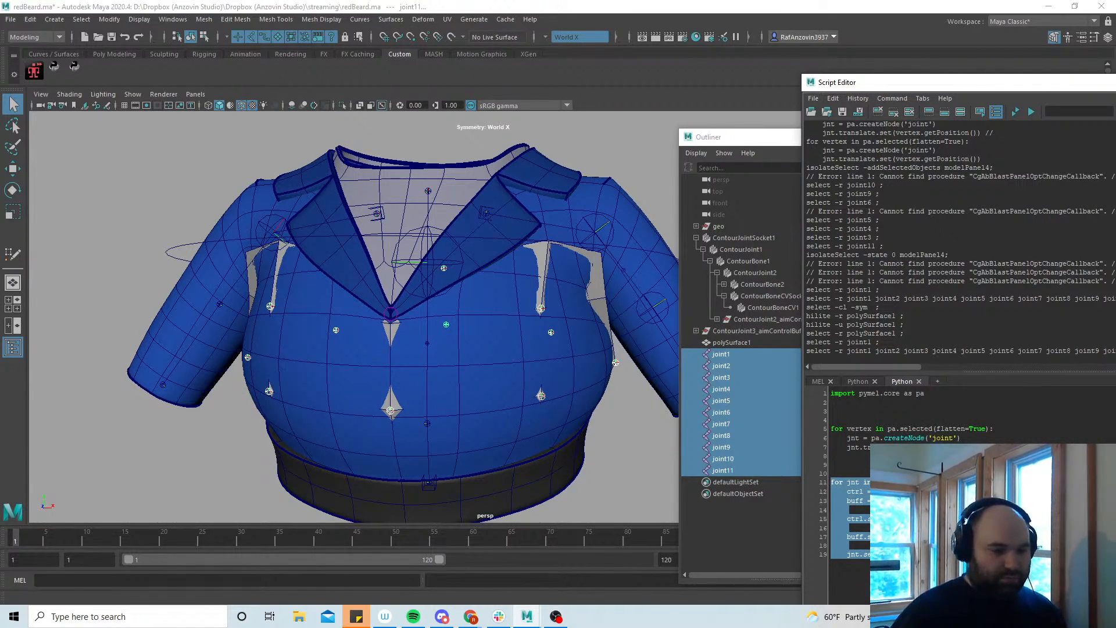
pyautogui.hotkey('ctrl', 'Return')
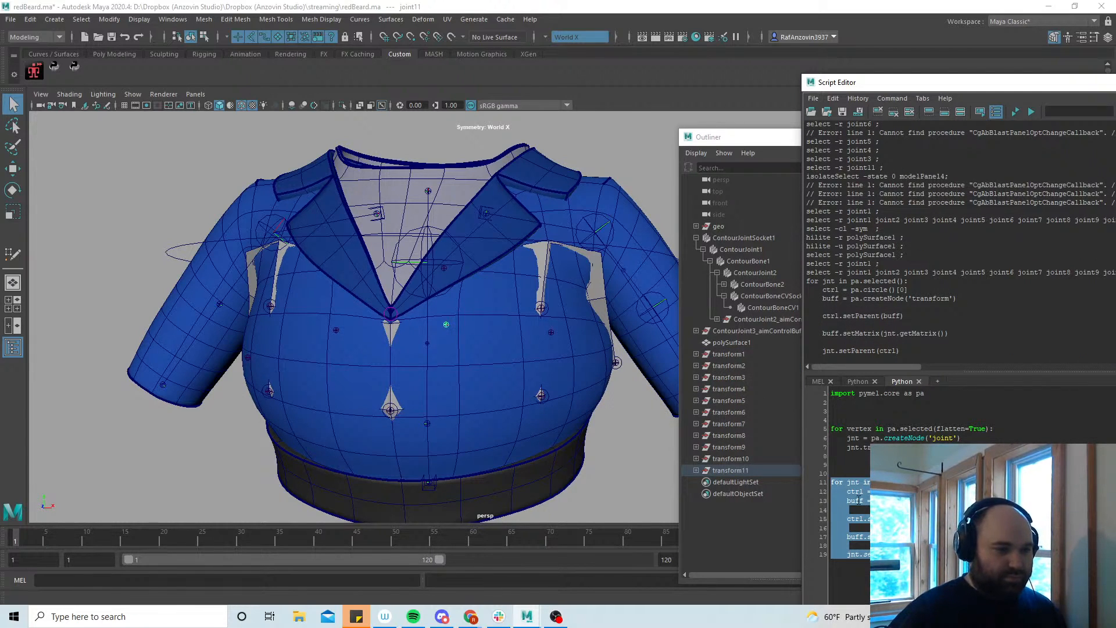
# Test-move the nurbsCircle1 control away from the coat's belly, undo the move, and reselect the control
pyautogui.click(547, 395)
pyautogui.press('w')
pyautogui.keyDown('alt'); pyautogui.moveTo(599, 424); pyautogui.dragTo(462, 401); pyautogui.keyUp('alt')
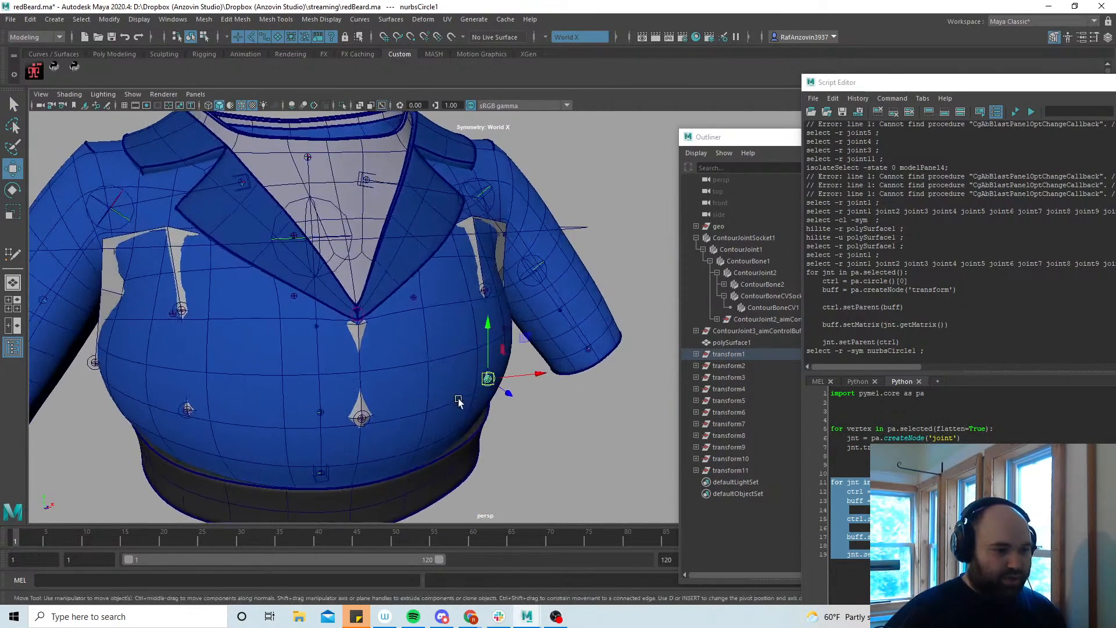
pyautogui.keyDown('alt'); pyautogui.moveTo(462, 401); pyautogui.dragTo(520, 448, button='right'); pyautogui.keyUp('alt')
pyautogui.moveTo(486, 452); pyautogui.dragTo(585, 432)
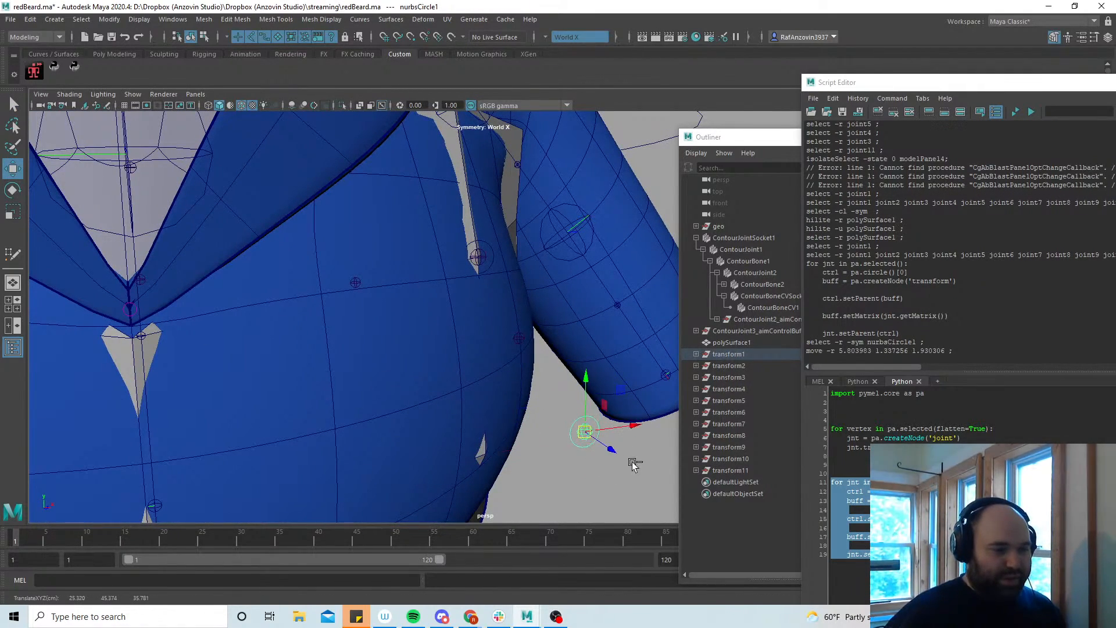
pyautogui.hotkey('ctrl', 'z')
pyautogui.click(587, 445)
pyautogui.click(496, 442)
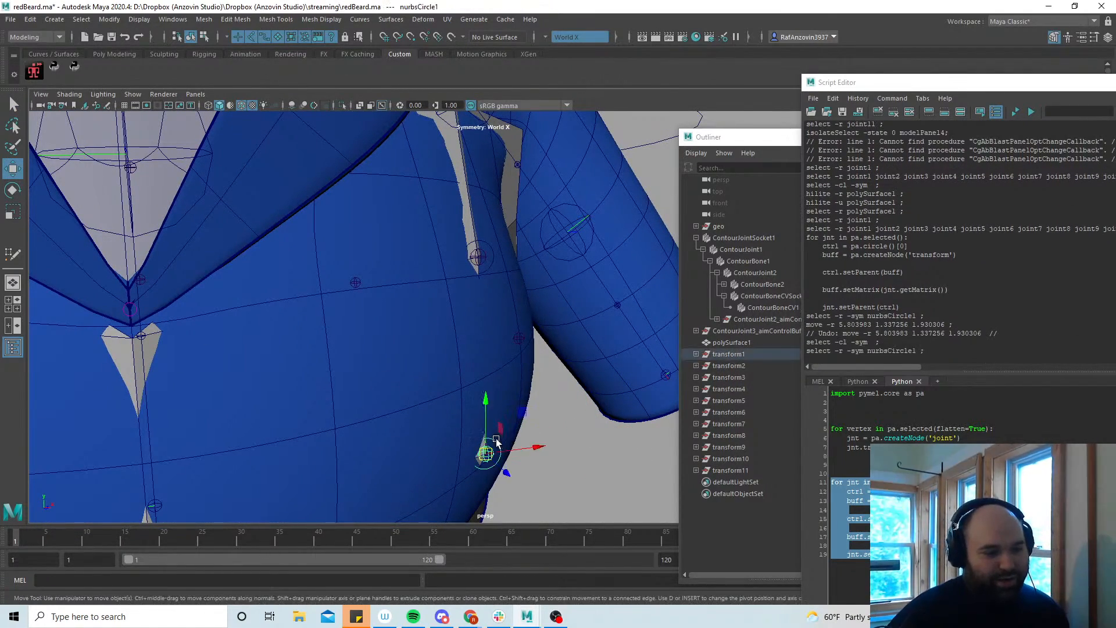
pyautogui.scroll(-6, 496, 440)
pyautogui.keyDown('alt'); pyautogui.moveTo(496, 440); pyautogui.dragTo(531, 440); pyautogui.keyUp('alt')
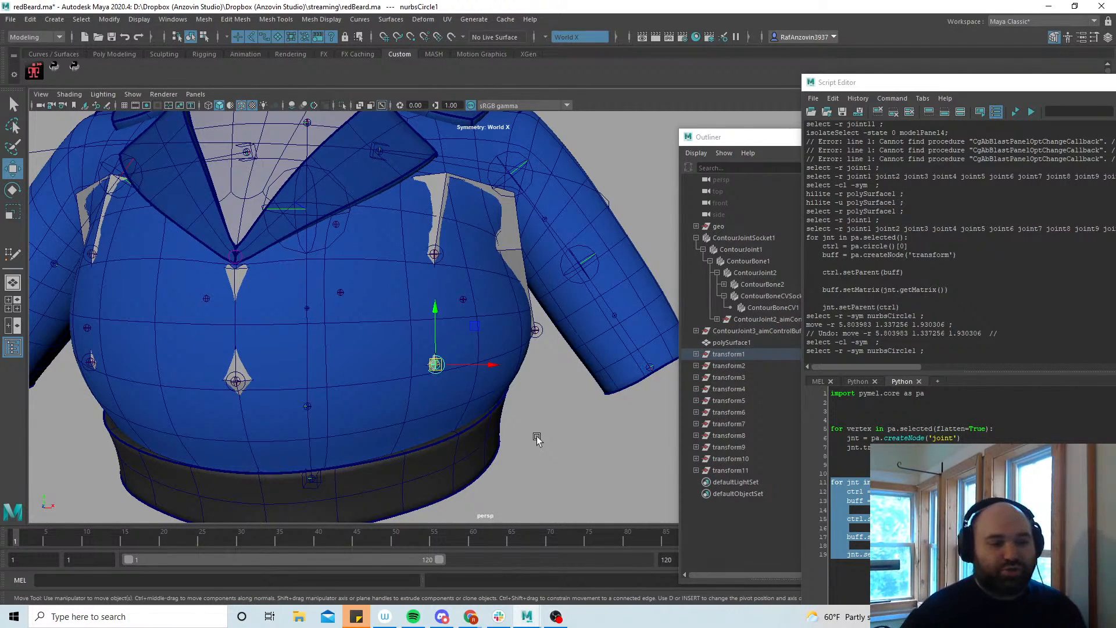
# Test-move joint1 inside its circle control, undo the move, and reselect the joint
pyautogui.click(551, 429)
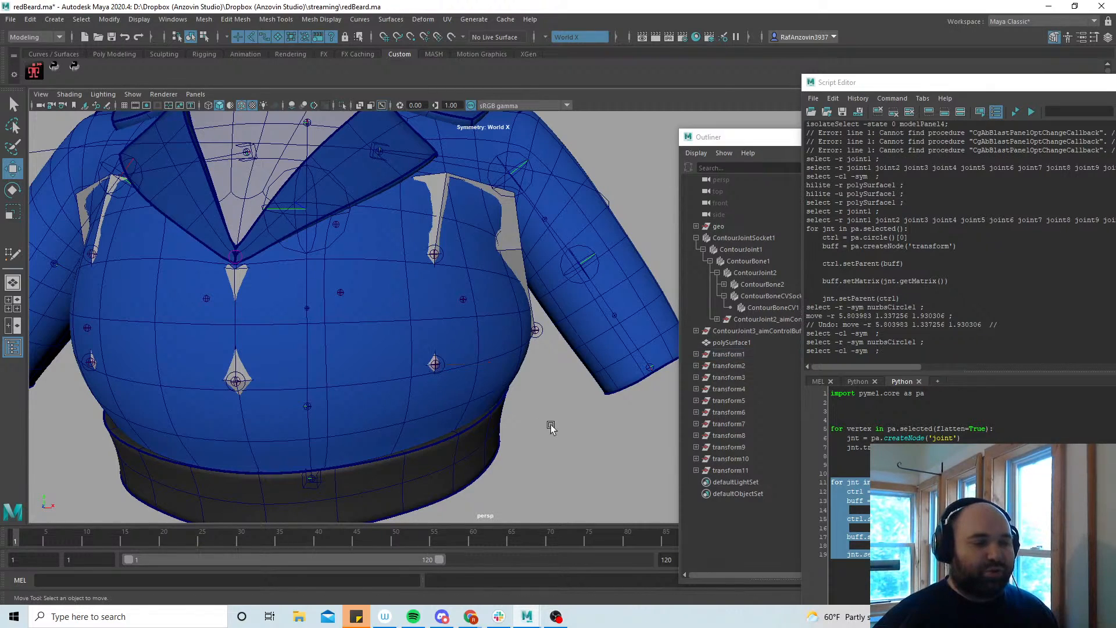
pyautogui.click(436, 362)
pyautogui.moveTo(436, 363); pyautogui.dragTo(492, 382)
pyautogui.hotkey('ctrl', 'z')
pyautogui.click(575, 412)
pyautogui.keyDown('alt'); pyautogui.moveTo(556, 406); pyautogui.dragTo(582, 407); pyautogui.keyUp('alt')
pyautogui.click(452, 347)
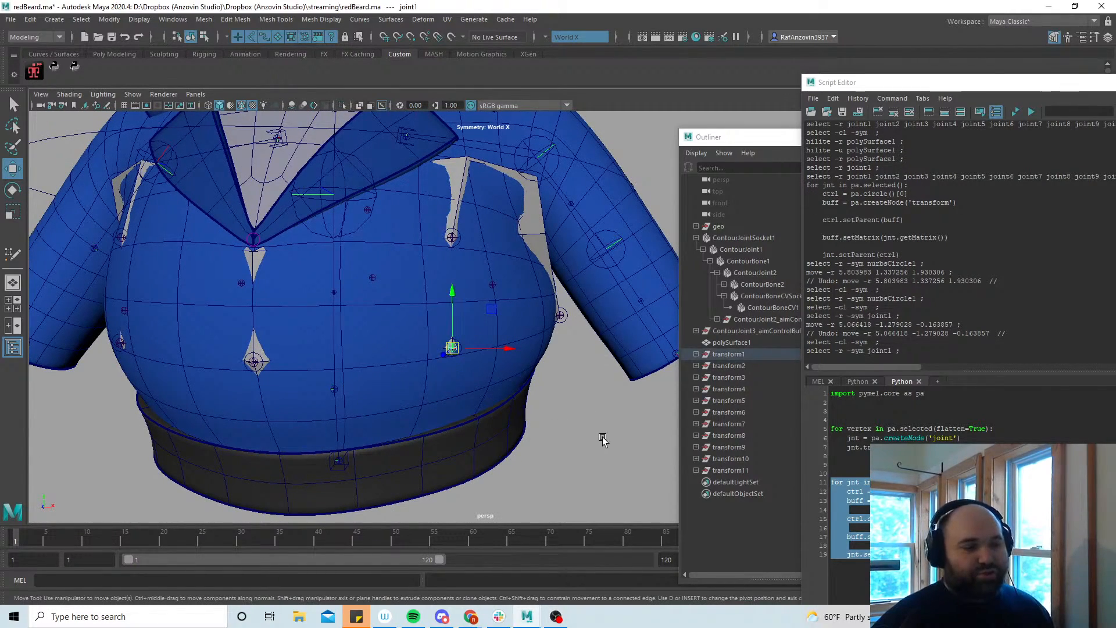
pyautogui.moveTo(567, 413)
pyautogui.keyDown('alt'); pyautogui.mouseDown(button='right')
pyautogui.moveTo(556, 427)
pyautogui.moveTo(571, 424)
pyautogui.moveTo(575, 445)
pyautogui.moveTo(567, 422)
pyautogui.mouseUp(button='right'); pyautogui.keyUp('alt')
pyautogui.keyDown('alt'); pyautogui.moveTo(567, 420); pyautogui.dragTo(580, 442); pyautogui.keyUp('alt')
pyautogui.keyDown('alt'); pyautogui.moveTo(582, 420); pyautogui.dragTo(585, 434, button='middle'); pyautogui.keyUp('alt')
pyautogui.keyDown('alt'); pyautogui.moveTo(585, 434); pyautogui.dragTo(581, 412); pyautogui.keyUp('alt')
pyautogui.keyDown('alt'); pyautogui.moveTo(582, 412); pyautogui.dragTo(582, 422, button='middle'); pyautogui.keyUp('alt')
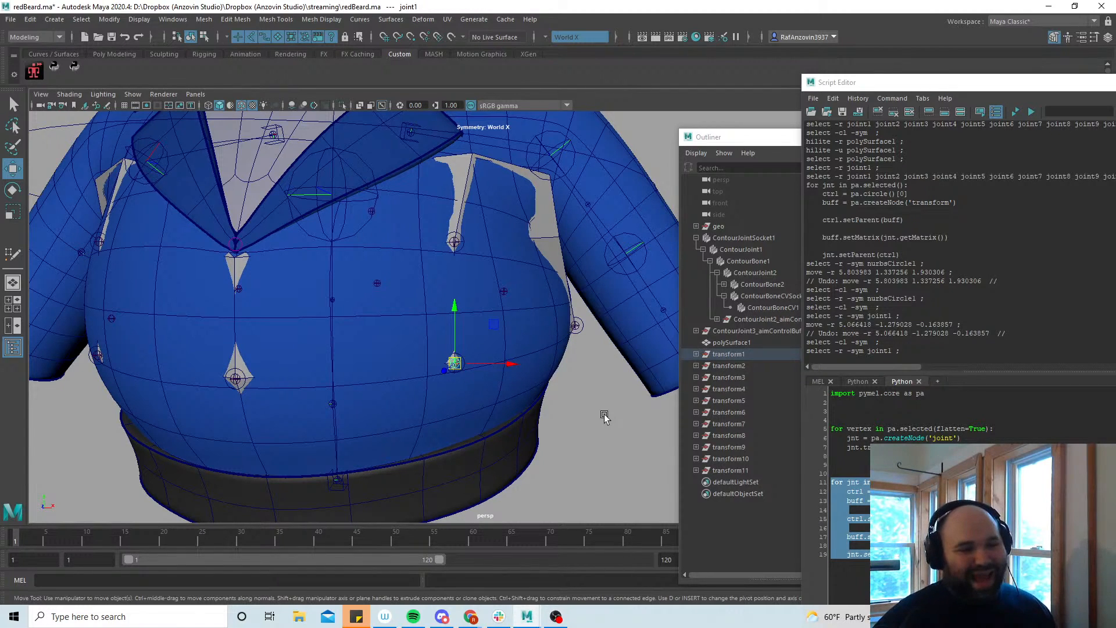
pyautogui.moveTo(603, 424)
pyautogui.keyDown('alt'); pyautogui.mouseDown()
pyautogui.moveTo(593, 424)
pyautogui.moveTo(605, 418)
pyautogui.mouseUp(); pyautogui.keyUp('alt')
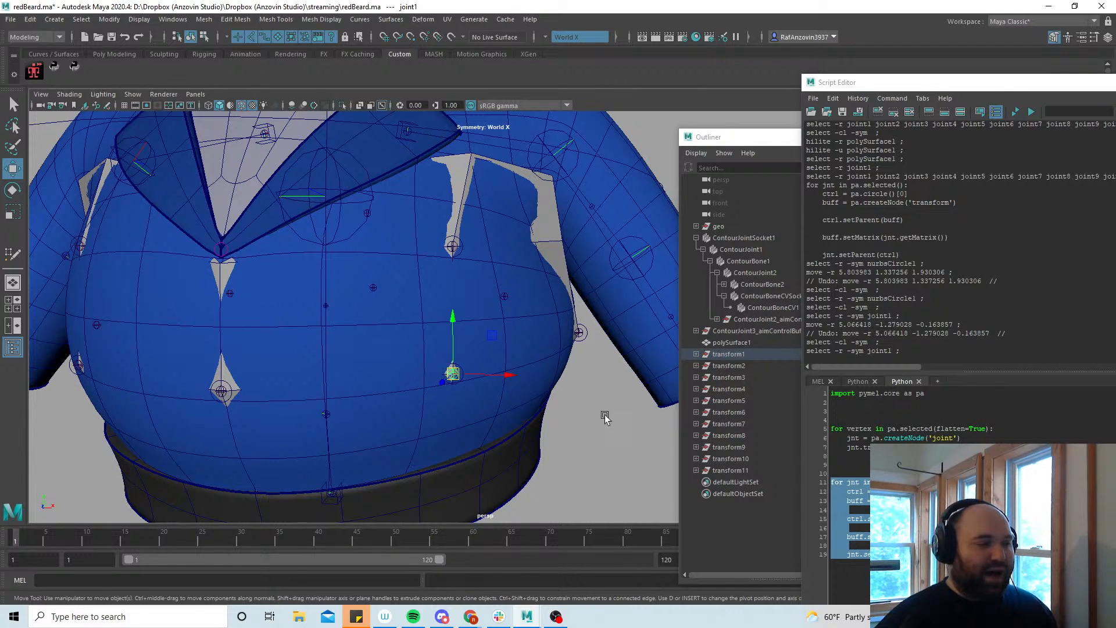
pyautogui.keyDown('alt'); pyautogui.moveTo(606, 419); pyautogui.dragTo(445, 385, button='right'); pyautogui.keyUp('alt')
pyautogui.keyDown('alt'); pyautogui.moveTo(445, 385); pyautogui.dragTo(526, 419); pyautogui.keyUp('alt')
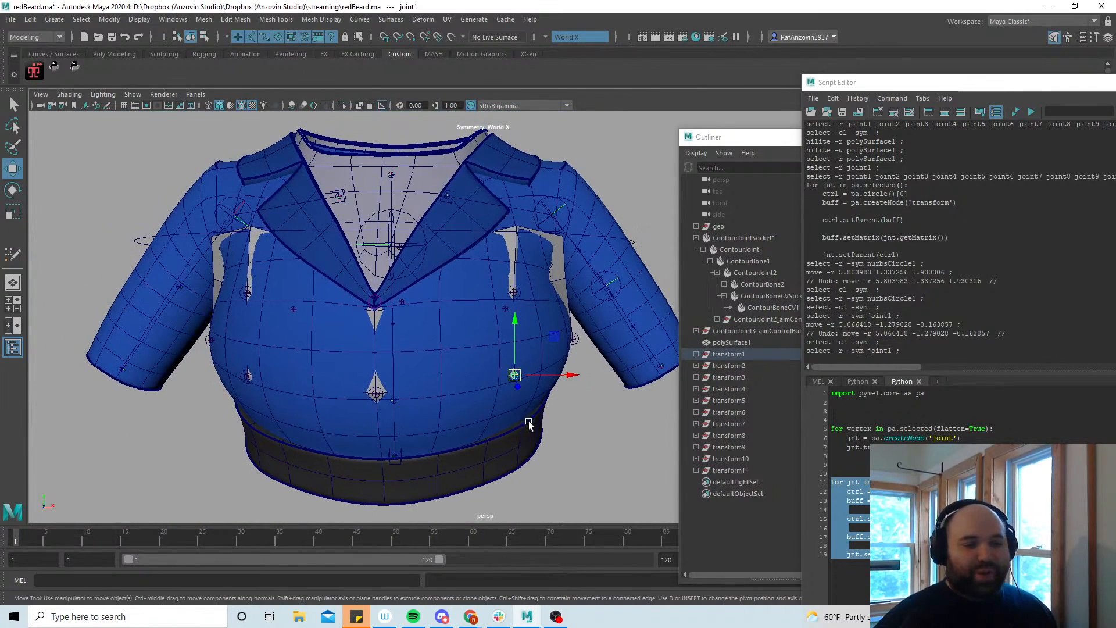
pyautogui.keyDown('alt'); pyautogui.moveTo(613, 446); pyautogui.dragTo(574, 427); pyautogui.keyUp('alt')
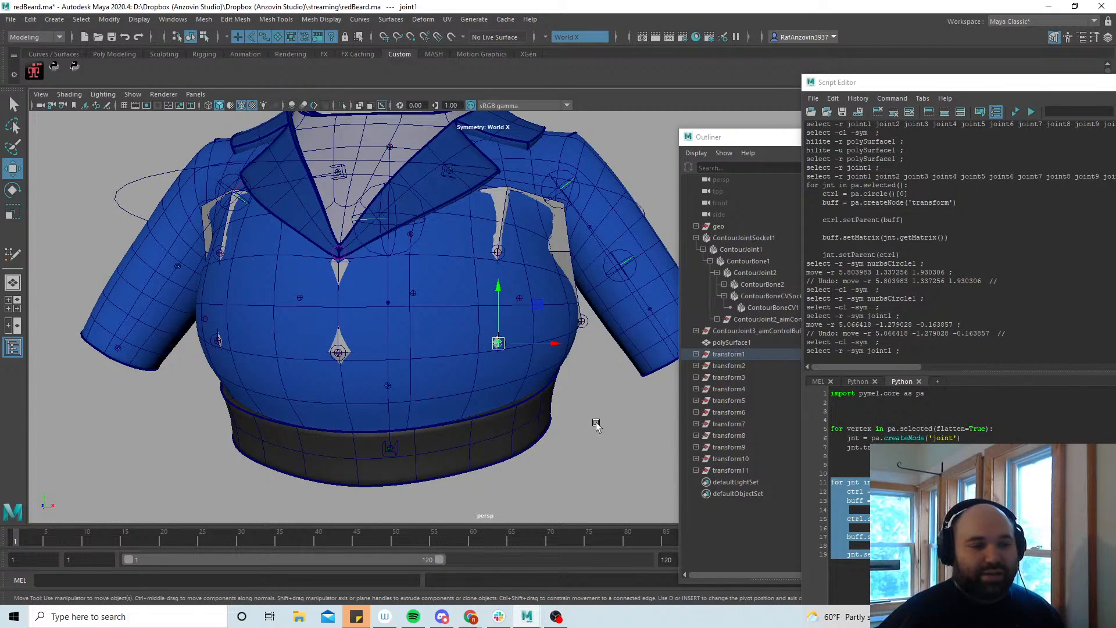
pyautogui.click(588, 404)
pyautogui.keyDown('alt'); pyautogui.moveTo(580, 404); pyautogui.dragTo(610, 415); pyautogui.keyUp('alt')
pyautogui.keyDown('alt'); pyautogui.moveTo(610, 416); pyautogui.dragTo(610, 431, button='right'); pyautogui.keyUp('alt')
pyautogui.keyDown('alt'); pyautogui.moveTo(610, 431); pyautogui.dragTo(613, 414); pyautogui.keyUp('alt')
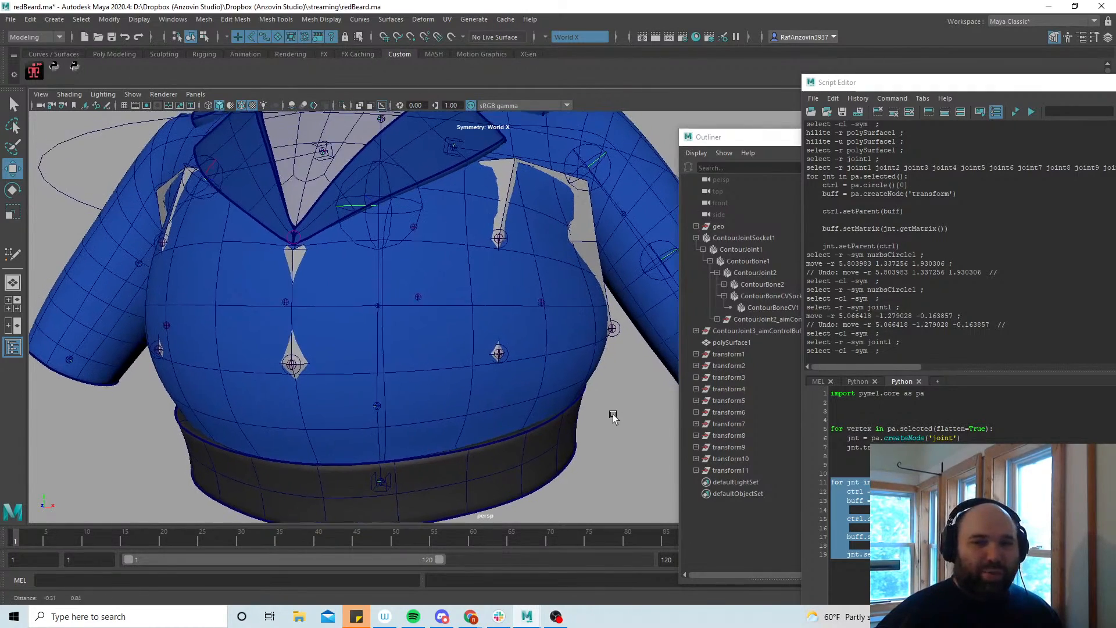
pyautogui.keyDown('alt'); pyautogui.moveTo(613, 414); pyautogui.dragTo(608, 418, button='right'); pyautogui.keyUp('alt')
pyautogui.keyDown('alt'); pyautogui.moveTo(608, 417); pyautogui.dragTo(616, 419); pyautogui.keyUp('alt')
pyautogui.keyDown('alt'); pyautogui.moveTo(616, 419); pyautogui.dragTo(638, 401, button='right'); pyautogui.keyUp('alt')
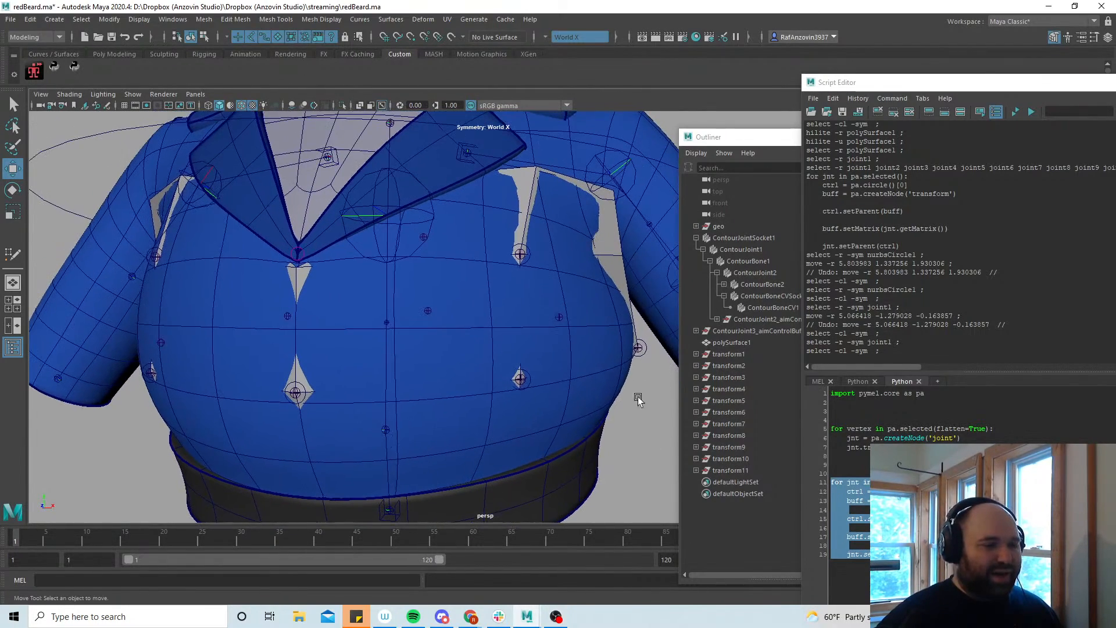
# Try selecting joint6 and joint1 together on the coat, and select the transform11 group instead
pyautogui.click(639, 349)
pyautogui.press('q')
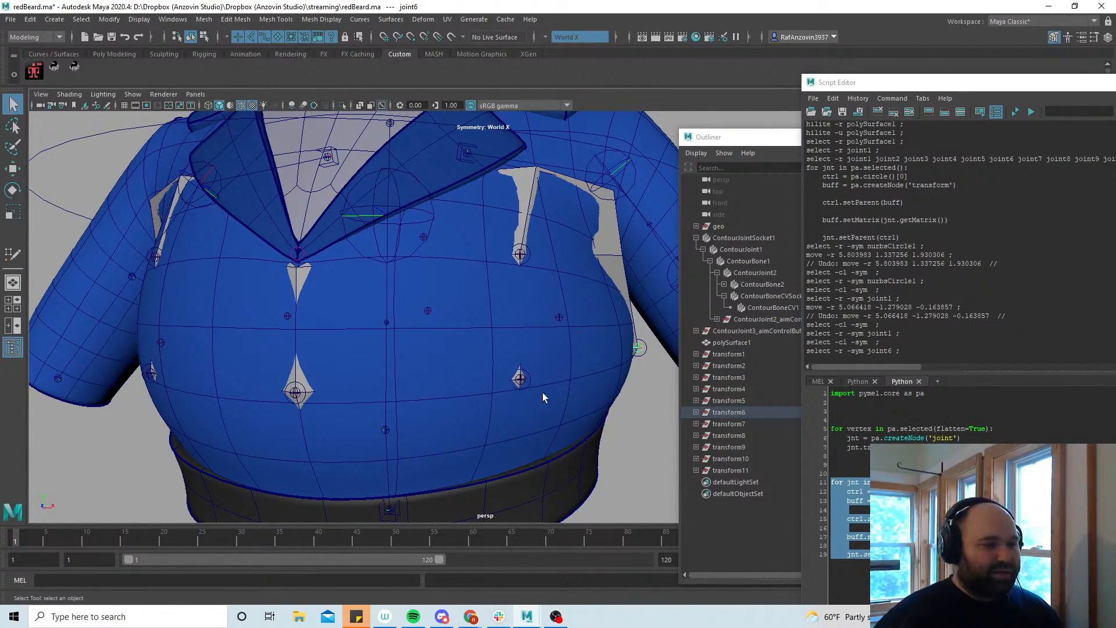
pyautogui.keyDown('alt'); pyautogui.moveTo(539, 391); pyautogui.dragTo(524, 389); pyautogui.keyUp('alt')
pyautogui.keyDown('shift'); pyautogui.click(517, 373); pyautogui.keyUp('shift')
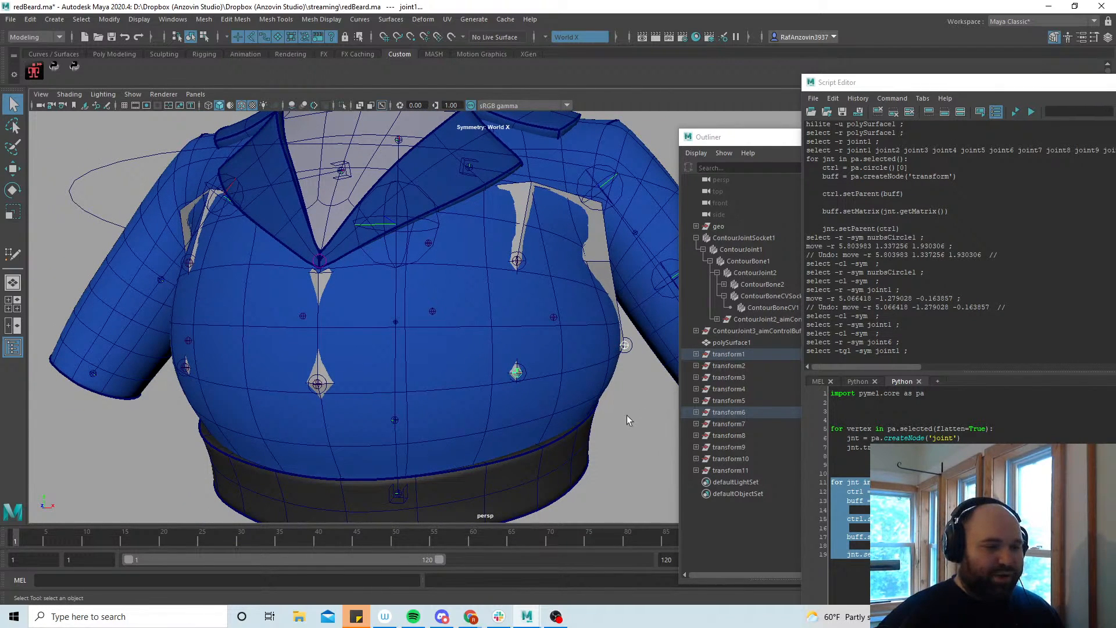
pyautogui.click(730, 471)
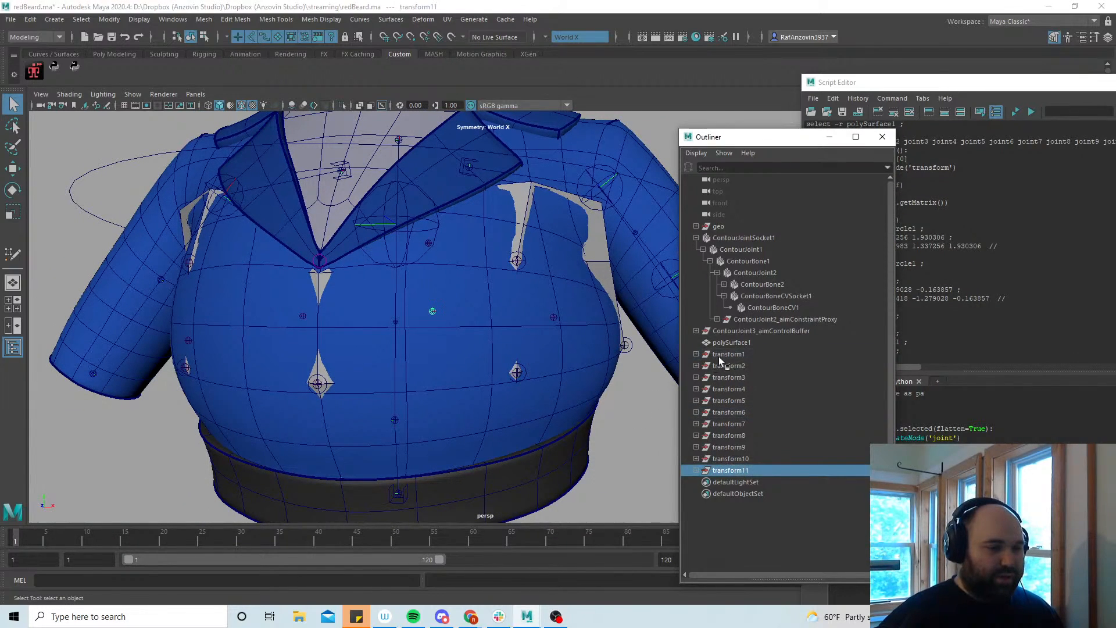
pyautogui.click(953, 411)
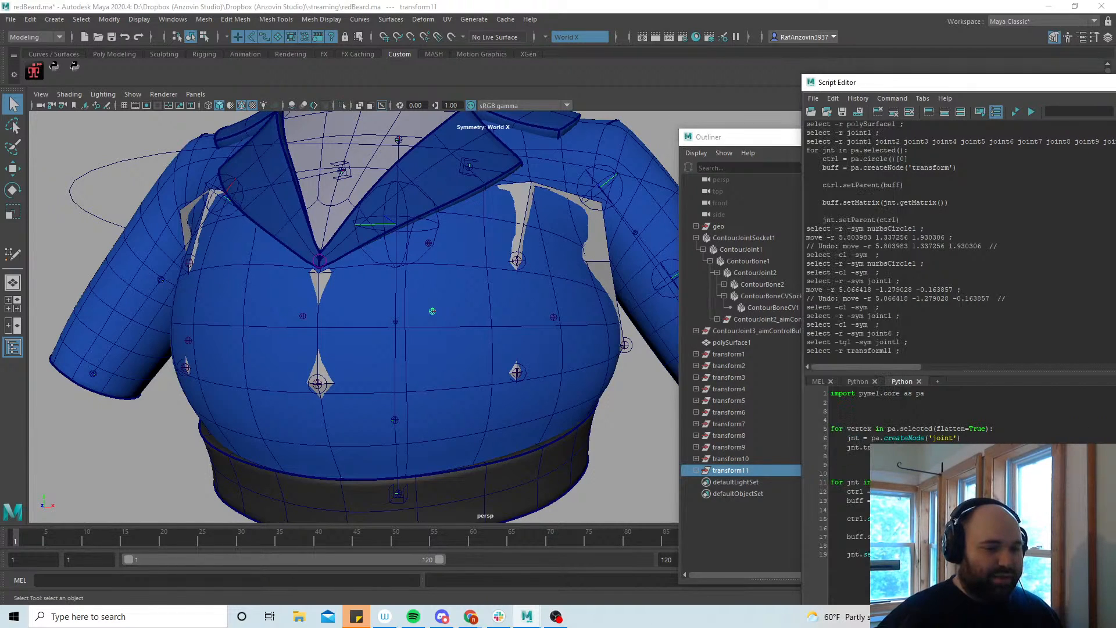
# Try building a selection of joint1, joint6 and joint2 one by one on the coat's front
pyautogui.click(517, 373)
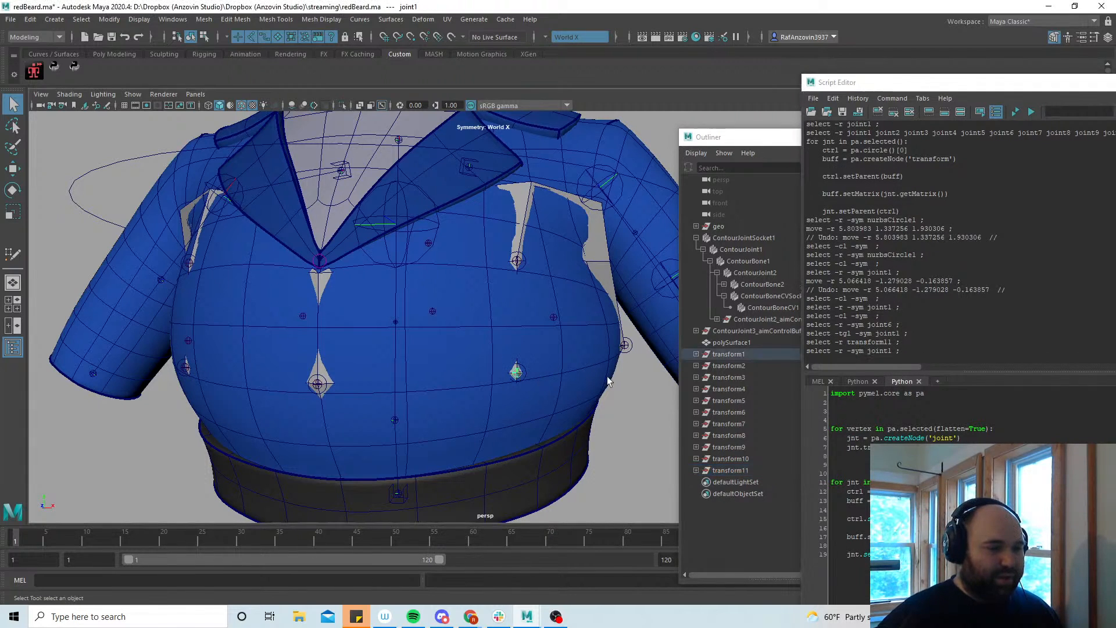
pyautogui.keyDown('shift'); pyautogui.click(626, 344); pyautogui.keyUp('shift')
pyautogui.keyDown('shift'); pyautogui.click(517, 260); pyautogui.keyUp('shift')
pyautogui.keyDown('alt'); pyautogui.moveTo(517, 260); pyautogui.dragTo(604, 375); pyautogui.keyUp('alt')
pyautogui.keyDown('alt'); pyautogui.moveTo(605, 375); pyautogui.dragTo(457, 345, button='right'); pyautogui.keyUp('alt')
pyautogui.keyDown('alt'); pyautogui.moveTo(458, 344); pyautogui.dragTo(468, 359, button='middle'); pyautogui.keyUp('alt')
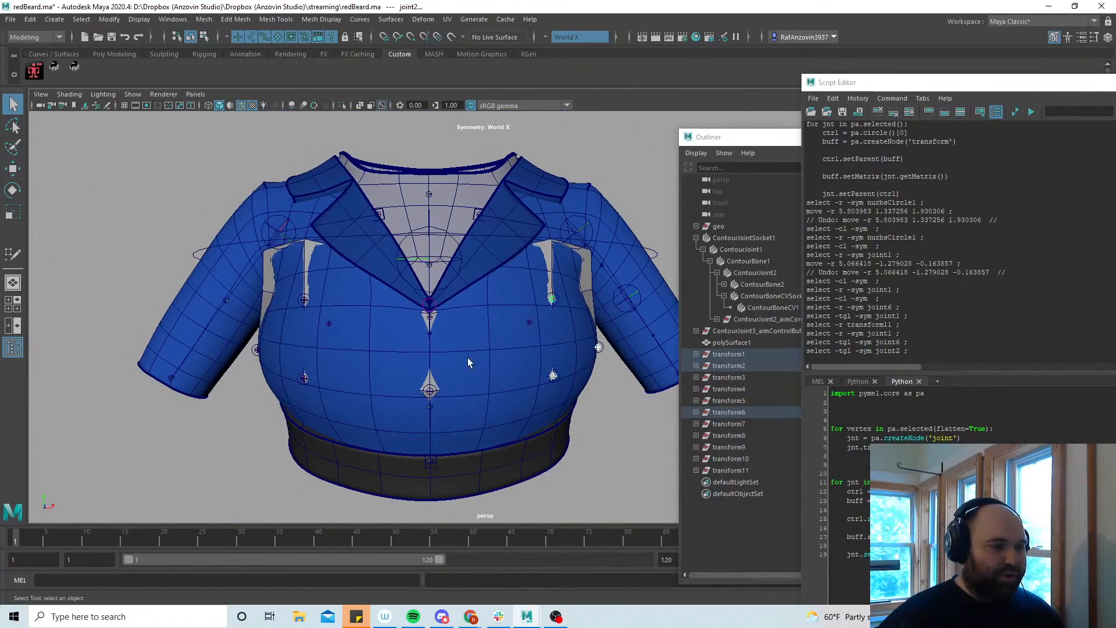
pyautogui.click(80, 19)
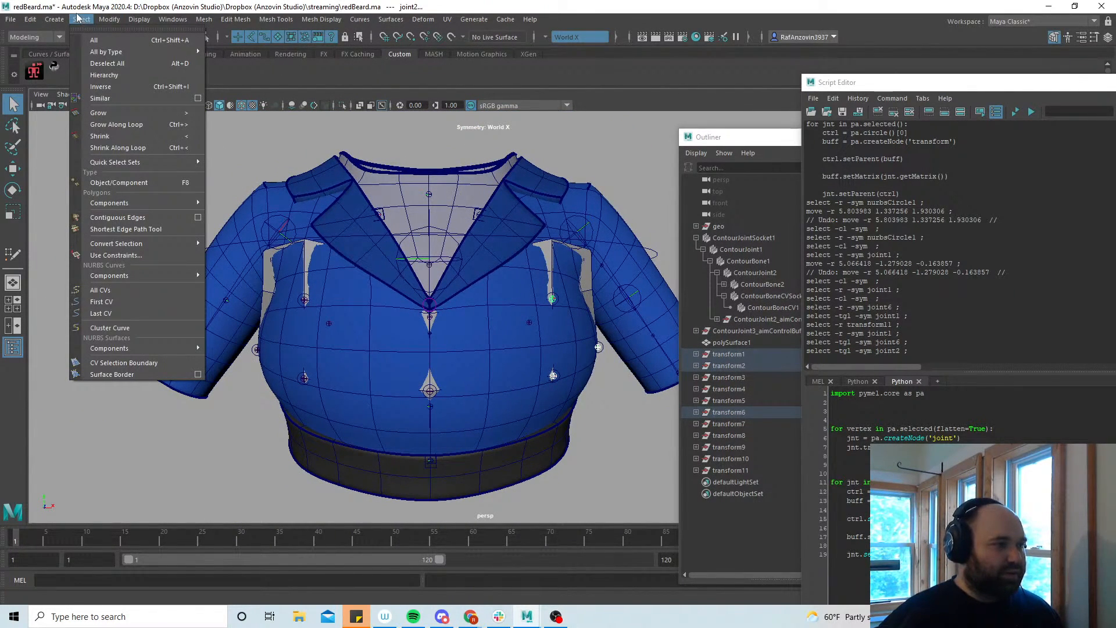
pyautogui.click(79, 19)
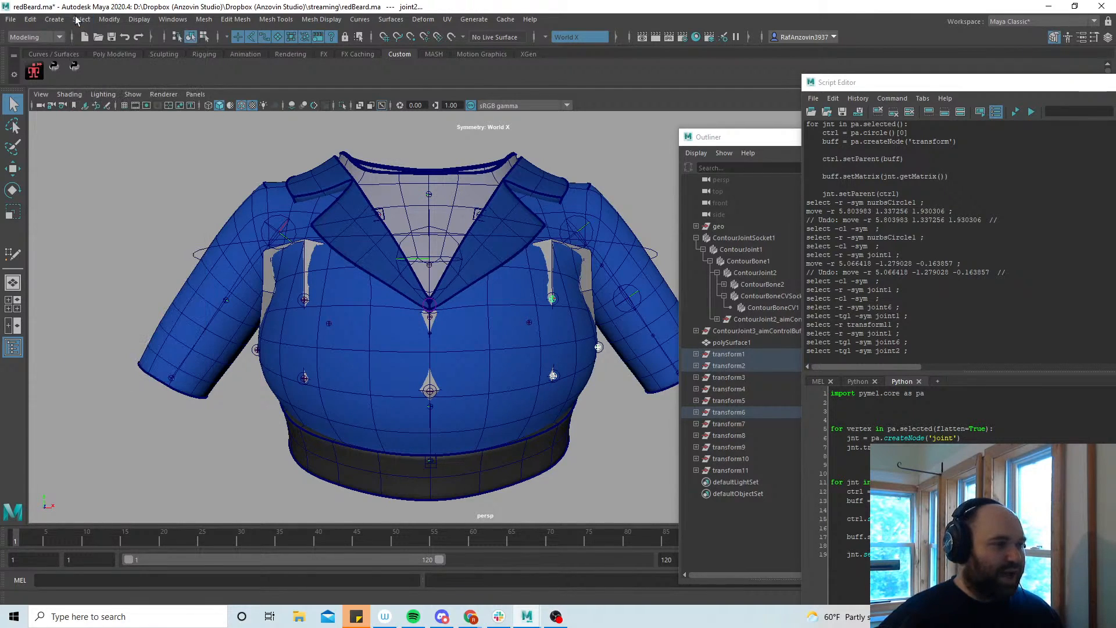
# Write the line pa.select(pa.ls(type='joint')) below the loop and run it to select every joint
pyautogui.moveTo(910, 84); pyautogui.dragTo(870, 69)
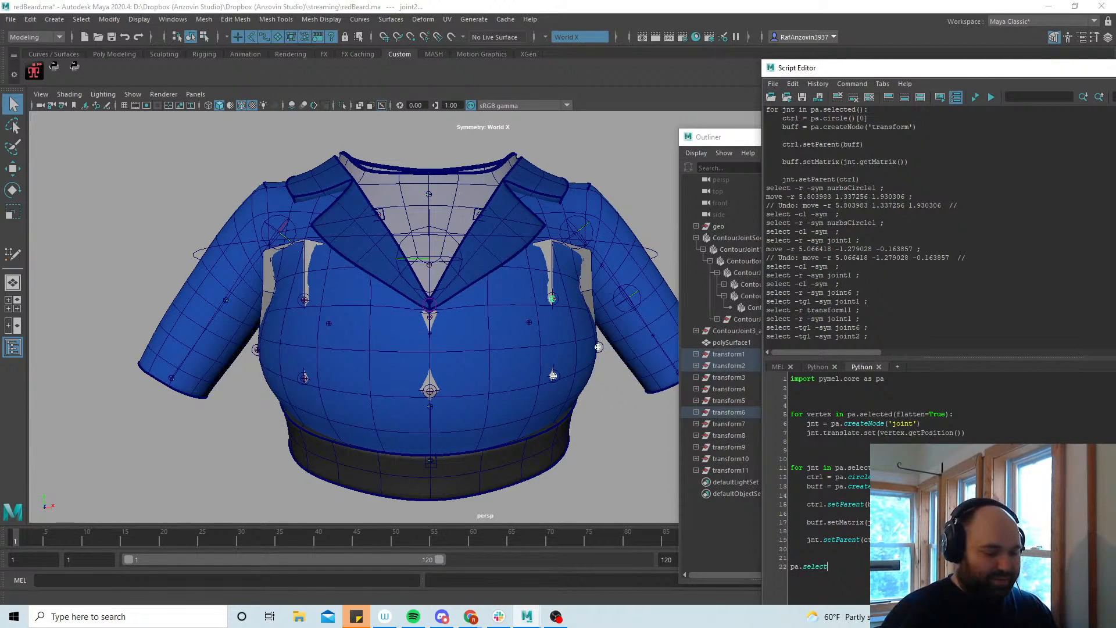
pyautogui.write('s(type')
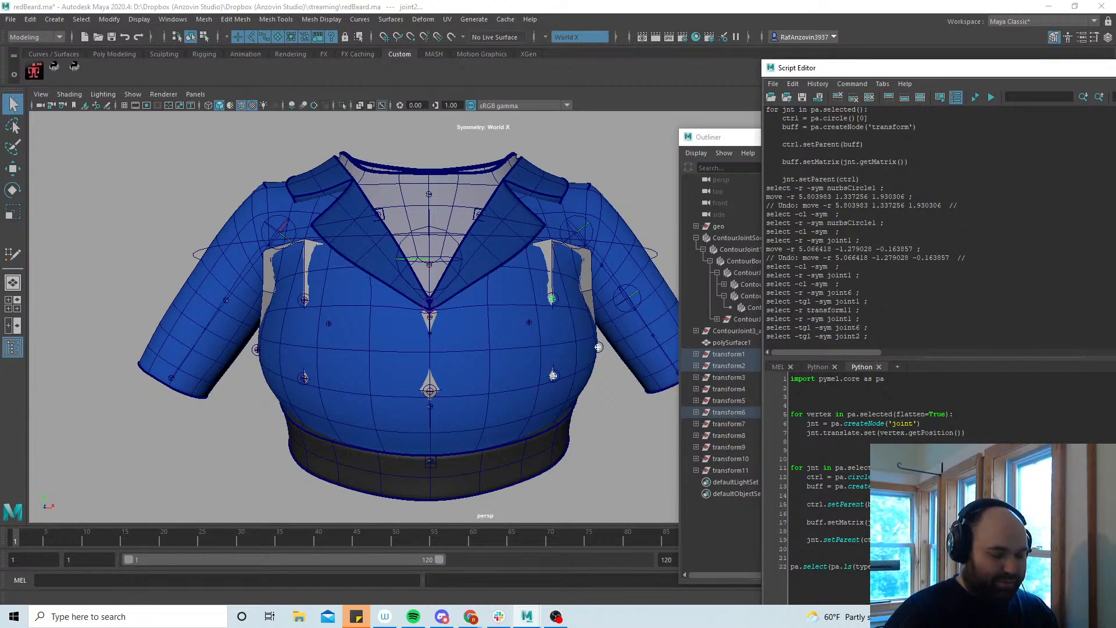
pyautogui.moveTo(900, 567); pyautogui.dragTo(785, 569)
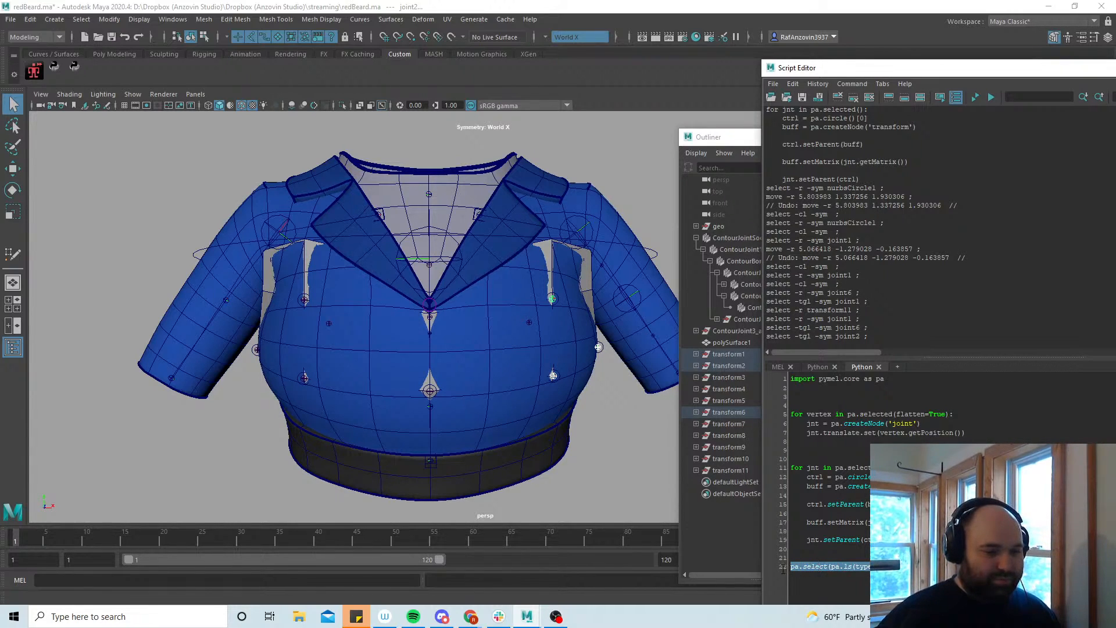
pyautogui.hotkey('ctrl', 'Return')
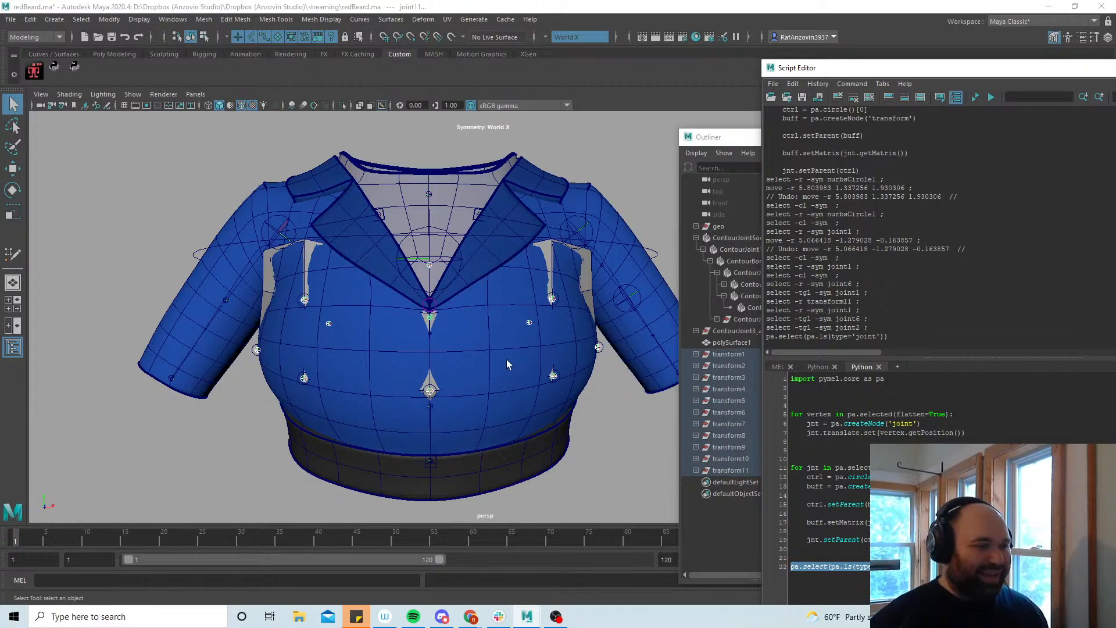
# Clear the selection, add the line pa.createNode('joint') to the script, and run it to create an extra joint
pyautogui.click(606, 451)
pyautogui.keyDown('alt'); pyautogui.moveTo(585, 395); pyautogui.dragTo(565, 394); pyautogui.keyUp('alt')
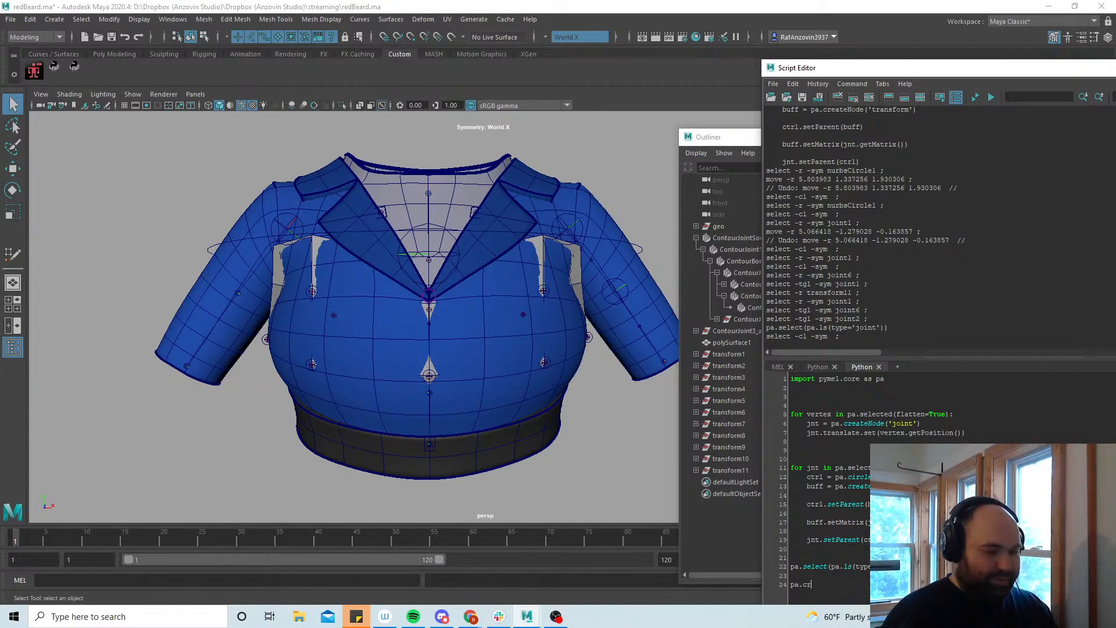
pyautogui.write("('joint")
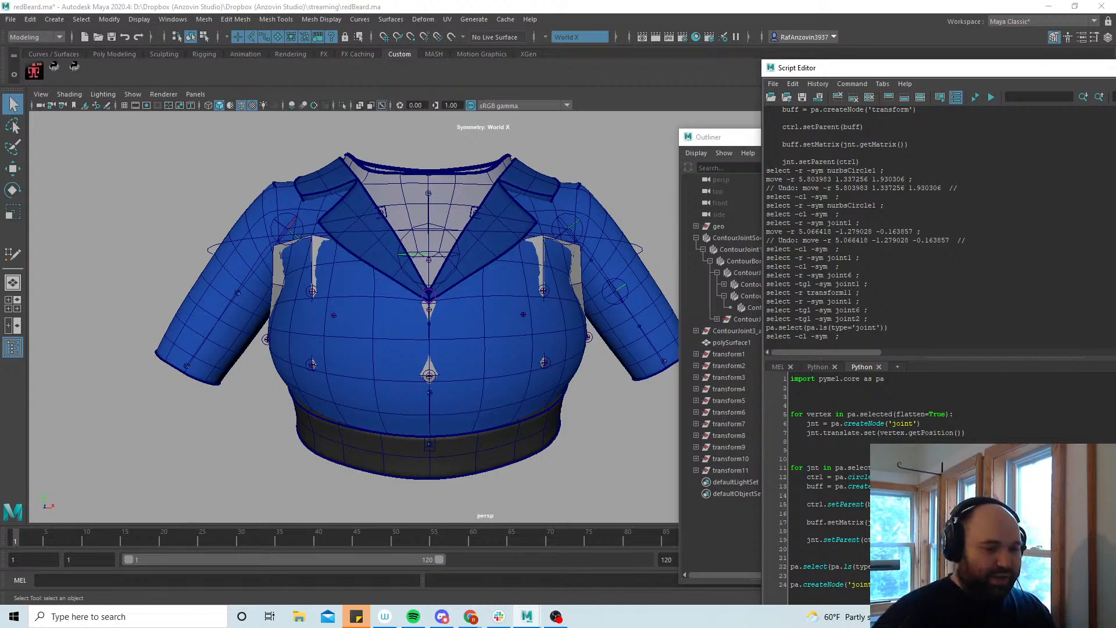
pyautogui.moveTo(870, 584); pyautogui.dragTo(768, 583)
pyautogui.hotkey('ctrl', 'Return')
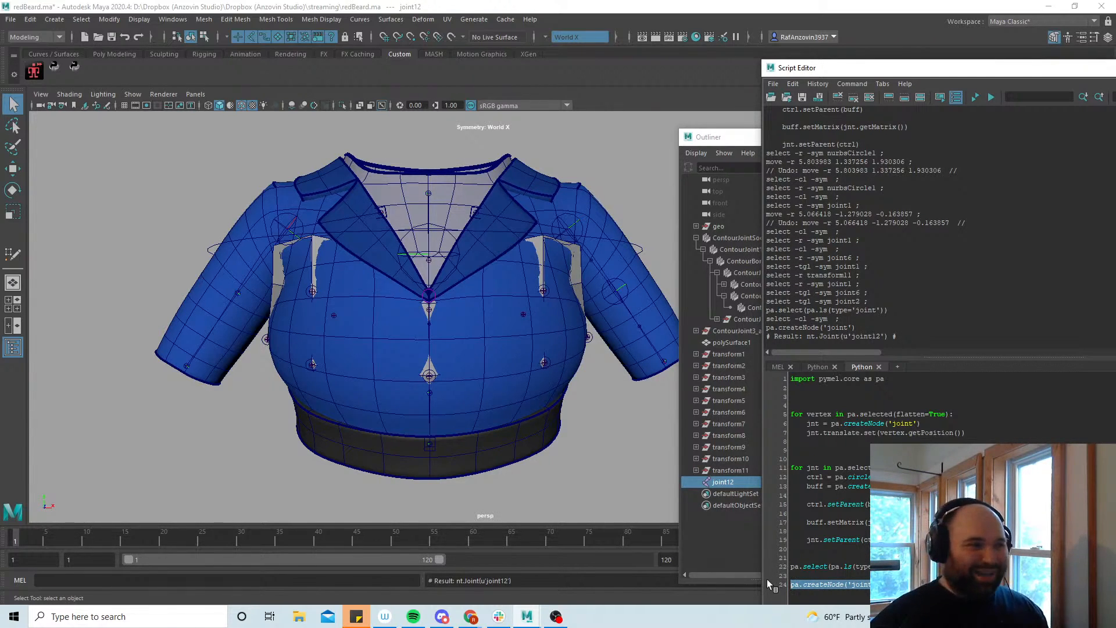
# Rerun the pa.select(pa.ls(type='joint')) line and add the coatTop mesh to the joint selection
pyautogui.moveTo(869, 566); pyautogui.dragTo(767, 566)
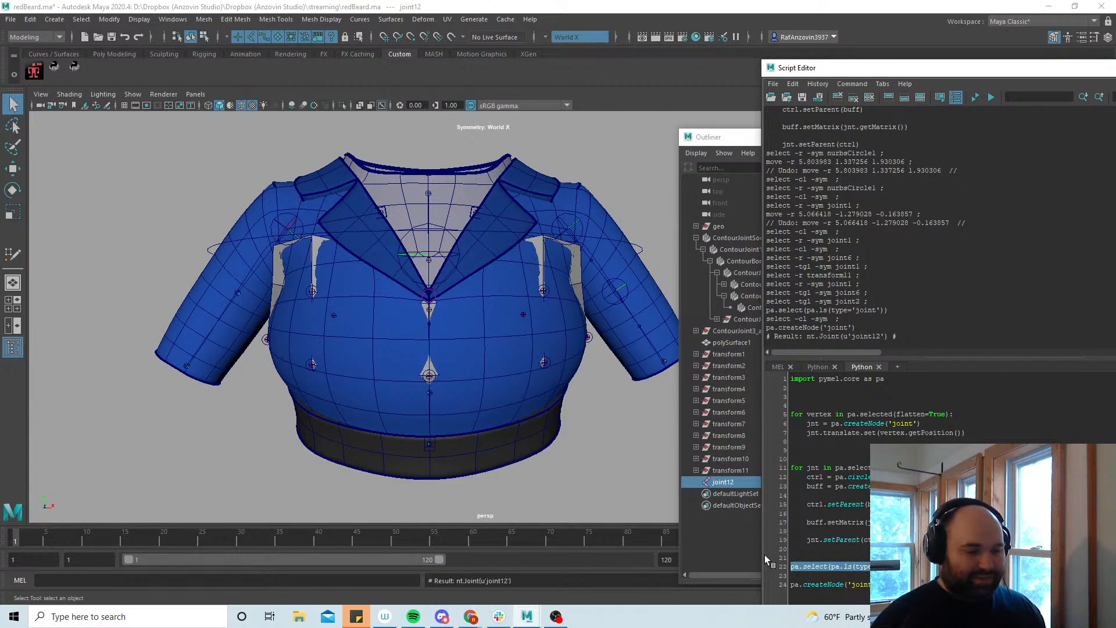
pyautogui.hotkey('ctrl', 'Return')
pyautogui.keyDown('alt'); pyautogui.moveTo(519, 368); pyautogui.dragTo(501, 366, button='middle'); pyautogui.keyUp('alt')
pyautogui.keyDown('shift'); pyautogui.click(477, 344); pyautogui.keyUp('shift')
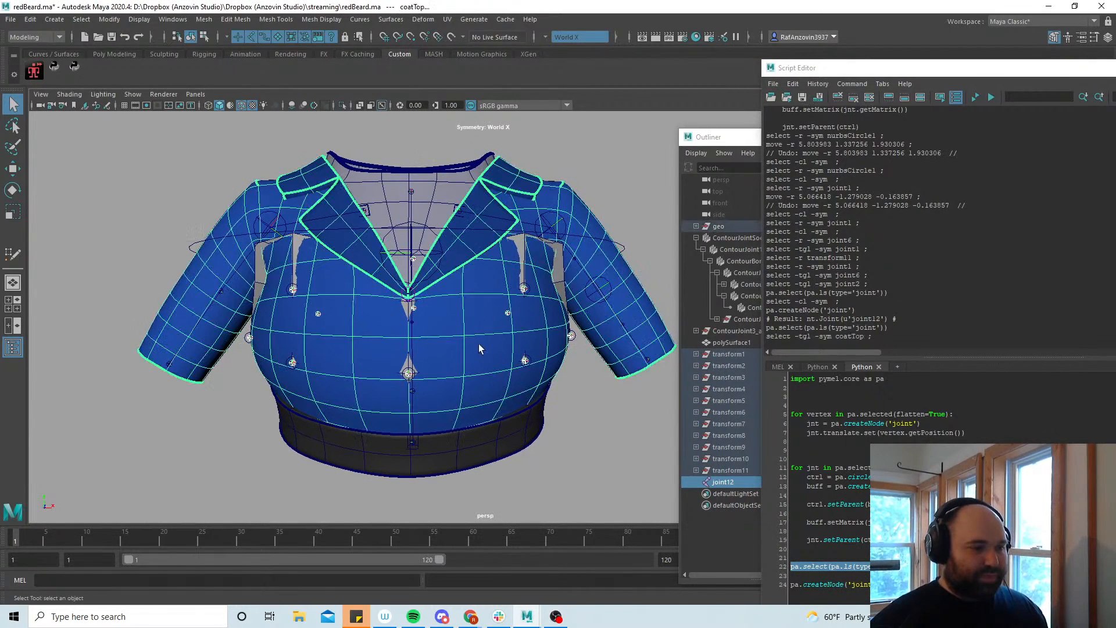
# Move the Script Editor clear of the side panel and show the Channel Box for the coatTop selection
pyautogui.moveTo(877, 70); pyautogui.dragTo(806, 470)
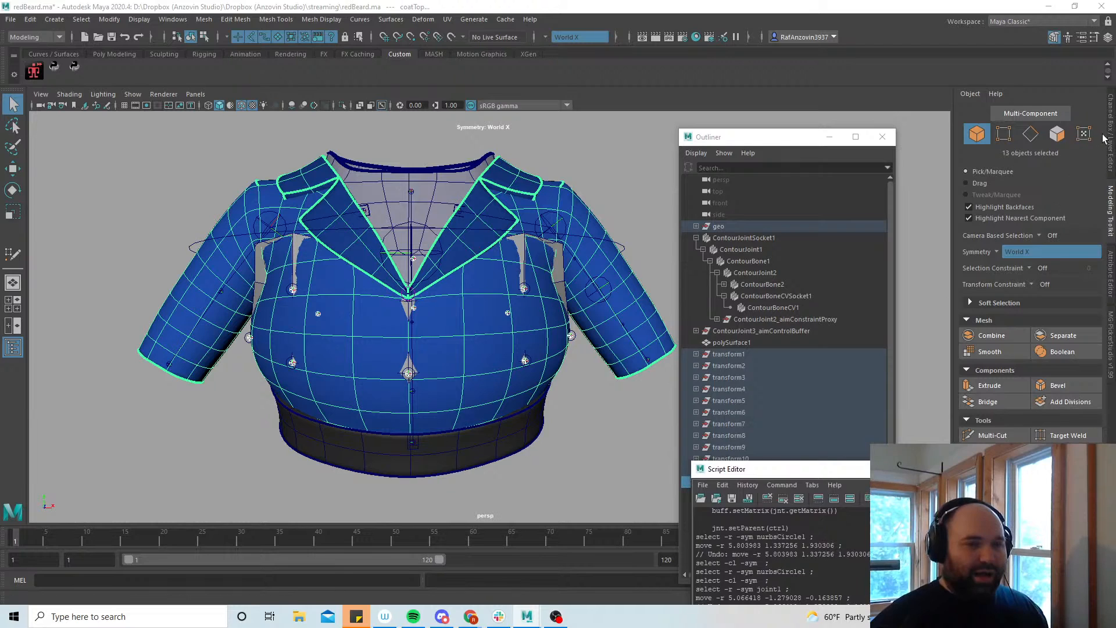
pyautogui.click(1112, 139)
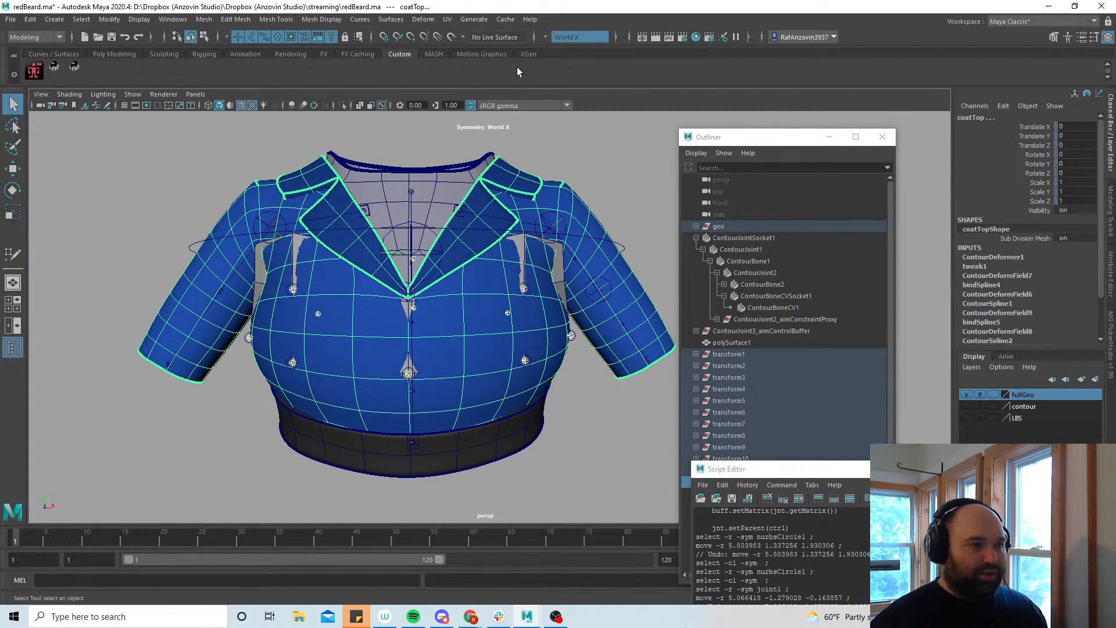
# Switch the menu set from Modeling to Rigging
pyautogui.click(35, 36)
pyautogui.click(26, 61)
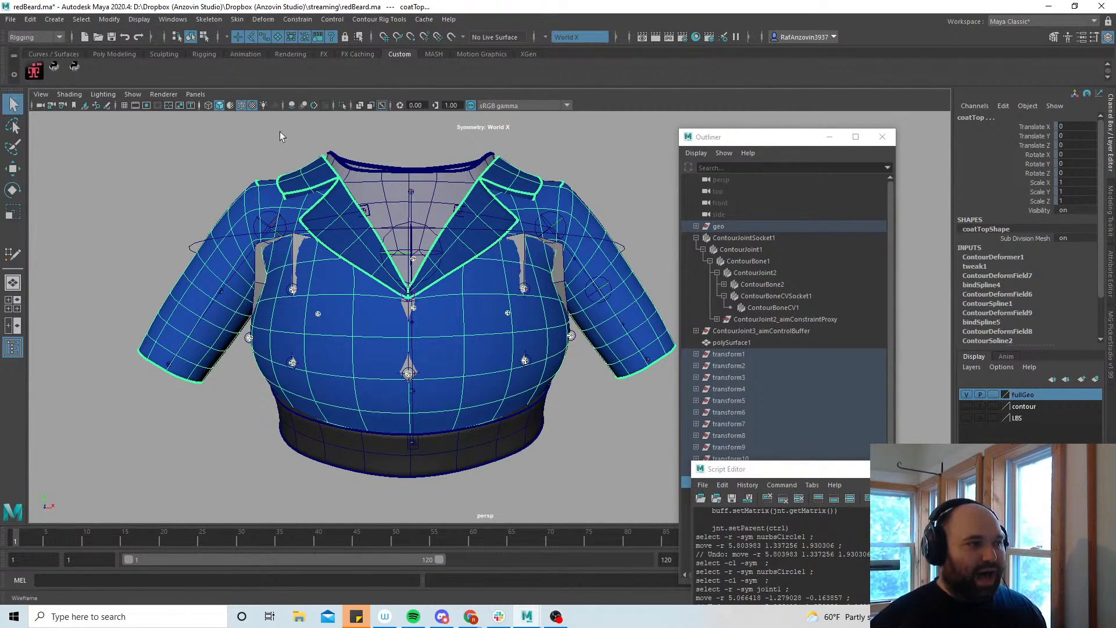
pyautogui.keyDown('alt'); pyautogui.moveTo(486, 289); pyautogui.dragTo(486, 282); pyautogui.keyUp('alt')
pyautogui.keyDown('alt'); pyautogui.moveTo(486, 282); pyautogui.dragTo(488, 303, button='middle'); pyautogui.keyUp('alt')
pyautogui.click(237, 20)
pyautogui.click(238, 20)
# Replace coatTop with the polySurface1 guide mesh in the selection, keeping all the joints selected
pyautogui.keyDown('alt'); pyautogui.moveTo(498, 298); pyautogui.dragTo(468, 299); pyautogui.keyUp('alt')
pyautogui.keyDown('alt'); pyautogui.moveTo(468, 299); pyautogui.dragTo(429, 299, button='middle'); pyautogui.keyUp('alt')
pyautogui.keyDown('alt'); pyautogui.moveTo(429, 299); pyautogui.dragTo(506, 302, button='right'); pyautogui.keyUp('alt')
pyautogui.keyDown('alt'); pyautogui.moveTo(505, 300); pyautogui.dragTo(508, 292); pyautogui.keyUp('alt')
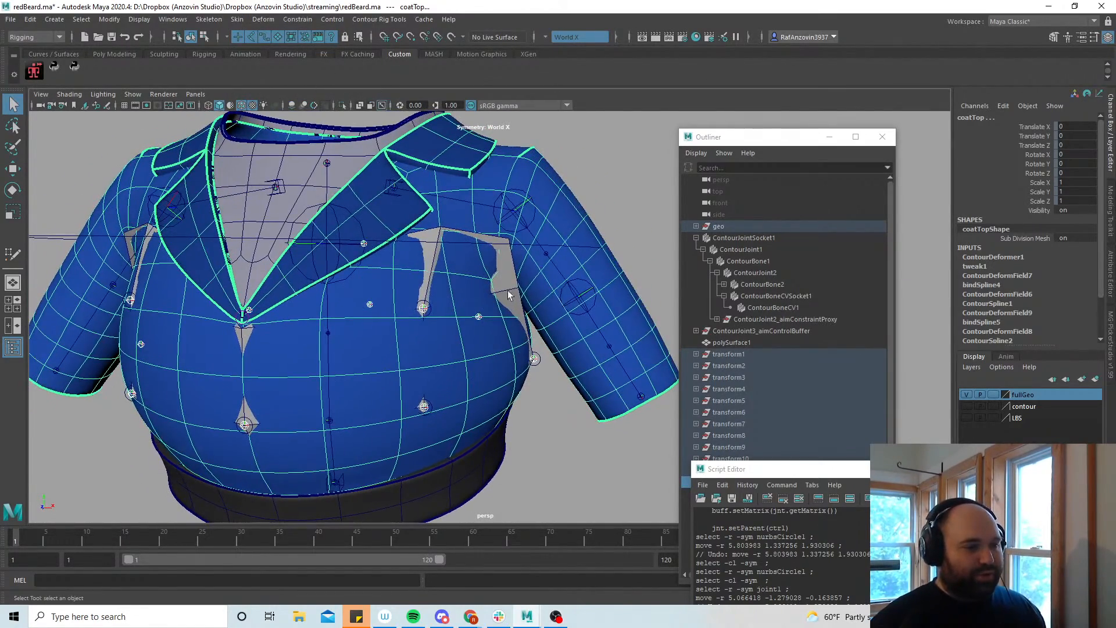
pyautogui.click(507, 281)
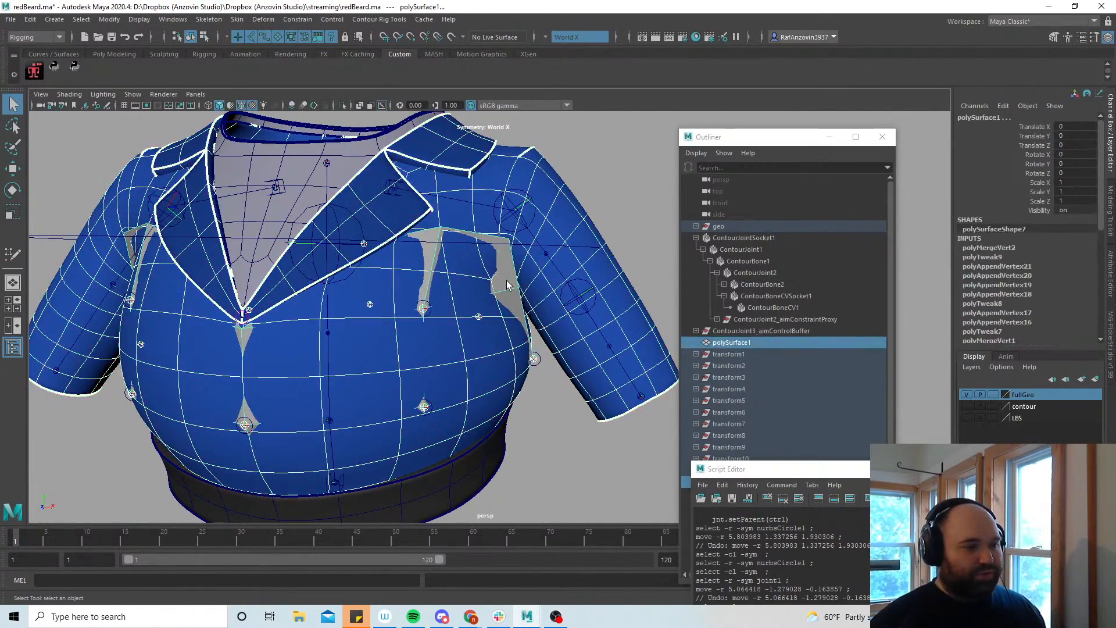
pyautogui.click(563, 266)
pyautogui.keyDown('alt'); pyautogui.moveTo(507, 284); pyautogui.dragTo(525, 224); pyautogui.keyUp('alt')
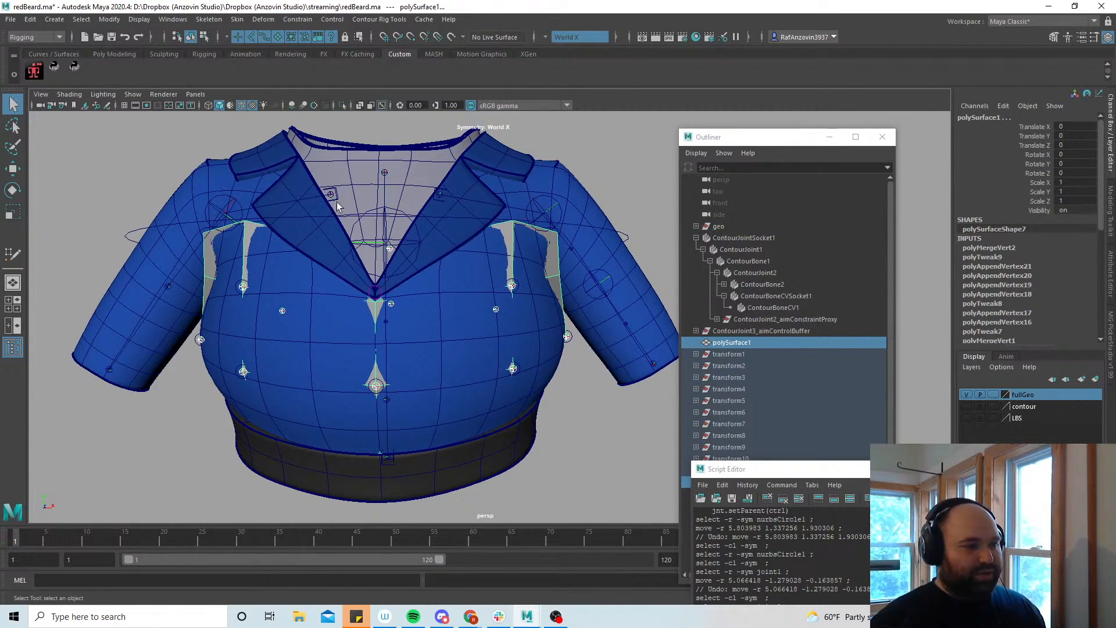
# Bind polySurface1 to the selected joints with Bind Skin, using Joint hierarchy, Closest distance and 5 max influences
pyautogui.keyDown('alt'); pyautogui.moveTo(480, 308); pyautogui.dragTo(486, 334, button='middle'); pyautogui.keyUp('alt')
pyautogui.keyDown('alt'); pyautogui.moveTo(486, 334); pyautogui.dragTo(461, 319); pyautogui.keyUp('alt')
pyautogui.keyDown('alt'); pyautogui.moveTo(461, 319); pyautogui.dragTo(480, 334, button='right'); pyautogui.keyUp('alt')
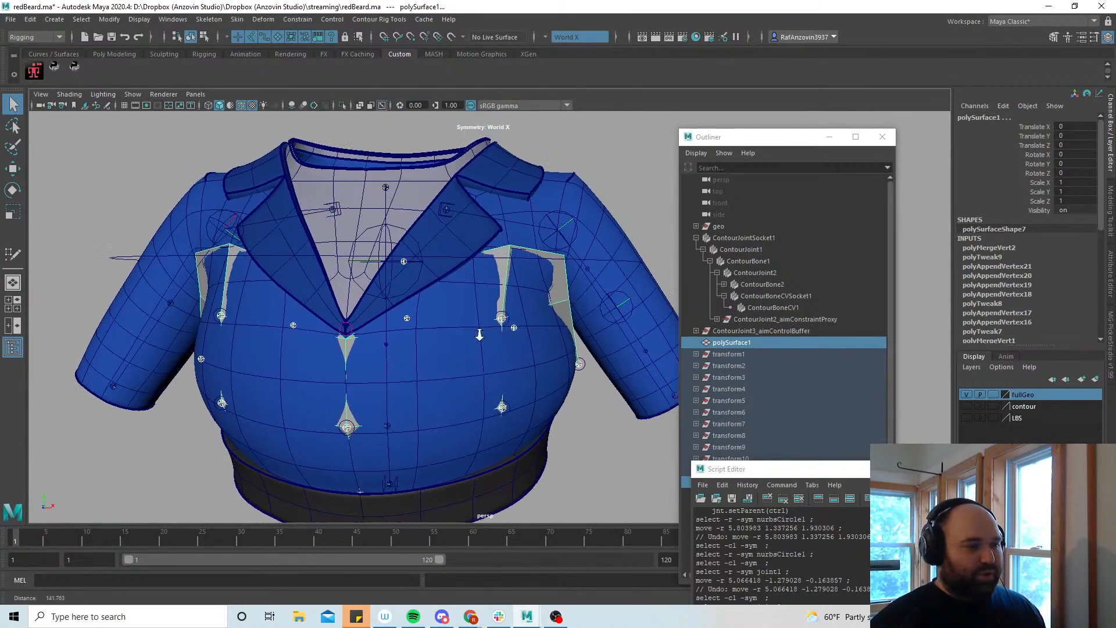
pyautogui.keyDown('alt'); pyautogui.moveTo(479, 335); pyautogui.dragTo(473, 358); pyautogui.keyUp('alt')
pyautogui.click(237, 19)
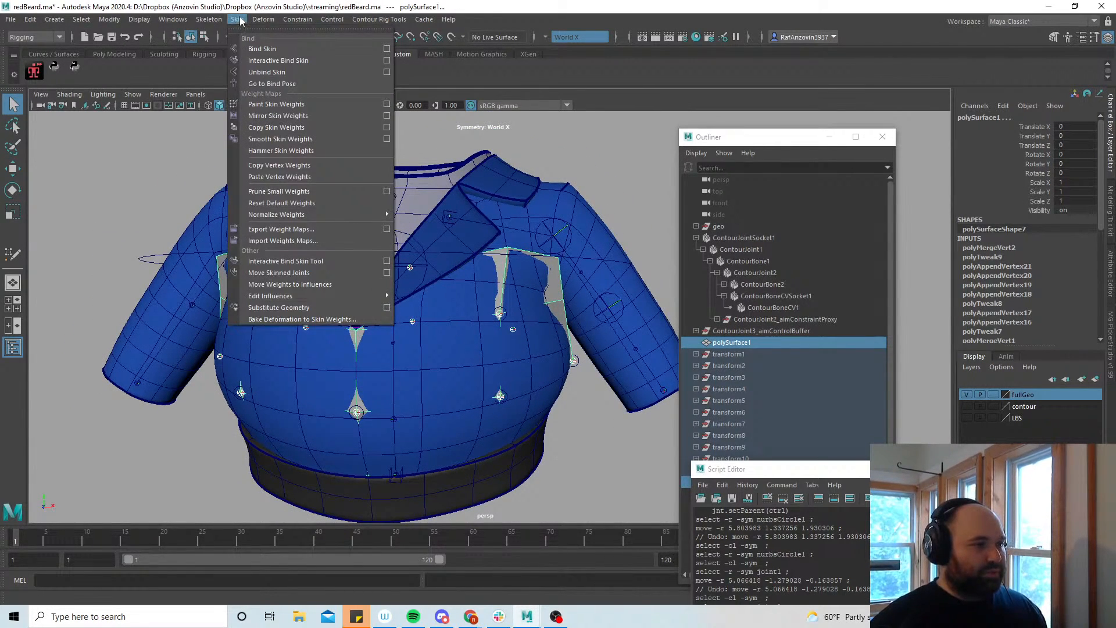
pyautogui.click(387, 50)
pyautogui.moveTo(395, 165); pyautogui.dragTo(814, 161)
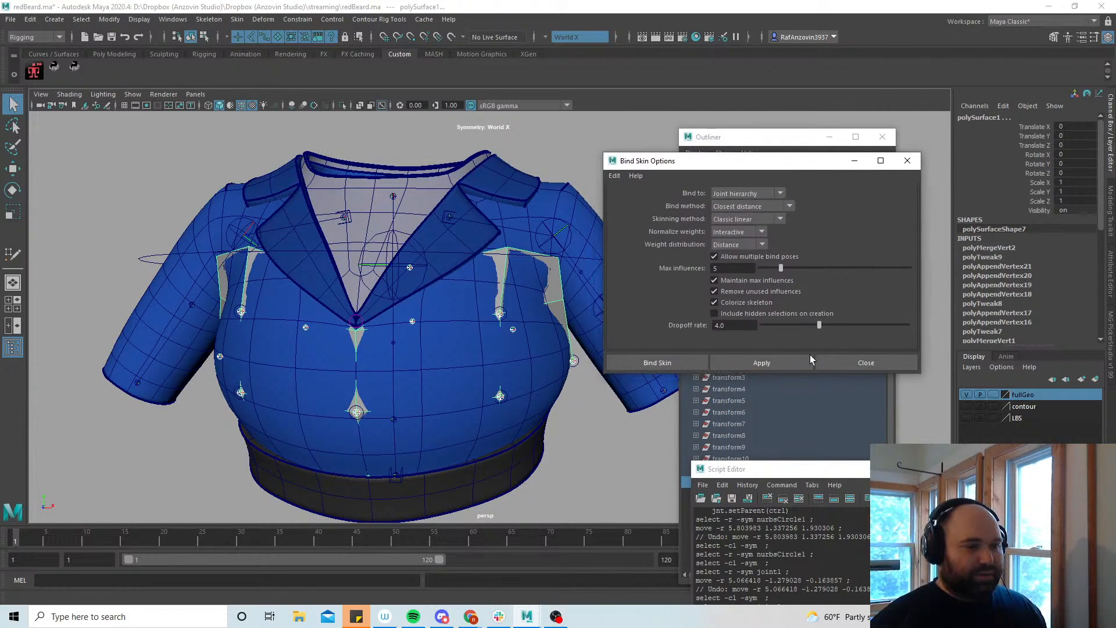
pyautogui.click(779, 360)
pyautogui.click(907, 161)
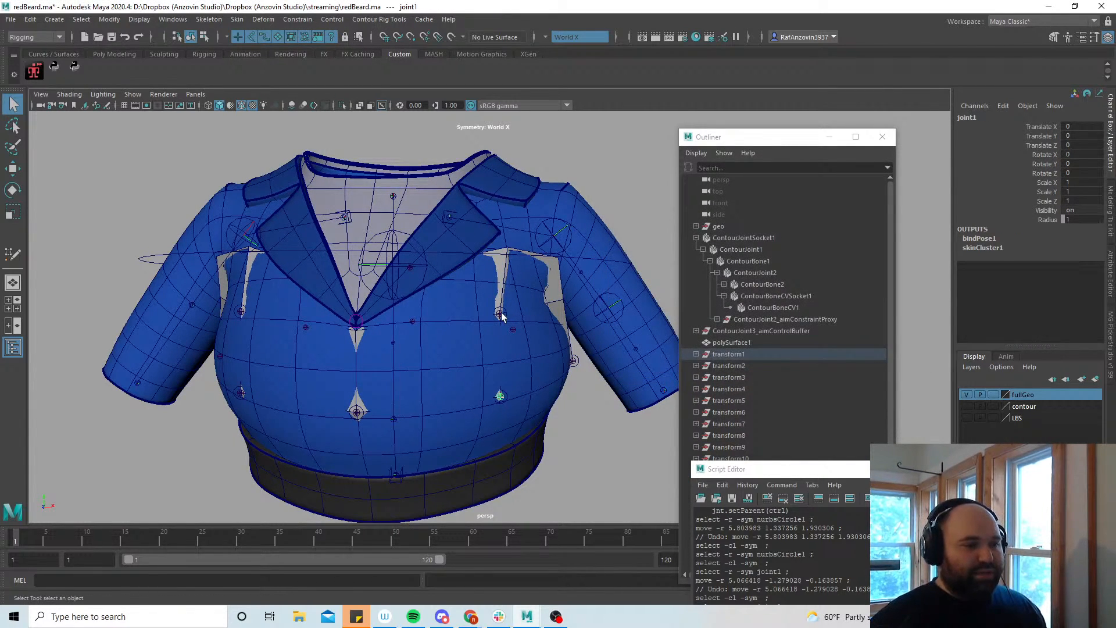
# Test the binding by moving the chest control nurbsCircle2 outward, and undo the move
pyautogui.press('w')
pyautogui.click(633, 206)
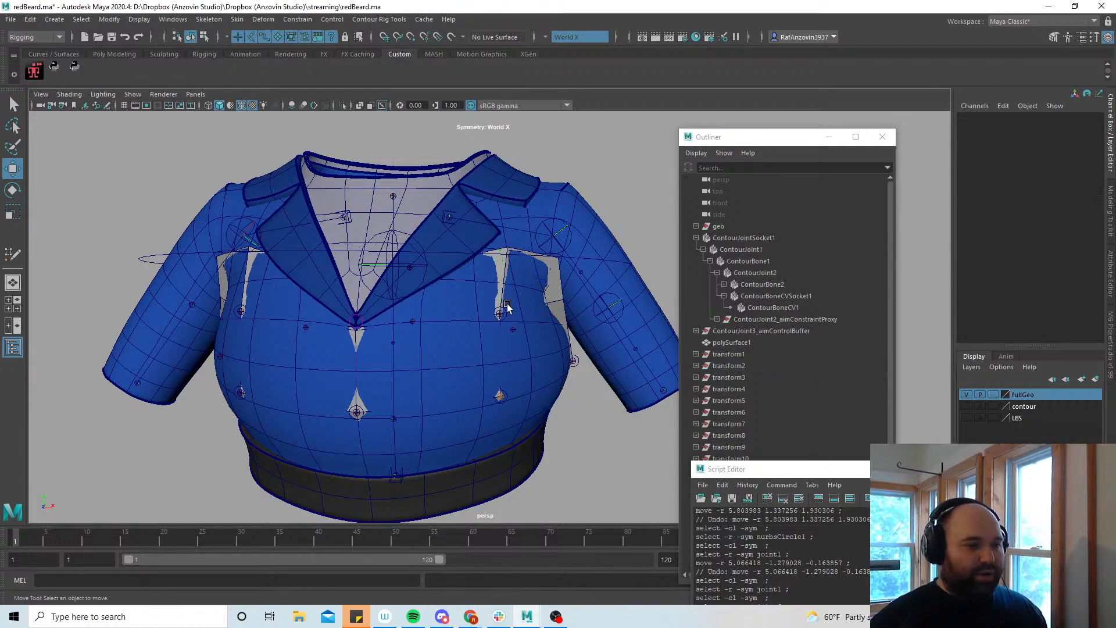
pyautogui.click(501, 313)
pyautogui.keyDown('alt'); pyautogui.moveTo(504, 314); pyautogui.dragTo(610, 312); pyautogui.keyUp('alt')
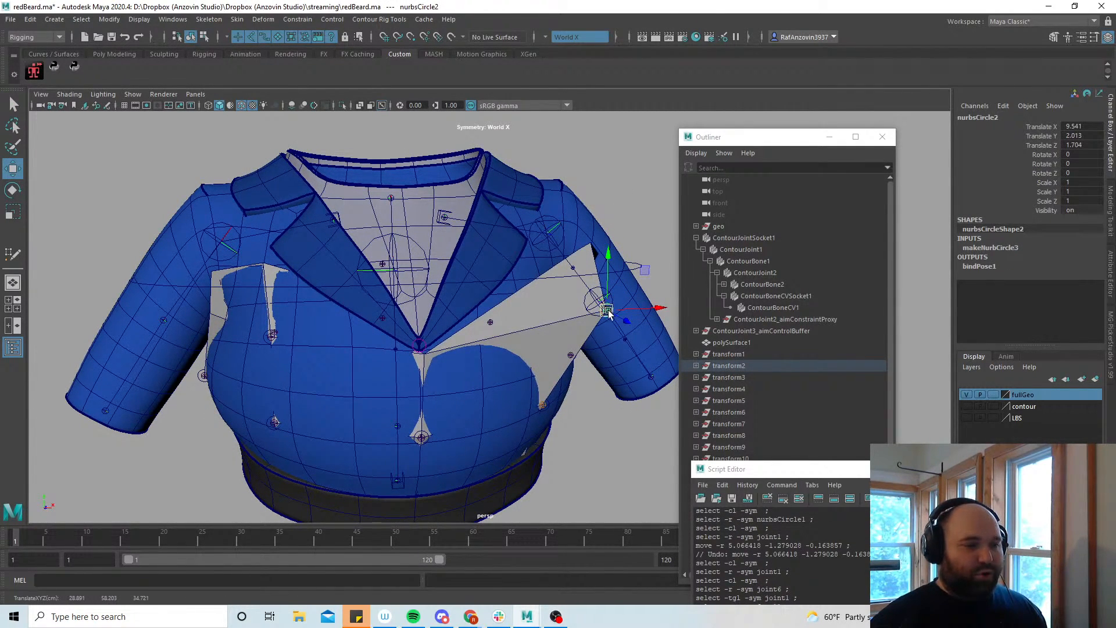
pyautogui.hotkey('ctrl', 'z')
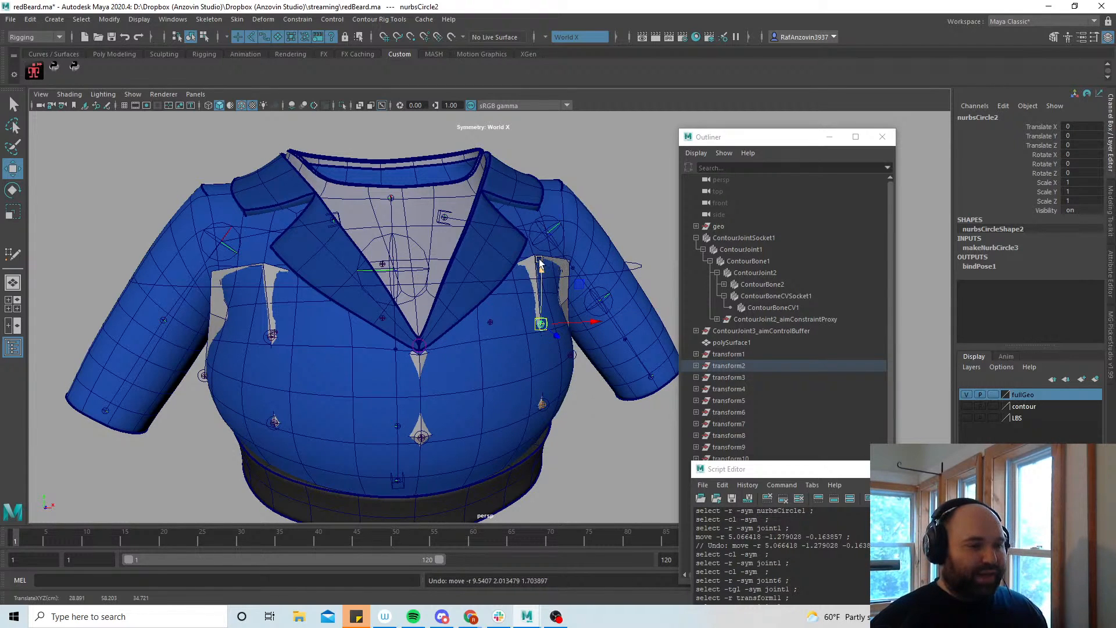
# Select polySurface1 and isolate it in the viewport
pyautogui.click(564, 279)
pyautogui.keyDown('alt'); pyautogui.moveTo(592, 298); pyautogui.dragTo(564, 294); pyautogui.keyUp('alt')
pyautogui.click(132, 94)
pyautogui.moveTo(157, 115)
pyautogui.click(305, 117)
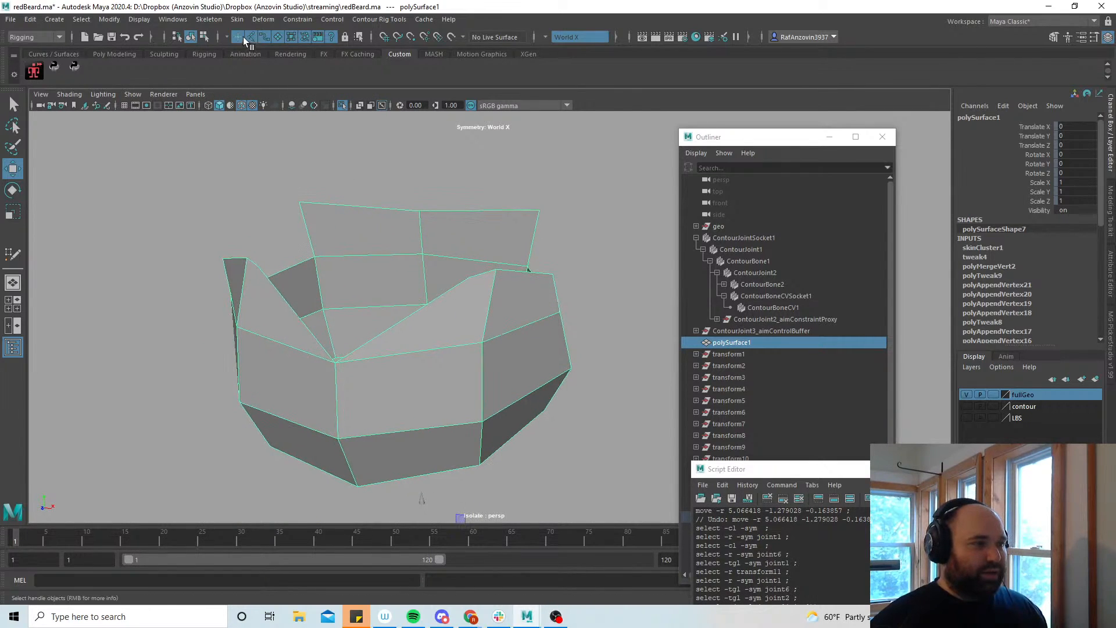
# Start Paint Skin Weights on polySurface1, enable the color ramp display, and check the joint10 and joint11 influences
pyautogui.click(238, 19)
pyautogui.click(387, 104)
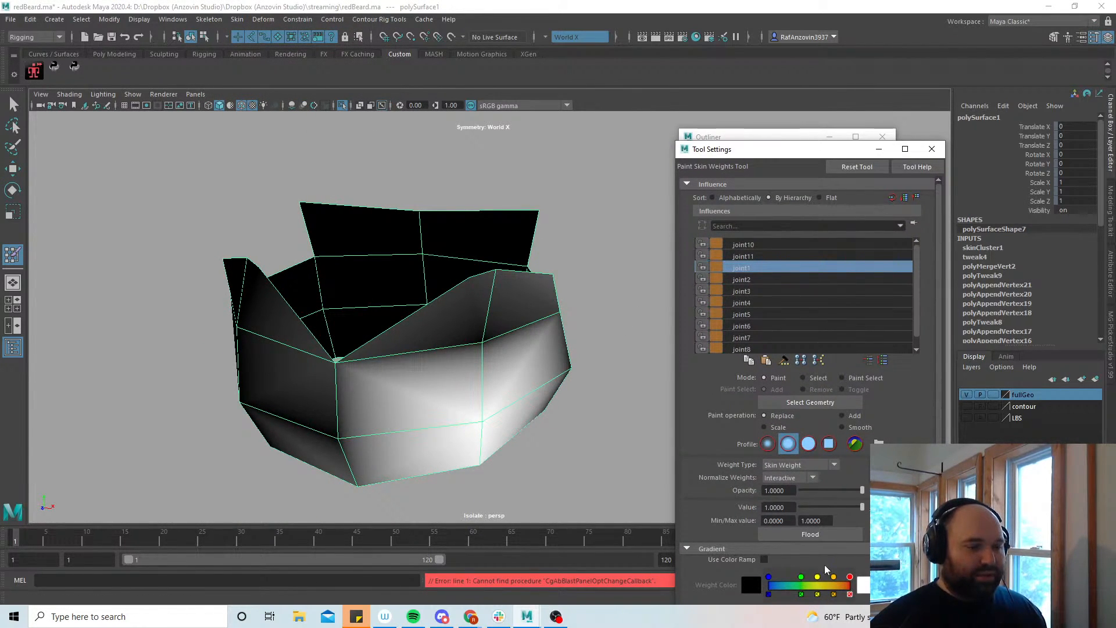
pyautogui.click(765, 559)
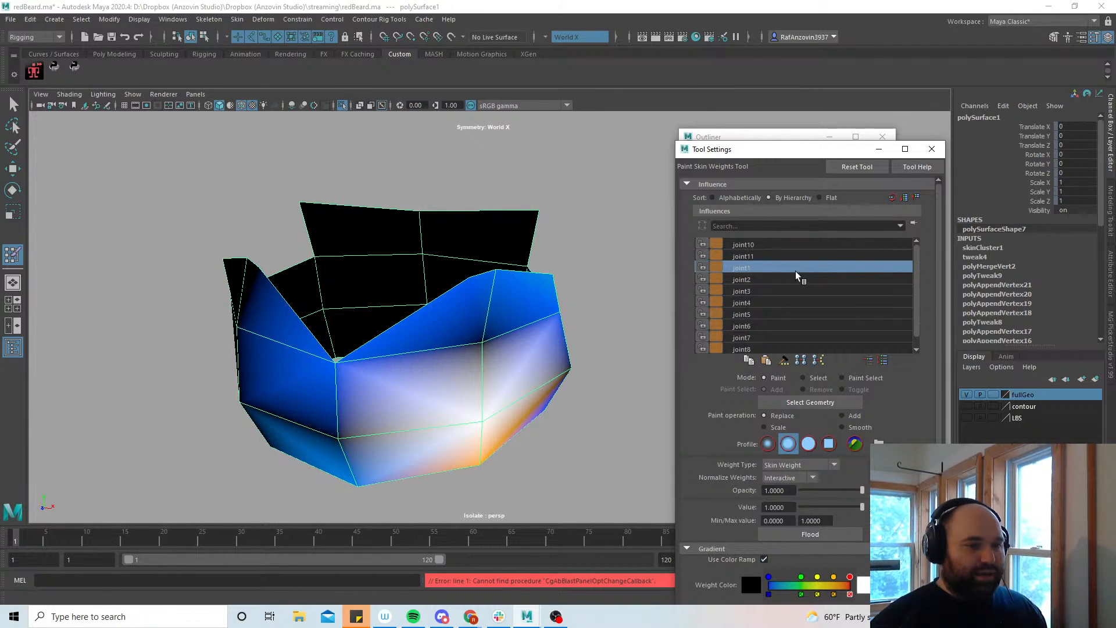
pyautogui.scroll(-1, 799, 276)
pyautogui.scroll(1, 797, 278)
pyautogui.click(760, 246)
pyautogui.click(762, 257)
pyautogui.moveTo(544, 309)
pyautogui.keyDown('alt'); pyautogui.mouseDown()
pyautogui.moveTo(436, 341)
pyautogui.moveTo(536, 292)
pyautogui.mouseUp(); pyautogui.keyUp('alt')
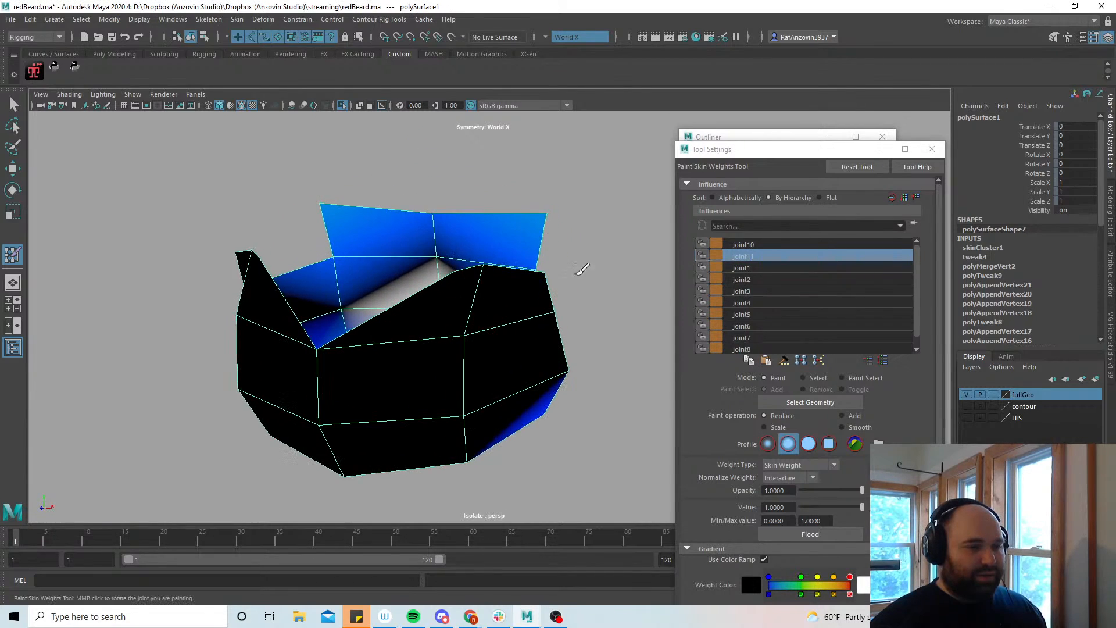
# Leave weight painting, reposition the Outliner, and select joint12 together with polySurface1
pyautogui.click(772, 139)
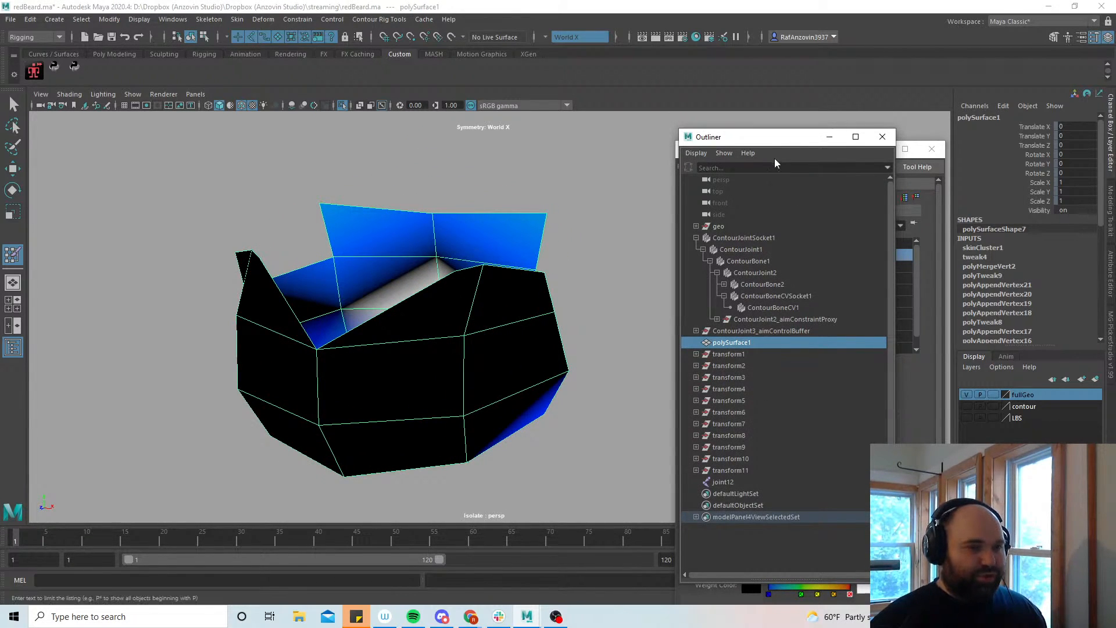
pyautogui.moveTo(775, 140); pyautogui.dragTo(1020, 361)
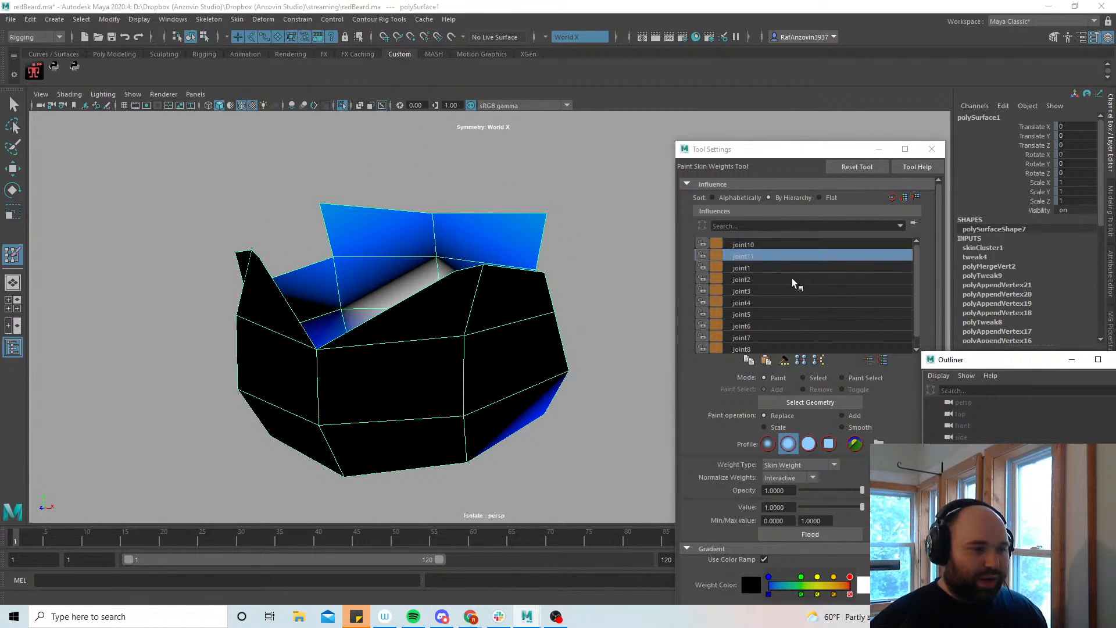
pyautogui.click(13, 105)
pyautogui.moveTo(1002, 364); pyautogui.dragTo(897, 204)
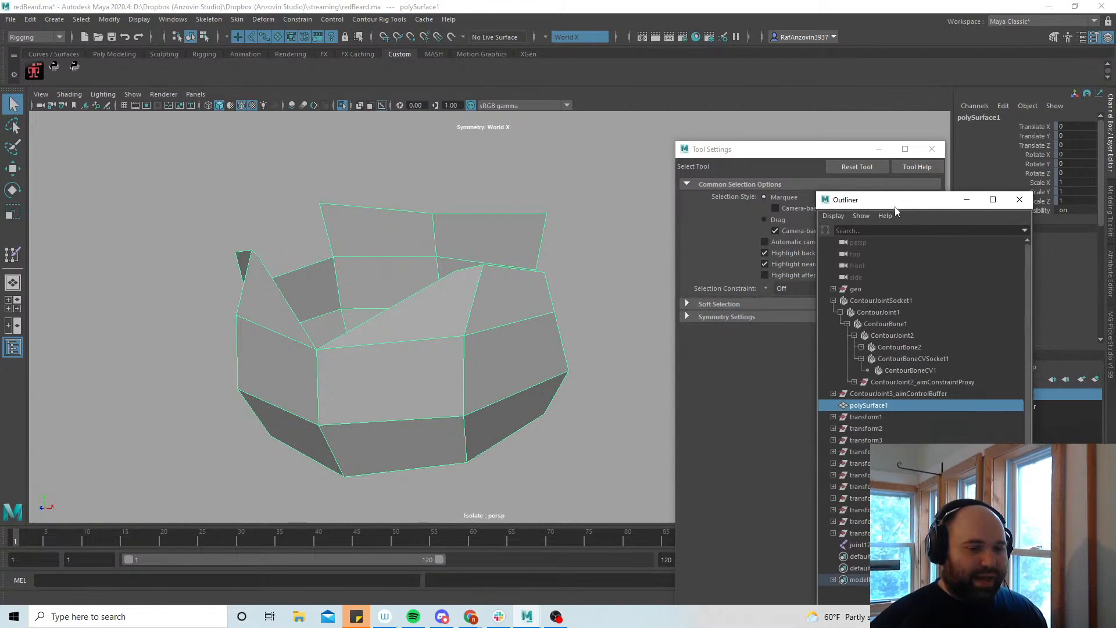
pyautogui.click(861, 544)
pyautogui.keyDown('shift'); pyautogui.click(454, 327); pyautogui.keyUp('shift')
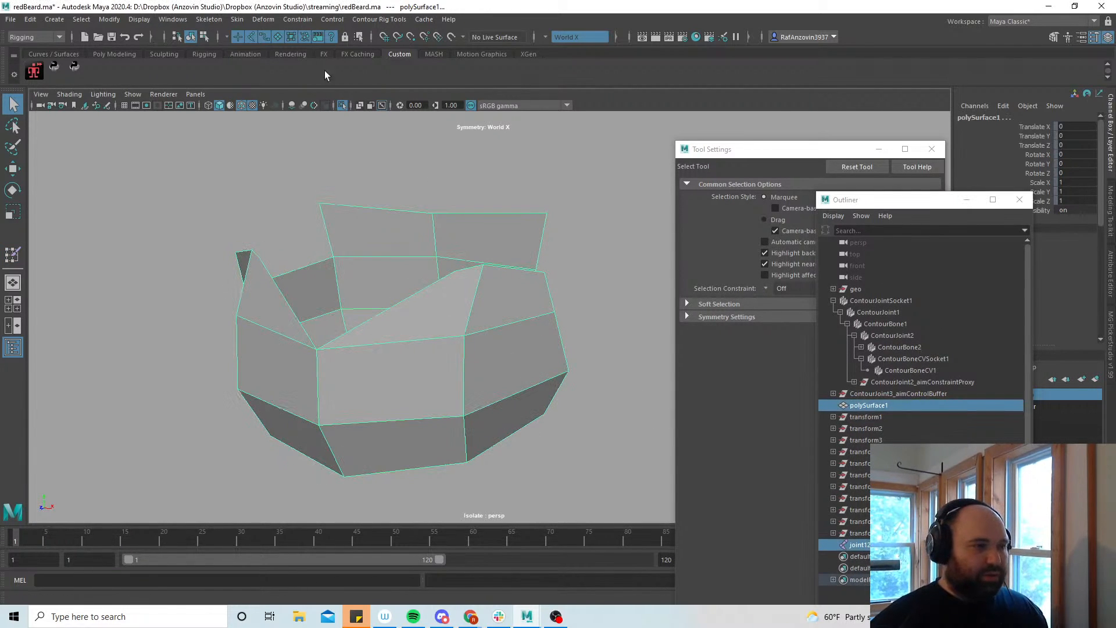
# Add joint12 as an influence on polySurface1 with its weights locked at a default of 0
pyautogui.click(237, 19)
pyautogui.moveTo(340, 293)
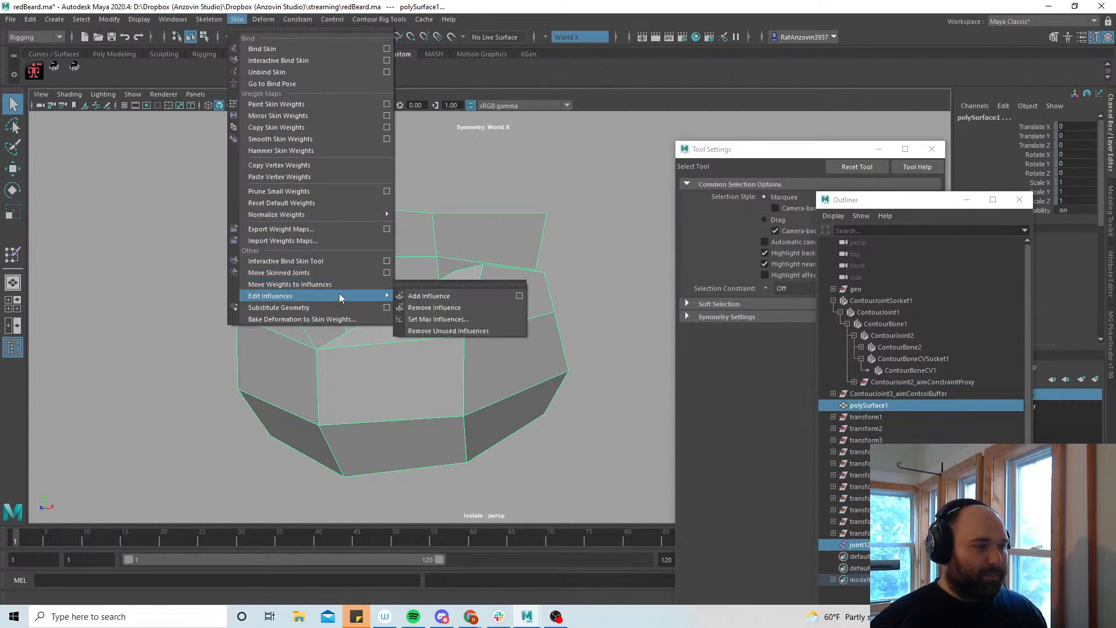
pyautogui.click(519, 295)
pyautogui.click(728, 241)
pyautogui.click(762, 362)
pyautogui.click(907, 161)
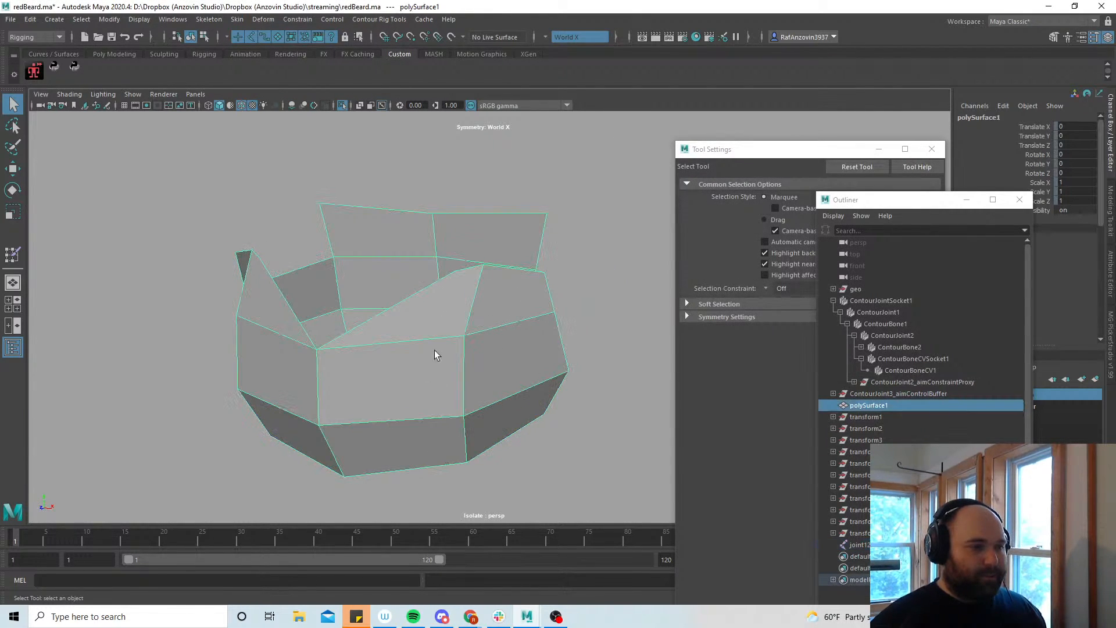
# Resume Paint Skin Weights on polySurface1, unlock joint12, and make it the active influence
pyautogui.moveTo(427, 346)
pyautogui.keyDown('alt'); pyautogui.mouseDown()
pyautogui.moveTo(446, 344)
pyautogui.moveTo(439, 333)
pyautogui.mouseUp(); pyautogui.keyUp('alt')
pyautogui.click(13, 254)
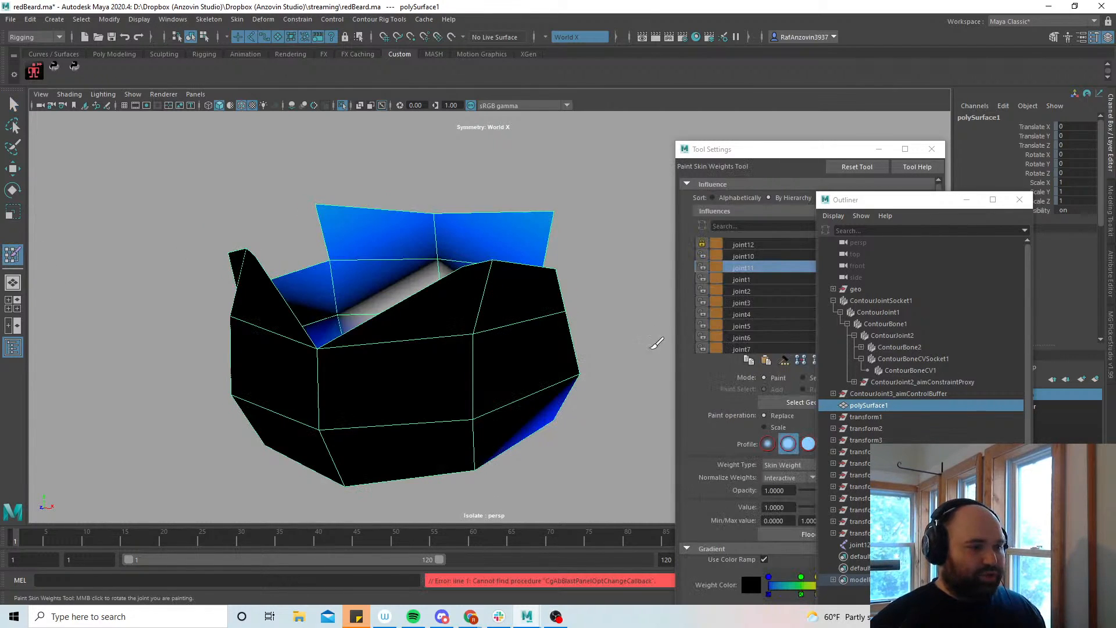
pyautogui.click(702, 244)
pyautogui.keyDown('alt'); pyautogui.moveTo(365, 357); pyautogui.dragTo(436, 287); pyautogui.keyUp('alt')
pyautogui.keyDown('alt'); pyautogui.moveTo(556, 274); pyautogui.dragTo(573, 271); pyautogui.keyUp('alt')
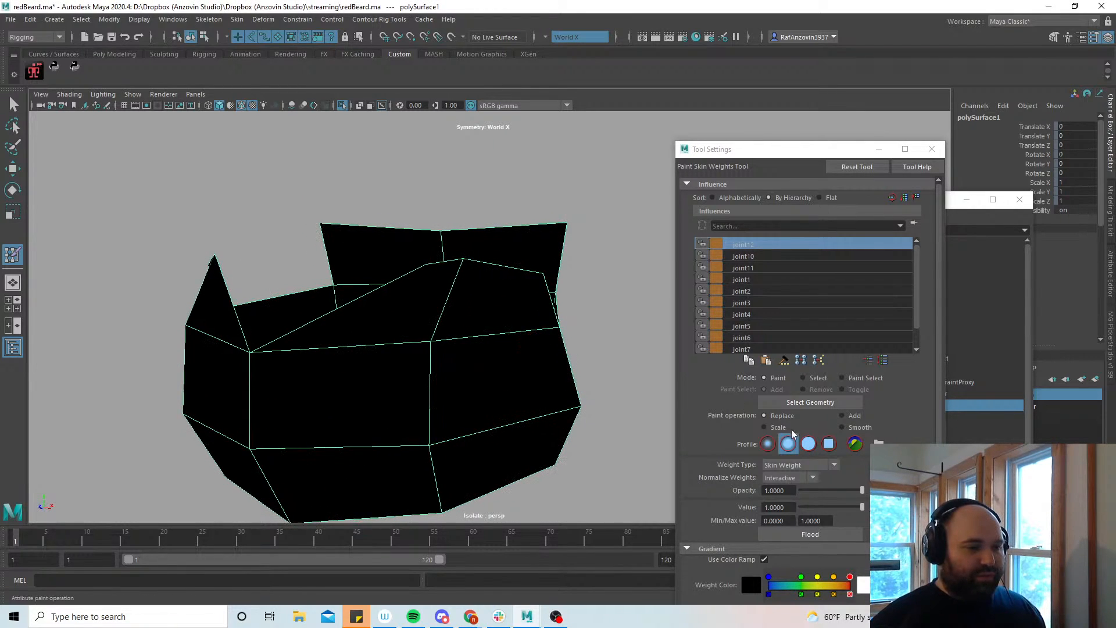
# Paint joint12 weights of 1 with the solid brush profile in Replace mode along the upper vertices all around polySurface1
pyautogui.click(809, 444)
pyautogui.moveTo(324, 349); pyautogui.dragTo(268, 356)
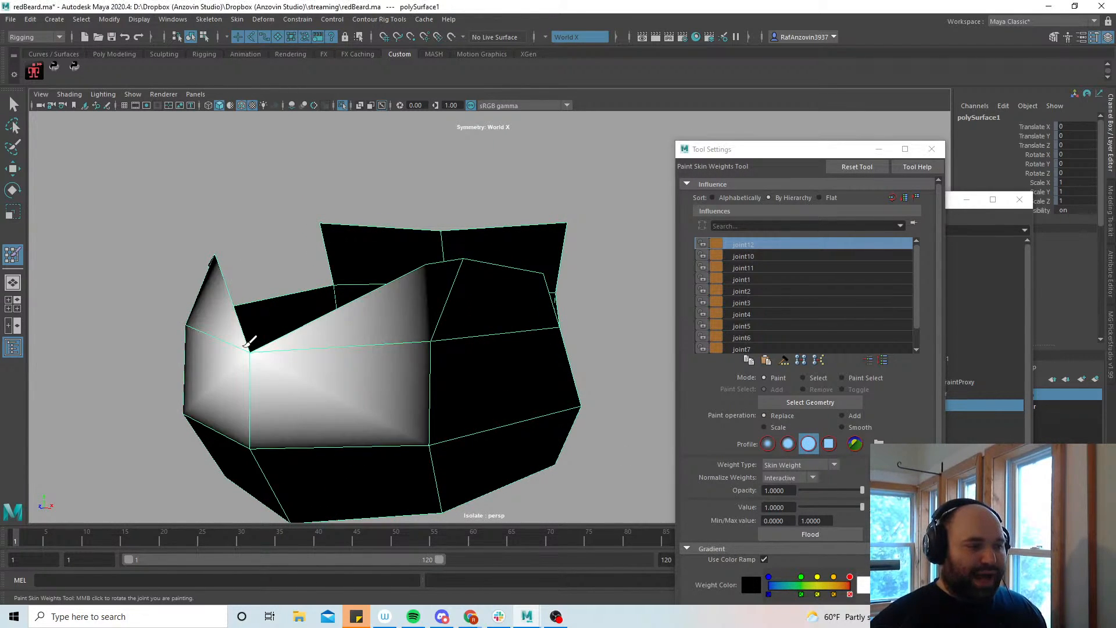
pyautogui.moveTo(394, 366)
pyautogui.keyDown('alt'); pyautogui.mouseDown()
pyautogui.moveTo(411, 372)
pyautogui.moveTo(426, 286)
pyautogui.moveTo(412, 285)
pyautogui.moveTo(495, 289)
pyautogui.moveTo(515, 302)
pyautogui.moveTo(456, 338)
pyautogui.moveTo(469, 352)
pyautogui.moveTo(419, 343)
pyautogui.mouseUp(); pyautogui.keyUp('alt')
pyautogui.click(545, 334)
pyautogui.moveTo(424, 380)
pyautogui.keyDown('alt'); pyautogui.mouseDown()
pyautogui.moveTo(506, 377)
pyautogui.moveTo(361, 378)
pyautogui.mouseUp(); pyautogui.keyUp('alt')
pyautogui.keyDown('alt'); pyautogui.moveTo(523, 385); pyautogui.dragTo(510, 383); pyautogui.keyUp('alt')
pyautogui.moveTo(606, 293)
pyautogui.mouseDown()
pyautogui.moveTo(451, 289)
pyautogui.moveTo(568, 407)
pyautogui.moveTo(435, 331)
pyautogui.moveTo(506, 284)
pyautogui.mouseUp()
pyautogui.moveTo(533, 324)
pyautogui.keyDown('alt'); pyautogui.mouseDown()
pyautogui.moveTo(490, 339)
pyautogui.moveTo(486, 387)
pyautogui.moveTo(581, 343)
pyautogui.moveTo(553, 407)
pyautogui.moveTo(531, 299)
pyautogui.moveTo(488, 401)
pyautogui.moveTo(474, 318)
pyautogui.mouseUp(); pyautogui.keyUp('alt')
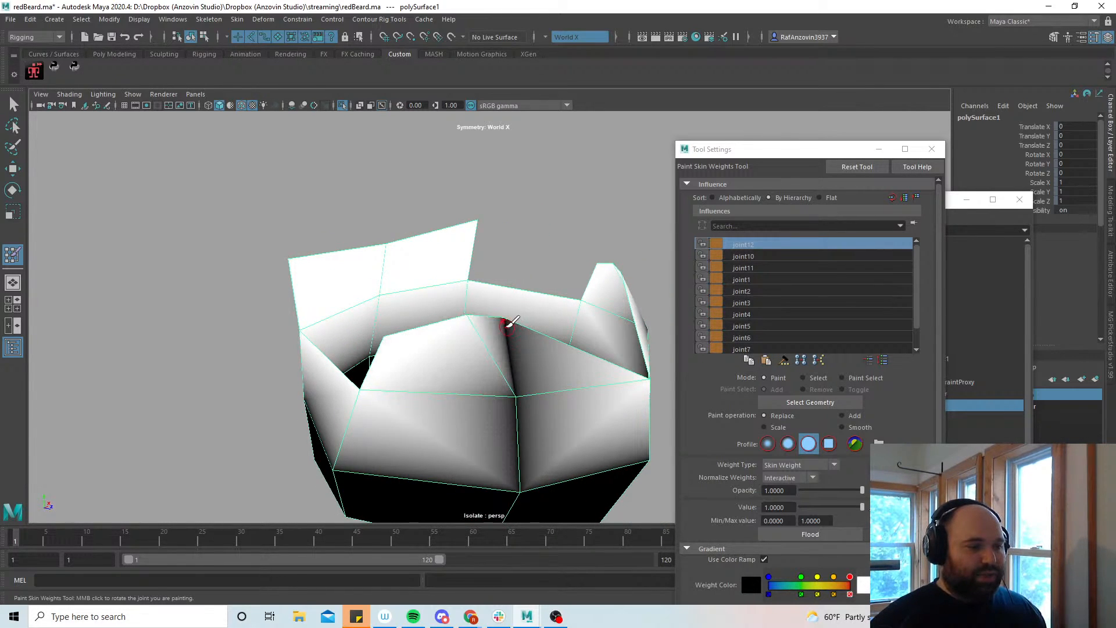
pyautogui.keyDown('alt'); pyautogui.moveTo(593, 407); pyautogui.dragTo(482, 406); pyautogui.keyUp('alt')
pyautogui.keyDown('alt'); pyautogui.moveTo(511, 428); pyautogui.dragTo(459, 413); pyautogui.keyUp('alt')
pyautogui.moveTo(559, 429)
pyautogui.keyDown('alt'); pyautogui.mouseDown()
pyautogui.moveTo(518, 469)
pyautogui.moveTo(543, 429)
pyautogui.moveTo(444, 464)
pyautogui.moveTo(414, 426)
pyautogui.moveTo(469, 471)
pyautogui.moveTo(524, 447)
pyautogui.moveTo(417, 456)
pyautogui.moveTo(466, 394)
pyautogui.mouseUp(); pyautogui.keyUp('alt')
pyautogui.moveTo(638, 442)
pyautogui.keyDown('alt'); pyautogui.mouseDown()
pyautogui.moveTo(511, 418)
pyautogui.moveTo(35, 169)
pyautogui.mouseUp(); pyautogui.keyUp('alt')
# Switch to the Move tool and turn off isolation so the whole coat rig shows again
pyautogui.press('w')
pyautogui.click(133, 94)
pyautogui.moveTo(158, 117)
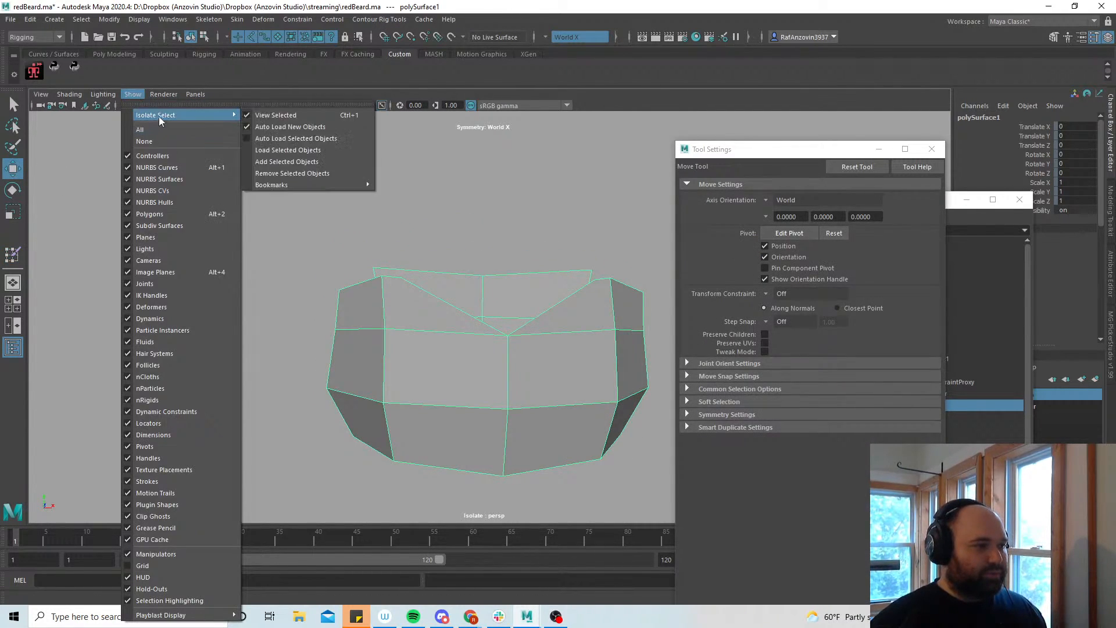
pyautogui.click(289, 118)
# Test the painted weights by moving the lower chest control nurbsCircle1, undo the move, and clear the selection
pyautogui.click(622, 399)
pyautogui.keyDown('alt'); pyautogui.moveTo(567, 427); pyautogui.dragTo(678, 404); pyautogui.keyUp('alt')
pyautogui.hotkey('ctrl', 'z')
pyautogui.click(628, 472)
pyautogui.keyDown('alt'); pyautogui.moveTo(625, 473); pyautogui.dragTo(576, 462); pyautogui.keyUp('alt')
pyautogui.keyDown('alt'); pyautogui.moveTo(576, 461); pyautogui.dragTo(564, 413, button='middle'); pyautogui.keyUp('alt')
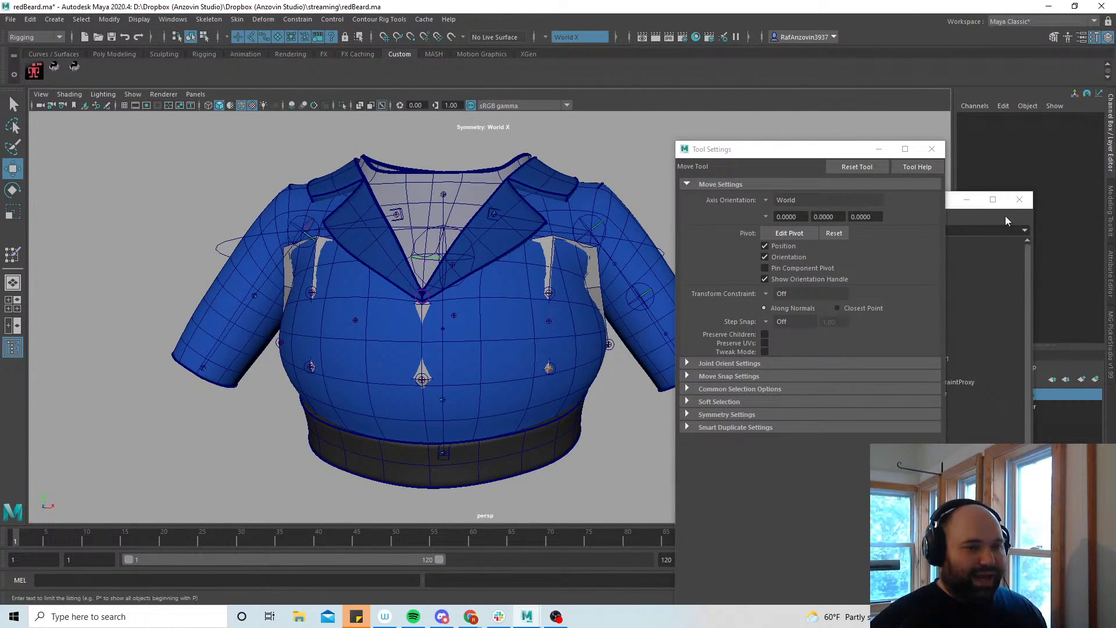
# Enlarge the Script Editor's code area and rerun pa.select(pa.ls(type='joint')) to select every joint
pyautogui.click(1104, 580)
pyautogui.moveTo(979, 147); pyautogui.dragTo(980, 122)
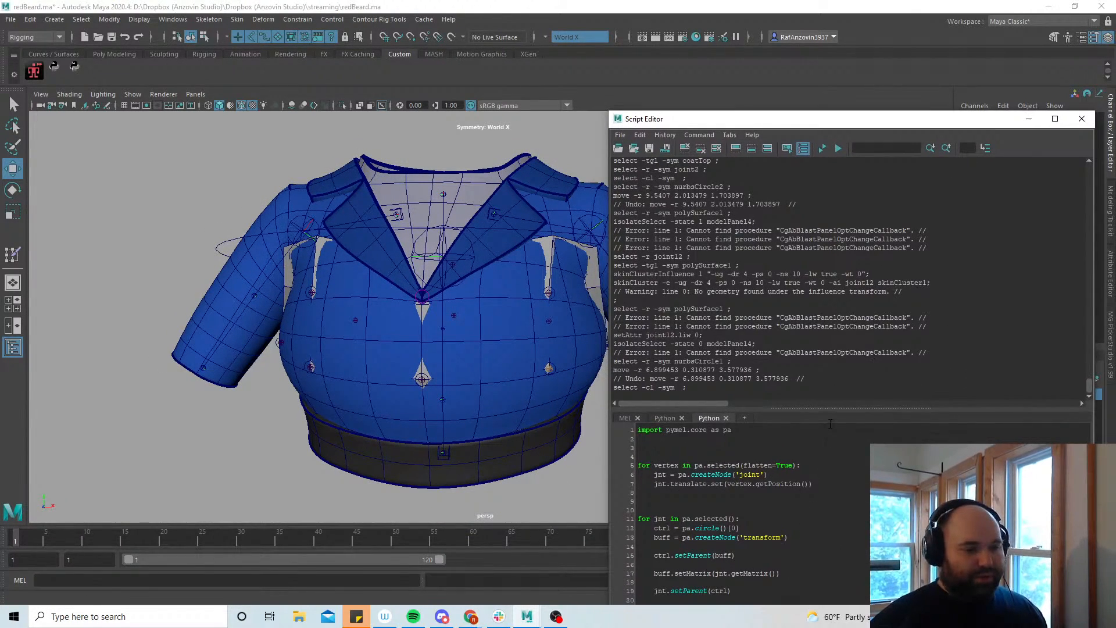
pyautogui.moveTo(830, 411); pyautogui.dragTo(830, 296)
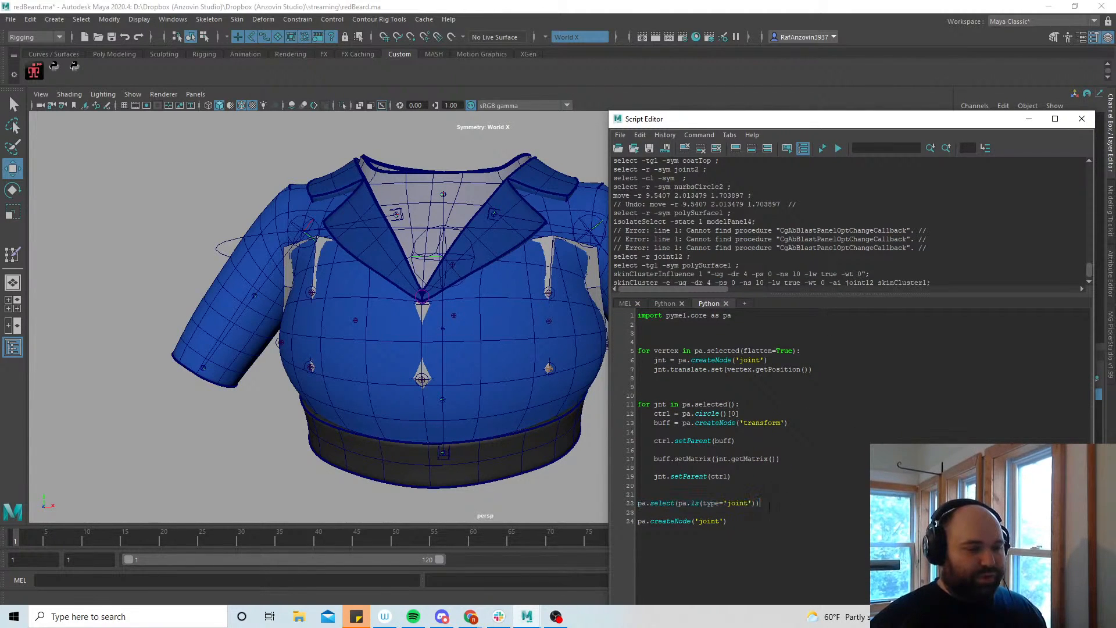
pyautogui.hotkey('ctrl', 'Return')
# Add the coatTop mesh to the joint selection and move the Script Editor clear of the model
pyautogui.moveTo(682, 121); pyautogui.dragTo(881, 295)
pyautogui.keyDown('alt'); pyautogui.moveTo(607, 378); pyautogui.dragTo(598, 389, button='middle'); pyautogui.keyUp('alt')
pyautogui.keyDown('alt'); pyautogui.moveTo(598, 389); pyautogui.dragTo(614, 402, button='right'); pyautogui.keyUp('alt')
pyautogui.keyDown('shift'); pyautogui.click(608, 401); pyautogui.keyUp('shift')
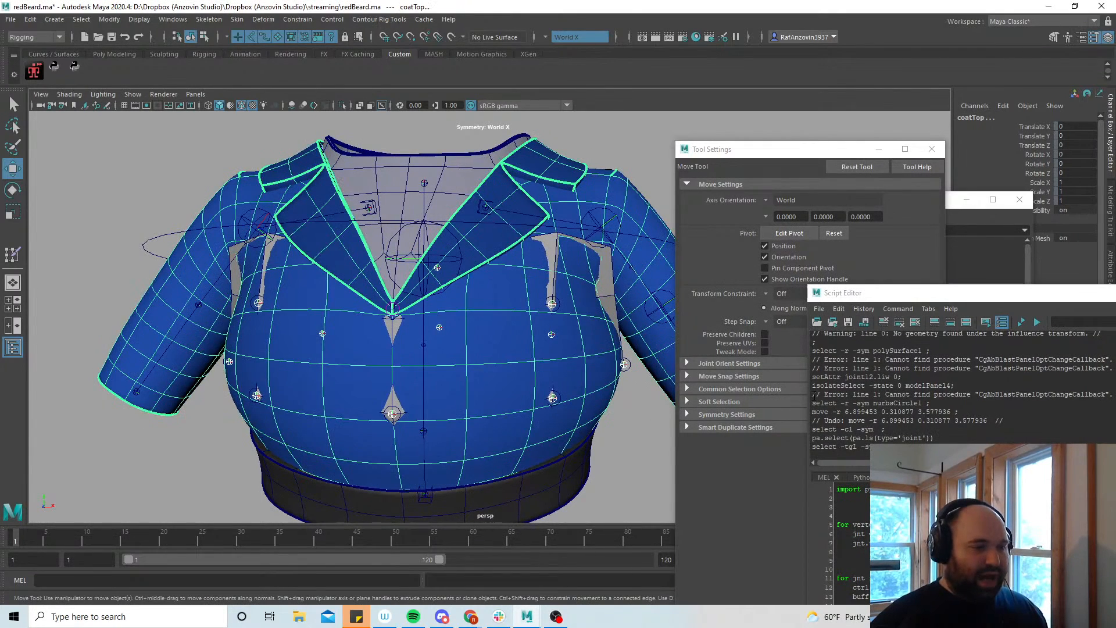
pyautogui.moveTo(960, 299); pyautogui.dragTo(798, 484)
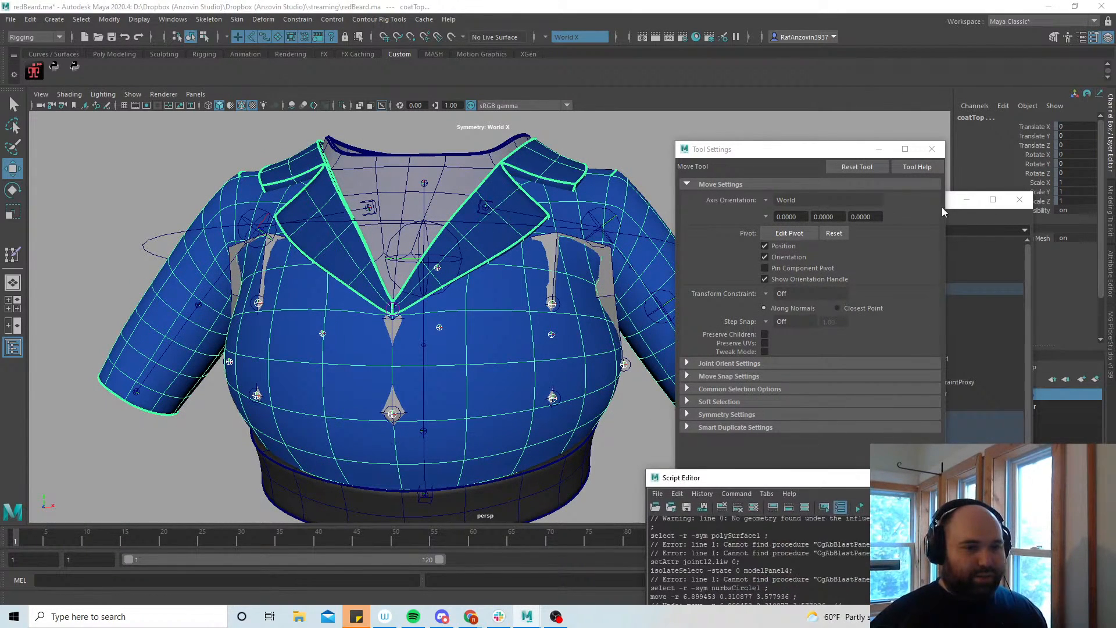
# Bind coatTop to the joints with Bind Skin, setting Bind to to Selected joints and max influences to 8
pyautogui.click(237, 19)
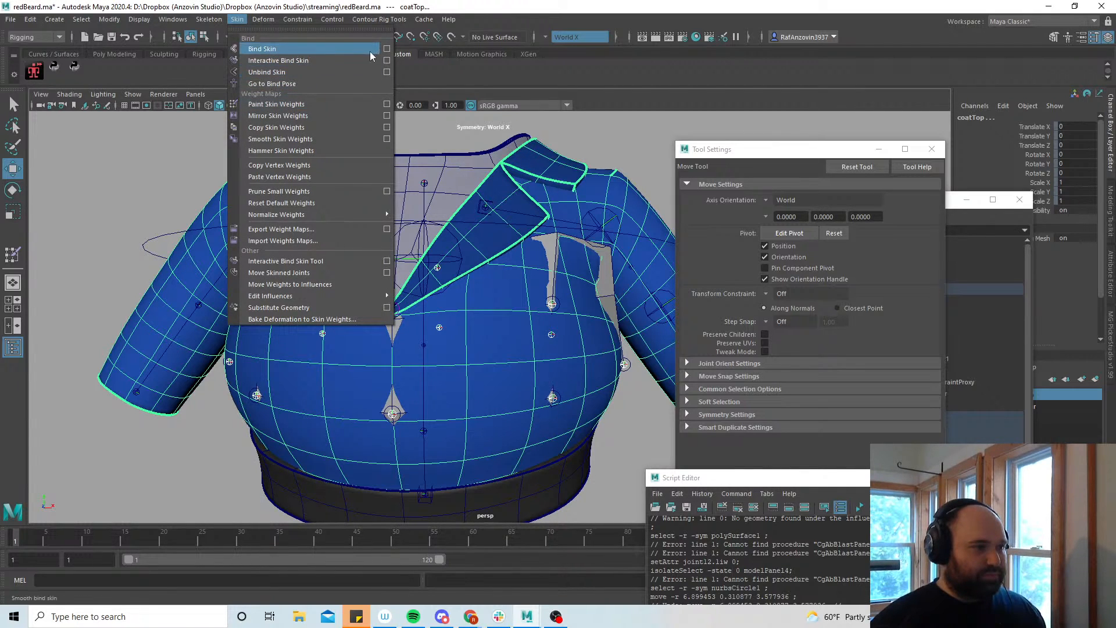
pyautogui.click(386, 48)
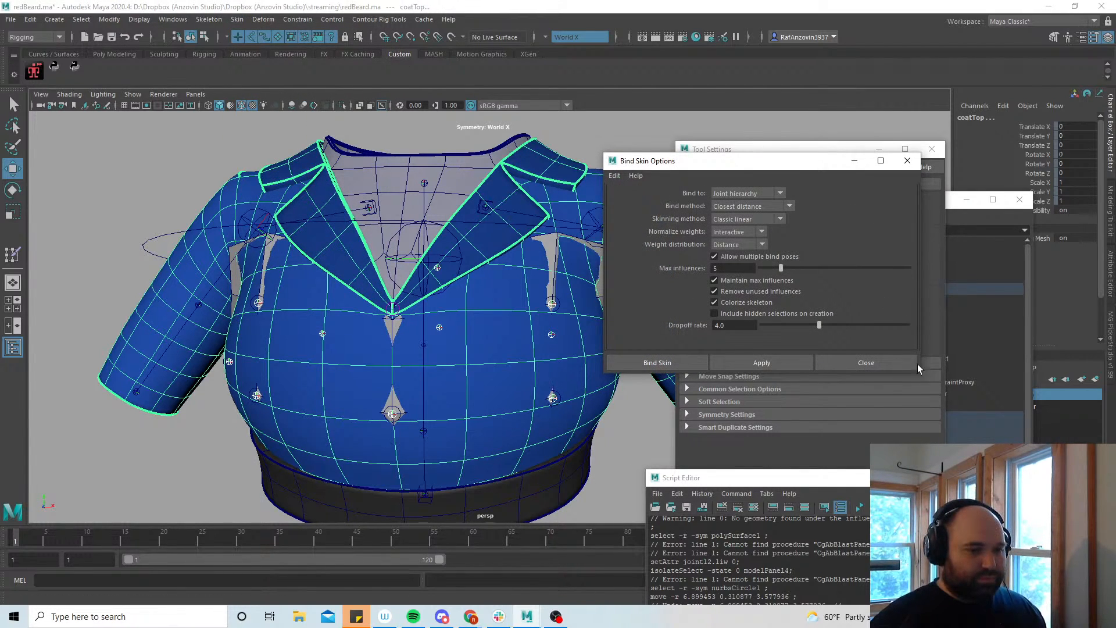
pyautogui.click(752, 192)
pyautogui.click(750, 206)
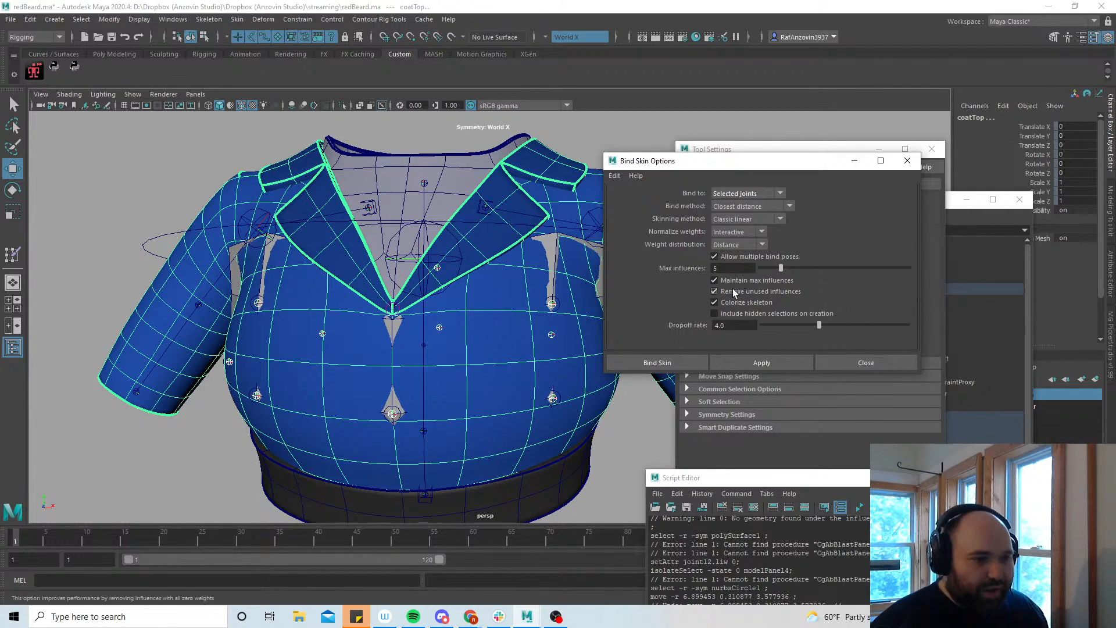
pyautogui.moveTo(731, 269); pyautogui.dragTo(626, 268)
pyautogui.write('8')
pyautogui.press('Return')
pyautogui.click(778, 366)
pyautogui.click(907, 161)
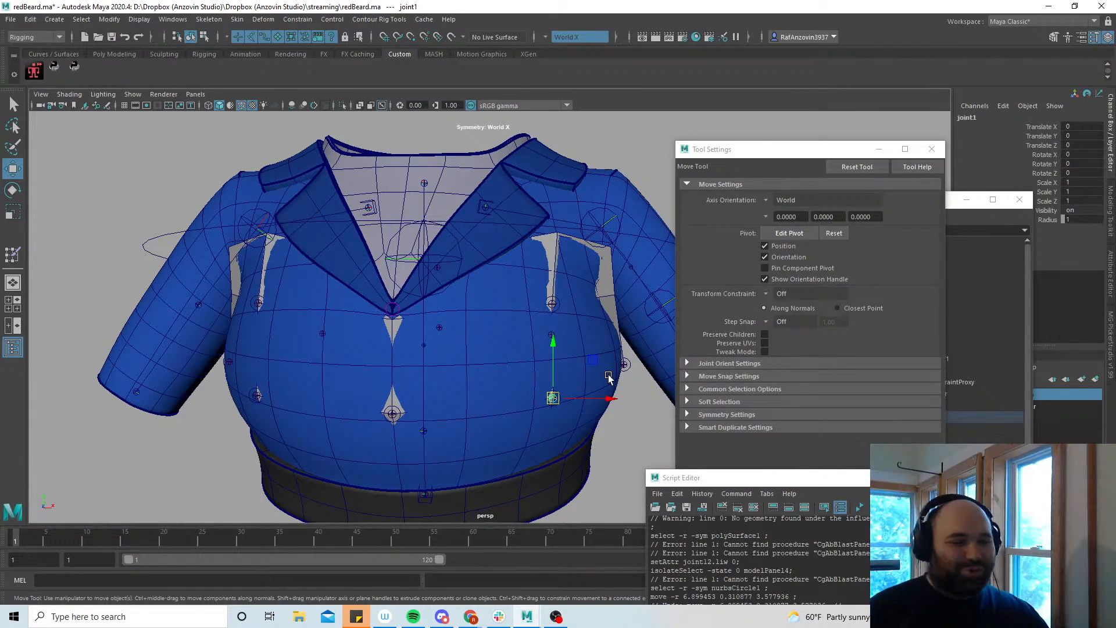
# Test the coatTop binding by moving the side control nurbsCircle6 outward, and undo the move
pyautogui.click(652, 402)
pyautogui.click(628, 363)
pyautogui.keyDown('alt'); pyautogui.moveTo(643, 377); pyautogui.dragTo(497, 389, button='middle'); pyautogui.keyUp('alt')
pyautogui.keyDown('alt'); pyautogui.moveTo(497, 389); pyautogui.dragTo(613, 373); pyautogui.keyUp('alt')
pyautogui.keyDown('alt'); pyautogui.moveTo(613, 374); pyautogui.dragTo(581, 394, button='right'); pyautogui.keyUp('alt')
pyautogui.keyDown('alt'); pyautogui.moveTo(580, 394); pyautogui.dragTo(589, 403, button='middle'); pyautogui.keyUp('alt')
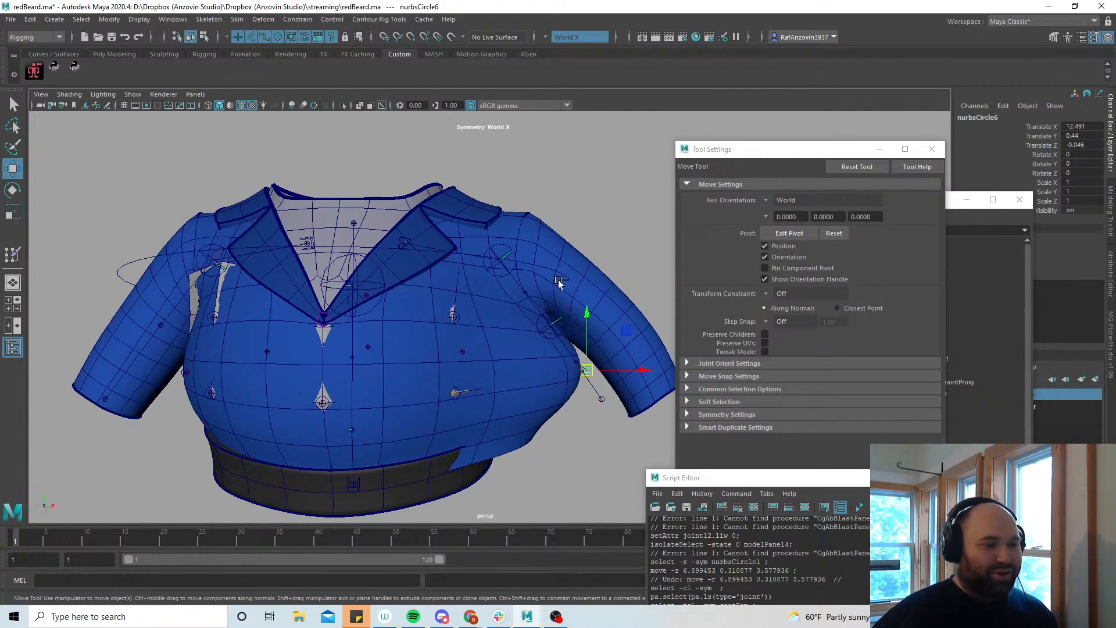
pyautogui.hotkey('ctrl', 'z')
pyautogui.keyDown('alt'); pyautogui.moveTo(528, 420); pyautogui.dragTo(564, 411, button='middle'); pyautogui.keyUp('alt')
pyautogui.moveTo(564, 411)
pyautogui.keyDown('alt'); pyautogui.mouseDown()
pyautogui.moveTo(534, 417)
pyautogui.moveTo(555, 394)
pyautogui.mouseUp(); pyautogui.keyUp('alt')
# Copy skin weights from polySurface1 to coatTop using Closest point on surface and One to one influence association
pyautogui.click(532, 302)
pyautogui.keyDown('alt'); pyautogui.moveTo(548, 389); pyautogui.dragTo(526, 400, button='middle'); pyautogui.keyUp('alt')
pyautogui.keyDown('alt'); pyautogui.moveTo(525, 400); pyautogui.dragTo(533, 424); pyautogui.keyUp('alt')
pyautogui.keyDown('alt'); pyautogui.moveTo(532, 424); pyautogui.dragTo(541, 401, button='middle'); pyautogui.keyUp('alt')
pyautogui.keyDown('alt'); pyautogui.moveTo(540, 401); pyautogui.dragTo(526, 426); pyautogui.keyUp('alt')
pyautogui.click(611, 330)
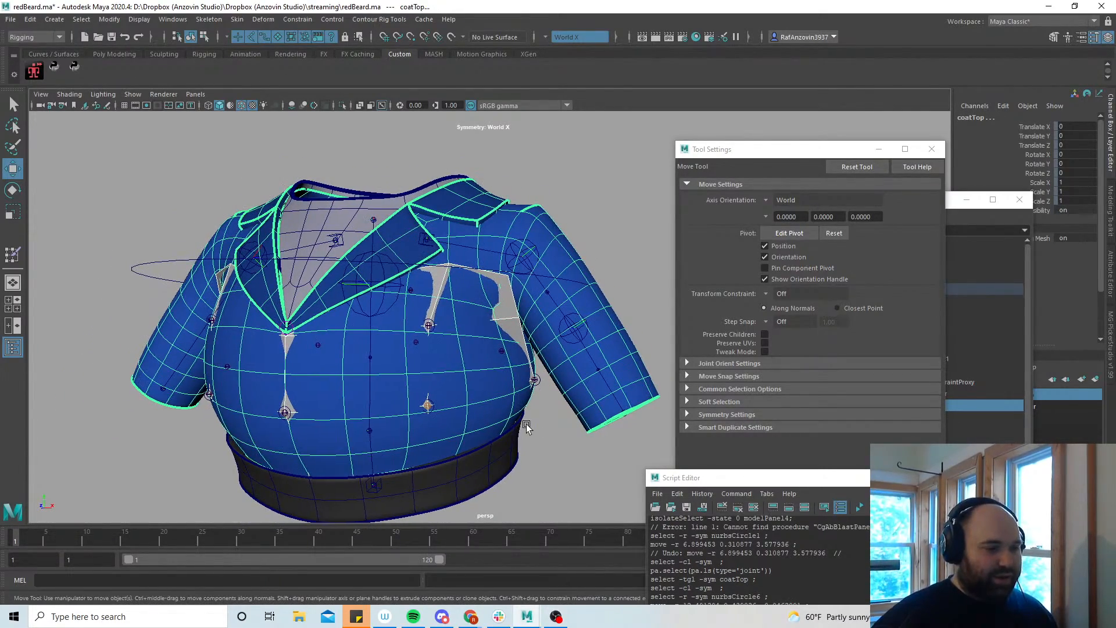
pyautogui.click(237, 19)
pyautogui.click(383, 128)
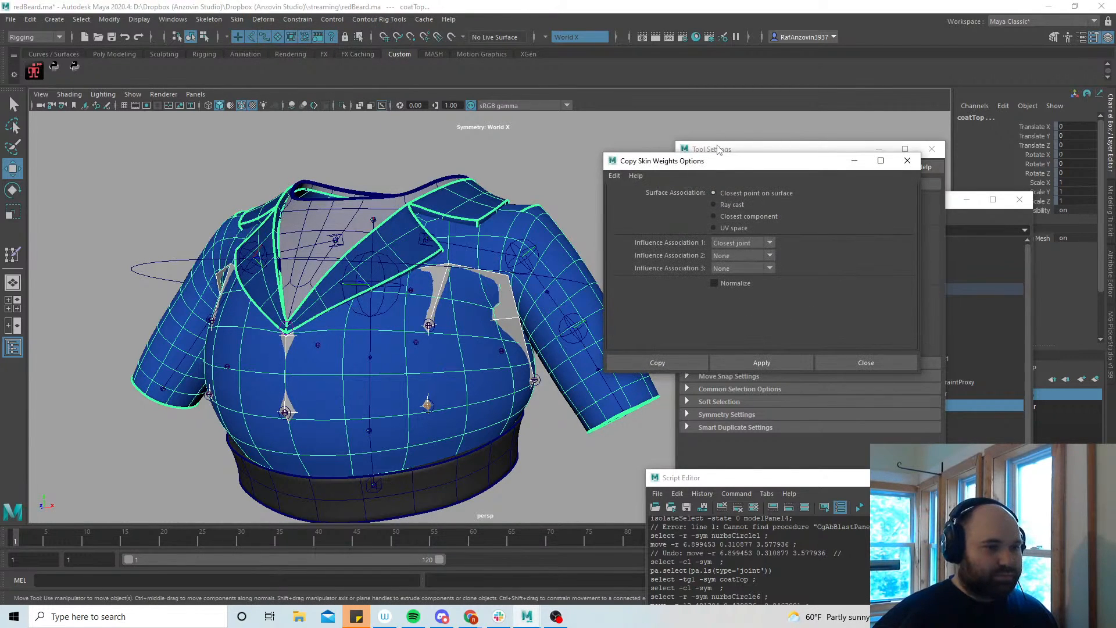
pyautogui.click(750, 219)
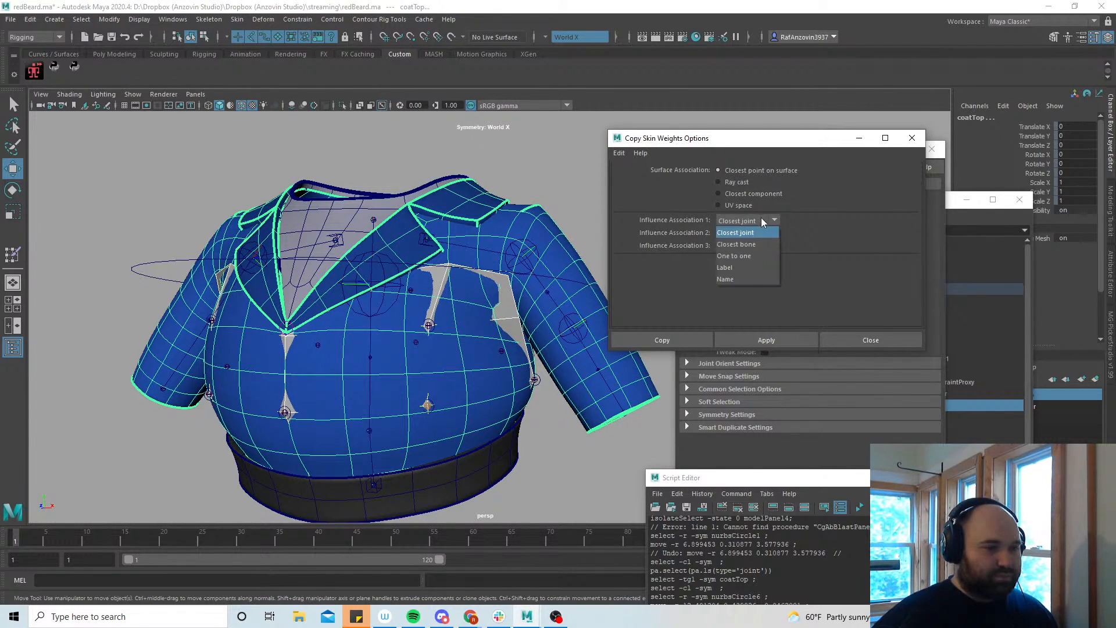
pyautogui.click(759, 250)
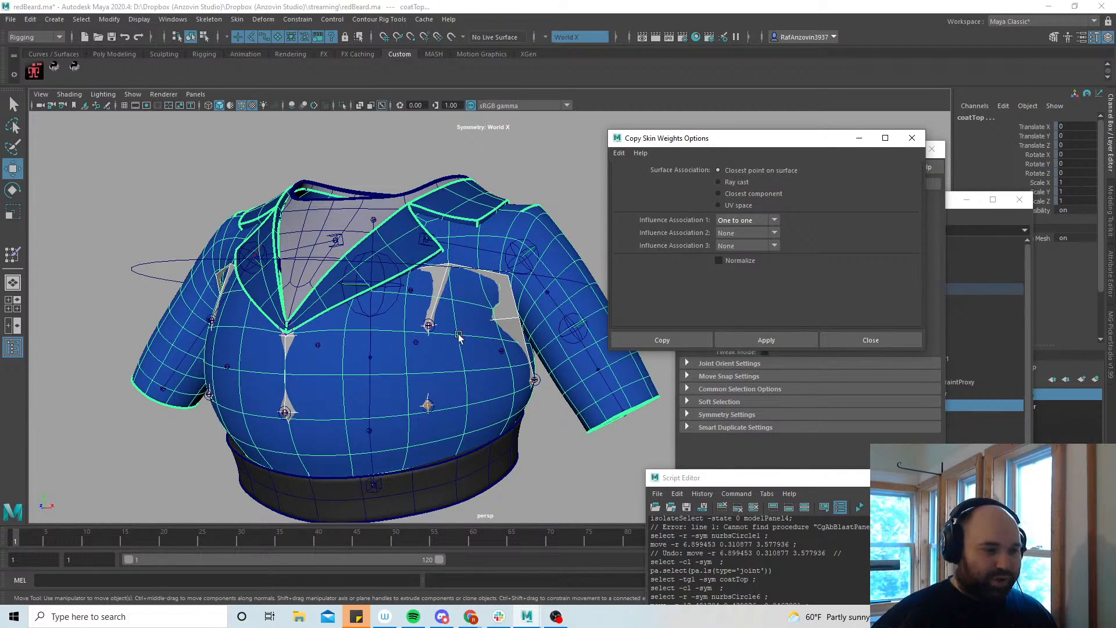
pyautogui.click(813, 339)
pyautogui.click(912, 139)
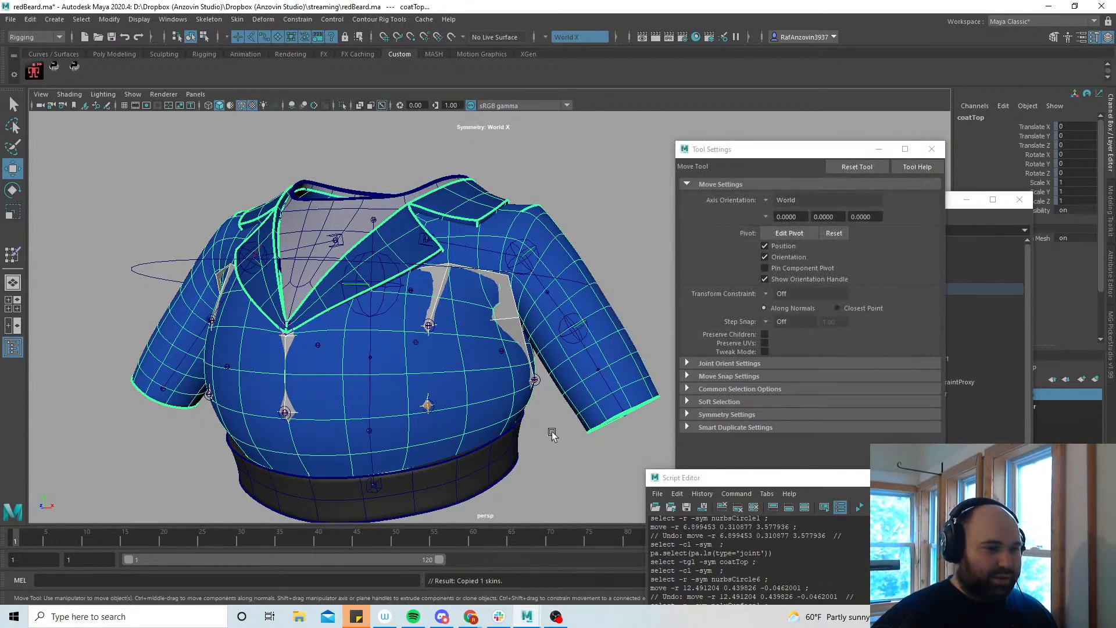
# Test the copied weights by moving the controls nurbsCircle2 and nurbsCircle6, and undo each move
pyautogui.click(451, 322)
pyautogui.click(426, 317)
pyautogui.click(427, 324)
pyautogui.keyDown('alt'); pyautogui.moveTo(431, 326); pyautogui.dragTo(519, 440); pyautogui.keyUp('alt')
pyautogui.hotkey('ctrl', 'z')
pyautogui.click(594, 386)
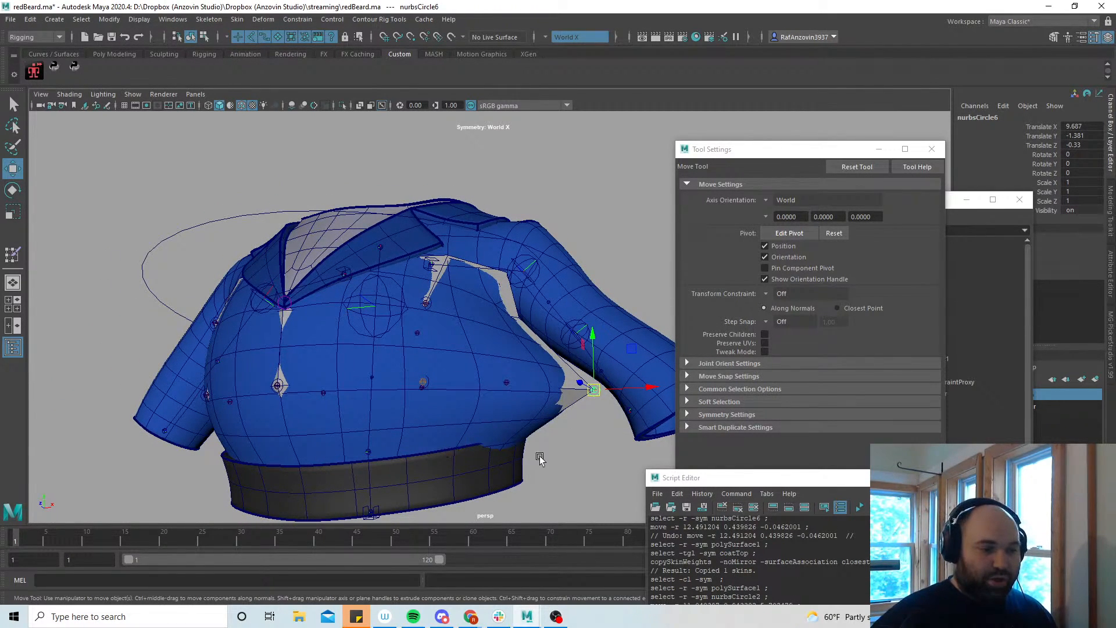
pyautogui.hotkey('ctrl', 'z')
pyautogui.keyDown('alt'); pyautogui.moveTo(563, 473); pyautogui.dragTo(519, 402); pyautogui.keyUp('alt')
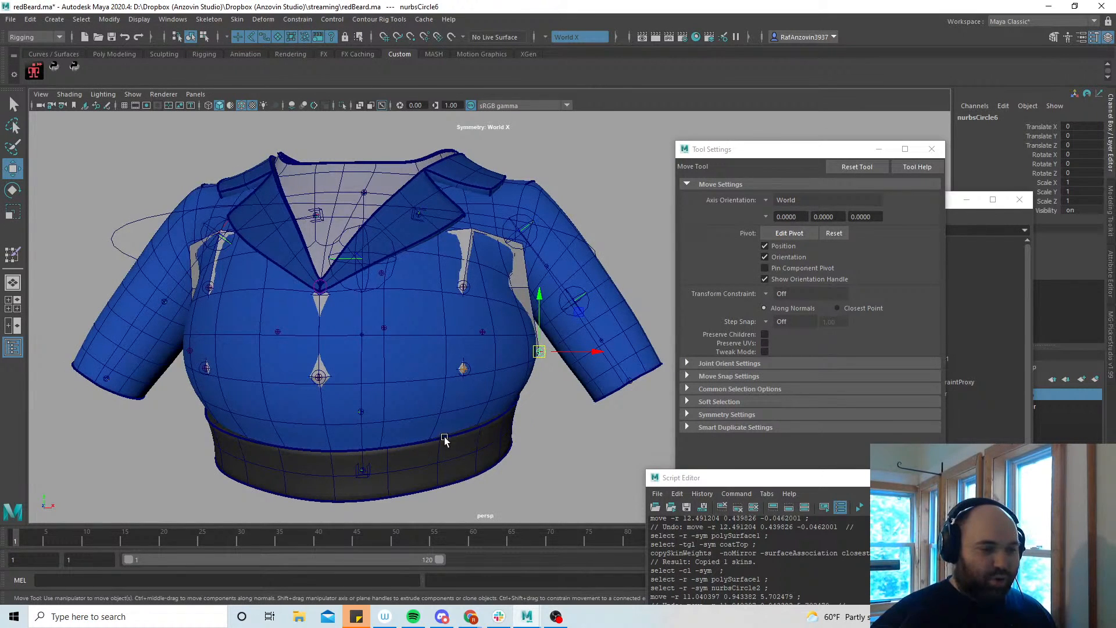
pyautogui.moveTo(549, 351); pyautogui.dragTo(601, 351)
pyautogui.keyDown('alt'); pyautogui.moveTo(598, 375); pyautogui.dragTo(564, 329); pyautogui.keyUp('alt')
pyautogui.hotkey('ctrl', 'z')
# Hide the guide mesh polySurface1 so that only the coat geometry shows
pyautogui.click(502, 330)
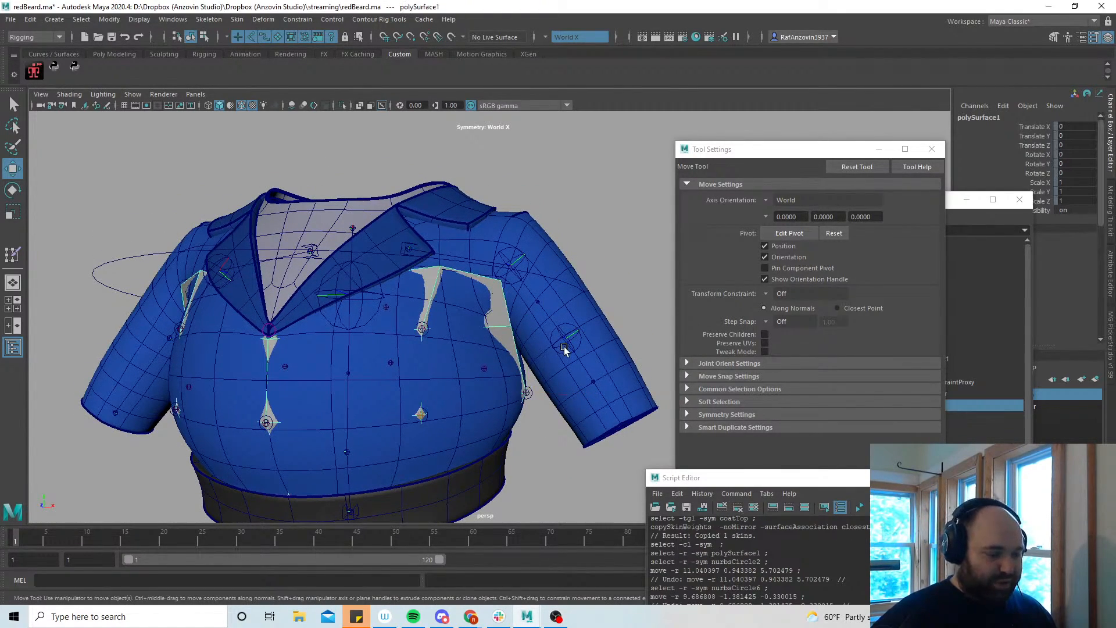
pyautogui.hotkey('ctrl', 'h')
pyautogui.keyDown('alt'); pyautogui.moveTo(647, 278); pyautogui.dragTo(565, 392); pyautogui.keyUp('alt')
# Pose the coat for weight checks by rotating ContourJoint6 to raise the sleeve and moving nurbsCircle6 outward about 13.9 units in X
pyautogui.click(531, 280)
pyautogui.press('e')
pyautogui.click(510, 387)
pyautogui.press('w')
pyautogui.keyDown('alt'); pyautogui.moveTo(611, 344); pyautogui.dragTo(550, 380, button='middle'); pyautogui.keyUp('alt')
# Start Paint Skin Weights on coatTop with joint12 as the influence, and move the Tool Settings window higher to expose its options
pyautogui.click(576, 324)
pyautogui.keyDown('alt'); pyautogui.moveTo(577, 349); pyautogui.dragTo(576, 366); pyautogui.keyUp('alt')
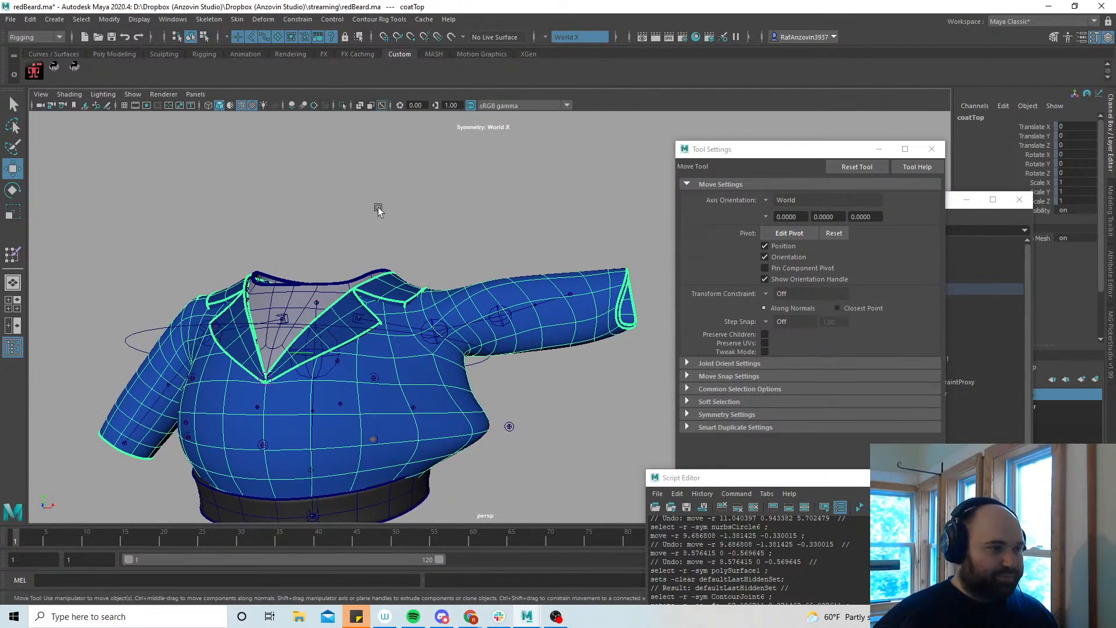
pyautogui.click(237, 19)
pyautogui.click(327, 104)
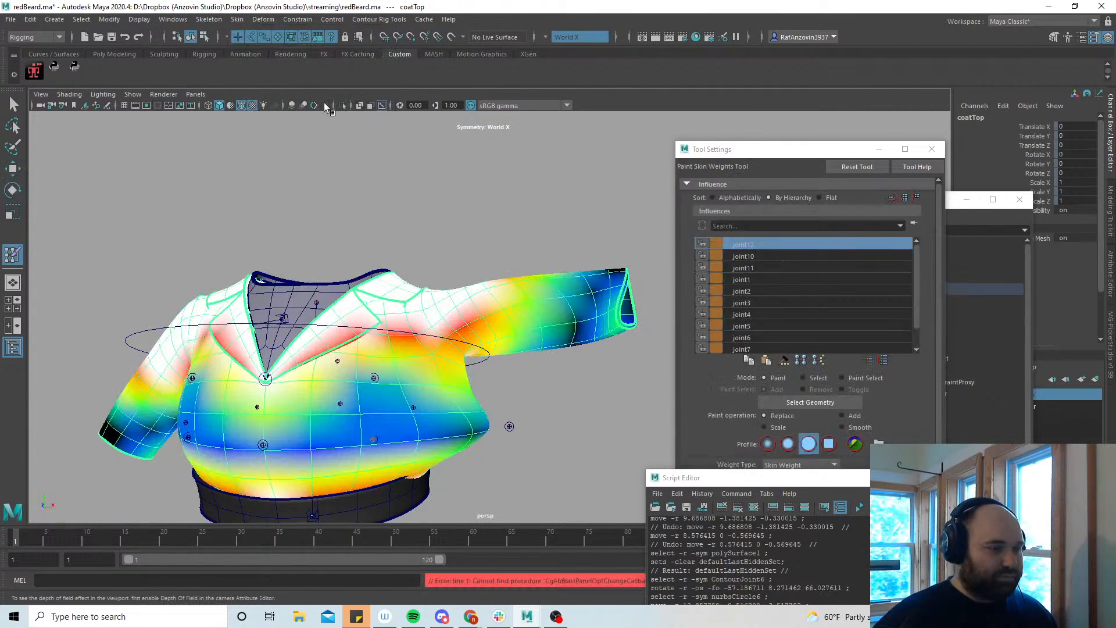
pyautogui.scroll(-1, 853, 289)
pyautogui.scroll(1, 844, 286)
pyautogui.click(774, 254)
pyautogui.click(770, 245)
pyautogui.moveTo(769, 152); pyautogui.dragTo(775, 94)
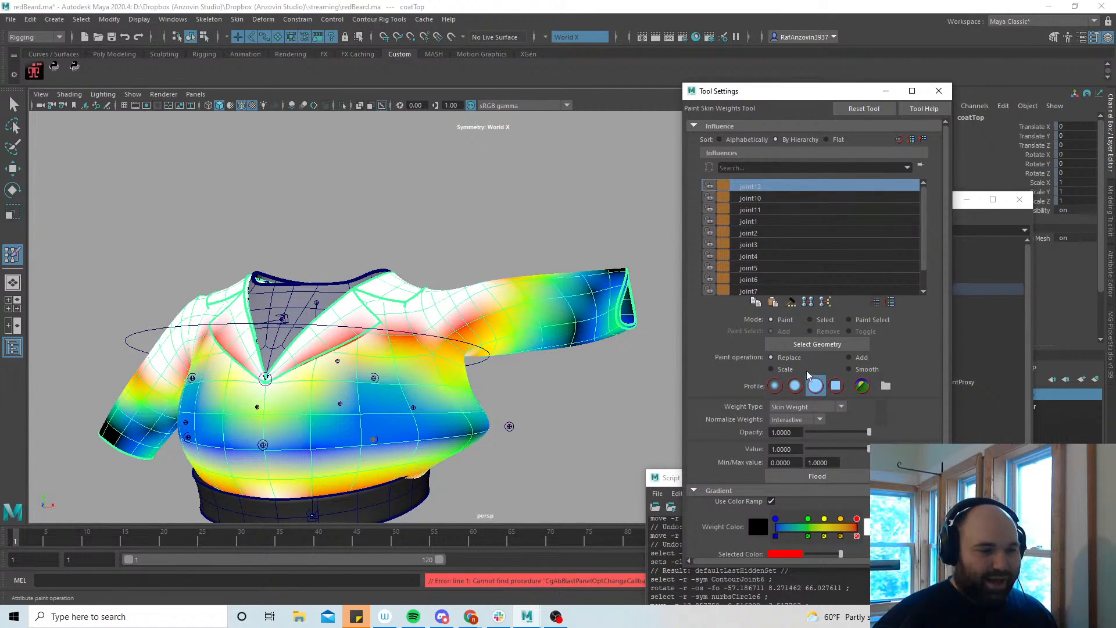
# Turn off coatTop's smooth preview and paint joint12 weight over the raised sleeve with Replace at value 1.0
pyautogui.keyDown('alt'); pyautogui.moveTo(556, 345); pyautogui.dragTo(534, 347); pyautogui.keyUp('alt')
pyautogui.keyDown('alt'); pyautogui.moveTo(533, 346); pyautogui.dragTo(559, 339, button='right'); pyautogui.keyUp('alt')
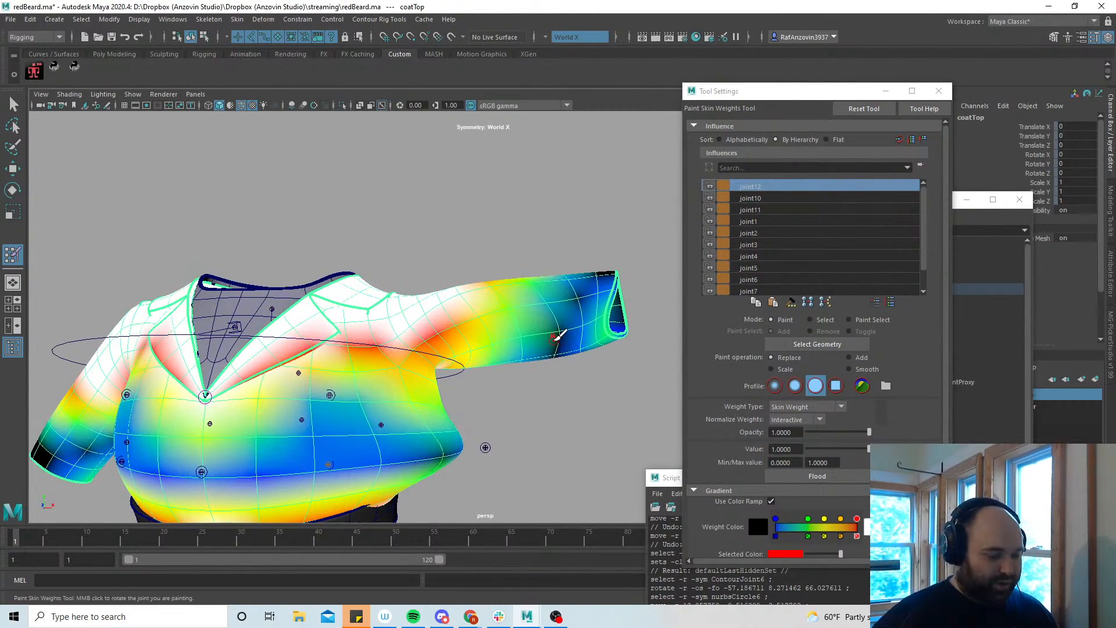
pyautogui.keyDown('alt'); pyautogui.moveTo(517, 384); pyautogui.dragTo(523, 350, button='middle'); pyautogui.keyUp('alt')
pyautogui.keyDown('alt'); pyautogui.moveTo(530, 367); pyautogui.dragTo(542, 368, button='right'); pyautogui.keyUp('alt')
pyautogui.moveTo(524, 333)
pyautogui.mouseDown()
pyautogui.moveTo(576, 305)
pyautogui.moveTo(585, 314)
pyautogui.moveTo(573, 290)
pyautogui.moveTo(562, 319)
pyautogui.moveTo(580, 270)
pyautogui.moveTo(531, 326)
pyautogui.moveTo(384, 326)
pyautogui.moveTo(469, 317)
pyautogui.mouseUp()
pyautogui.press('1')
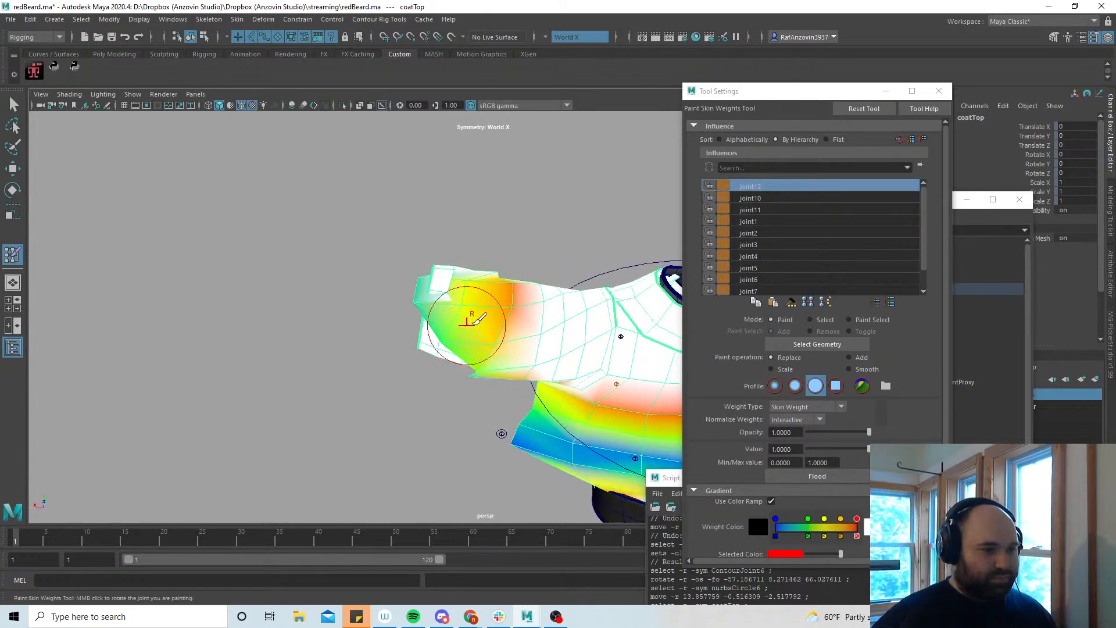
pyautogui.keyDown('alt'); pyautogui.moveTo(498, 281); pyautogui.dragTo(580, 335); pyautogui.keyUp('alt')
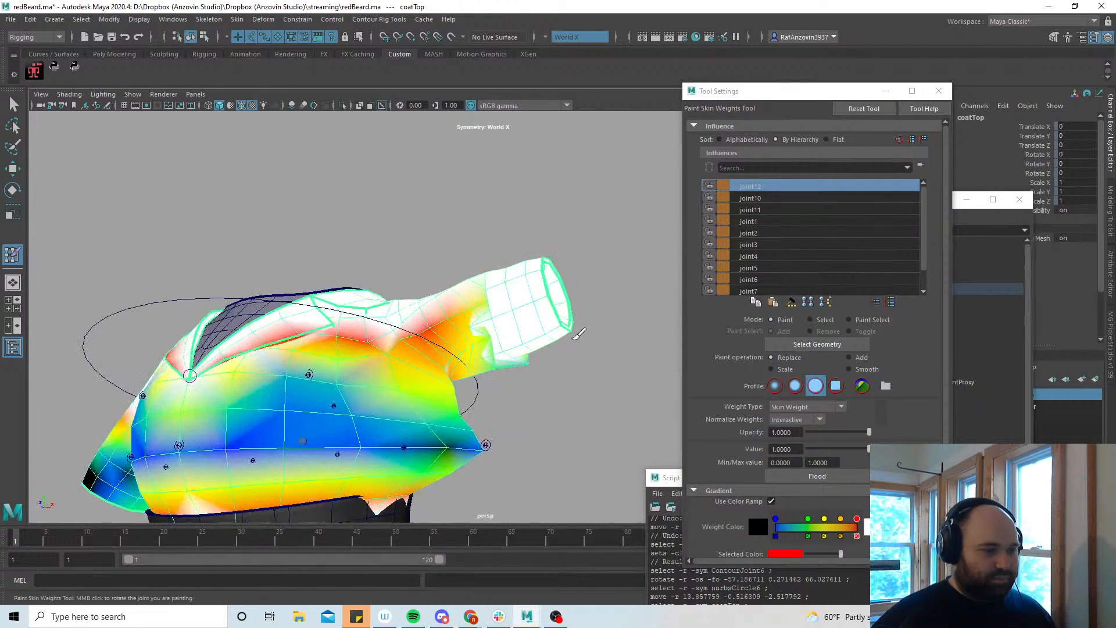
pyautogui.moveTo(508, 331); pyautogui.dragTo(510, 364)
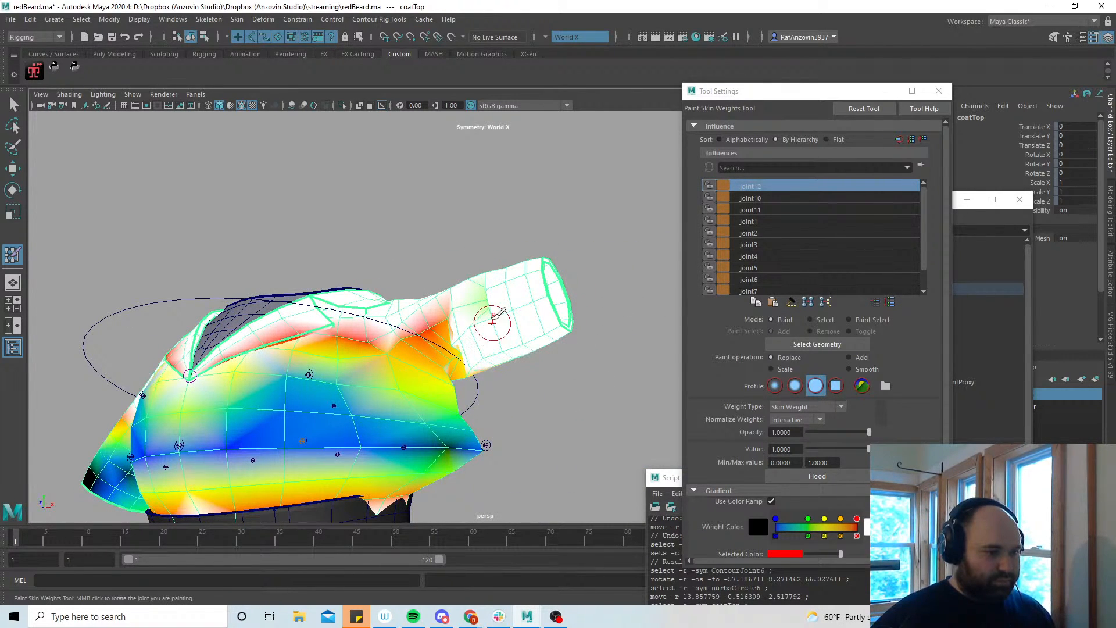
pyautogui.keyDown('alt'); pyautogui.moveTo(496, 300); pyautogui.dragTo(506, 312); pyautogui.keyUp('alt')
# Switch to the soft brush and paint joint12 weight around the raised sleeve's armpit and the shoulder, front and back
pyautogui.click(796, 386)
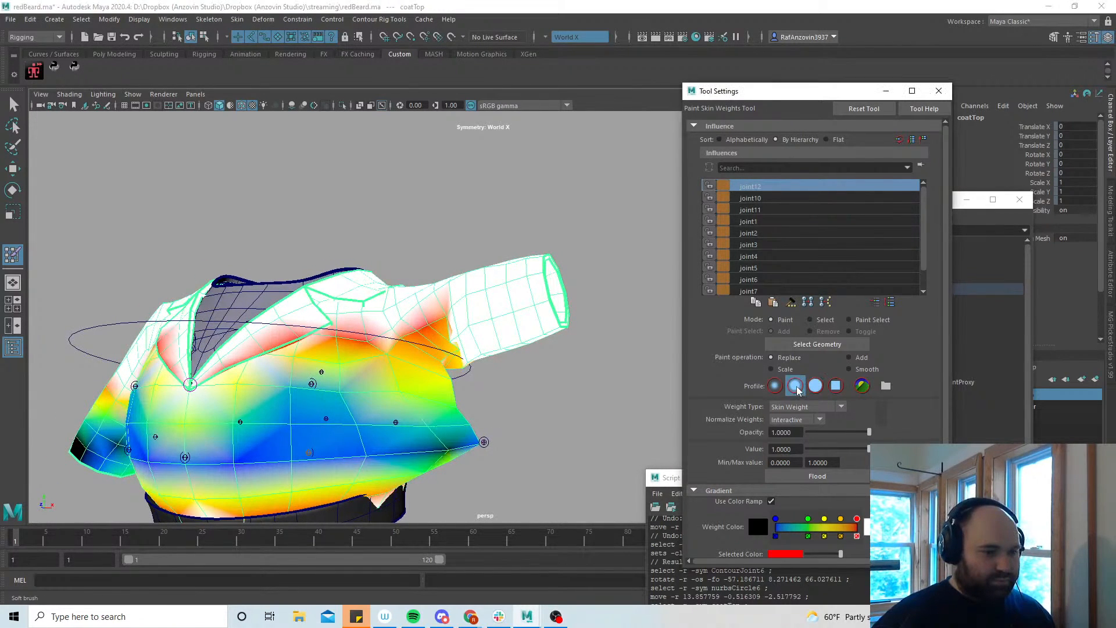
pyautogui.moveTo(488, 350); pyautogui.dragTo(473, 352)
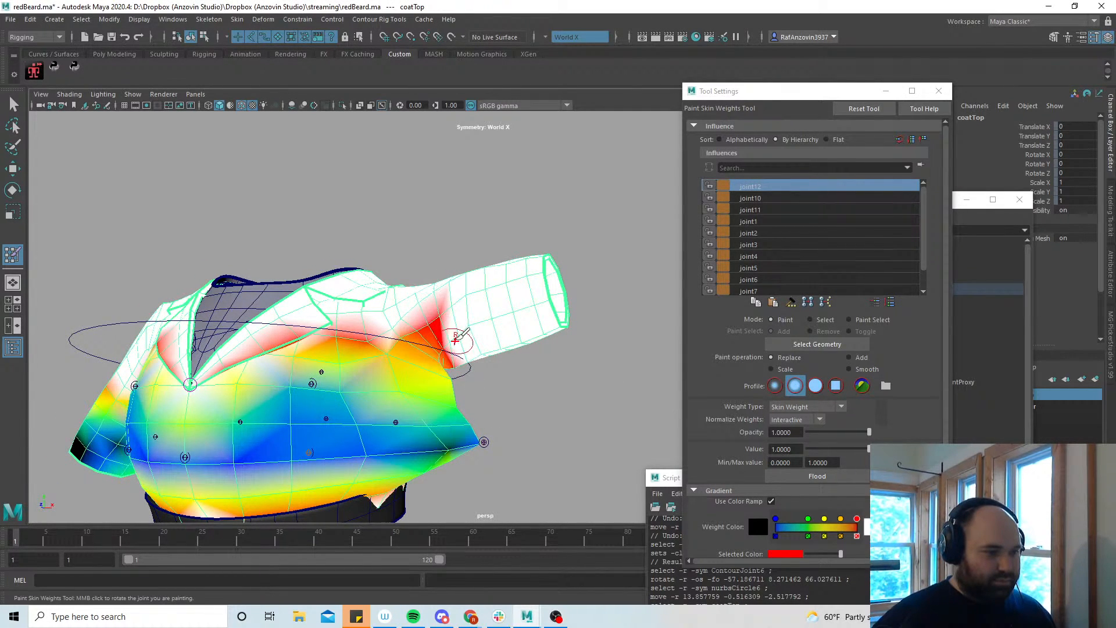
pyautogui.moveTo(410, 309)
pyautogui.mouseDown()
pyautogui.moveTo(304, 361)
pyautogui.moveTo(522, 321)
pyautogui.moveTo(530, 343)
pyautogui.mouseUp()
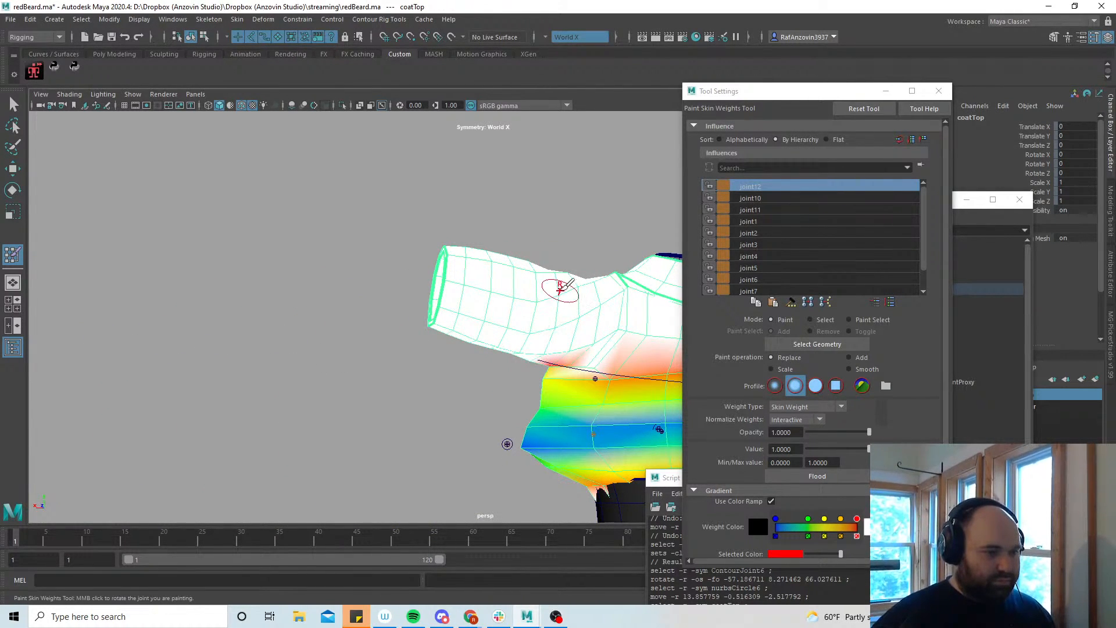
pyautogui.keyDown('alt'); pyautogui.moveTo(430, 346); pyautogui.dragTo(533, 401); pyautogui.keyUp('alt')
pyautogui.keyDown('alt'); pyautogui.moveTo(478, 445); pyautogui.dragTo(500, 405, button='middle'); pyautogui.keyUp('alt')
pyautogui.moveTo(525, 436)
pyautogui.keyDown('alt'); pyautogui.mouseDown()
pyautogui.moveTo(349, 440)
pyautogui.moveTo(541, 441)
pyautogui.moveTo(555, 427)
pyautogui.moveTo(519, 426)
pyautogui.mouseUp(); pyautogui.keyUp('alt')
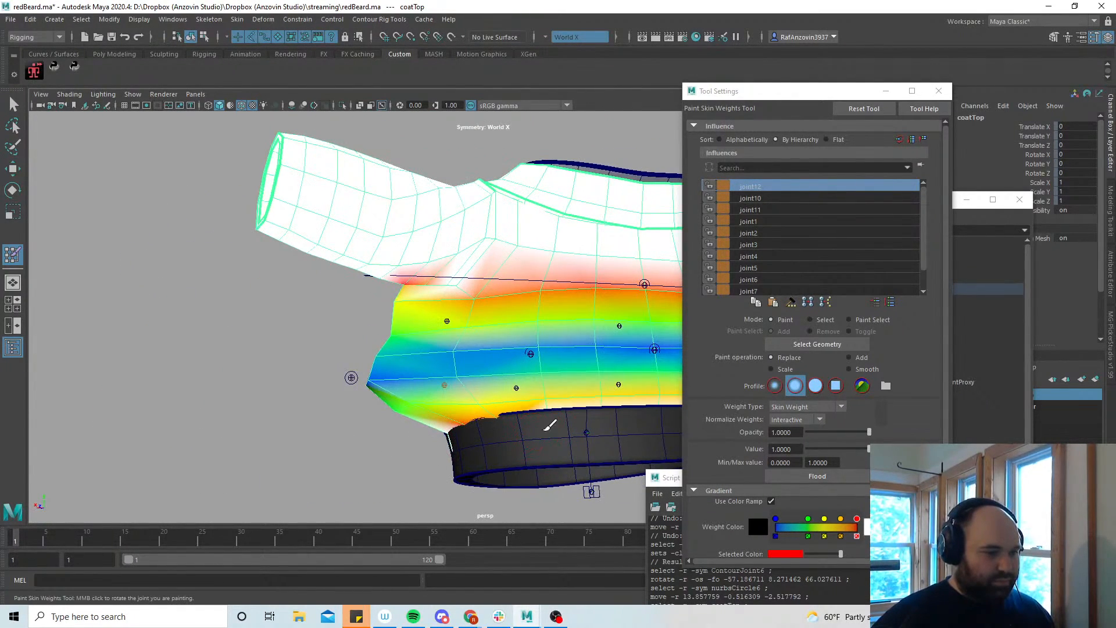
pyautogui.keyDown('alt'); pyautogui.moveTo(642, 423); pyautogui.dragTo(470, 414); pyautogui.keyUp('alt')
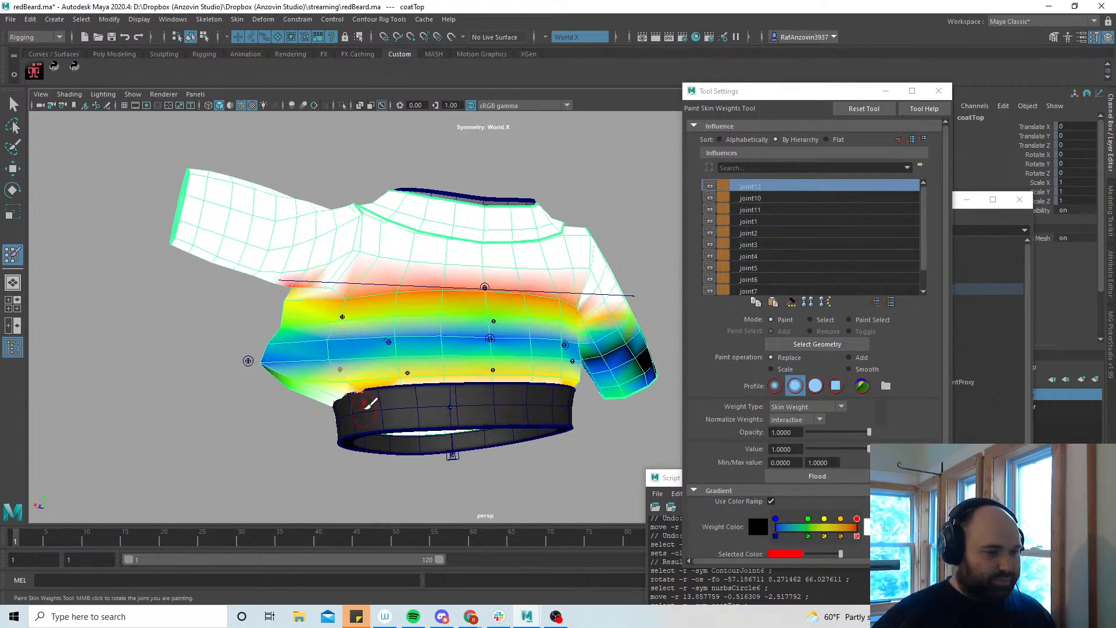
pyautogui.keyDown('alt'); pyautogui.moveTo(313, 412); pyautogui.dragTo(360, 337); pyautogui.keyUp('alt')
# Set the paint operation to Smooth and blend the joint12 weights across the upper chest near the raised sleeve
pyautogui.keyDown('alt'); pyautogui.moveTo(436, 339); pyautogui.dragTo(573, 350); pyautogui.keyUp('alt')
pyautogui.keyDown('alt'); pyautogui.moveTo(461, 364); pyautogui.dragTo(390, 354, button='middle'); pyautogui.keyUp('alt')
pyautogui.keyDown('alt'); pyautogui.moveTo(389, 354); pyautogui.dragTo(552, 400, button='right'); pyautogui.keyUp('alt')
pyautogui.moveTo(553, 395)
pyautogui.keyDown('alt'); pyautogui.mouseDown()
pyautogui.moveTo(512, 356)
pyautogui.moveTo(506, 374)
pyautogui.moveTo(492, 370)
pyautogui.mouseUp(); pyautogui.keyUp('alt')
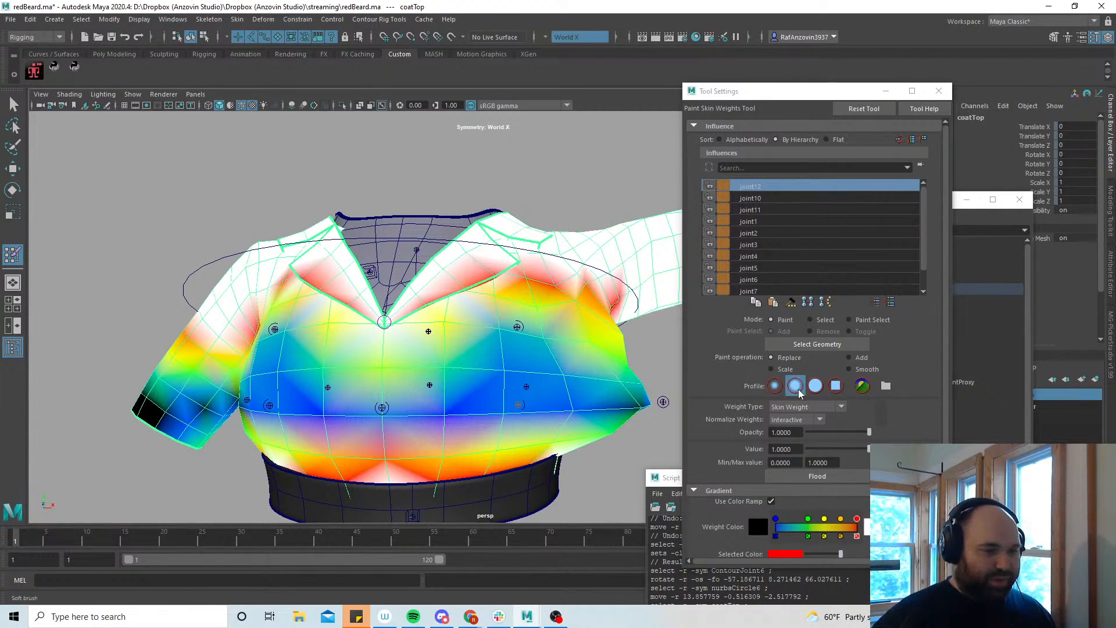
pyautogui.click(850, 369)
pyautogui.moveTo(459, 334); pyautogui.dragTo(547, 318)
pyautogui.moveTo(557, 365)
pyautogui.keyDown('alt'); pyautogui.mouseDown()
pyautogui.moveTo(546, 349)
pyautogui.moveTo(540, 362)
pyautogui.mouseUp(); pyautogui.keyUp('alt')
pyautogui.keyDown('alt'); pyautogui.moveTo(313, 409); pyautogui.dragTo(505, 411); pyautogui.keyUp('alt')
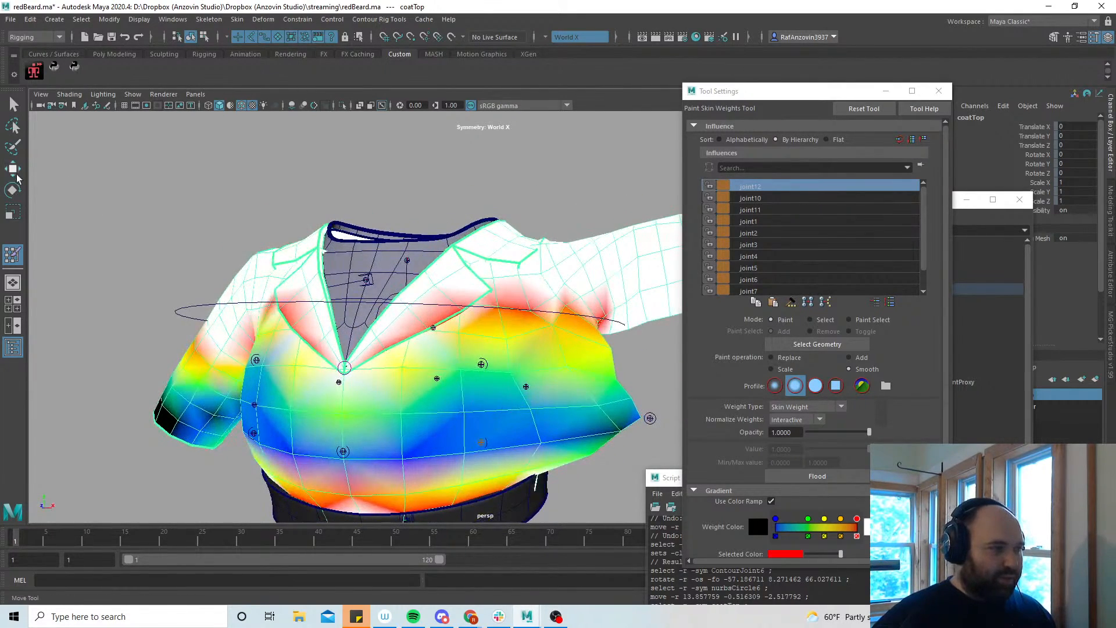
# Leave weight painting, restore coatTop's smooth preview, test the deformation by moving nurbsCircle6, and undo that move
pyautogui.click(18, 177)
pyautogui.click(372, 285)
pyautogui.scroll(-2, 500, 325)
pyautogui.click(581, 353)
pyautogui.press('3')
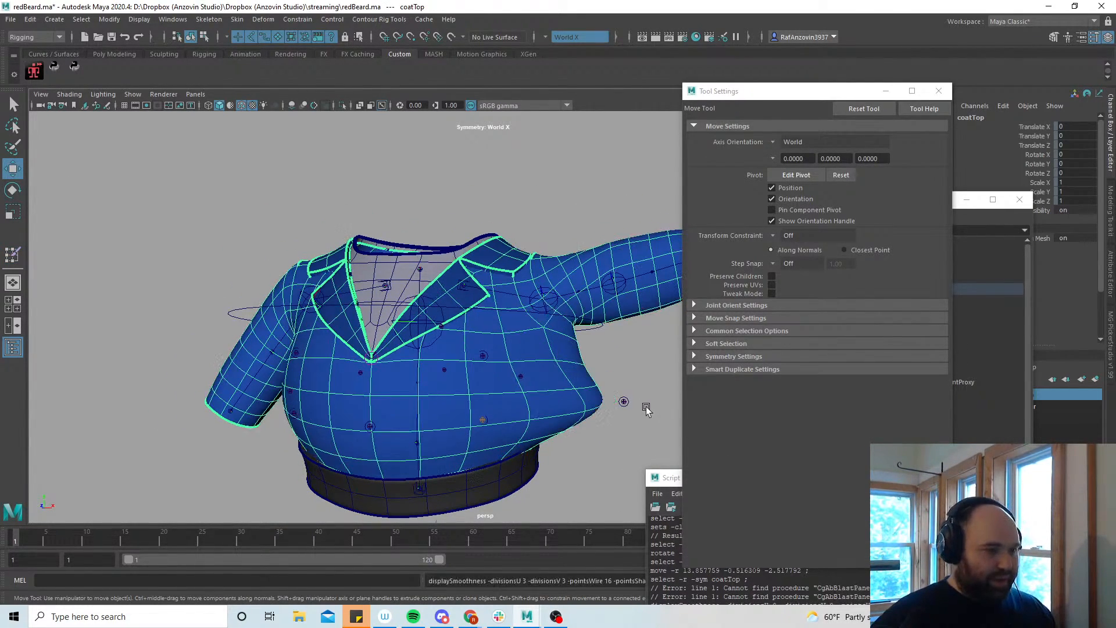
pyautogui.click(625, 332)
pyautogui.click(628, 401)
pyautogui.moveTo(625, 402); pyautogui.dragTo(568, 395)
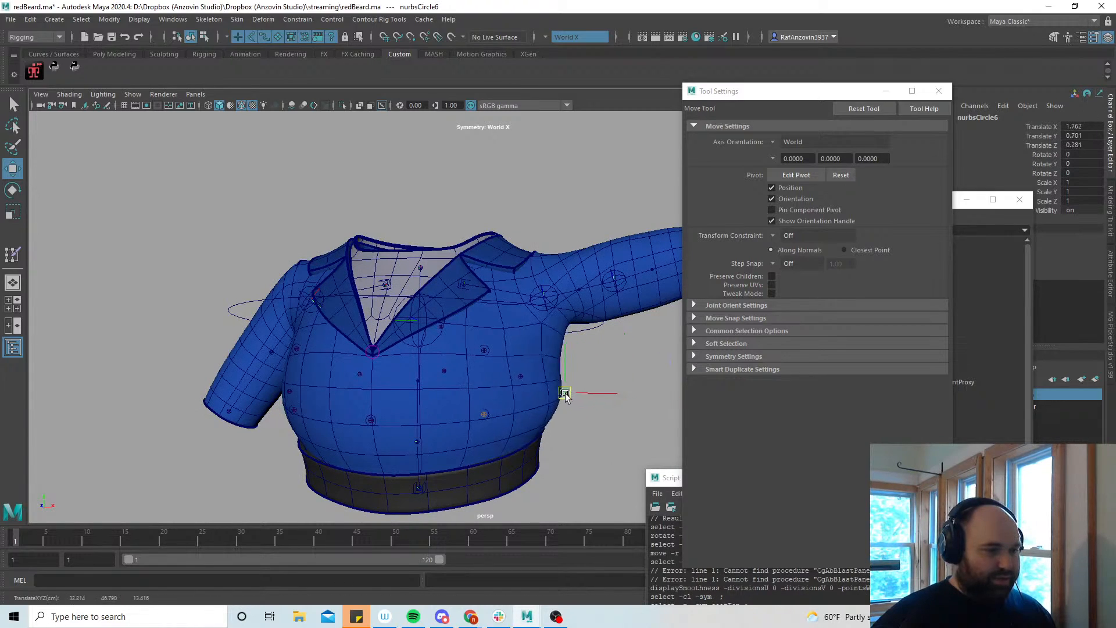
pyautogui.hotkey('ctrl', 'z')
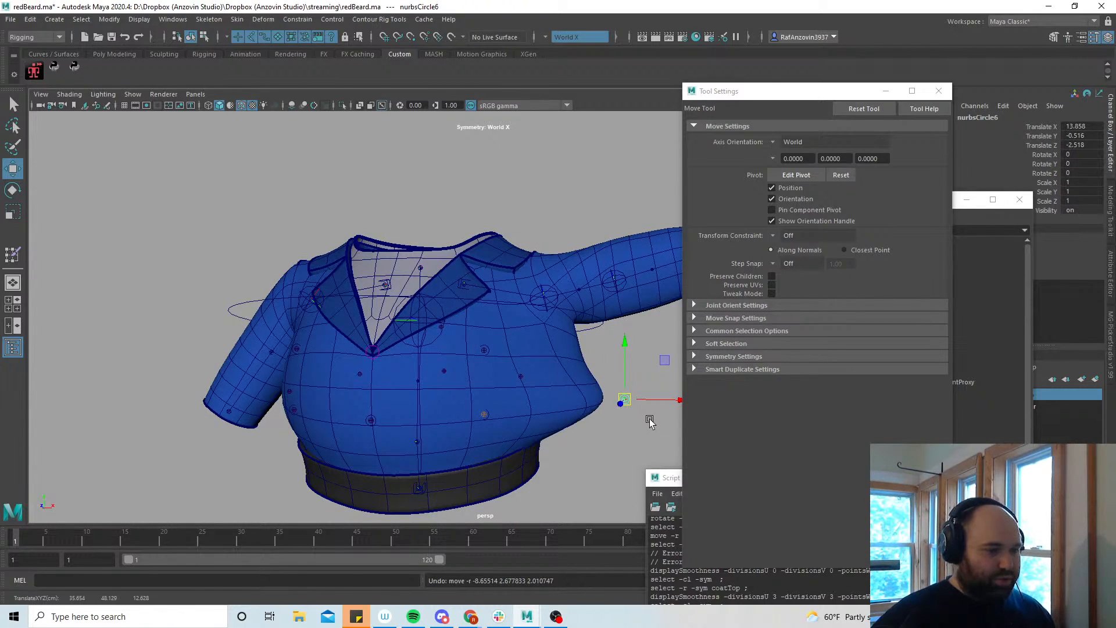
# Reset nurbsCircle6 by setting its Translate X, Y and Z to 0
pyautogui.moveTo(1047, 127); pyautogui.dragTo(1086, 147)
pyautogui.write('0')
pyautogui.press('Return')
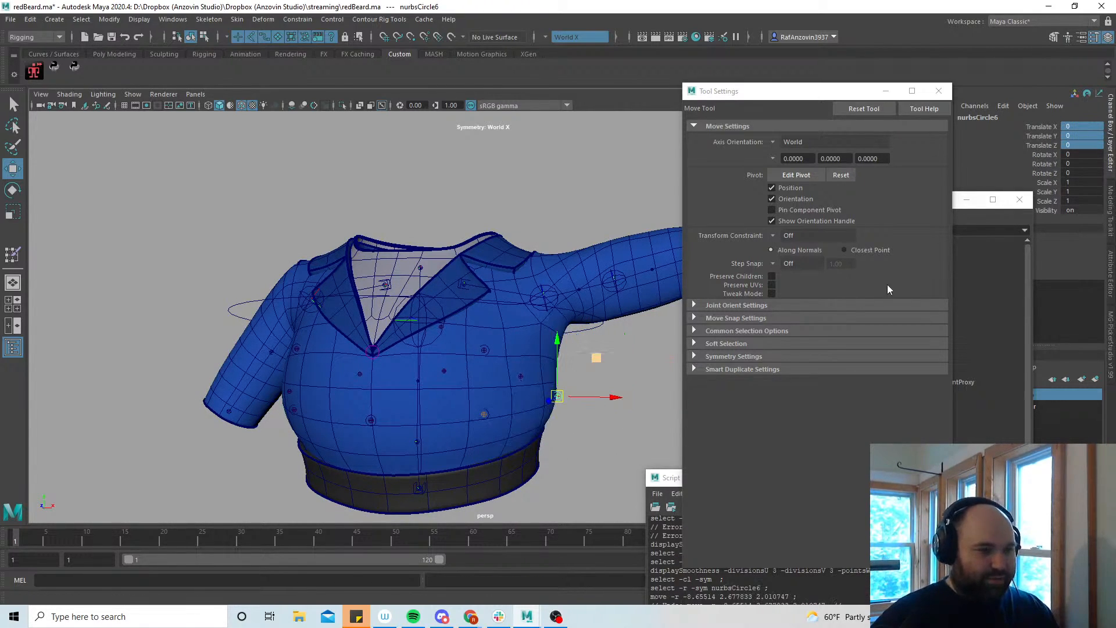
# Test the chest deformation by moving the control nurbsCircle2, and undo the move
pyautogui.click(638, 343)
pyautogui.click(483, 352)
pyautogui.keyDown('alt'); pyautogui.moveTo(485, 351); pyautogui.dragTo(288, 351); pyautogui.keyUp('alt')
pyautogui.hotkey('ctrl', 'z')
# Test the lower chest and side deformation by moving nurbsCircle1 and nurbsCircle6, and undo the moves
pyautogui.keyDown('alt'); pyautogui.moveTo(486, 410); pyautogui.dragTo(603, 391); pyautogui.keyUp('alt')
pyautogui.click(523, 410)
pyautogui.moveTo(525, 407); pyautogui.dragTo(503, 412)
pyautogui.click(573, 394)
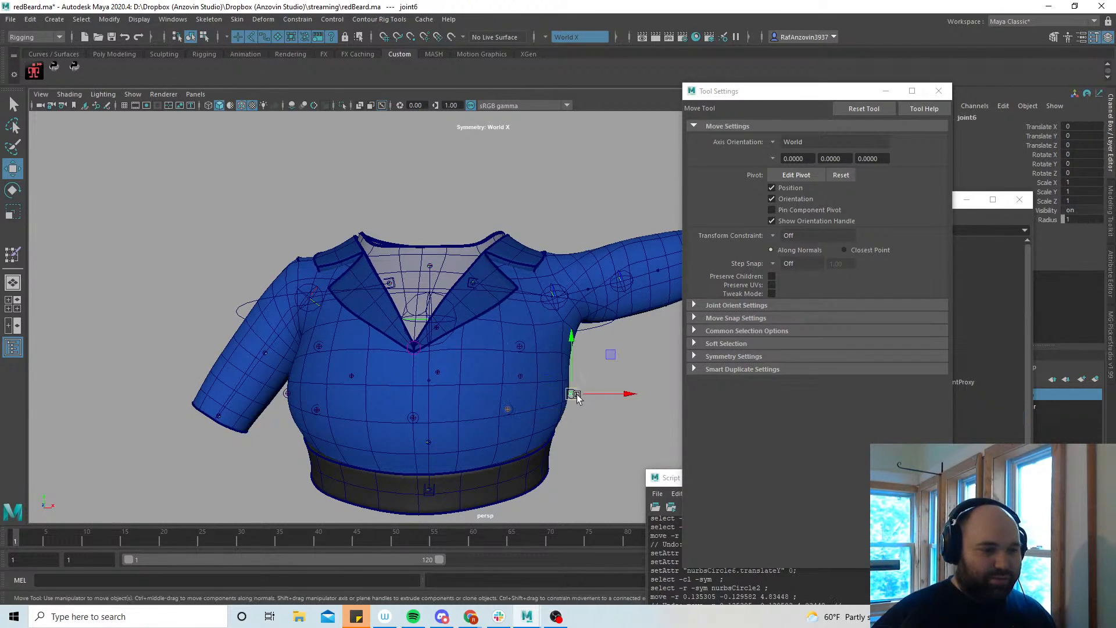
pyautogui.press('Up')
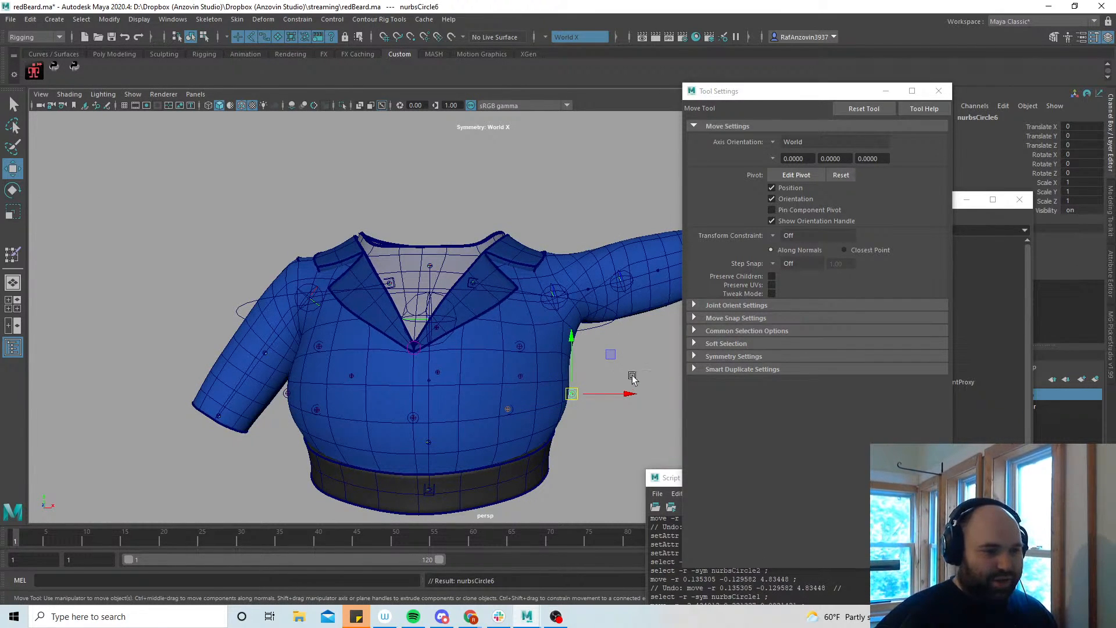
pyautogui.moveTo(573, 394); pyautogui.dragTo(608, 412)
pyautogui.hotkey('ctrl', 'z')
pyautogui.hotkey('ctrl', 'z')
pyautogui.hotkey('ctrl', 'z')
pyautogui.hotkey('ctrl', 'z')
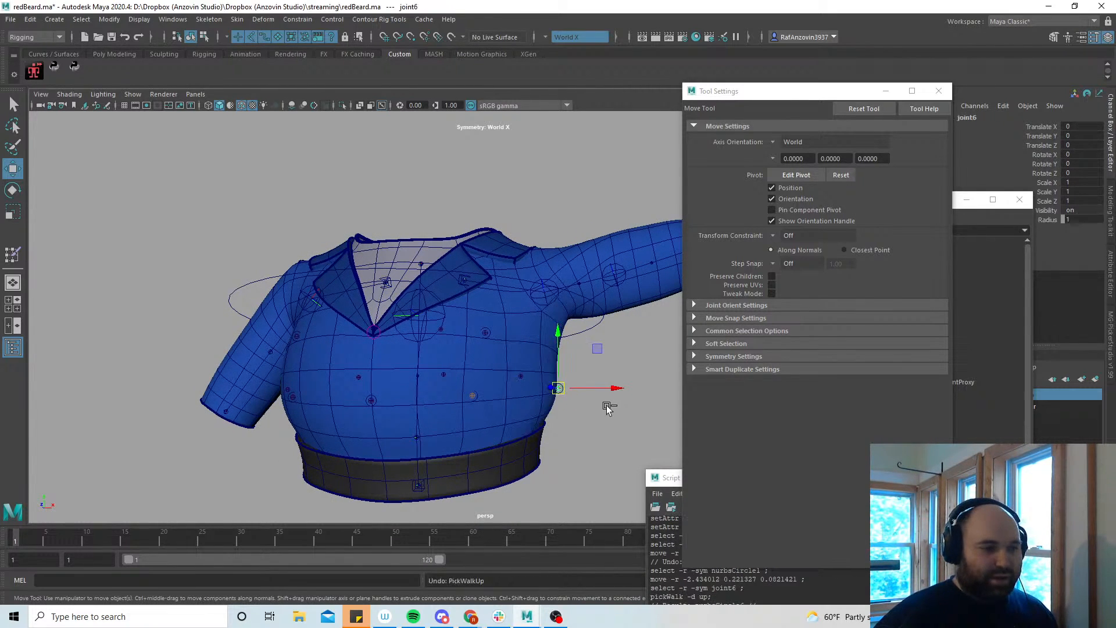
# Return the raised sleeve to its rest pose by setting ContourJoint6's Rotate X, Y and Z to 0
pyautogui.keyDown('alt'); pyautogui.moveTo(581, 360); pyautogui.dragTo(542, 395); pyautogui.keyUp('alt')
pyautogui.click(543, 309)
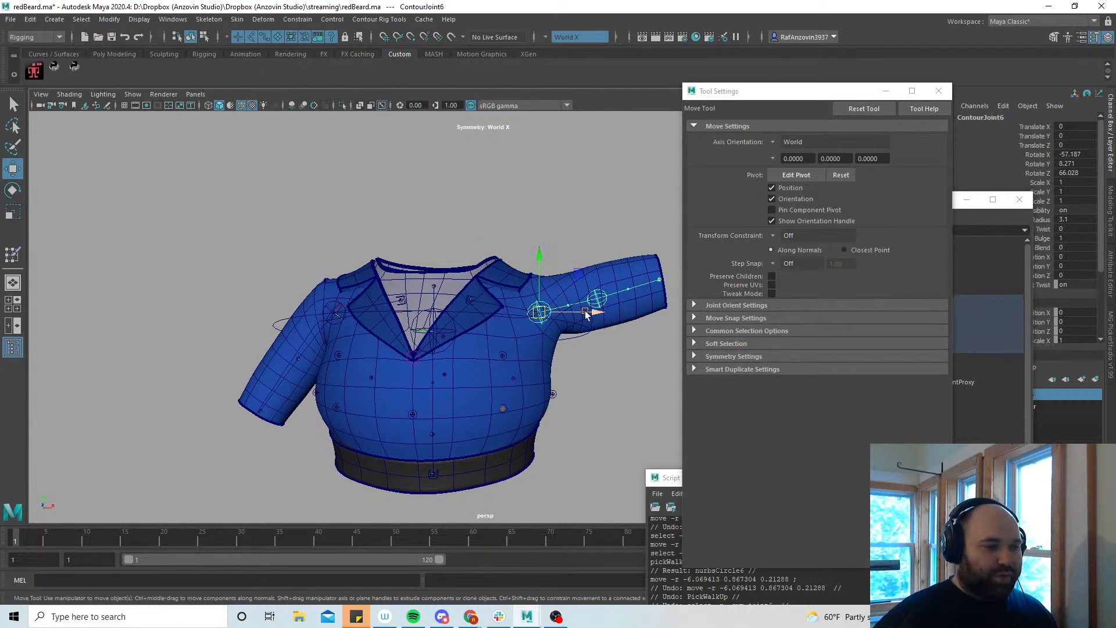
pyautogui.moveTo(1077, 154); pyautogui.dragTo(1071, 177)
pyautogui.write('0')
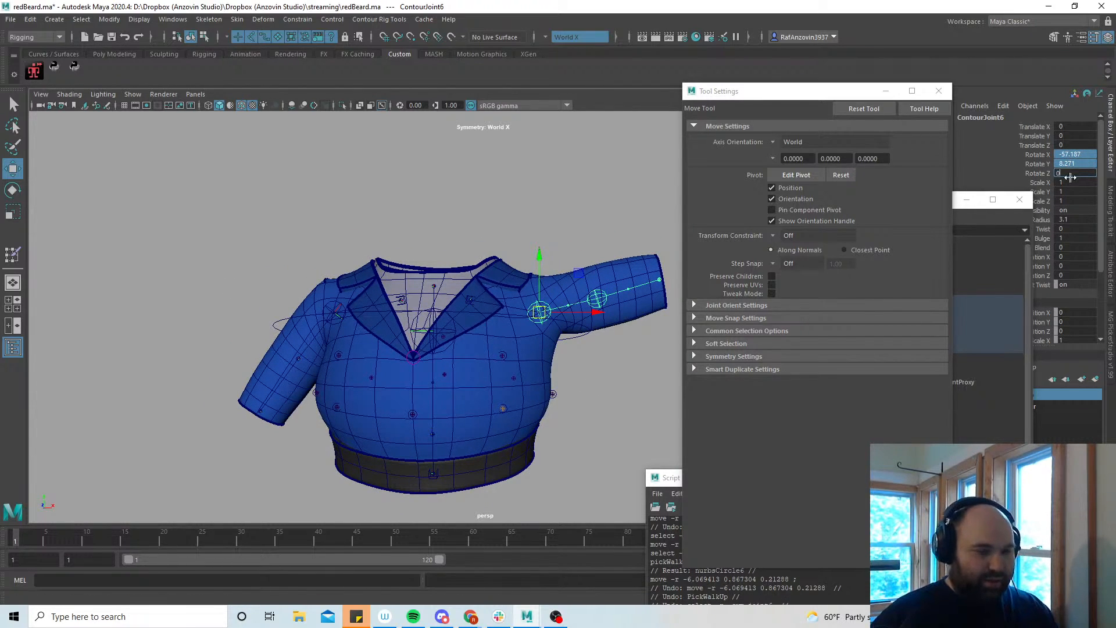
pyautogui.press('Return')
# Move the Tool Settings and Outliner windows off the channel list, and select coatTop to examine its input nodes
pyautogui.moveTo(845, 92); pyautogui.dragTo(595, 466)
pyautogui.moveTo(915, 204); pyautogui.dragTo(775, 168)
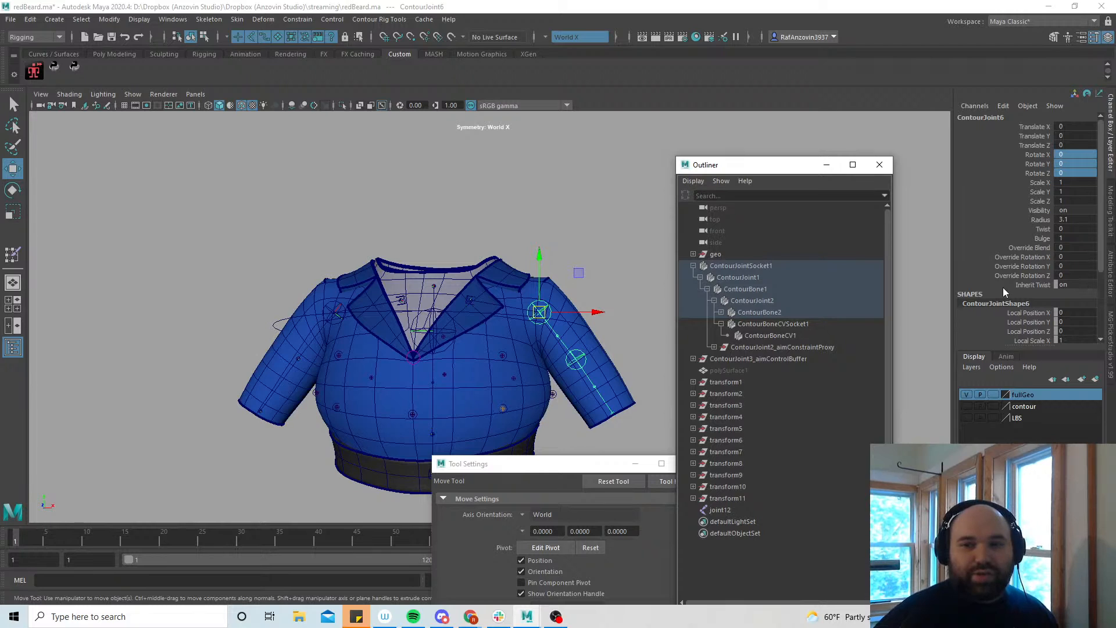
pyautogui.scroll(-3, 1012, 261)
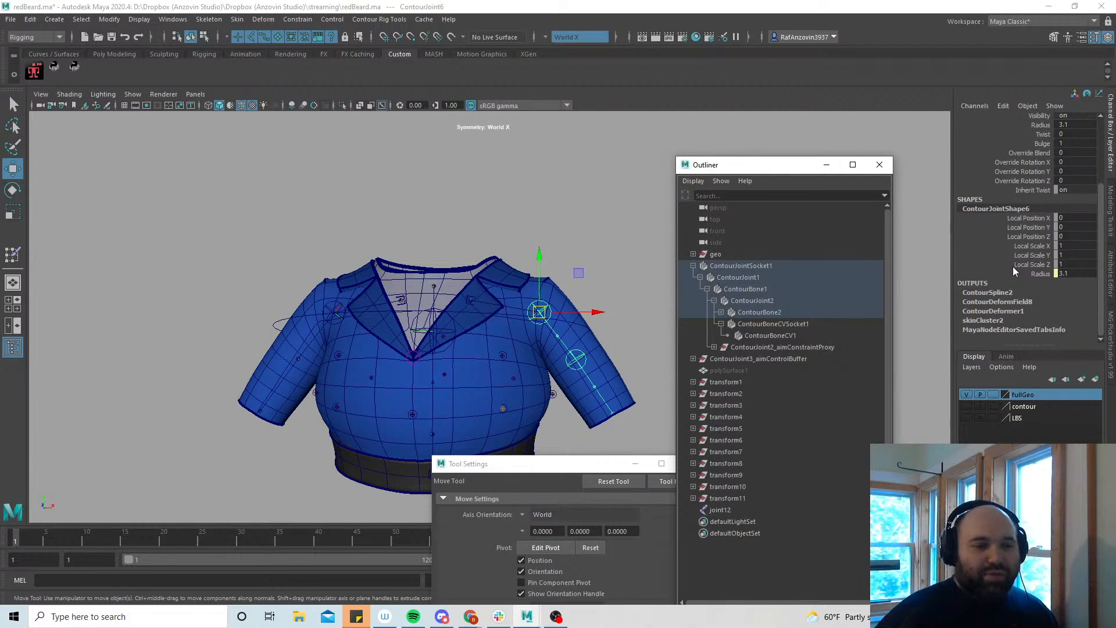
pyautogui.click(603, 355)
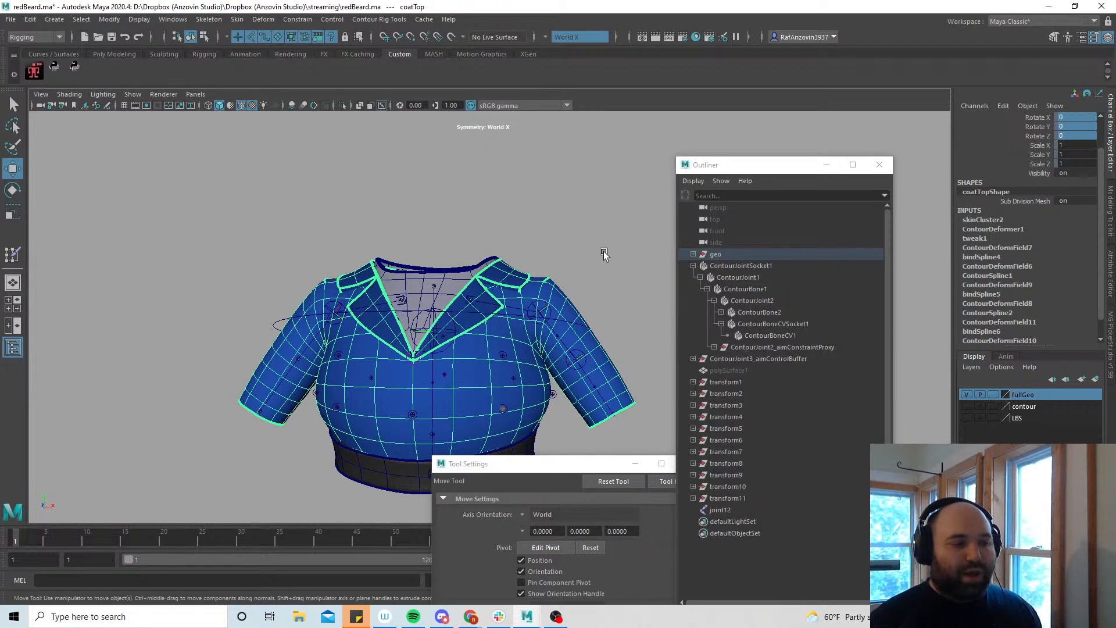
# Test the upper body deformation by slightly moving the control ContourJoint3_aimControl, and undo the move
pyautogui.keyDown('alt'); pyautogui.moveTo(578, 344); pyautogui.dragTo(571, 256, button='middle'); pyautogui.keyUp('alt')
pyautogui.keyDown('alt'); pyautogui.moveTo(471, 386); pyautogui.dragTo(481, 365); pyautogui.keyUp('alt')
pyautogui.keyDown('alt'); pyautogui.moveTo(448, 319); pyautogui.dragTo(467, 359, button='middle'); pyautogui.keyUp('alt')
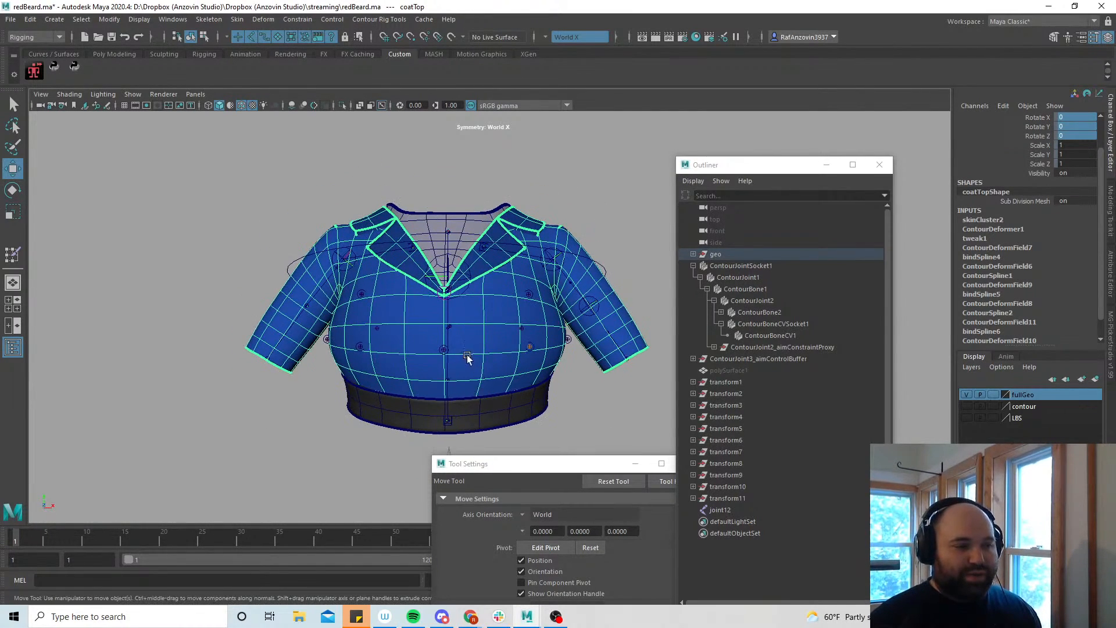
pyautogui.keyDown('alt'); pyautogui.moveTo(343, 267); pyautogui.dragTo(386, 286, button='right'); pyautogui.keyUp('alt')
pyautogui.click(259, 248)
pyautogui.moveTo(444, 265)
pyautogui.mouseDown()
pyautogui.moveTo(509, 265)
pyautogui.moveTo(372, 254)
pyautogui.moveTo(431, 265)
pyautogui.mouseUp()
pyautogui.hotkey('ctrl', 'z')
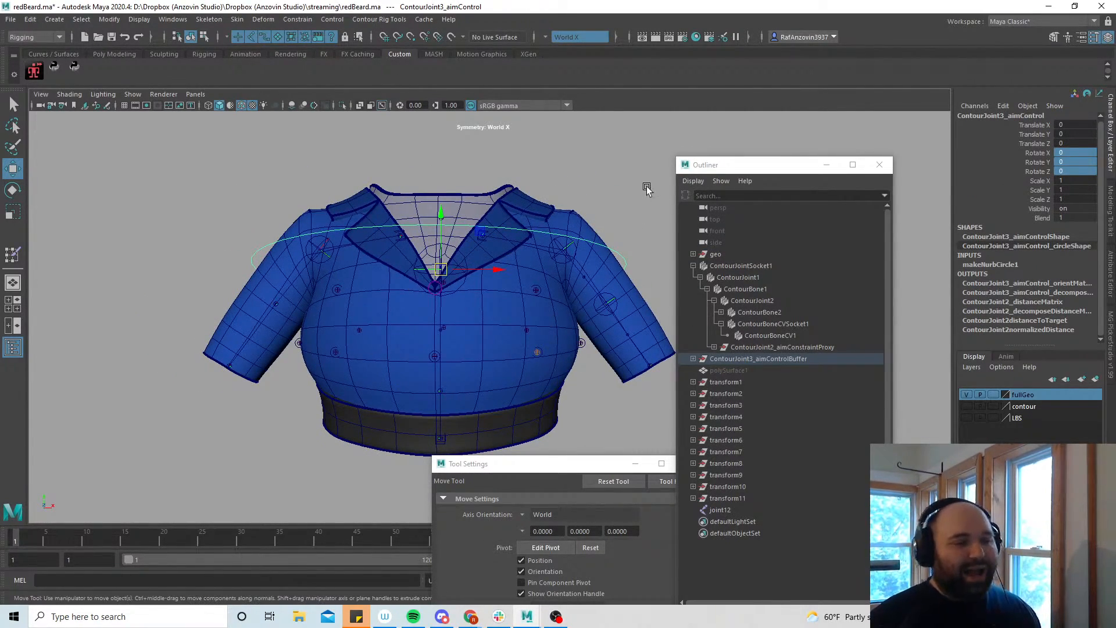
# Switch to the Select tool and select ContourJointSocket1 to examine the Contour joint chain inside the coat
pyautogui.click(13, 104)
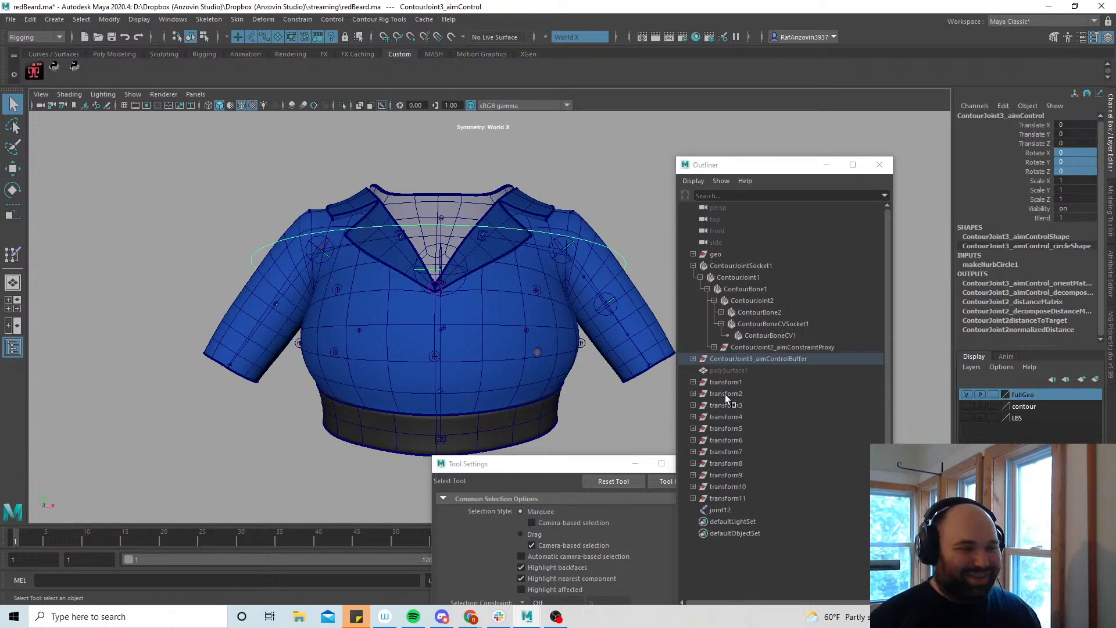
pyautogui.click(592, 388)
pyautogui.keyDown('alt'); pyautogui.moveTo(501, 444); pyautogui.dragTo(515, 419, button='middle'); pyautogui.keyUp('alt')
pyautogui.click(446, 423)
pyautogui.keyDown('alt'); pyautogui.moveTo(515, 419); pyautogui.dragTo(521, 408); pyautogui.keyUp('alt')
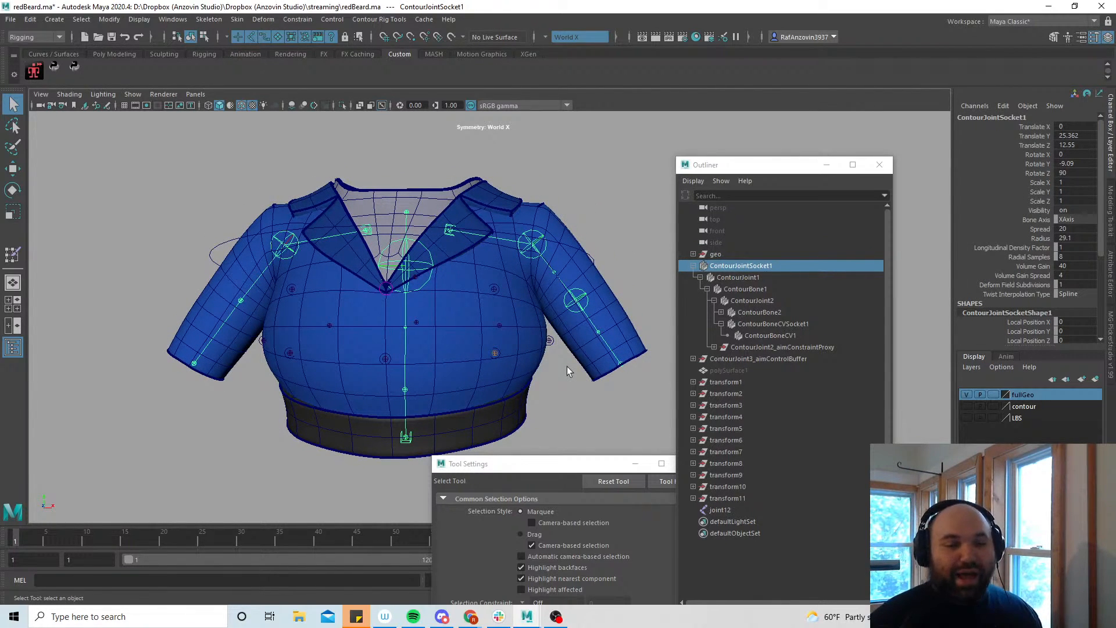
pyautogui.keyDown('alt'); pyautogui.moveTo(574, 406); pyautogui.dragTo(586, 261); pyautogui.keyUp('alt')
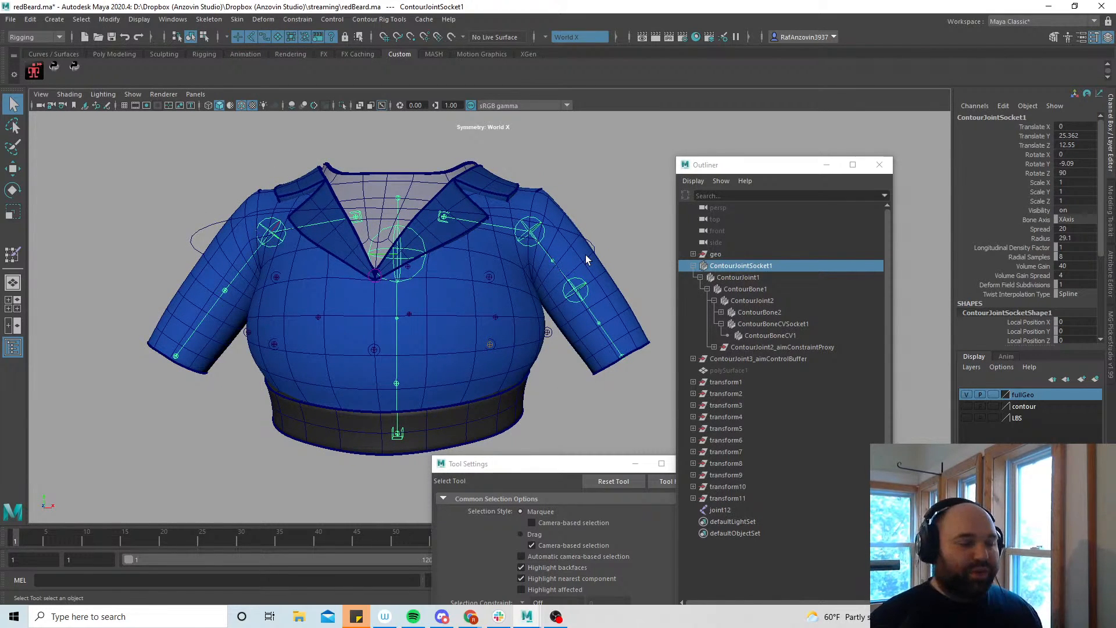
pyautogui.keyDown('alt'); pyautogui.moveTo(558, 387); pyautogui.dragTo(541, 373, button='middle'); pyautogui.keyUp('alt')
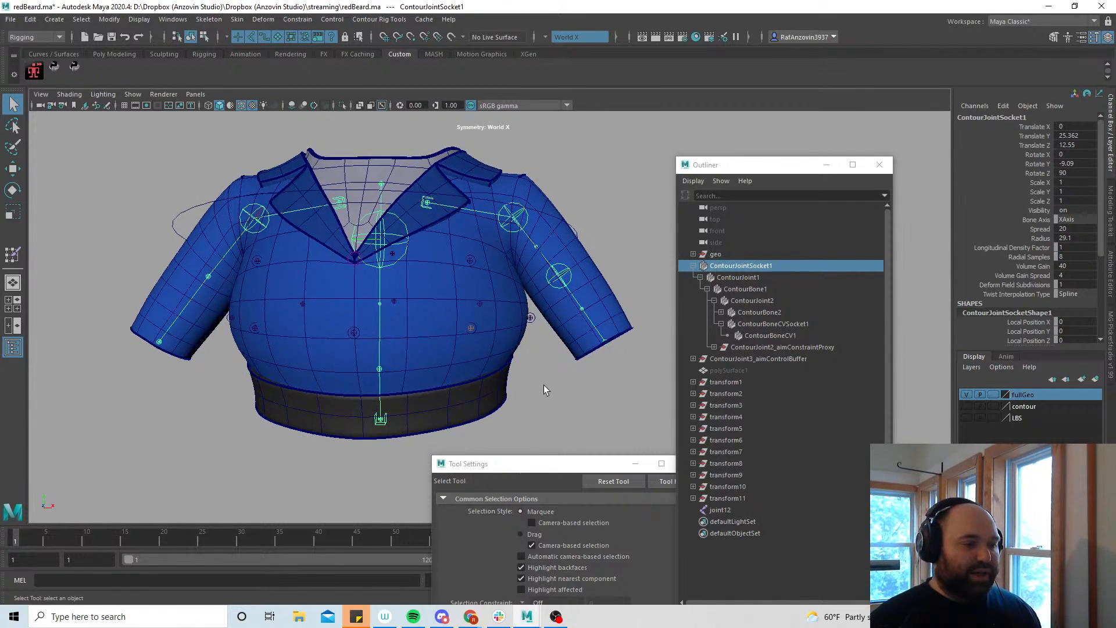
pyautogui.moveTo(544, 385)
pyautogui.keyDown('alt'); pyautogui.mouseDown()
pyautogui.moveTo(530, 363)
pyautogui.moveTo(538, 369)
pyautogui.mouseUp(); pyautogui.keyUp('alt')
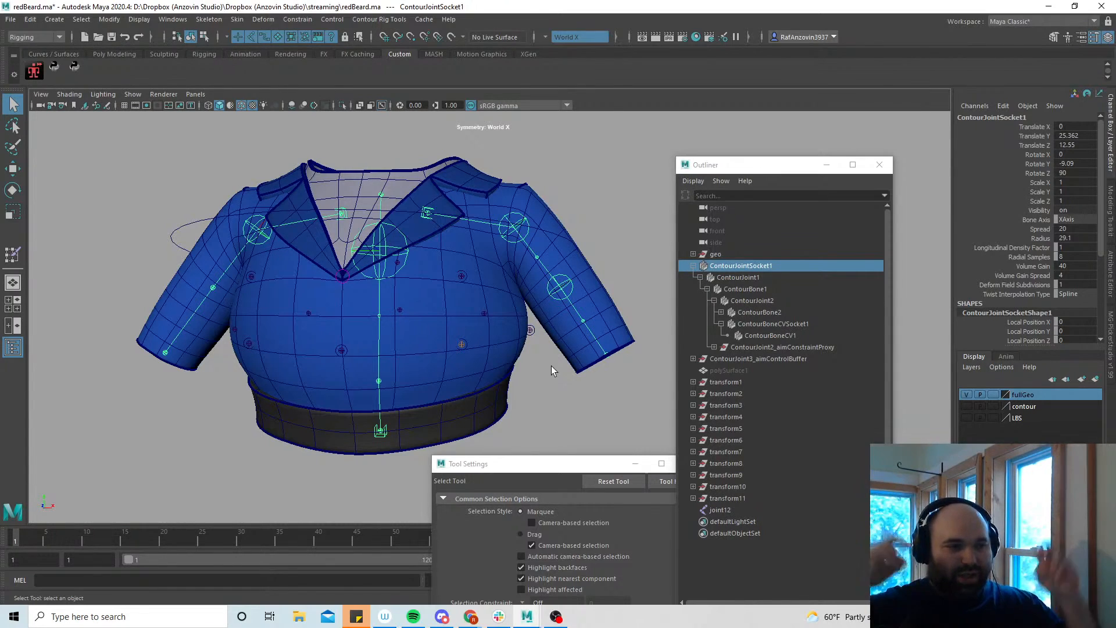
pyautogui.click(596, 244)
pyautogui.moveTo(524, 388)
pyautogui.keyDown('alt'); pyautogui.mouseDown()
pyautogui.moveTo(543, 406)
pyautogui.moveTo(531, 393)
pyautogui.moveTo(525, 403)
pyautogui.moveTo(525, 388)
pyautogui.moveTo(532, 398)
pyautogui.mouseUp(); pyautogui.keyUp('alt')
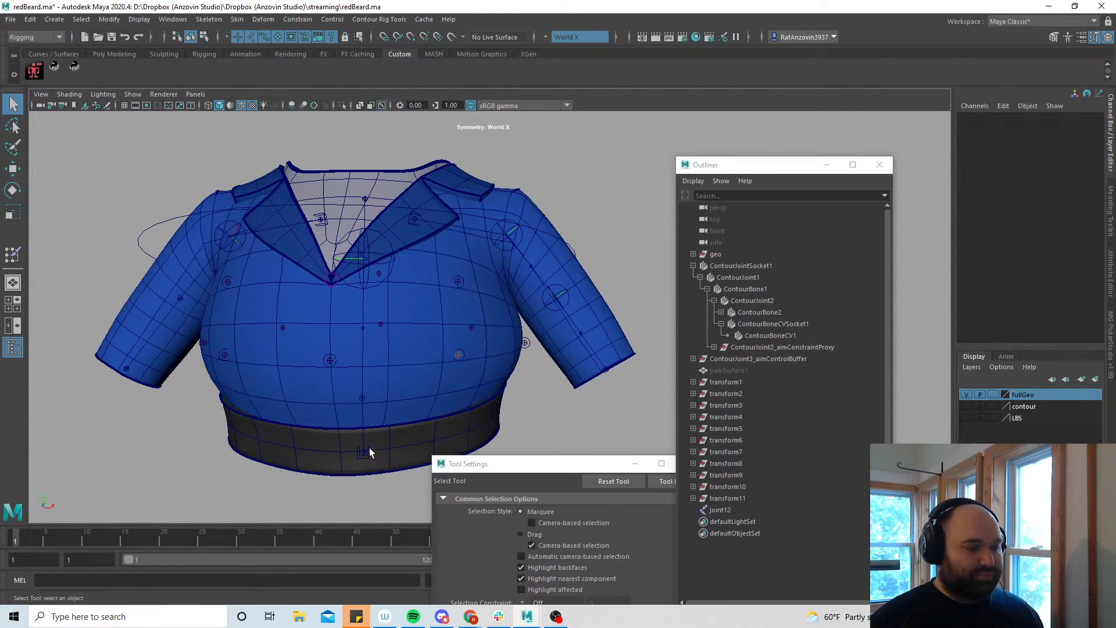
pyautogui.click(369, 448)
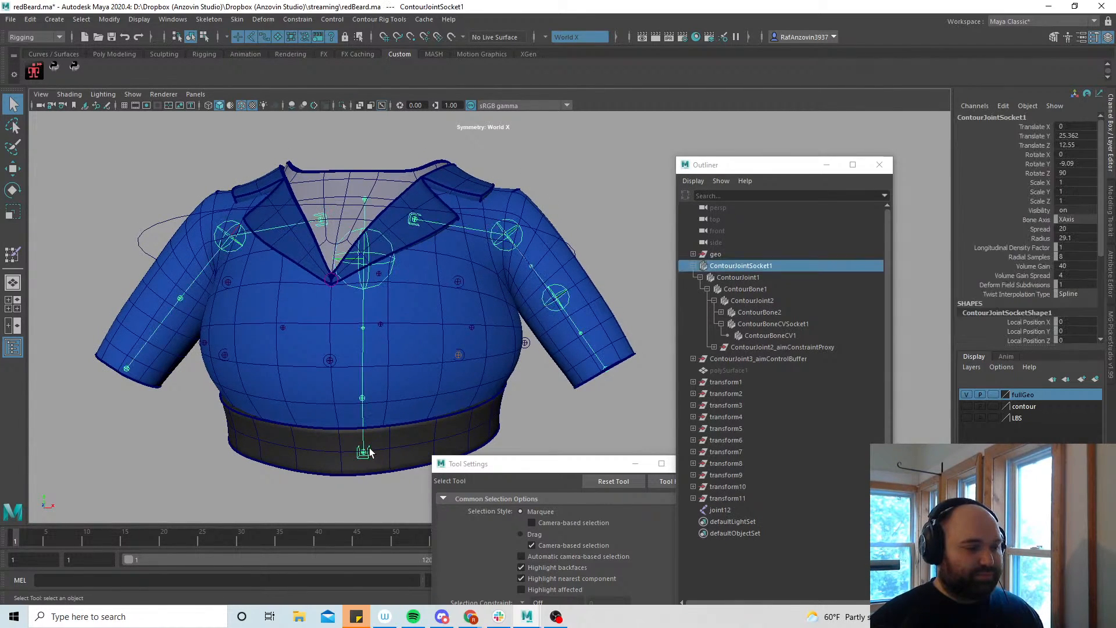
pyautogui.keyDown('shift'); pyautogui.click(733, 382); pyautogui.keyUp('shift')
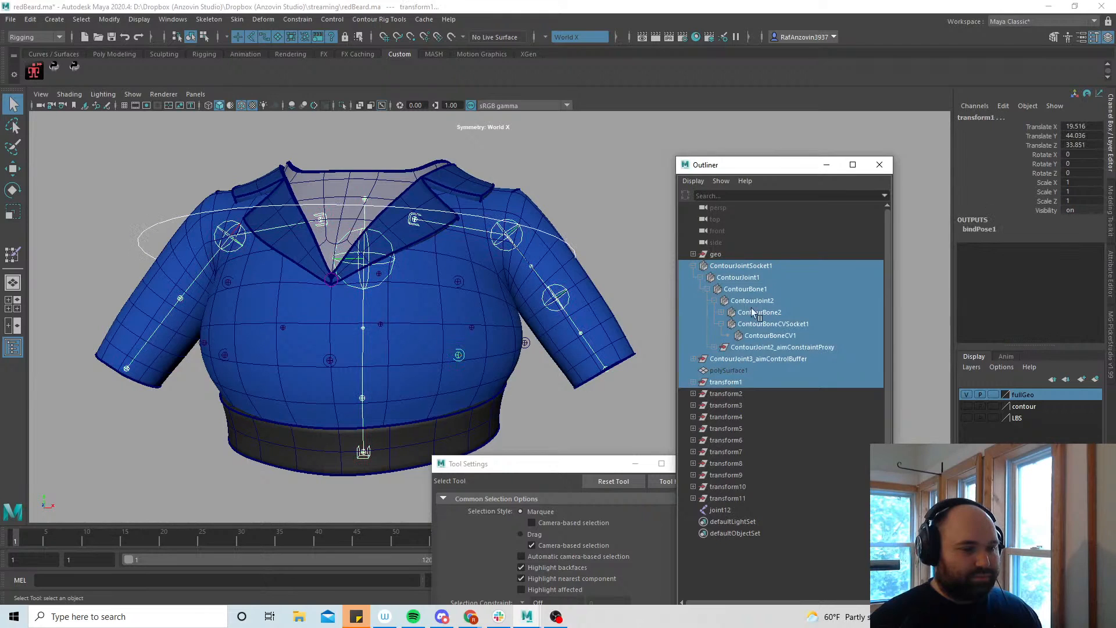
pyautogui.click(552, 428)
# Create a Contour Deform Field Constraint with ContourJointSocket1 and transform1 selected together, keeping the Contour tools list open as a floating window
pyautogui.click(371, 451)
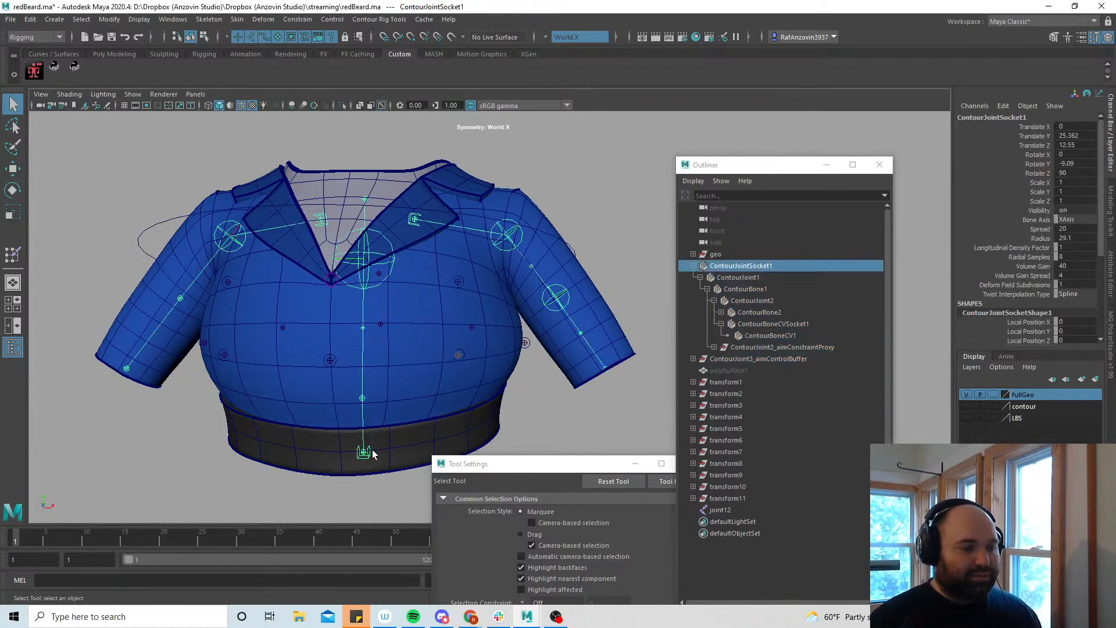
pyautogui.keyDown('ctrl'); pyautogui.click(753, 382); pyautogui.keyUp('ctrl')
pyautogui.keyDown('alt'); pyautogui.moveTo(538, 414); pyautogui.dragTo(551, 379); pyautogui.keyUp('alt')
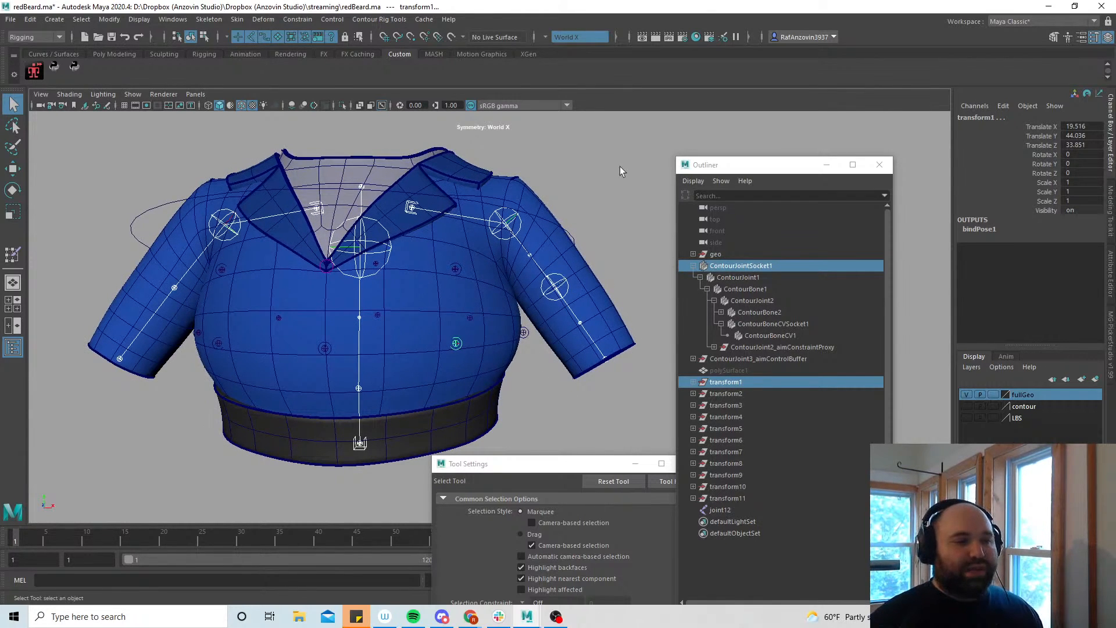
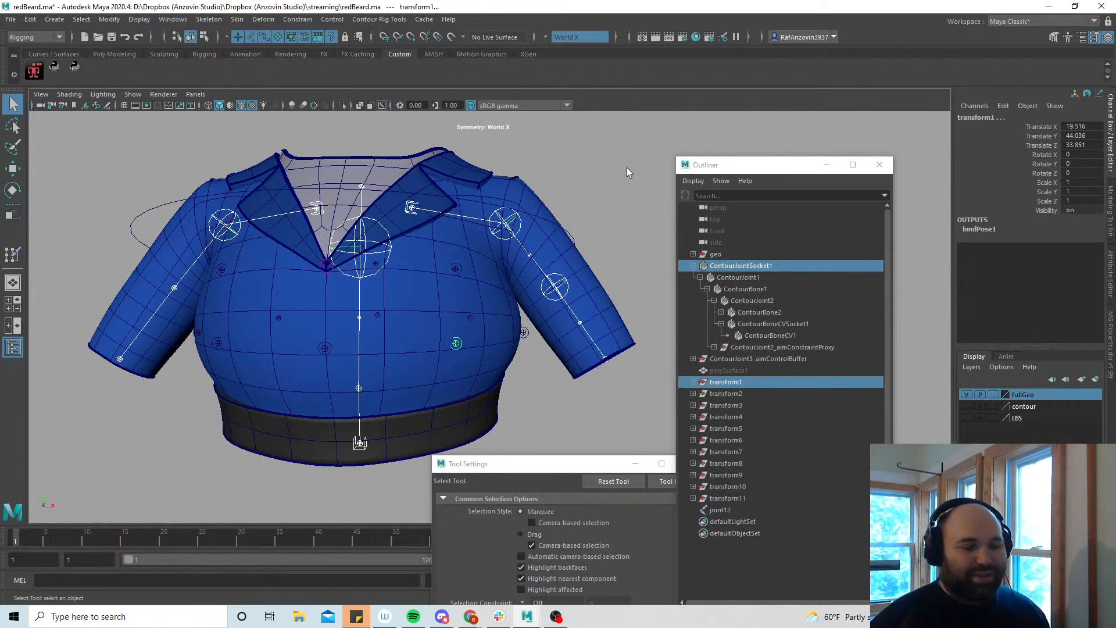
pyautogui.moveTo(634, 243)
pyautogui.keyDown('alt'); pyautogui.mouseDown()
pyautogui.moveTo(623, 249)
pyautogui.moveTo(627, 222)
pyautogui.mouseUp(); pyautogui.keyUp('alt')
pyautogui.click(376, 20)
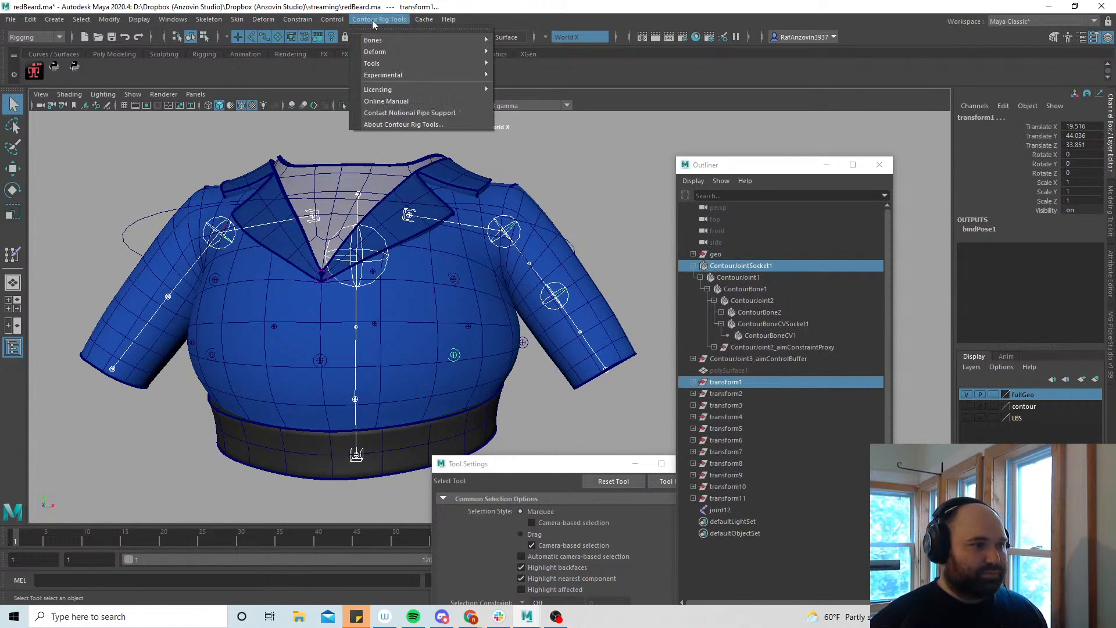
pyautogui.moveTo(383, 52)
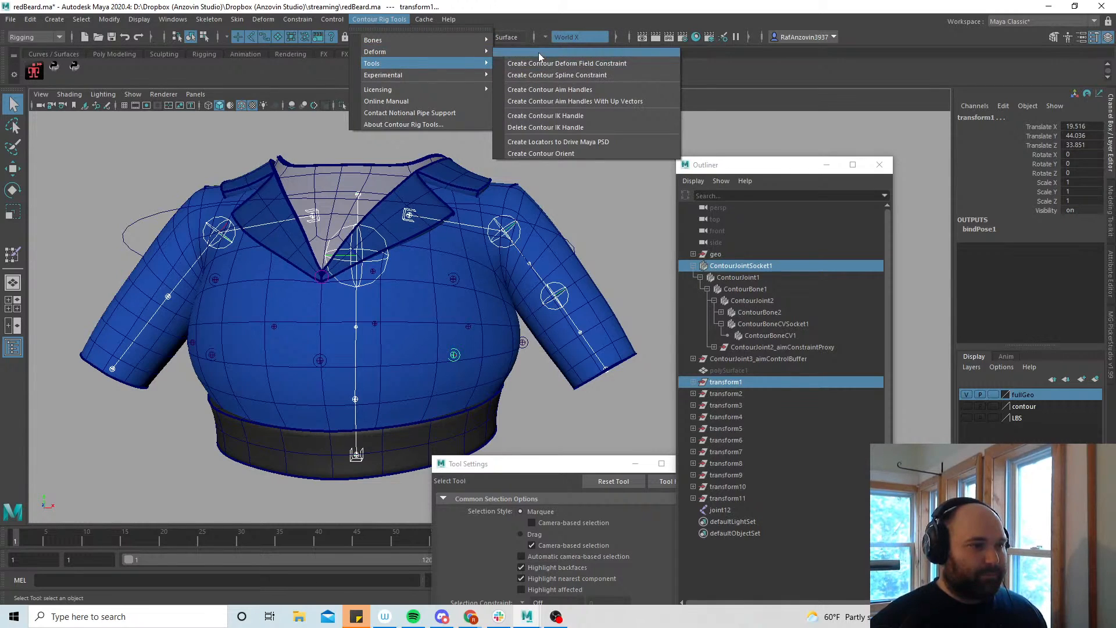
pyautogui.click(540, 58)
pyautogui.moveTo(600, 47)
pyautogui.mouseDown()
pyautogui.moveTo(628, 50)
pyautogui.moveTo(610, 43)
pyautogui.mouseUp()
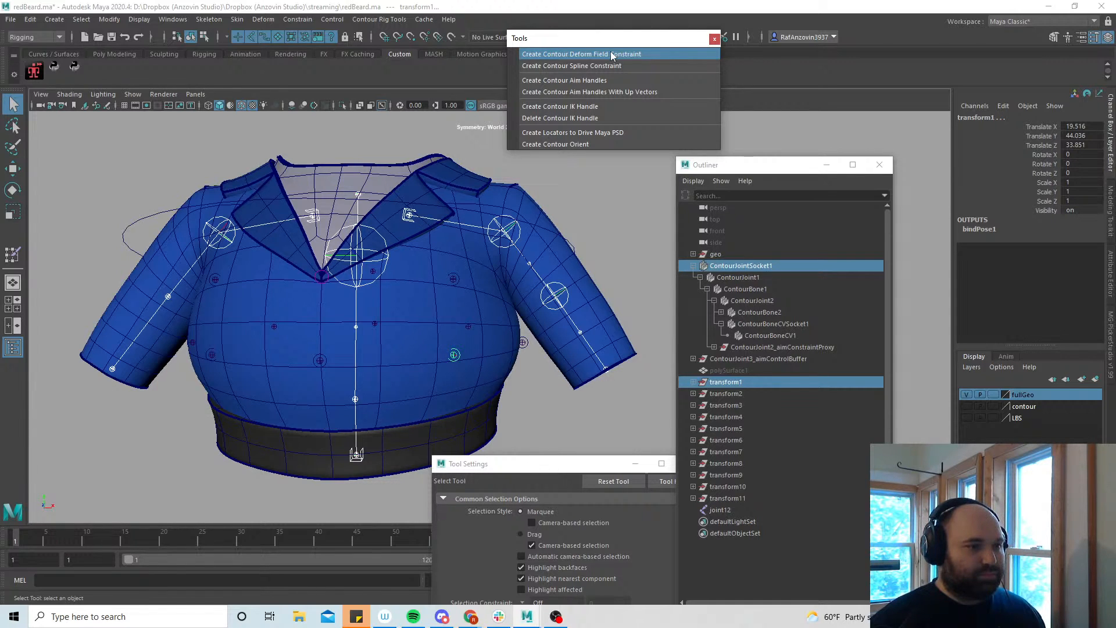
pyautogui.click(613, 54)
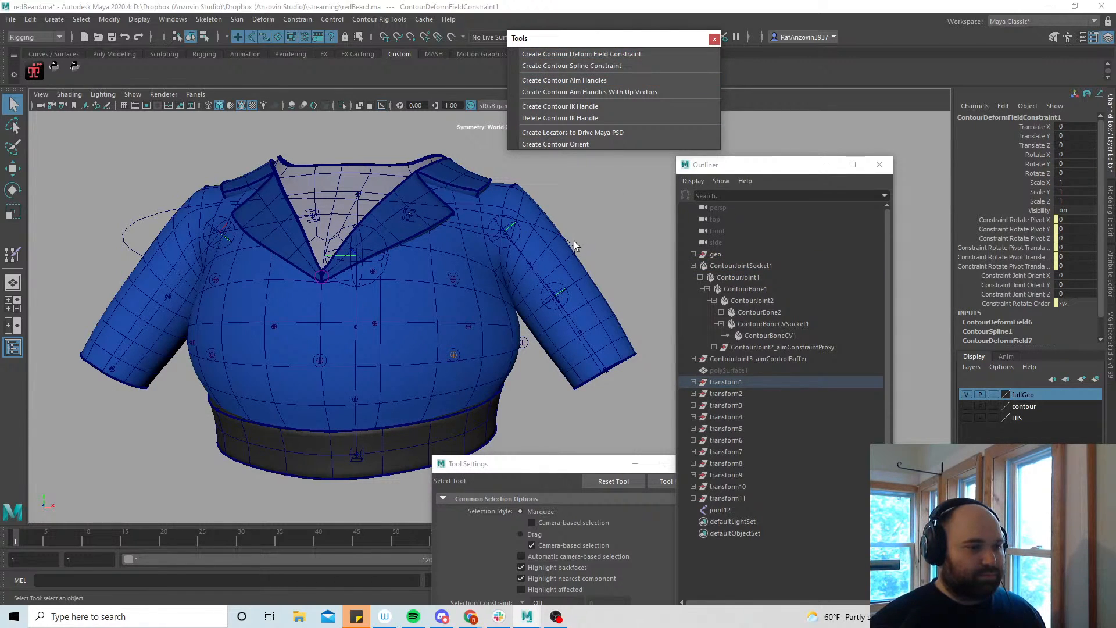
# Test how the constrained transform1 control follows the body by moving ContourJoint3_aimControl, and undo the moves
pyautogui.click(575, 242)
pyautogui.press('w')
pyautogui.moveTo(361, 250); pyautogui.dragTo(403, 224)
pyautogui.hotkey('ctrl', 'z')
pyautogui.keyDown('alt'); pyautogui.moveTo(475, 330); pyautogui.dragTo(463, 304); pyautogui.keyUp('alt')
pyautogui.keyDown('alt'); pyautogui.moveTo(463, 305); pyautogui.dragTo(500, 334, button='right'); pyautogui.keyUp('alt')
pyautogui.keyDown('alt'); pyautogui.moveTo(500, 334); pyautogui.dragTo(469, 296, button='middle'); pyautogui.keyUp('alt')
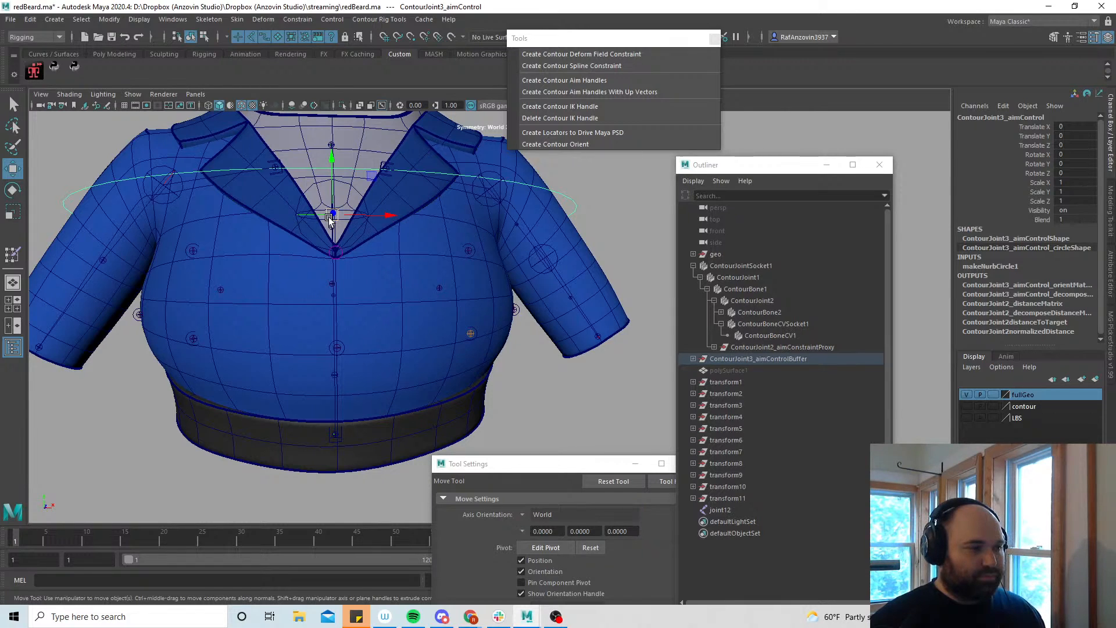
pyautogui.moveTo(329, 219); pyautogui.dragTo(418, 241)
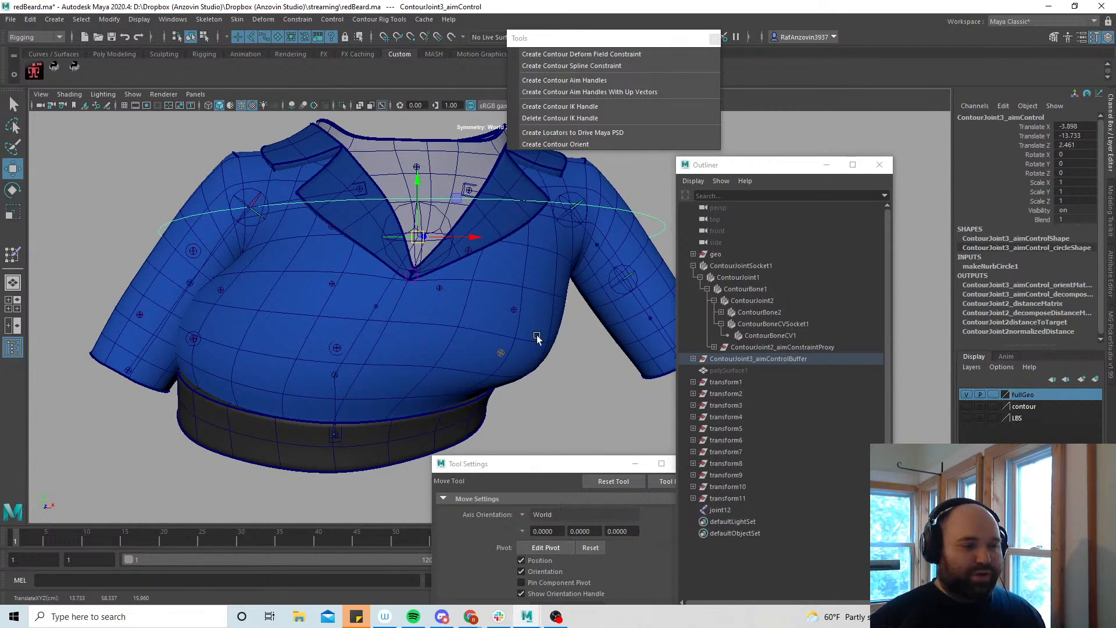
pyautogui.hotkey('ctrl', 'z')
# Disable the skin deformation on coatTop by setting skinCluster2's Envelope to 0, and clear the selection
pyautogui.click(493, 304)
pyautogui.moveTo(749, 165); pyautogui.dragTo(769, 245)
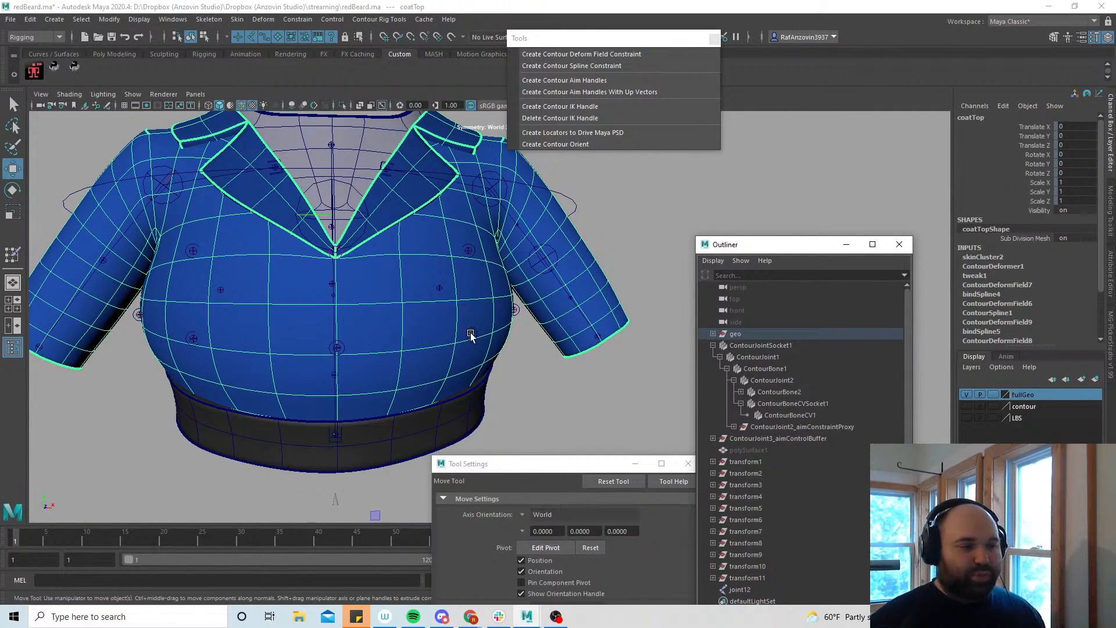
pyautogui.click(999, 256)
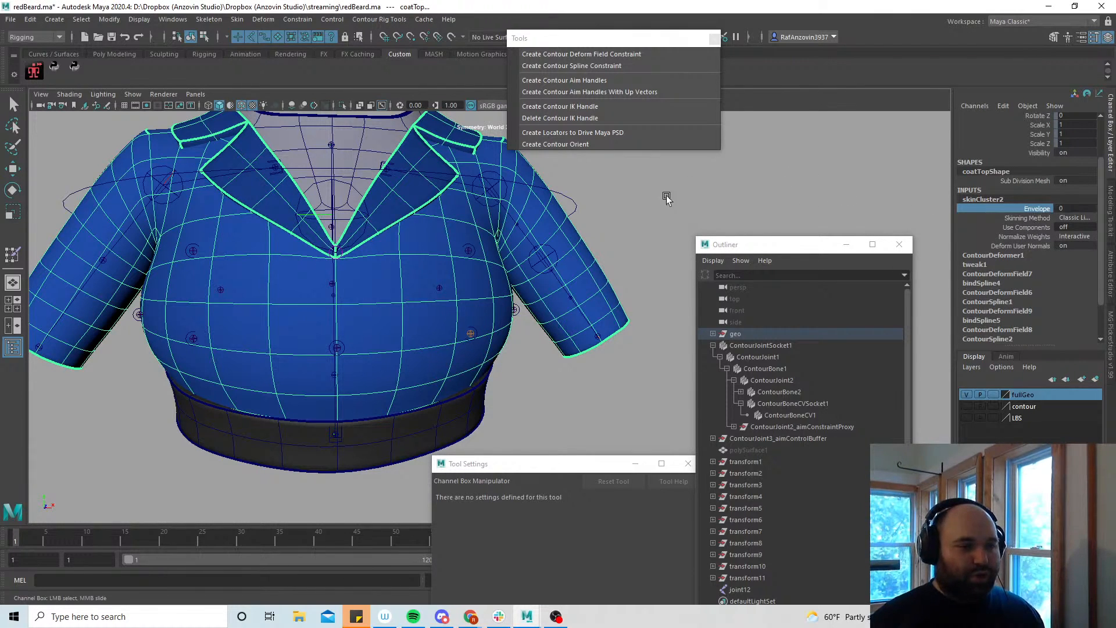
pyautogui.click(602, 218)
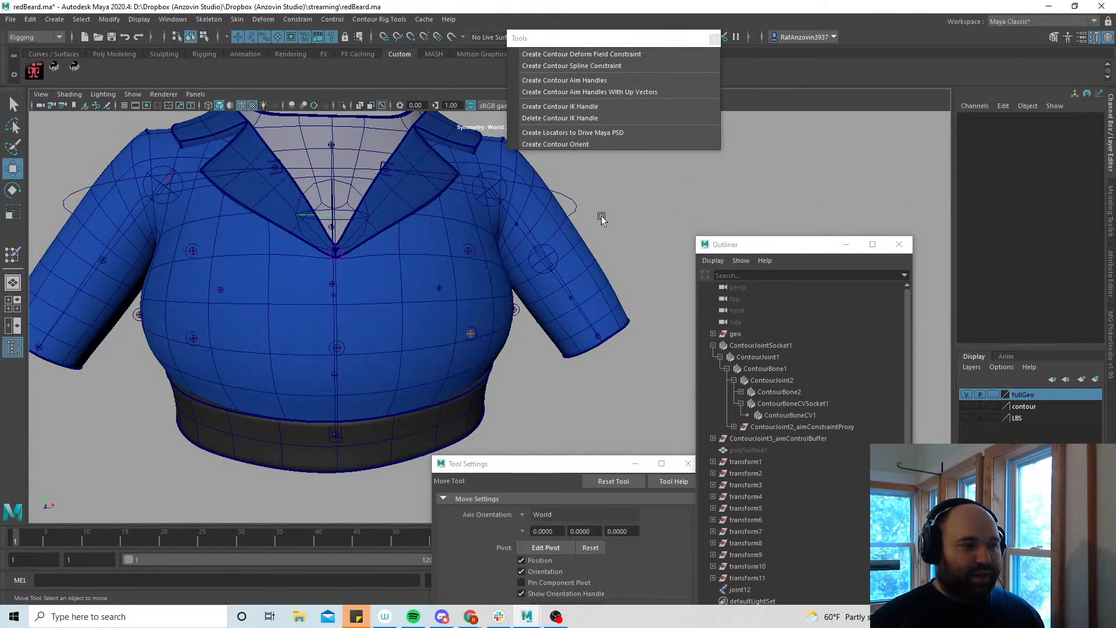
# Test the coat with skinCluster2 disabled by moving ContourJoint3_aimControl, undo the move, and clear the selection
pyautogui.click(567, 198)
pyautogui.moveTo(334, 215); pyautogui.dragTo(372, 204)
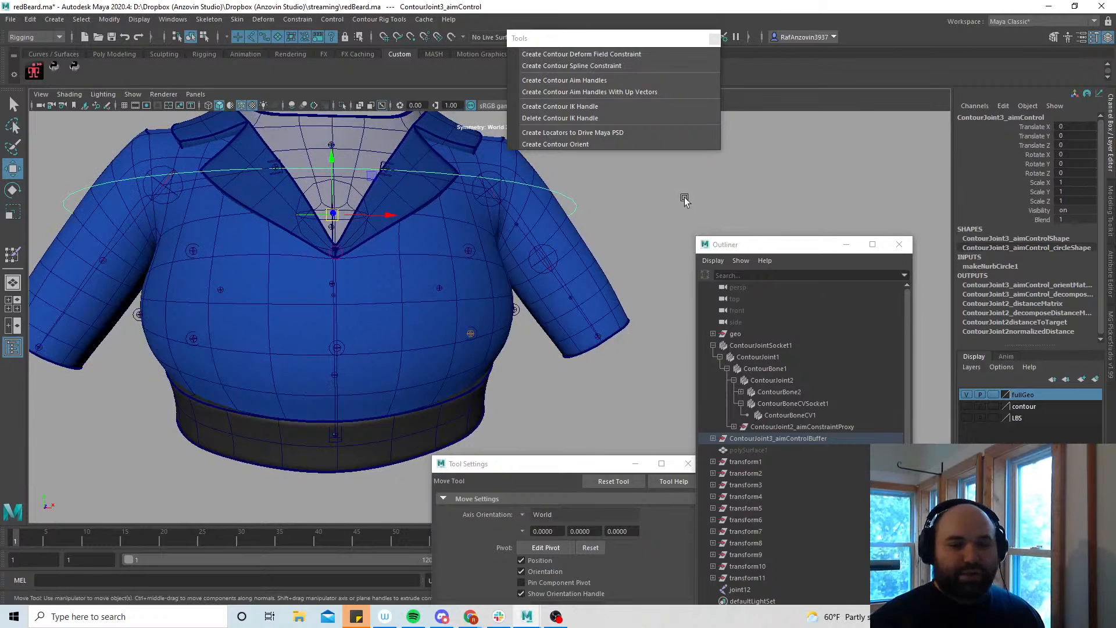
pyautogui.click(679, 193)
pyautogui.keyDown('alt'); pyautogui.moveTo(569, 304); pyautogui.dragTo(576, 317, button='middle'); pyautogui.keyUp('alt')
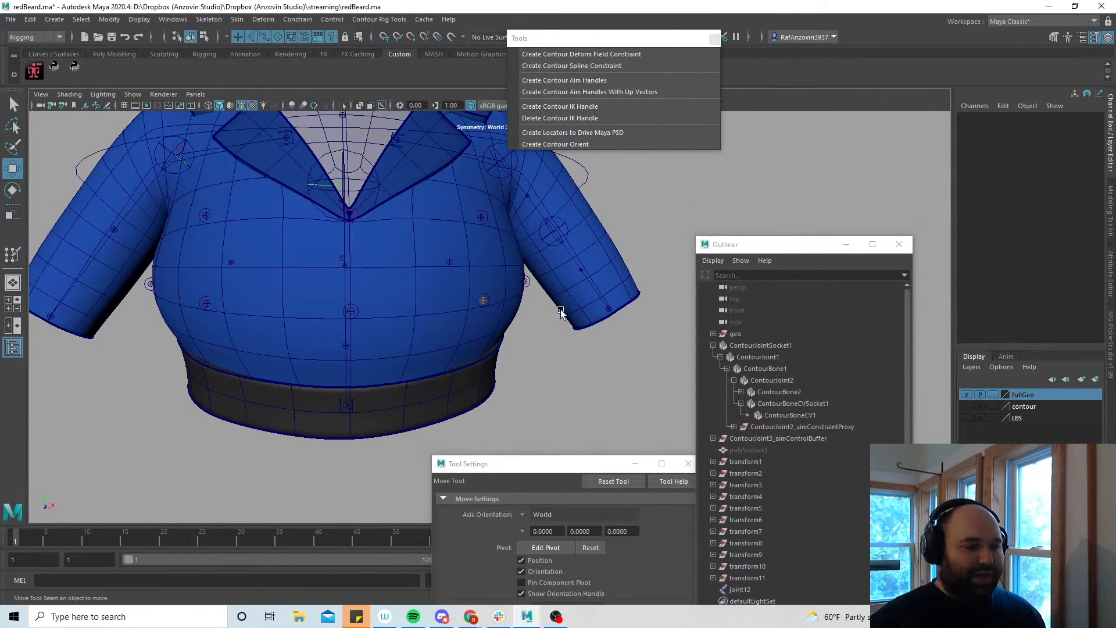
pyautogui.keyDown('alt'); pyautogui.moveTo(506, 309); pyautogui.dragTo(514, 339, button='middle'); pyautogui.keyUp('alt')
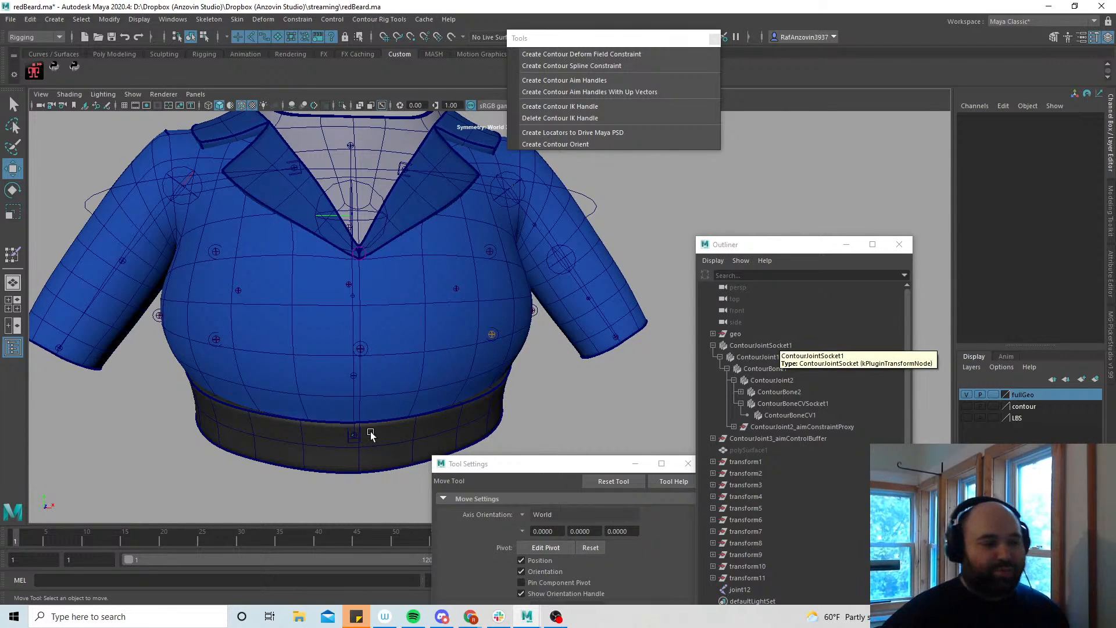
# Select ContourJointSocket1, open the Script Editor, and delete the old Python code below the line jnt.setParent(ctrl)
pyautogui.click(354, 445)
pyautogui.click(1102, 580)
pyautogui.moveTo(930, 398); pyautogui.dragTo(923, 133)
pyautogui.click(737, 525)
pyautogui.moveTo(853, 564); pyautogui.dragTo(618, 500)
pyautogui.press('BackSpace')
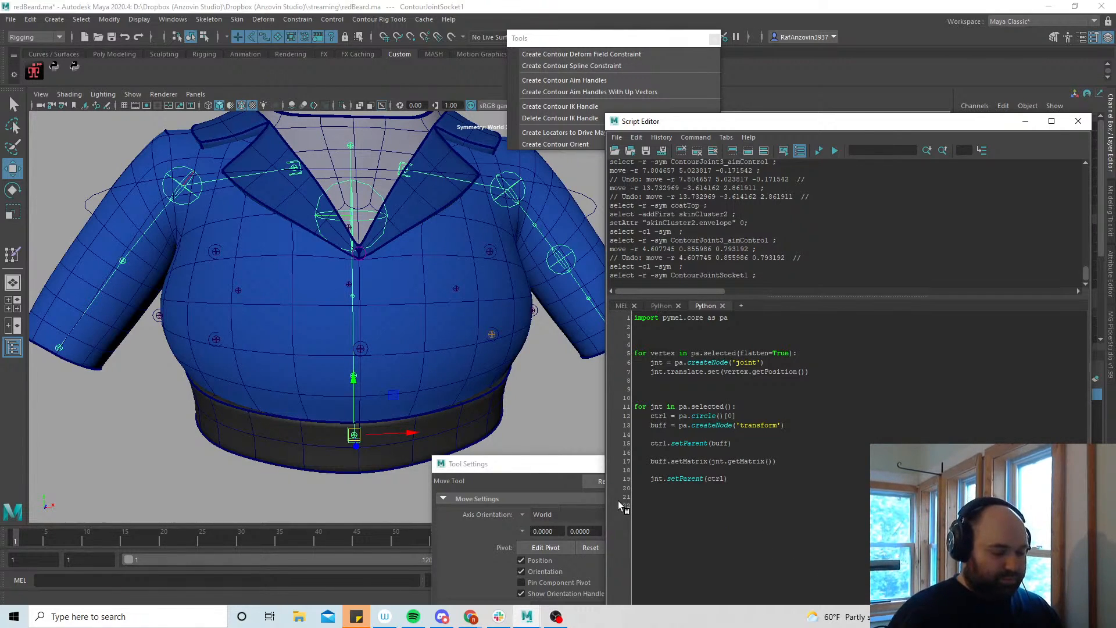
# Add the Python line socket = pa.selected()[0] and run only that line to store the selected socket
pyautogui.write('socket = pa.select')
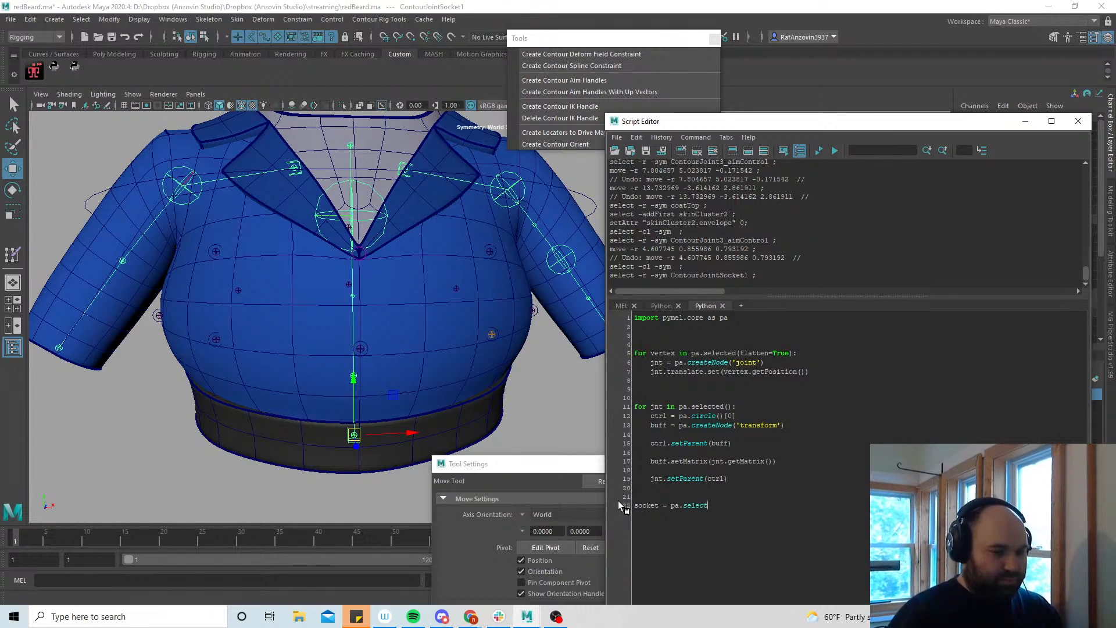
pyautogui.write('ed()[0')
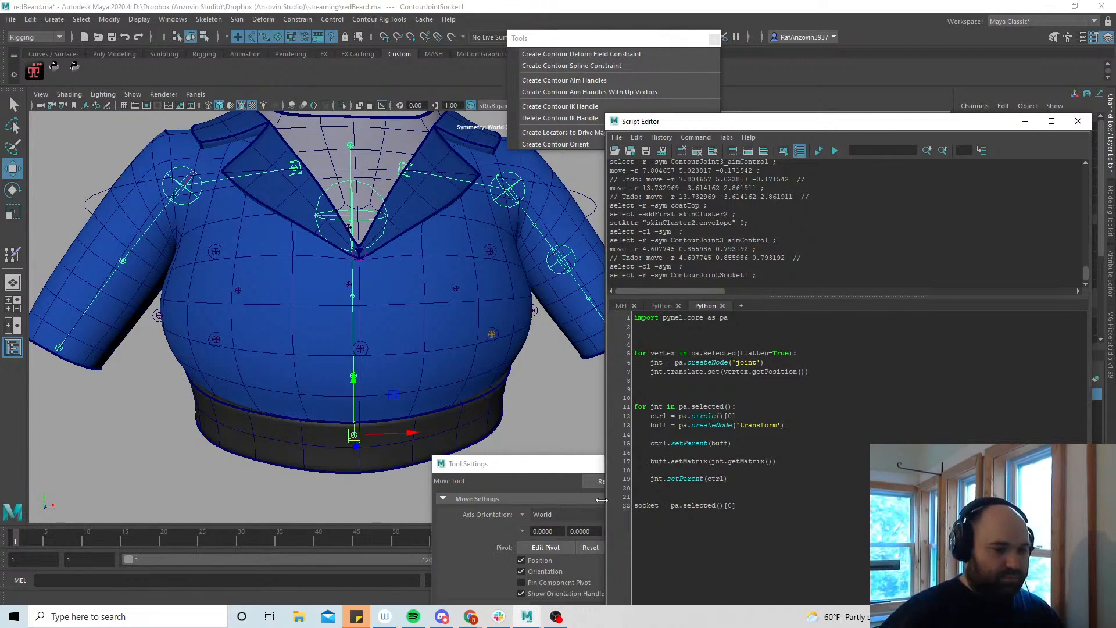
pyautogui.moveTo(752, 505); pyautogui.dragTo(629, 507)
pyautogui.hotkey('ctrl', 'Return')
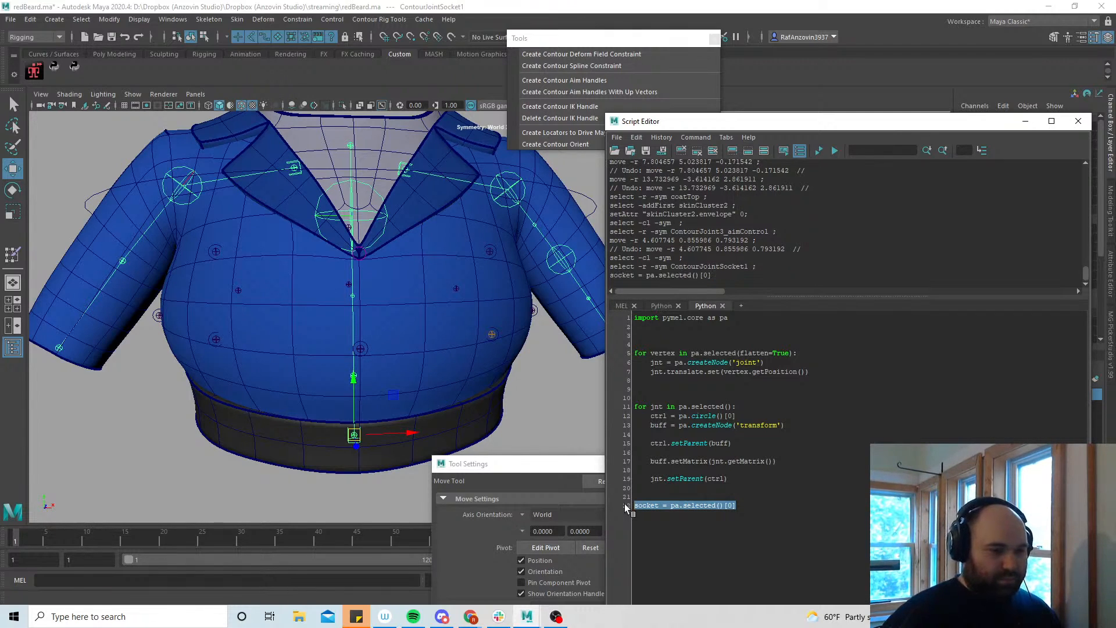
# Add the Python line import Contourlib.predeprecatedapi below the socket assignment and run only that line
pyautogui.click(756, 516)
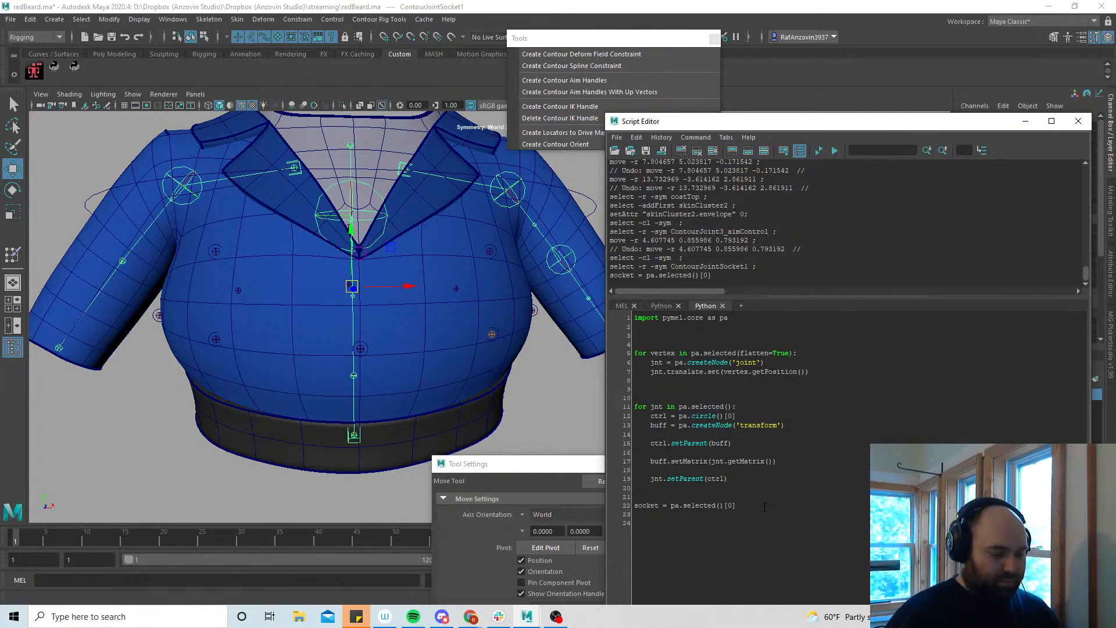
pyautogui.write('import')
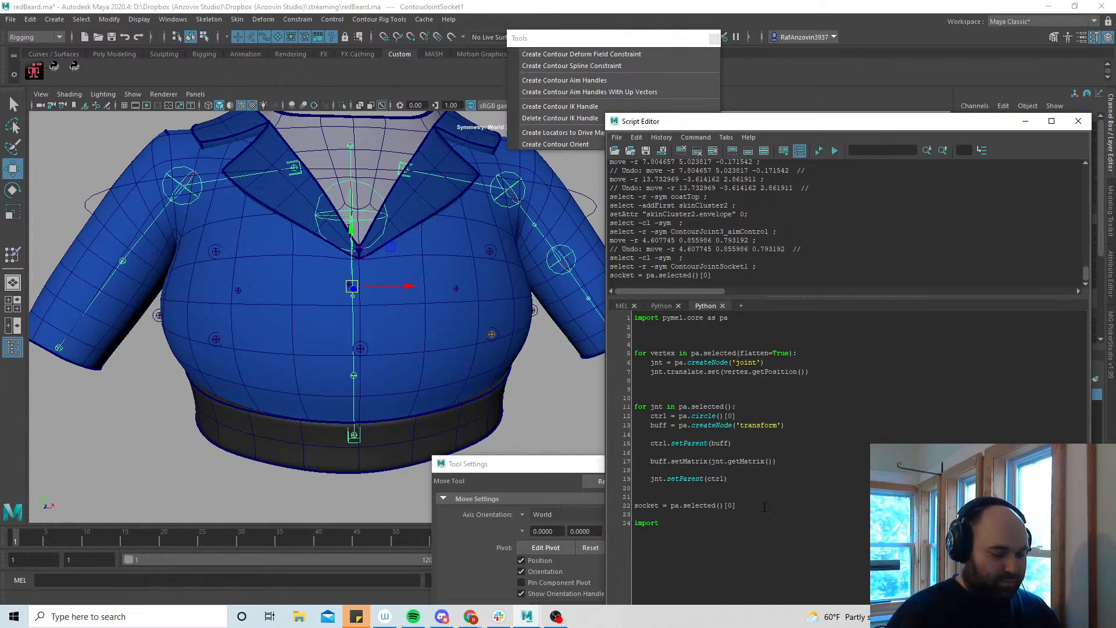
pyautogui.write(' Contour')
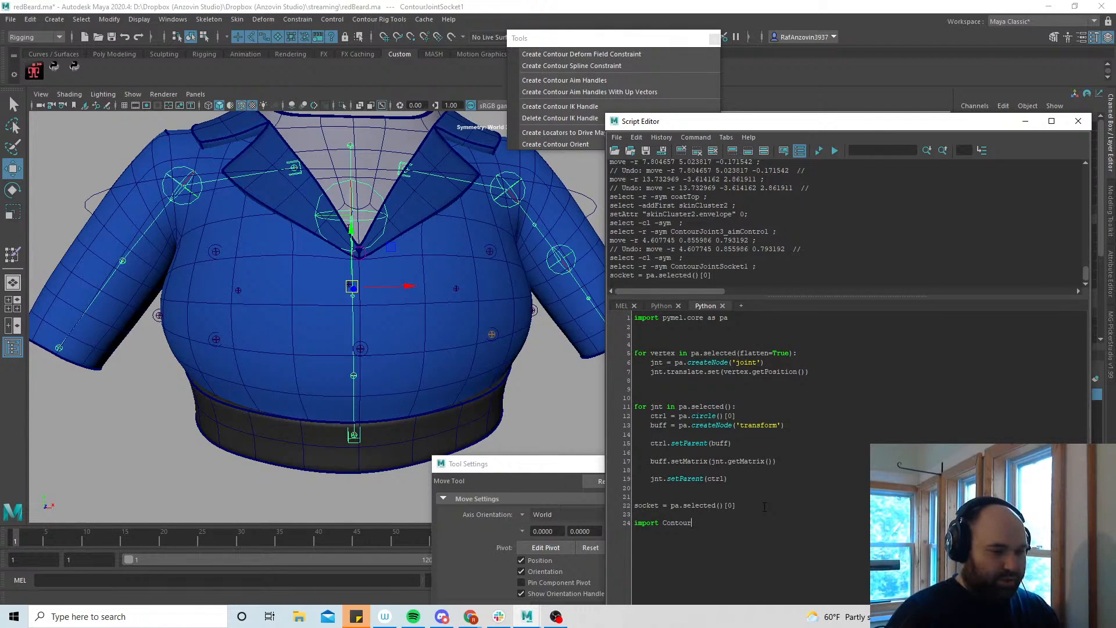
pyautogui.write('lib.')
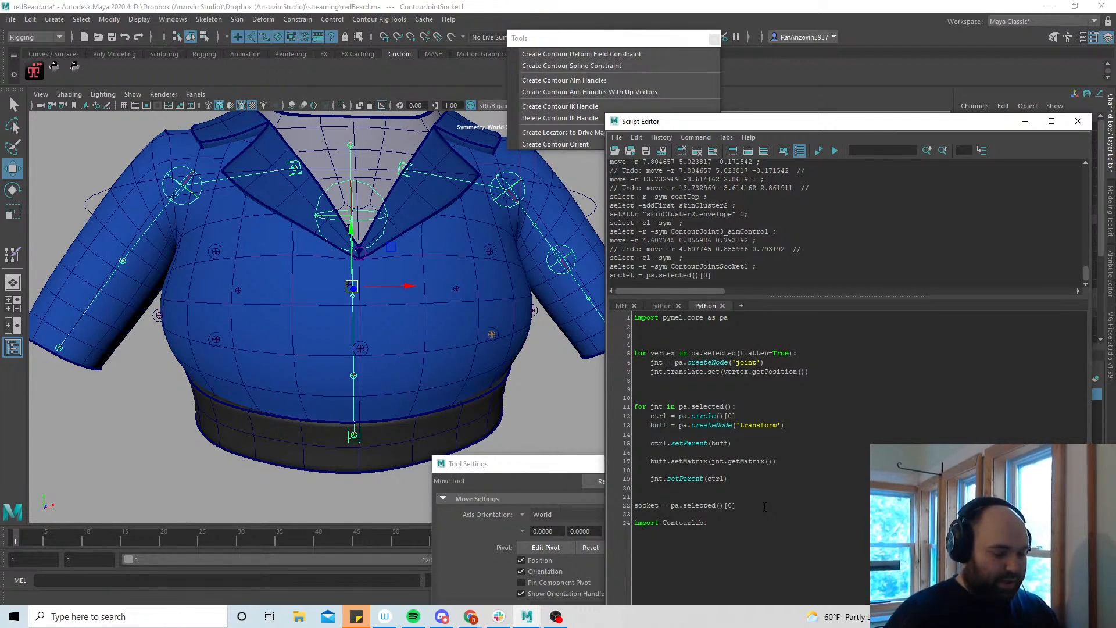
pyautogui.write('predeprec')
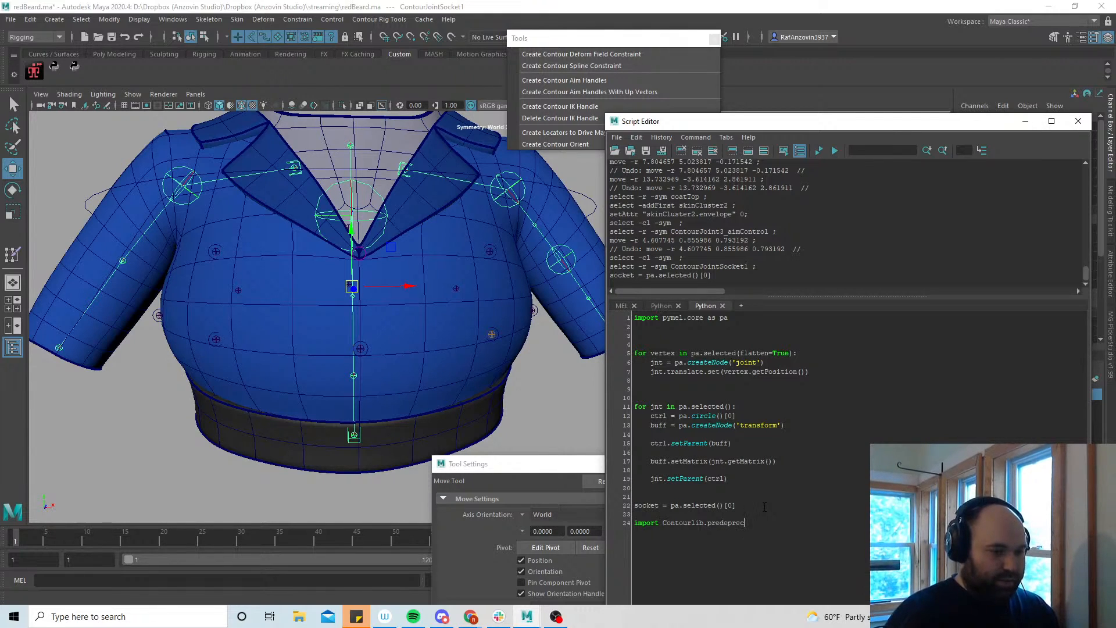
pyautogui.write('atedapi')
pyautogui.moveTo(779, 523); pyautogui.dragTo(615, 523)
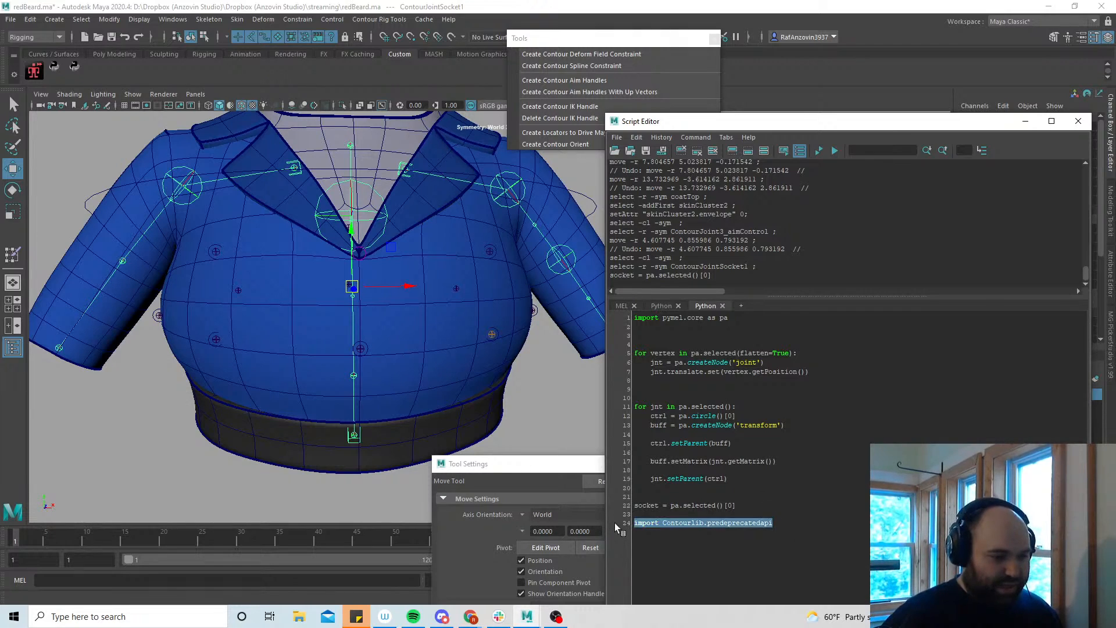
pyautogui.hotkey('ctrl', 'Return')
# Correct the import line to import Contourlib.predeprecatedAPI as api and run only that line
pyautogui.click(817, 535)
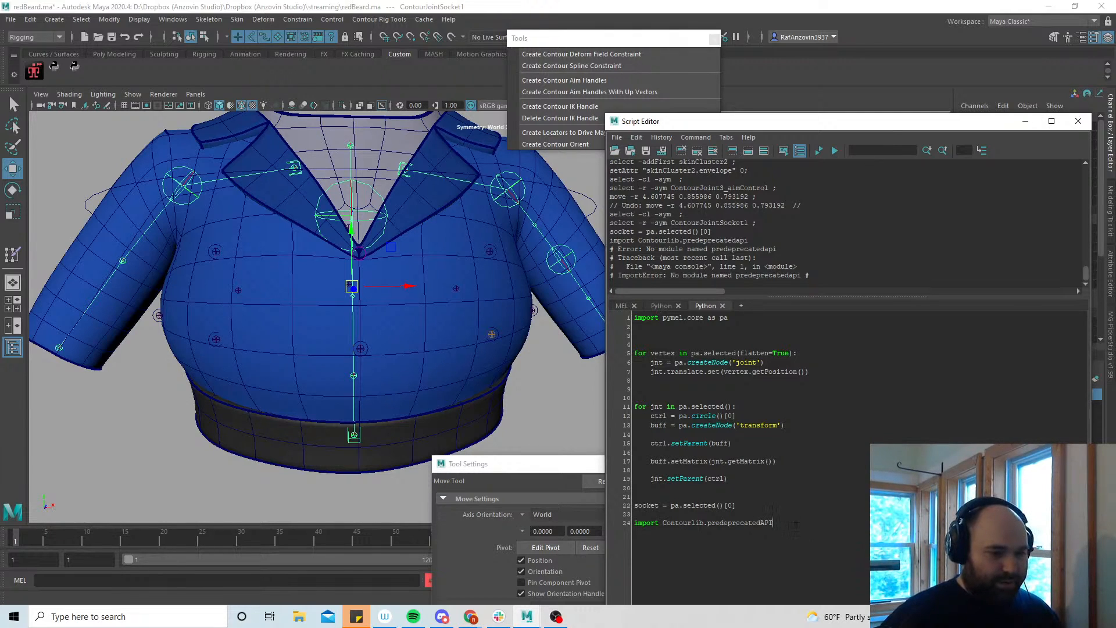
pyautogui.moveTo(796, 525); pyautogui.dragTo(609, 526)
pyautogui.hotkey('ctrl', 'Return')
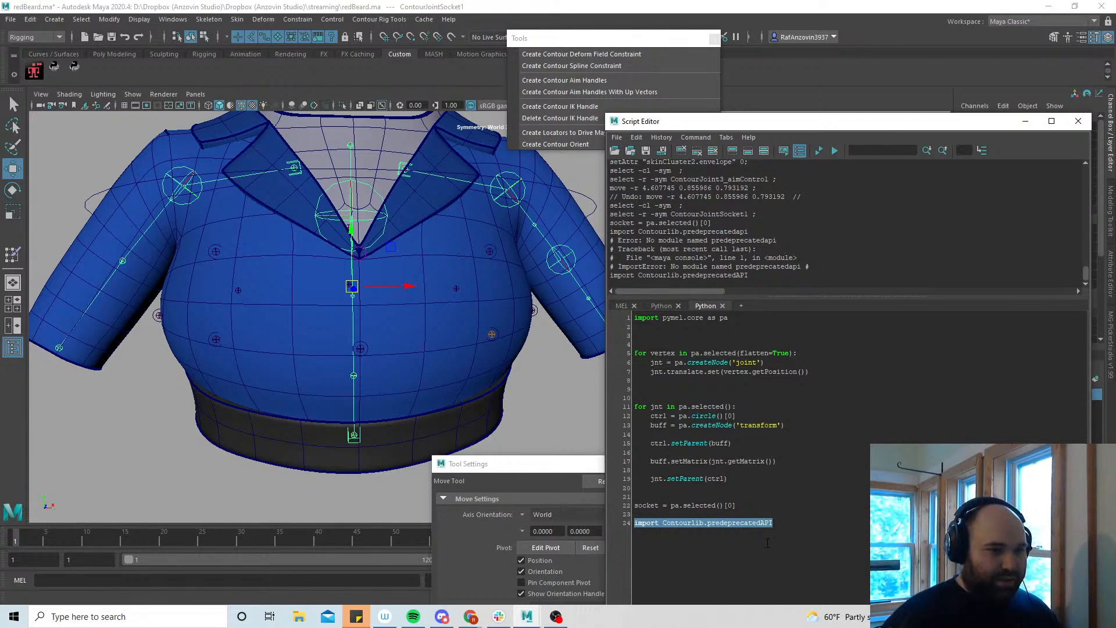
pyautogui.click(824, 536)
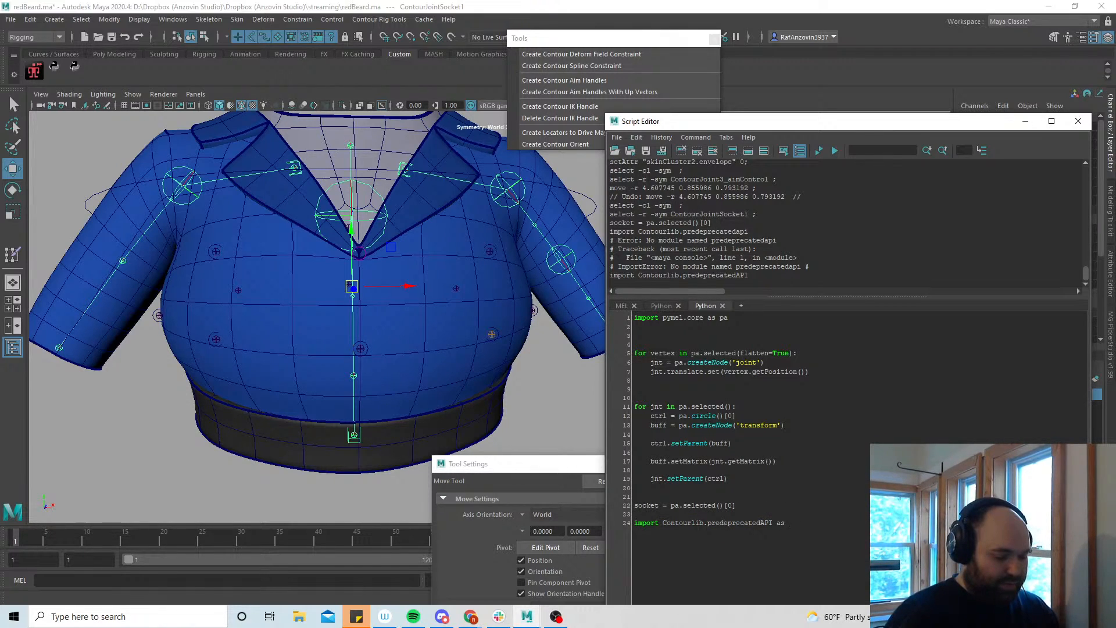
pyautogui.moveTo(801, 523); pyautogui.dragTo(595, 521)
pyautogui.hotkey('ctrl', 'Return')
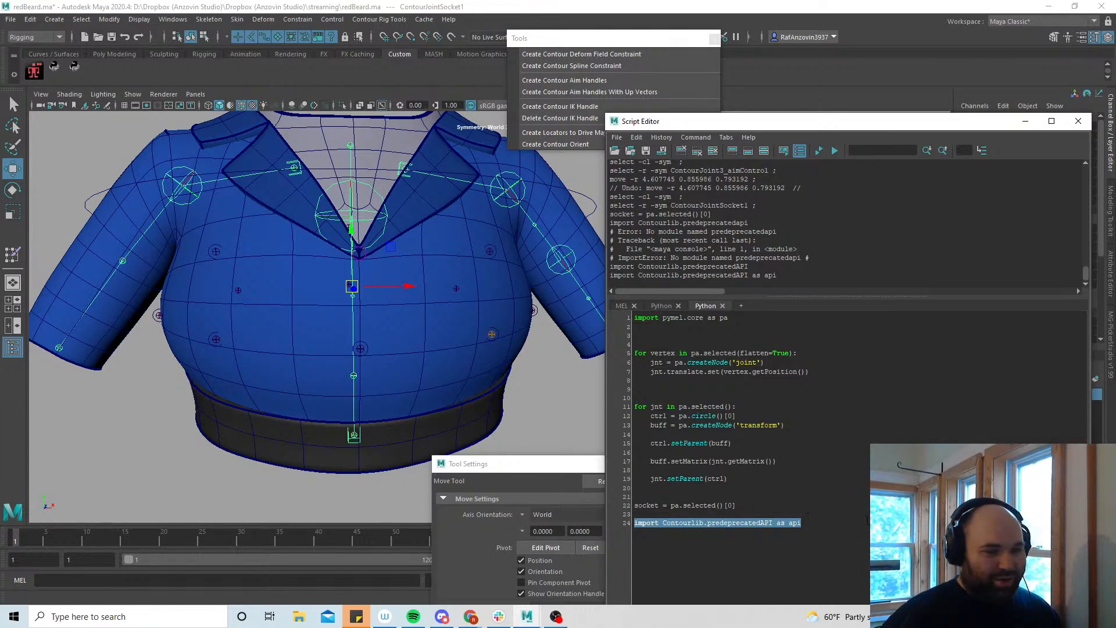
# Begin a new Python line below the import with the partial call api.createDeform
pyautogui.click(809, 525)
pyautogui.press('Return')
pyautogui.press('Return')
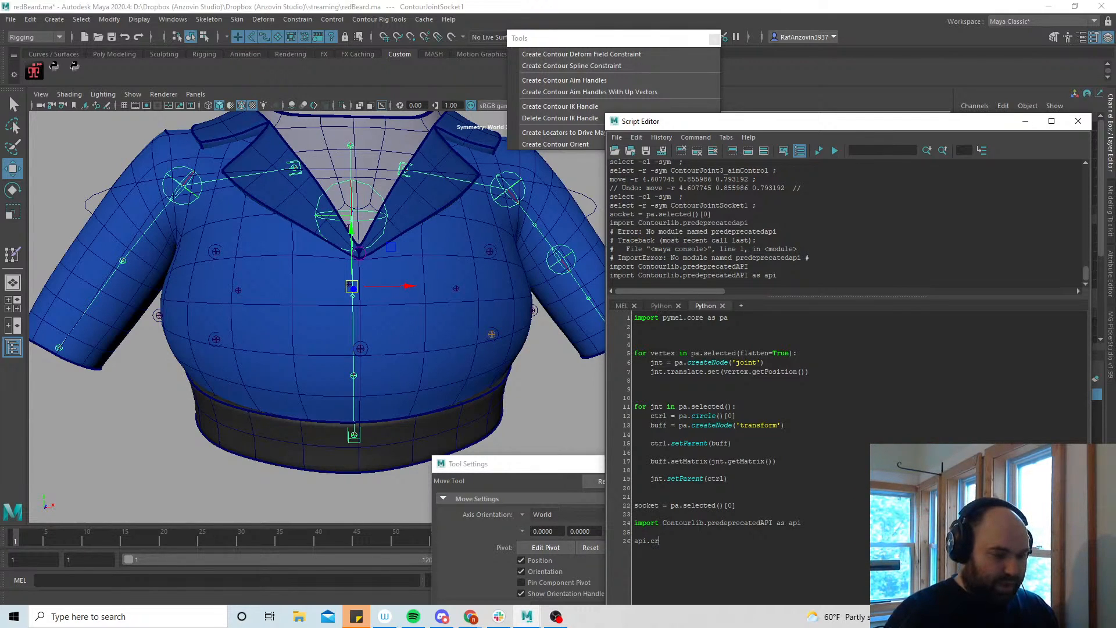
pyautogui.write('m')
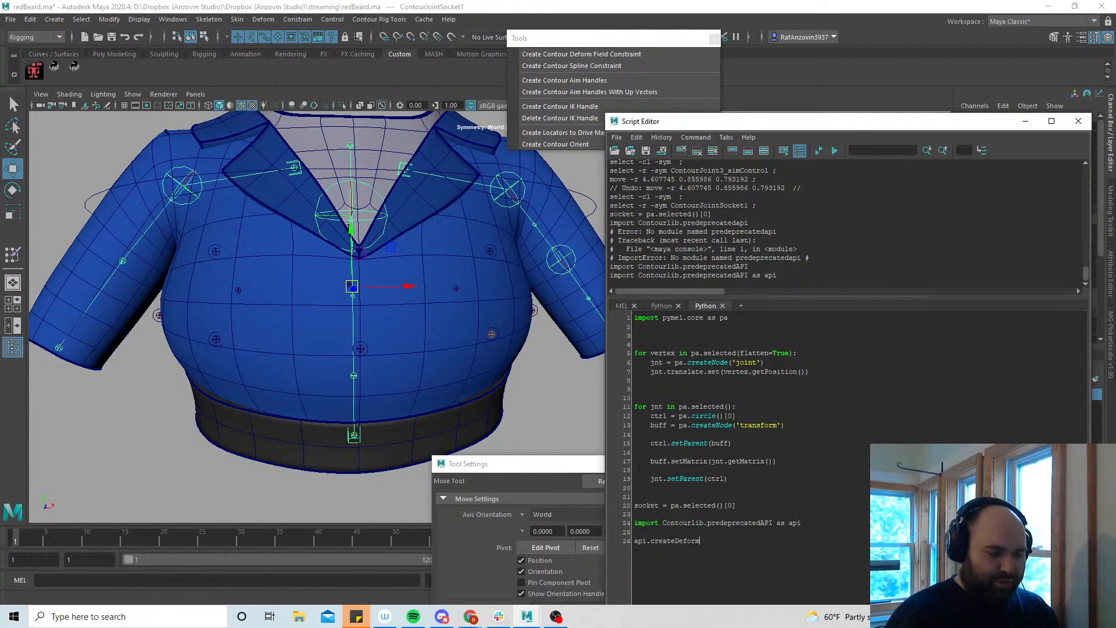
# Switch to Chrome, go to notionalpipe.com, and open the multi-page HTML Contour Rig Tools Manual from its Learn page
pyautogui.click(470, 616)
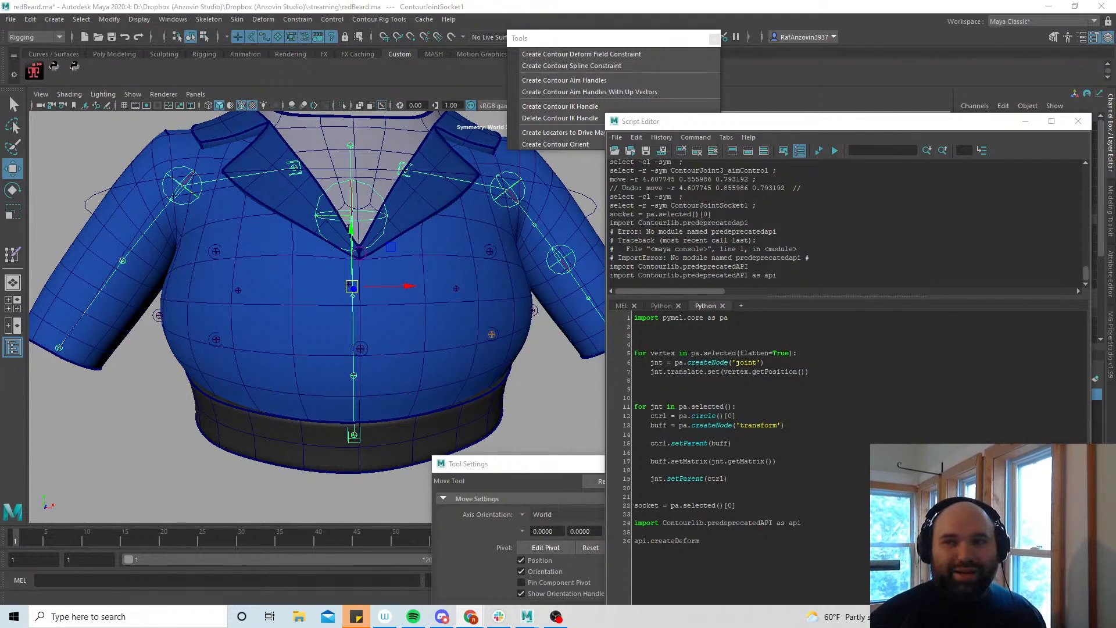
pyautogui.moveTo(1115, 73); pyautogui.dragTo(522, 50)
pyautogui.write('not')
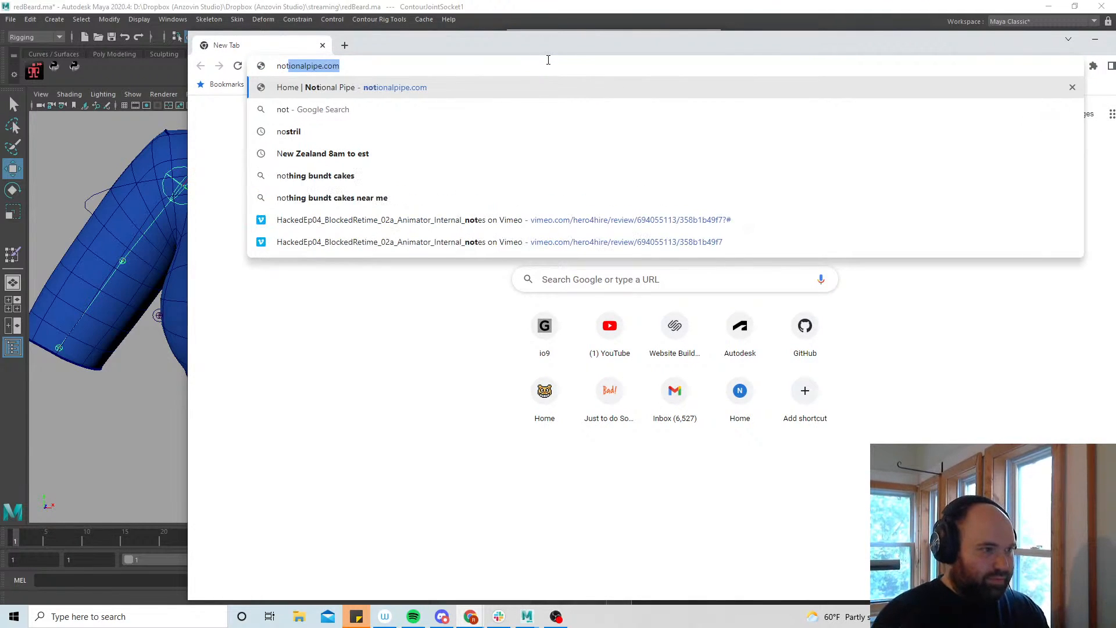
pyautogui.press('Return')
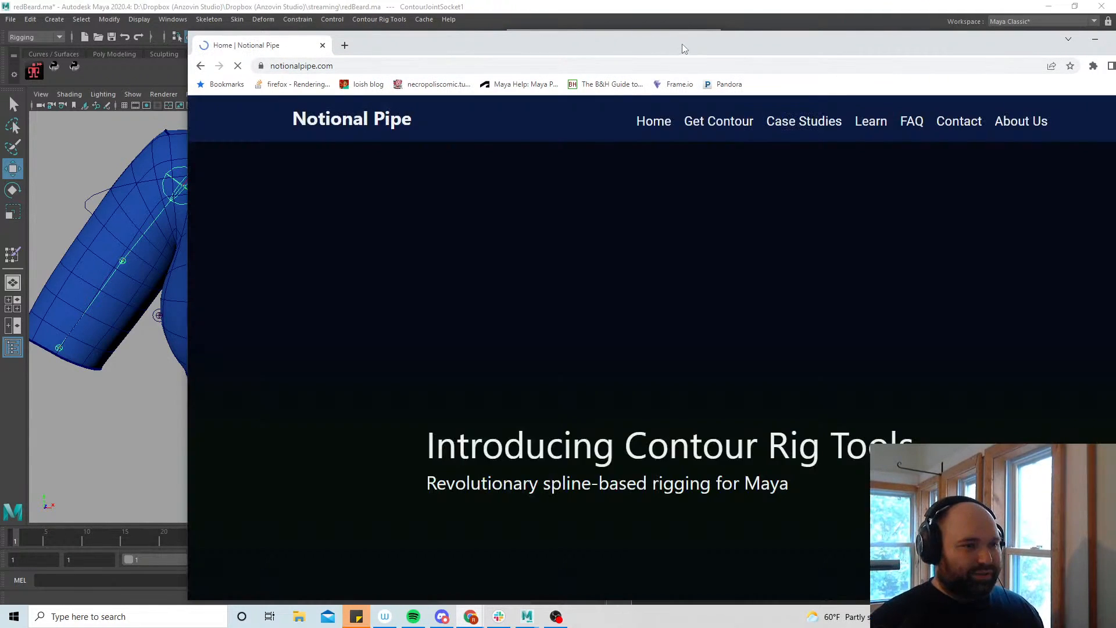
pyautogui.moveTo(682, 45); pyautogui.dragTo(593, 42)
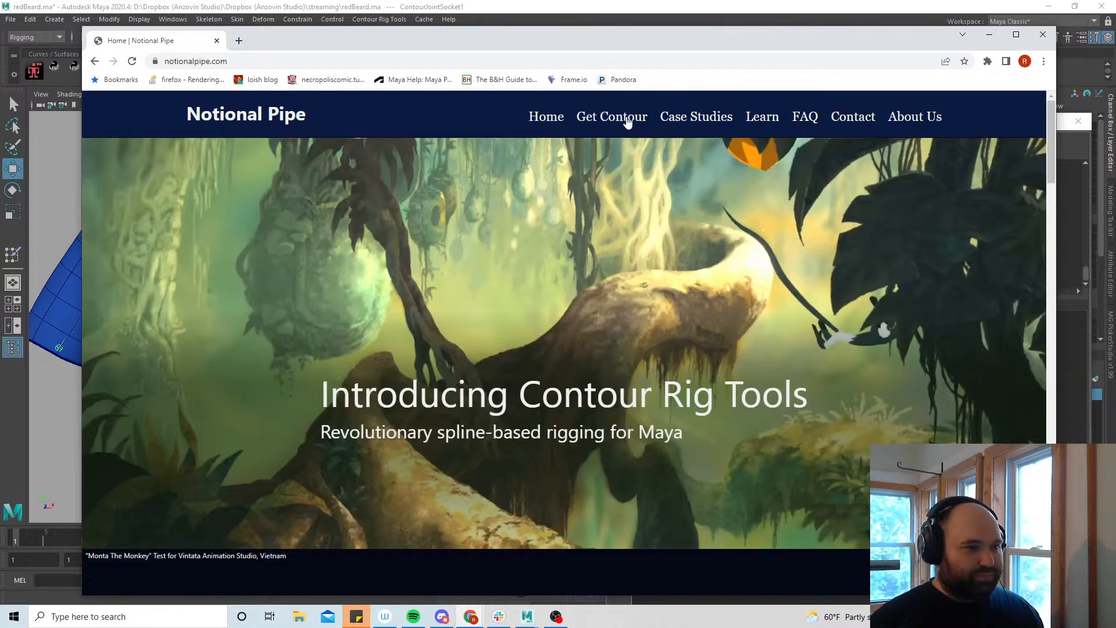
pyautogui.click(628, 121)
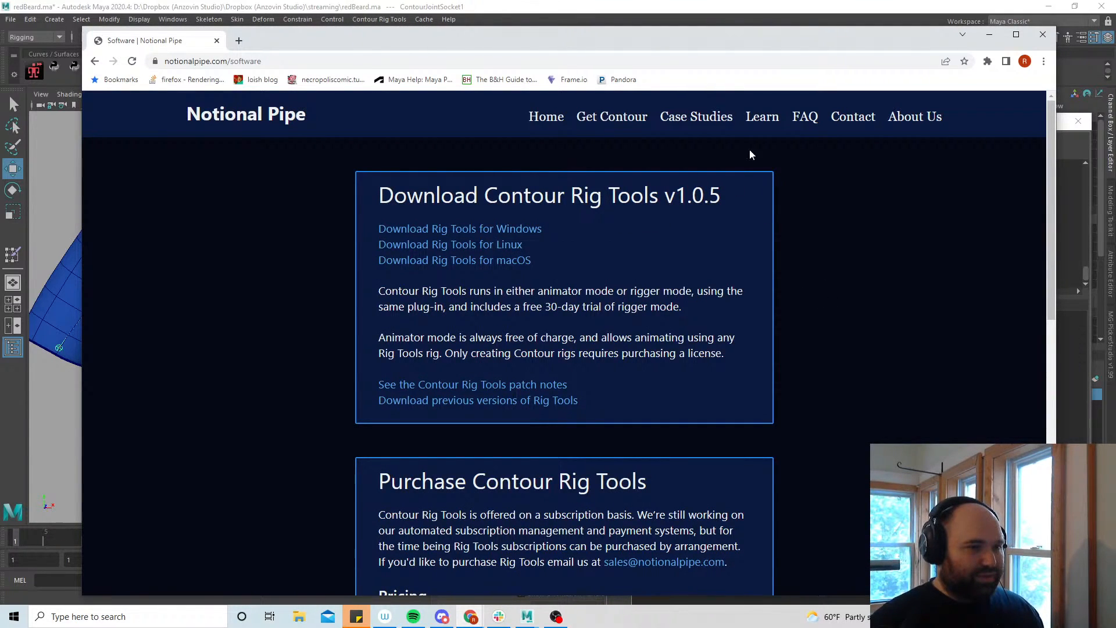
pyautogui.click(779, 118)
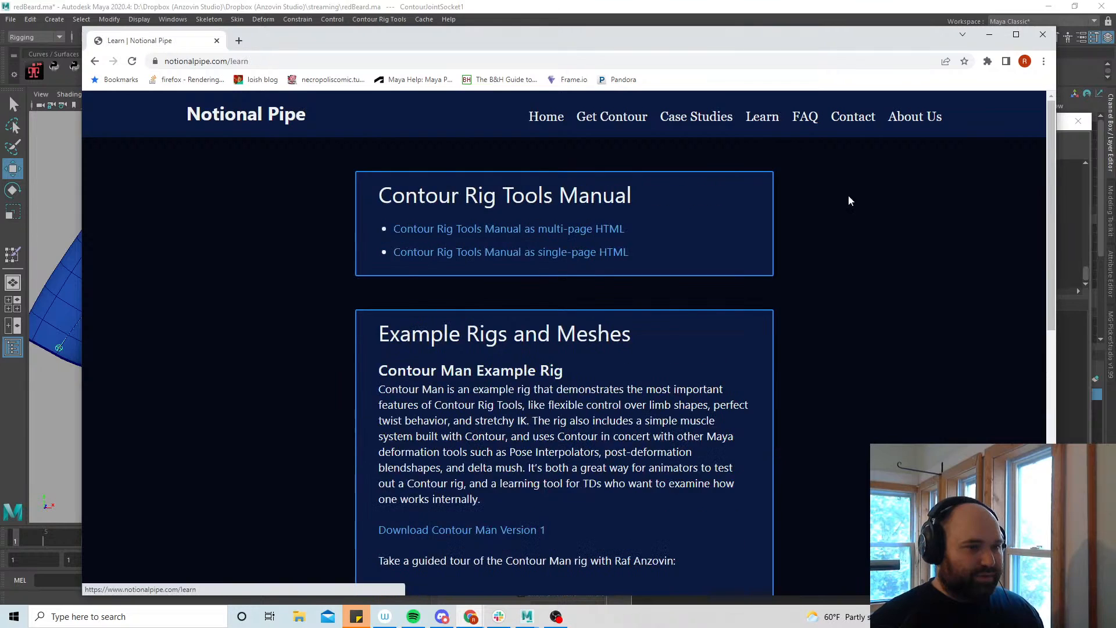
pyautogui.click(594, 231)
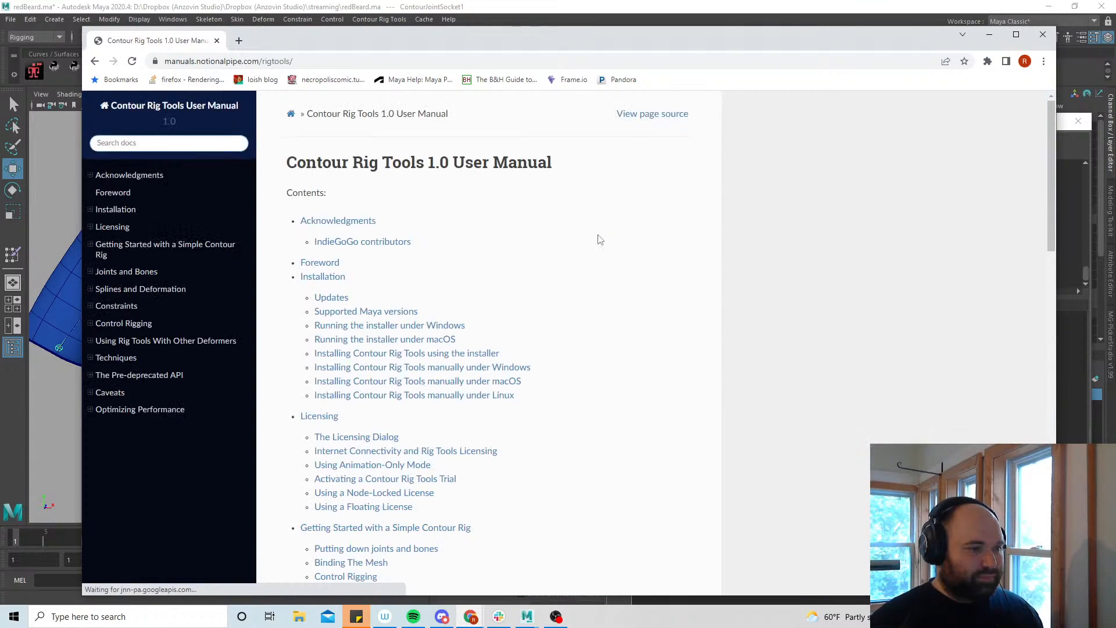
# Open the manual's Pre-deprecated API chapter and look up the createDeformFieldConstraint function and its parameters
pyautogui.click(164, 376)
pyautogui.scroll(-20, 575, 341)
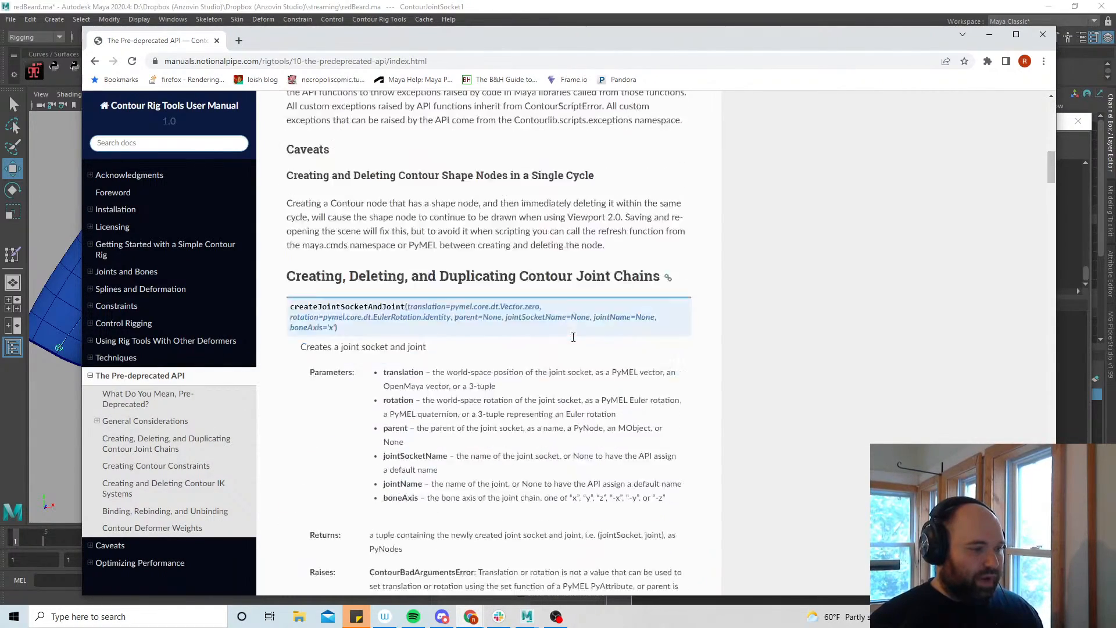
pyautogui.scroll(-5, 574, 341)
pyautogui.scroll(-7, 582, 341)
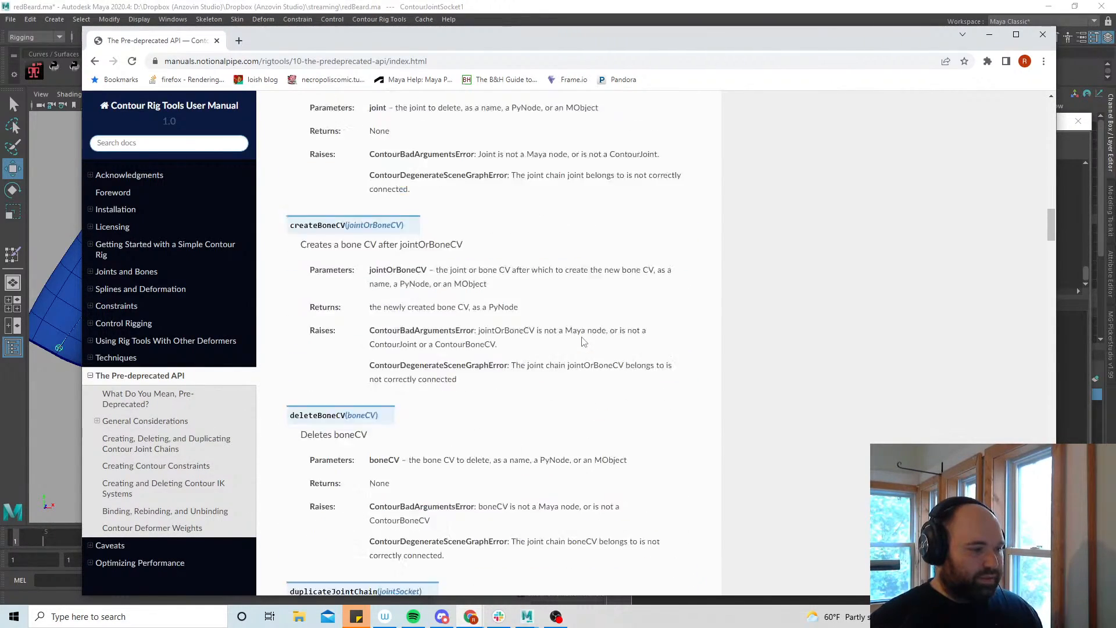
pyautogui.scroll(-5, 584, 340)
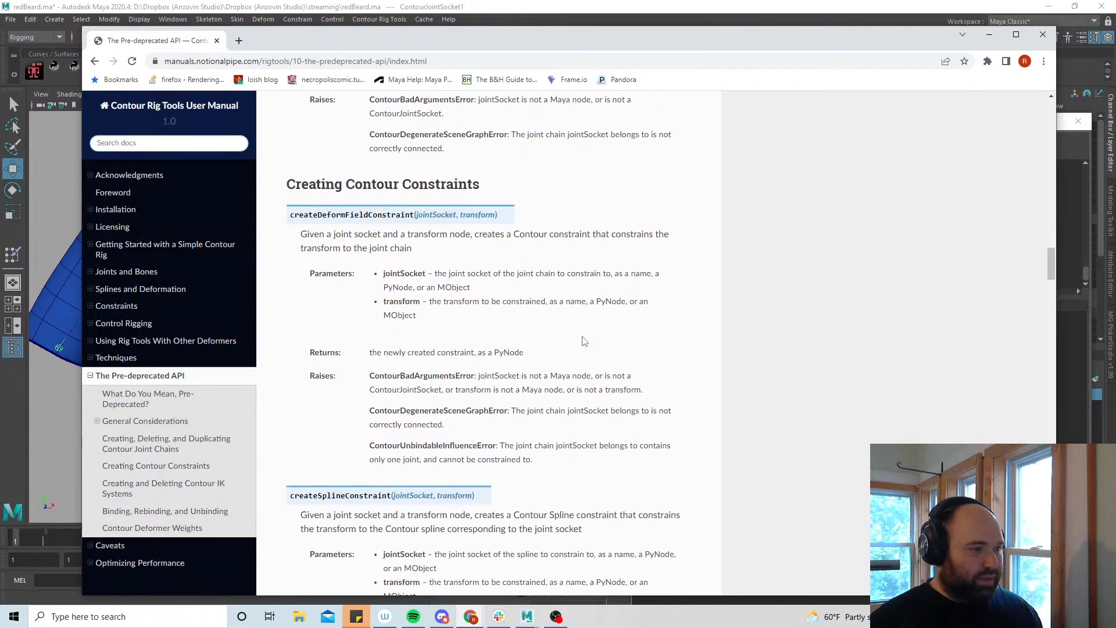
# Return to Maya and extend the unfinished Python call to api.createDeformFieldConstraint(socket, with the second argument still missing
pyautogui.moveTo(461, 35); pyautogui.dragTo(1115, 116)
pyautogui.click(798, 560)
pyautogui.write('Constraint(')
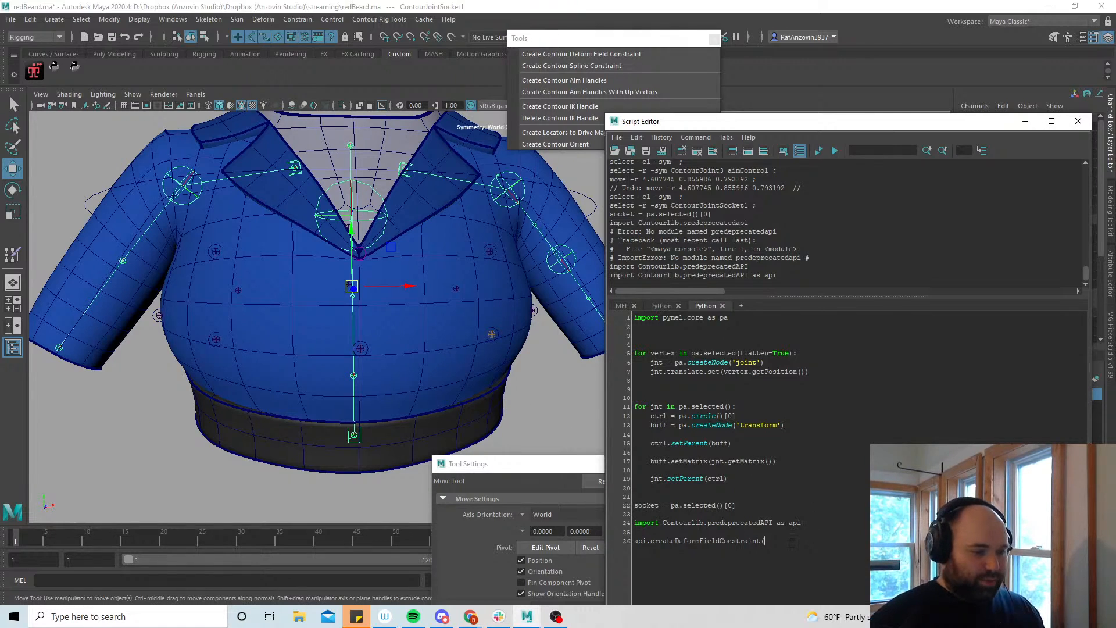
pyautogui.write('socket,')
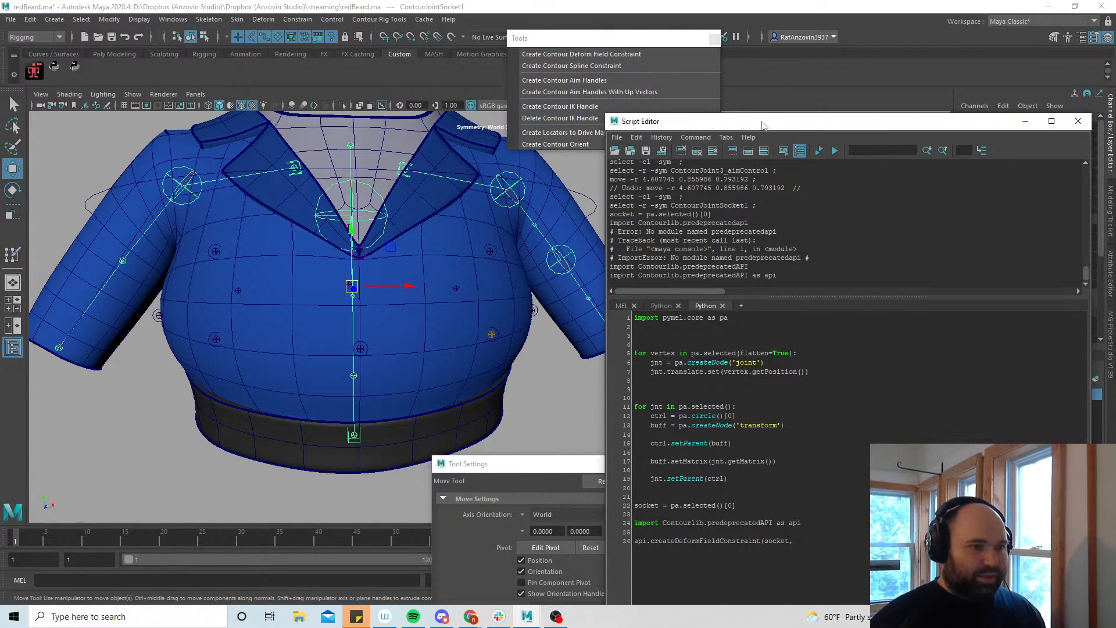
# Select the control buffer nodes transform2 through transform11 in the Outliner
pyautogui.moveTo(762, 122); pyautogui.dragTo(983, 328)
pyautogui.moveTo(797, 243); pyautogui.dragTo(736, 160)
pyautogui.click(689, 391)
pyautogui.keyDown('shift'); pyautogui.click(701, 494); pyautogui.keyUp('shift')
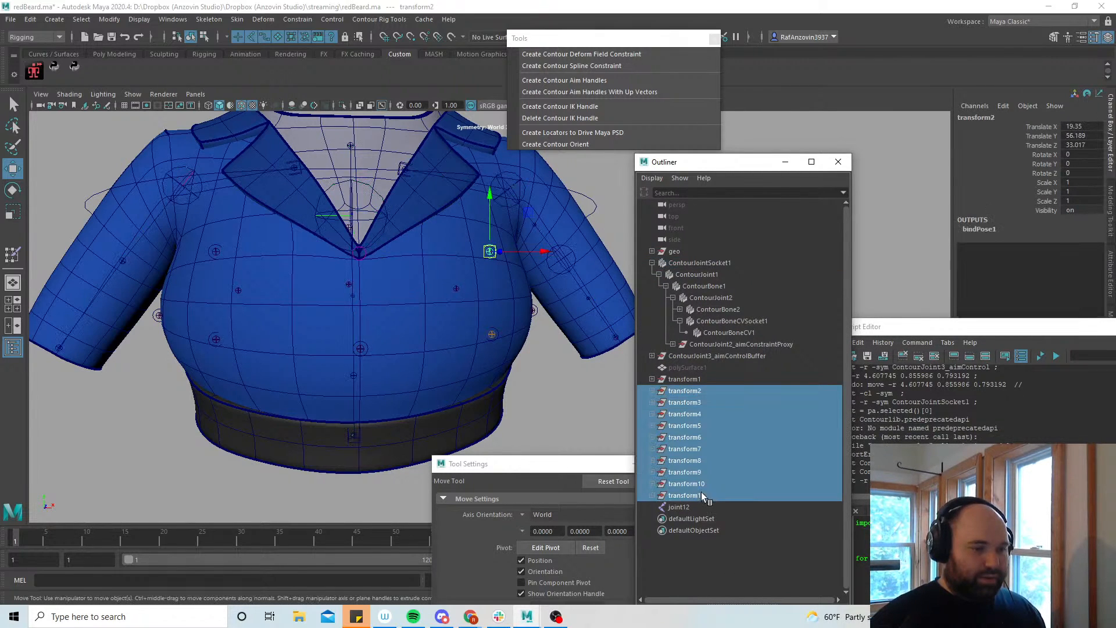
# Put the constraint call inside the loop for n in pa.selected():, pass n as its transform, and run only the loop
pyautogui.moveTo(922, 332); pyautogui.dragTo(540, 197)
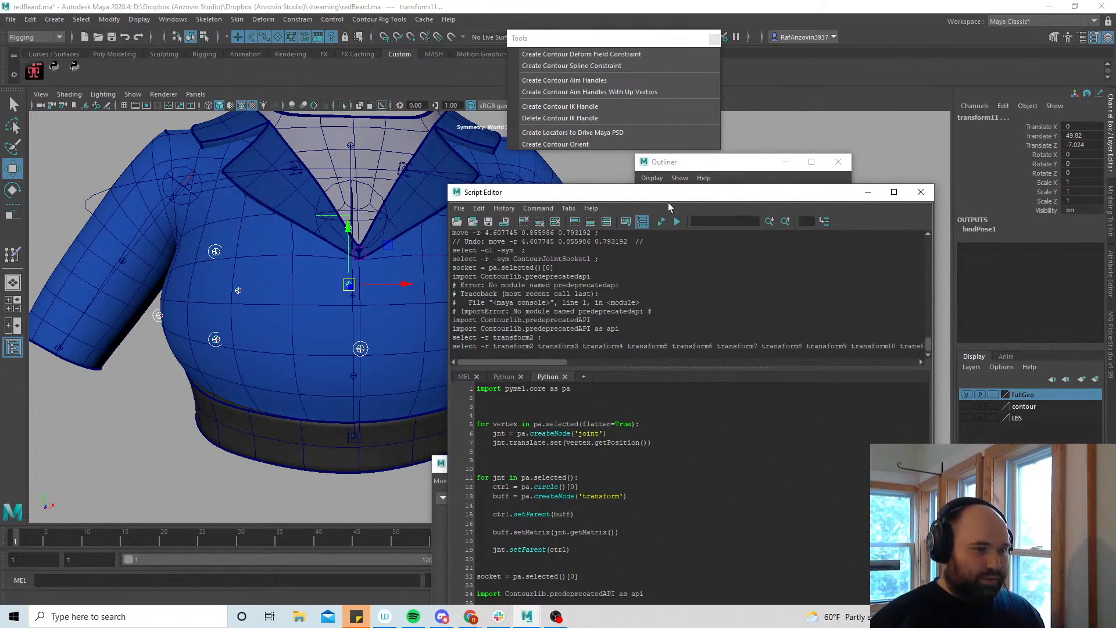
pyautogui.moveTo(669, 203); pyautogui.dragTo(671, 166)
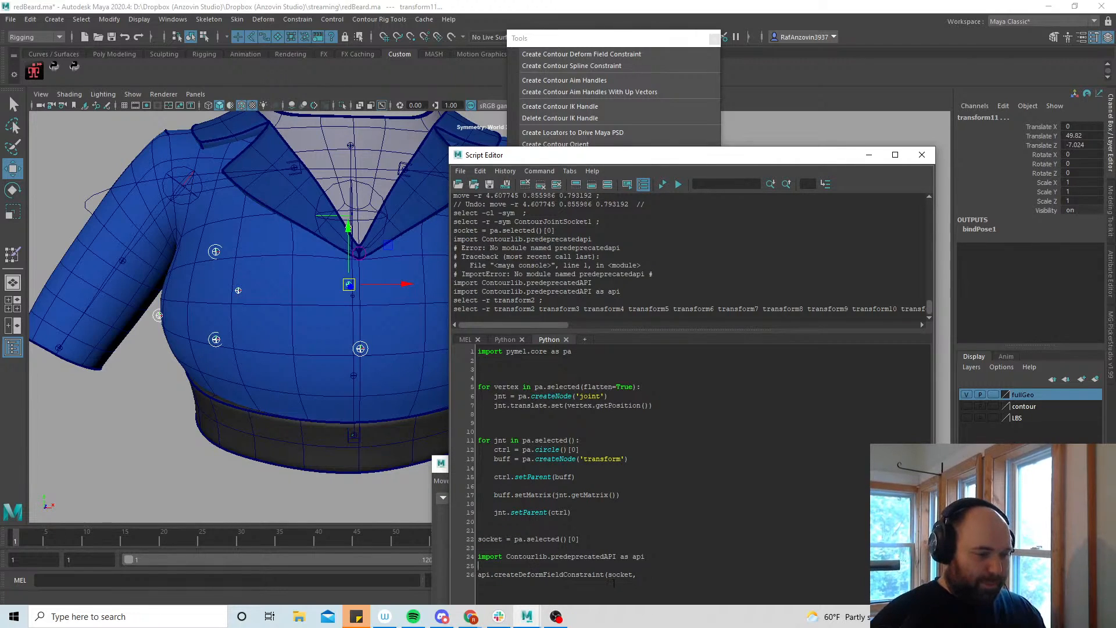
pyautogui.press('Return')
pyautogui.write('for n in pa.selected():')
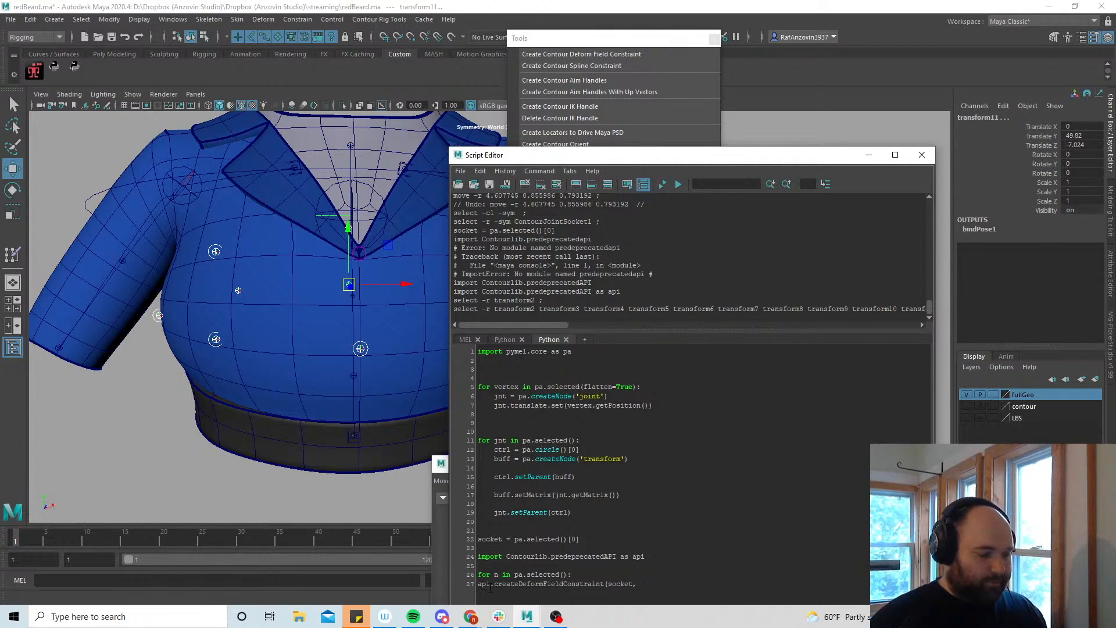
pyautogui.press('Tab')
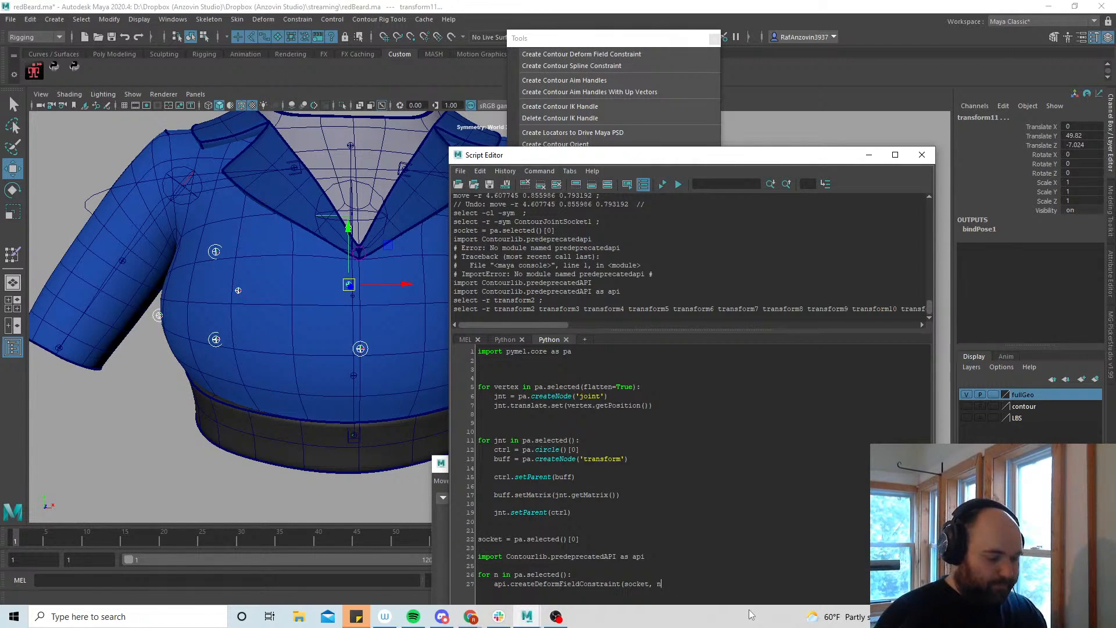
pyautogui.moveTo(726, 597); pyautogui.dragTo(447, 572)
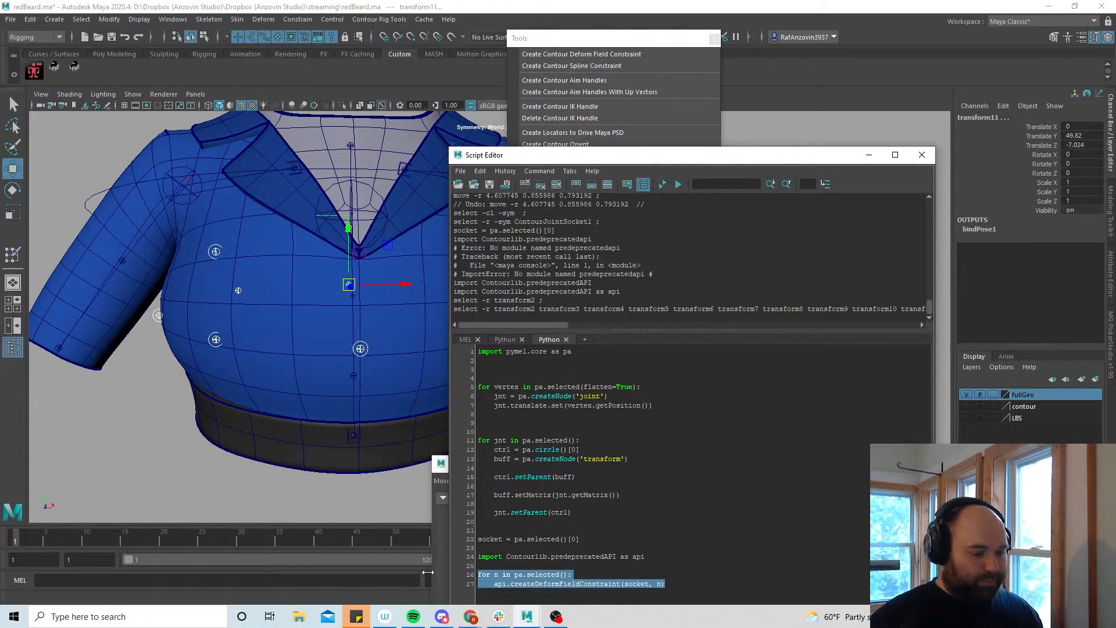
pyautogui.hotkey('ctrl', 'Return')
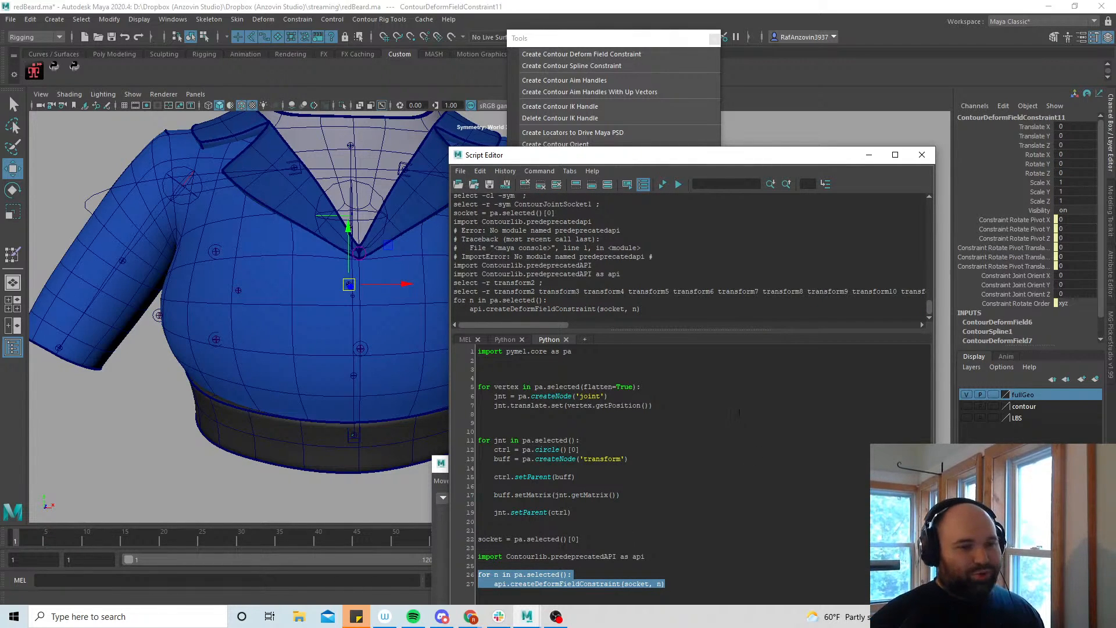
# Test the constrained coat controls by moving ContourJoint3_aimControl, then undo the move
pyautogui.moveTo(593, 158); pyautogui.dragTo(919, 435)
pyautogui.click(560, 382)
pyautogui.click(596, 201)
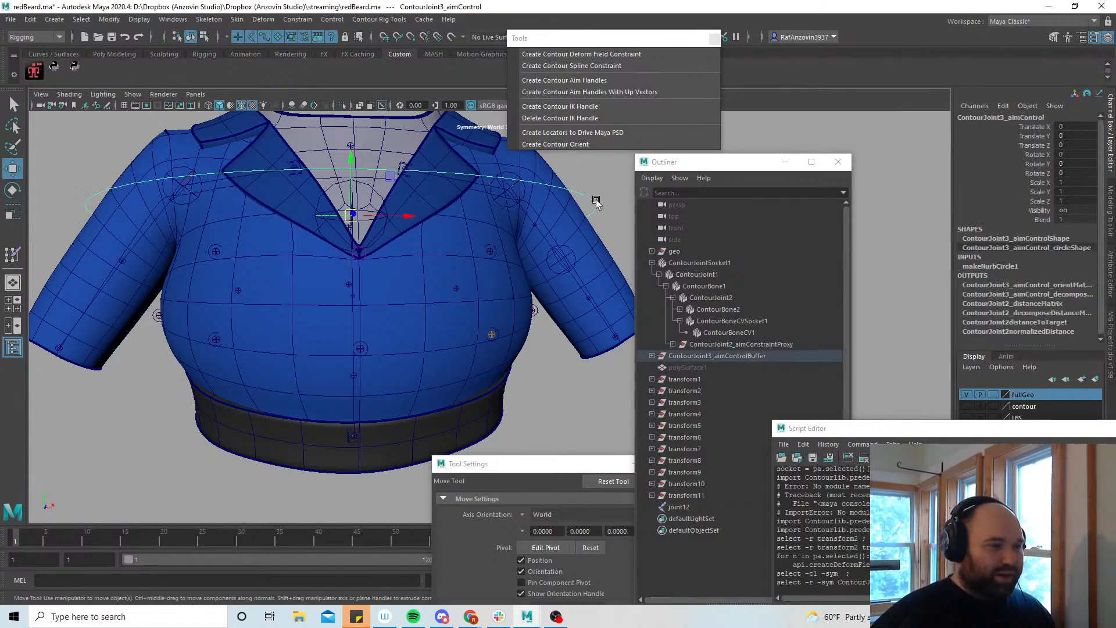
pyautogui.scroll(-2, 472, 273)
pyautogui.scroll(-2, 473, 273)
pyautogui.moveTo(391, 240); pyautogui.dragTo(415, 254)
pyautogui.hotkey('ctrl', 'z')
# Select coatTop and re-enable its skin deformation by setting skinCluster2's Envelope to 1
pyautogui.click(547, 315)
pyautogui.keyDown('alt'); pyautogui.moveTo(487, 344); pyautogui.dragTo(458, 344, button='middle'); pyautogui.keyUp('alt')
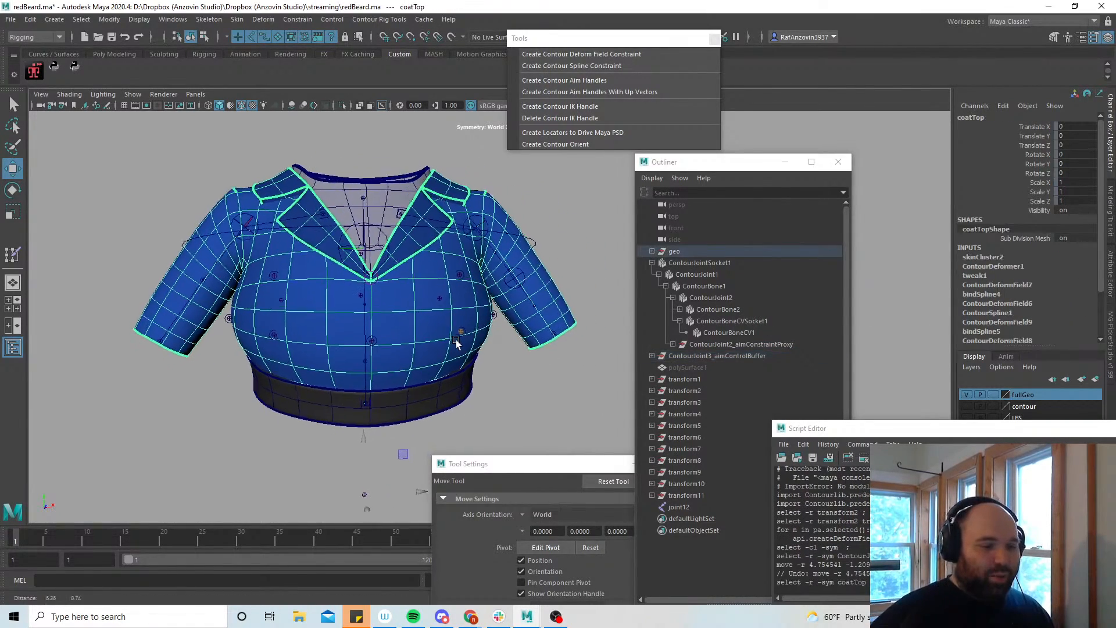
pyautogui.keyDown('alt'); pyautogui.moveTo(459, 344); pyautogui.dragTo(478, 330, button='right'); pyautogui.keyUp('alt')
pyautogui.keyDown('alt'); pyautogui.moveTo(478, 331); pyautogui.dragTo(471, 339, button='middle'); pyautogui.keyUp('alt')
pyautogui.moveTo(964, 430); pyautogui.dragTo(800, 460)
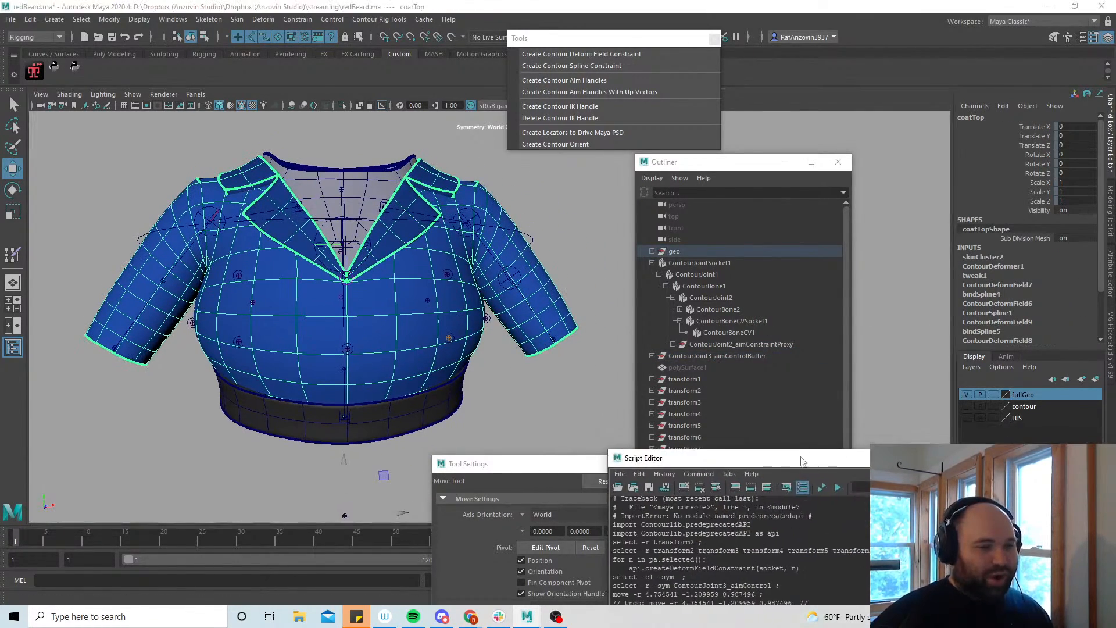
pyautogui.click(982, 257)
pyautogui.click(1064, 208)
pyautogui.write('1')
pyautogui.press('Return')
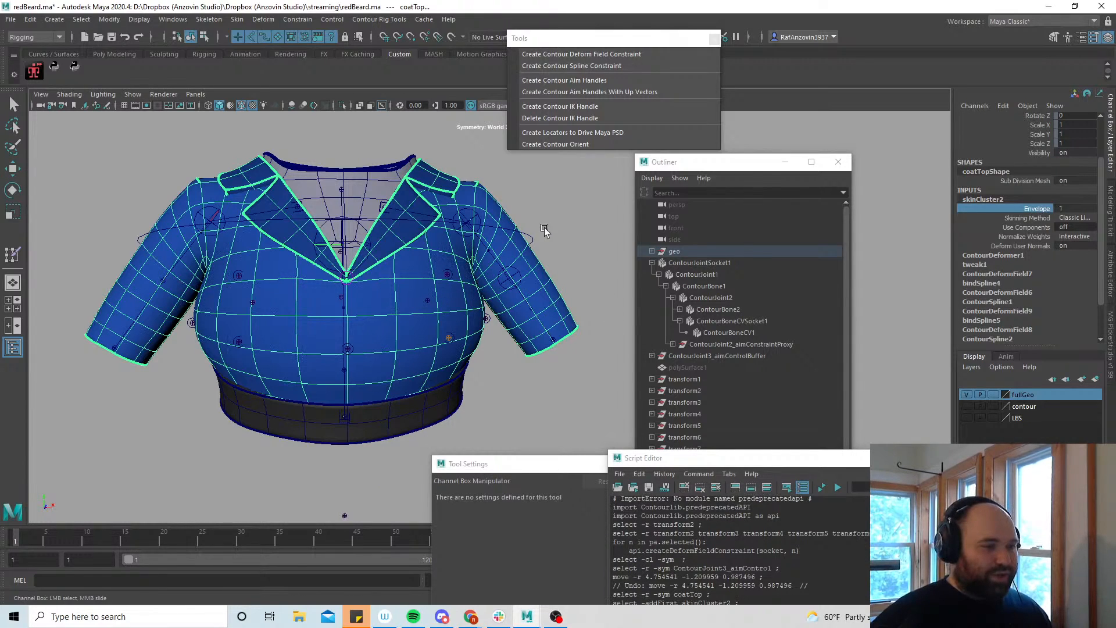
# Test the coat deformation by moving ContourJoint3_aimControl, undoing each move
pyautogui.click(533, 236)
pyautogui.moveTo(349, 243); pyautogui.dragTo(414, 272)
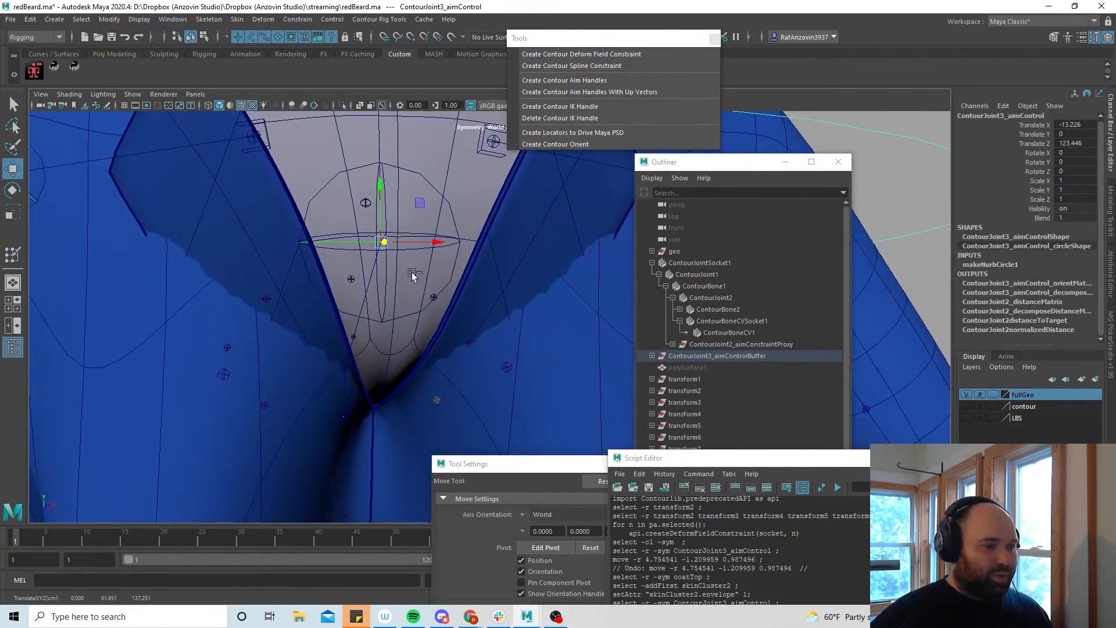
pyautogui.hotkey('ctrl', 'z')
pyautogui.moveTo(335, 250)
pyautogui.mouseDown()
pyautogui.moveTo(366, 270)
pyautogui.moveTo(343, 236)
pyautogui.moveTo(300, 249)
pyautogui.moveTo(382, 263)
pyautogui.moveTo(339, 253)
pyautogui.moveTo(355, 244)
pyautogui.mouseUp()
pyautogui.hotkey('ctrl', 'z')
# Select coatTop and mirror its skin weights across the YZ plane
pyautogui.click(540, 292)
pyautogui.keyDown('alt'); pyautogui.moveTo(478, 337); pyautogui.dragTo(487, 359, button='middle'); pyautogui.keyUp('alt')
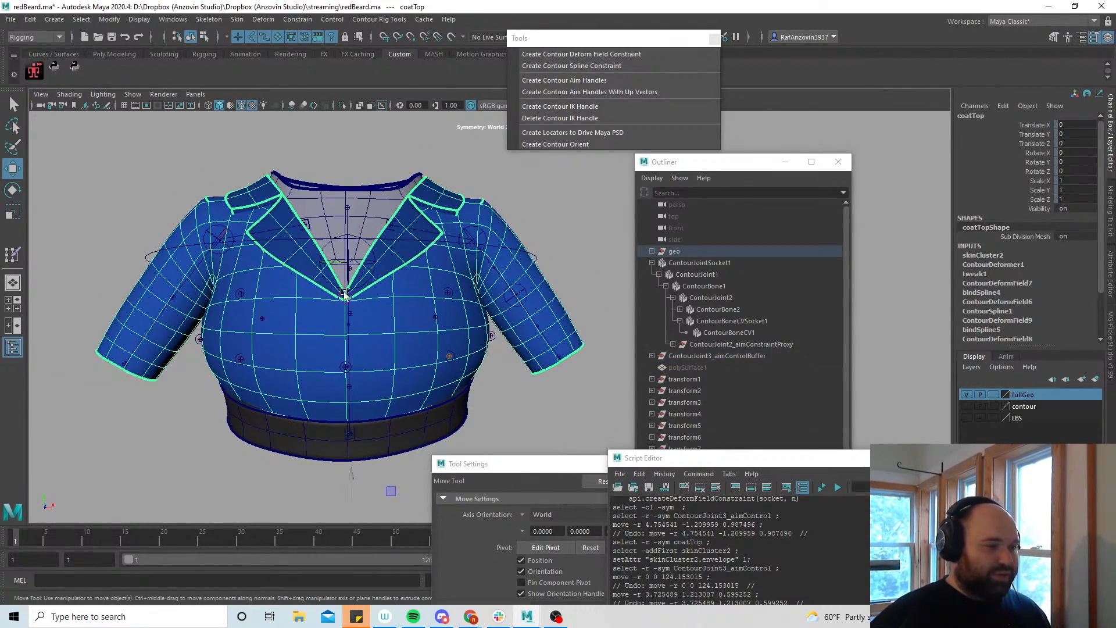
pyautogui.click(238, 20)
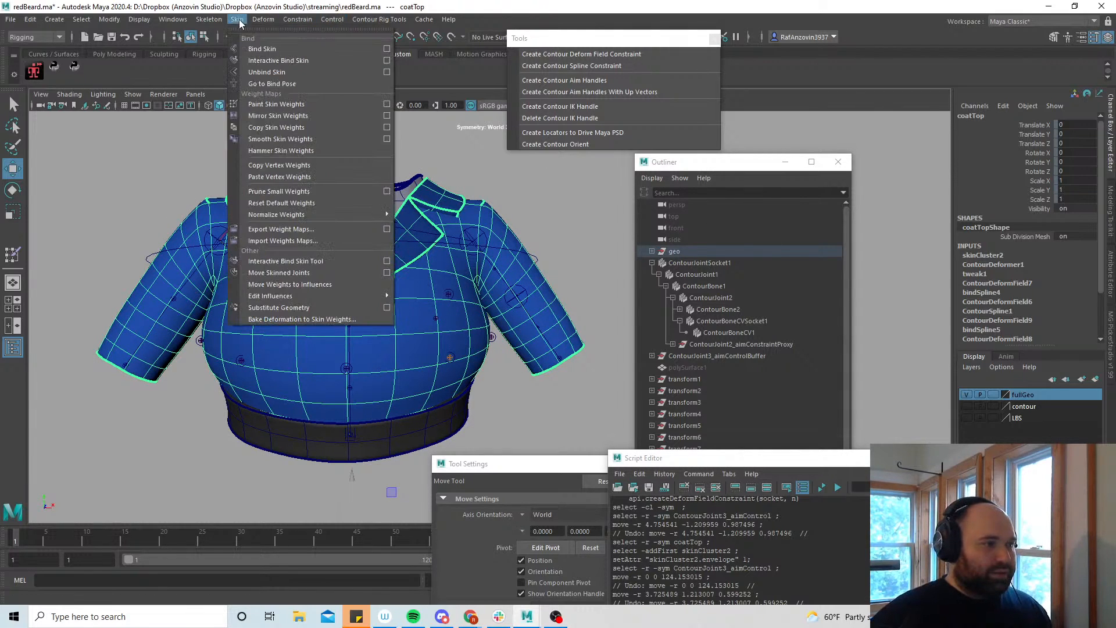
pyautogui.click(305, 116)
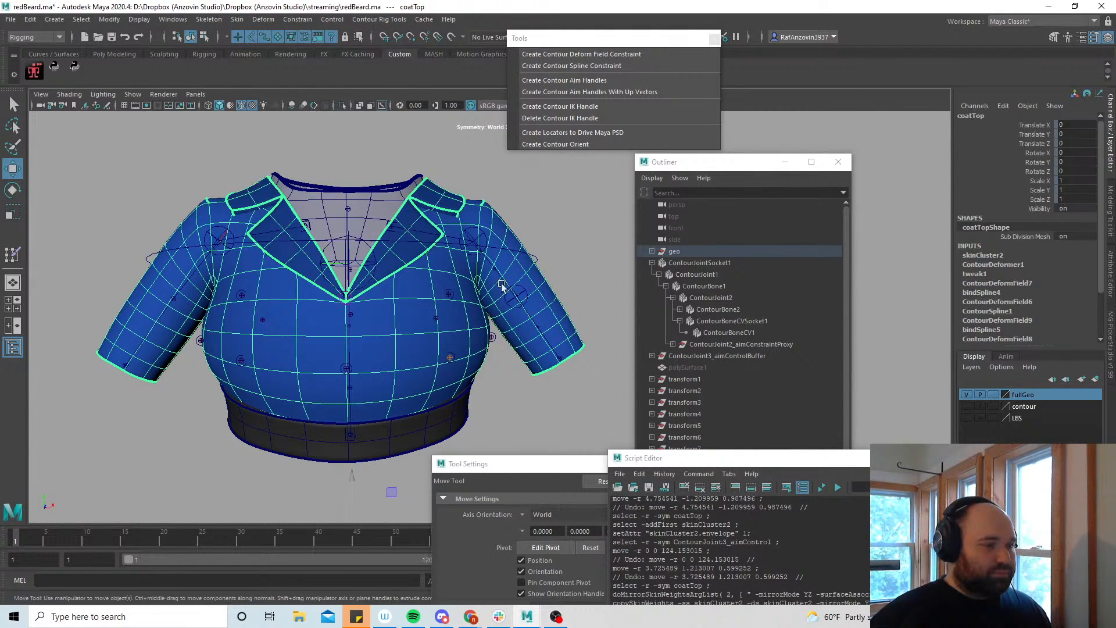
# Move ContourJoint3_aimControl sideways to check the mirrored weights, then undo the move and shift the Script Editor aside
pyautogui.click(536, 258)
pyautogui.moveTo(350, 262); pyautogui.dragTo(390, 268)
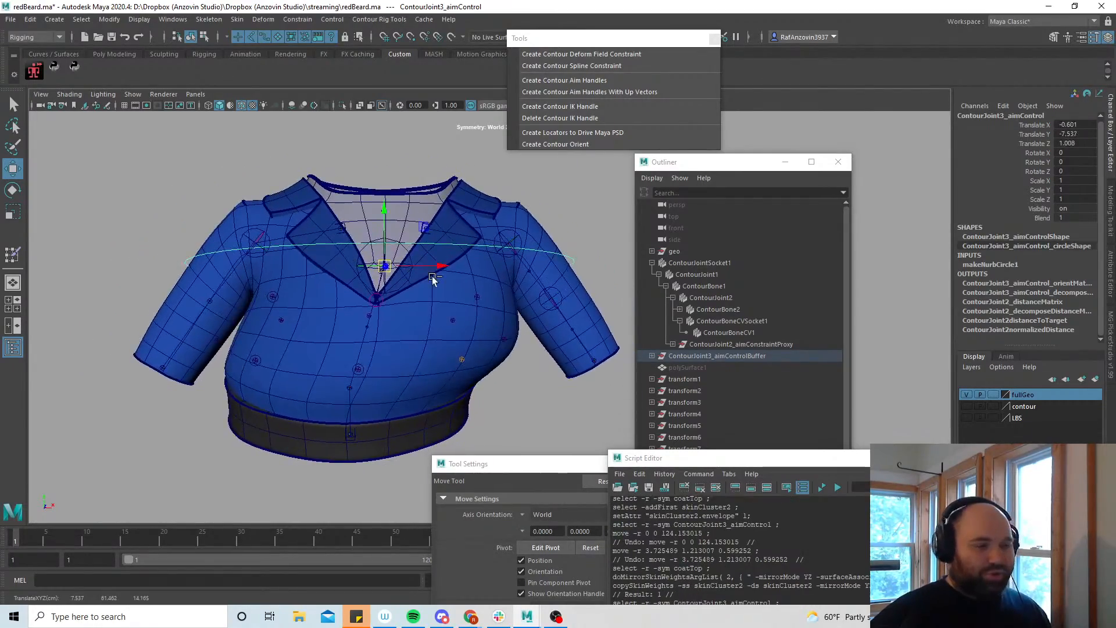
pyautogui.hotkey('ctrl', 'z')
pyautogui.moveTo(869, 460); pyautogui.dragTo(856, 436)
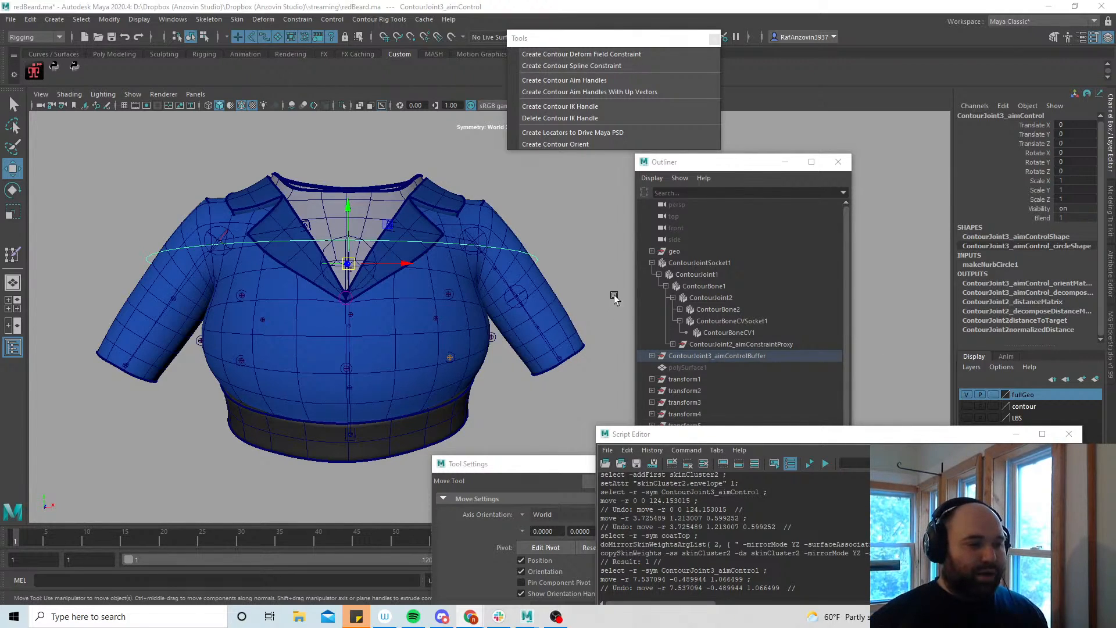
# Return to the Select tool, clear the selection and select joint1 on the front of the coat
pyautogui.click(13, 103)
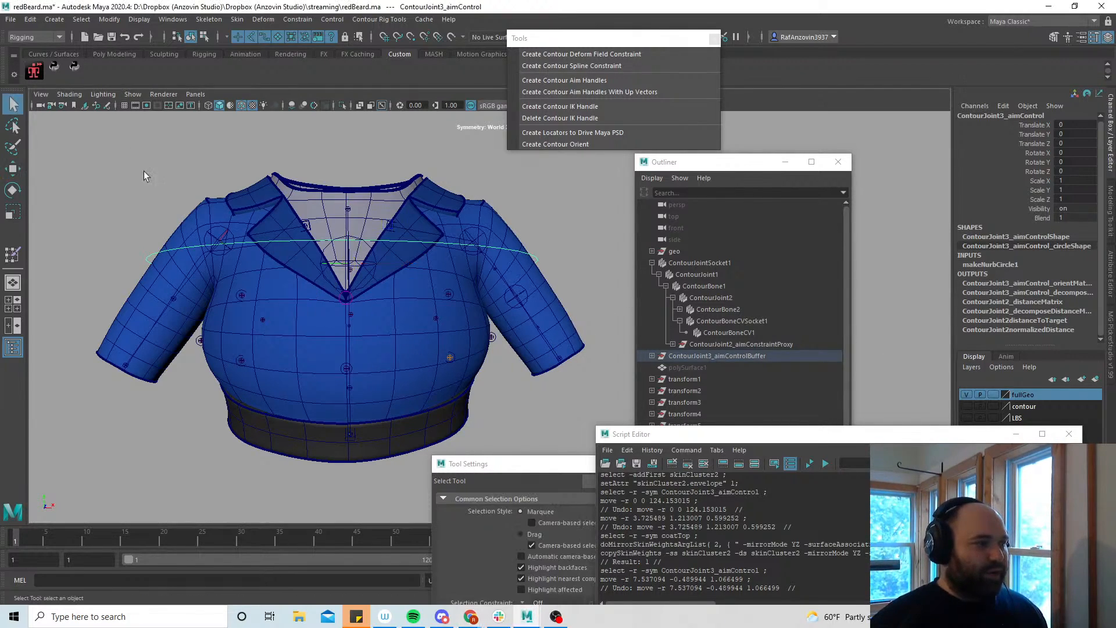
pyautogui.click(144, 171)
pyautogui.scroll(2, 481, 319)
pyautogui.moveTo(469, 341)
pyautogui.keyDown('alt'); pyautogui.mouseDown(button='middle')
pyautogui.moveTo(480, 319)
pyautogui.moveTo(486, 340)
pyautogui.mouseUp(button='middle'); pyautogui.keyUp('alt')
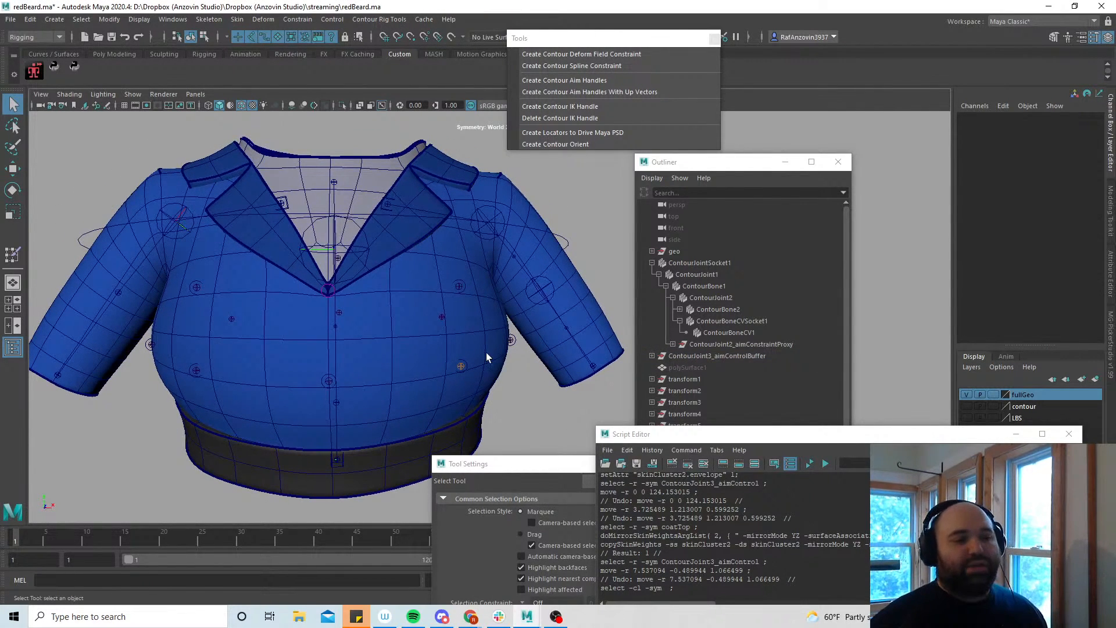
pyautogui.click(461, 366)
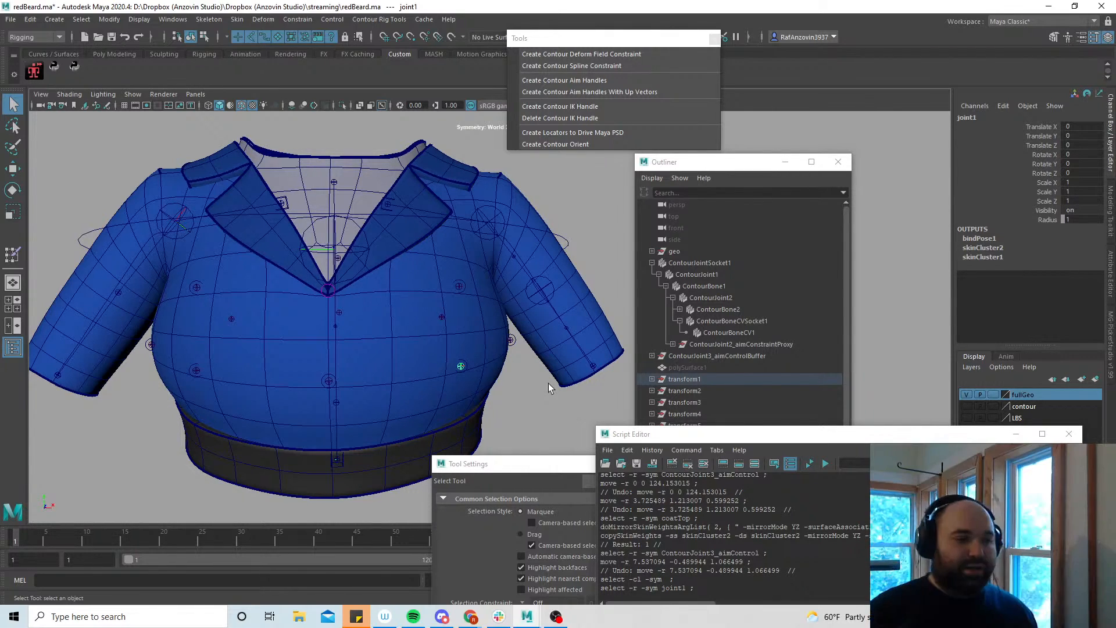
# Open the Node Editor and graph the output connections of joint1
pyautogui.click(173, 19)
pyautogui.click(245, 159)
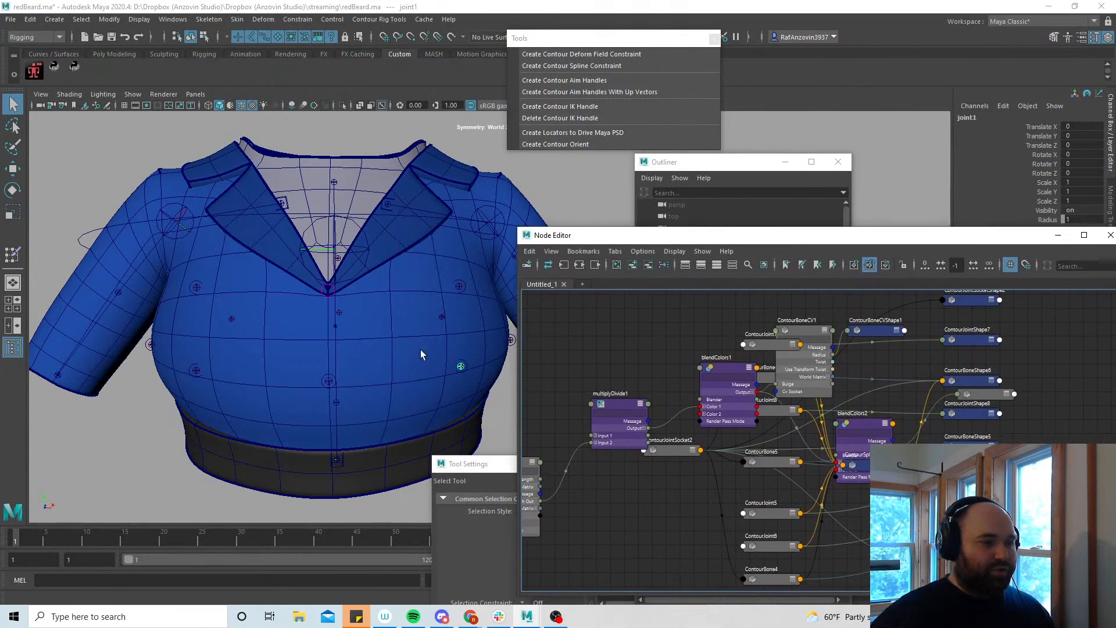
pyautogui.click(377, 362)
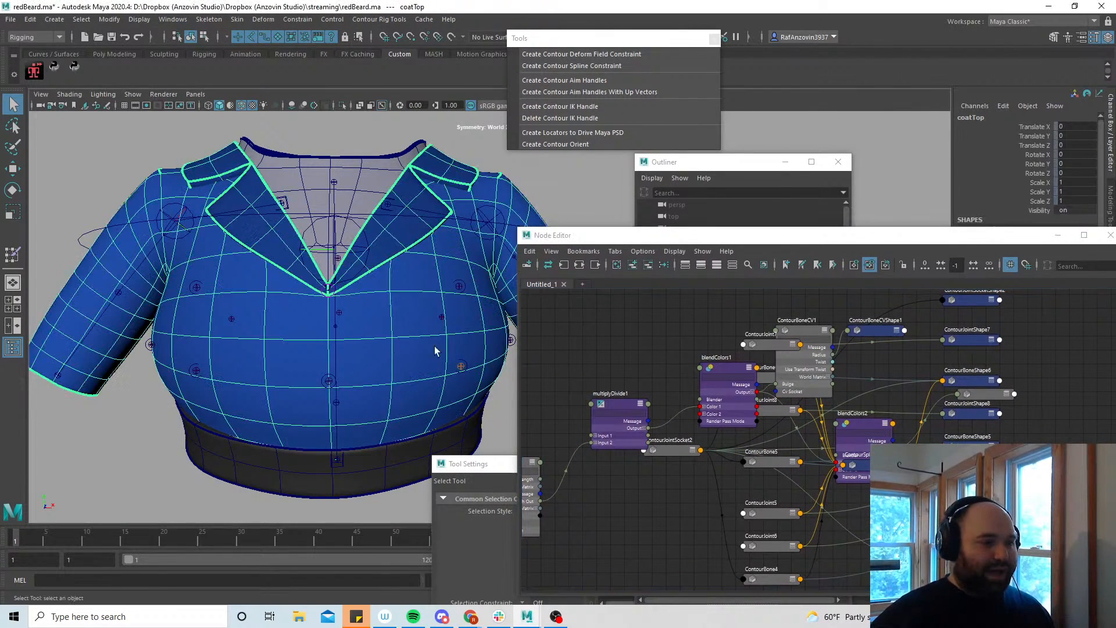
pyautogui.click(463, 365)
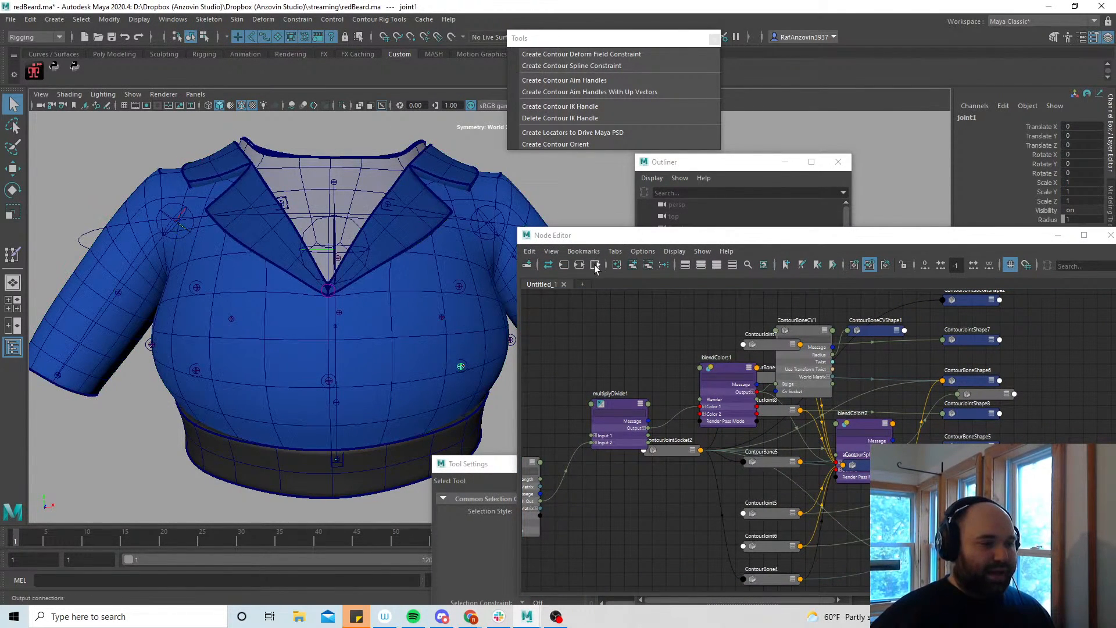
pyautogui.click(595, 265)
pyautogui.moveTo(663, 237); pyautogui.dragTo(537, 145)
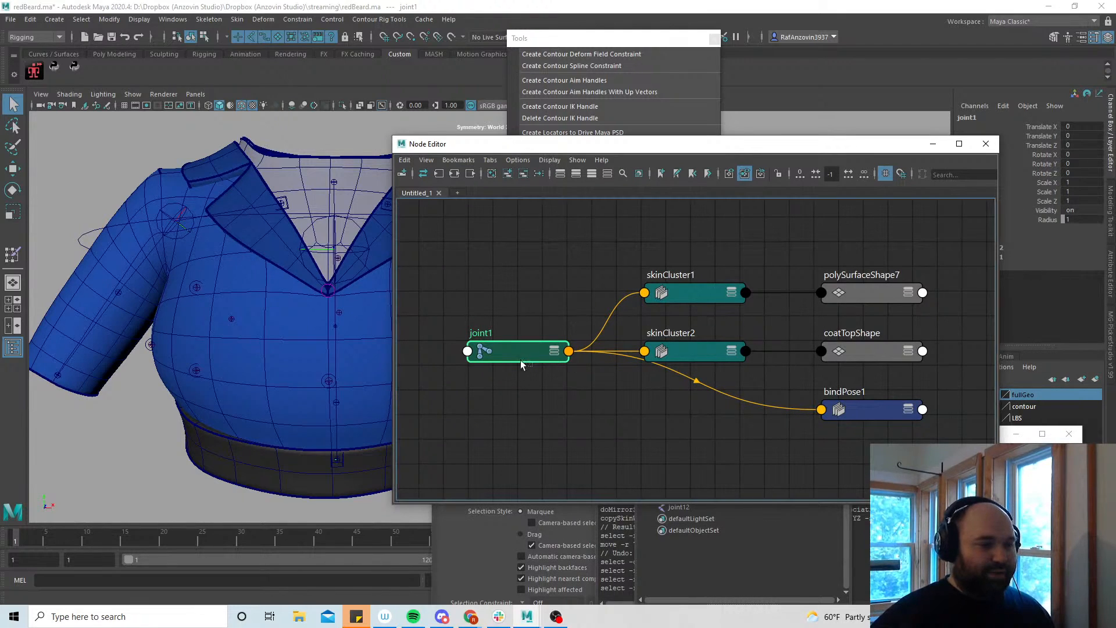
pyautogui.moveTo(524, 357); pyautogui.dragTo(518, 421)
# Expand the skinCluster2 and joint1 nodes in the Node Editor to show the attributes connecting them
pyautogui.moveTo(466, 144); pyautogui.dragTo(626, 372)
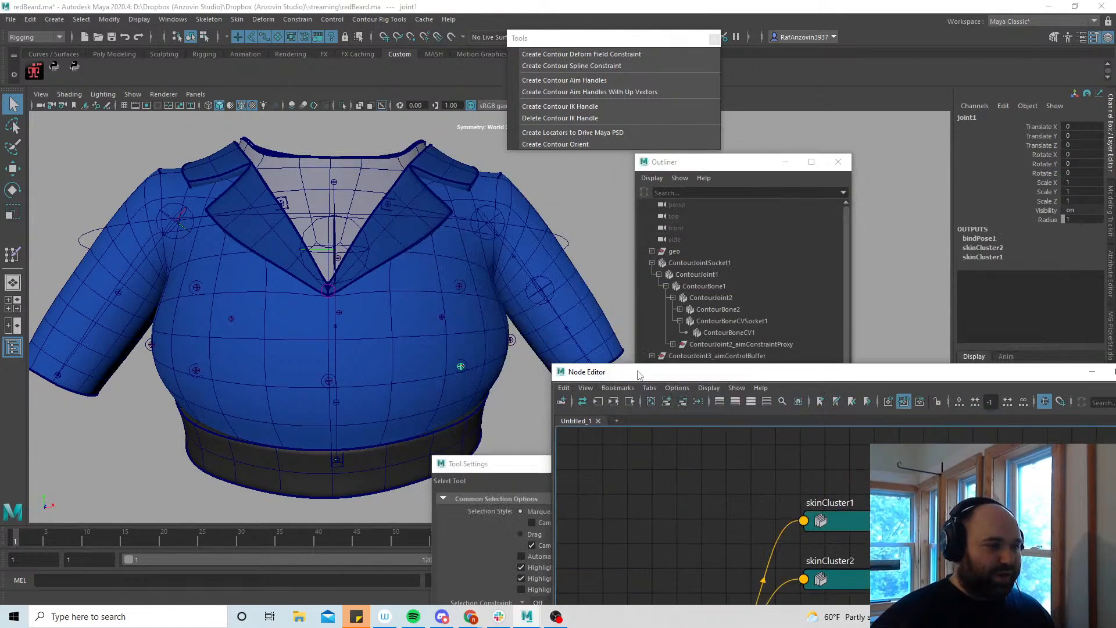
pyautogui.click(443, 351)
pyautogui.moveTo(782, 373); pyautogui.dragTo(616, 105)
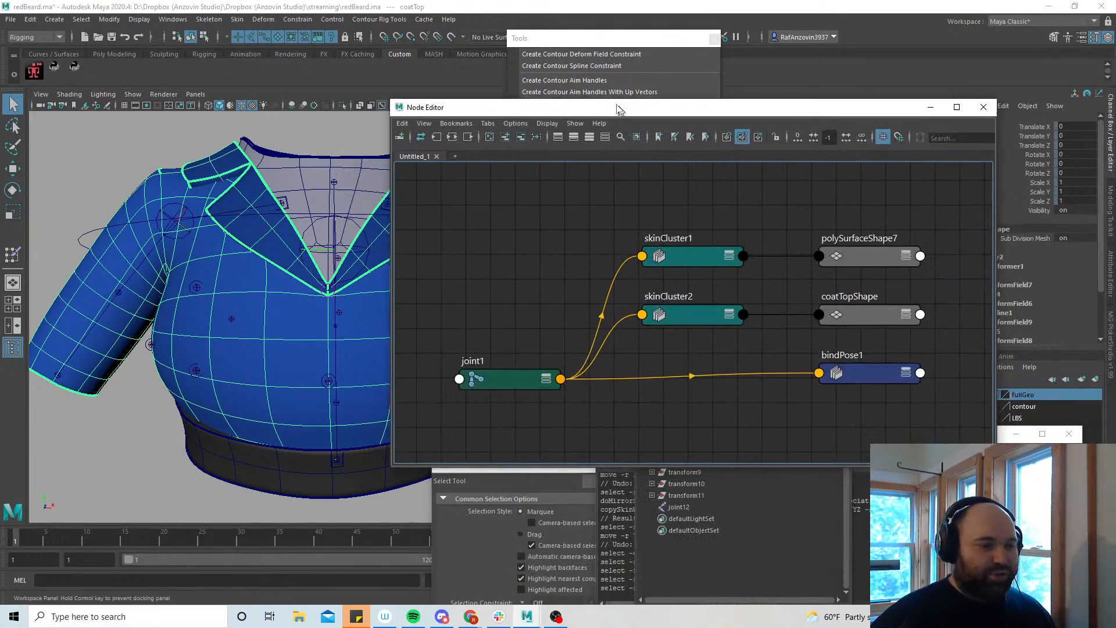
pyautogui.click(724, 309)
pyautogui.click(724, 309)
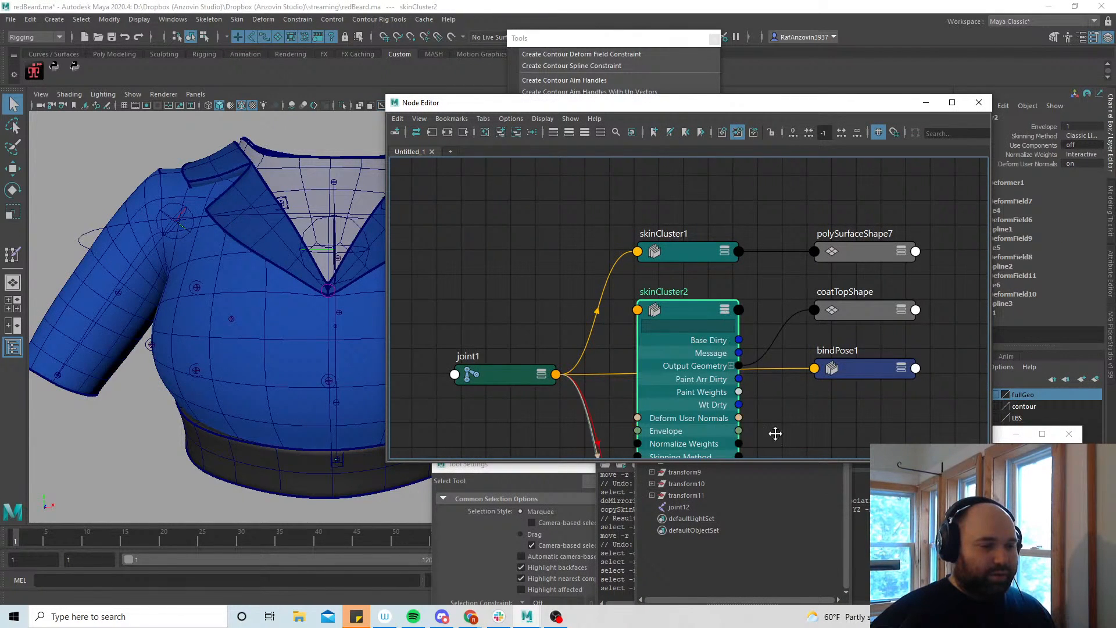
pyautogui.keyDown('alt'); pyautogui.moveTo(771, 429); pyautogui.dragTo(767, 271, button='middle'); pyautogui.keyUp('alt')
pyautogui.click(536, 216)
pyautogui.moveTo(536, 218); pyautogui.dragTo(474, 214)
pyautogui.keyDown('alt'); pyautogui.moveTo(444, 210); pyautogui.dragTo(467, 239, button='middle'); pyautogui.keyUp('alt')
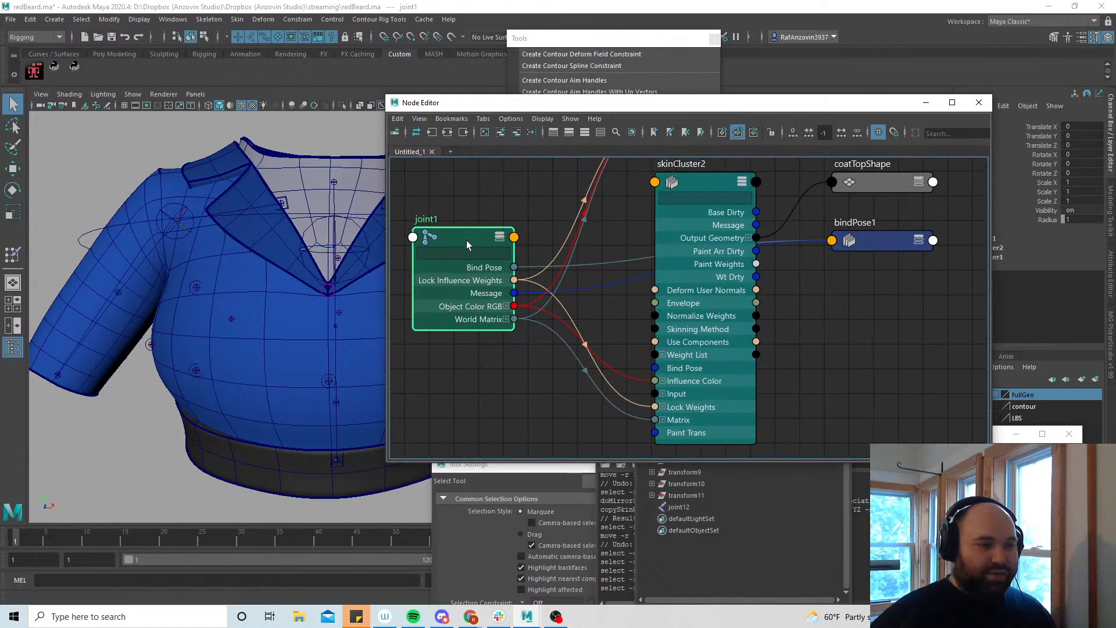
pyautogui.keyDown('alt'); pyautogui.moveTo(670, 437); pyautogui.dragTo(652, 420, button='middle'); pyautogui.keyUp('alt')
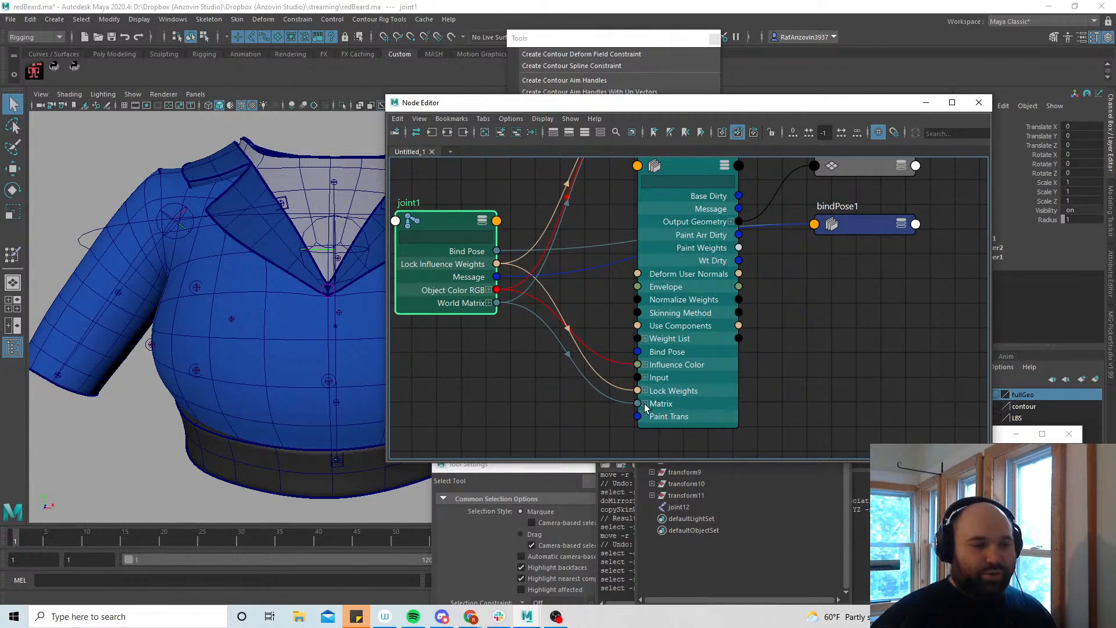
# Expand skinCluster2's Matrix attribute and examine its entries and the surrounding inputs for the bind matrices
pyautogui.click(644, 404)
pyautogui.keyDown('alt'); pyautogui.moveTo(784, 409); pyautogui.dragTo(829, 426, button='middle'); pyautogui.keyUp('alt')
pyautogui.moveTo(770, 376)
pyautogui.keyDown('alt'); pyautogui.mouseDown(button='middle')
pyautogui.moveTo(780, 283)
pyautogui.moveTo(771, 389)
pyautogui.mouseUp(button='middle'); pyautogui.keyUp('alt')
pyautogui.keyDown('alt'); pyautogui.moveTo(771, 389); pyautogui.dragTo(787, 379, button='right'); pyautogui.keyUp('alt')
pyautogui.keyDown('alt'); pyautogui.moveTo(774, 353); pyautogui.dragTo(788, 377, button='middle'); pyautogui.keyUp('alt')
pyautogui.keyDown('alt'); pyautogui.moveTo(788, 377); pyautogui.dragTo(796, 379, button='right'); pyautogui.keyUp('alt')
pyautogui.moveTo(796, 380)
pyautogui.keyDown('alt'); pyautogui.mouseDown(button='middle')
pyautogui.moveTo(782, 392)
pyautogui.moveTo(808, 200)
pyautogui.moveTo(805, 419)
pyautogui.moveTo(839, 391)
pyautogui.moveTo(783, 333)
pyautogui.moveTo(789, 365)
pyautogui.moveTo(786, 309)
pyautogui.mouseUp(button='middle'); pyautogui.keyUp('alt')
pyautogui.scroll(-3, 824, 395)
pyautogui.scroll(1, 787, 341)
pyautogui.scroll(1, 784, 356)
pyautogui.click(701, 201)
pyautogui.scroll(1, 785, 310)
pyautogui.keyDown('alt'); pyautogui.moveTo(777, 361); pyautogui.dragTo(782, 338, button='middle'); pyautogui.keyUp('alt')
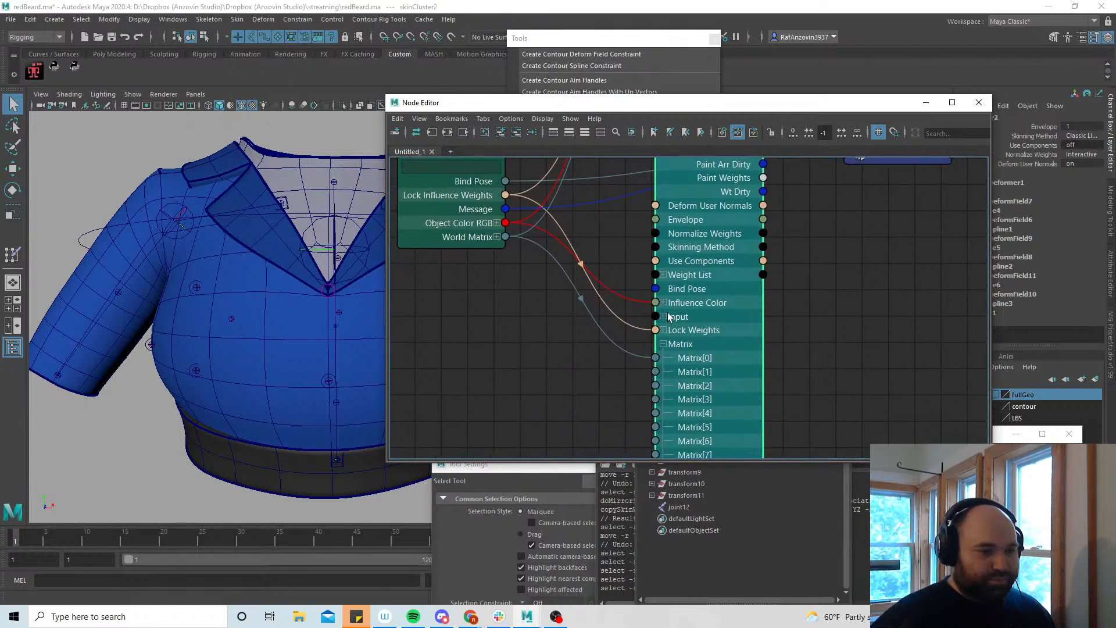
pyautogui.keyDown('alt'); pyautogui.moveTo(803, 383); pyautogui.dragTo(795, 414, button='middle'); pyautogui.keyUp('alt')
pyautogui.scroll(-1, 796, 408)
pyautogui.keyDown('alt'); pyautogui.moveTo(777, 347); pyautogui.dragTo(780, 362, button='middle'); pyautogui.keyUp('alt')
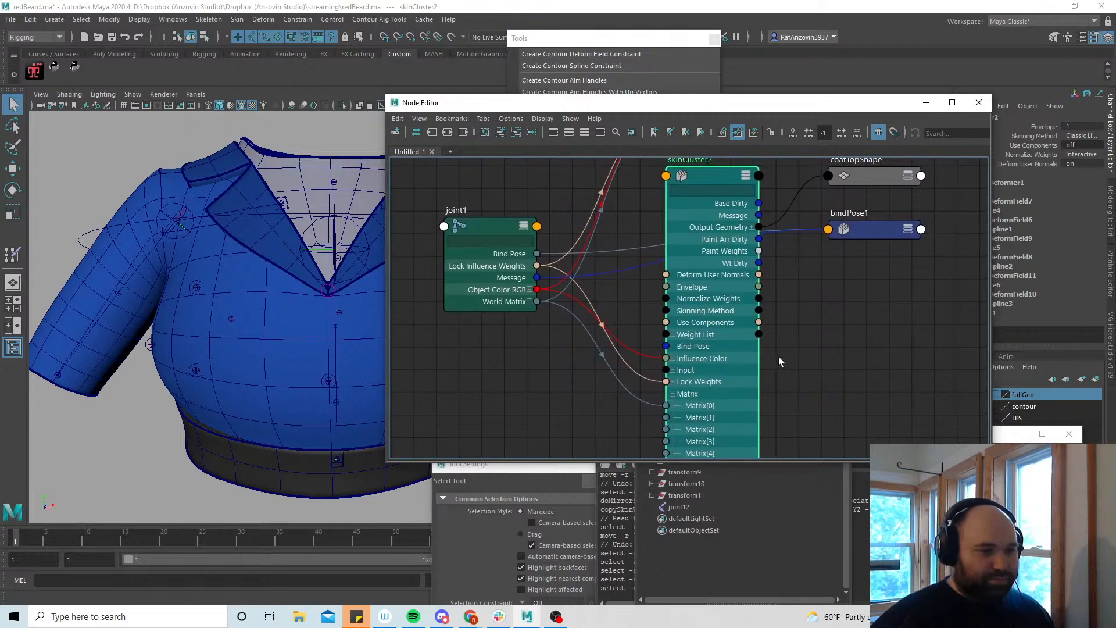
# Switch the command line to Python, query pa.selected().preBindMatrix, and move the Tool Settings window out of the way
pyautogui.click(20, 580)
pyautogui.click(115, 584)
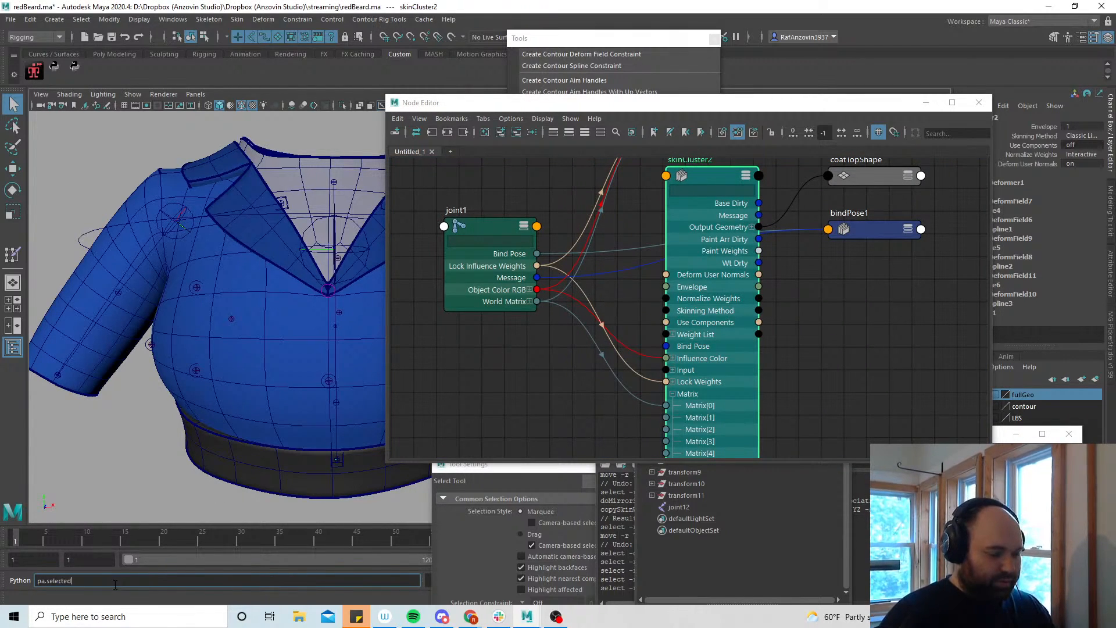
pyautogui.write('pa.selected0.preBindMatrix')
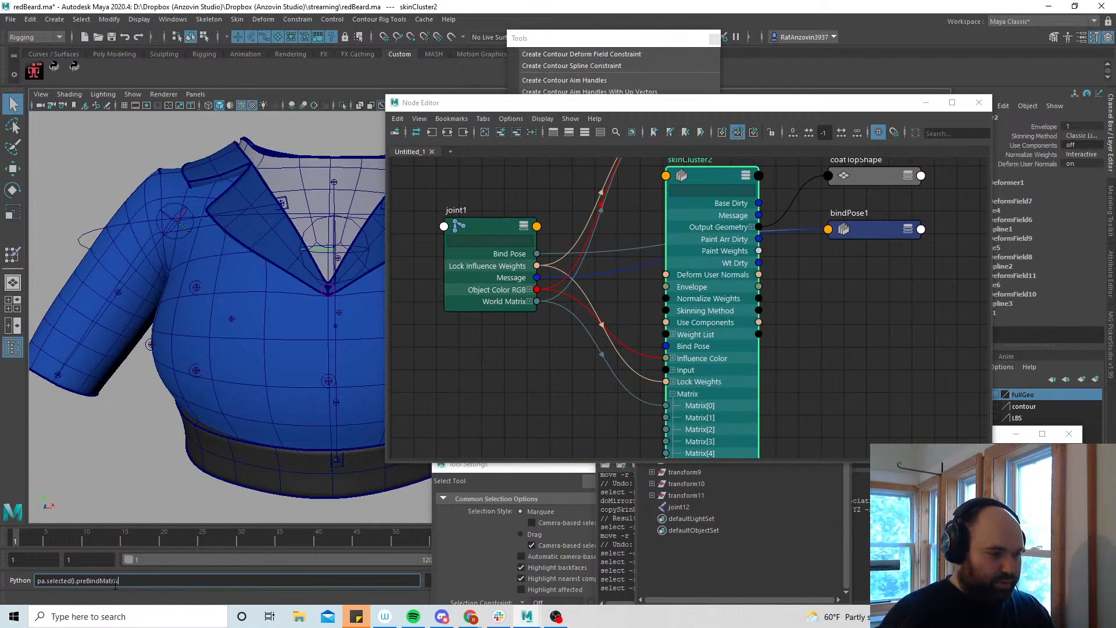
pyautogui.press('Return')
pyautogui.moveTo(536, 465); pyautogui.dragTo(836, 257)
pyautogui.moveTo(843, 267); pyautogui.dragTo(682, 497)
# Correct the attribute name to bindPreMatrix in the Python command and run it again
pyautogui.moveTo(100, 581); pyautogui.dragTo(78, 583)
pyautogui.write('bindPre')
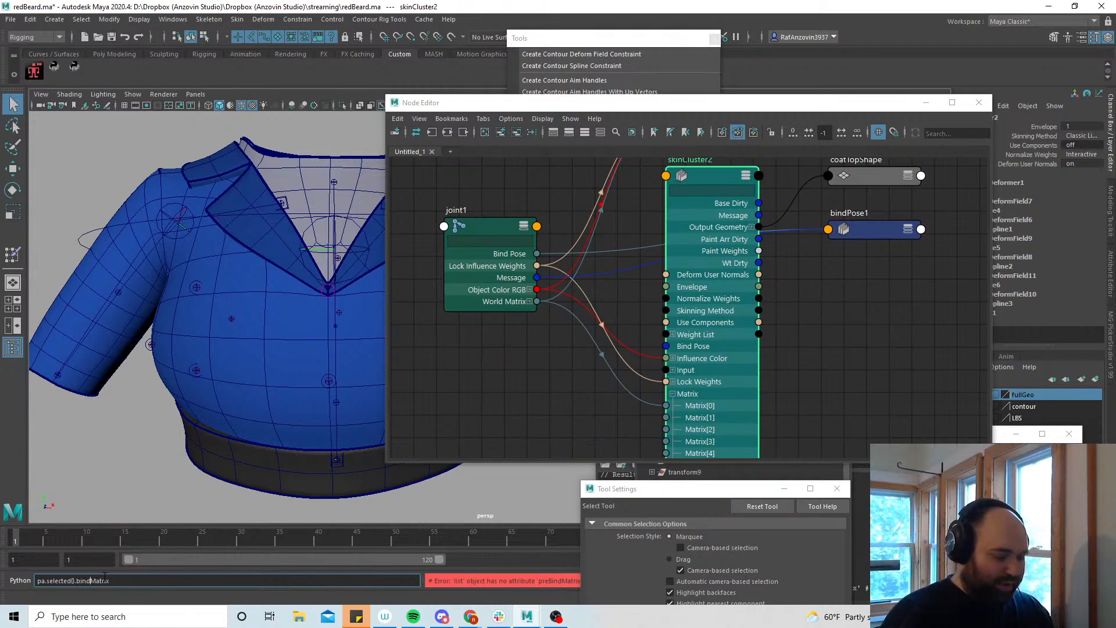
pyautogui.press('Return')
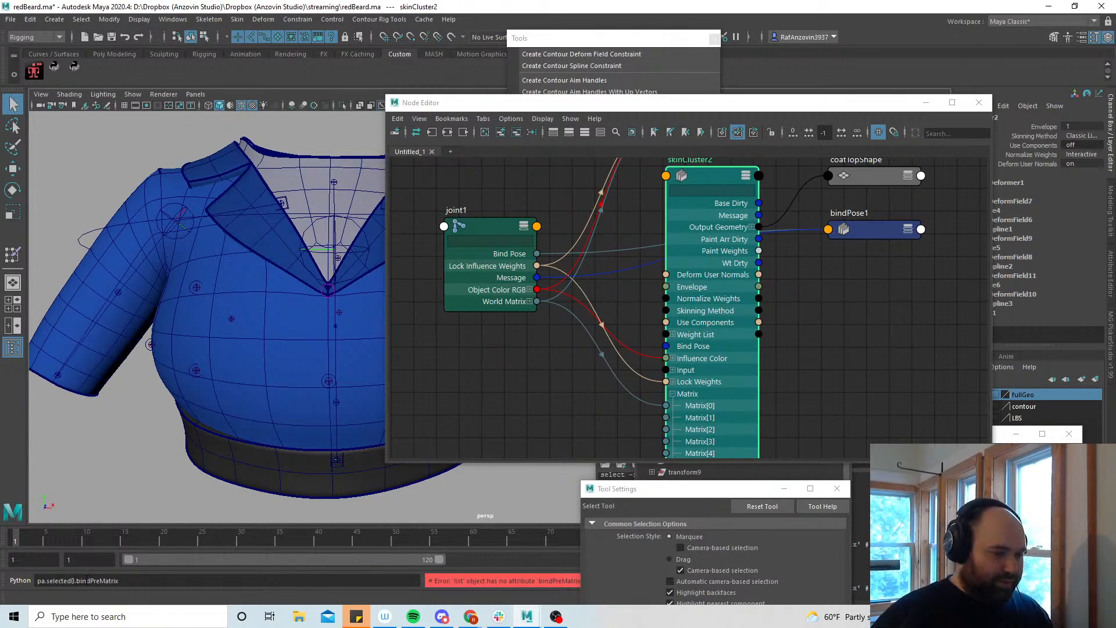
pyautogui.click(114, 583)
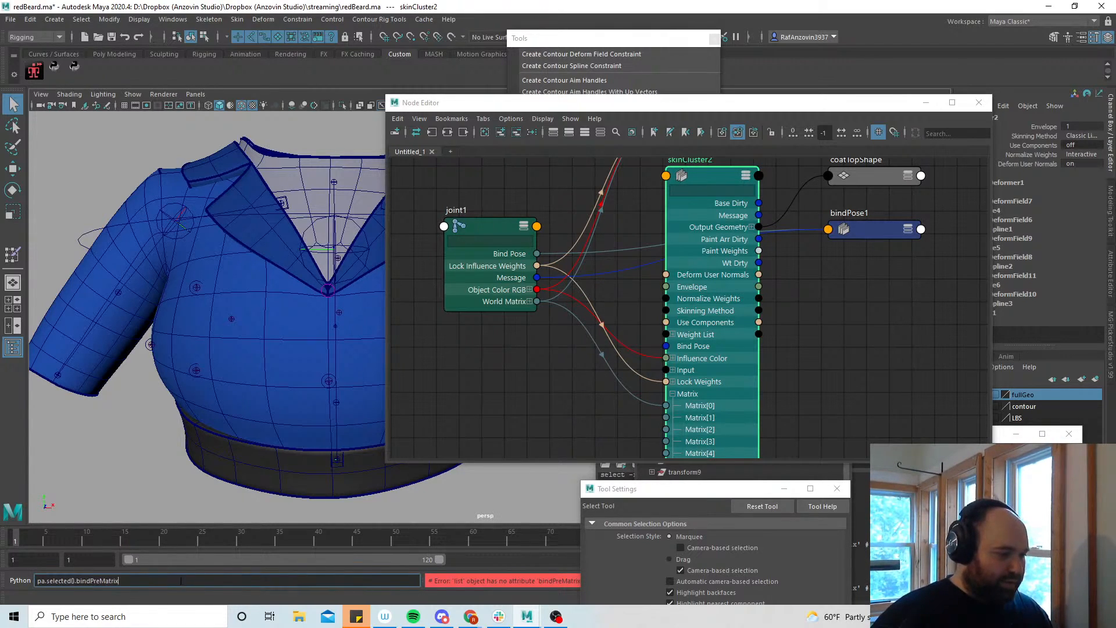
# Examine skinCluster2's Matrix[0] to Matrix[12] entries and its other attributes in the Node Editor
pyautogui.click(716, 183)
pyautogui.moveTo(825, 359)
pyautogui.keyDown('alt'); pyautogui.mouseDown(button='middle')
pyautogui.moveTo(828, 320)
pyautogui.moveTo(785, 315)
pyautogui.mouseUp(button='middle'); pyautogui.keyUp('alt')
pyautogui.scroll(-2, 823, 331)
pyautogui.moveTo(785, 315)
pyautogui.keyDown('alt'); pyautogui.mouseDown(button='right')
pyautogui.moveTo(807, 339)
pyautogui.moveTo(780, 323)
pyautogui.mouseUp(button='right'); pyautogui.keyUp('alt')
pyautogui.keyDown('alt'); pyautogui.moveTo(781, 322); pyautogui.dragTo(784, 305, button='middle'); pyautogui.keyUp('alt')
pyautogui.keyDown('alt'); pyautogui.moveTo(784, 305); pyautogui.dragTo(801, 313, button='right'); pyautogui.keyUp('alt')
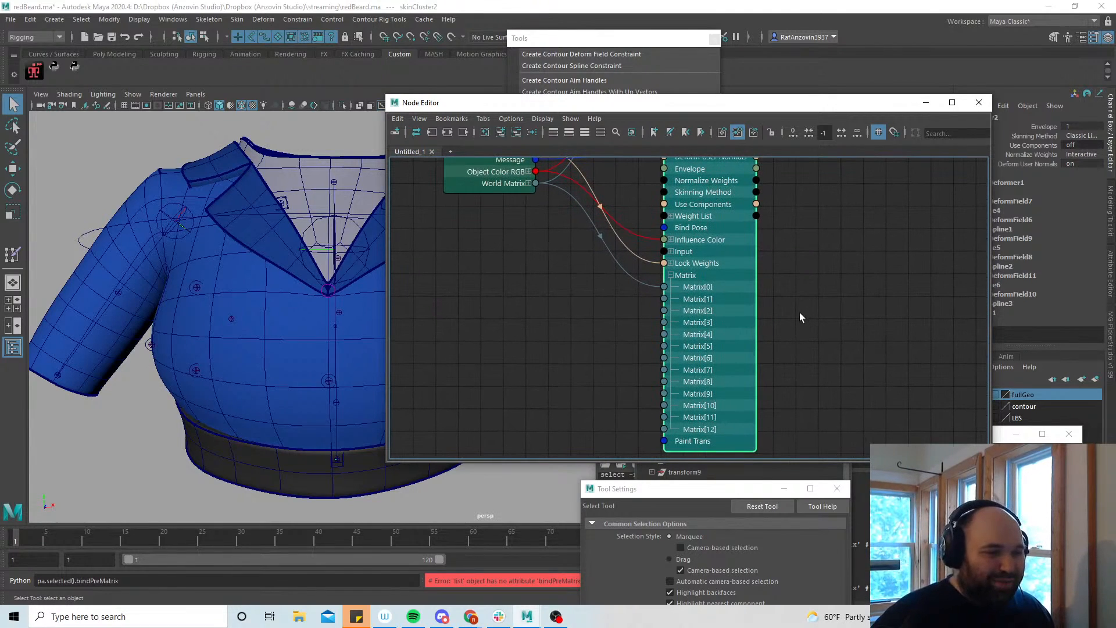
pyautogui.keyDown('alt'); pyautogui.moveTo(800, 309); pyautogui.dragTo(808, 393, button='middle'); pyautogui.keyUp('alt')
pyautogui.moveTo(119, 581); pyautogui.dragTo(79, 580)
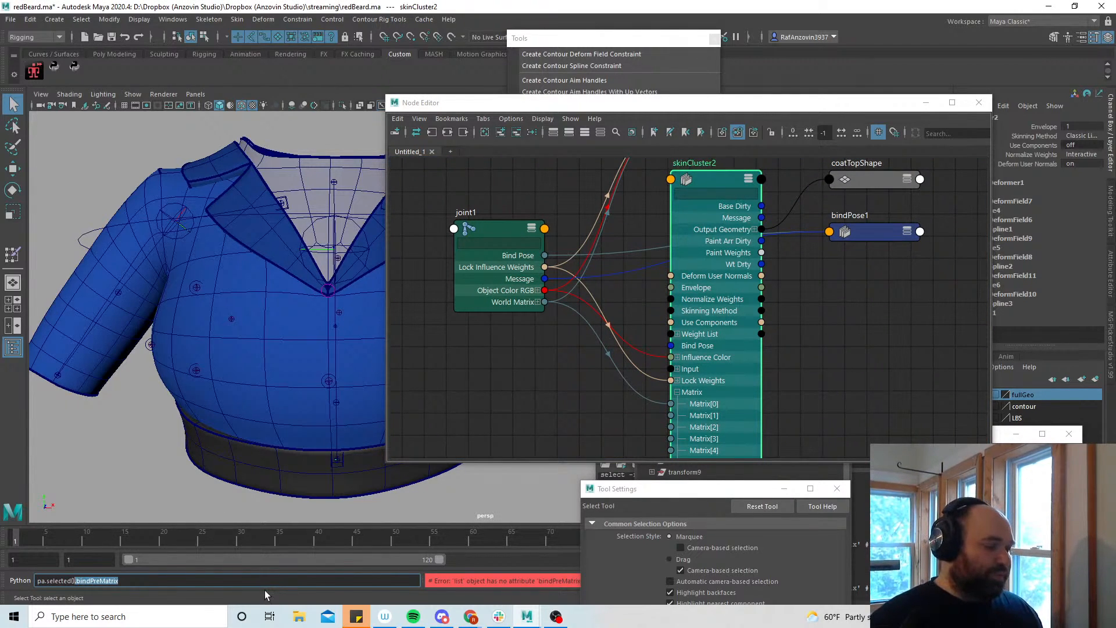
pyautogui.click(119, 580)
pyautogui.write('[0]')
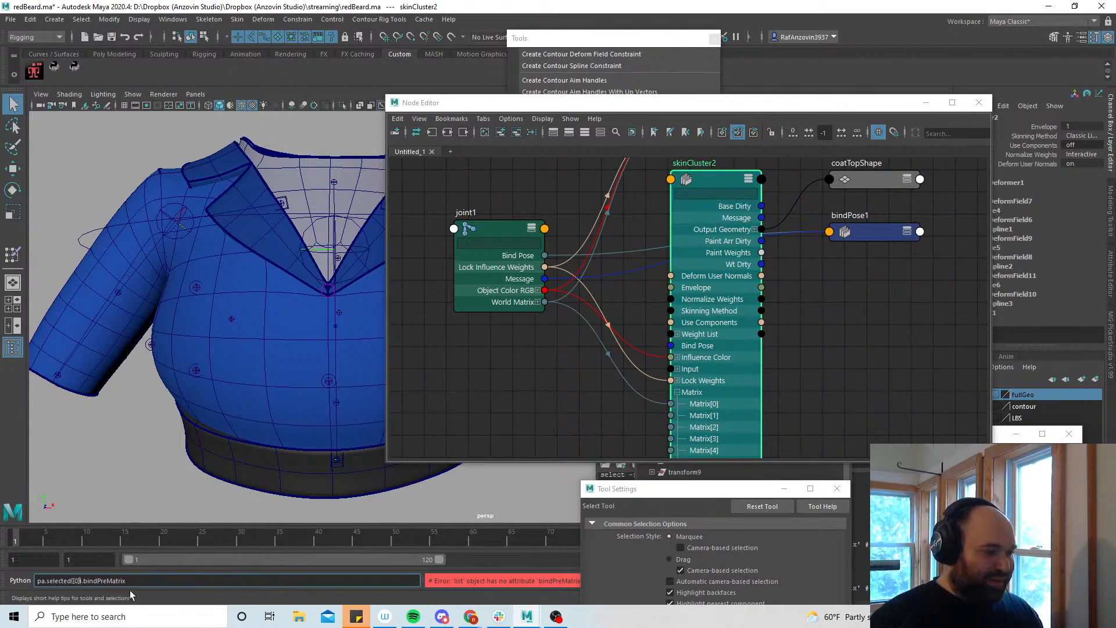
pyautogui.press('BackSpace')
pyautogui.press('BackSpace')
pyautogui.press('BackSpace')
pyautogui.press('BackSpace')
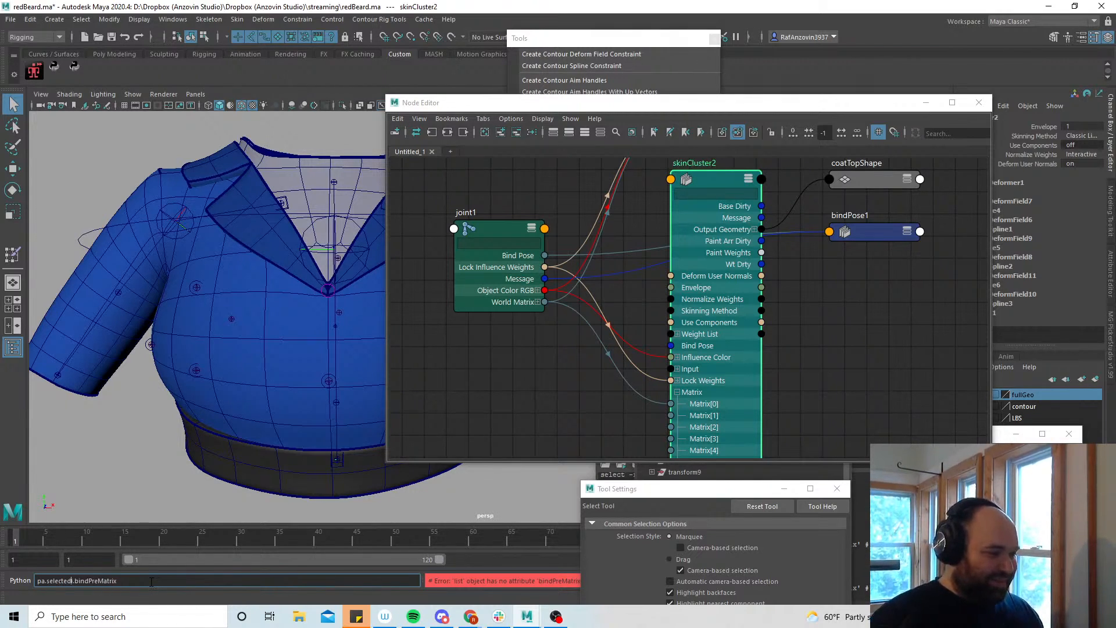
pyautogui.write('.')
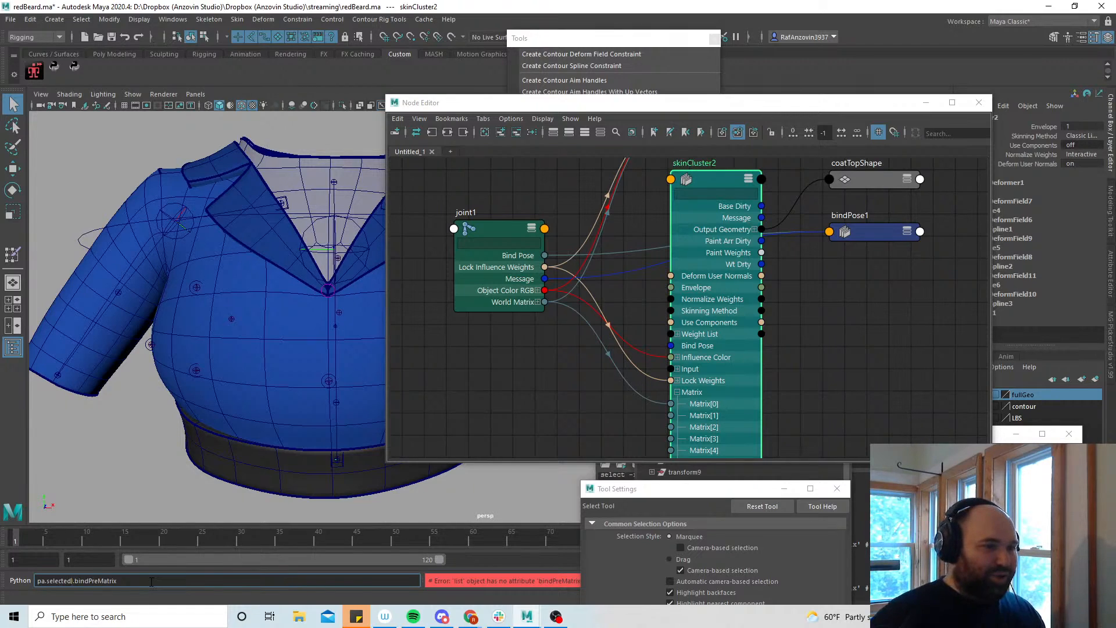
pyautogui.hotkey('ctrl', 'z')
# With skinCluster2 selected, add the index [0] to the Python command and run pa.selected()[0].bindPreMatrix
pyautogui.click(718, 174)
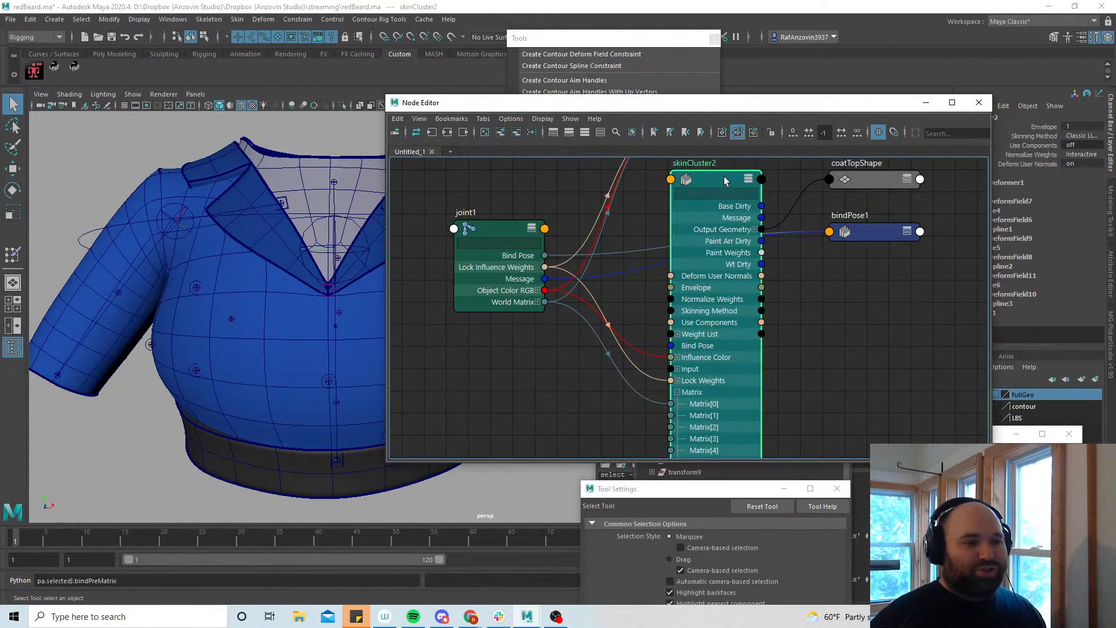
pyautogui.rightClick(725, 180)
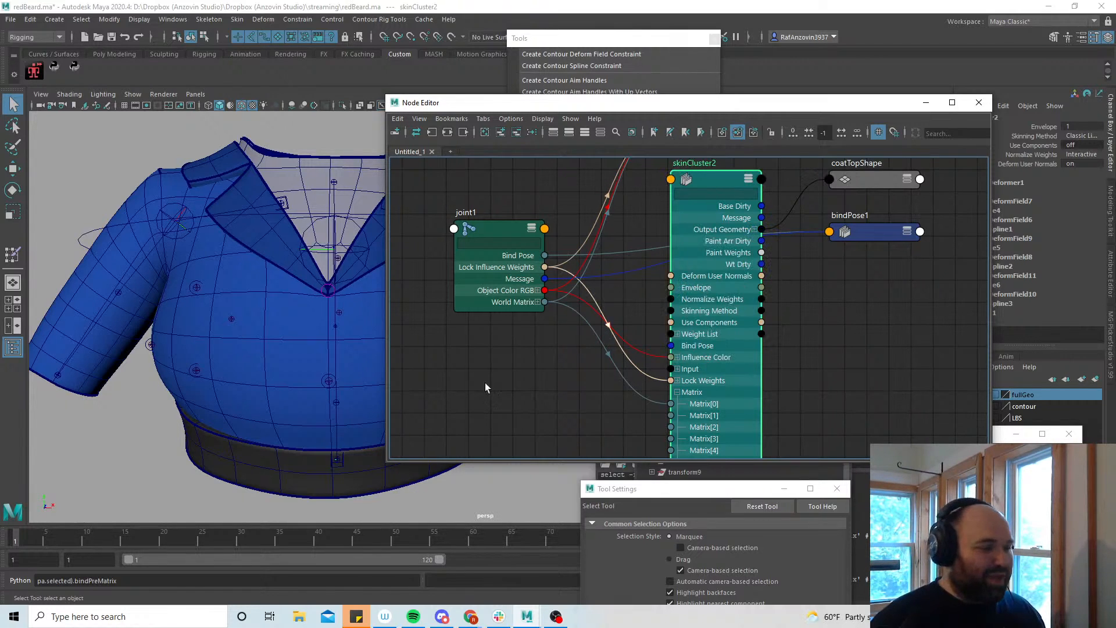
pyautogui.click(71, 580)
pyautogui.write('[')
pyautogui.write('[0]')
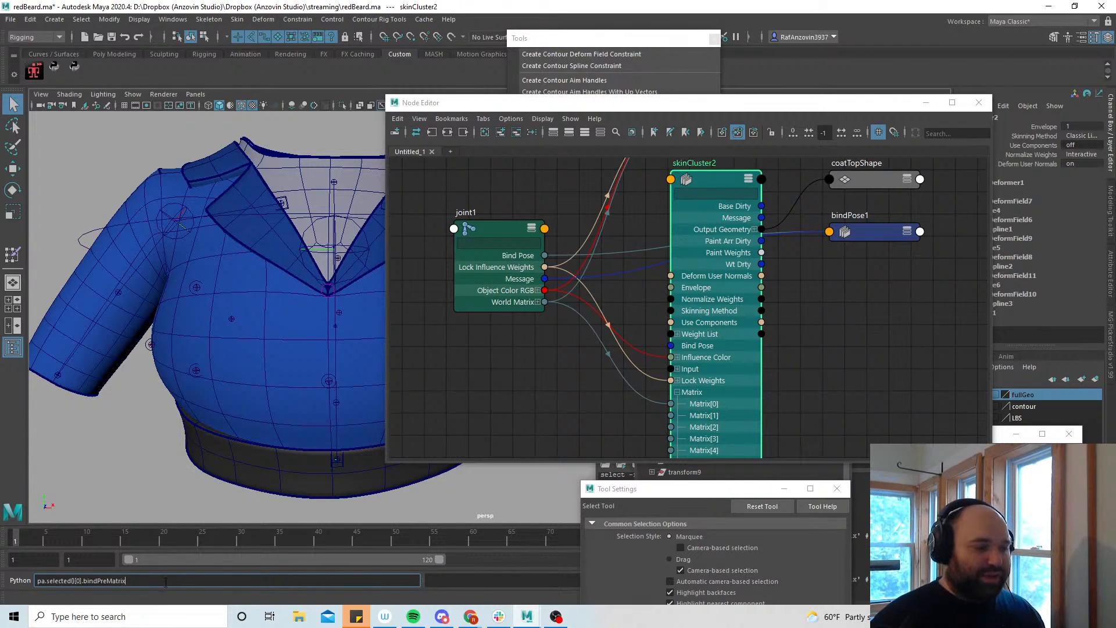
pyautogui.press('Return')
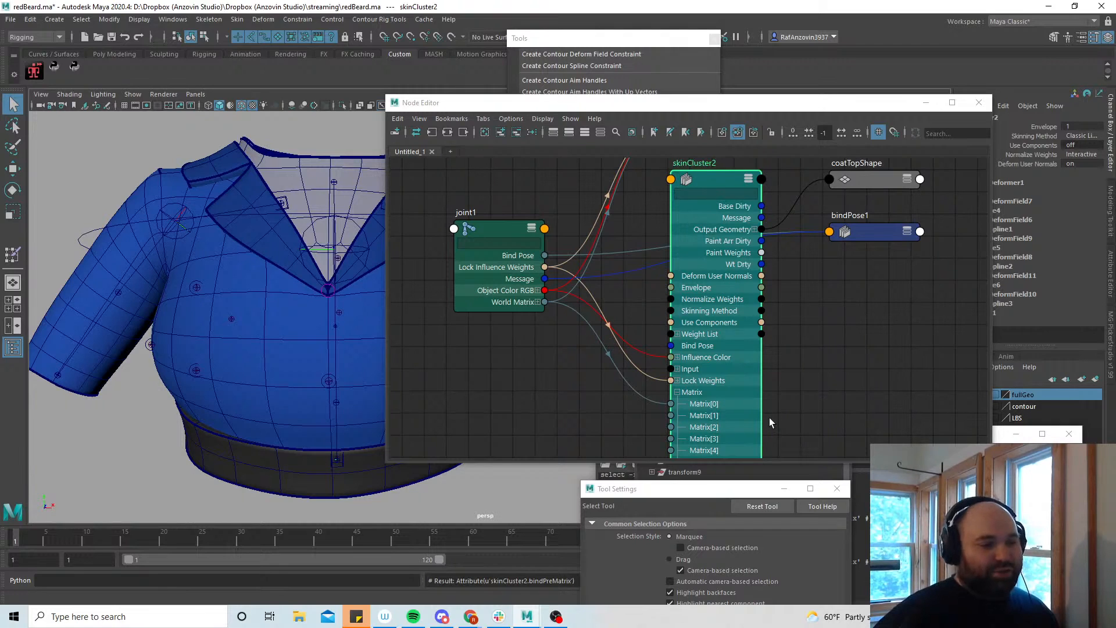
# With skinCluster2 selected, store it in a Python variable by running skincluster = pa.selected()[0]
pyautogui.keyDown('alt'); pyautogui.moveTo(822, 398); pyautogui.dragTo(785, 396, button='right'); pyautogui.keyUp('alt')
pyautogui.moveTo(785, 395)
pyautogui.keyDown('alt'); pyautogui.mouseDown(button='middle')
pyautogui.moveTo(785, 309)
pyautogui.moveTo(770, 308)
pyautogui.mouseUp(button='middle'); pyautogui.keyUp('alt')
pyautogui.keyDown('alt'); pyautogui.moveTo(770, 312); pyautogui.dragTo(829, 355, button='right'); pyautogui.keyUp('alt')
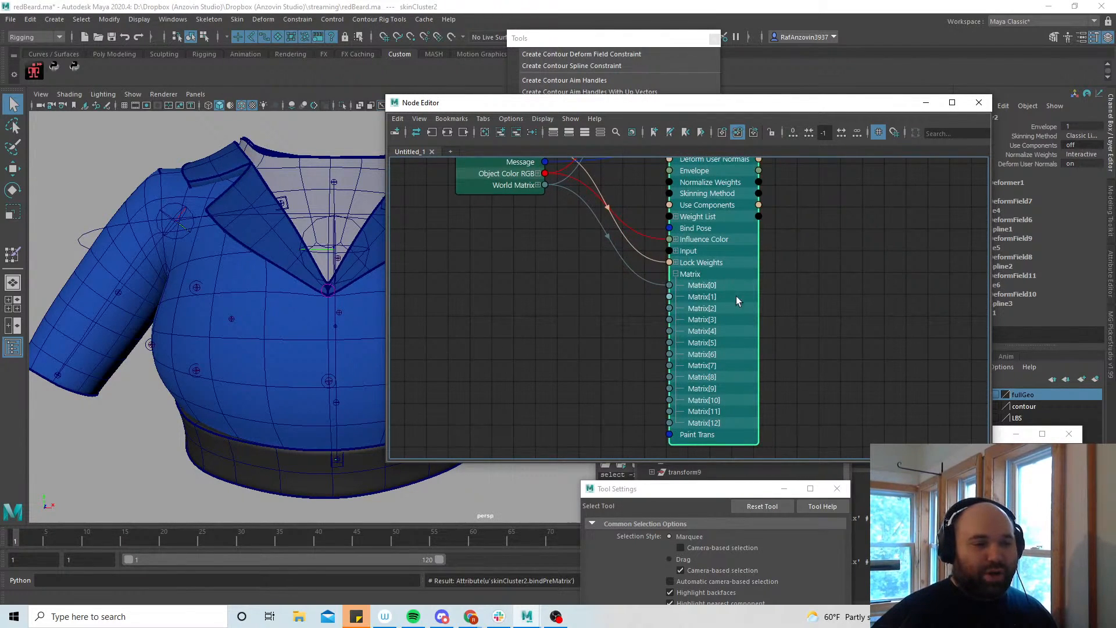
pyautogui.keyDown('alt'); pyautogui.moveTo(801, 355); pyautogui.dragTo(800, 380, button='middle'); pyautogui.keyUp('alt')
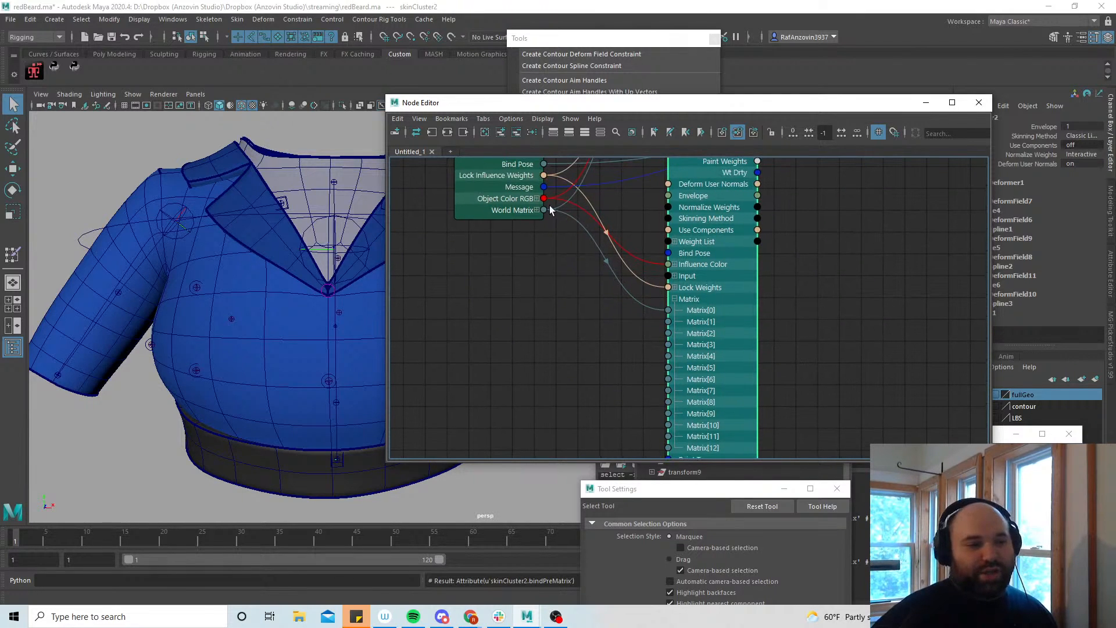
pyautogui.keyDown('alt'); pyautogui.moveTo(762, 342); pyautogui.dragTo(764, 323, button='middle'); pyautogui.keyUp('alt')
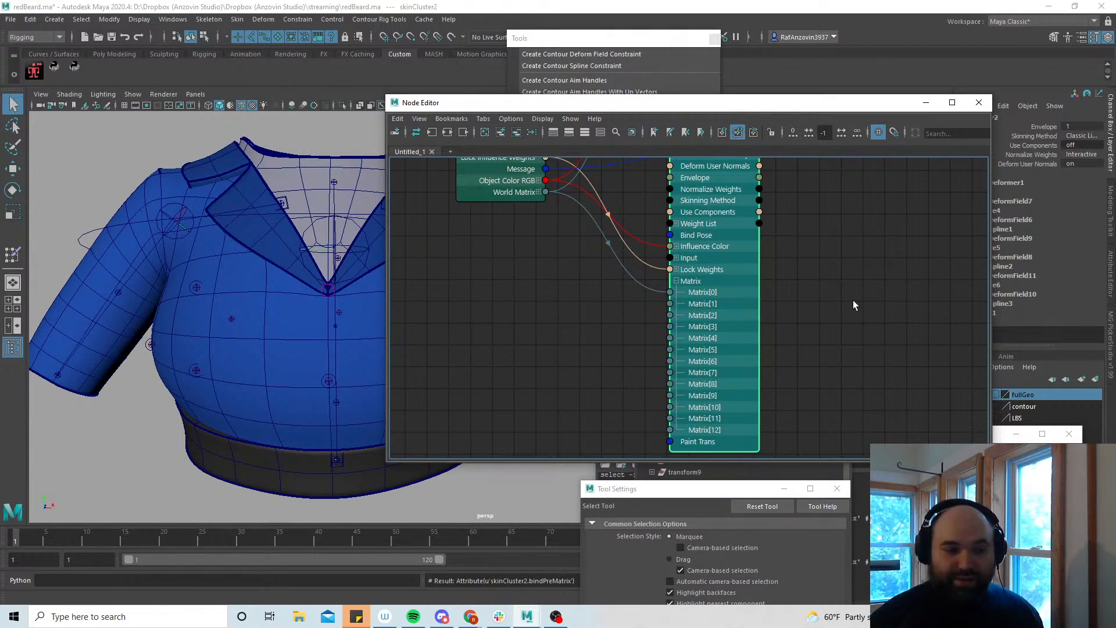
pyautogui.moveTo(746, 103); pyautogui.dragTo(692, 124)
pyautogui.click(267, 580)
pyautogui.write('skincluster = pa.selected()[0]')
pyautogui.press('Return')
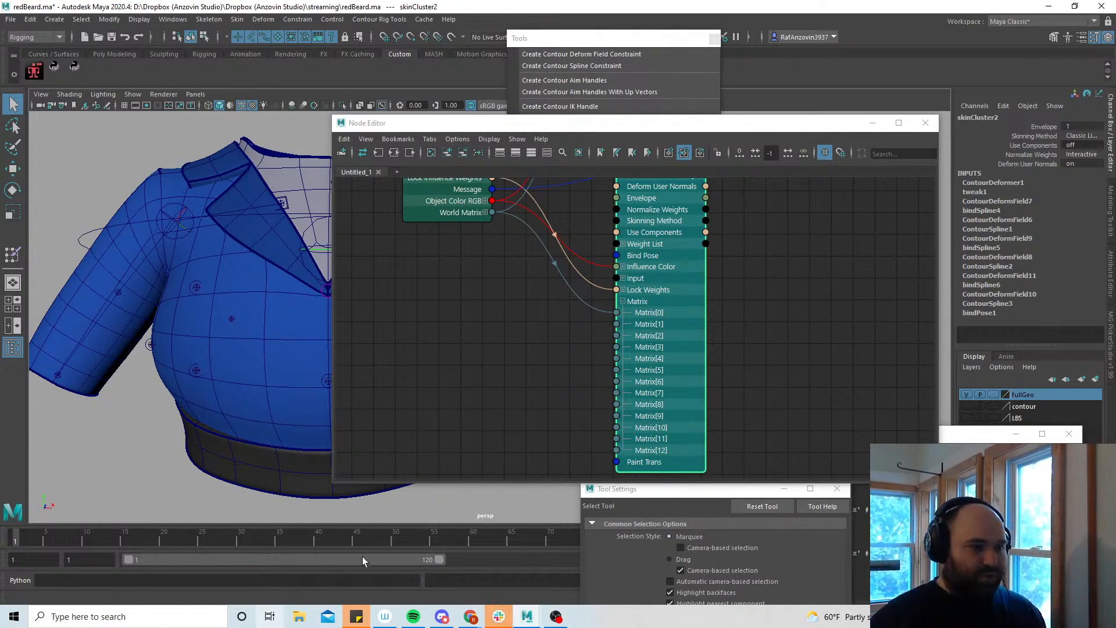
# Move the Node Editor and Outliner apart and expand transform1 through transform11 in the Outliner to show their child nodes
pyautogui.keyDown('alt'); pyautogui.moveTo(487, 261); pyautogui.dragTo(486, 376, button='middle'); pyautogui.keyUp('alt')
pyautogui.scroll(1, 484, 376)
pyautogui.moveTo(615, 127); pyautogui.dragTo(391, 198)
pyautogui.moveTo(743, 159); pyautogui.dragTo(838, 135)
pyautogui.click(733, 467)
pyautogui.click(733, 456)
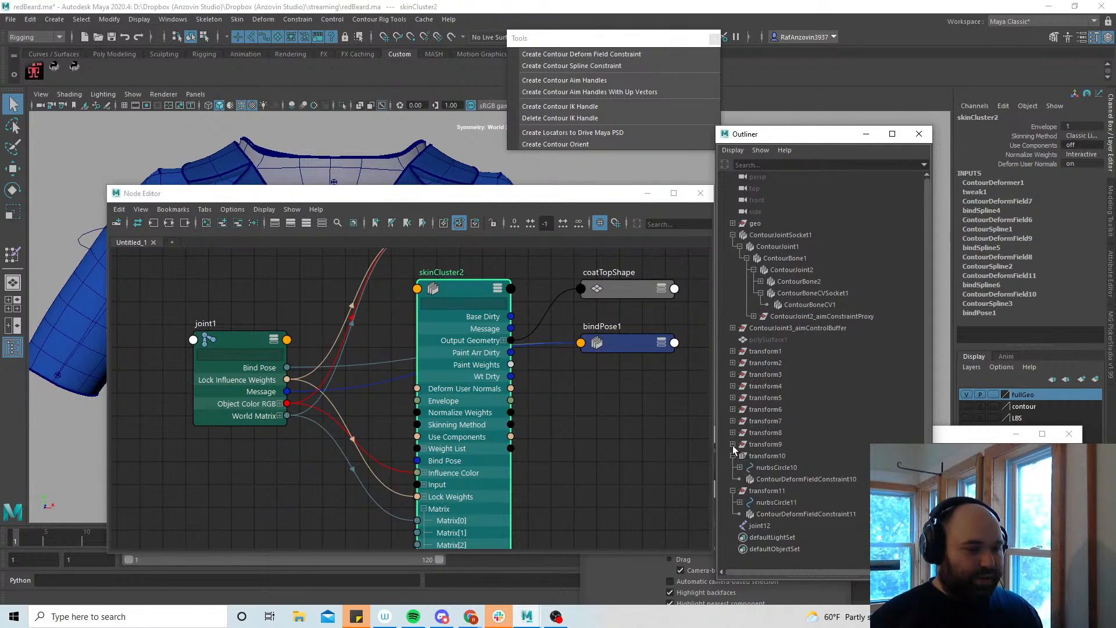
pyautogui.click(733, 444)
pyautogui.click(733, 433)
pyautogui.click(734, 421)
pyautogui.click(734, 409)
pyautogui.click(734, 398)
pyautogui.click(734, 387)
pyautogui.click(733, 374)
pyautogui.click(733, 363)
pyautogui.click(733, 351)
# Select every joint in the scene by running the Python command pa.select(pa.ls(type='joint'))
pyautogui.moveTo(313, 193); pyautogui.dragTo(649, 247)
pyautogui.click(407, 580)
pyautogui.write('pa.sele')
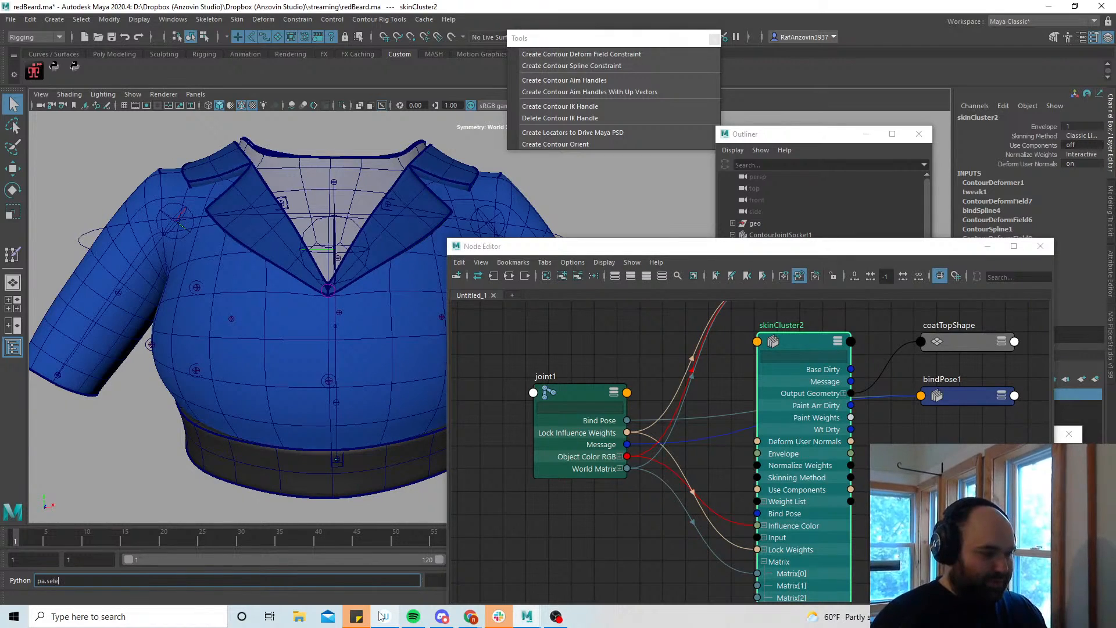
pyautogui.write('ct(pa.ls')
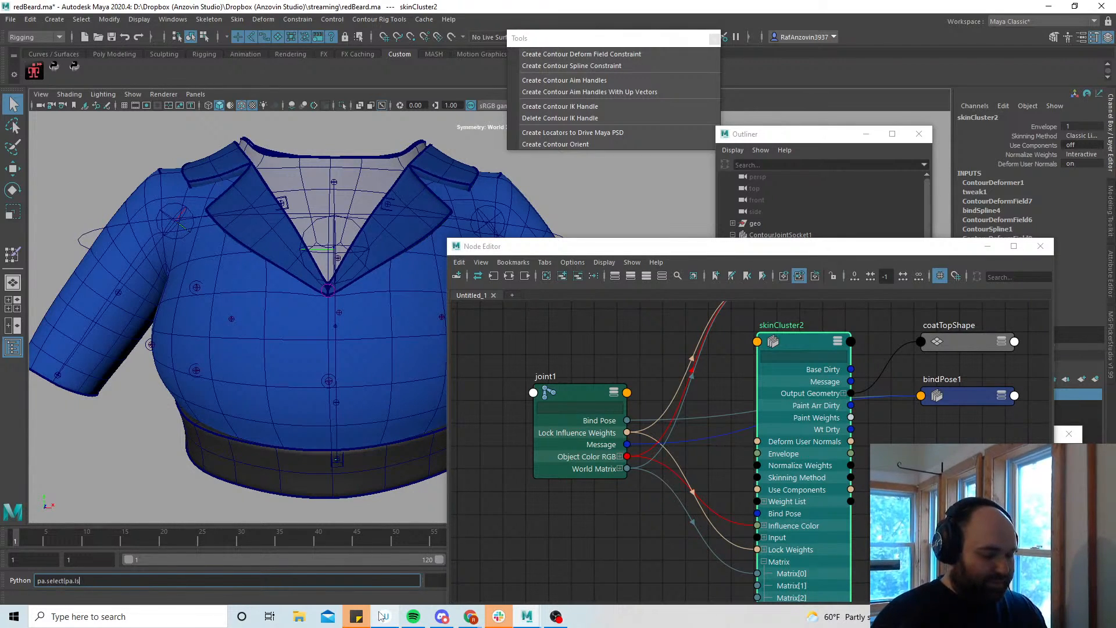
pyautogui.write('(type=')
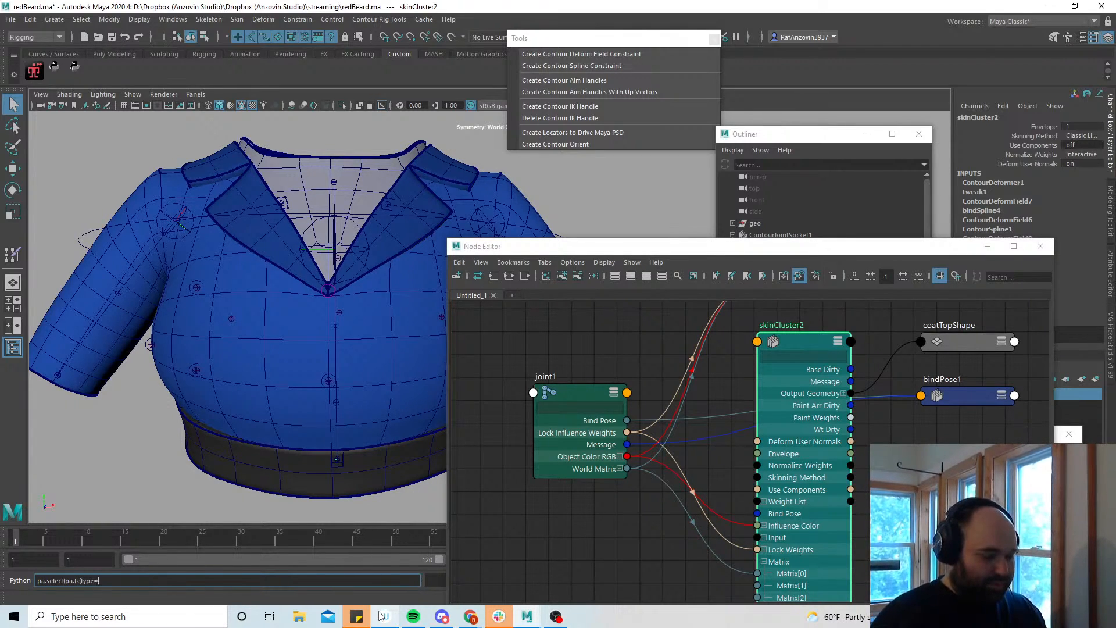
pyautogui.write("'joint'))")
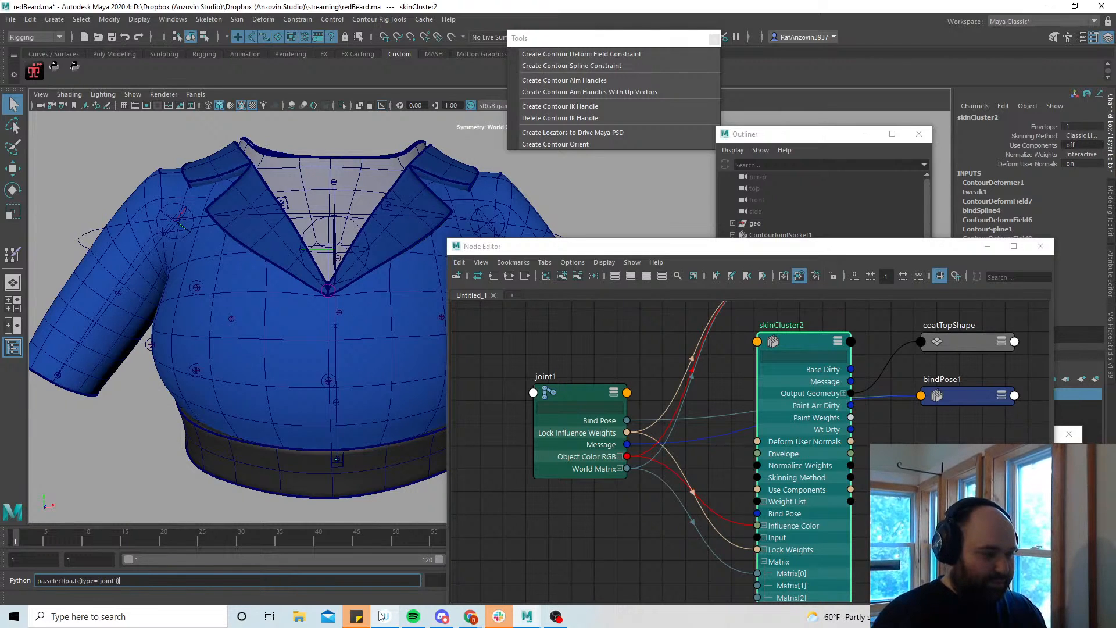
pyautogui.press('Return')
# Remove joint12 from the joint selection in the Outliner
pyautogui.click(854, 136)
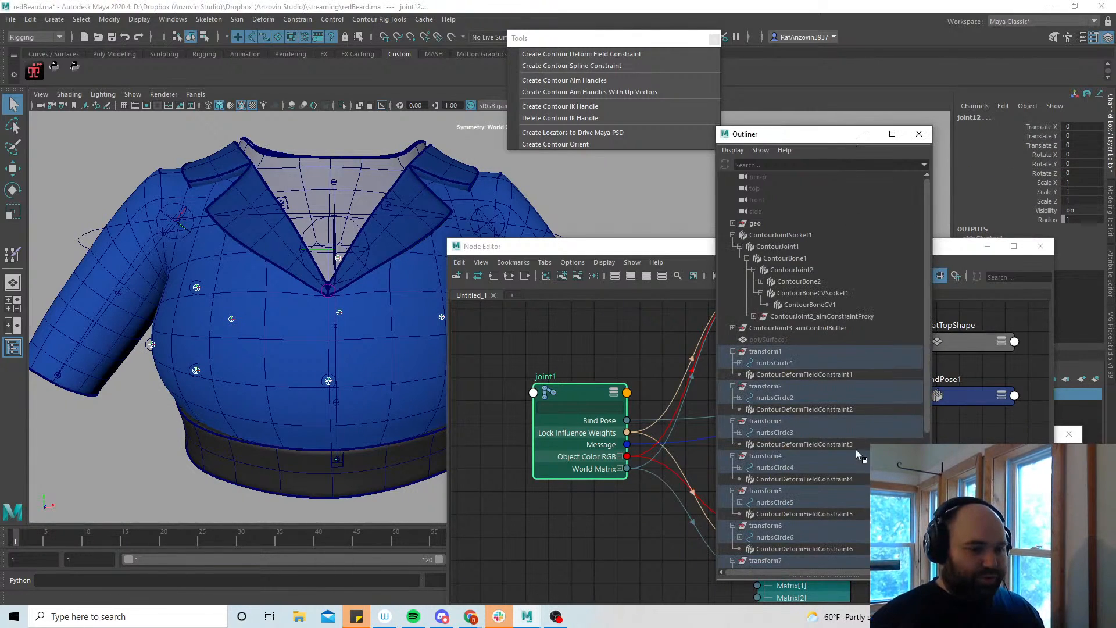
pyautogui.scroll(-10, 846, 444)
pyautogui.keyDown('ctrl'); pyautogui.click(761, 538); pyautogui.keyUp('ctrl')
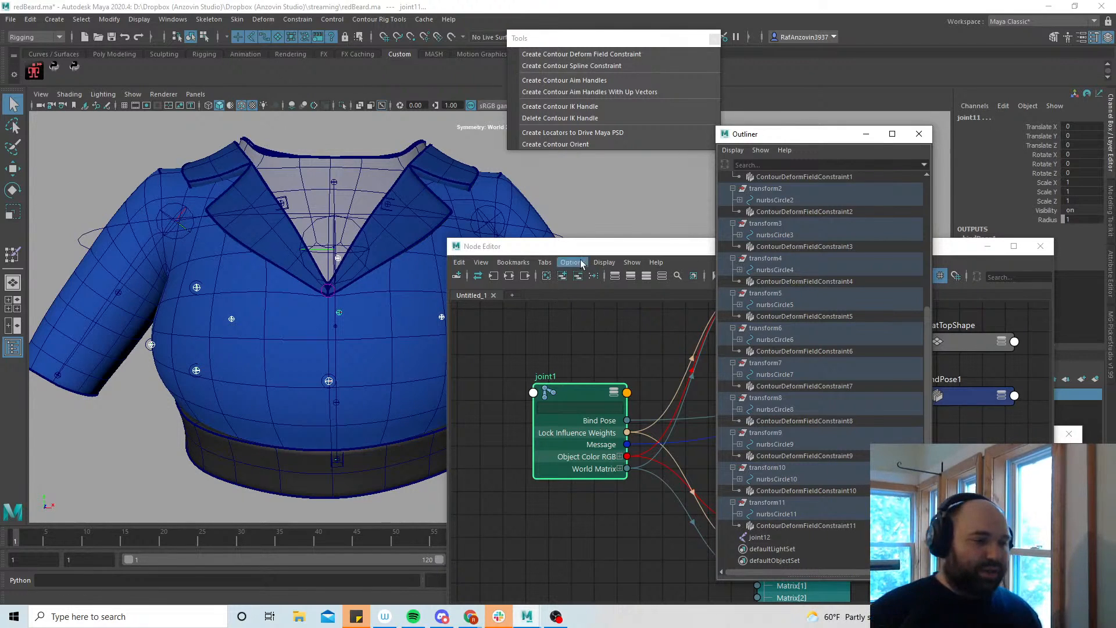
# In the Script Editor, start a for jnt in pa.selected(): loop below the deform field constraint code
pyautogui.moveTo(664, 246); pyautogui.dragTo(469, 282)
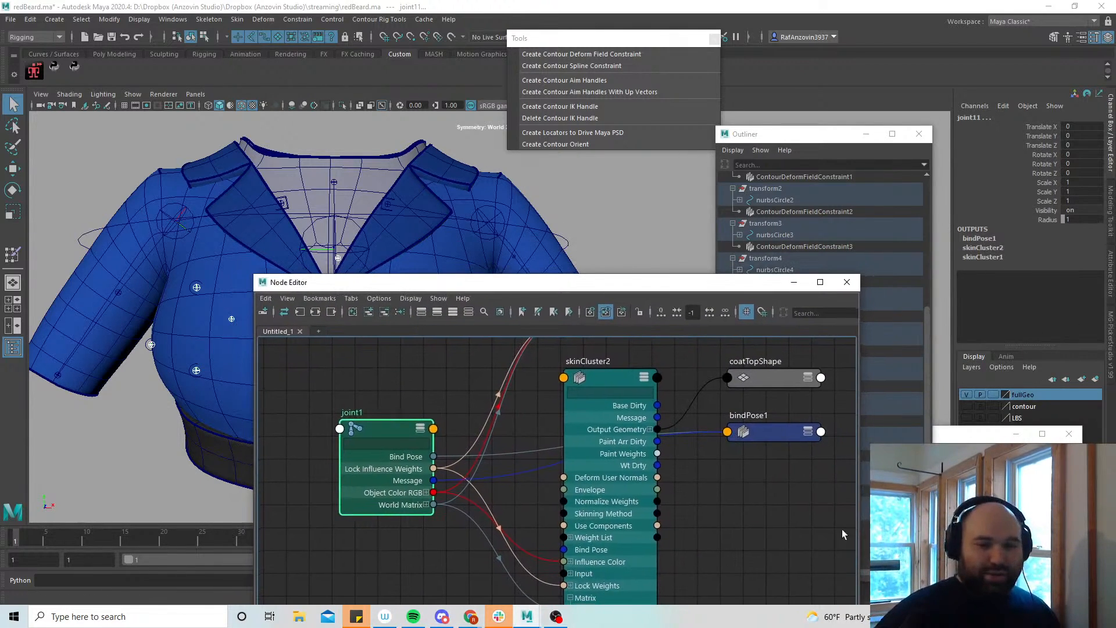
pyautogui.click(976, 459)
pyautogui.moveTo(686, 435); pyautogui.dragTo(685, 65)
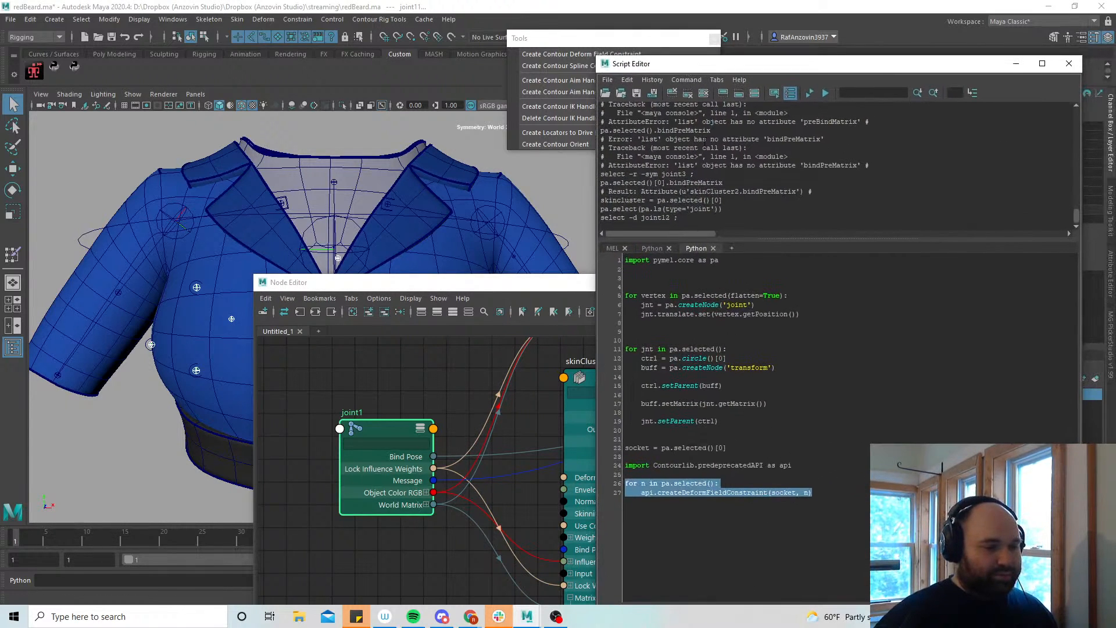
pyautogui.click(812, 493)
pyautogui.press('Return')
pyautogui.press('Return')
pyautogui.press('Return')
pyautogui.press('BackSpace')
pyautogui.write('for jnt in')
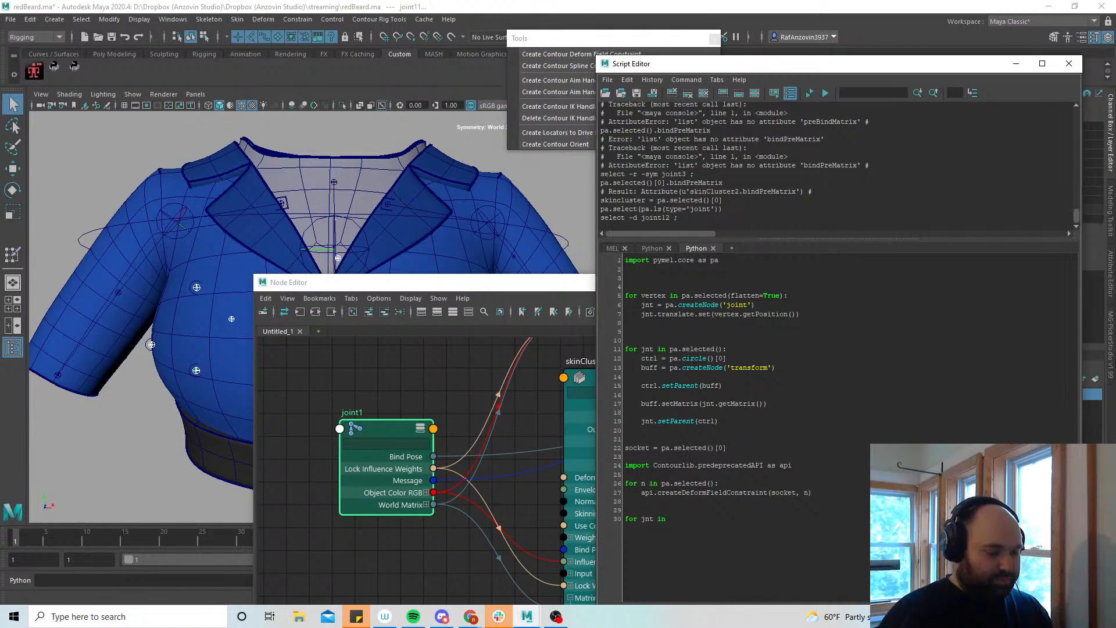
pyautogui.write(' pa.selected():')
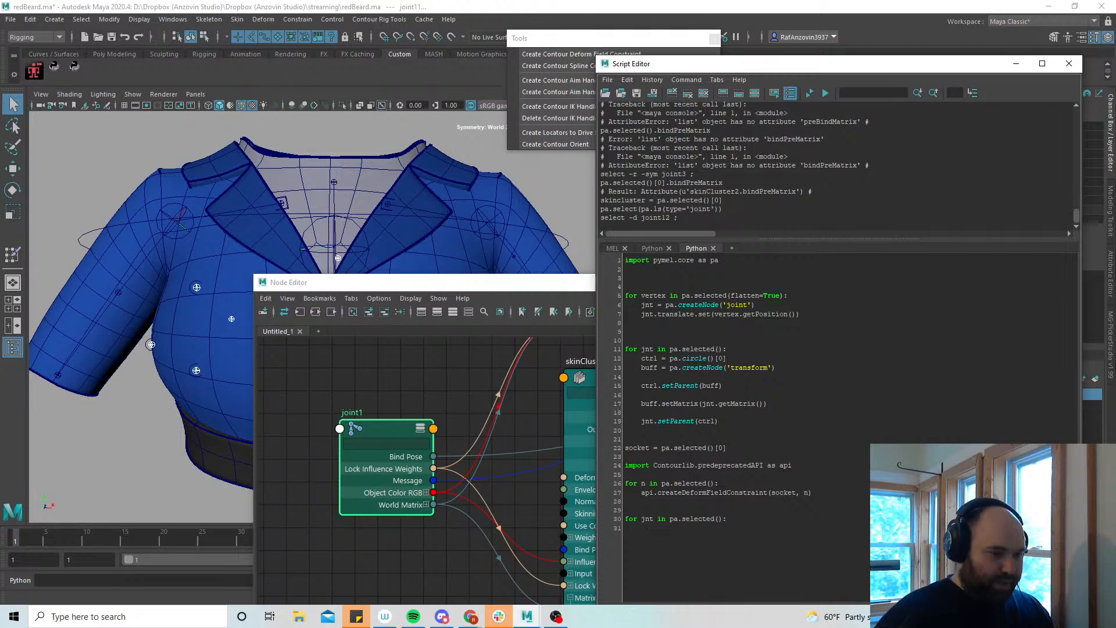
# In the loop body, try to connect jnt.getParent().getParent().worldMatrix[0] to skincluster with the >> operator
pyautogui.write('etParent')
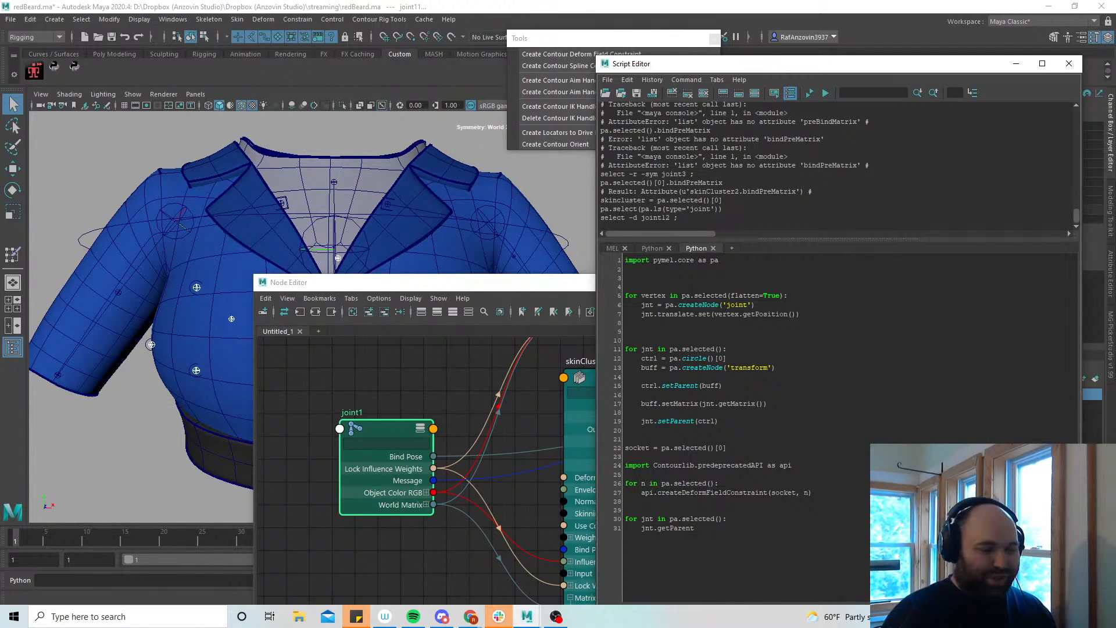
pyautogui.write('().getParent().')
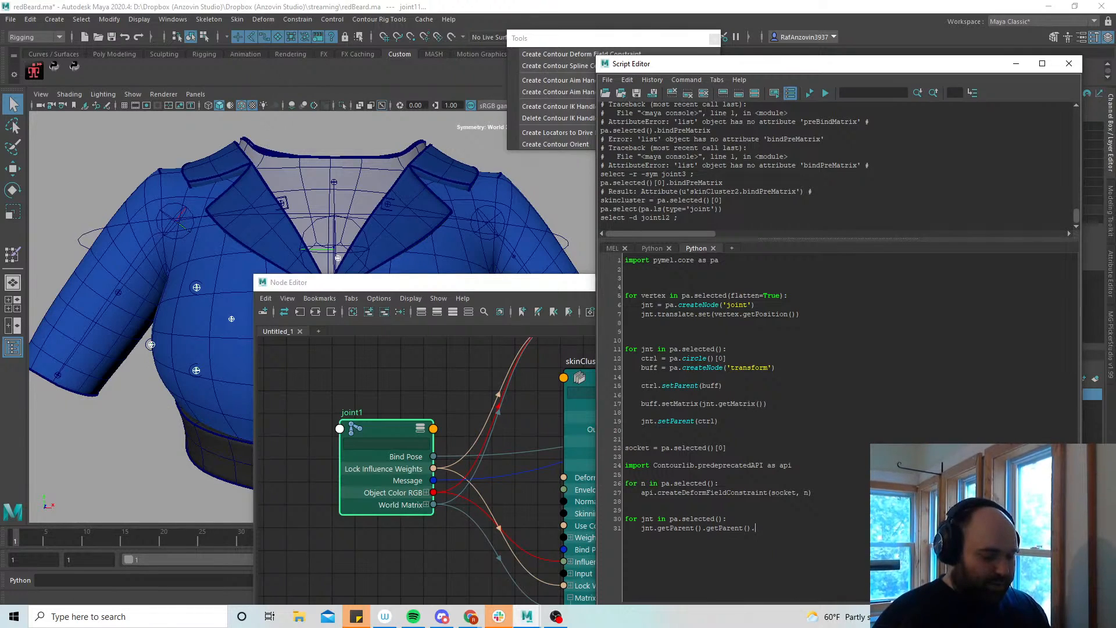
pyautogui.write('worldMatrix[0] >>')
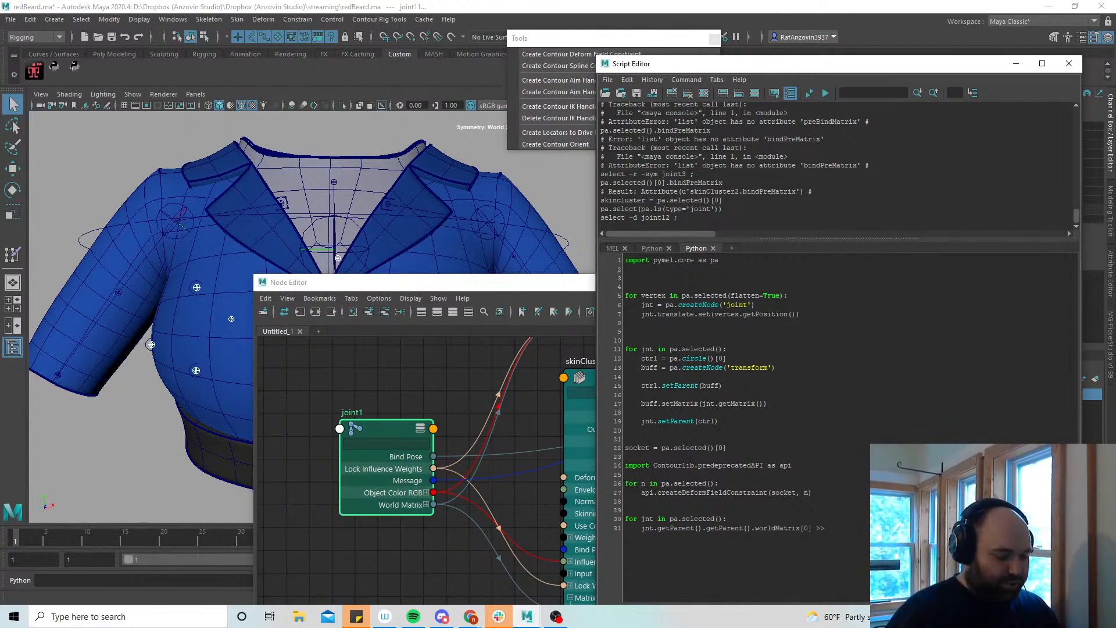
pyautogui.write('cluste')
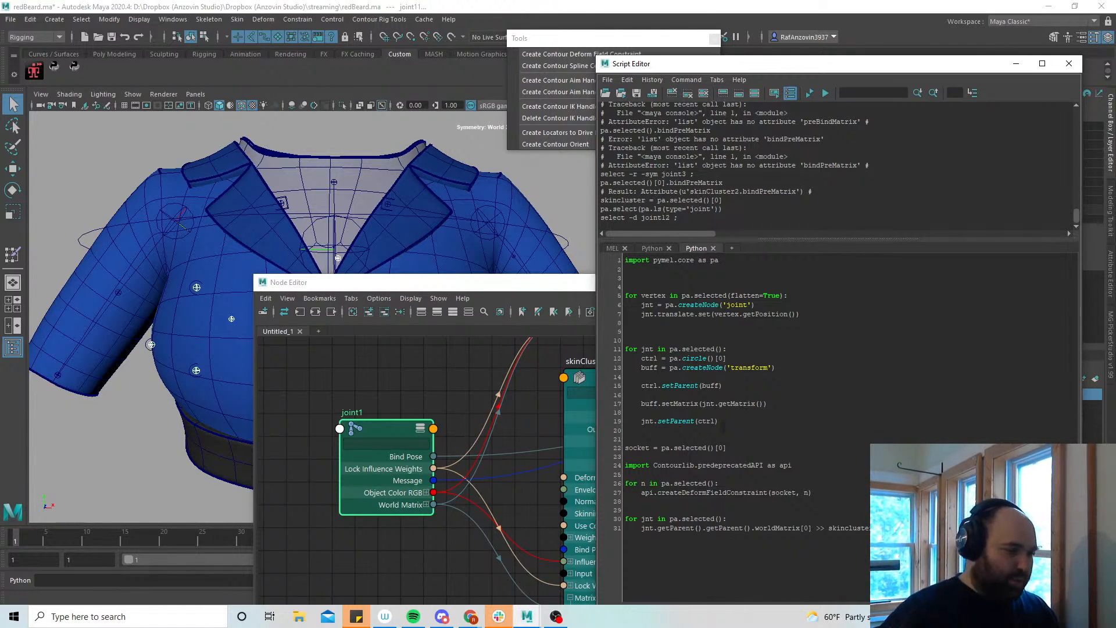
# Recall the earlier pa.selected()[0].bindPreMatrix command in the Python command line to check the attribute name
pyautogui.click(161, 574)
pyautogui.press('Up')
pyautogui.press('Up')
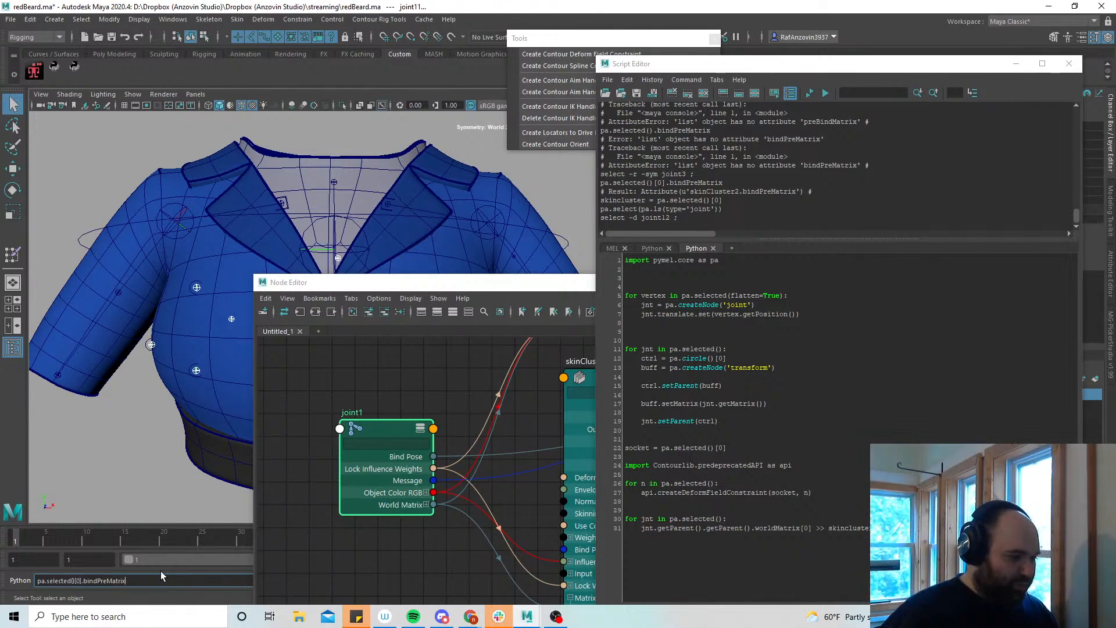
pyautogui.click(832, 552)
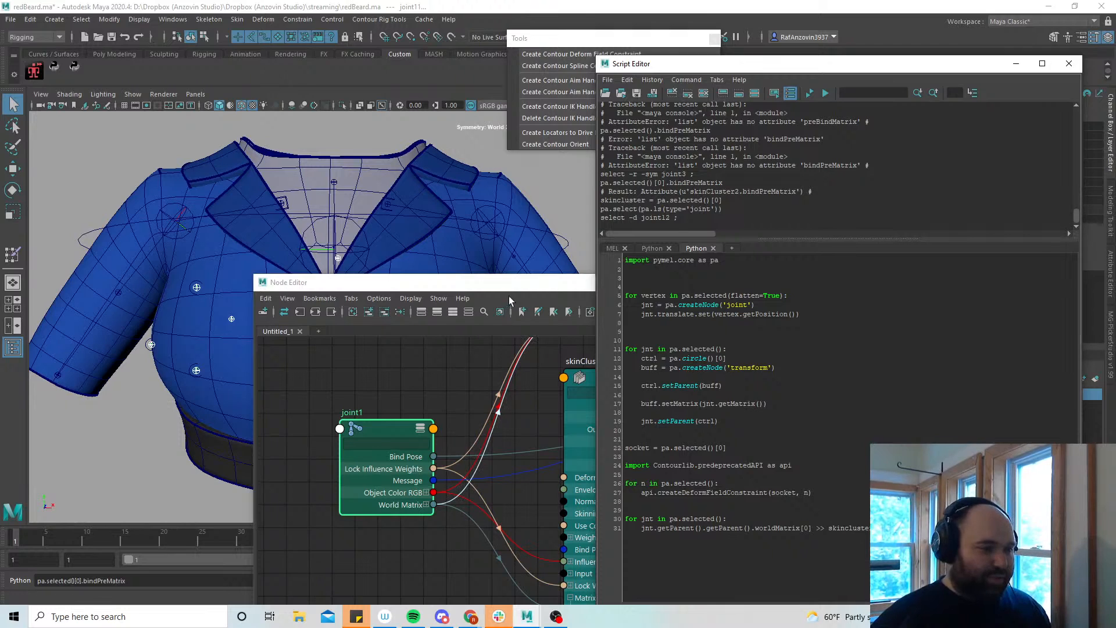
# Select skinCluster2 in the Node Editor and delete the unfinished for jnt loop from the script
pyautogui.moveTo(516, 285); pyautogui.dragTo(360, 262)
pyautogui.click(458, 354)
pyautogui.click(885, 257)
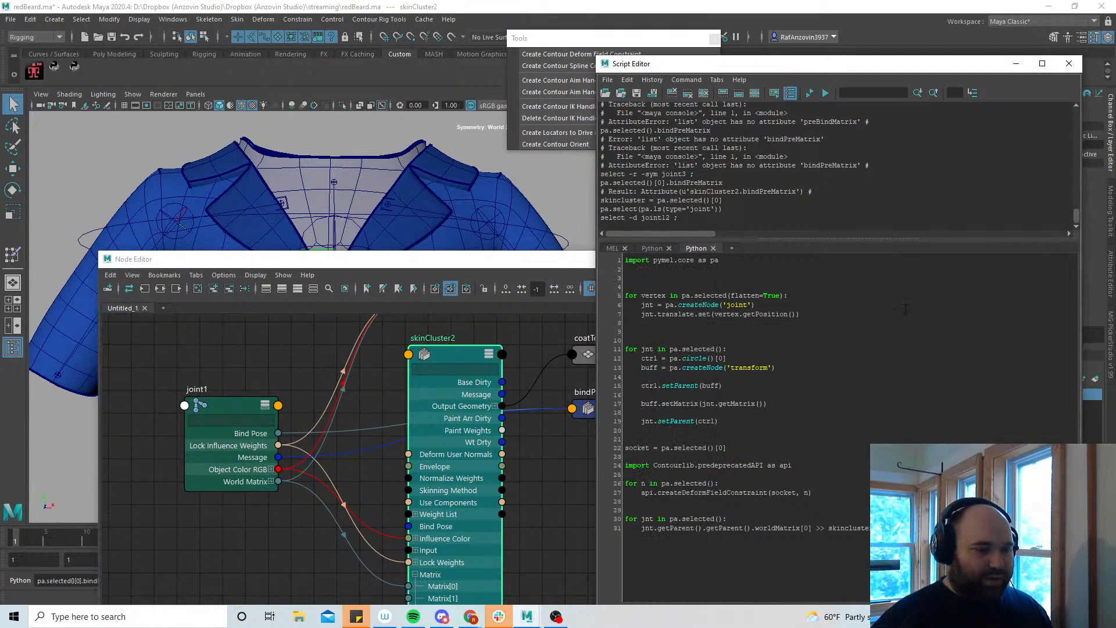
pyautogui.moveTo(860, 528); pyautogui.dragTo(599, 520)
pyautogui.press('BackSpace')
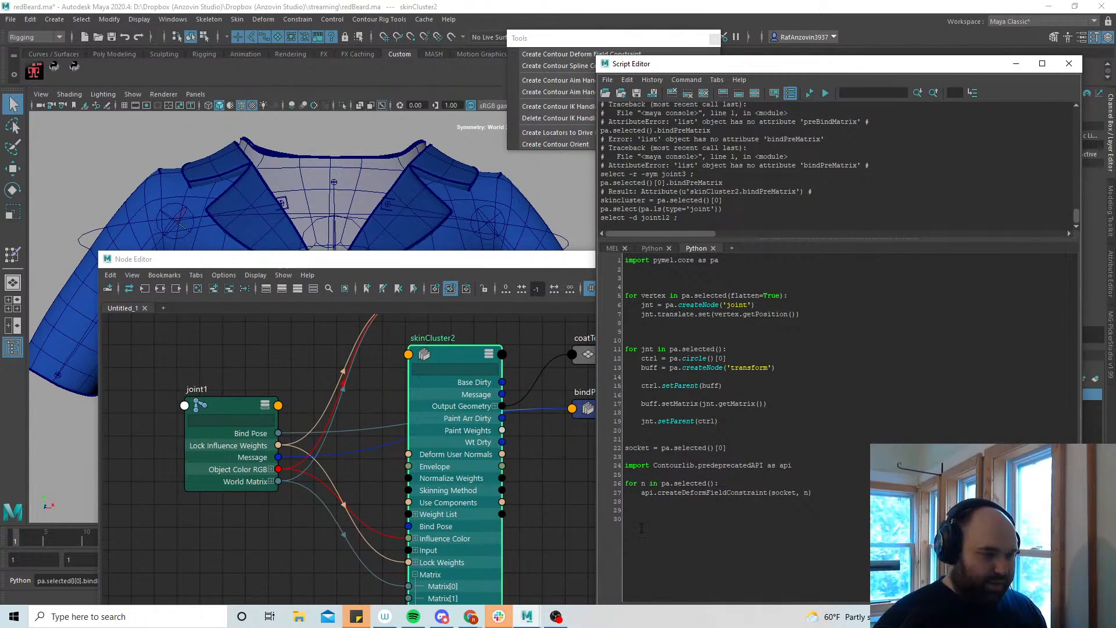
# Add the line skincluster.matrix[0] at the end of the script and run only that line
pyautogui.write('skincluster')
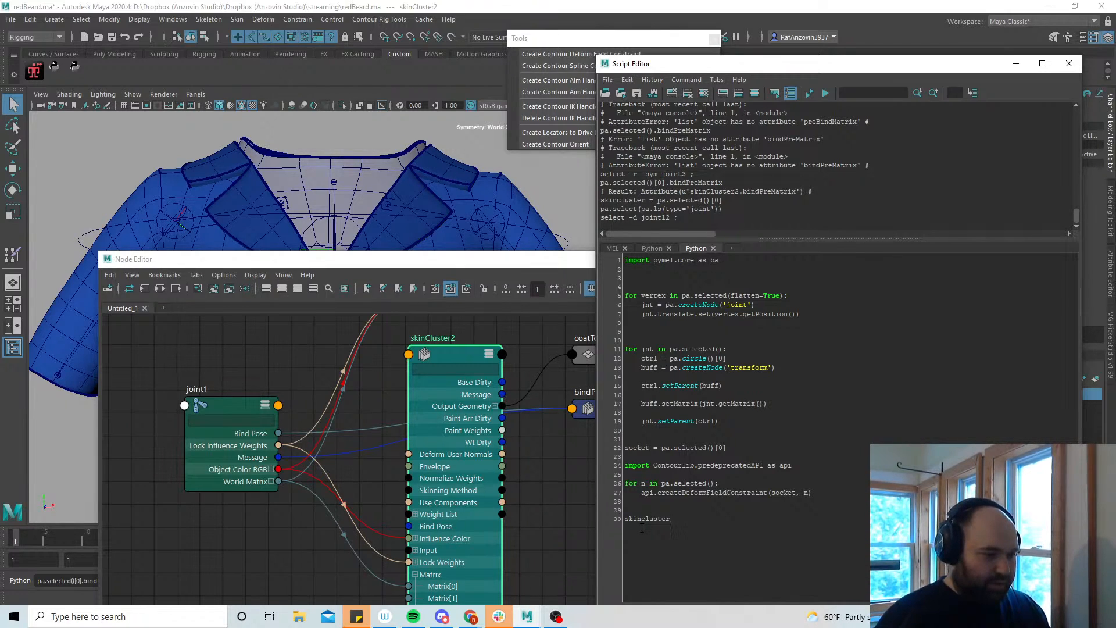
pyautogui.write('.matrix.')
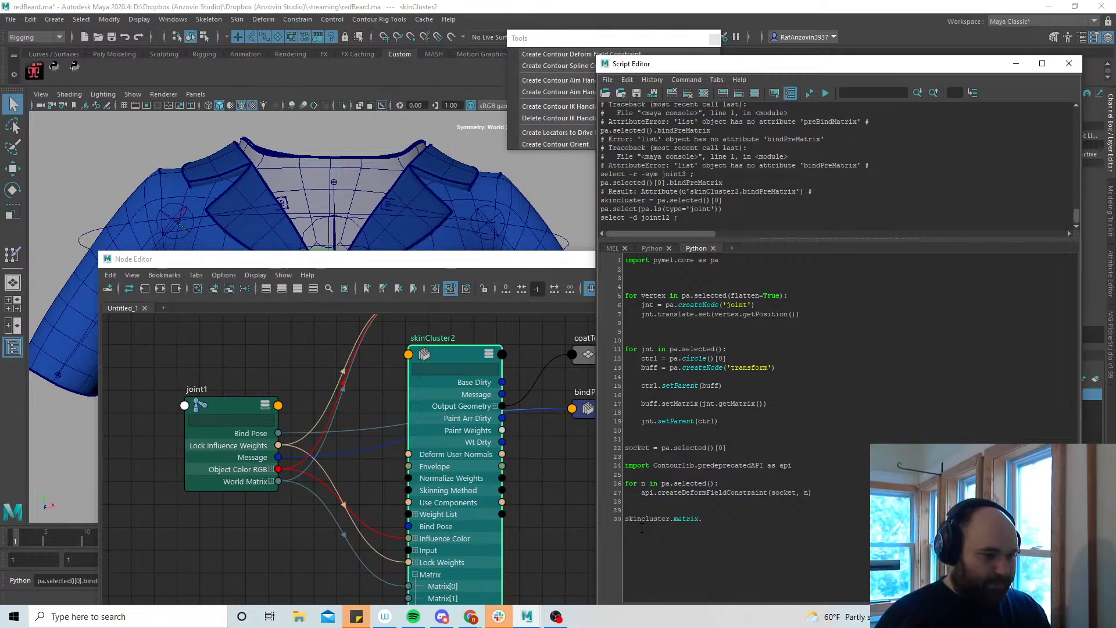
pyautogui.press('BackSpace')
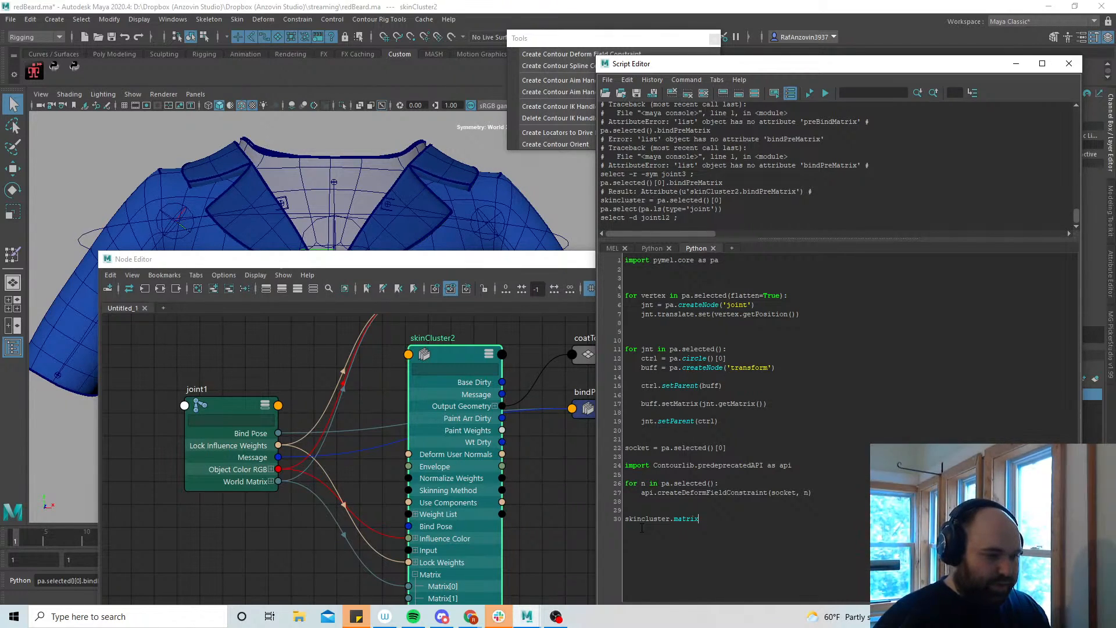
pyautogui.write('[0]')
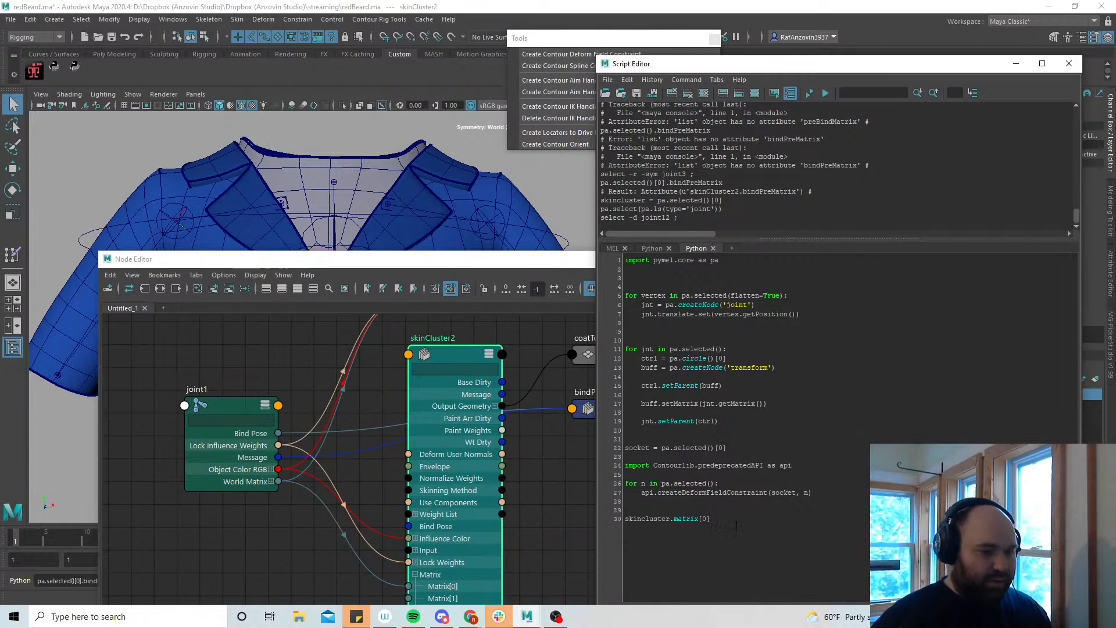
pyautogui.click(603, 518)
pyautogui.hotkey('ctrl', 'Return')
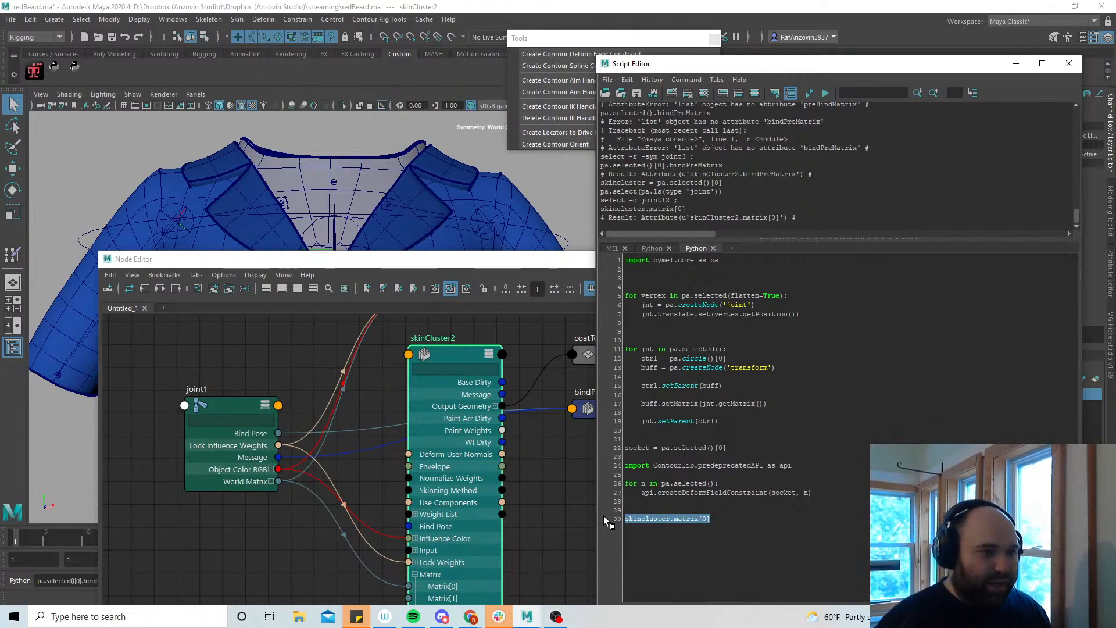
# Make the Node Editor taller and move it and the Script Editor clear of the coat model in the viewport
pyautogui.moveTo(498, 267); pyautogui.dragTo(443, 116)
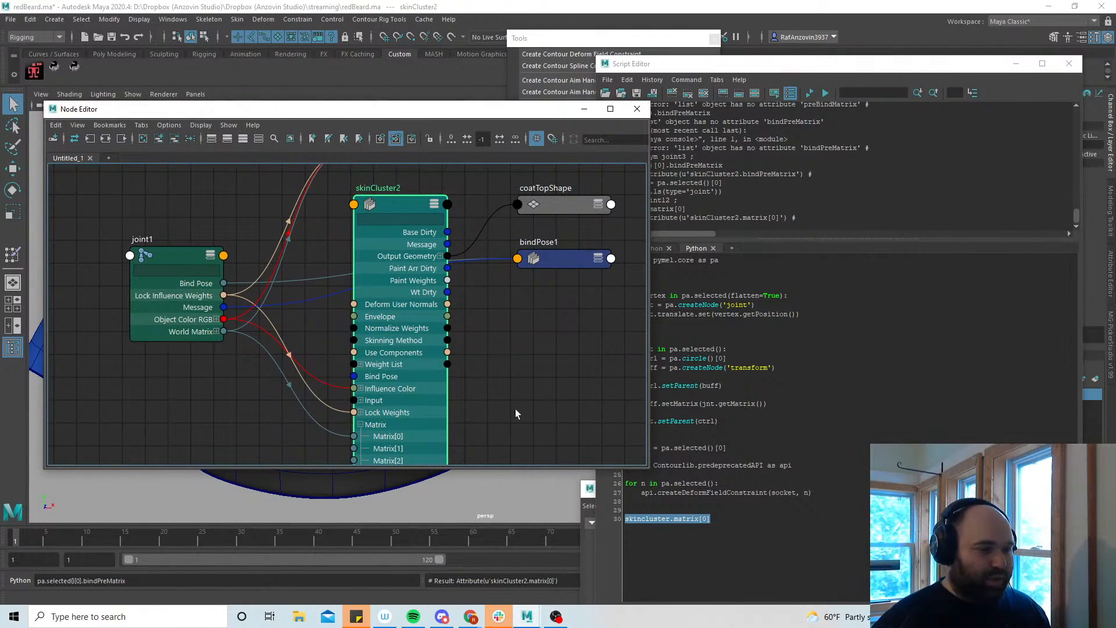
pyautogui.moveTo(536, 466); pyautogui.dragTo(536, 572)
pyautogui.moveTo(815, 65); pyautogui.dragTo(362, 154)
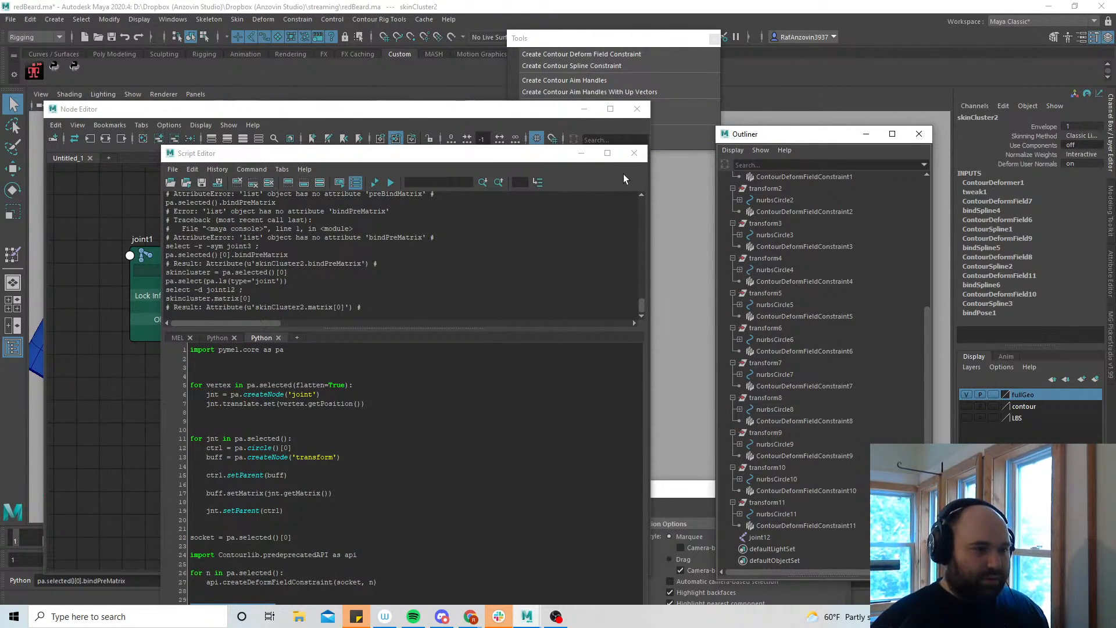
pyautogui.scroll(6, 846, 376)
pyautogui.scroll(-6, 846, 377)
pyautogui.moveTo(257, 153); pyautogui.dragTo(742, 330)
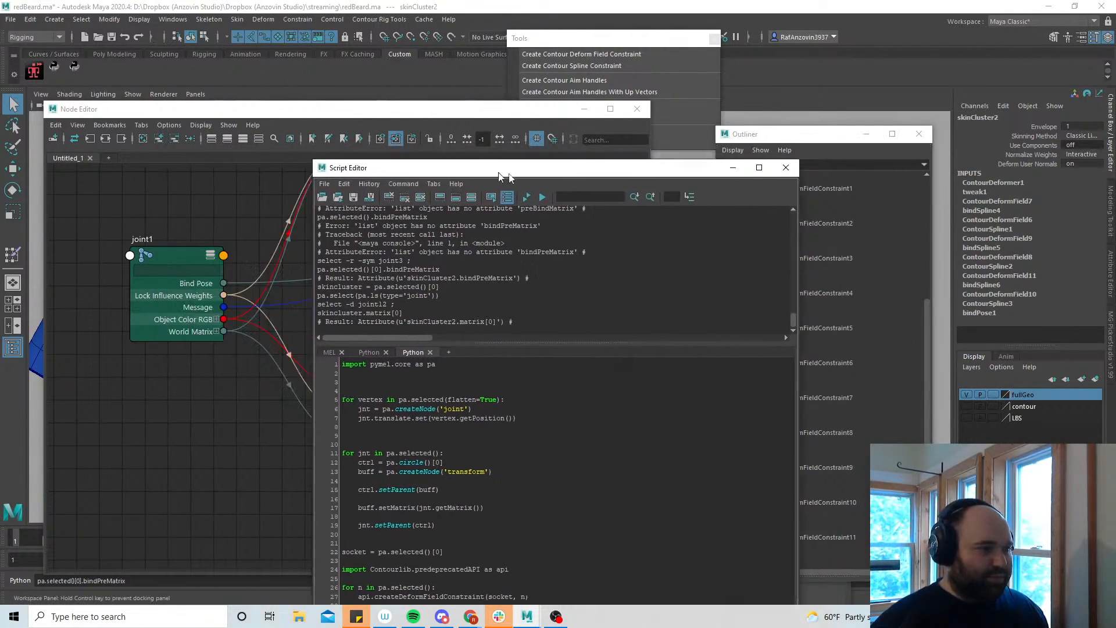
pyautogui.moveTo(165, 111); pyautogui.dragTo(651, 216)
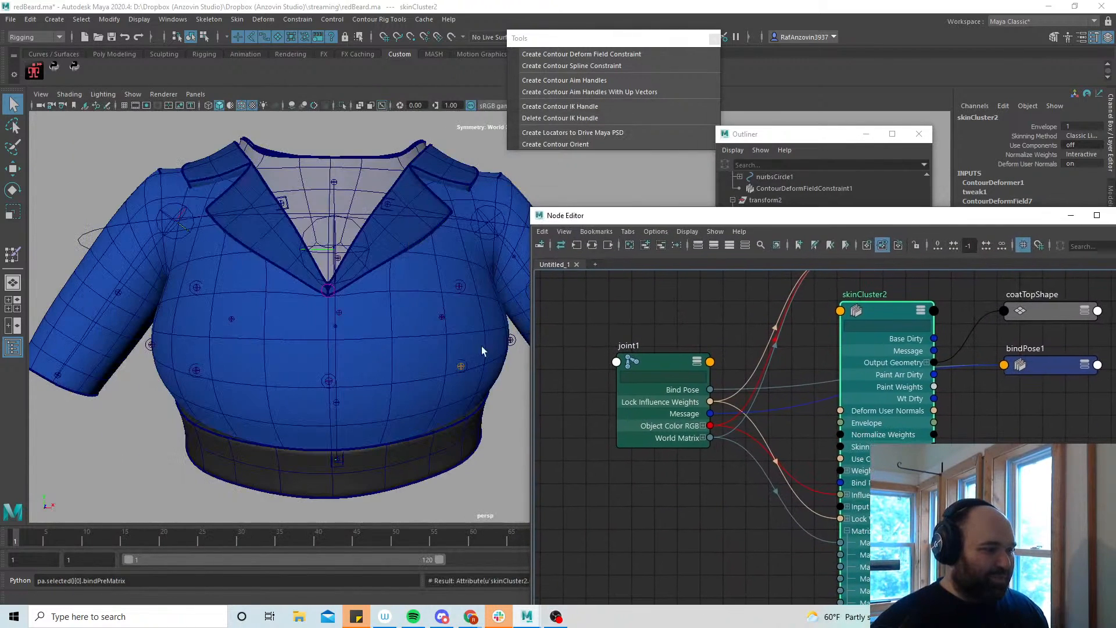
# Rerun pa.select(pa.ls(type='joint')) to reselect all joints, and deselect joint12 in the Outliner
pyautogui.click(228, 581)
pyautogui.press('Up')
pyautogui.press('Up')
pyautogui.press('Up')
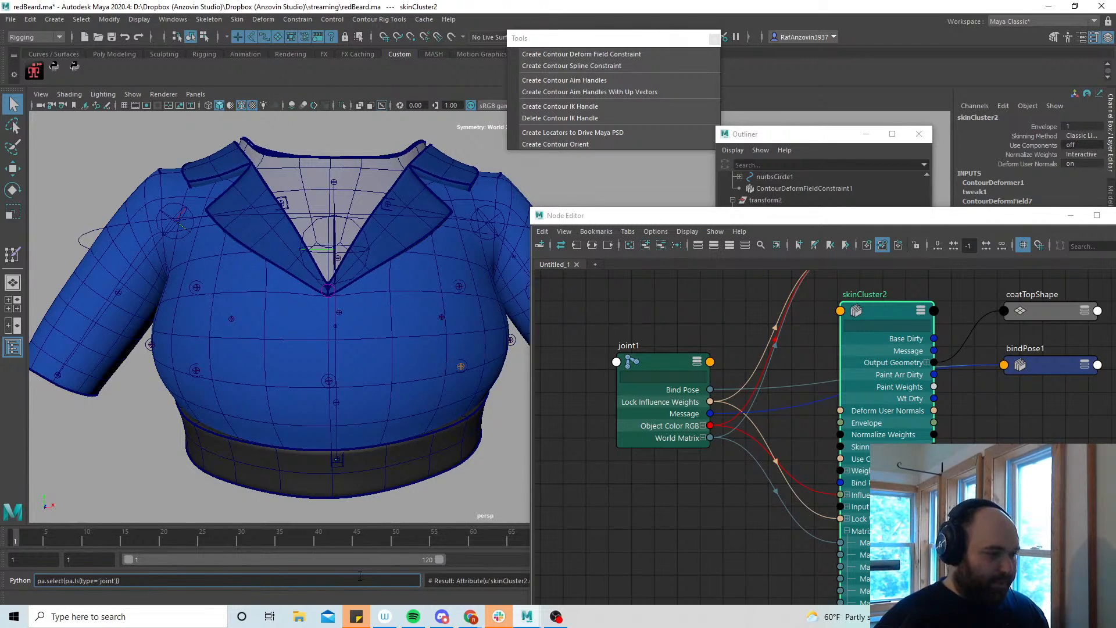
pyautogui.press('Return')
pyautogui.keyDown('ctrl'); pyautogui.click(775, 549); pyautogui.keyUp('ctrl')
# Run len(pa.selected()) as a Python command to count the selected joints
pyautogui.click(211, 581)
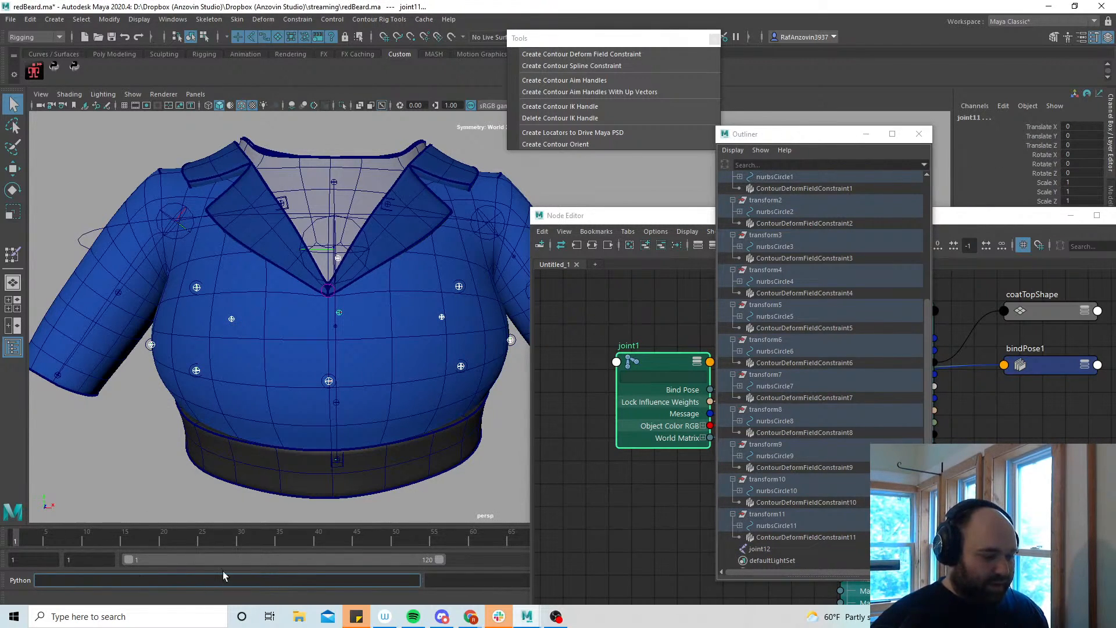
pyautogui.write('len(pa')
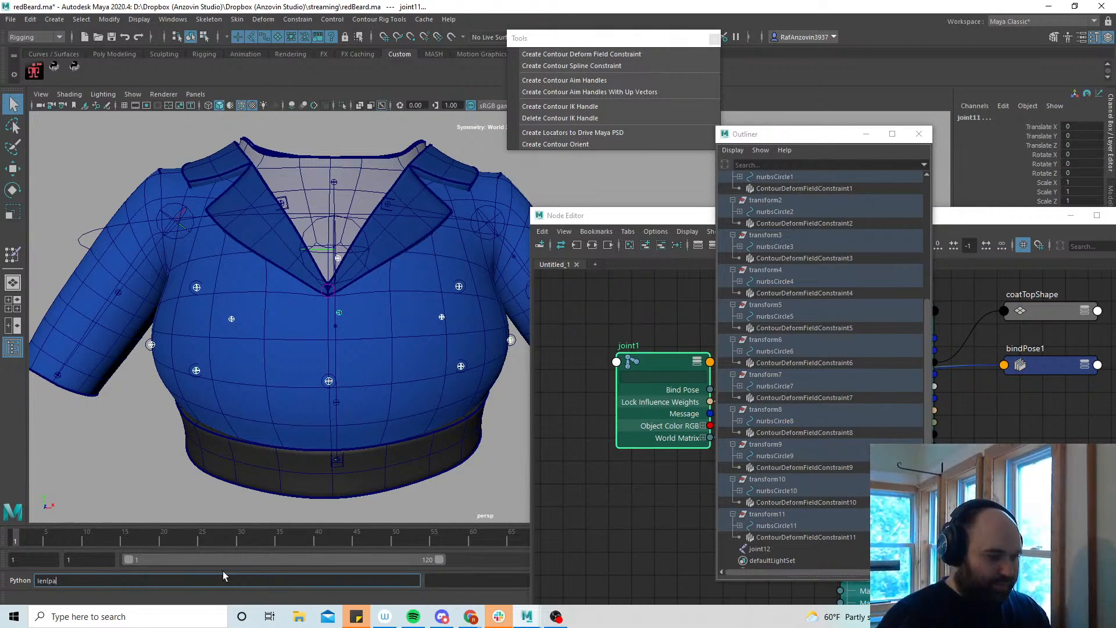
pyautogui.write('.selected())')
pyautogui.press('Return')
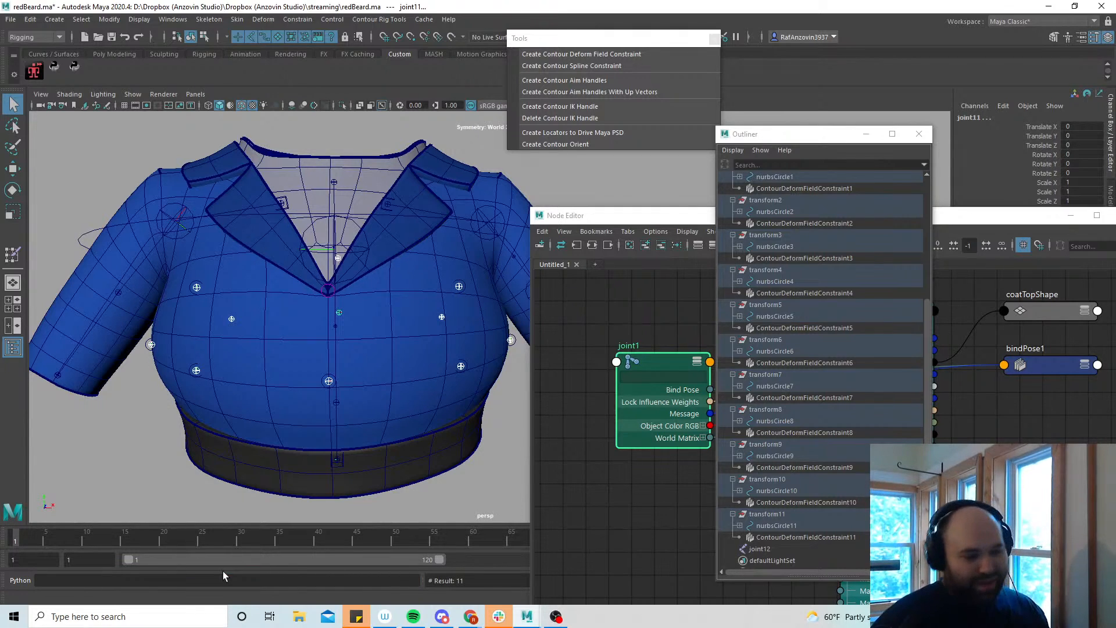
# Add a for i in range(11) loop that prints i at the end of the script and run only that loop
pyautogui.moveTo(668, 222); pyautogui.dragTo(194, 134)
pyautogui.moveTo(973, 337); pyautogui.dragTo(883, 109)
pyautogui.click(677, 558)
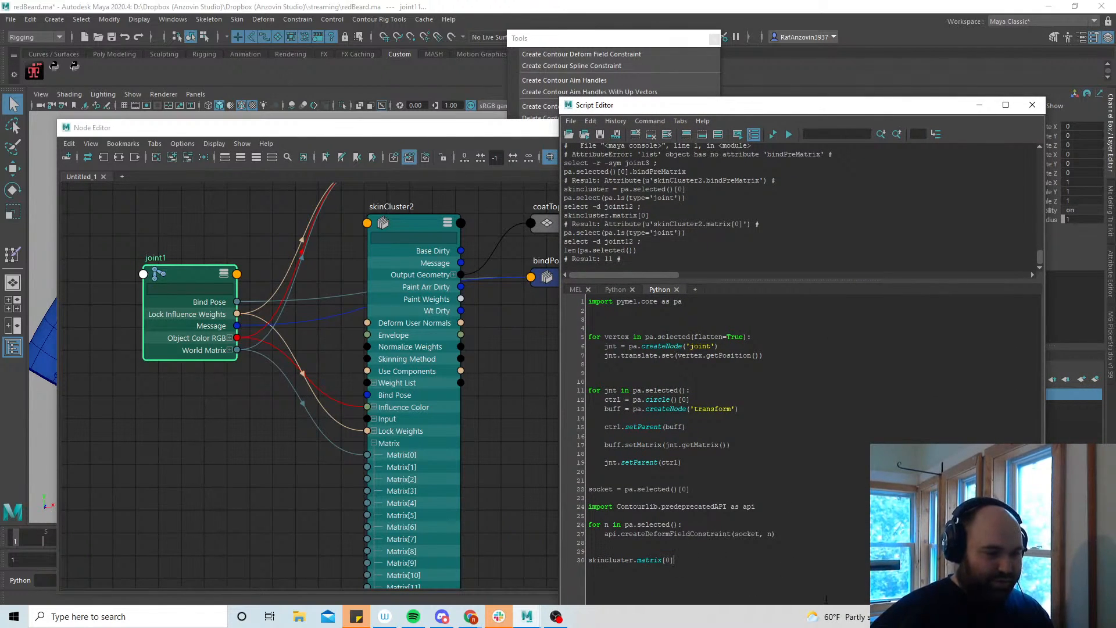
pyautogui.write('for ii')
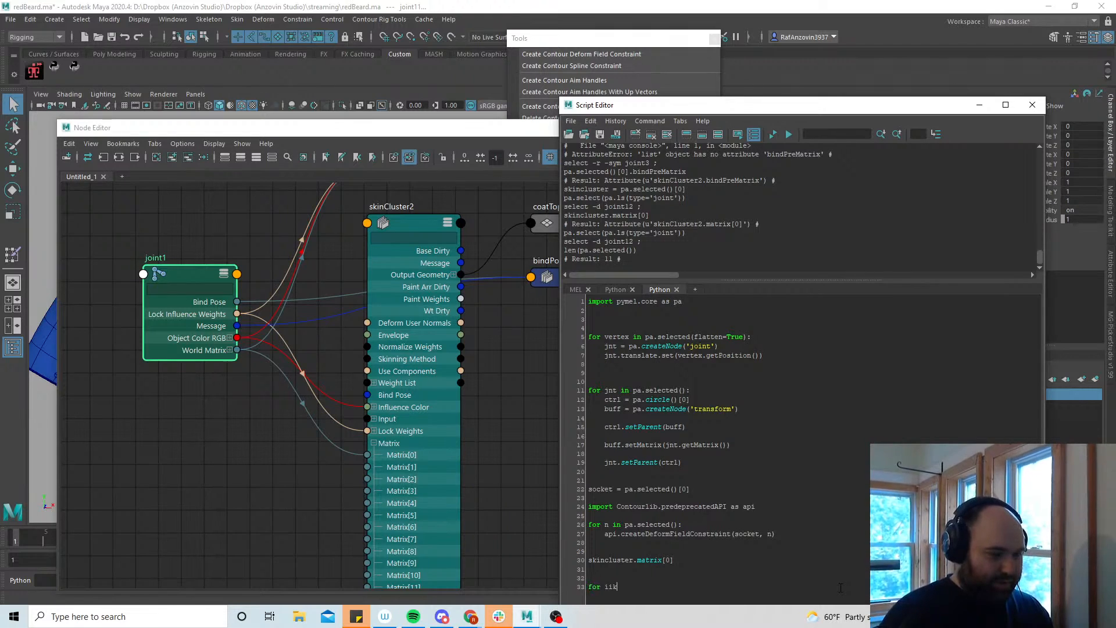
pyautogui.press('BackSpace')
pyautogui.write('in range')
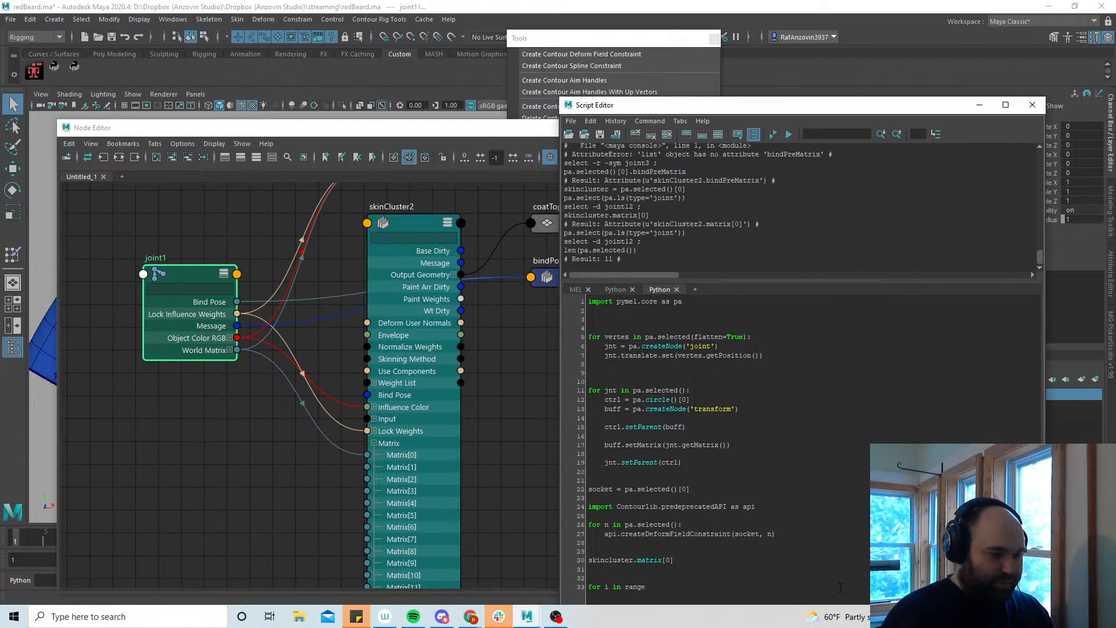
pyautogui.write('(11):')
pyautogui.press('Return')
pyautogui.write('print i')
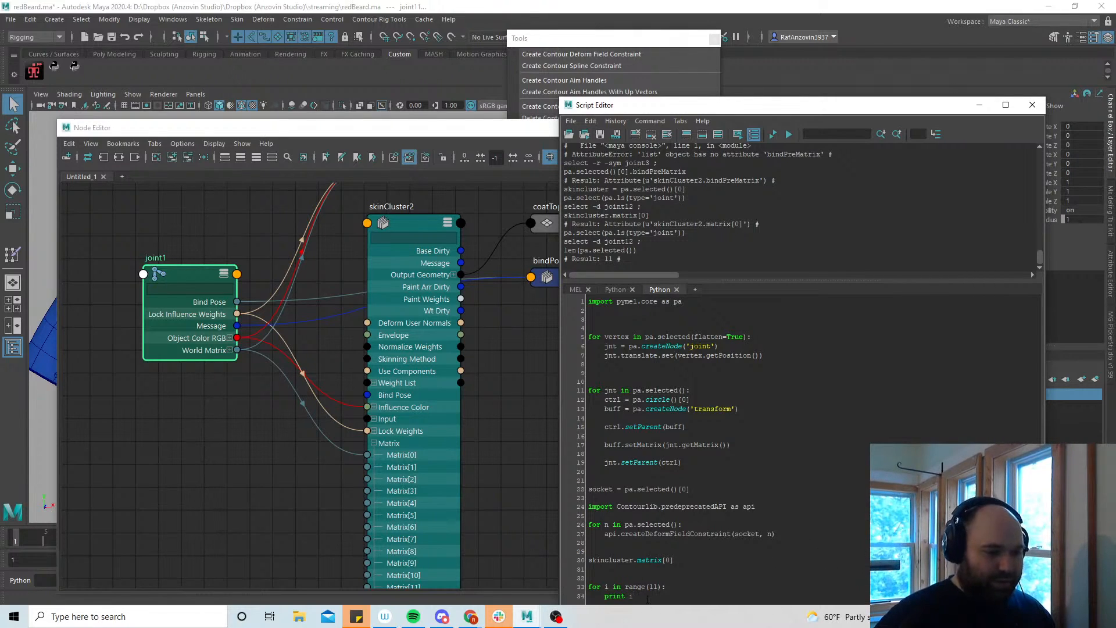
pyautogui.moveTo(647, 597); pyautogui.dragTo(578, 590)
pyautogui.hotkey('ctrl', 'Return')
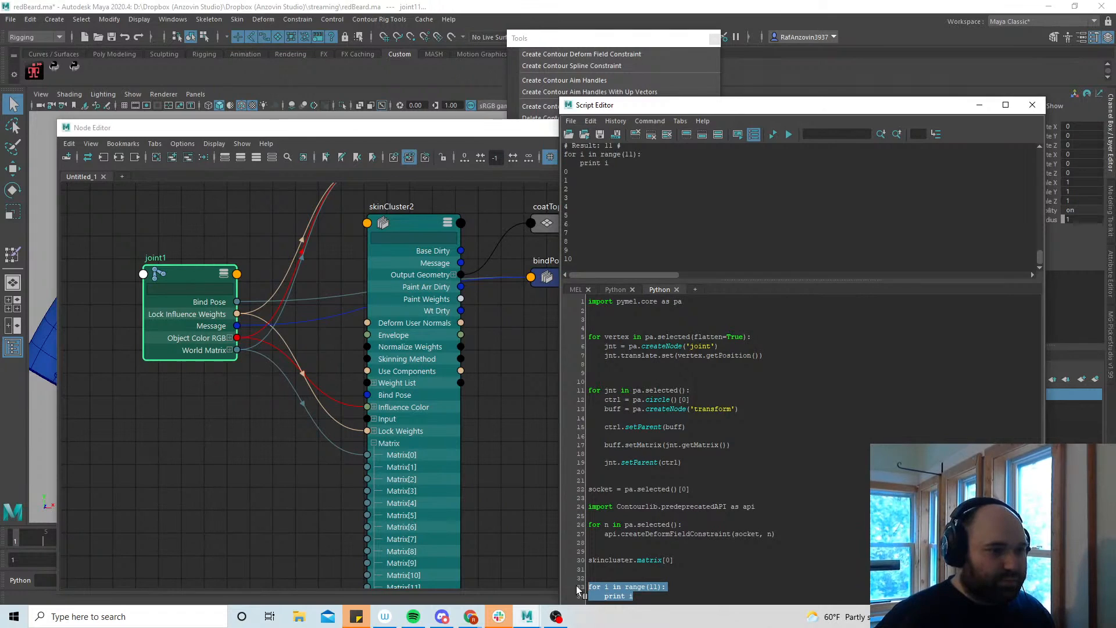
# Replace the loop body with print skincluster.matrix[1].inputs()[0] and run only the loop
pyautogui.click(634, 596)
pyautogui.moveTo(634, 596); pyautogui.dragTo(603, 597)
pyautogui.press('BackSpace')
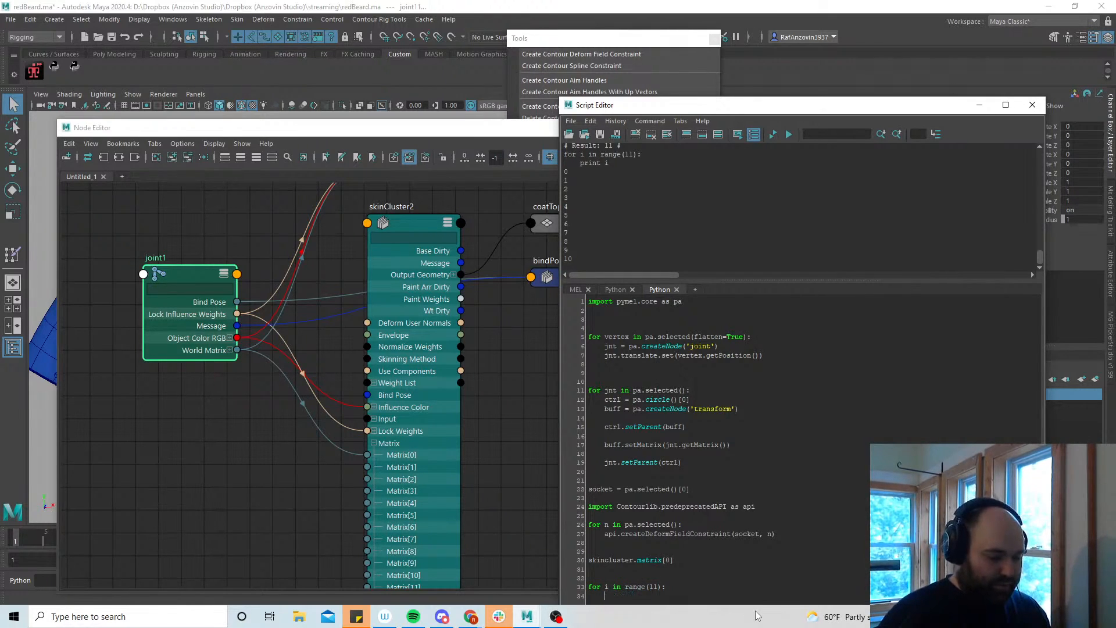
pyautogui.write('skincluter')
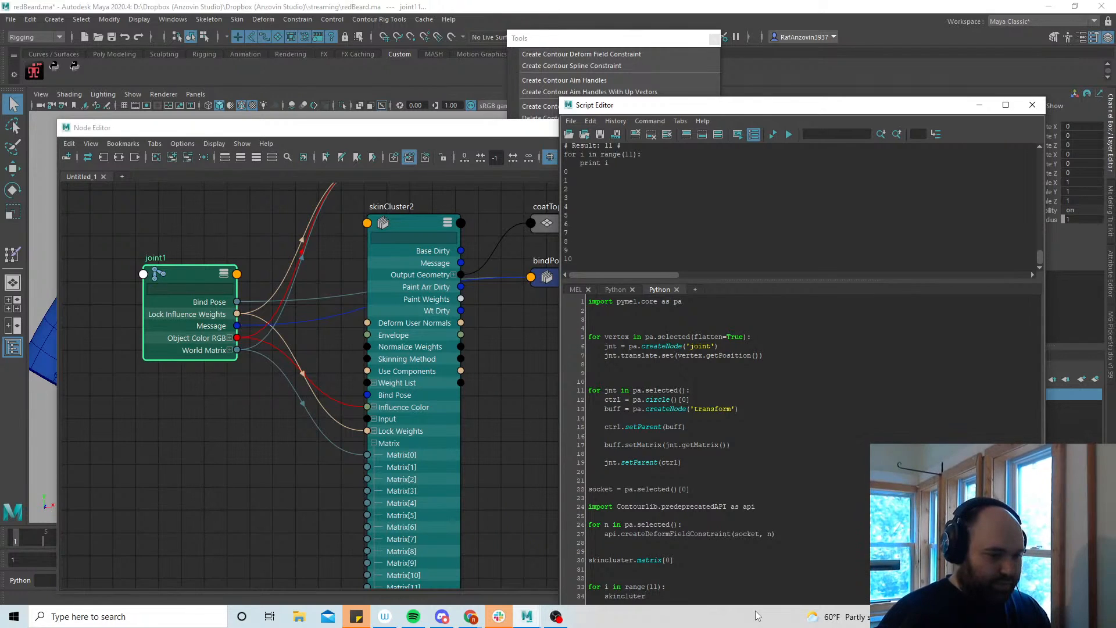
pyautogui.press('BackSpace')
pyautogui.press('BackSpace')
pyautogui.press('BackSpace')
pyautogui.write('ster')
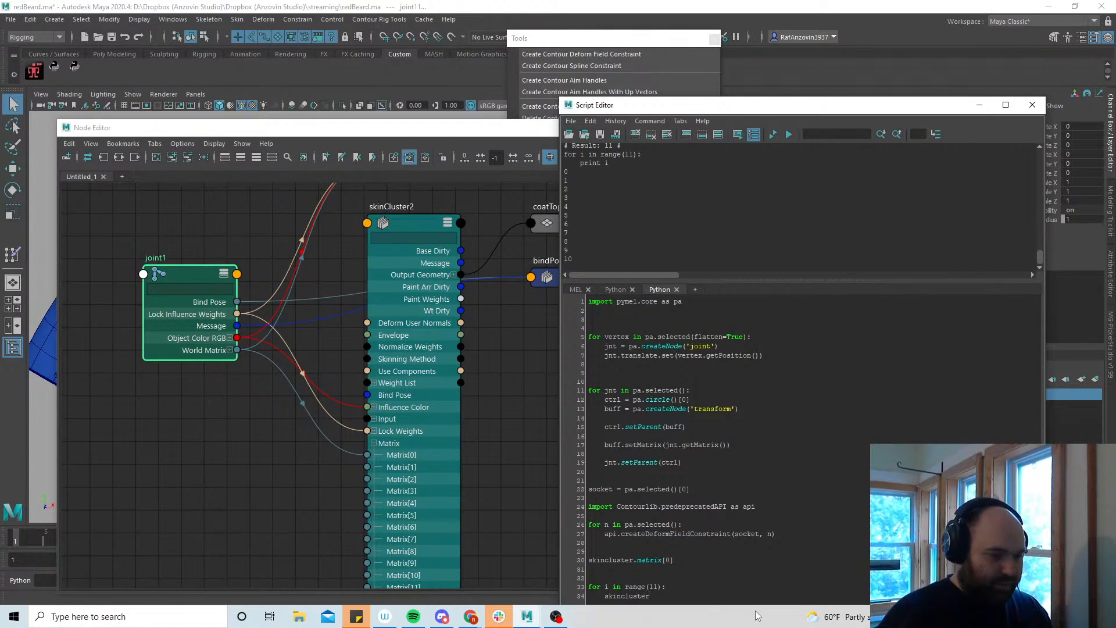
pyautogui.write('.matrix')
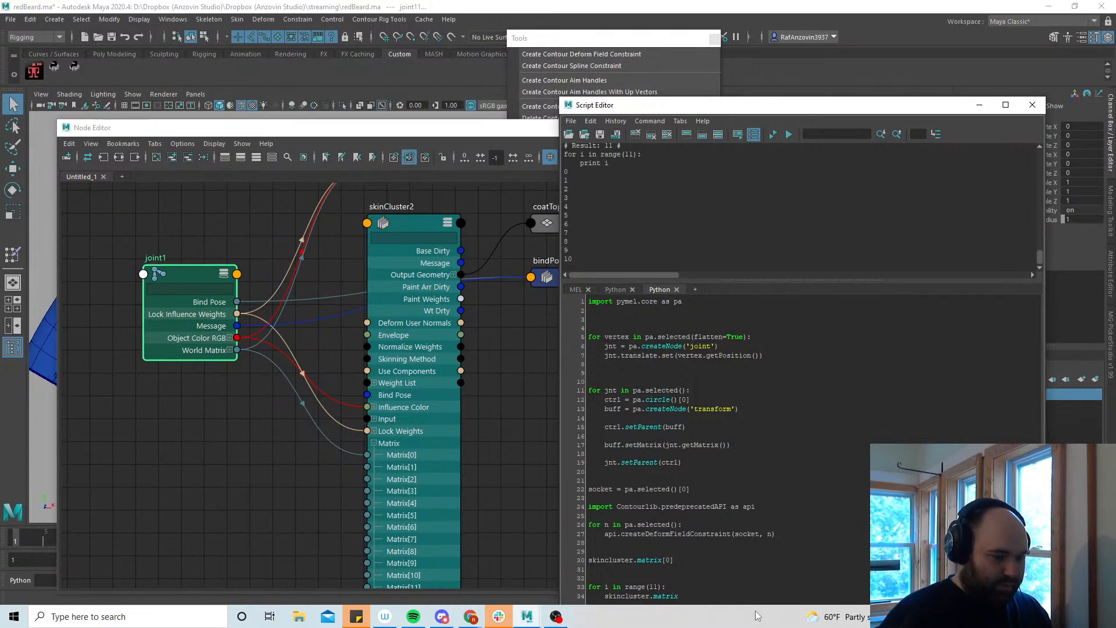
pyautogui.write('[1].')
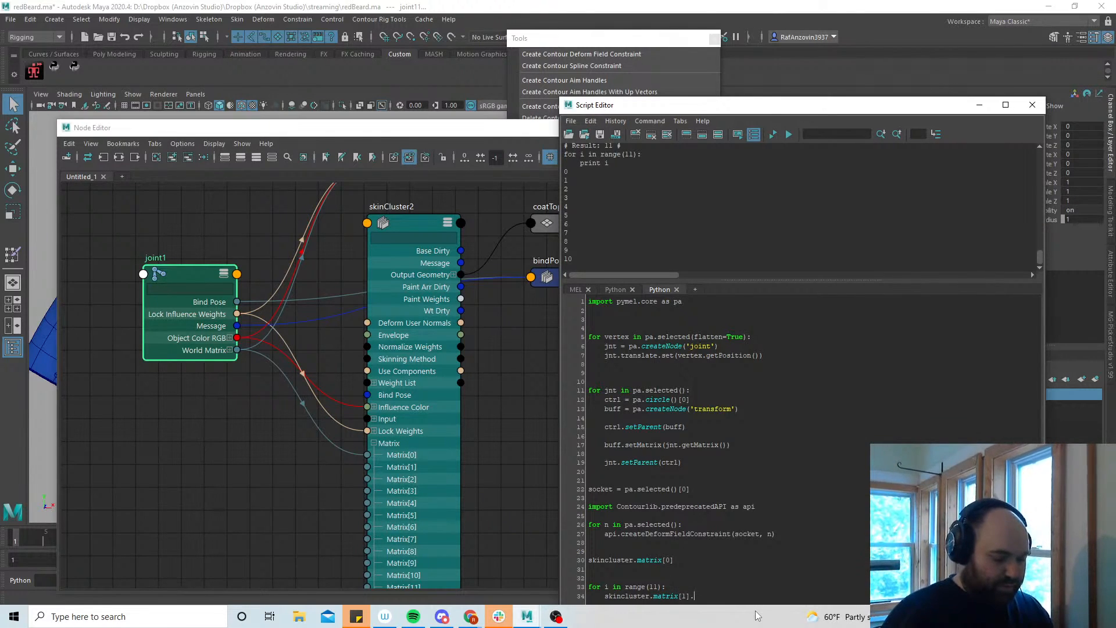
pyautogui.write('inputs()[0]')
pyautogui.press('Home')
pyautogui.write('print')
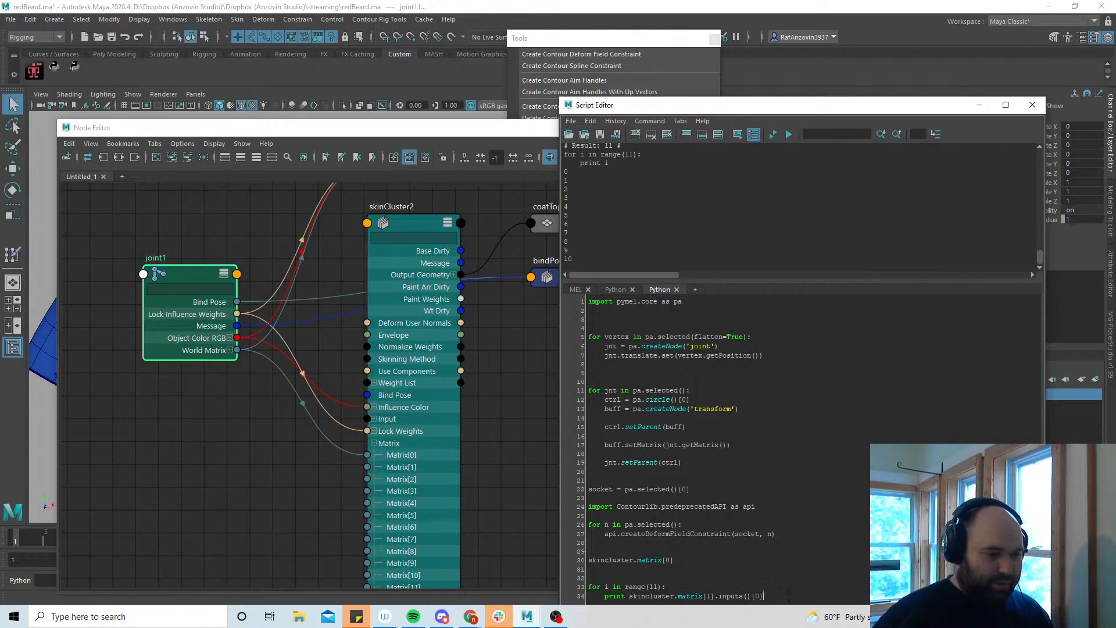
pyautogui.moveTo(763, 597); pyautogui.dragTo(585, 588)
pyautogui.hotkey('ctrl', 'Return')
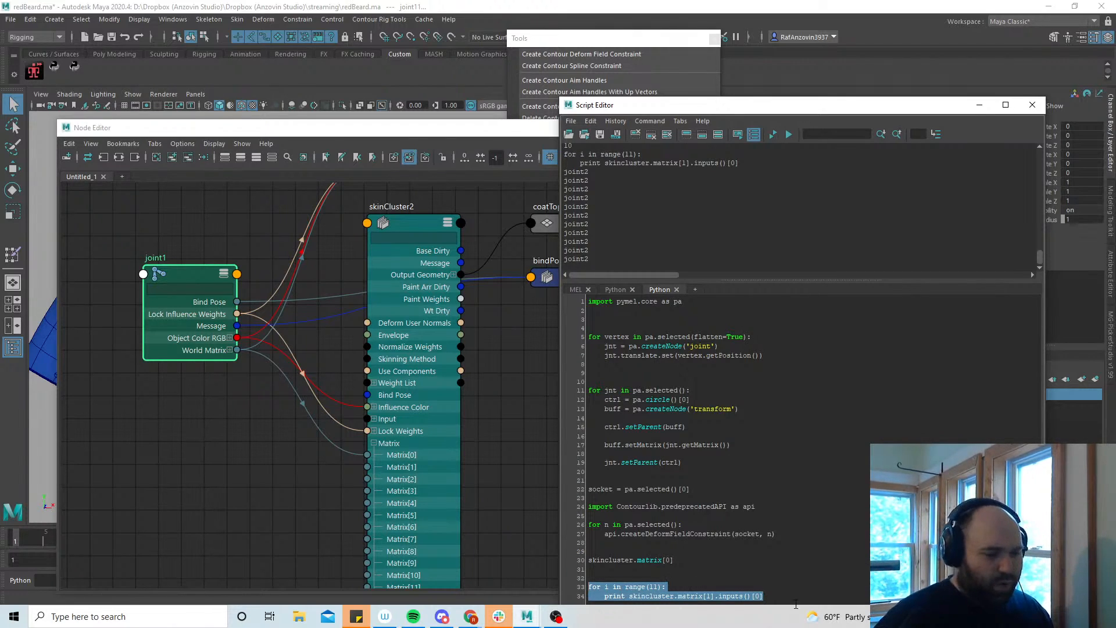
# Change the matrix index in the loop's print line to i and rerun the loop
pyautogui.click(725, 605)
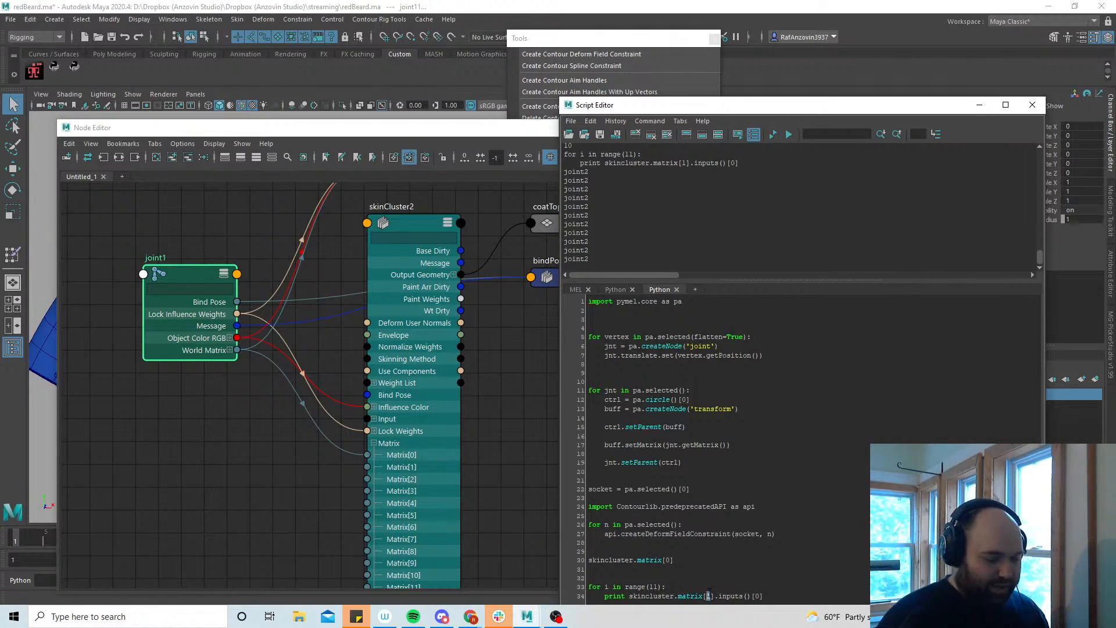
pyautogui.moveTo(799, 601); pyautogui.dragTo(555, 590)
pyautogui.hotkey('ctrl', 'Return')
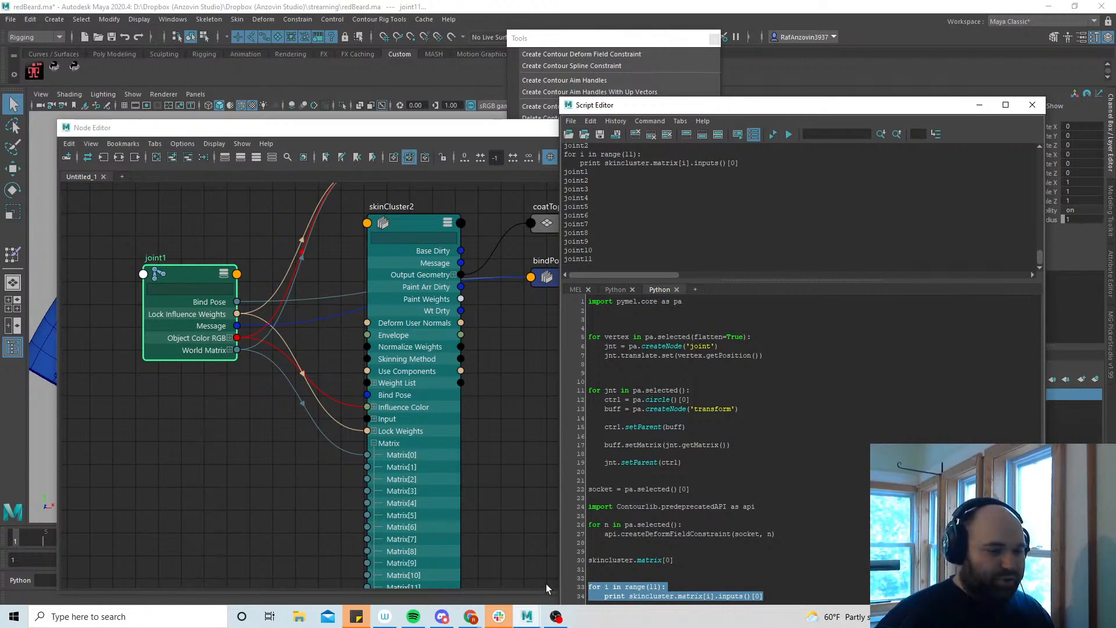
# Rewrite the loop body as skincluster.matrix[i].inputs()[0].getParent().getParent().worldMatrix[0] >> skincluster.bindPreMatrix[i] and save the scene
pyautogui.click(771, 598)
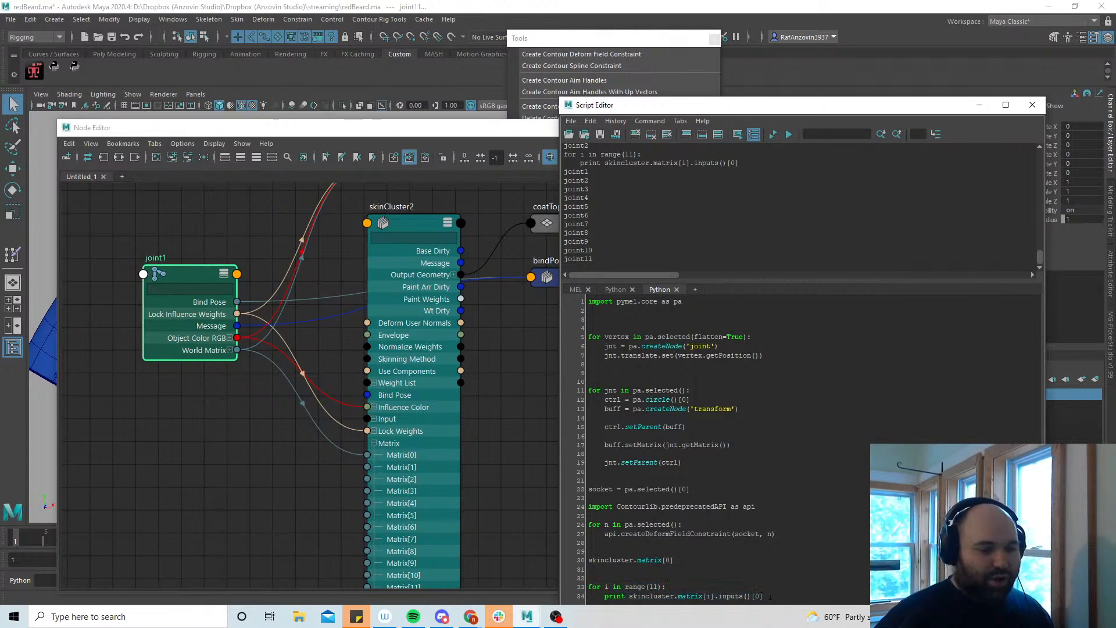
pyautogui.moveTo(629, 597); pyautogui.dragTo(605, 597)
pyautogui.press('BackSpace')
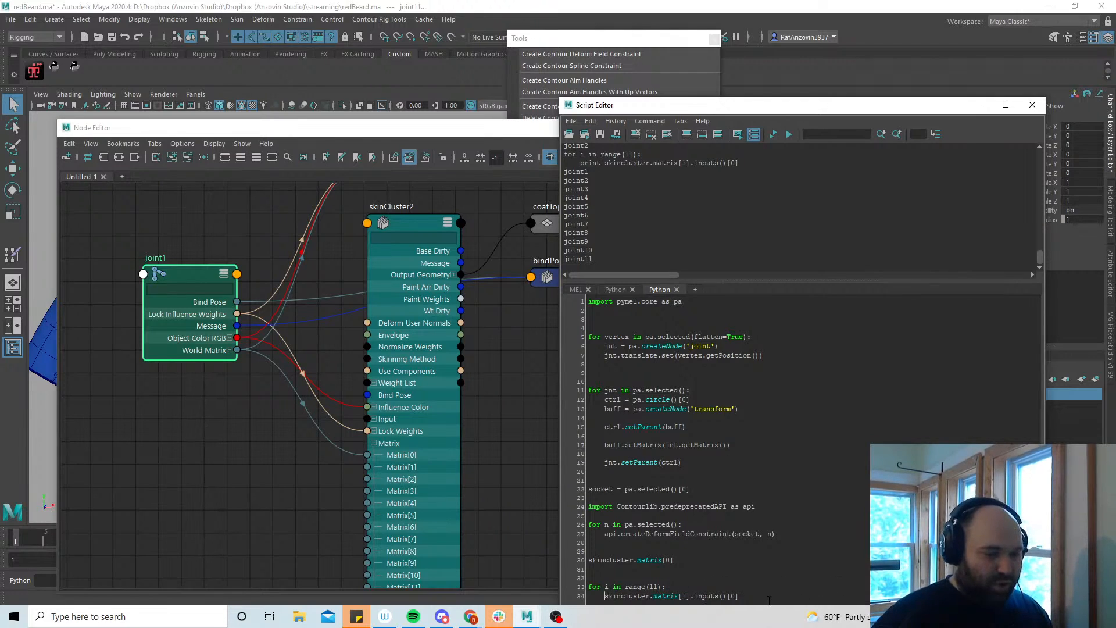
pyautogui.write('.getPa')
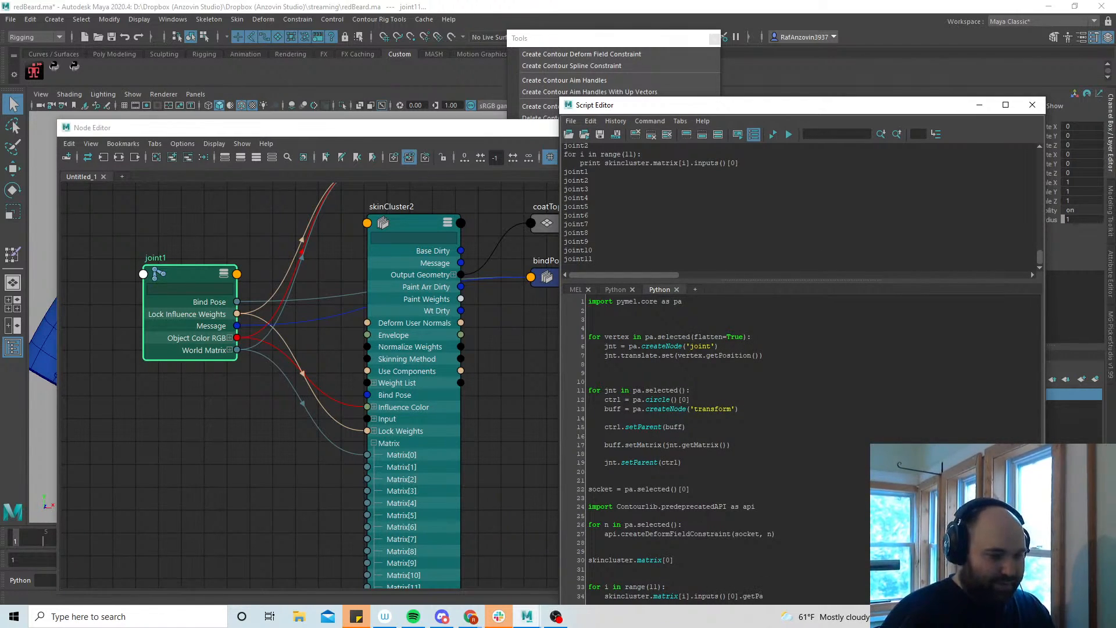
pyautogui.write('rent().getParent()')
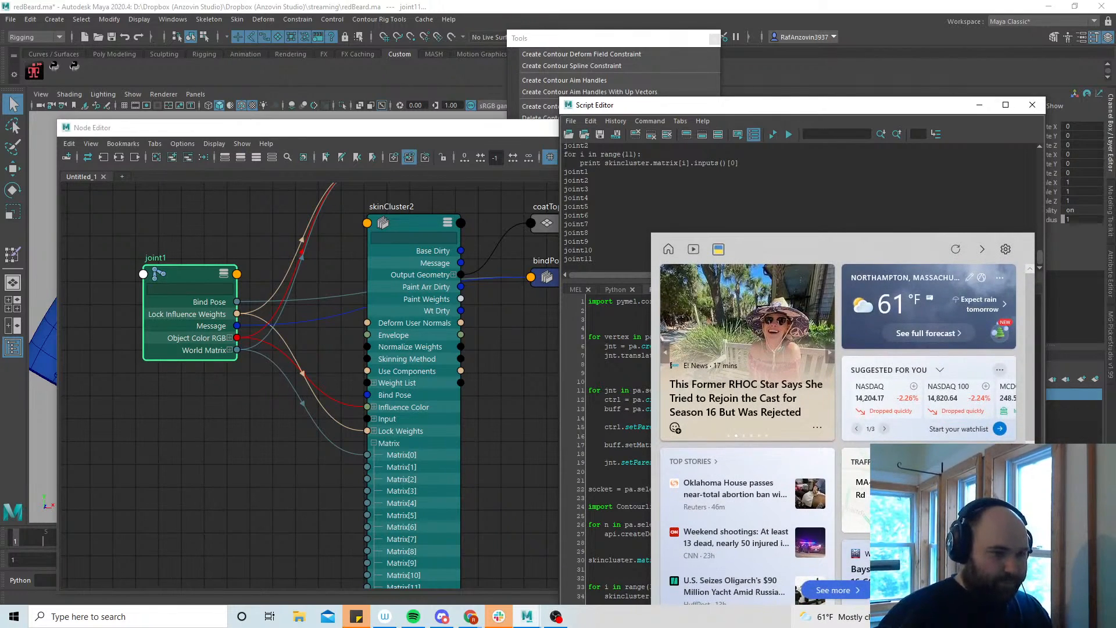
pyautogui.write('.w')
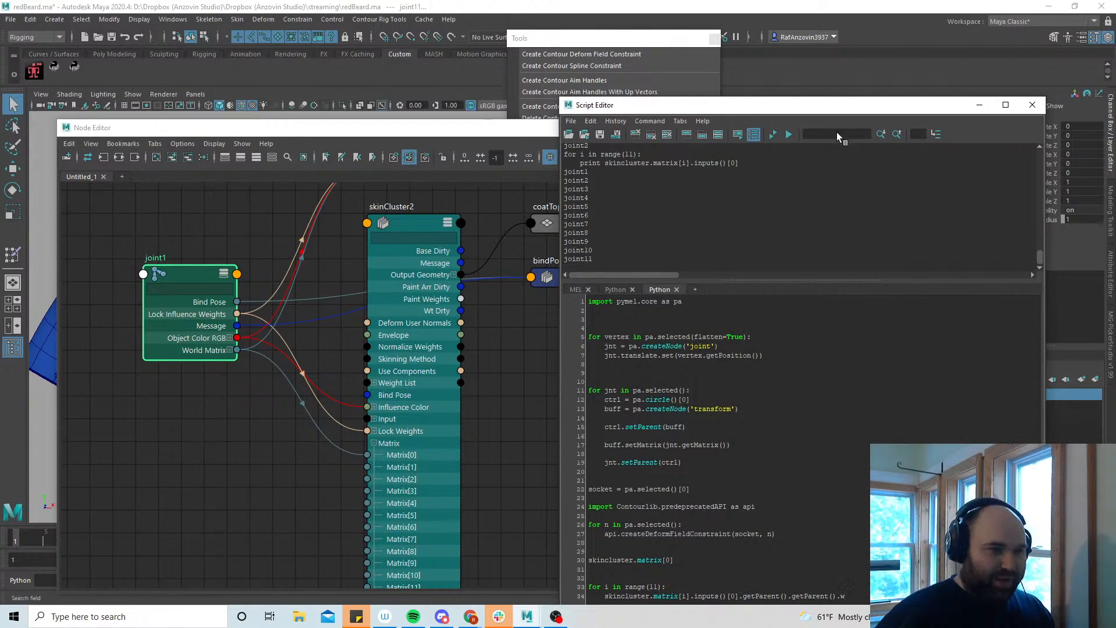
pyautogui.moveTo(837, 105); pyautogui.dragTo(838, 70)
pyautogui.write('or')
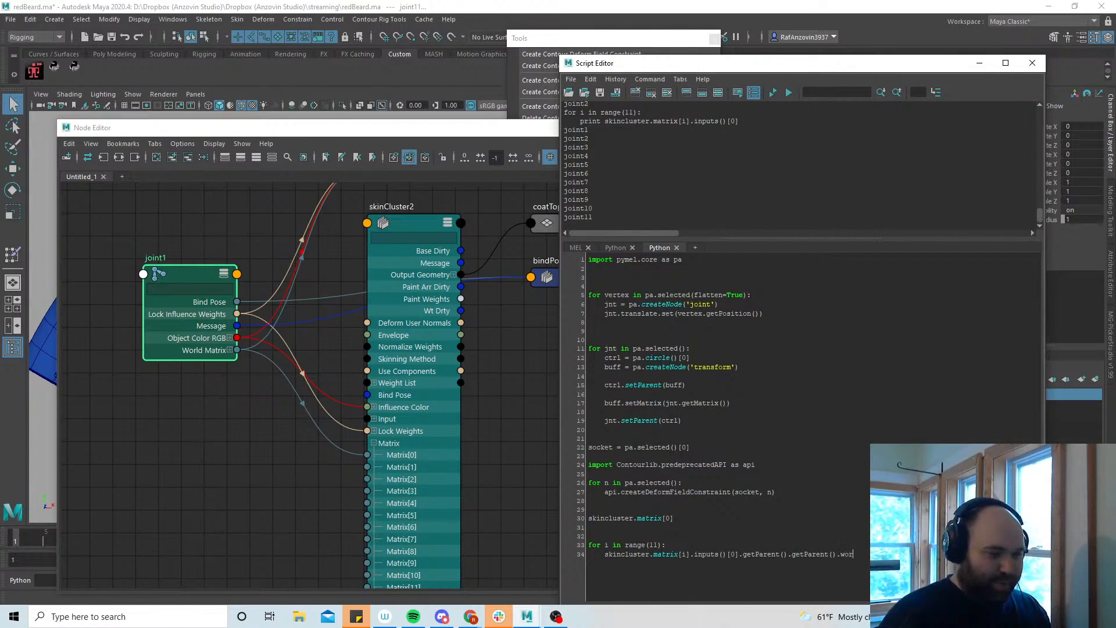
pyautogui.write('ldSp')
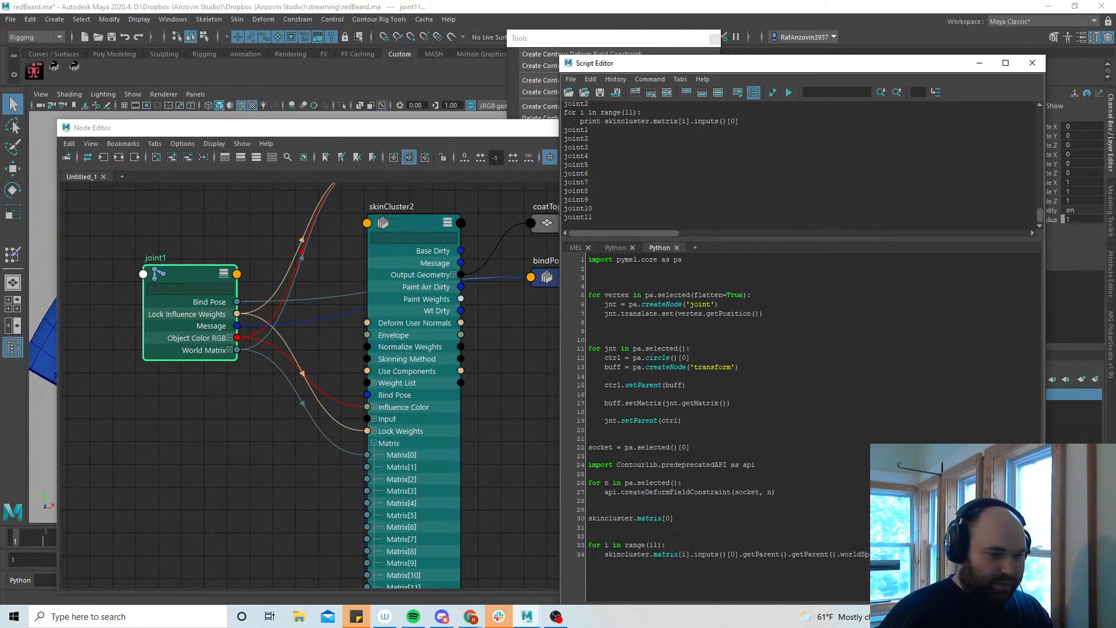
pyautogui.press('BackSpace')
pyautogui.press('BackSpace')
pyautogui.write('Ma')
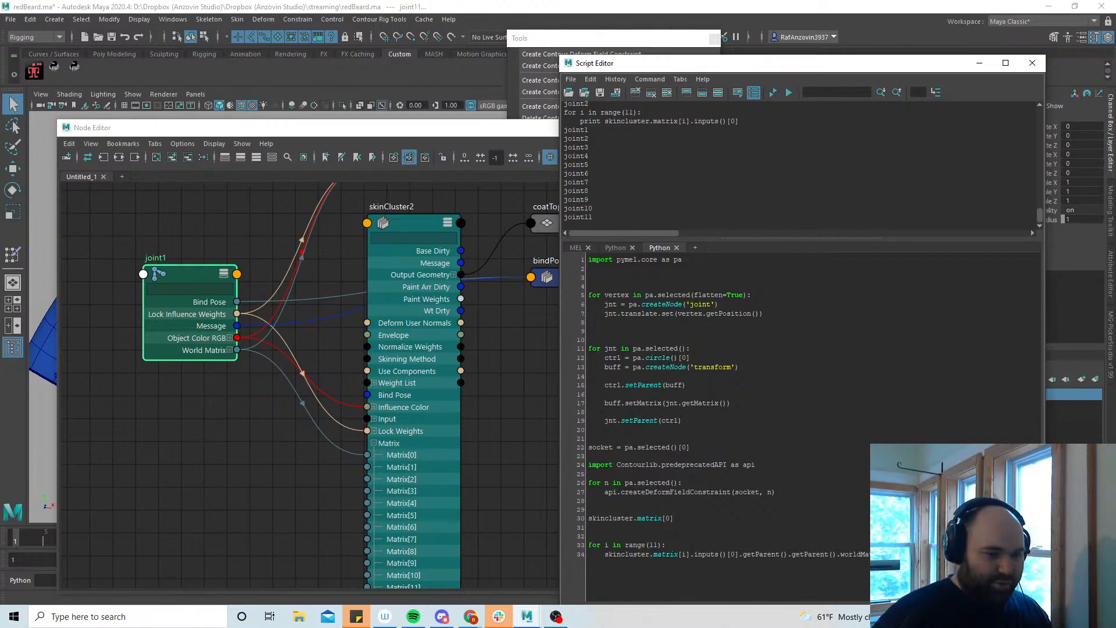
pyautogui.hotkey('ctrl', 's')
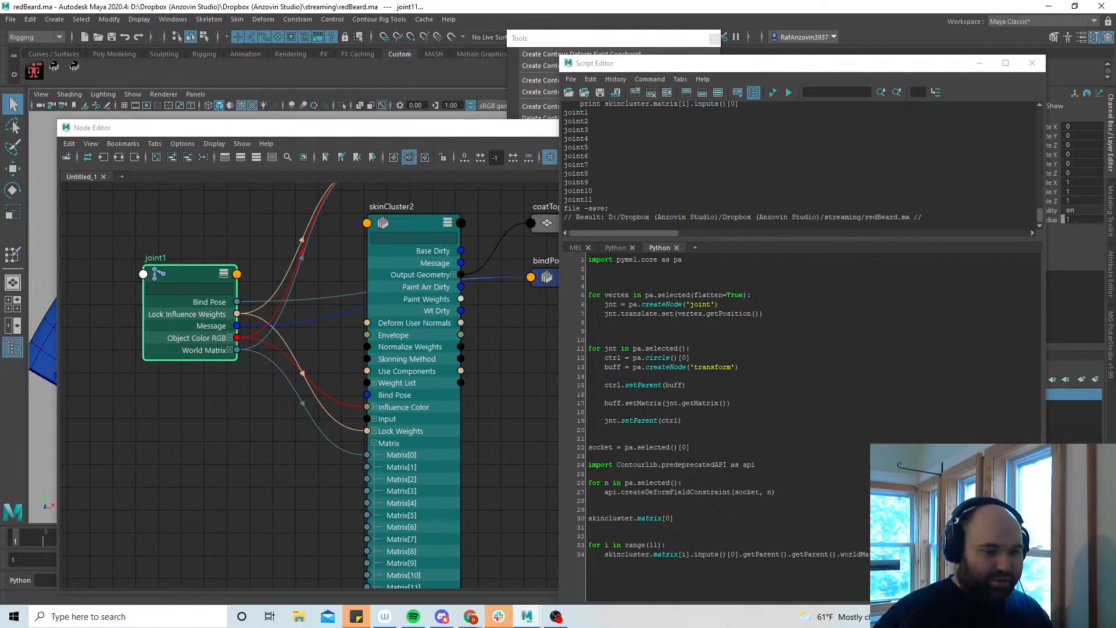
# Run only the bindPreMatrix loop and uncover the viewport to check how the coat deforms
pyautogui.moveTo(589, 528); pyautogui.dragTo(907, 556)
pyautogui.hotkey('ctrl', 'Return')
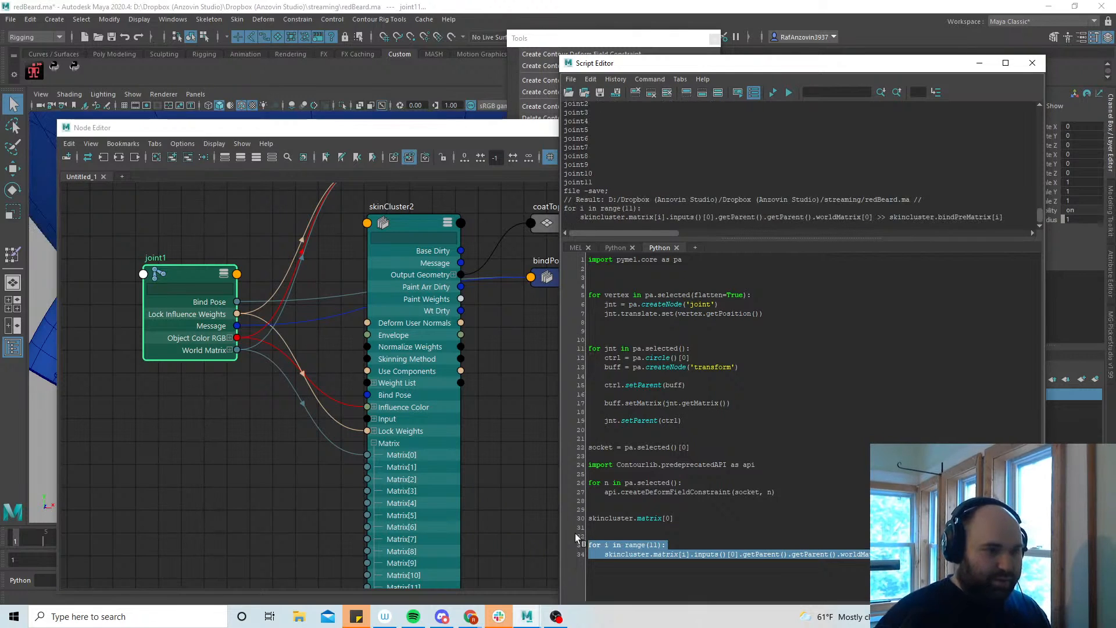
pyautogui.moveTo(386, 131); pyautogui.dragTo(522, 529)
pyautogui.keyDown('alt'); pyautogui.moveTo(442, 371); pyautogui.dragTo(379, 337, button='right'); pyautogui.keyUp('alt')
pyautogui.keyDown('alt'); pyautogui.moveTo(379, 337); pyautogui.dragTo(326, 410, button='middle'); pyautogui.keyUp('alt')
pyautogui.scroll(5, 409, 411)
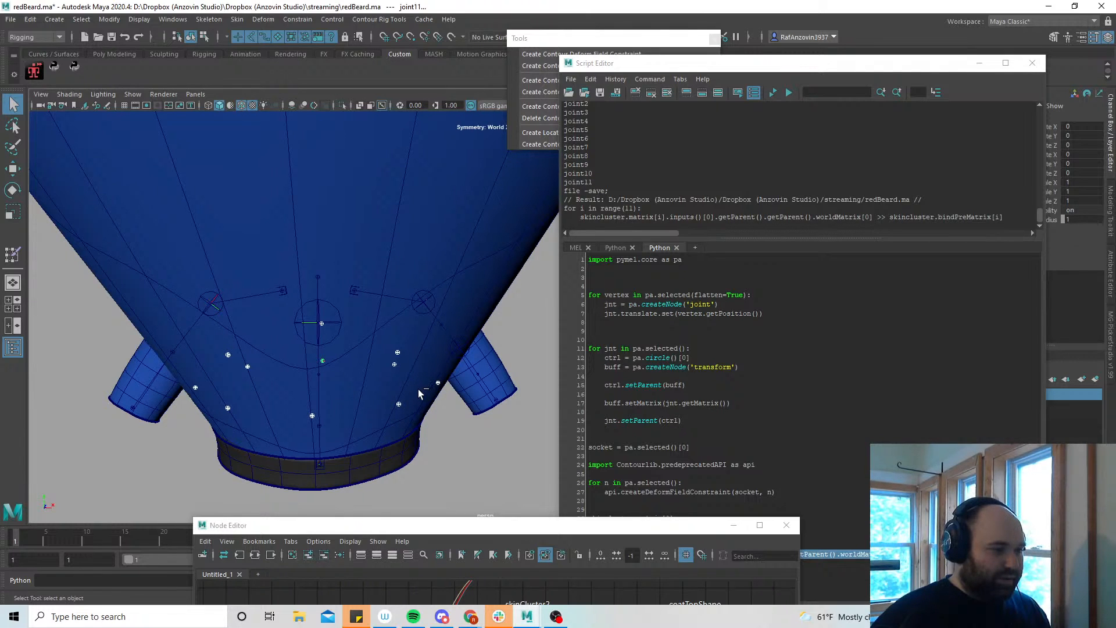
# Undo the bindPreMatrix loop and the deselection of joint12, and inspect the coat again
pyautogui.hotkey('ctrl', 'z')
pyautogui.hotkey('ctrl', 'z')
pyautogui.keyDown('alt'); pyautogui.moveTo(442, 386); pyautogui.dragTo(423, 298); pyautogui.keyUp('alt')
pyautogui.keyDown('alt'); pyautogui.moveTo(423, 298); pyautogui.dragTo(399, 333, button='middle'); pyautogui.keyUp('alt')
pyautogui.click(11, 19)
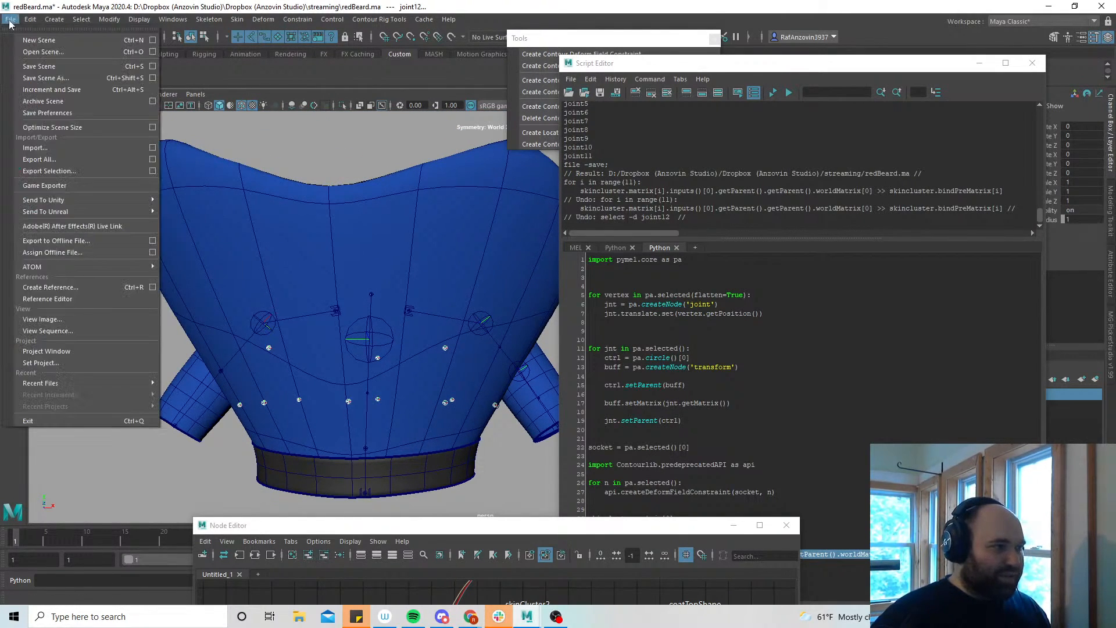
pyautogui.moveTo(64, 384)
pyautogui.click(261, 389)
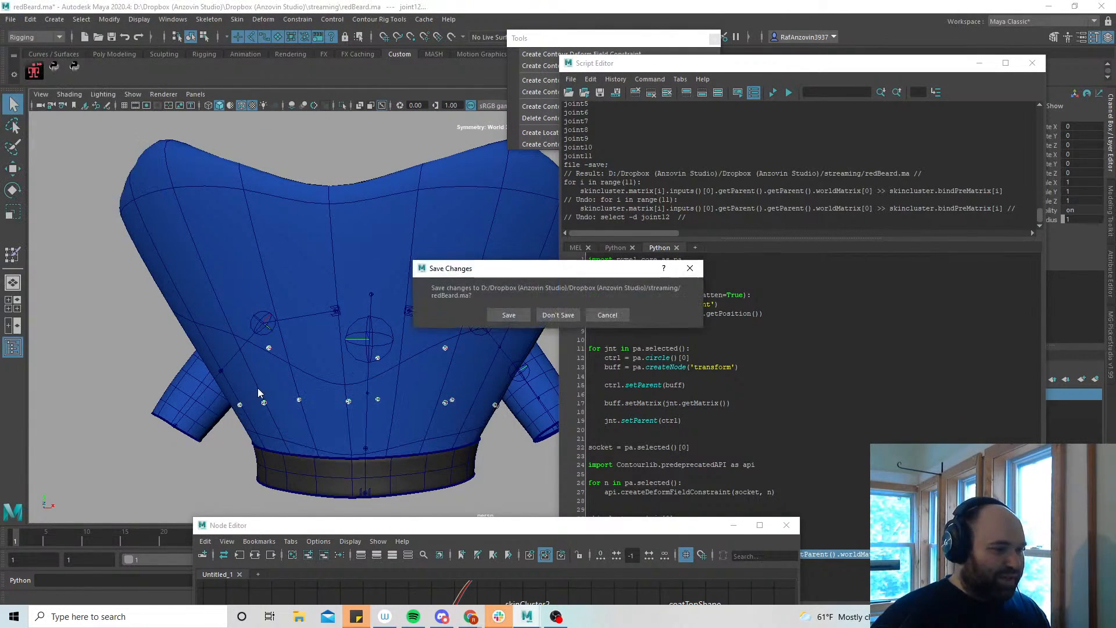
pyautogui.click(608, 315)
# Reopen the recent scene redBeard.ma without saving the current changes
pyautogui.click(9, 20)
pyautogui.moveTo(129, 383)
pyautogui.click(261, 385)
pyautogui.click(571, 318)
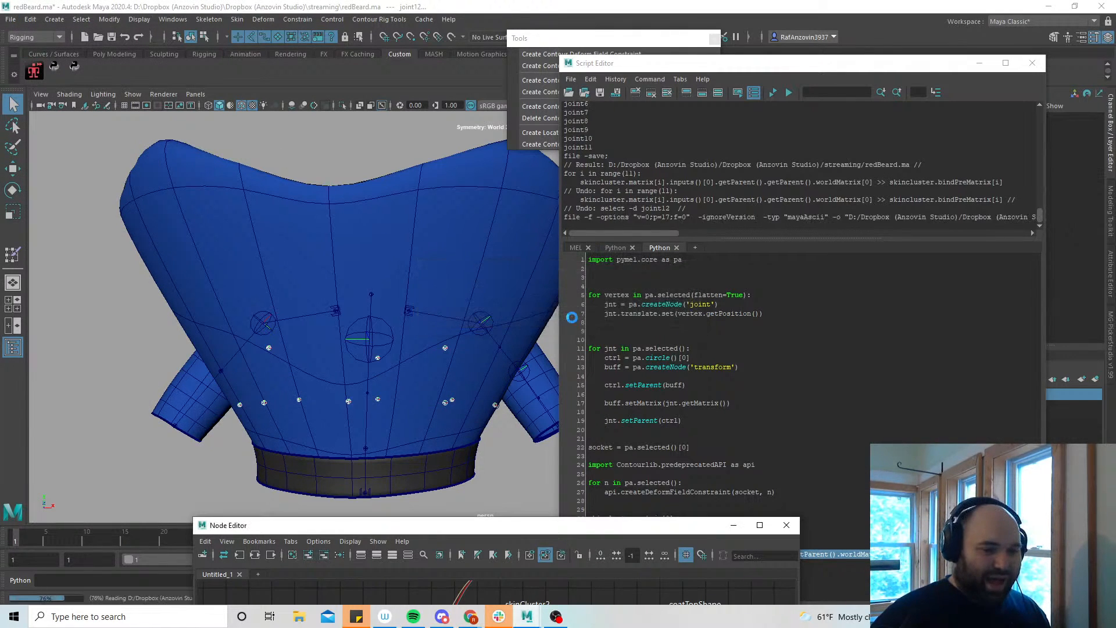
# Check the reloaded coat from the front and close the Node Editor to uncover the script's last lines
pyautogui.keyDown('alt'); pyautogui.moveTo(497, 420); pyautogui.dragTo(414, 410, button='right'); pyautogui.keyUp('alt')
pyautogui.keyDown('alt'); pyautogui.moveTo(414, 410); pyautogui.dragTo(384, 389, button='middle'); pyautogui.keyUp('alt')
pyautogui.keyDown('alt'); pyautogui.moveTo(384, 384); pyautogui.dragTo(466, 430, button='right'); pyautogui.keyUp('alt')
pyautogui.keyDown('alt'); pyautogui.moveTo(466, 431); pyautogui.dragTo(414, 411); pyautogui.keyUp('alt')
pyautogui.keyDown('alt'); pyautogui.moveTo(414, 411); pyautogui.dragTo(442, 422, button='right'); pyautogui.keyUp('alt')
pyautogui.keyDown('alt'); pyautogui.moveTo(442, 422); pyautogui.dragTo(491, 407); pyautogui.keyUp('alt')
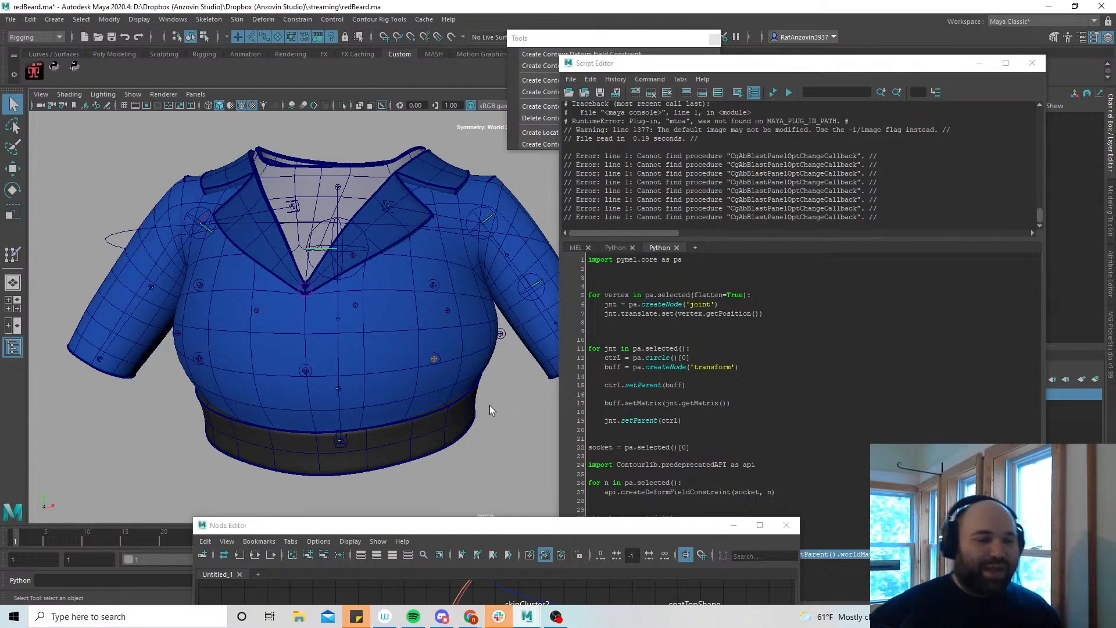
pyautogui.moveTo(621, 529); pyautogui.dragTo(547, 531)
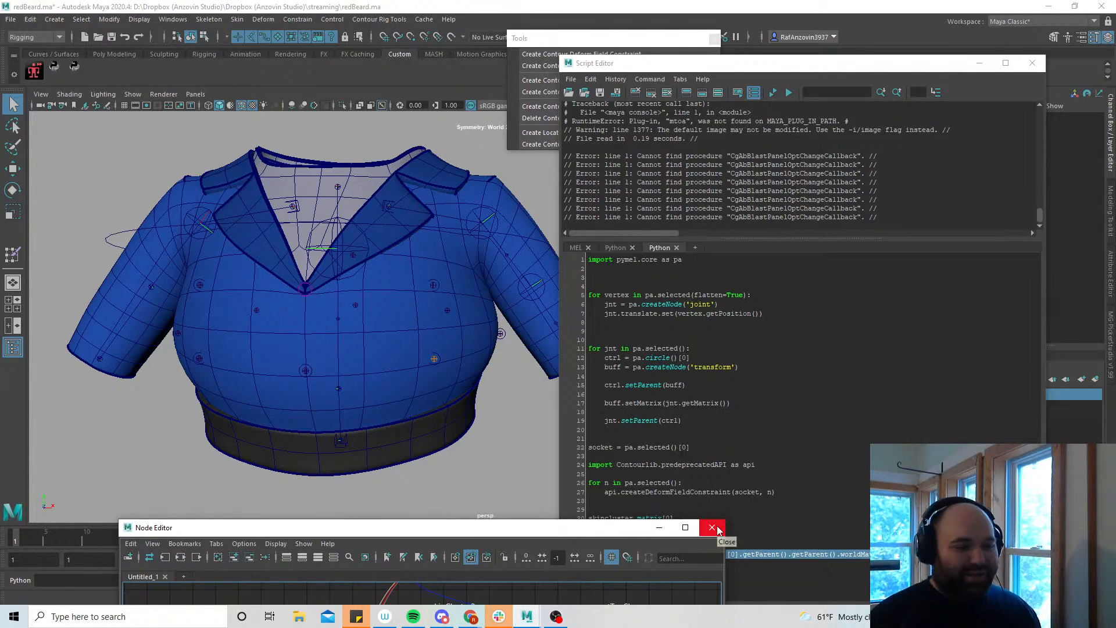
pyautogui.click(713, 528)
# Change worldMatrix to worldInverseMatrix in the bindPreMatrix loop on line 34 and run only that loop
pyautogui.click(865, 554)
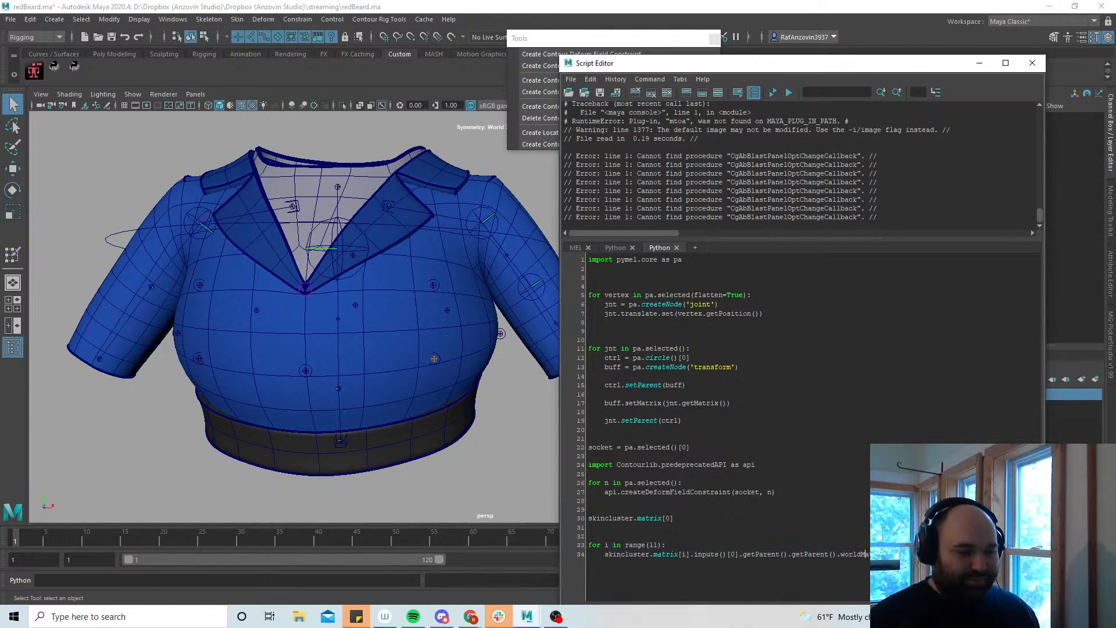
pyautogui.write('Inv')
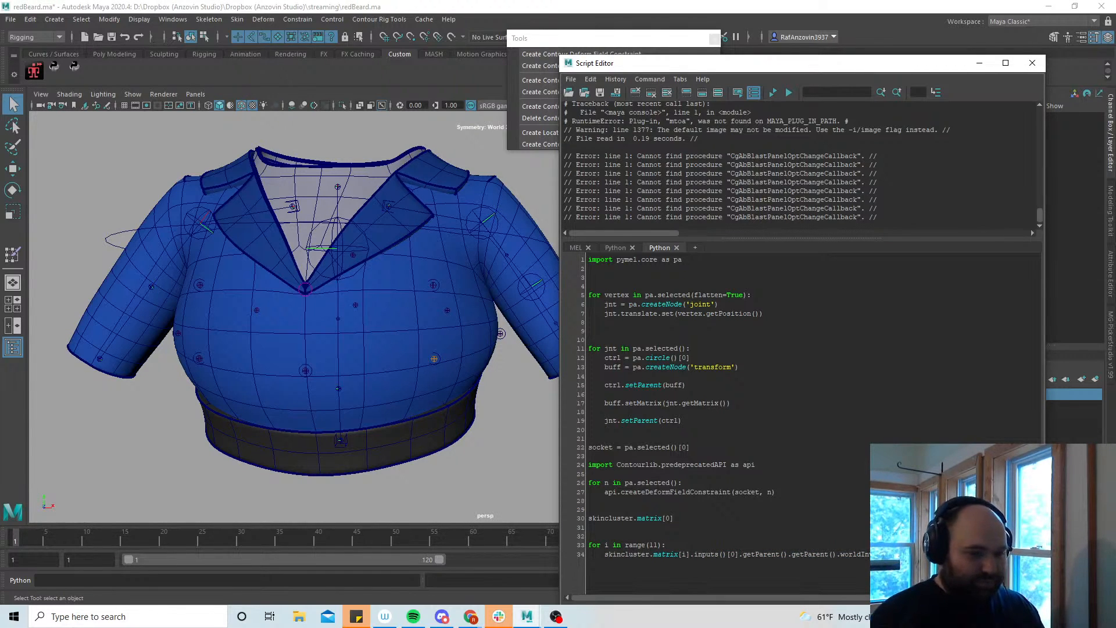
pyautogui.moveTo(747, 62); pyautogui.dragTo(678, 51)
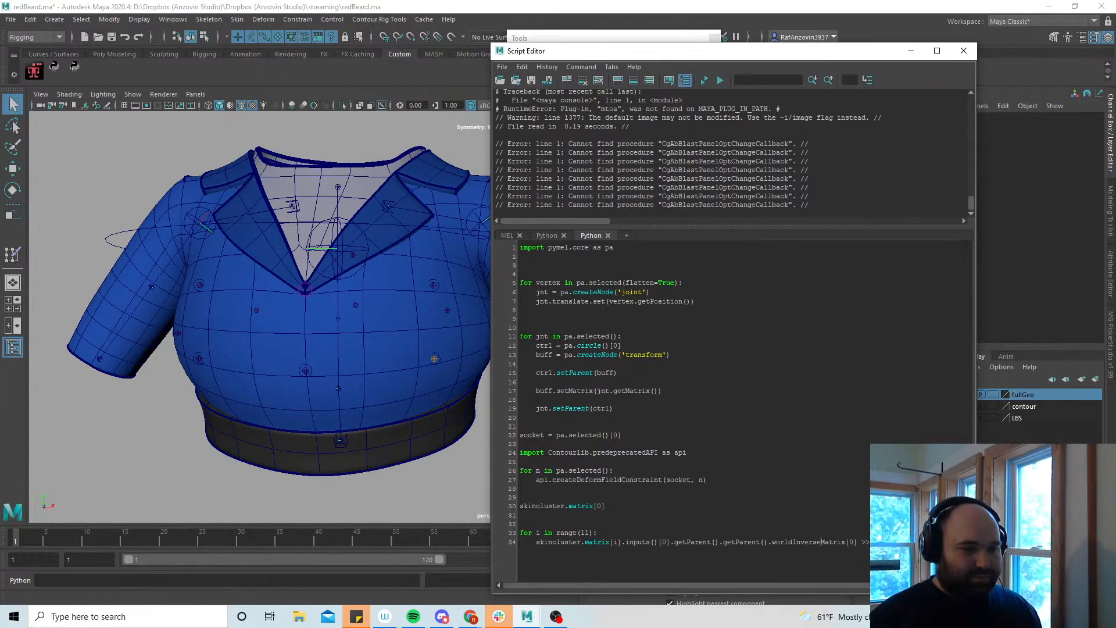
pyautogui.moveTo(978, 180); pyautogui.dragTo(1091, 182)
pyautogui.moveTo(1006, 544); pyautogui.dragTo(485, 533)
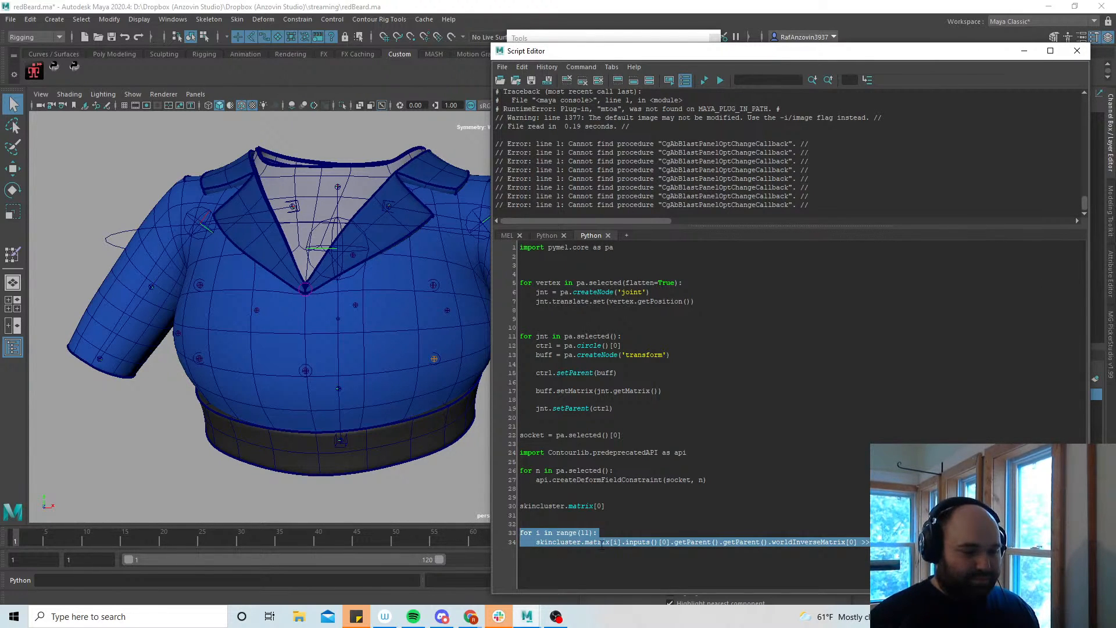
pyautogui.hotkey('ctrl', 'Return')
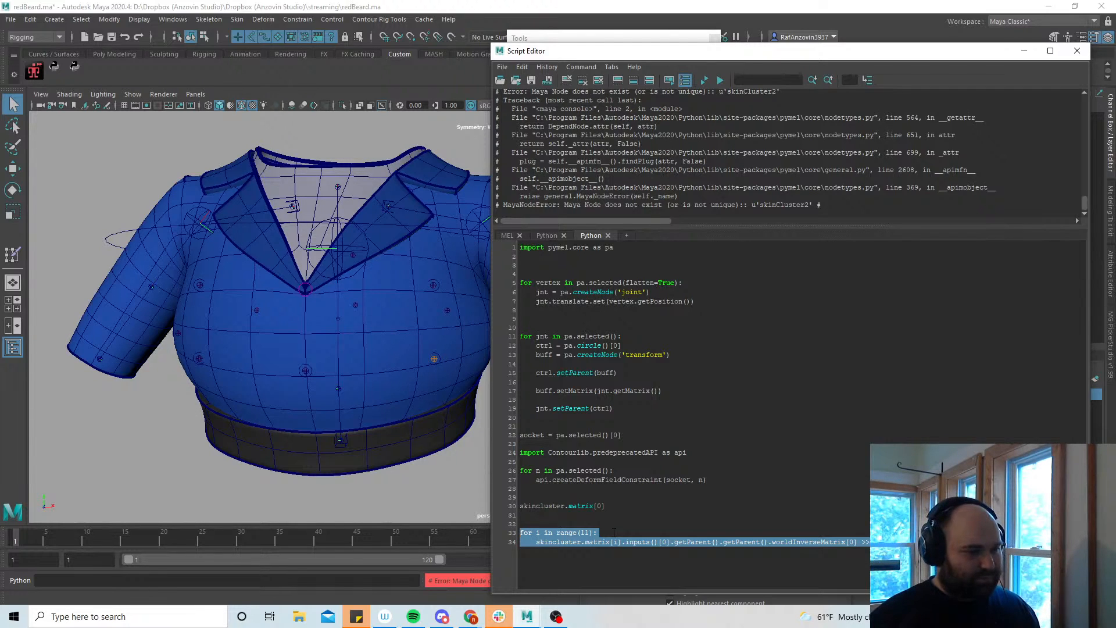
# Uncover the viewport and bring up the Outliner to examine the scene's nodes
pyautogui.moveTo(660, 53); pyautogui.dragTo(723, 197)
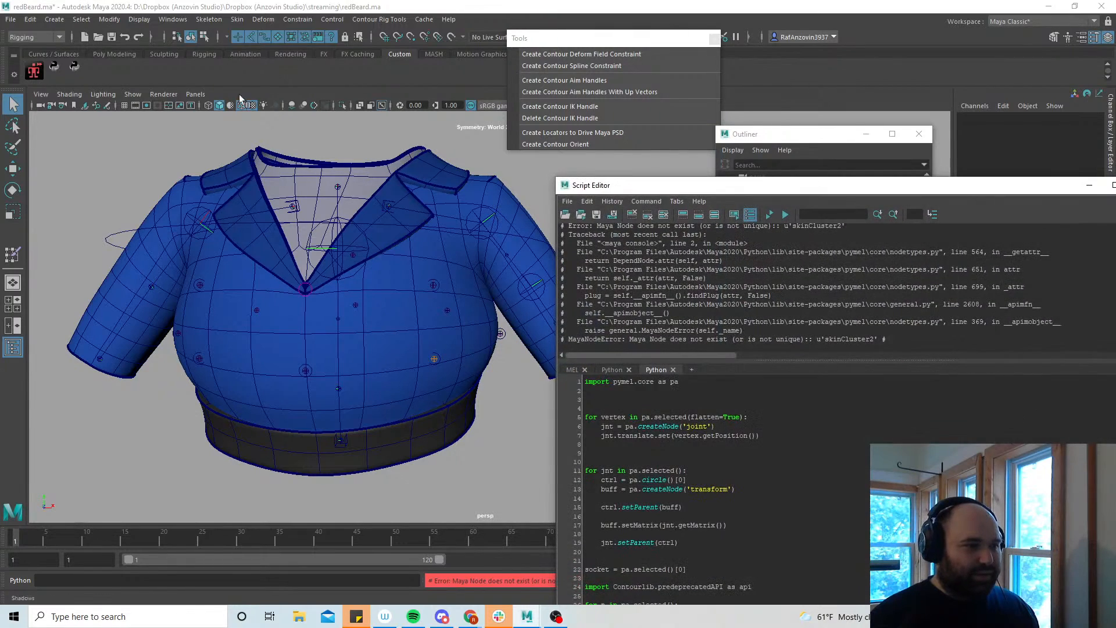
pyautogui.click(173, 19)
pyautogui.click(211, 160)
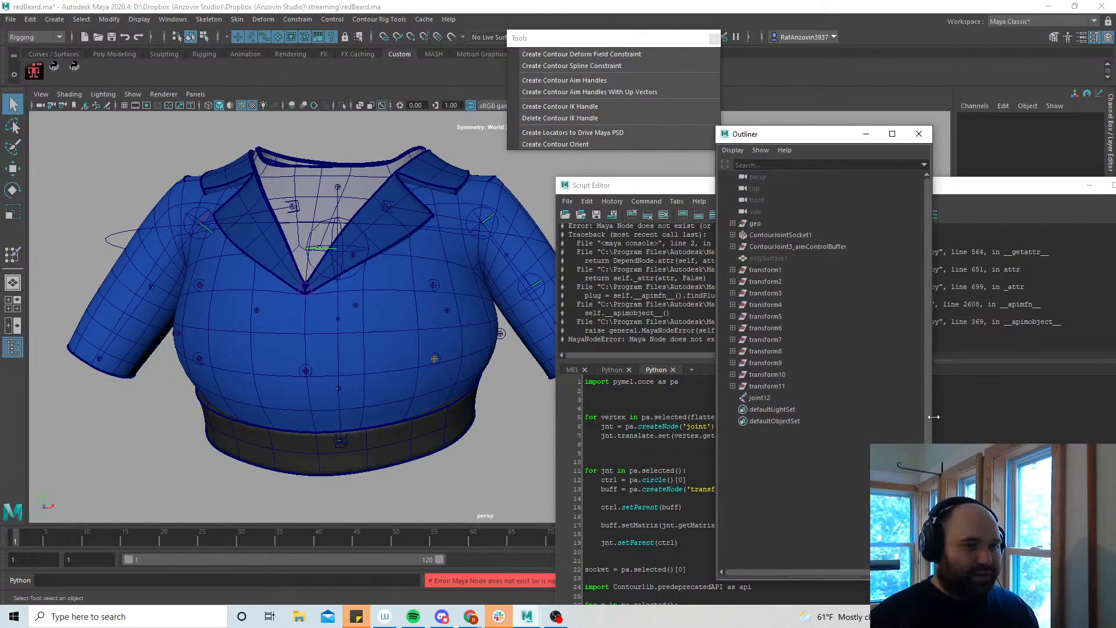
pyautogui.click(173, 19)
pyautogui.moveTo(221, 95)
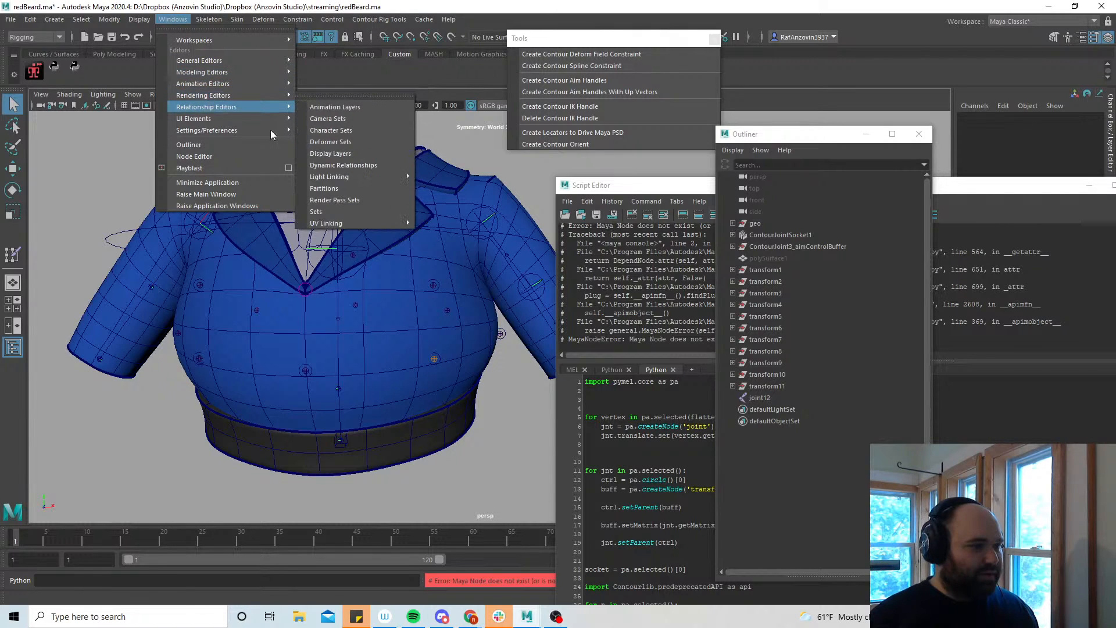
# Select coatTop, bring up the Node Editor and select the skinCluster2 node
pyautogui.click(475, 324)
pyautogui.moveTo(1005, 185); pyautogui.dragTo(944, 144)
pyautogui.click(173, 19)
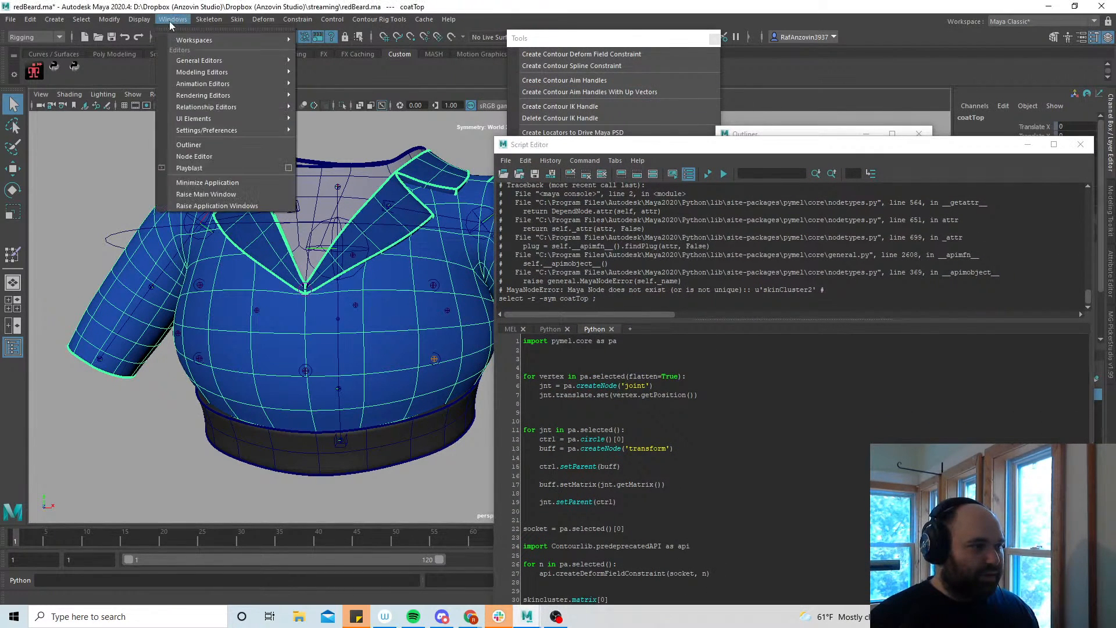
pyautogui.moveTo(219, 100)
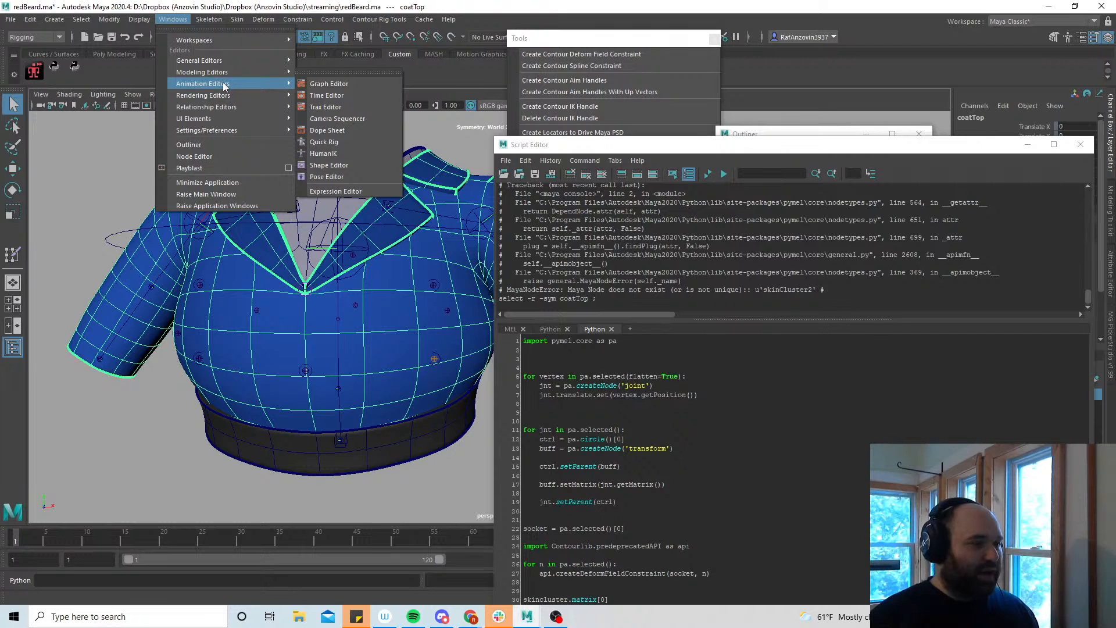
pyautogui.moveTo(225, 62)
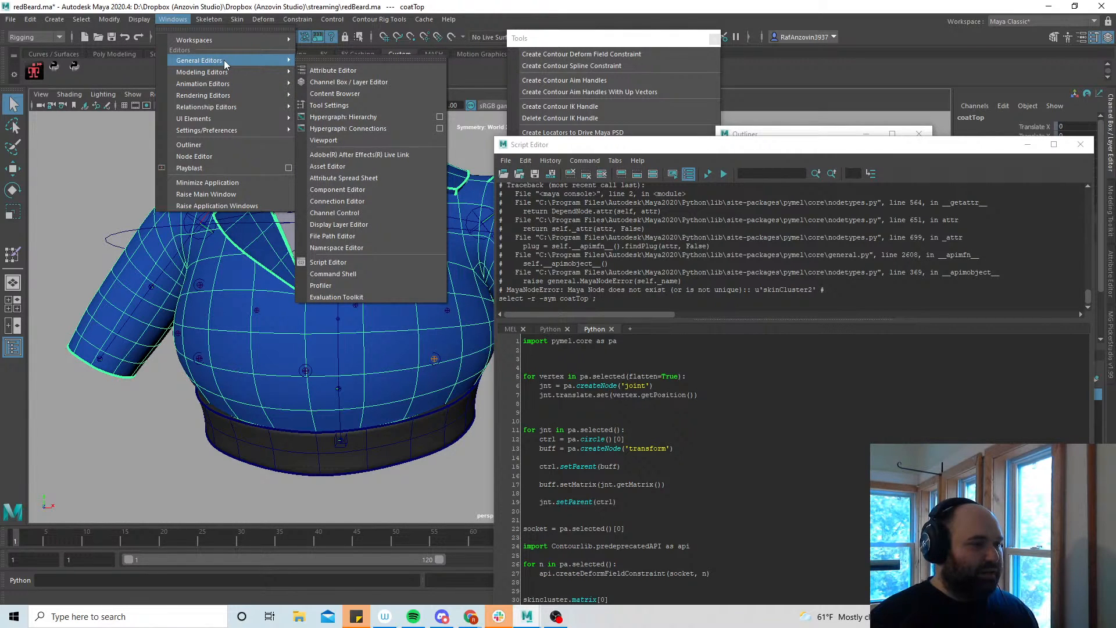
pyautogui.click(221, 157)
pyautogui.moveTo(534, 530); pyautogui.dragTo(542, 110)
pyautogui.click(466, 203)
pyautogui.click(137, 580)
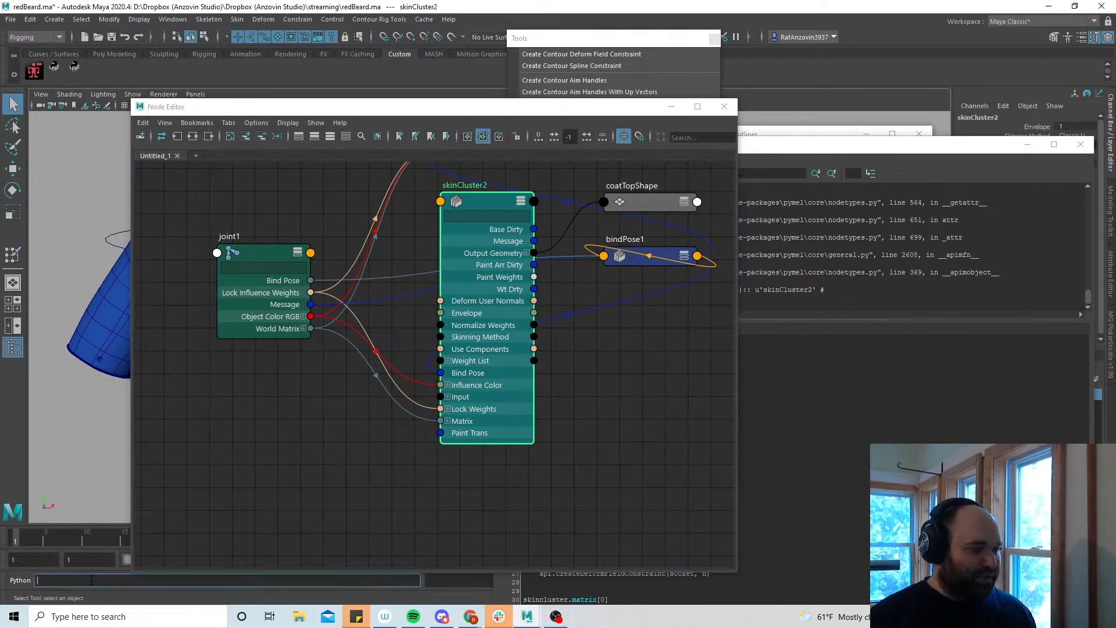
# Rewrite line 30 of the script as skincluster = pa.selected()[0]
pyautogui.moveTo(810, 147); pyautogui.dragTo(810, 65)
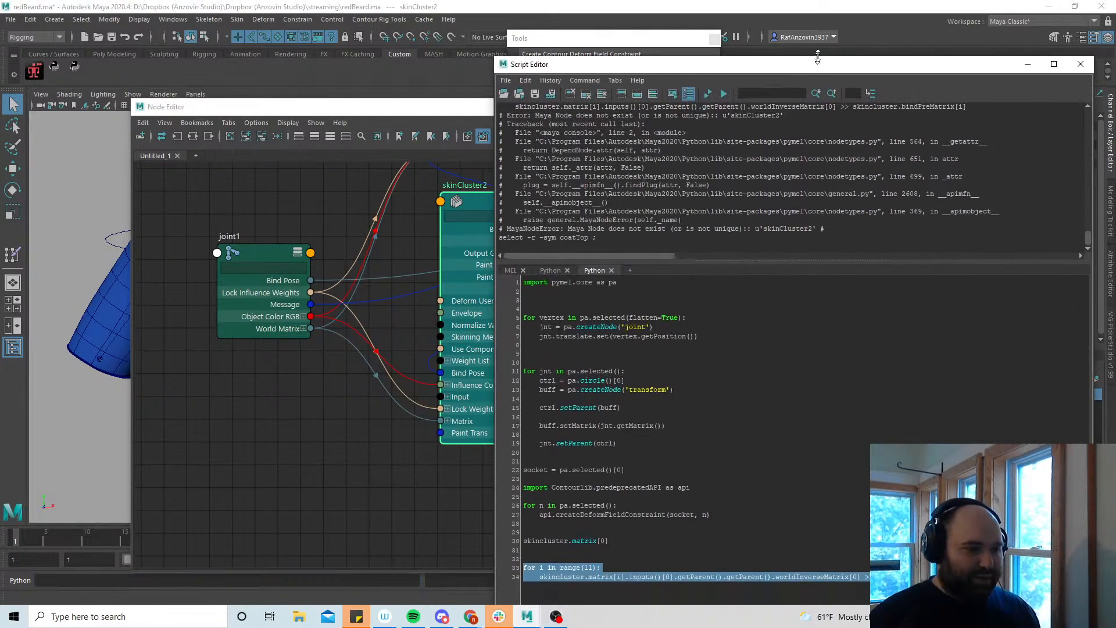
pyautogui.moveTo(523, 539); pyautogui.dragTo(608, 540)
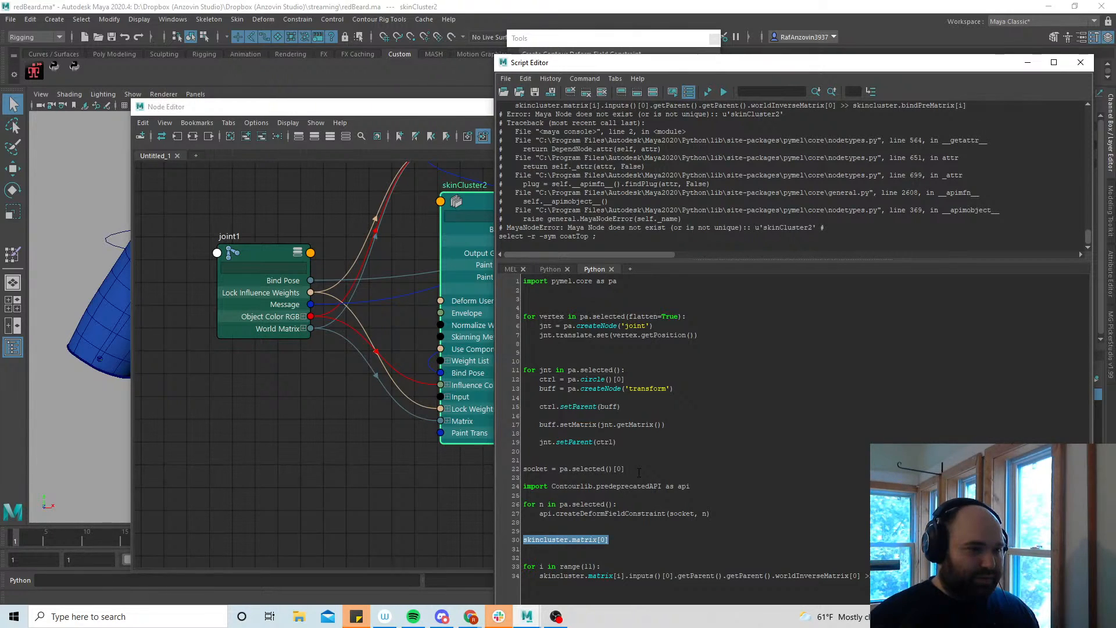
pyautogui.moveTo(756, 68); pyautogui.dragTo(696, 47)
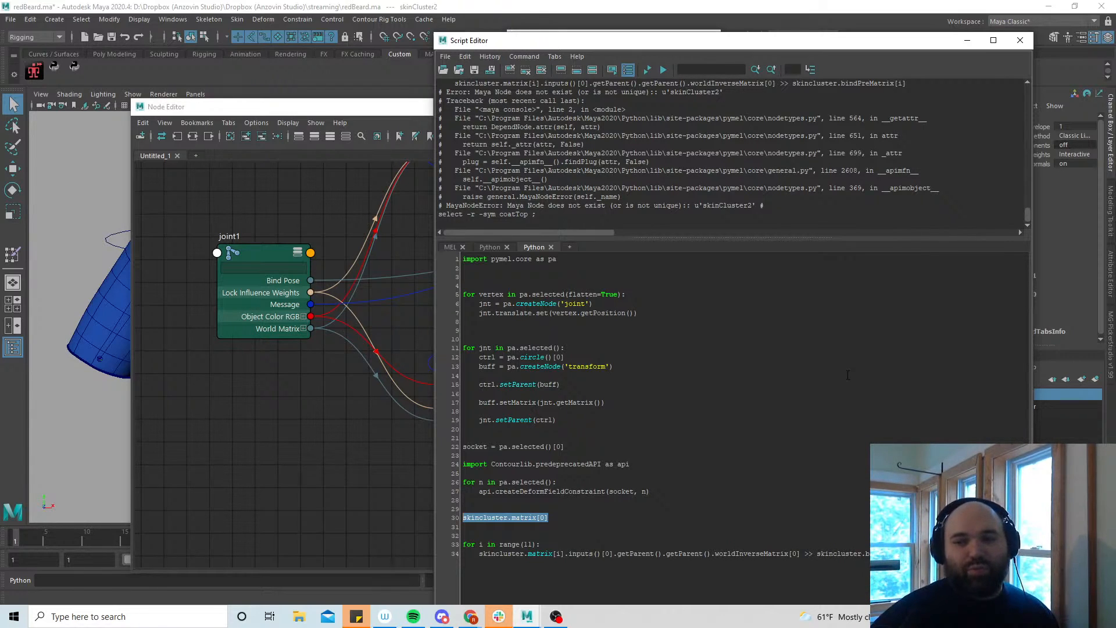
pyautogui.click(572, 525)
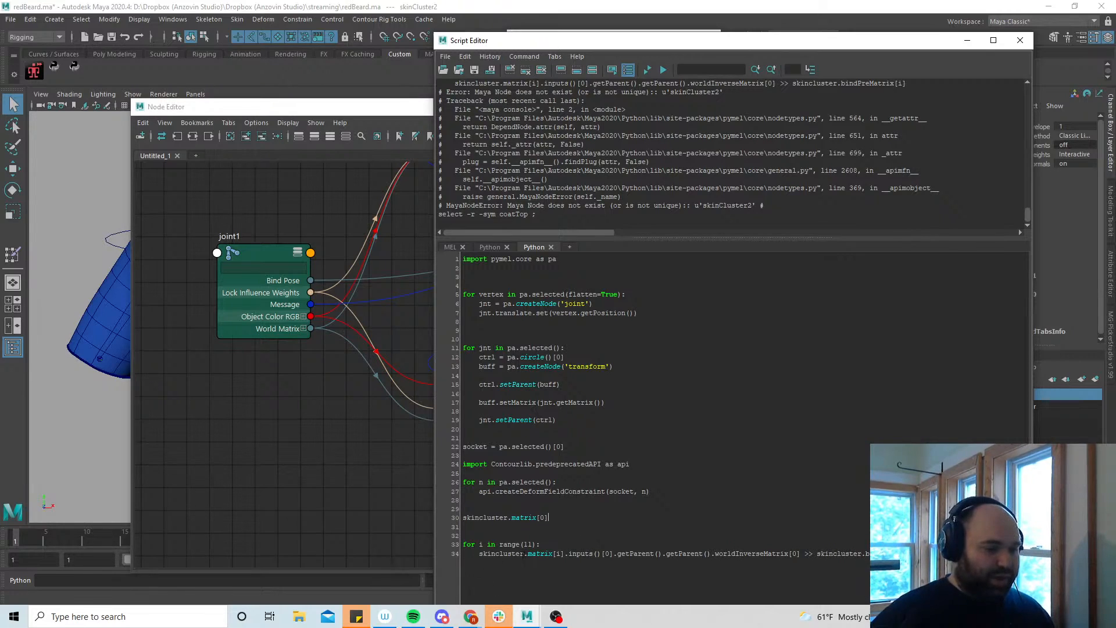
pyautogui.moveTo(563, 524); pyautogui.dragTo(509, 518)
pyautogui.press('BackSpace')
pyautogui.write('= pa.selected()[0]')
# Run the skincluster assignment line and evaluate the skincluster variable on its own to check it
pyautogui.moveTo(607, 516); pyautogui.dragTo(446, 516)
pyautogui.hotkey('ctrl', 'Return')
pyautogui.click(552, 492)
pyautogui.hotkey('ctrl', 'Return')
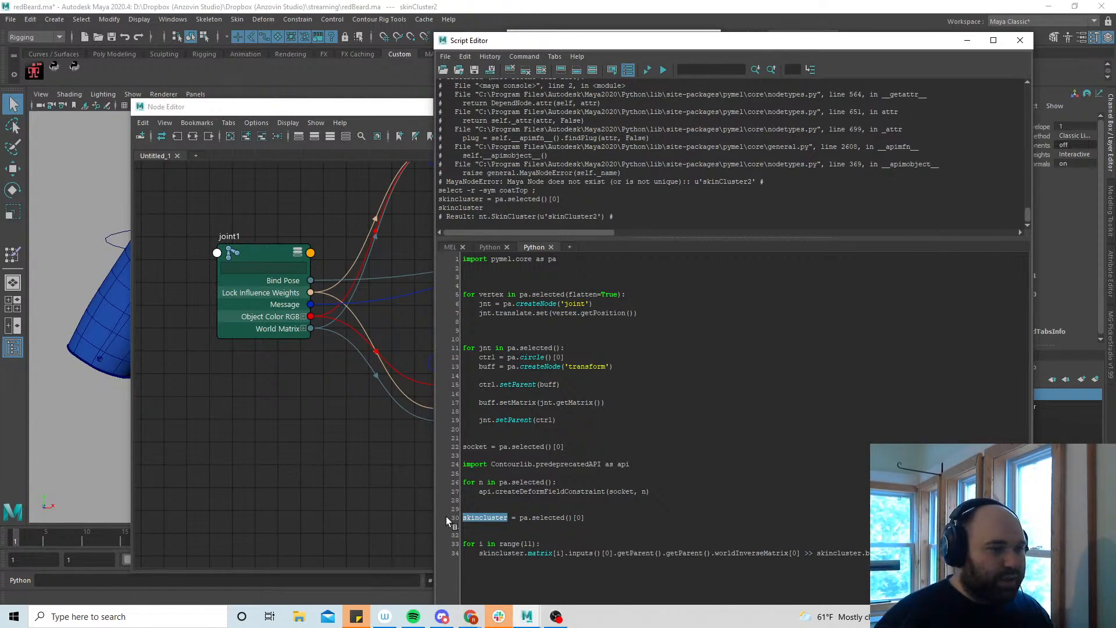
# Run the bindPreMatrix loop again and test the rig by moving ContourJoint3_aimControl
pyautogui.moveTo(936, 555); pyautogui.dragTo(451, 543)
pyautogui.hotkey('ctrl', 'Return')
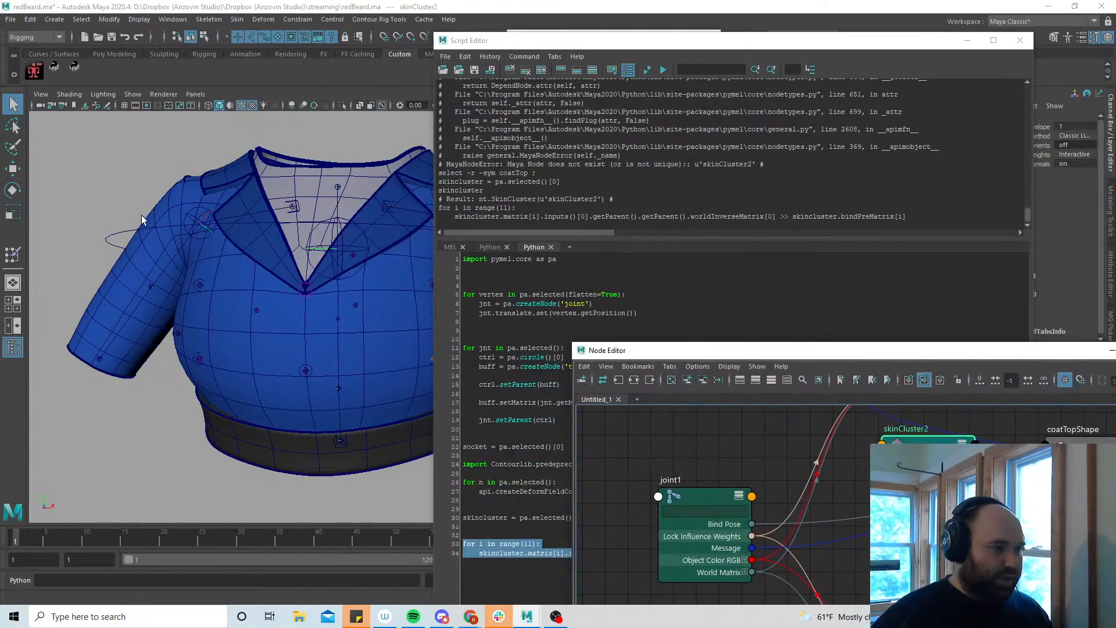
pyautogui.click(124, 247)
pyautogui.scroll(-3, 279, 303)
pyautogui.press('w')
pyautogui.keyDown('alt'); pyautogui.moveTo(306, 314); pyautogui.dragTo(258, 247); pyautogui.keyUp('alt')
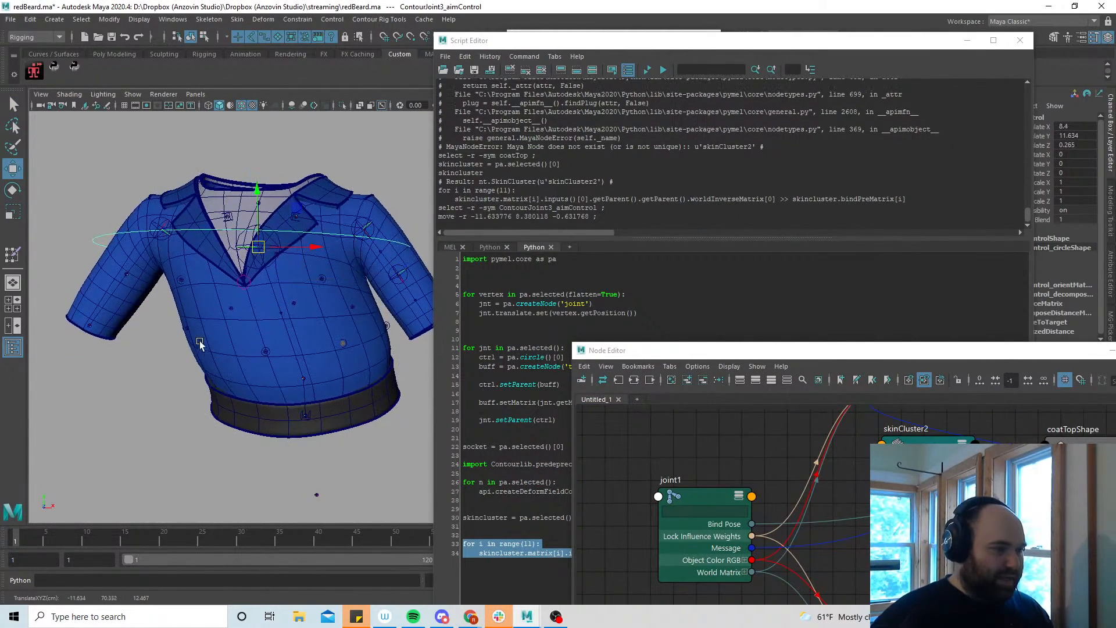
# Try moving nurbsCircle5 on the coat's side to test its deformation, and undo the move
pyautogui.scroll(3, 212, 349)
pyautogui.click(234, 361)
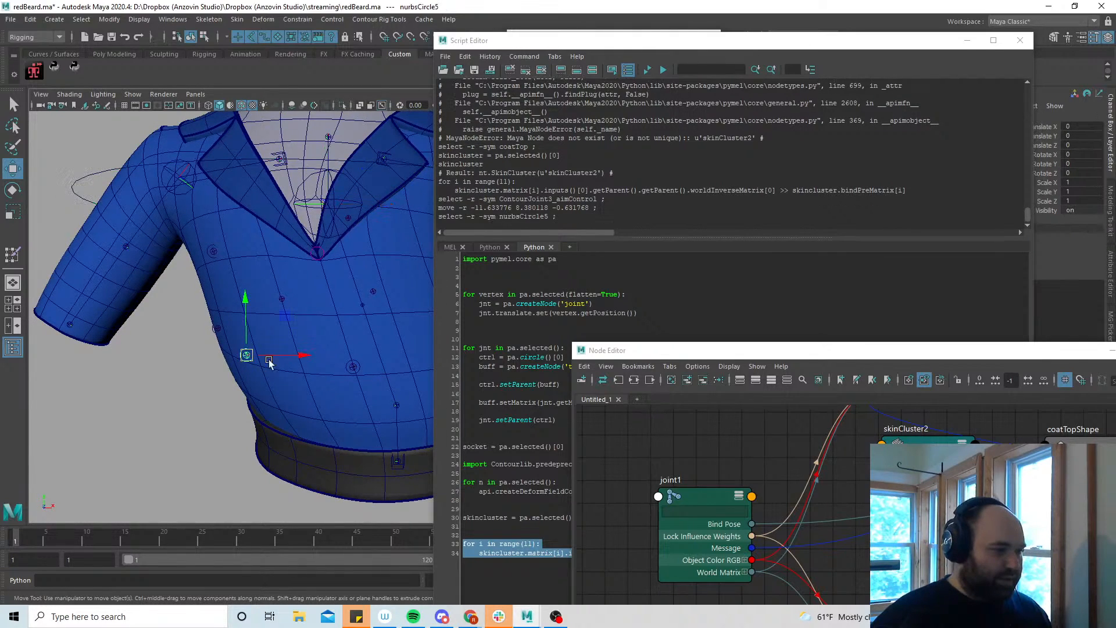
pyautogui.moveTo(233, 361); pyautogui.dragTo(185, 379)
pyautogui.hotkey('ctrl', 'z')
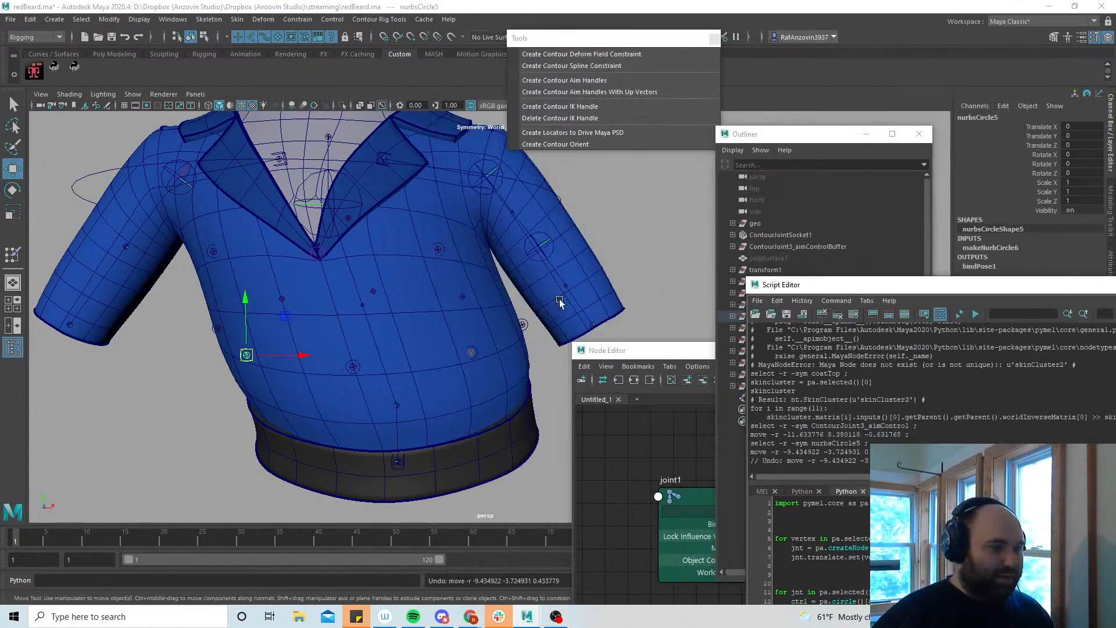
# Rotate and move ContourJoint3_aimControl to tilt the whole chest and check that the coat follows
pyautogui.scroll(-3, 214, 274)
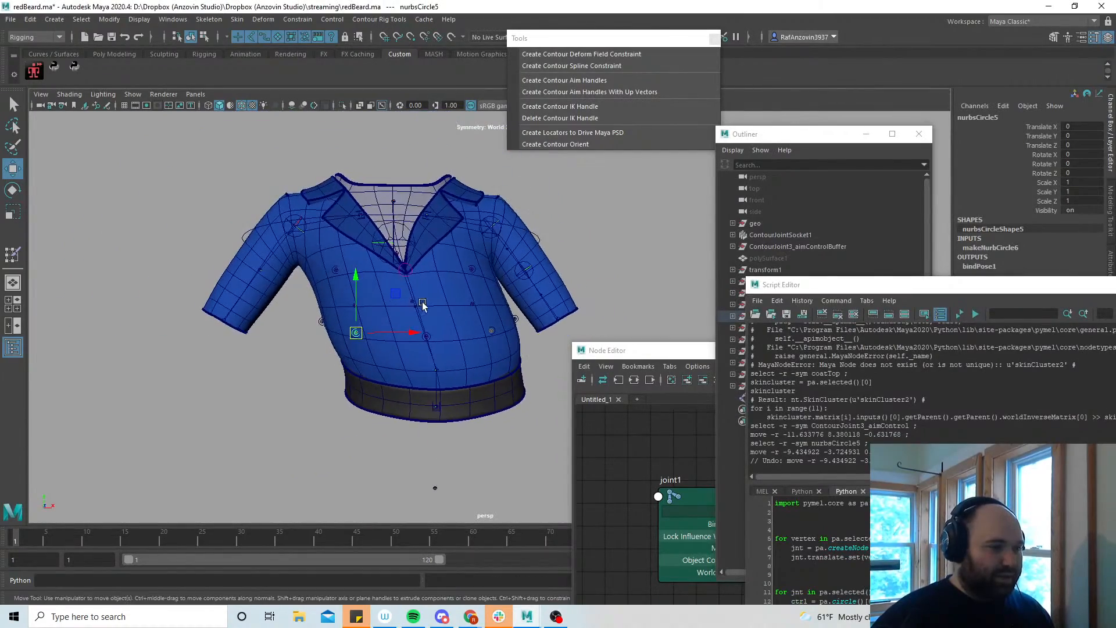
pyautogui.click(198, 274)
pyautogui.press('e')
pyautogui.moveTo(346, 325); pyautogui.dragTo(368, 315)
pyautogui.press('w')
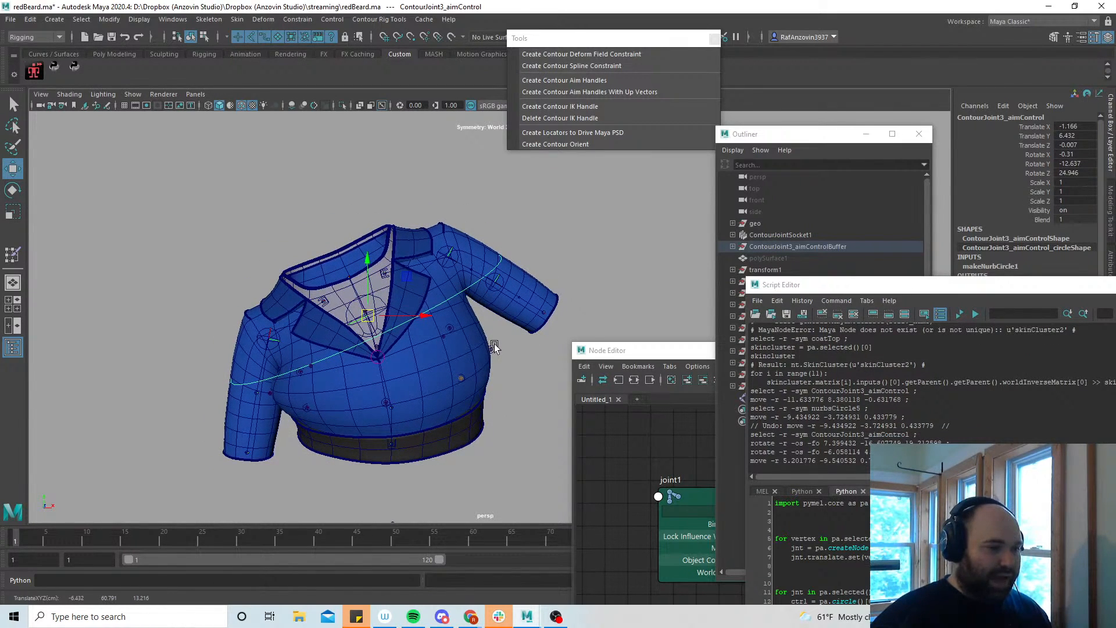
# Try moving nurbsCircle6 on the coat's side in the tilted pose, and undo its last move
pyautogui.click(494, 343)
pyautogui.moveTo(489, 334); pyautogui.dragTo(477, 369)
pyautogui.scroll(5, 452, 379)
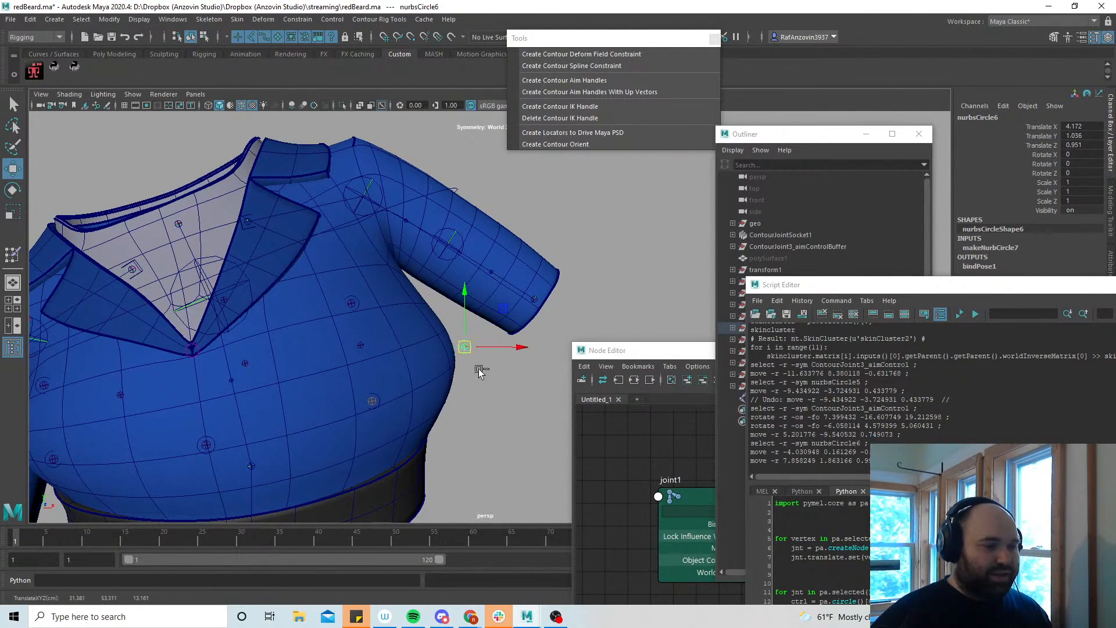
pyautogui.hotkey('ctrl', 'z')
# Set nurbsCircle6's Translate X, Y and Z to 0
pyautogui.click(487, 408)
pyautogui.click(423, 357)
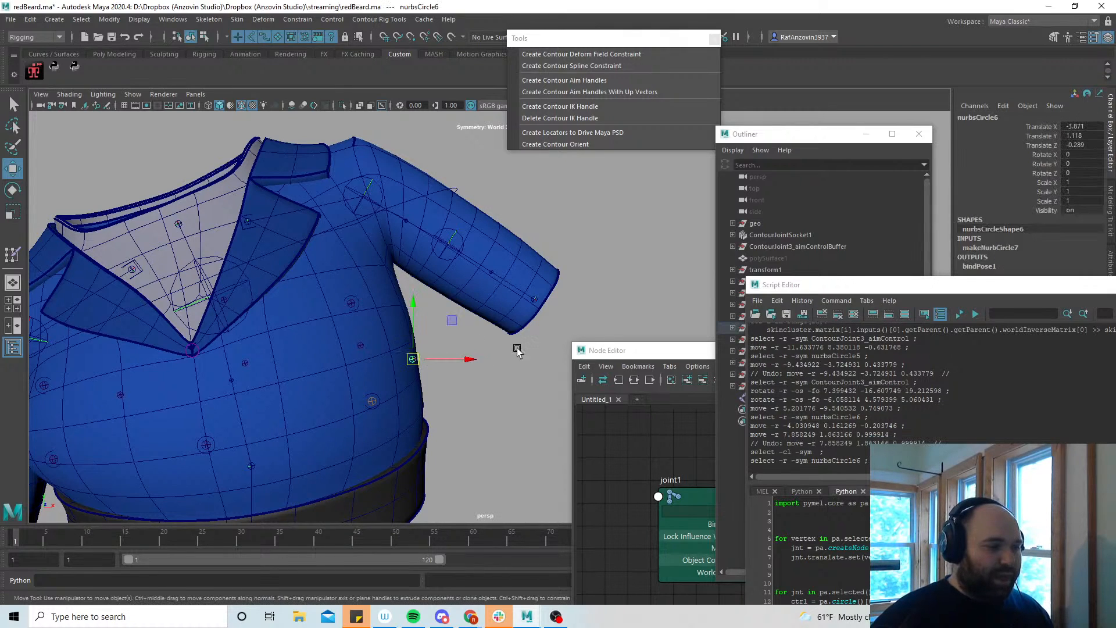
pyautogui.moveTo(1076, 127); pyautogui.dragTo(1083, 143)
pyautogui.write('0')
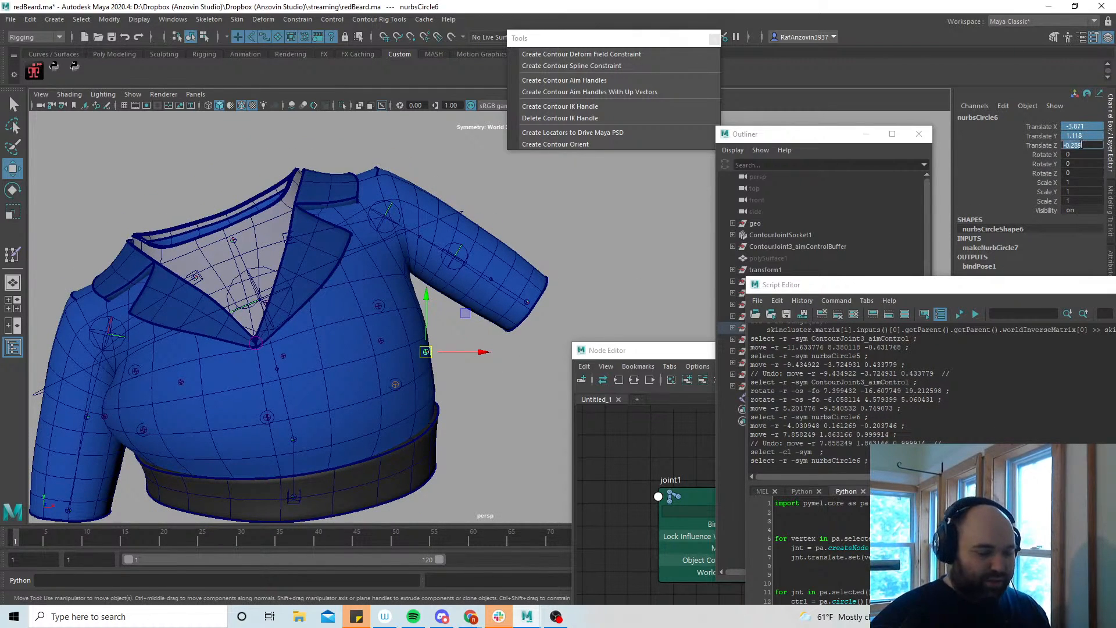
pyautogui.press('Return')
# Rotate and move ContourJoint3_aimControl back toward an upright pose, clear the selection and save the scene
pyautogui.keyDown('alt'); pyautogui.moveTo(518, 328); pyautogui.dragTo(456, 315, button='right'); pyautogui.keyUp('alt')
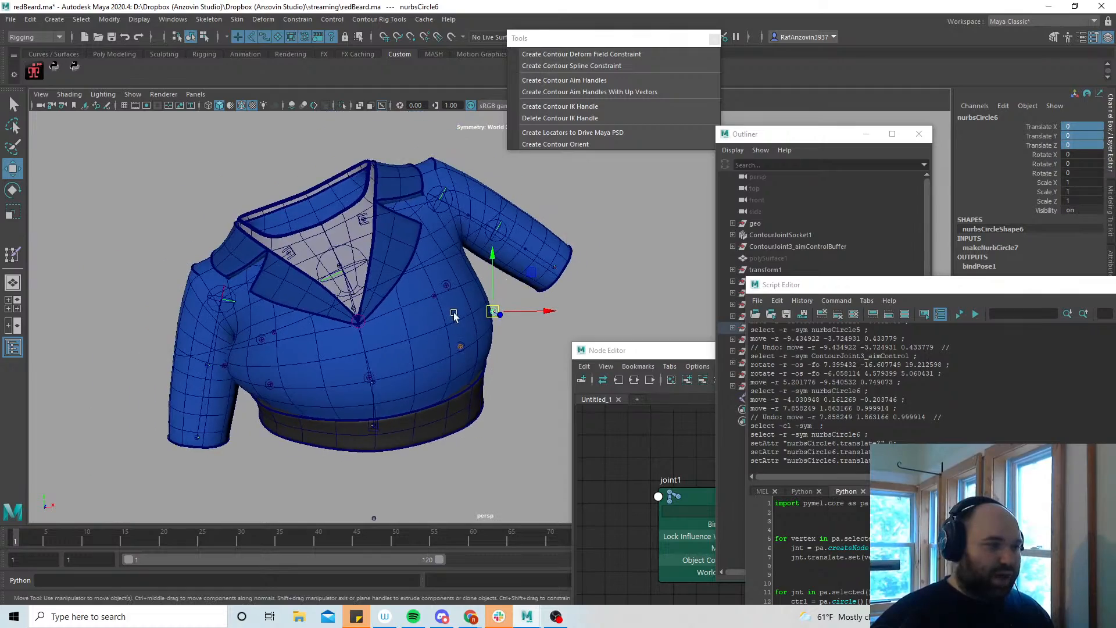
pyautogui.keyDown('alt'); pyautogui.moveTo(456, 315); pyautogui.dragTo(454, 326, button='middle'); pyautogui.keyUp('alt')
pyautogui.click(441, 270)
pyautogui.press('e')
pyautogui.moveTo(365, 329); pyautogui.dragTo(377, 271)
pyautogui.press('w')
pyautogui.keyDown('alt'); pyautogui.moveTo(399, 356); pyautogui.dragTo(414, 357); pyautogui.keyUp('alt')
pyautogui.click(568, 237)
pyautogui.hotkey('ctrl', 's')
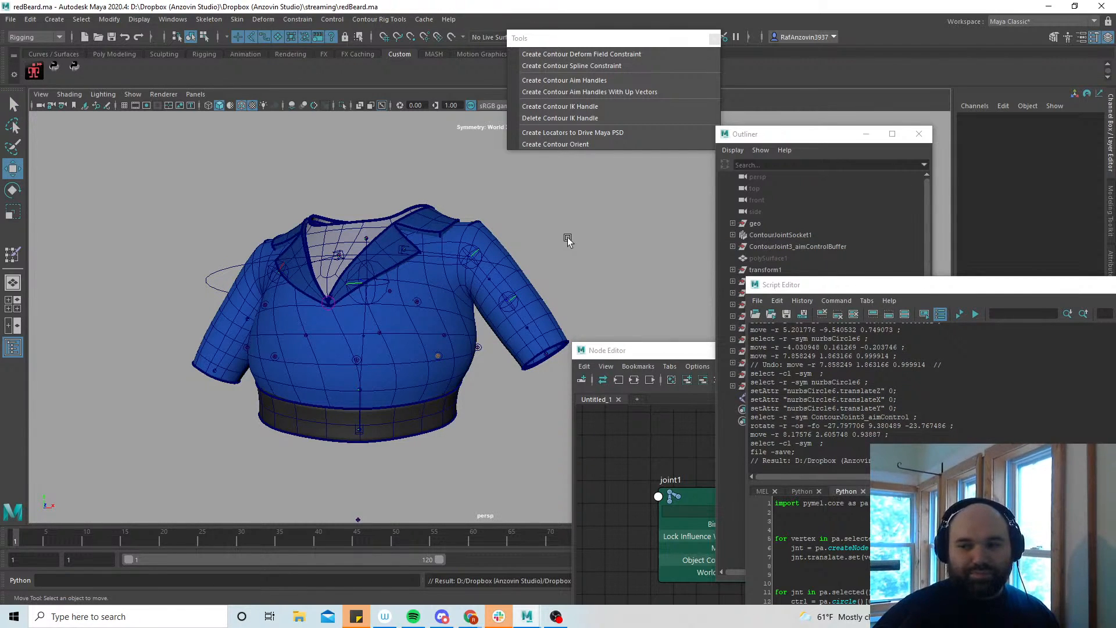